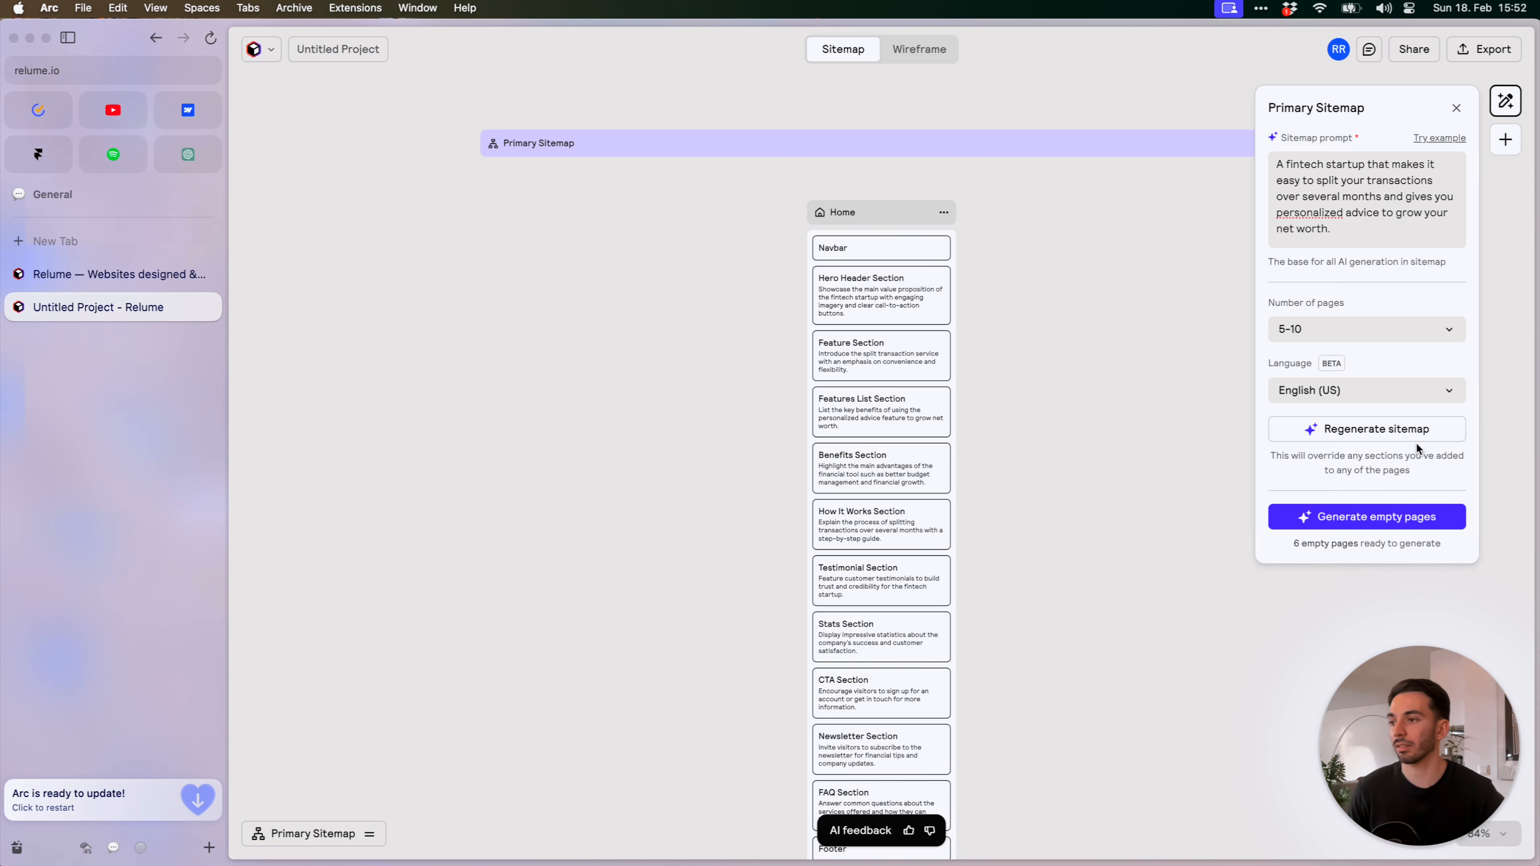
Close the sitemap settings and examine the generated Home page sections and overall page structure
left_click(1142, 650)
scroll(1115, 503, "down", 3)
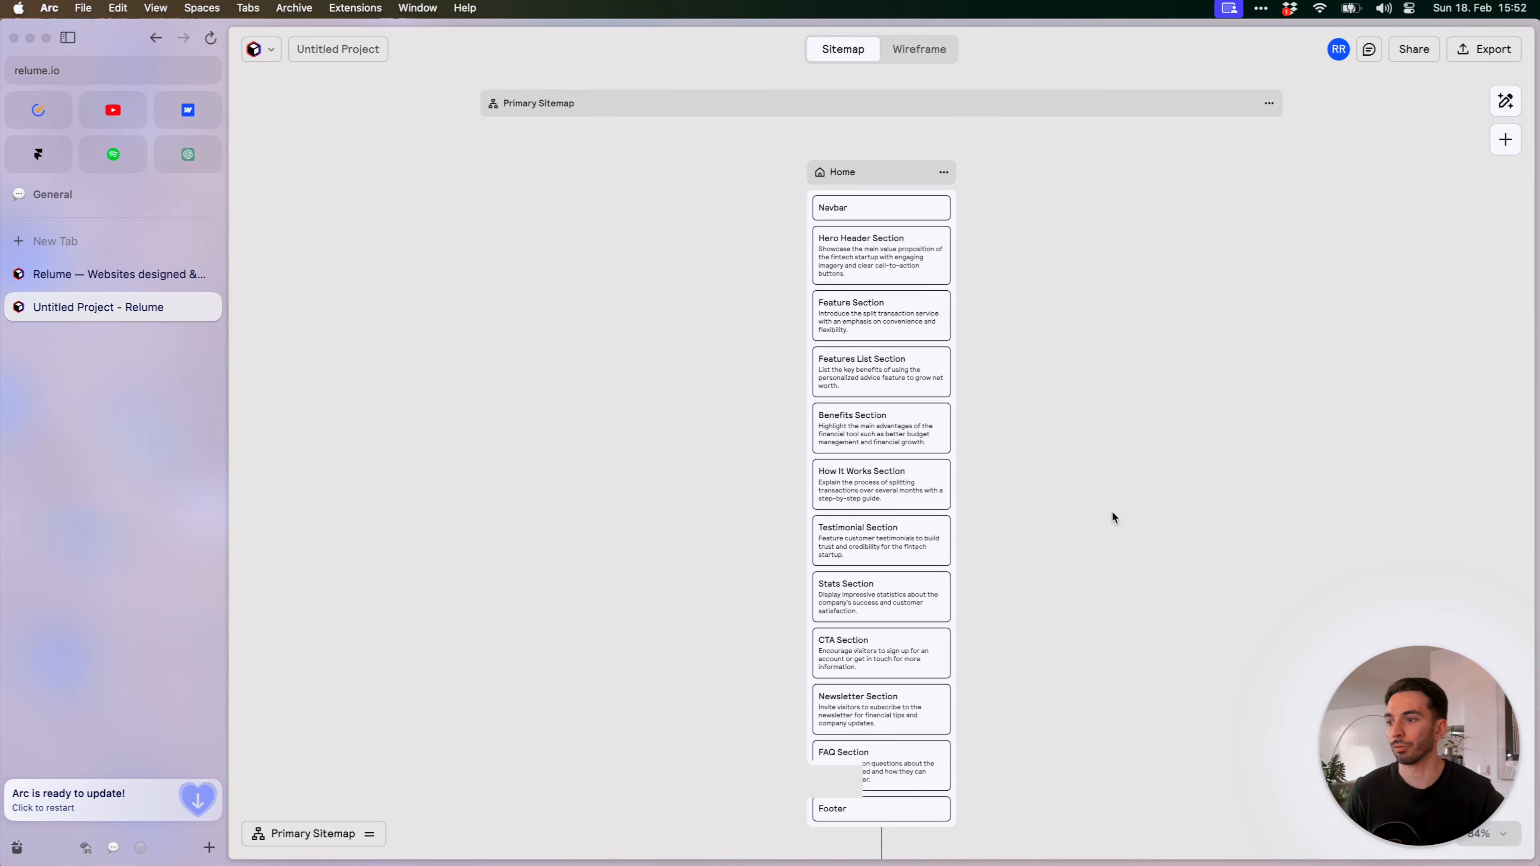
scroll(1115, 501, "down", 2)
scroll(1115, 501, "down", 5)
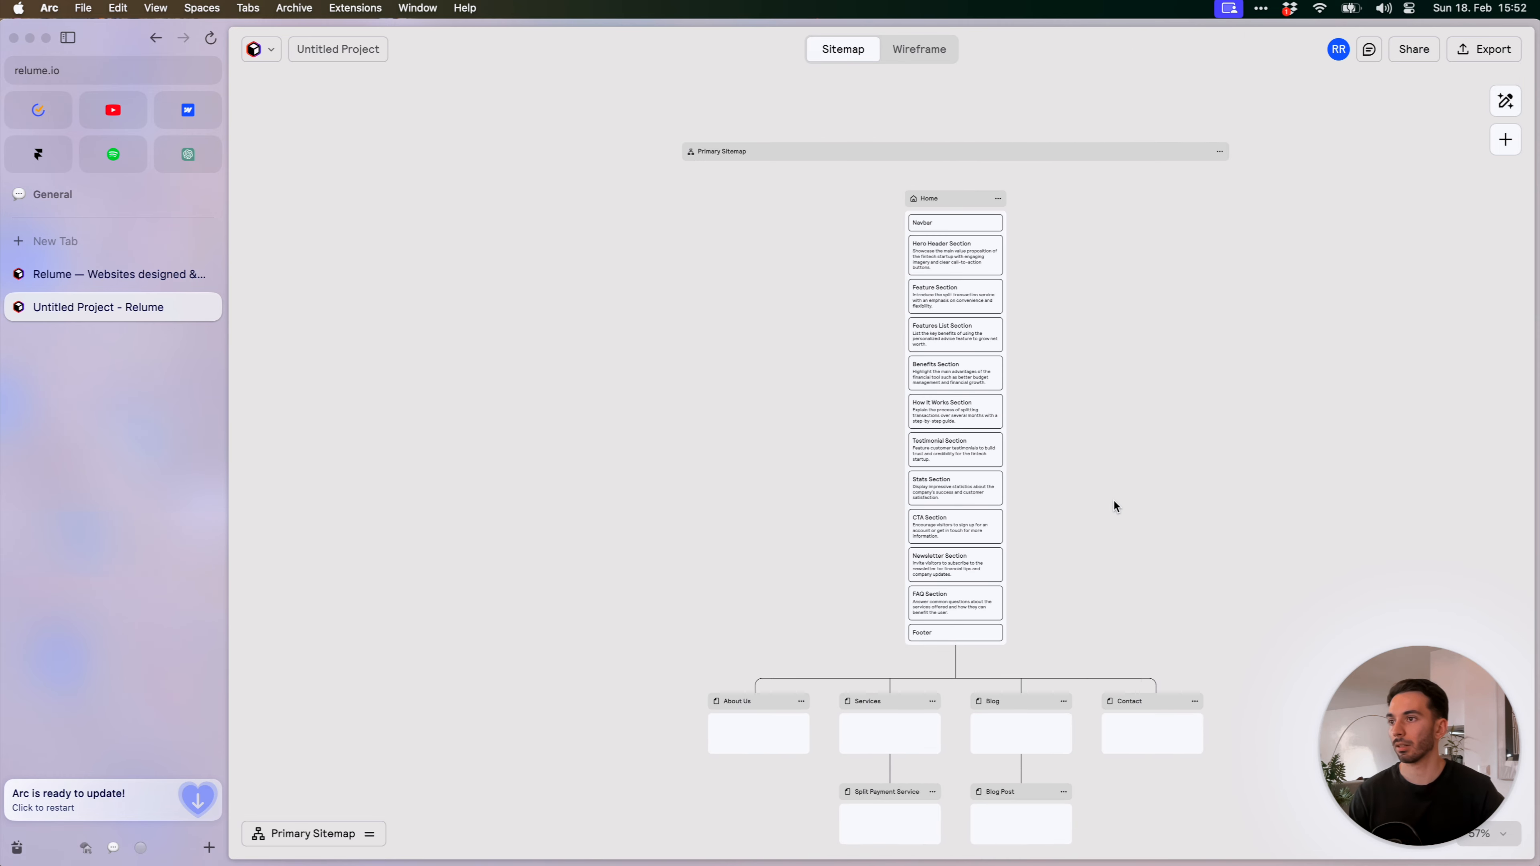
scroll(1085, 466, "up", 5)
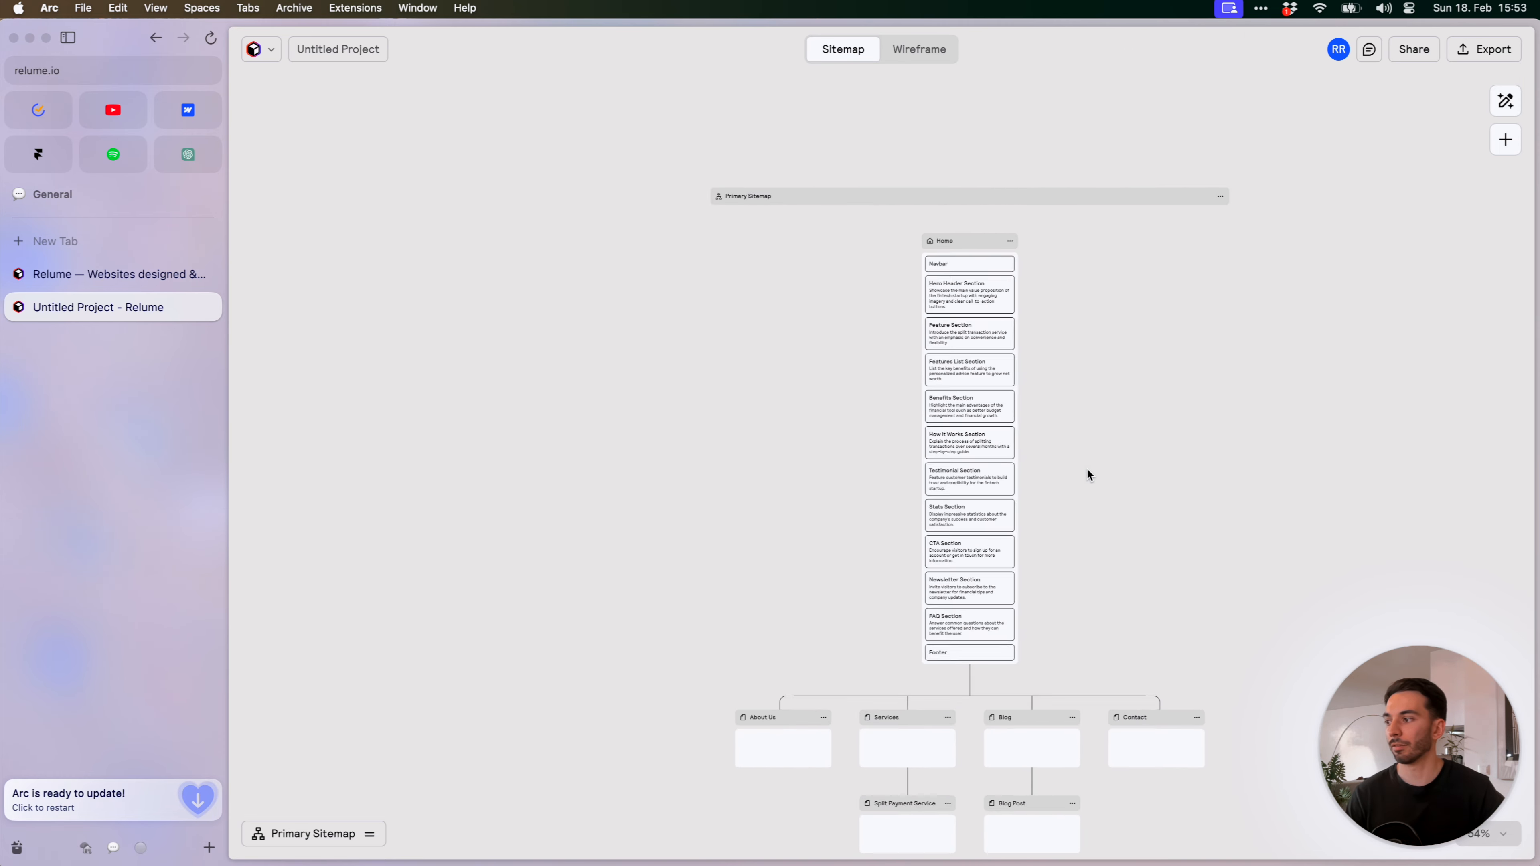
left_click_drag(1097, 448, 1073, 363)
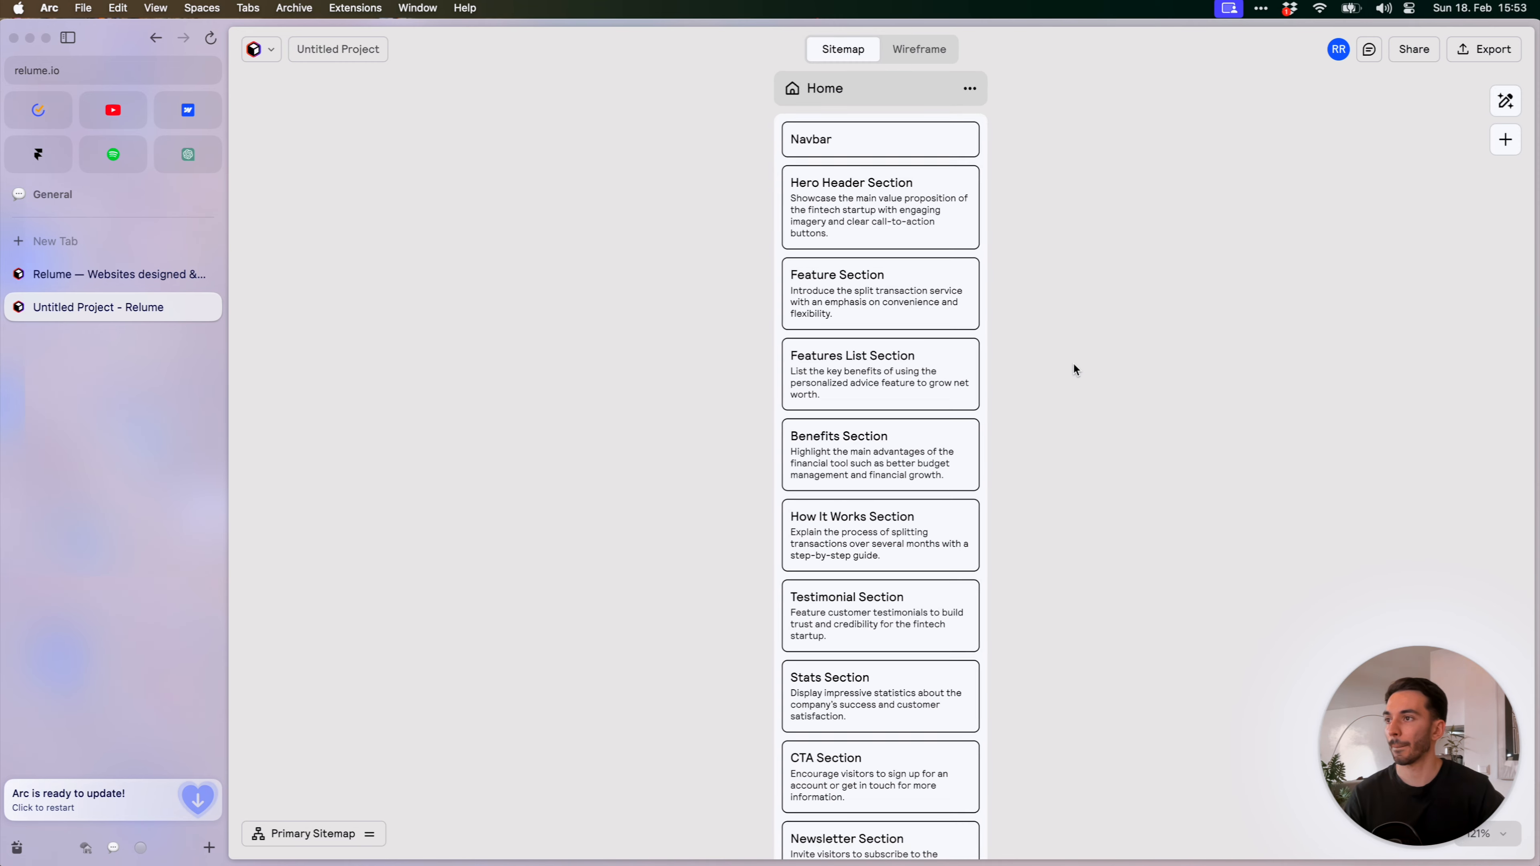
scroll(1073, 362, "up", 2)
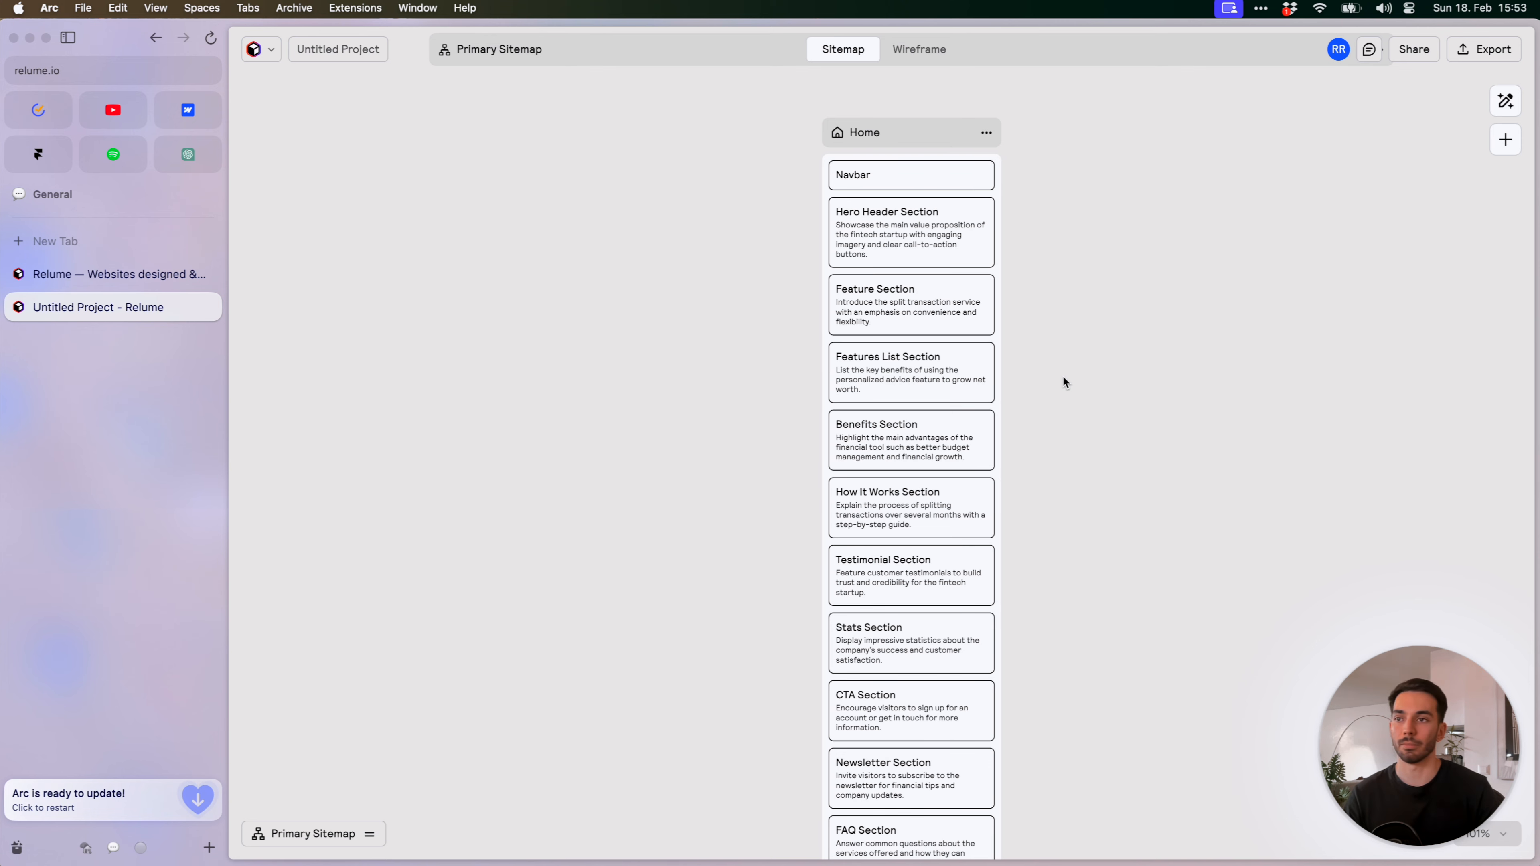
scroll(986, 540, "up", 5)
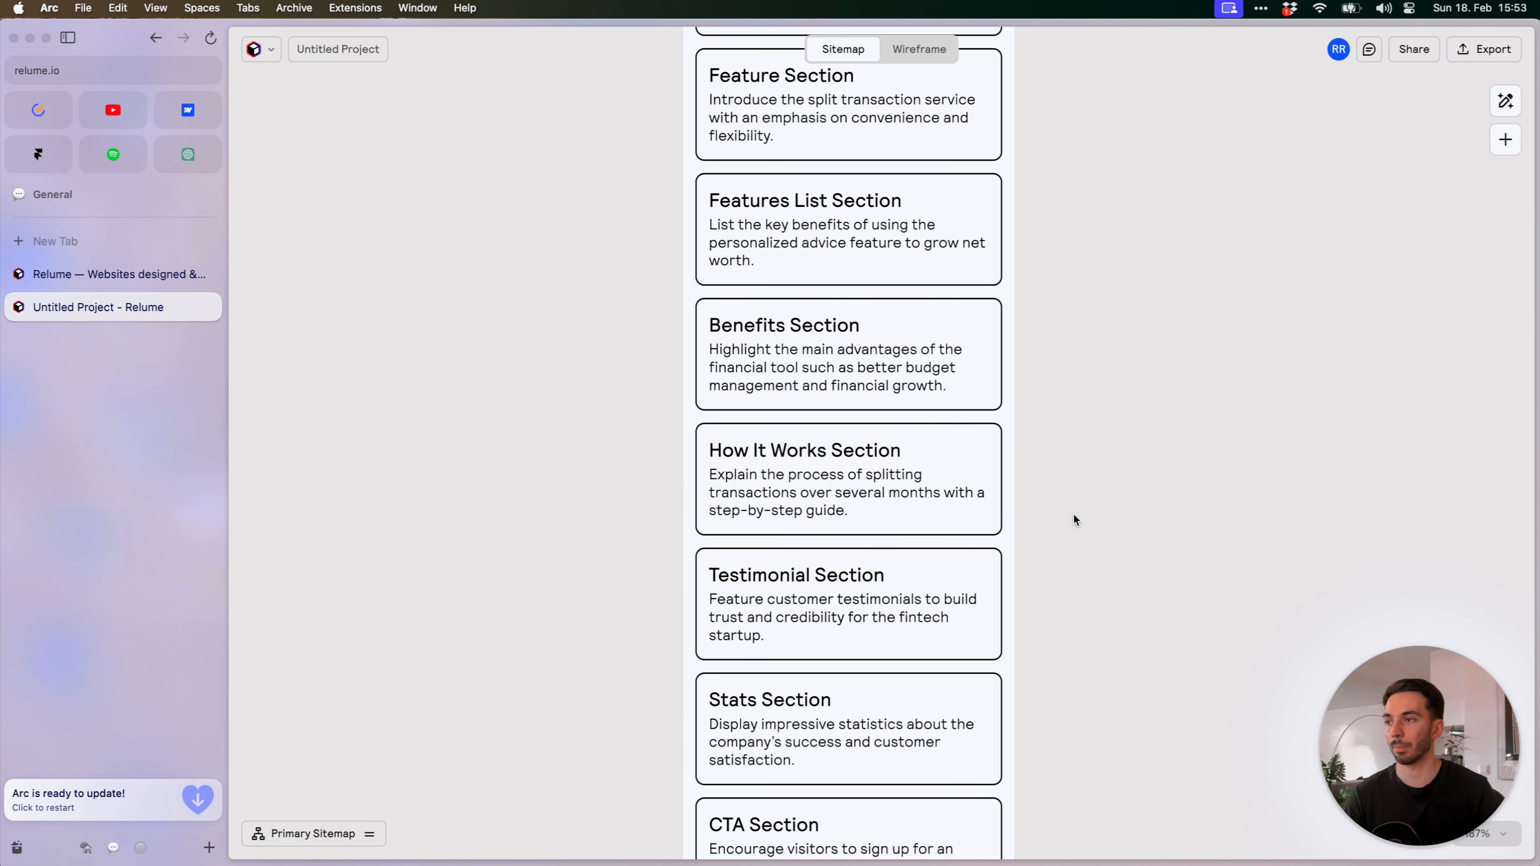
scroll(1073, 513, "down", 5)
scroll(1075, 505, "down", 3)
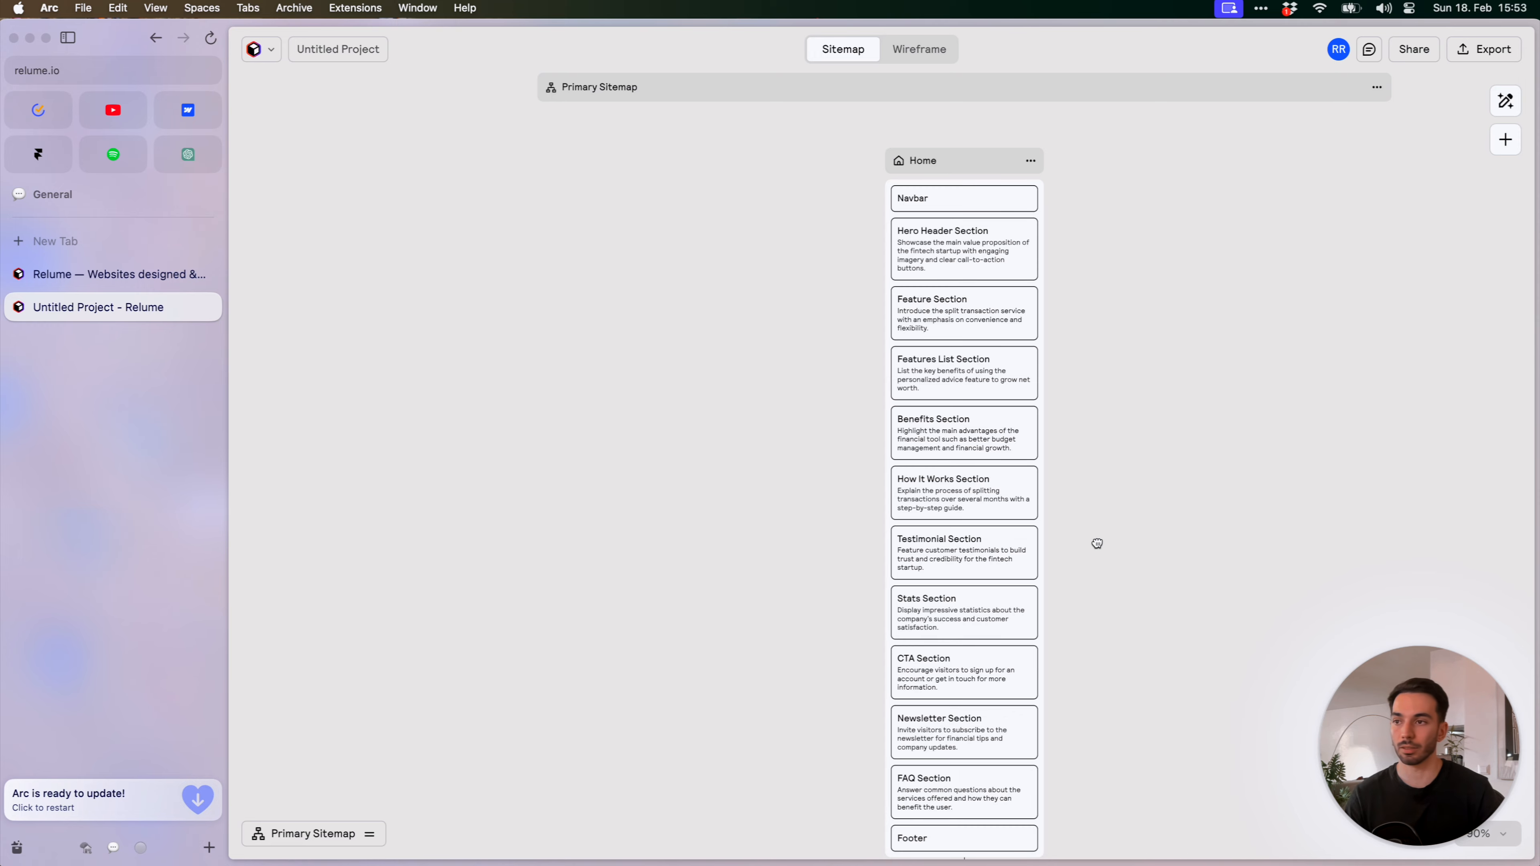
scroll(1071, 498, "up", 3)
scroll(1142, 603, "down", 1)
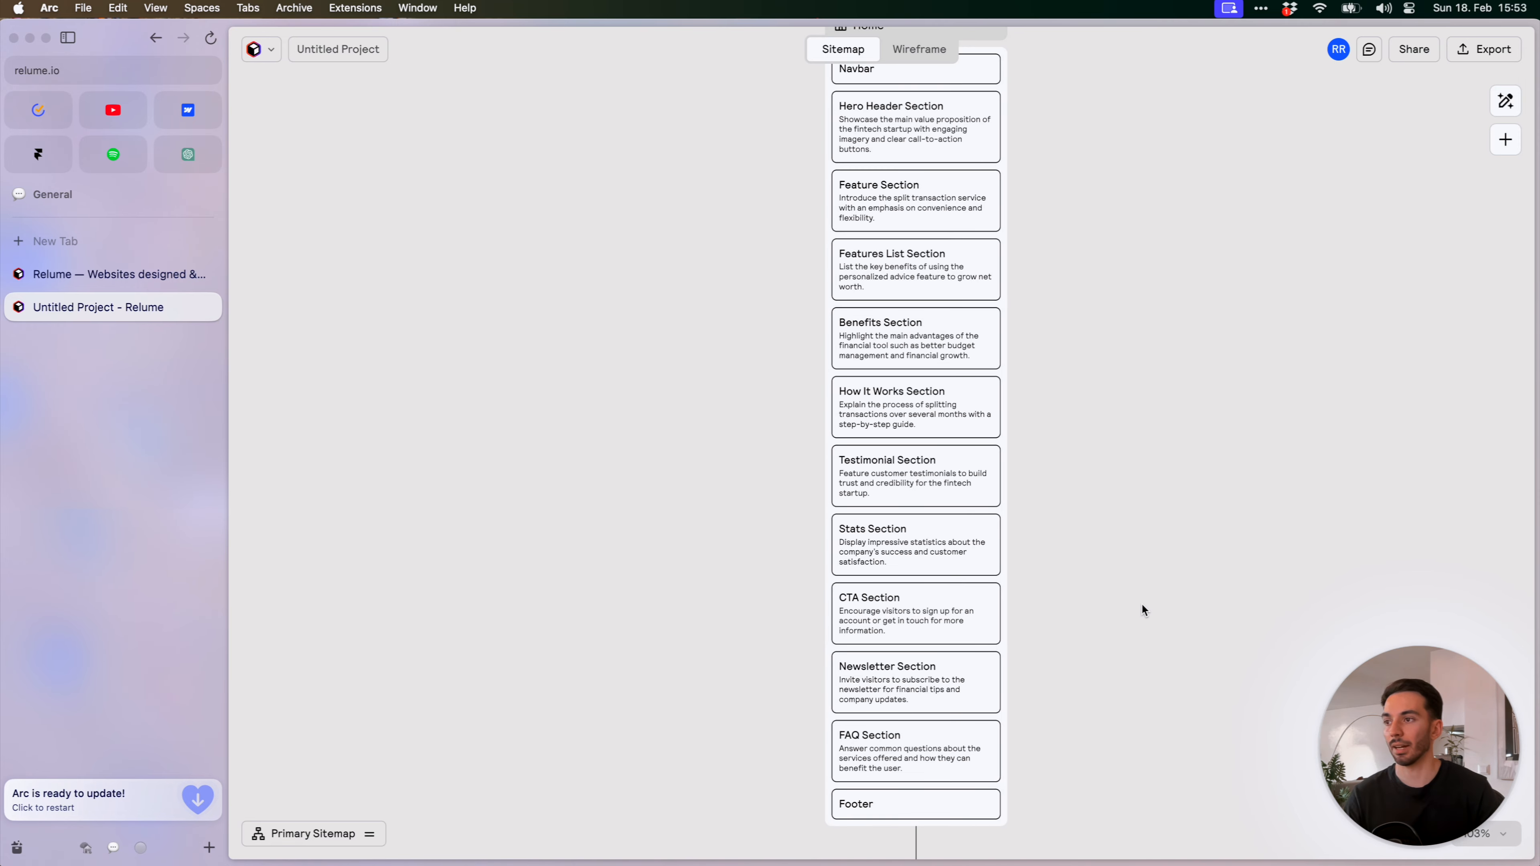
left_click_drag(1122, 579, 1100, 498)
Add a new child page beneath the Split Payment Service page and open its settings
scroll(1152, 467, "down", 10)
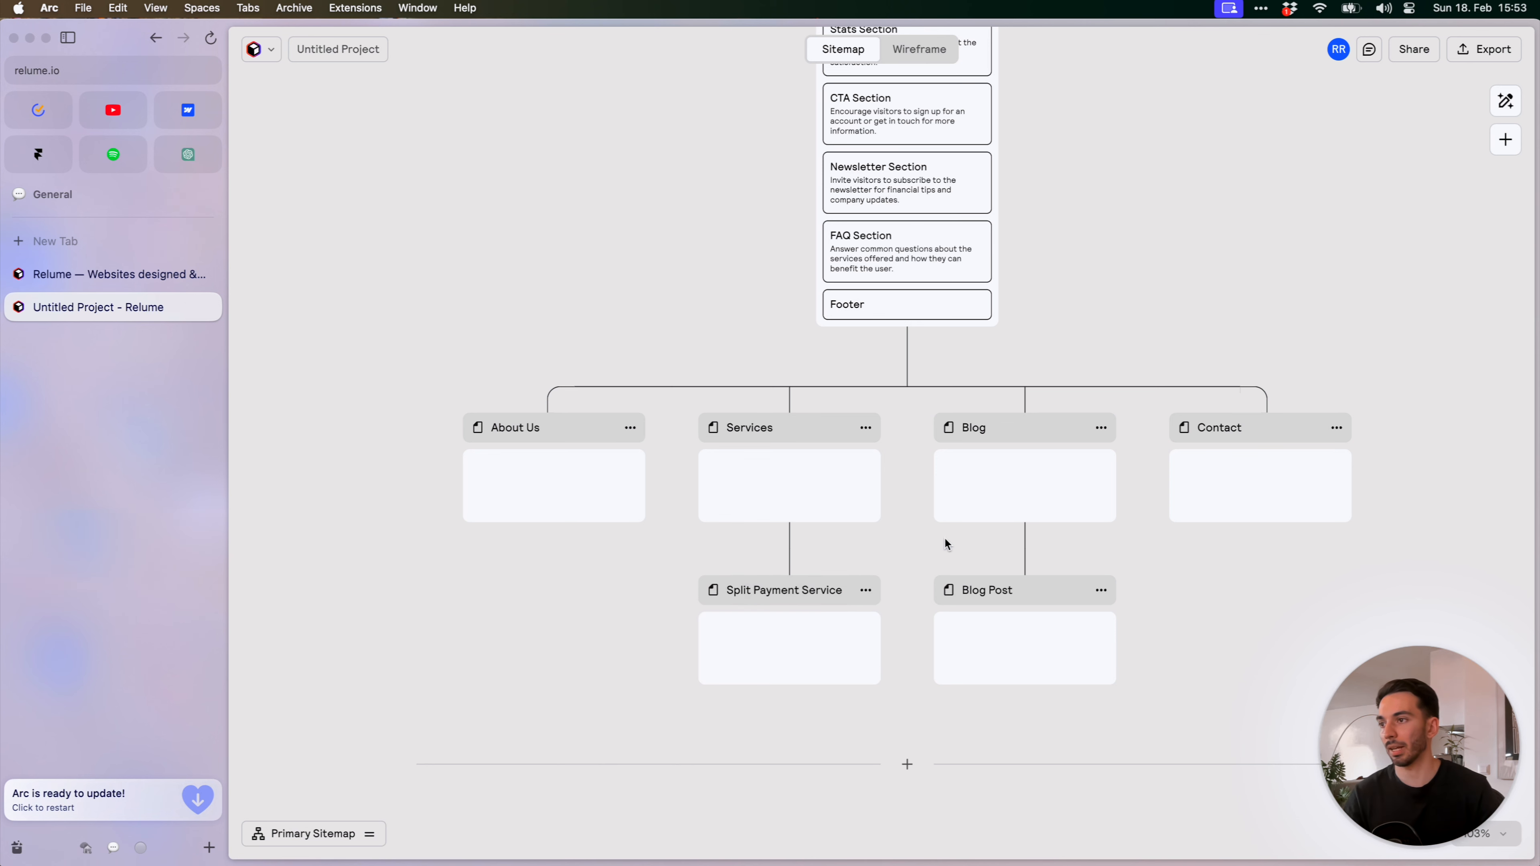
scroll(928, 558, "down", 2)
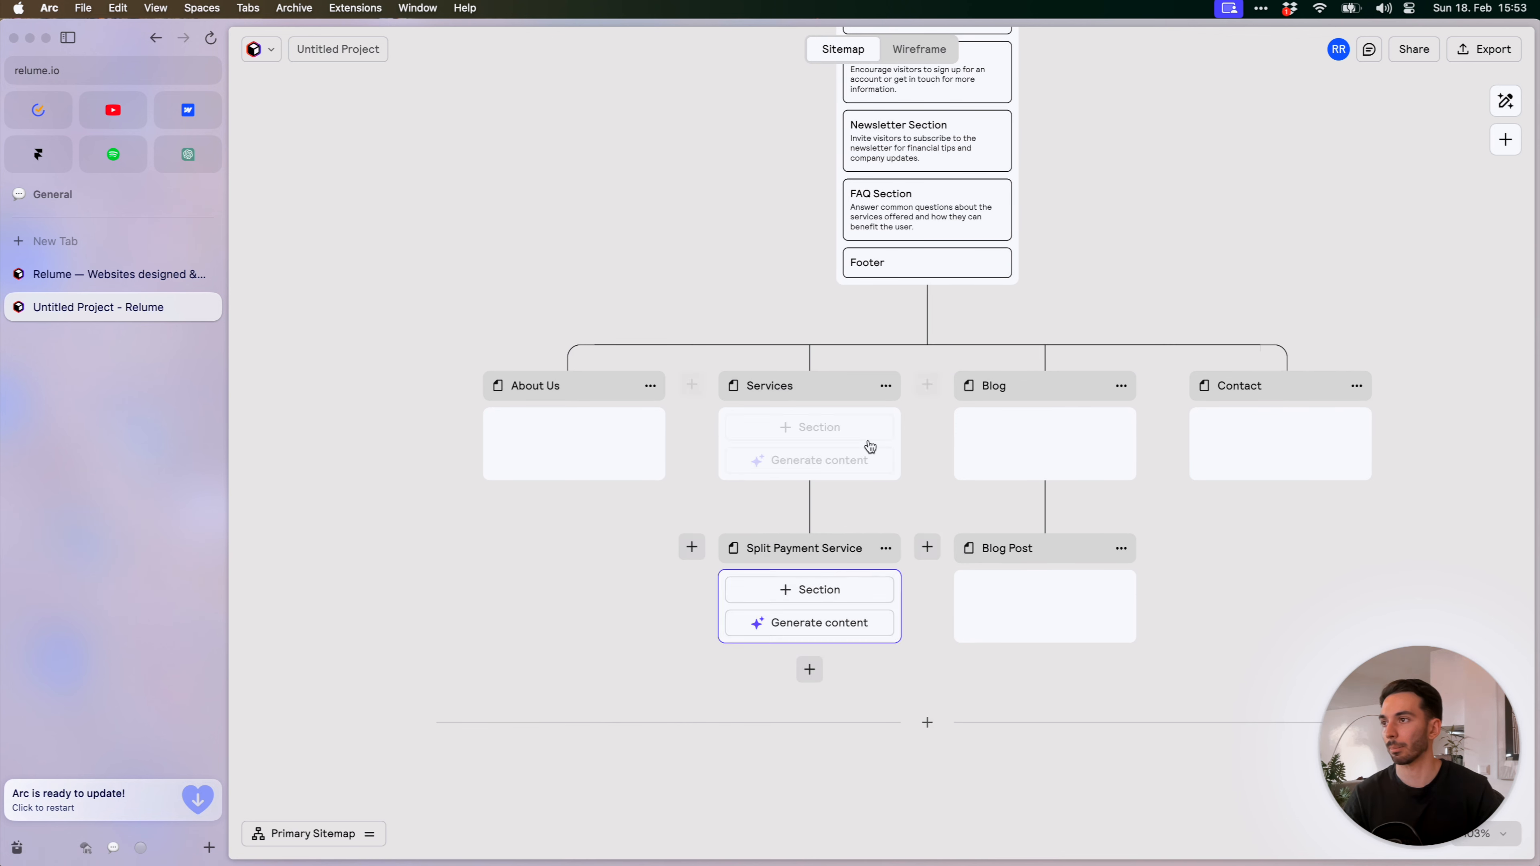
scroll(1187, 525, "down", 2)
scroll(1187, 525, "right", 2)
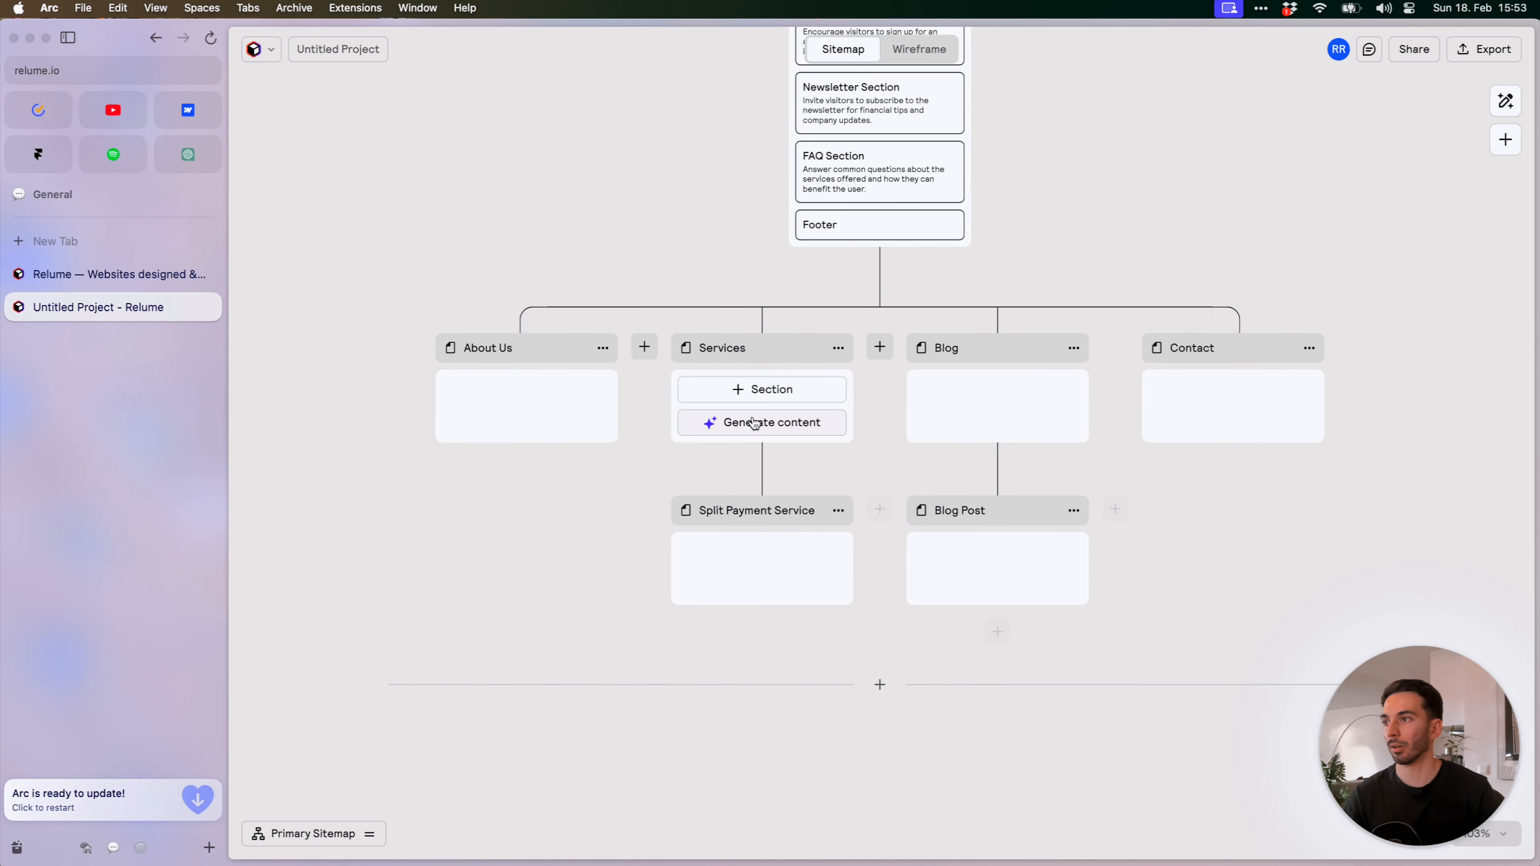
mouse_move(501, 424)
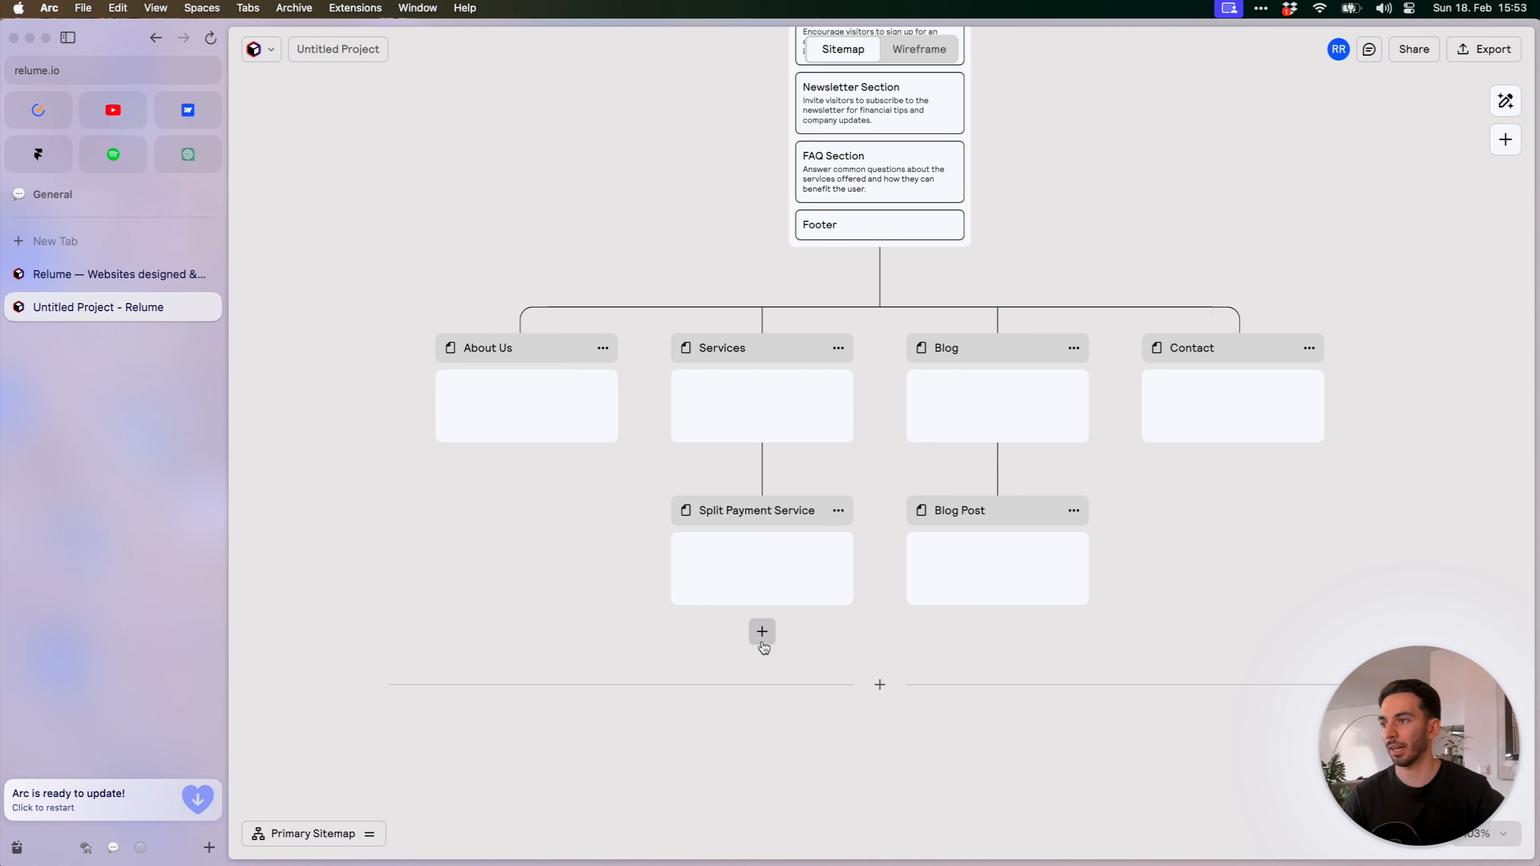
left_click(764, 637)
left_click(931, 674)
left_click_drag(935, 685, 990, 580)
left_click(782, 564)
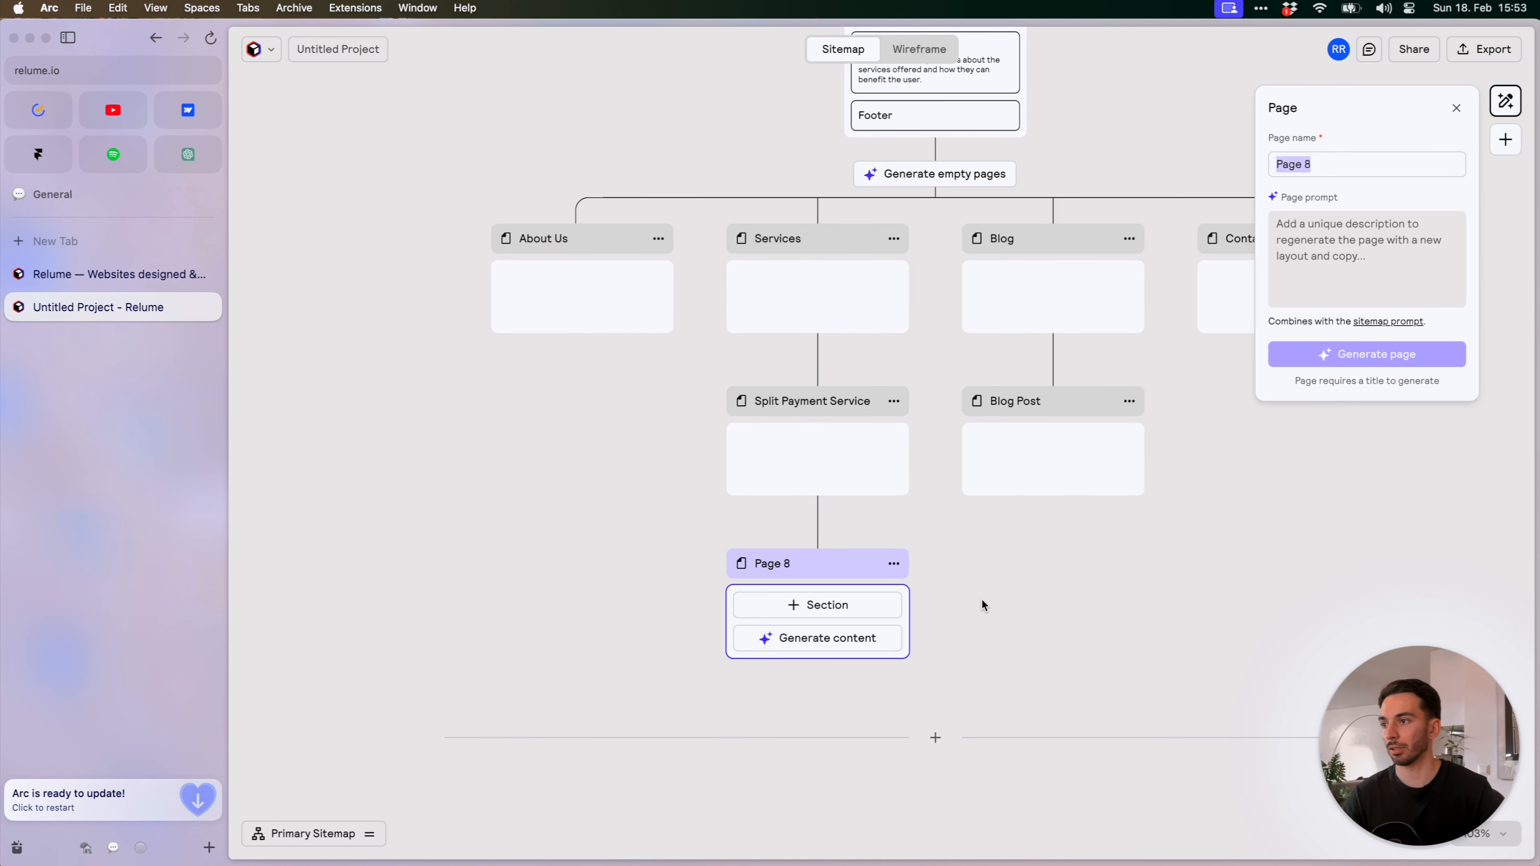
Name the new page "Service 2", give it the prompt "Create another service", and generate the page
left_click(1414, 253)
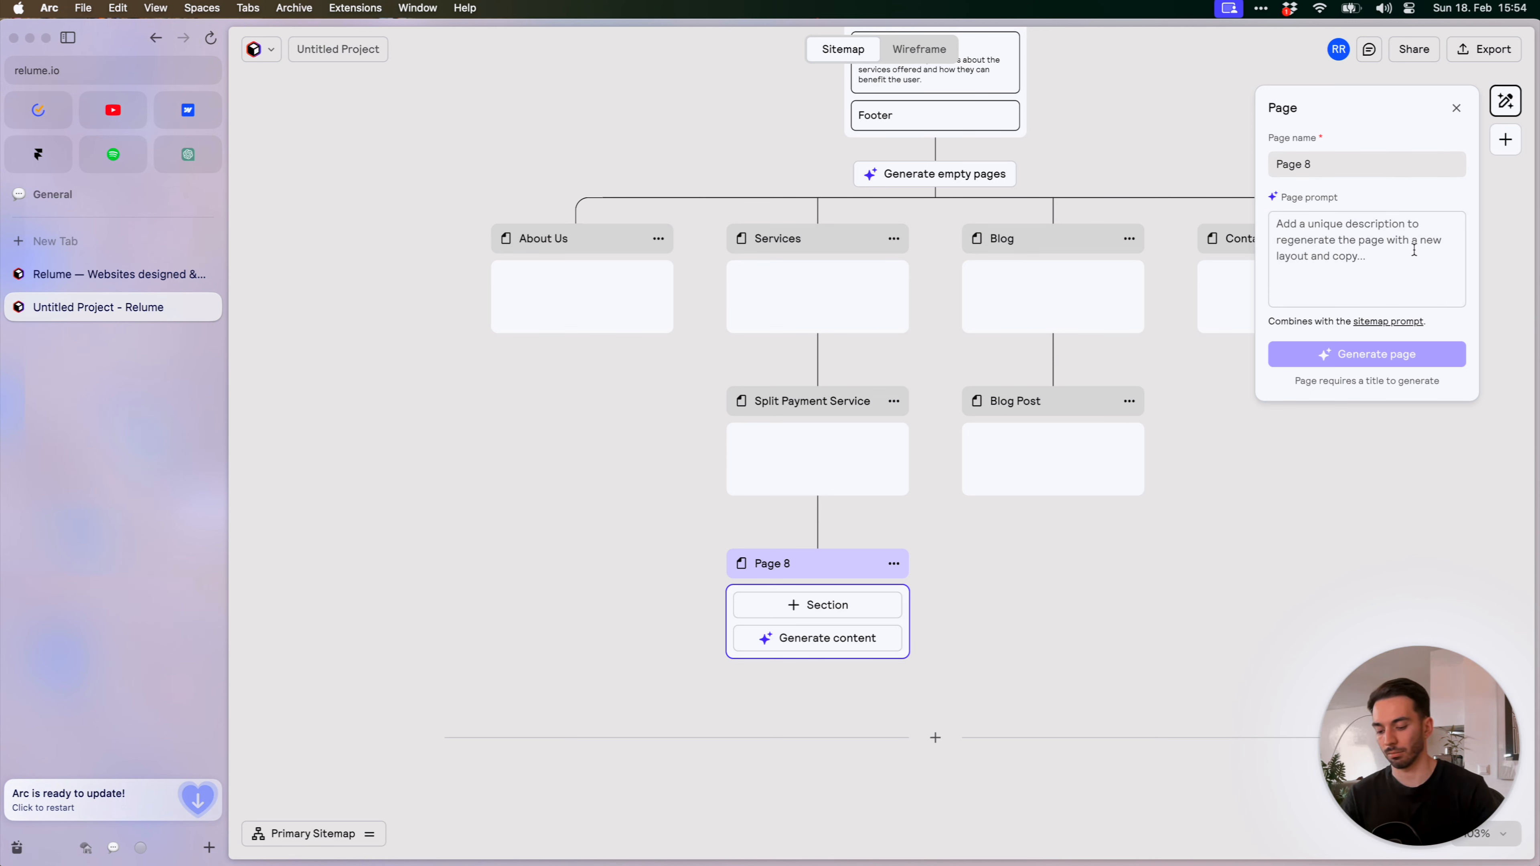
type("Create another service")
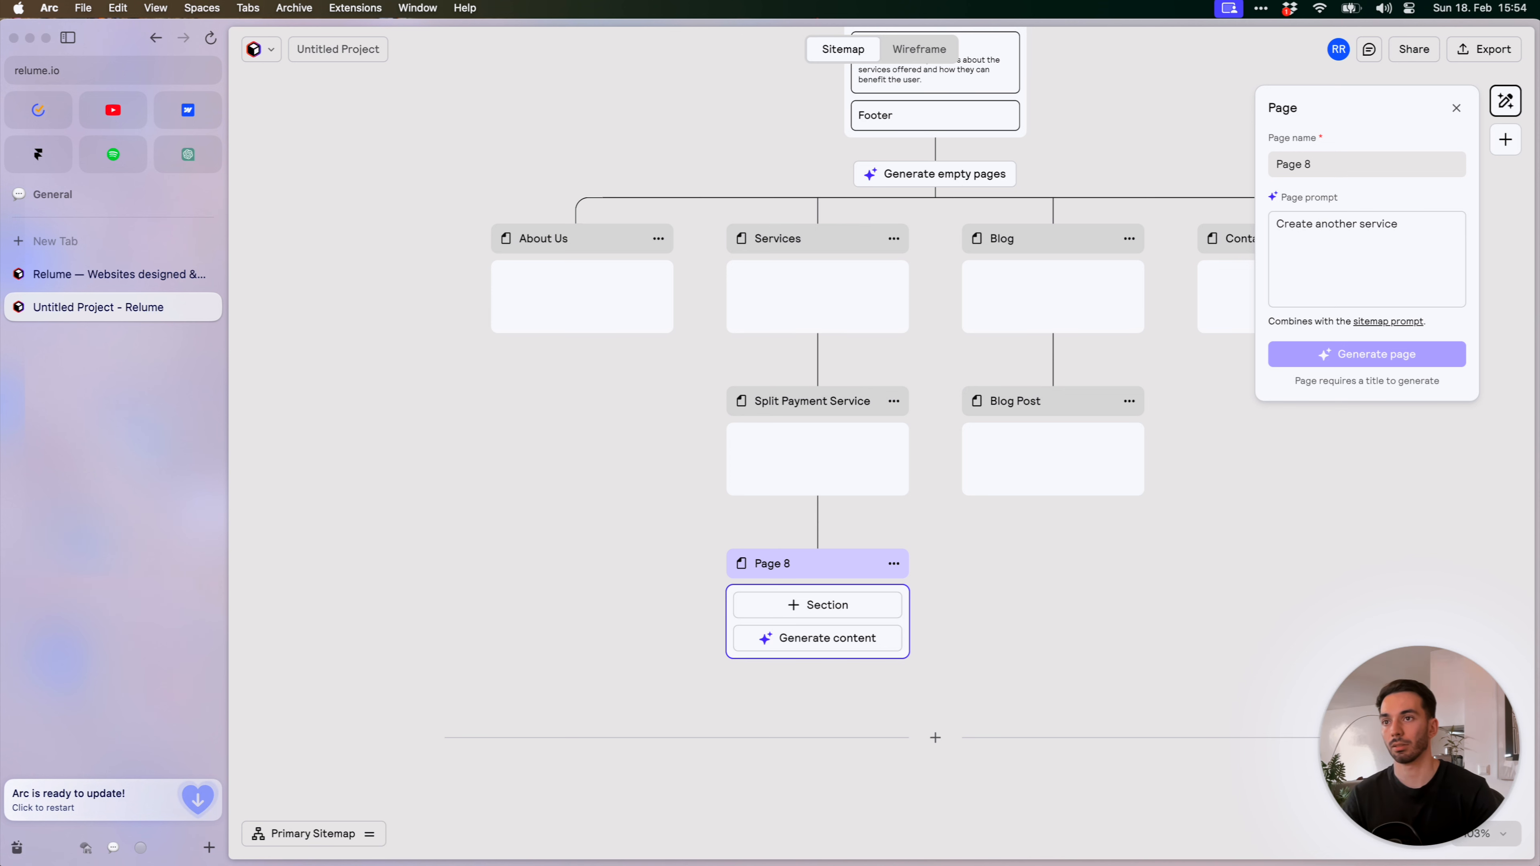
left_click(1365, 164)
key("super+a")
type("Serv")
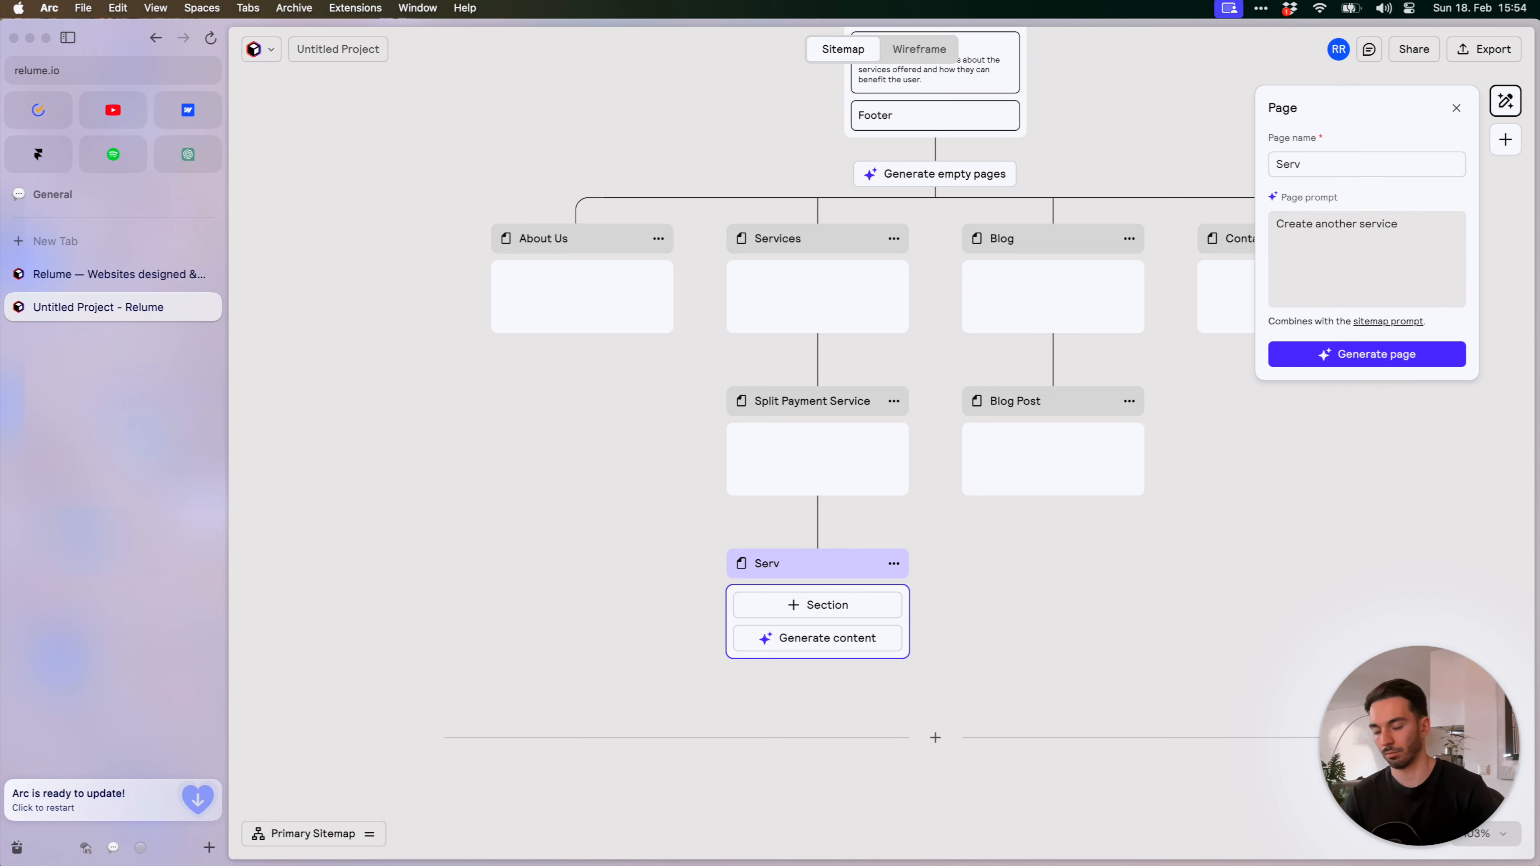
left_click(1398, 358)
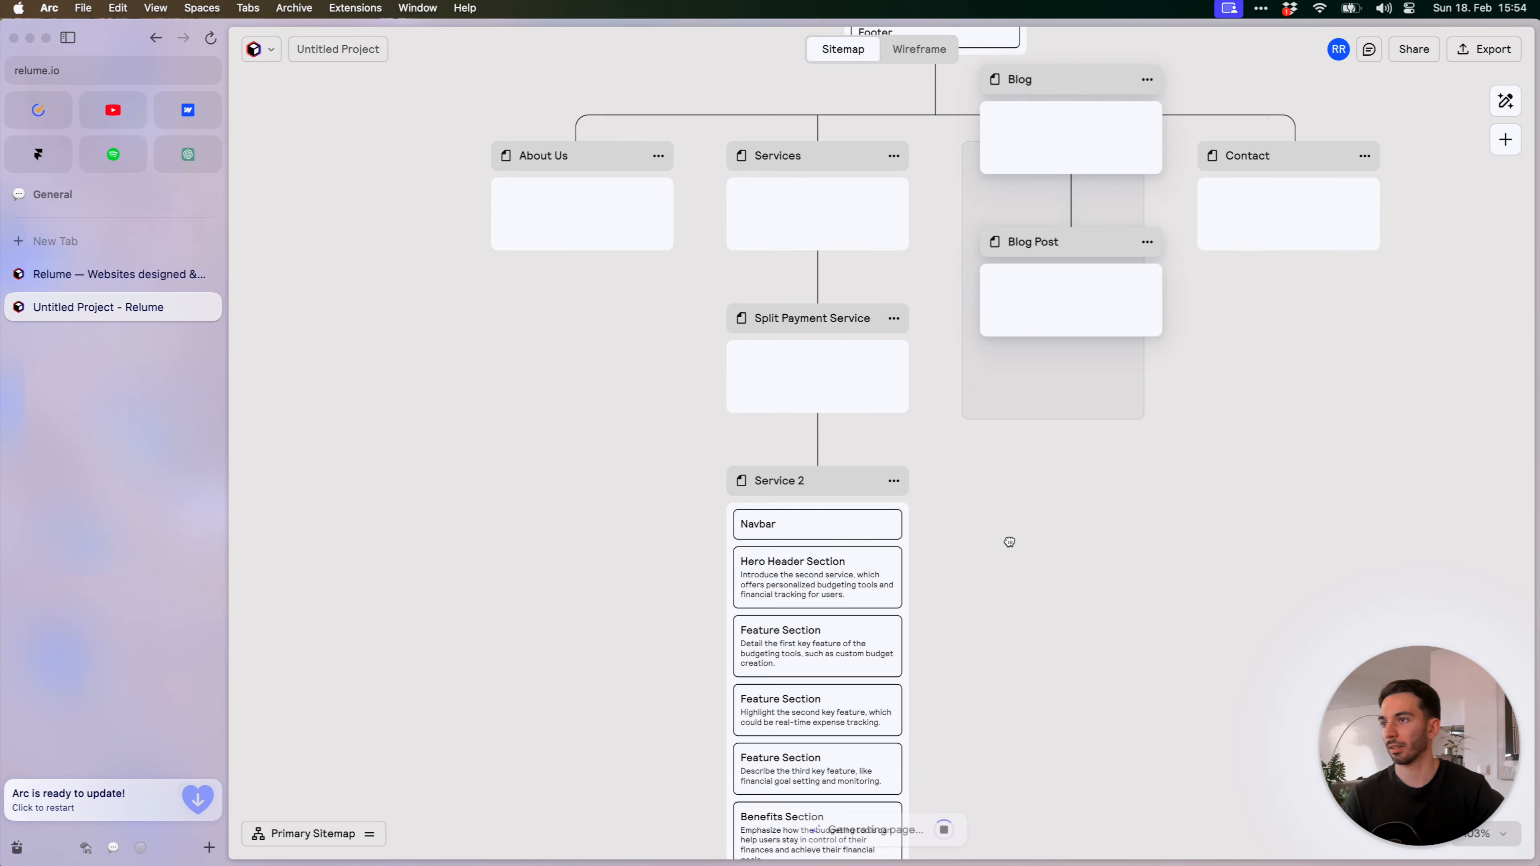
Review the generated sections of the Service 2 page from the navbar down to the footer
scroll(904, 528, "down", 10)
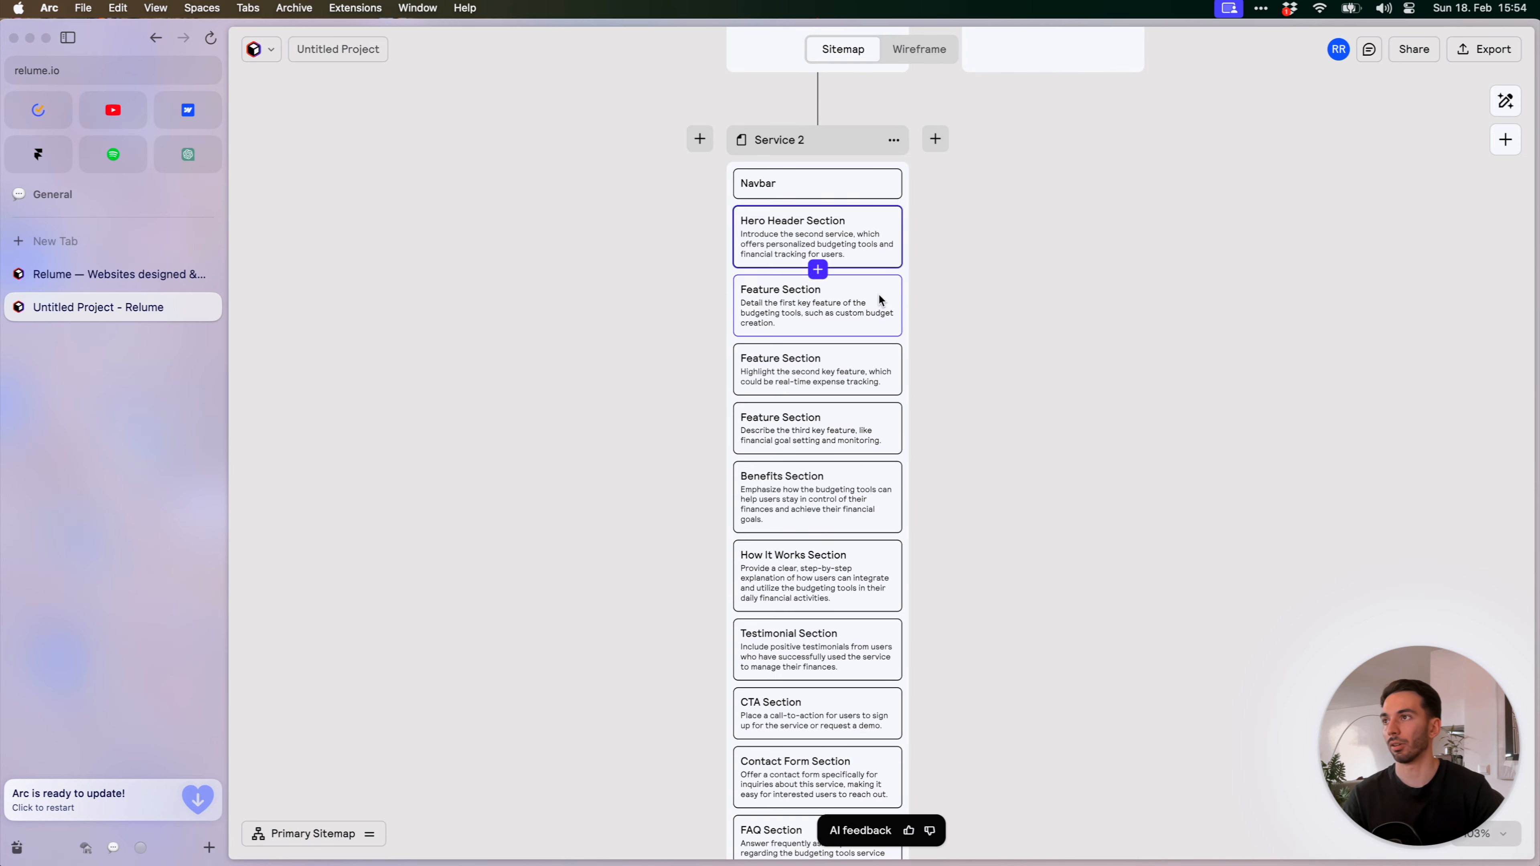
scroll(801, 225, "up", 3)
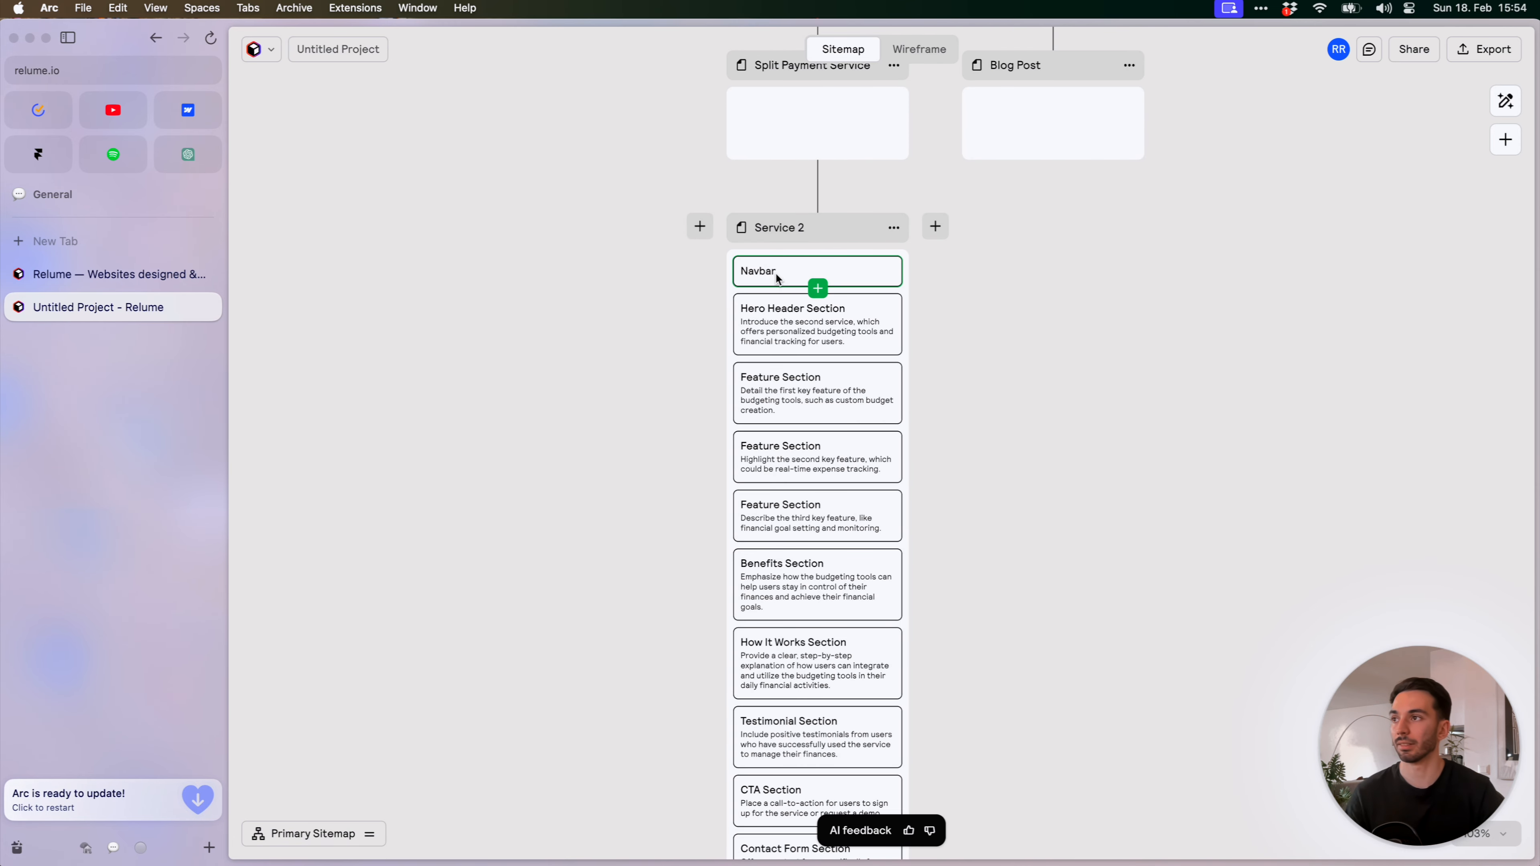
scroll(1019, 359, "up", 5)
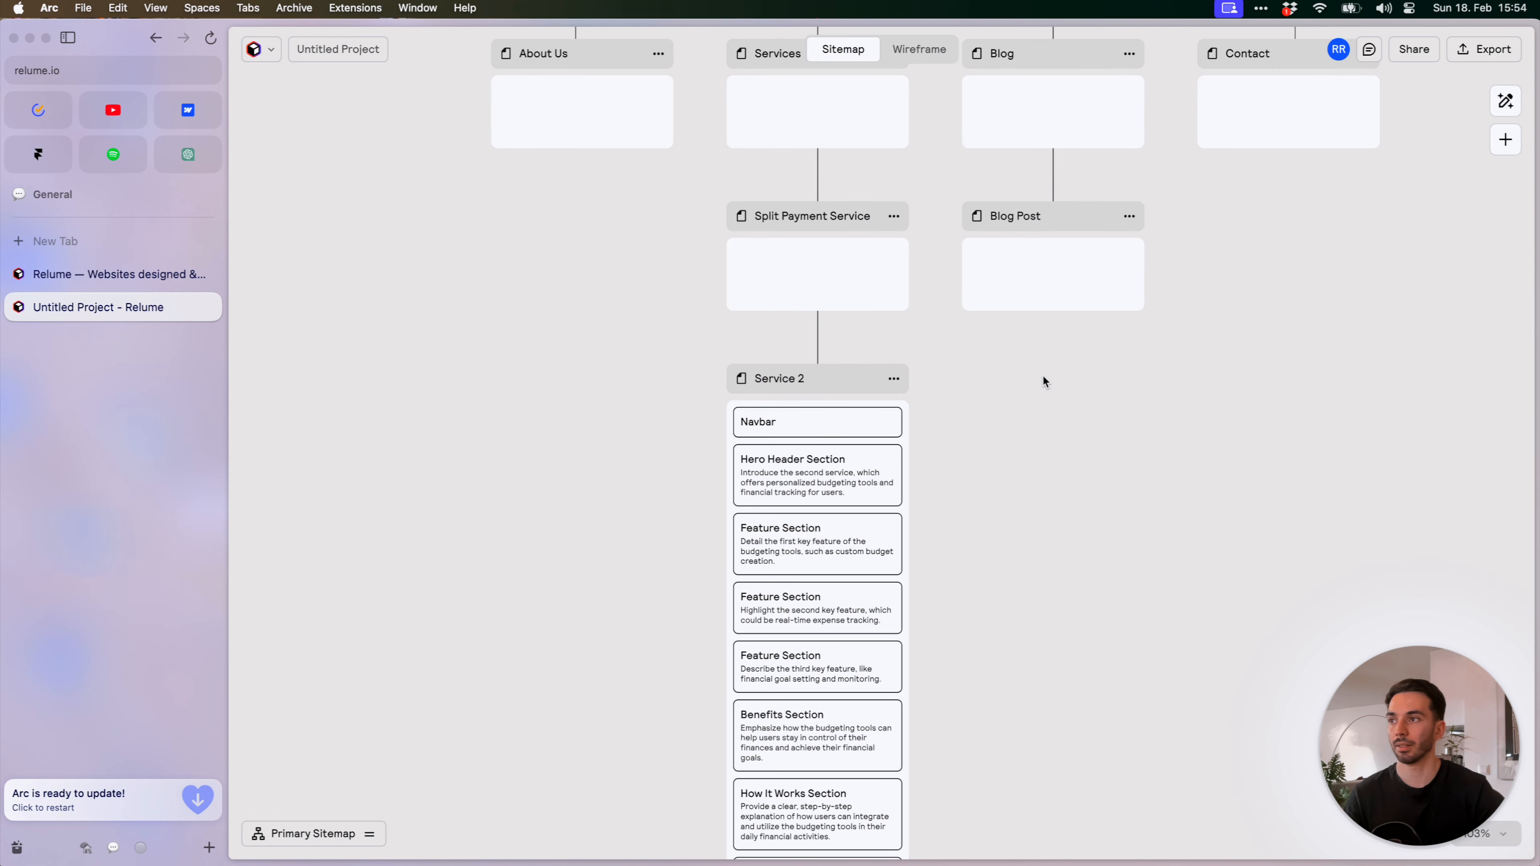
scroll(1055, 473, "down", 5)
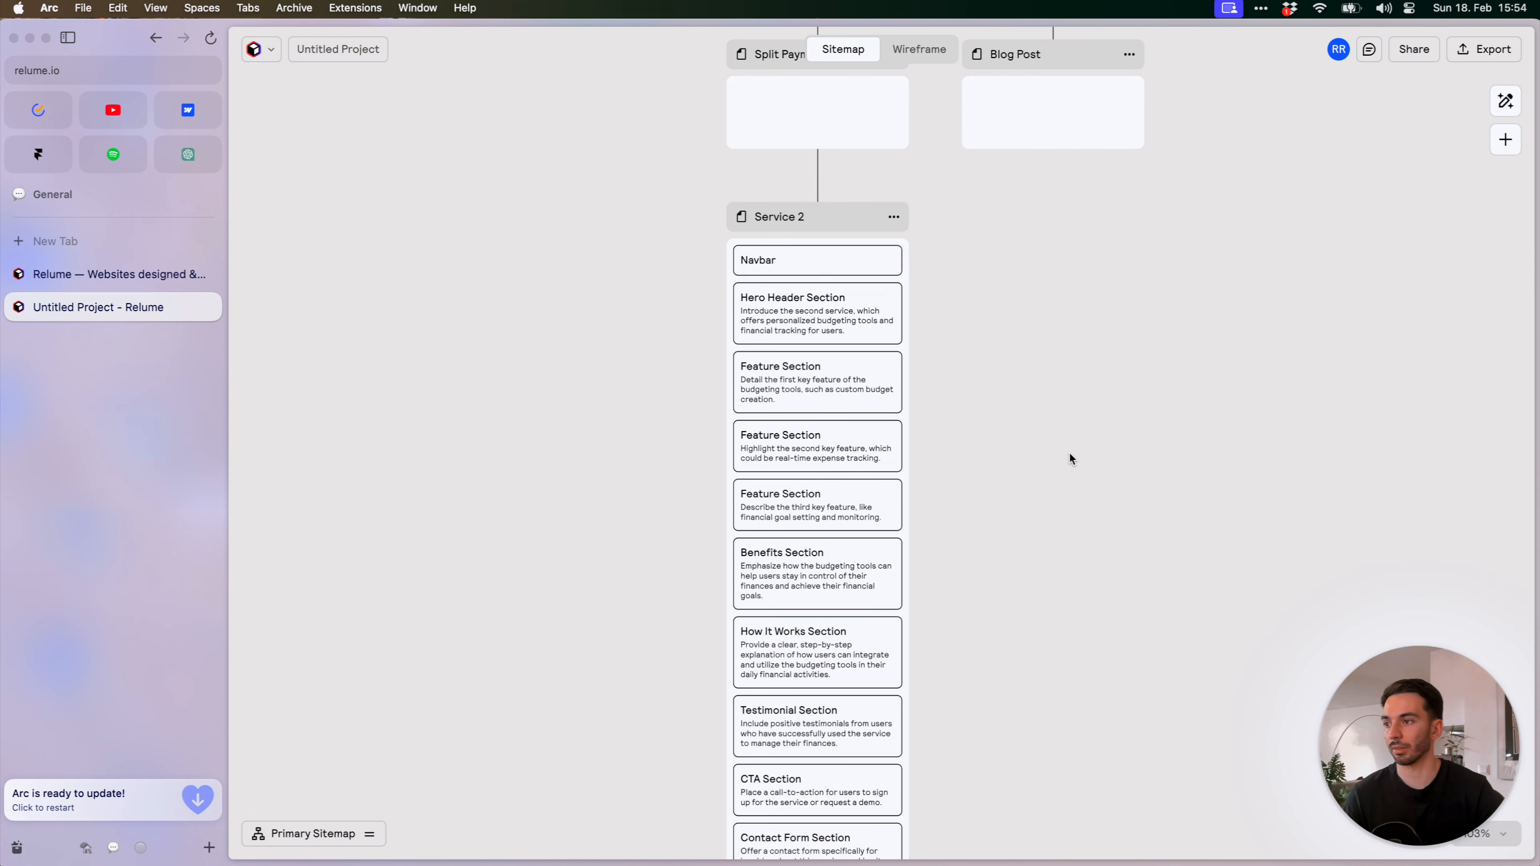
scroll(1068, 450, "down", 5)
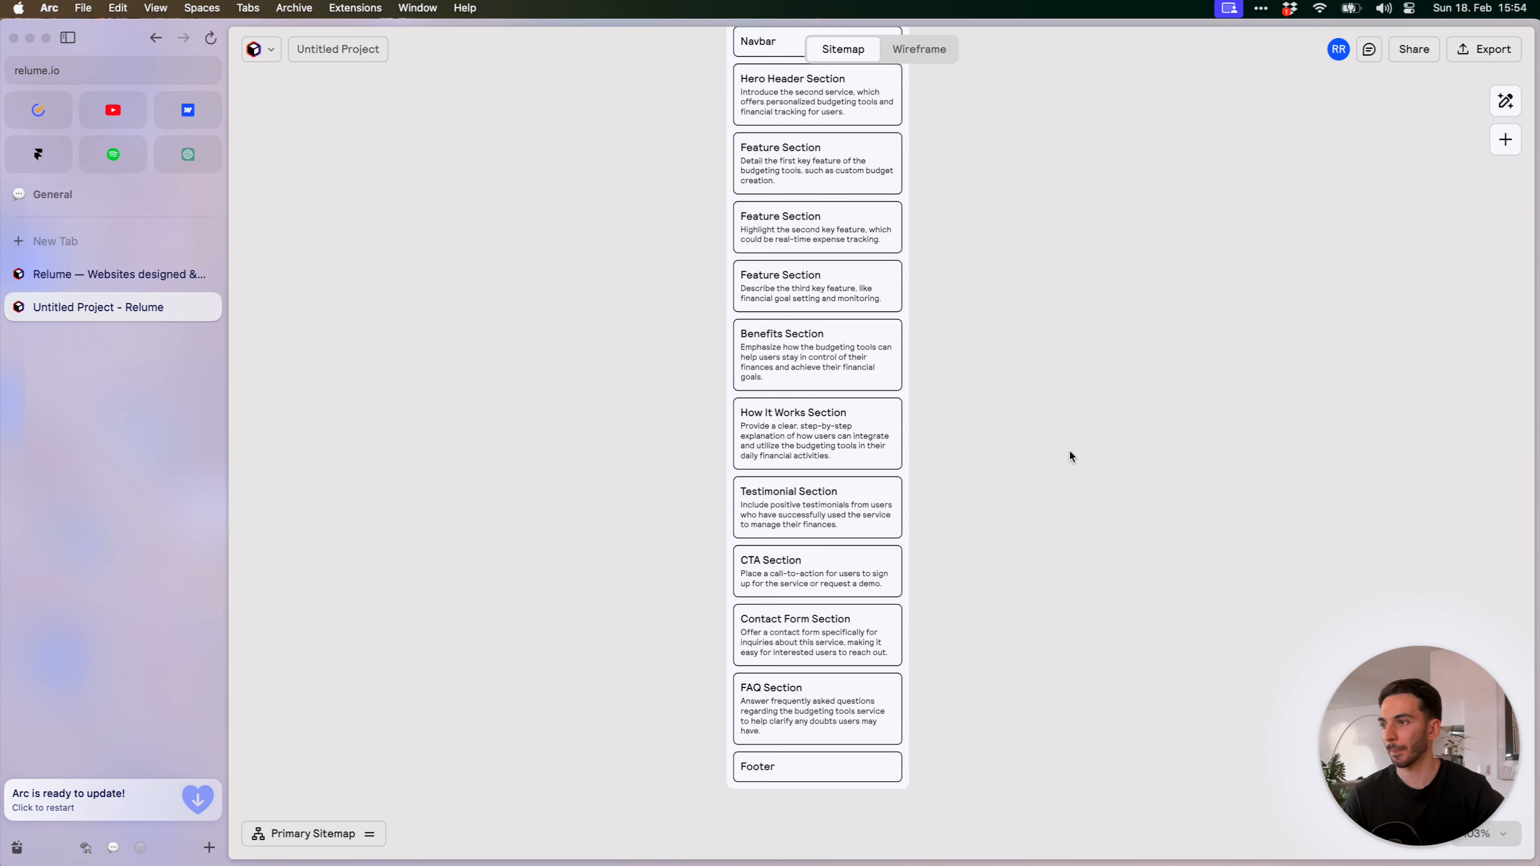
scroll(1098, 564, "up", 15)
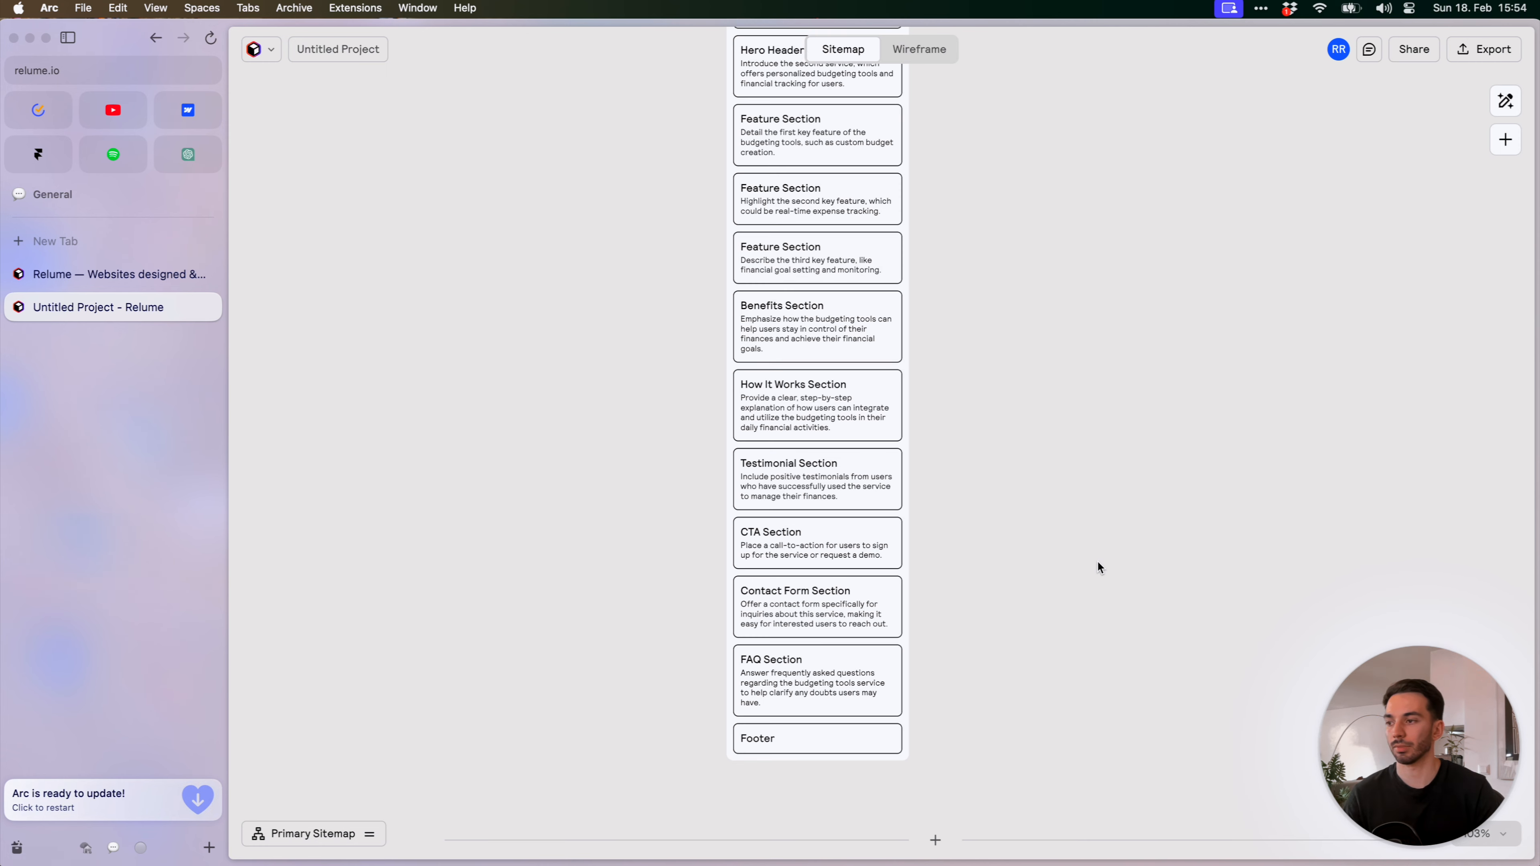
Generate content for the empty Contact page
scroll(1165, 565, "down", 3)
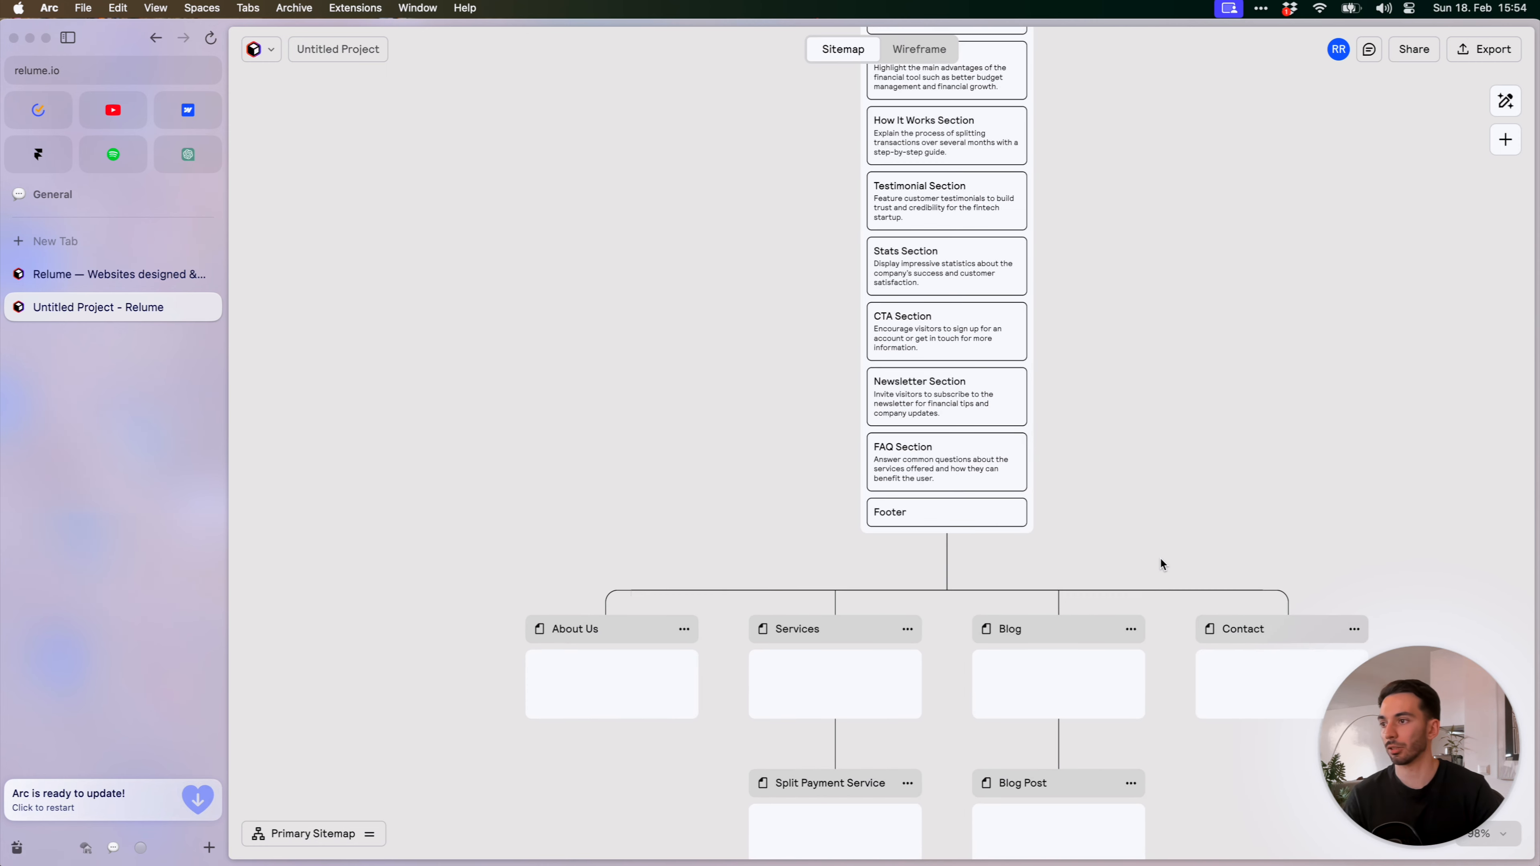
left_click_drag(1142, 508, 1118, 493)
scroll(1138, 549, "down", 3)
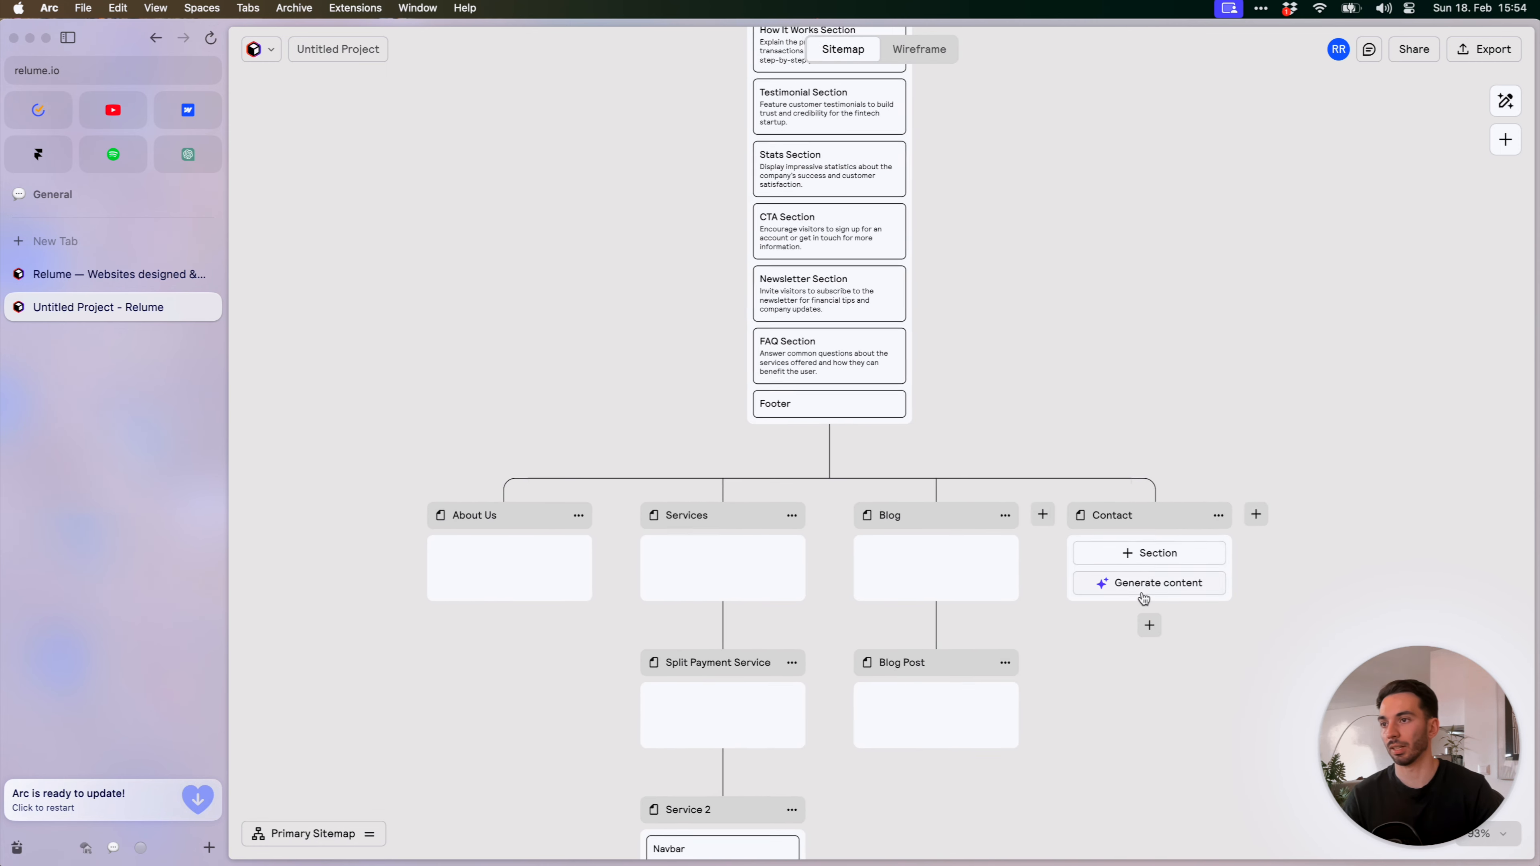
scroll(1138, 546, "up", 5)
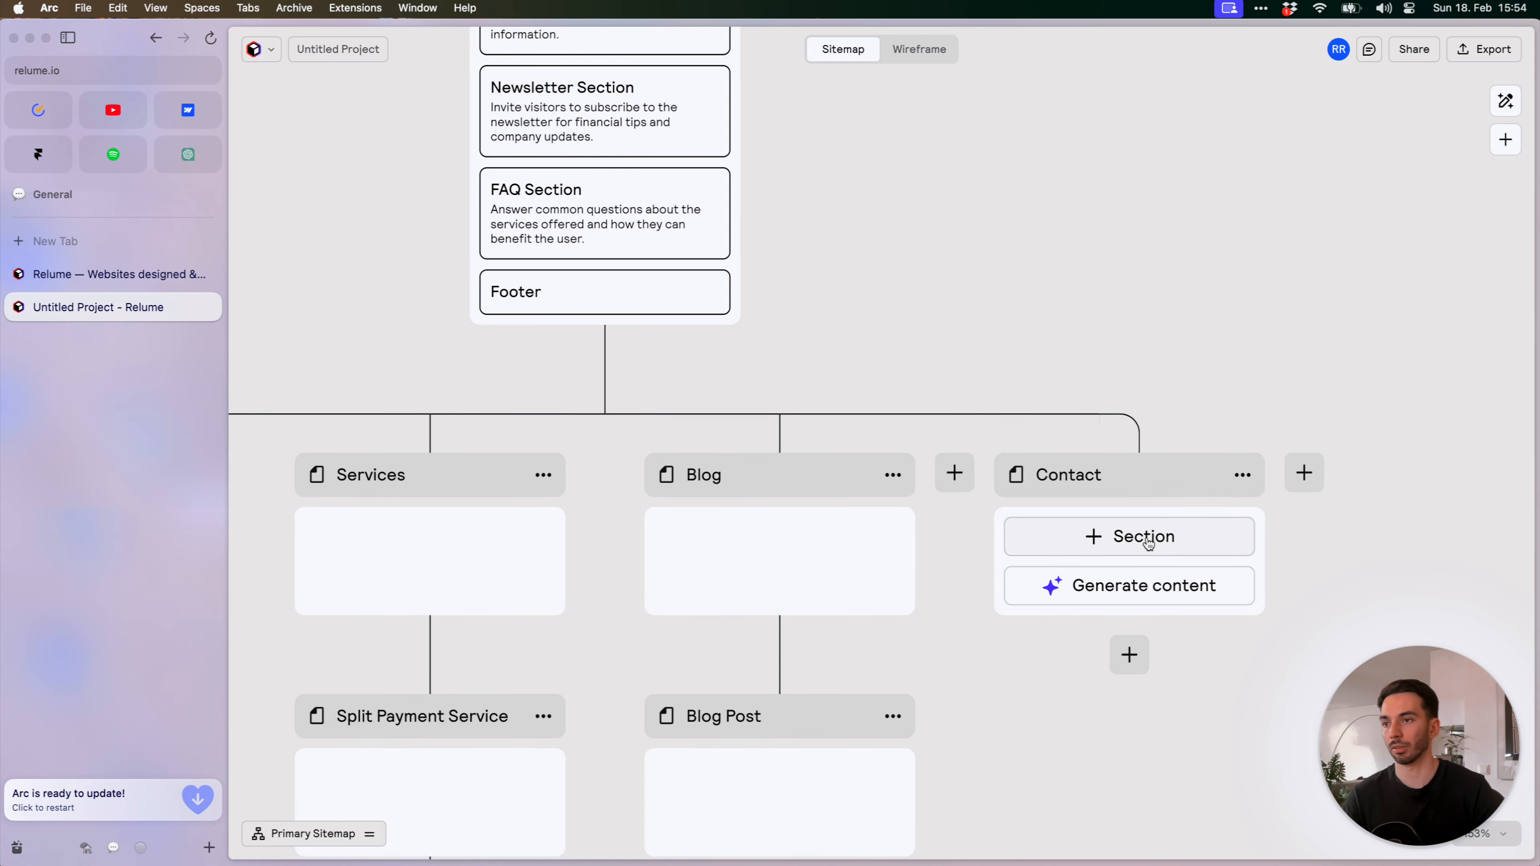
scroll(1150, 559, "down", 2)
left_click(1149, 584)
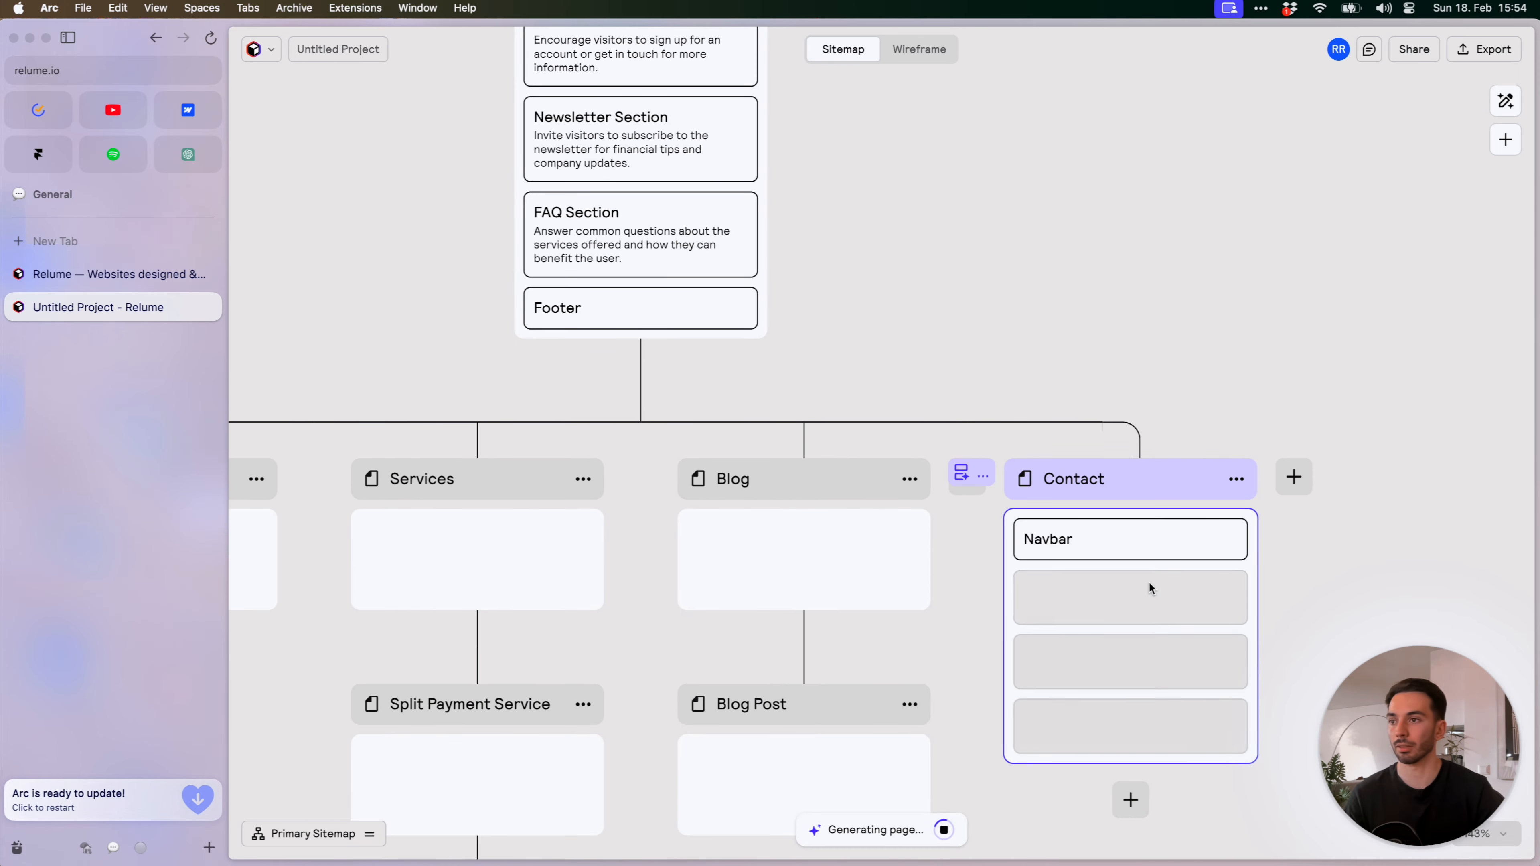
Examine the sections being generated for the Contact page and its place in the whole sitemap
scroll(1302, 557, "down", 5)
scroll(1301, 557, "right", 4)
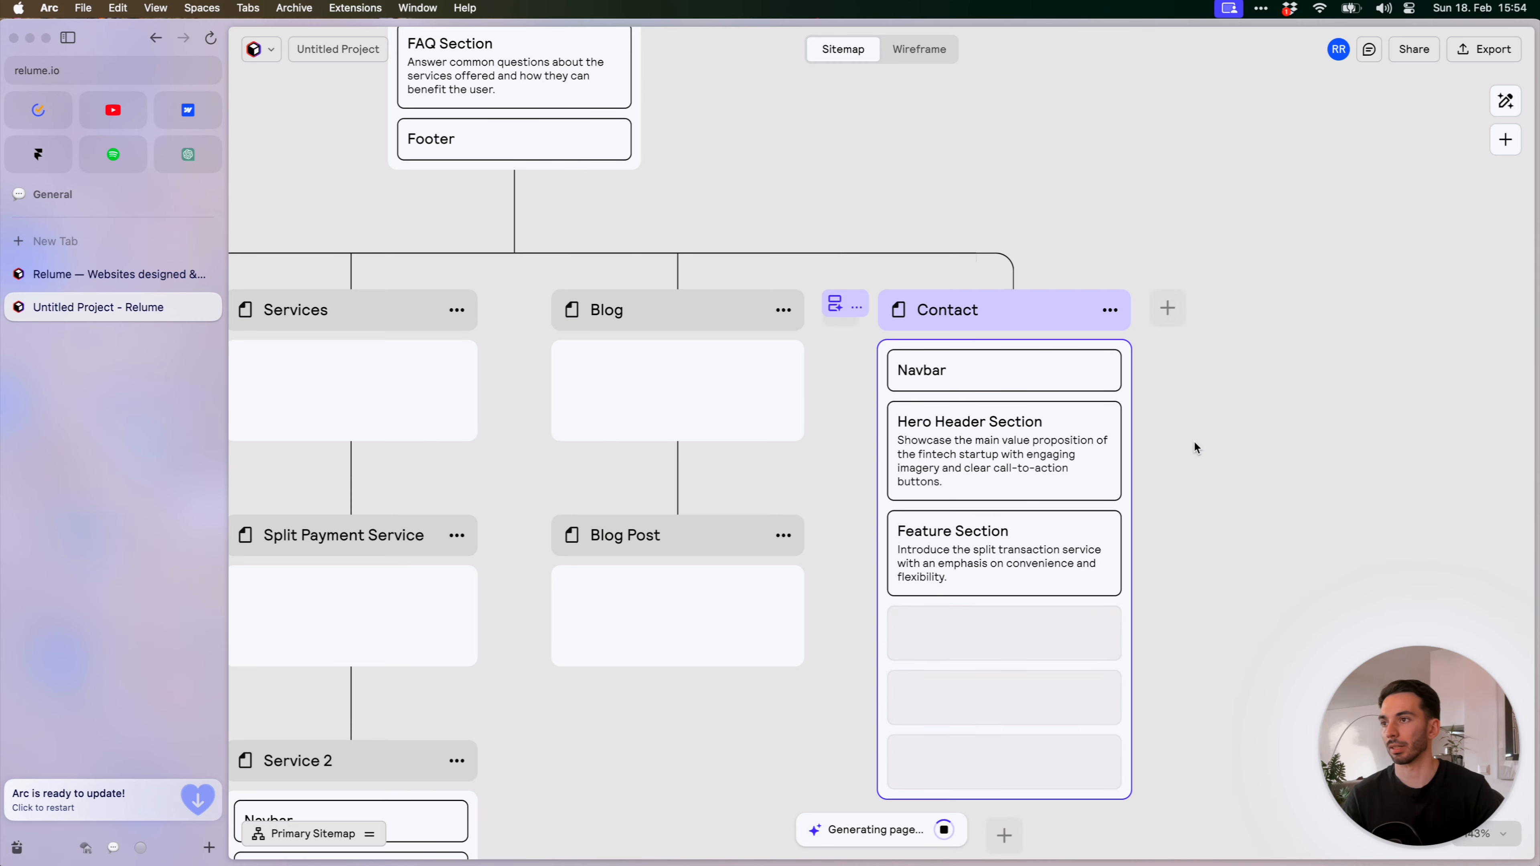
scroll(1196, 441, "down", 1)
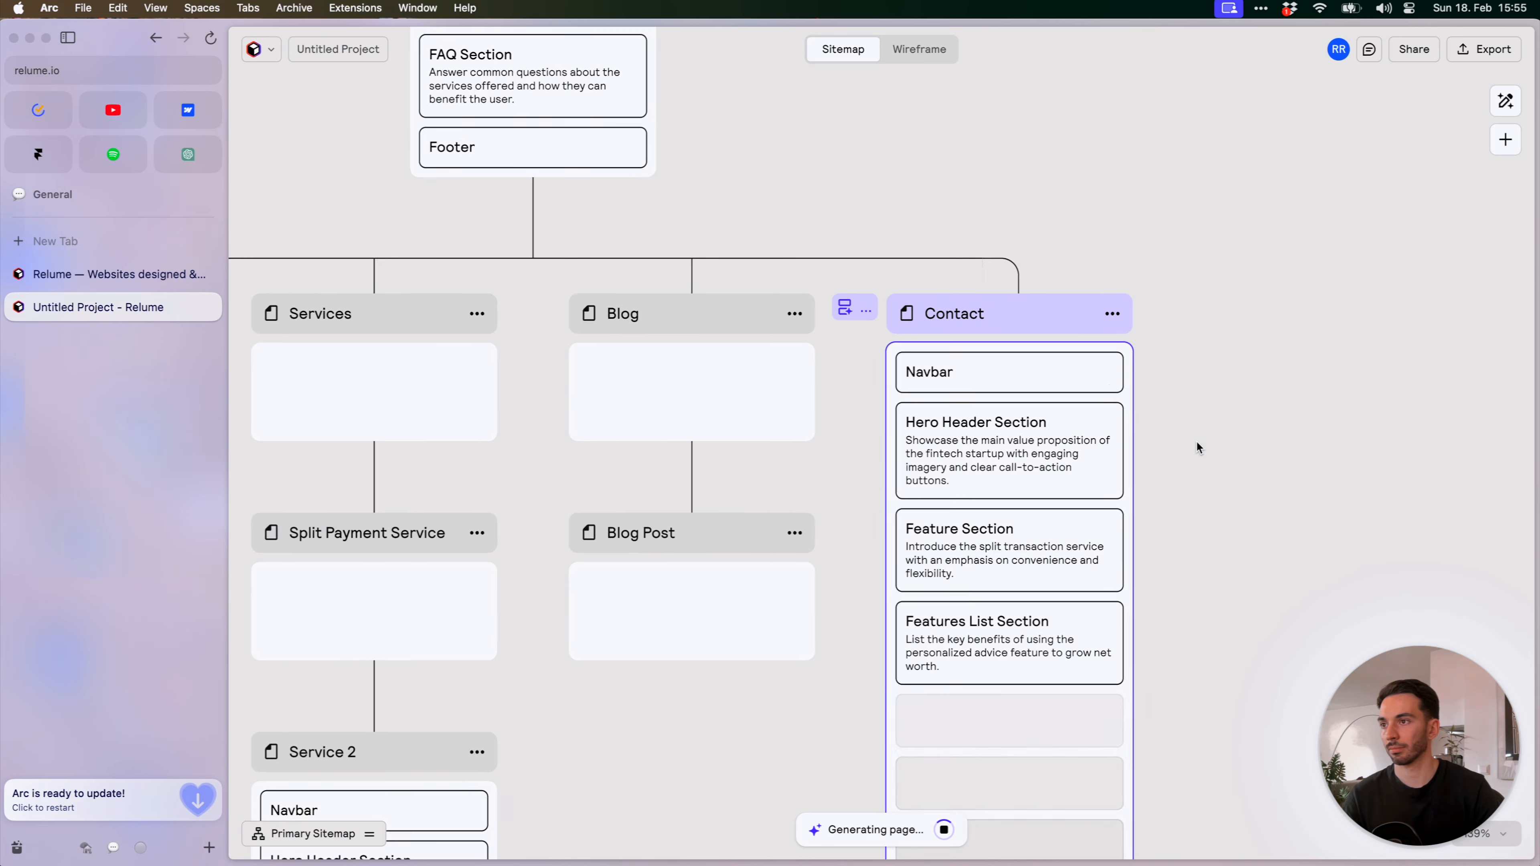
scroll(1197, 443, "down", 1)
scroll(1206, 425, "down", 6)
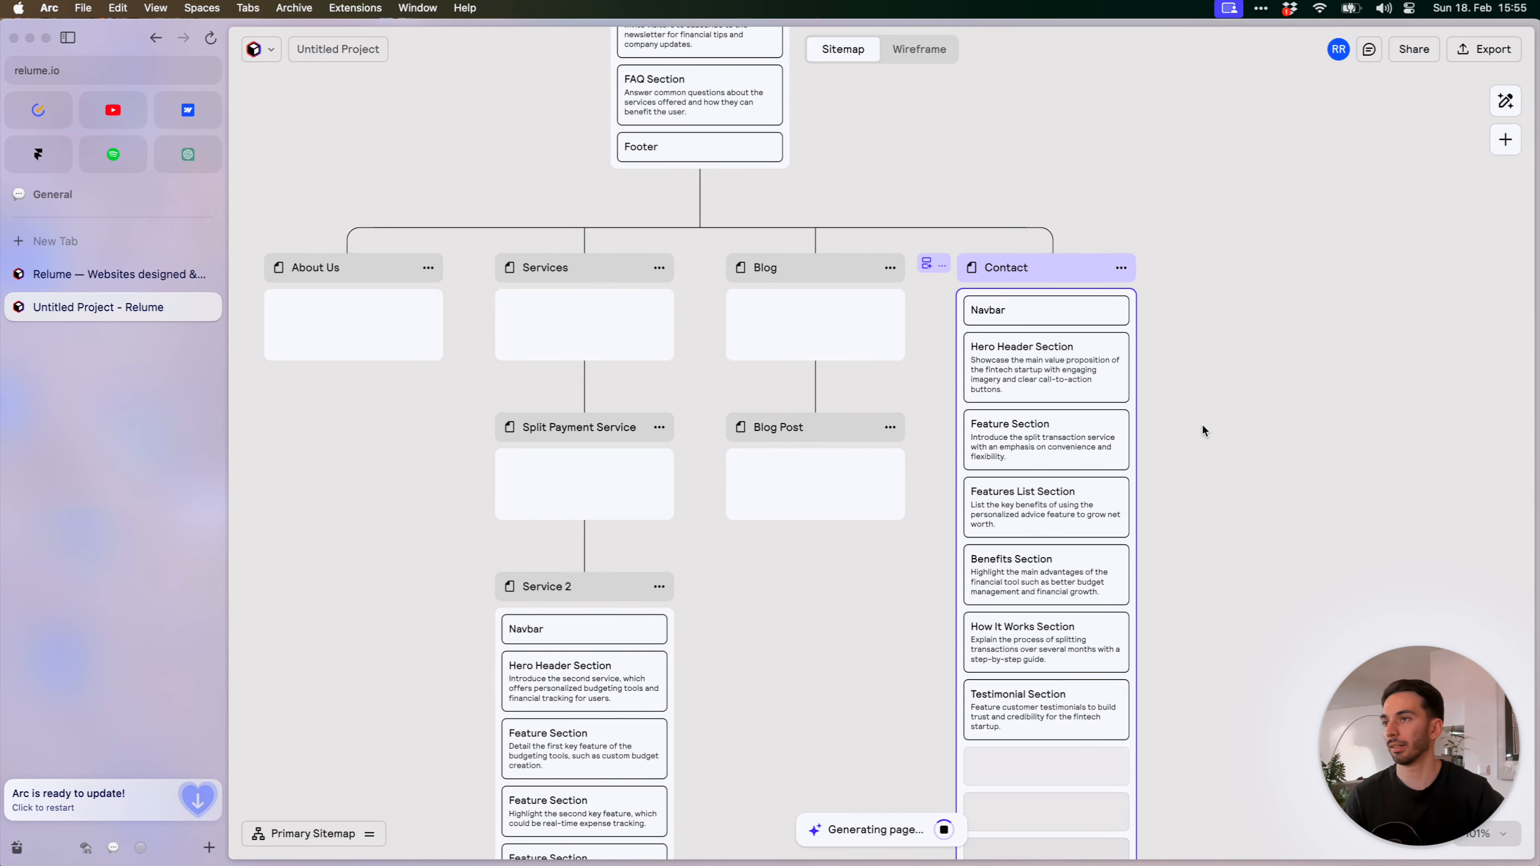
scroll(1202, 428, "down", 5)
scroll(1203, 433, "down", 4)
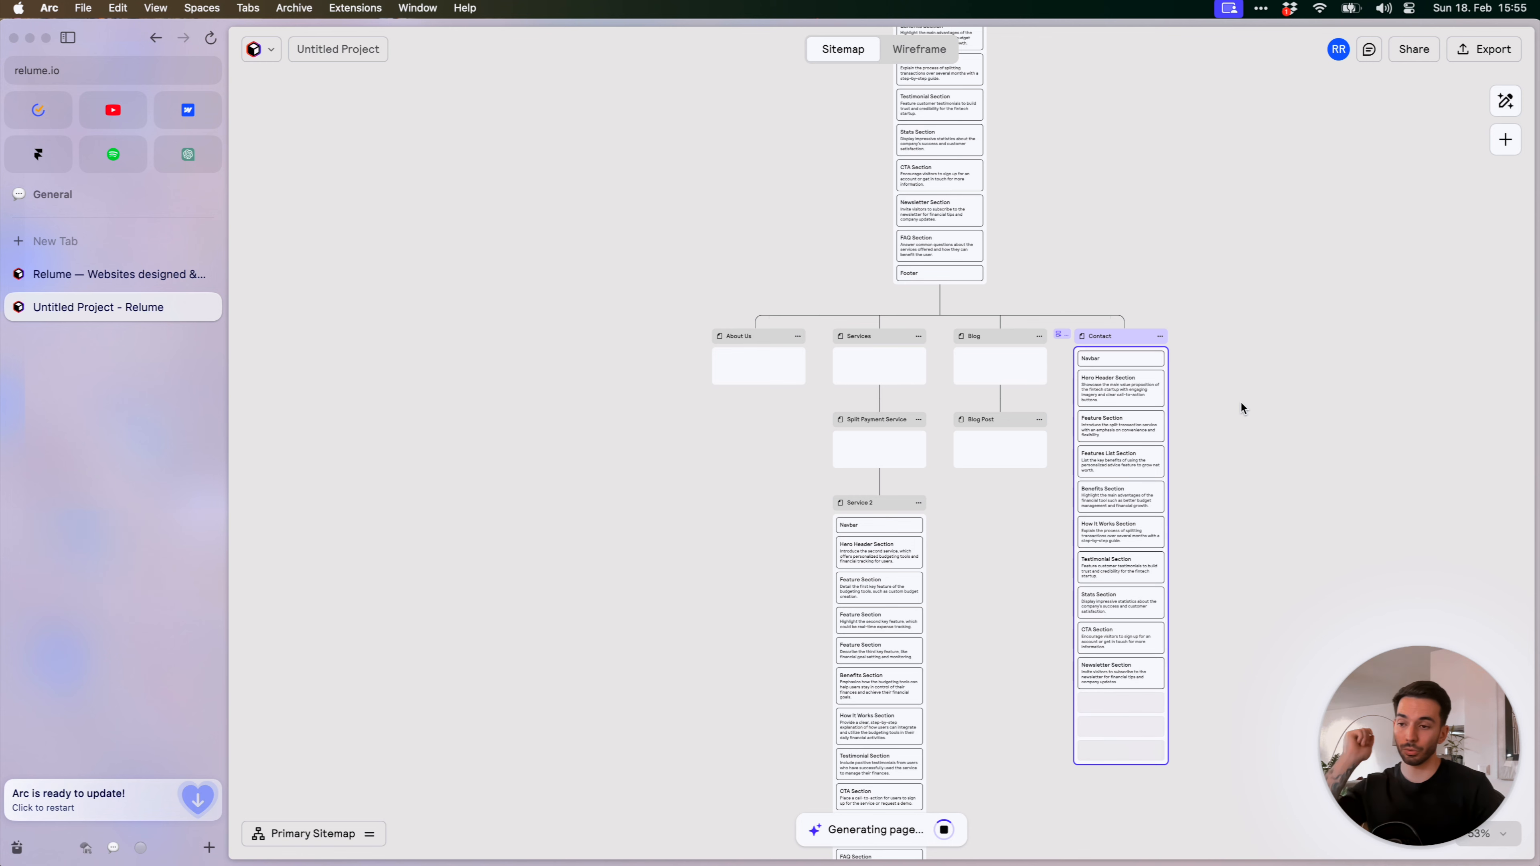
Move the Blog page with its Blog Post subpage between About Us and Services
scroll(1030, 316, "up", 1)
scroll(1030, 317, "up", 4)
left_click_drag(987, 350, 767, 365)
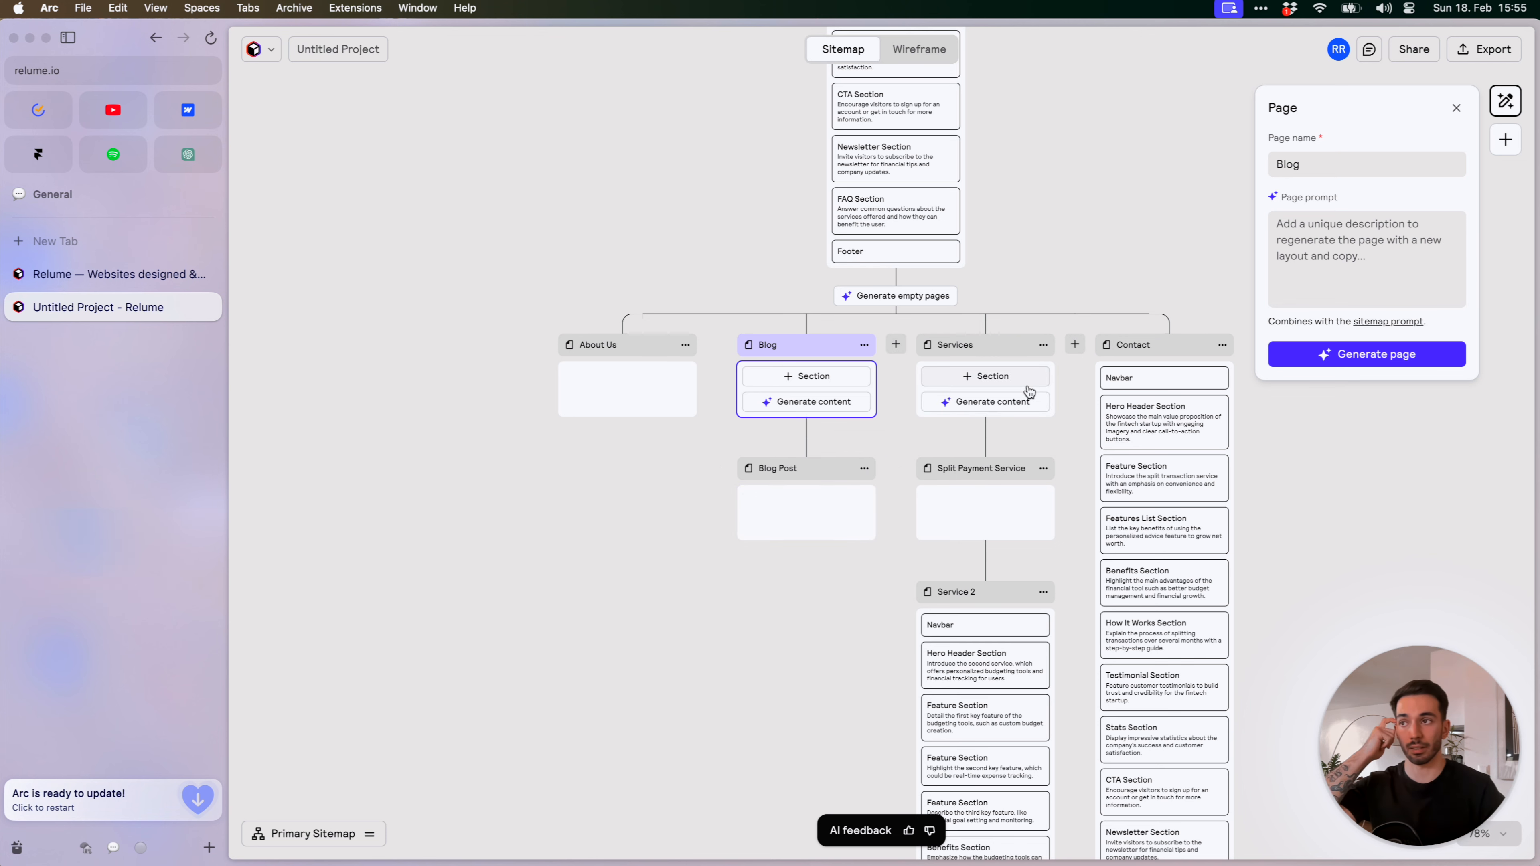
Review the Home page's list of sections down to the footer
scroll(1162, 394, "up", 1)
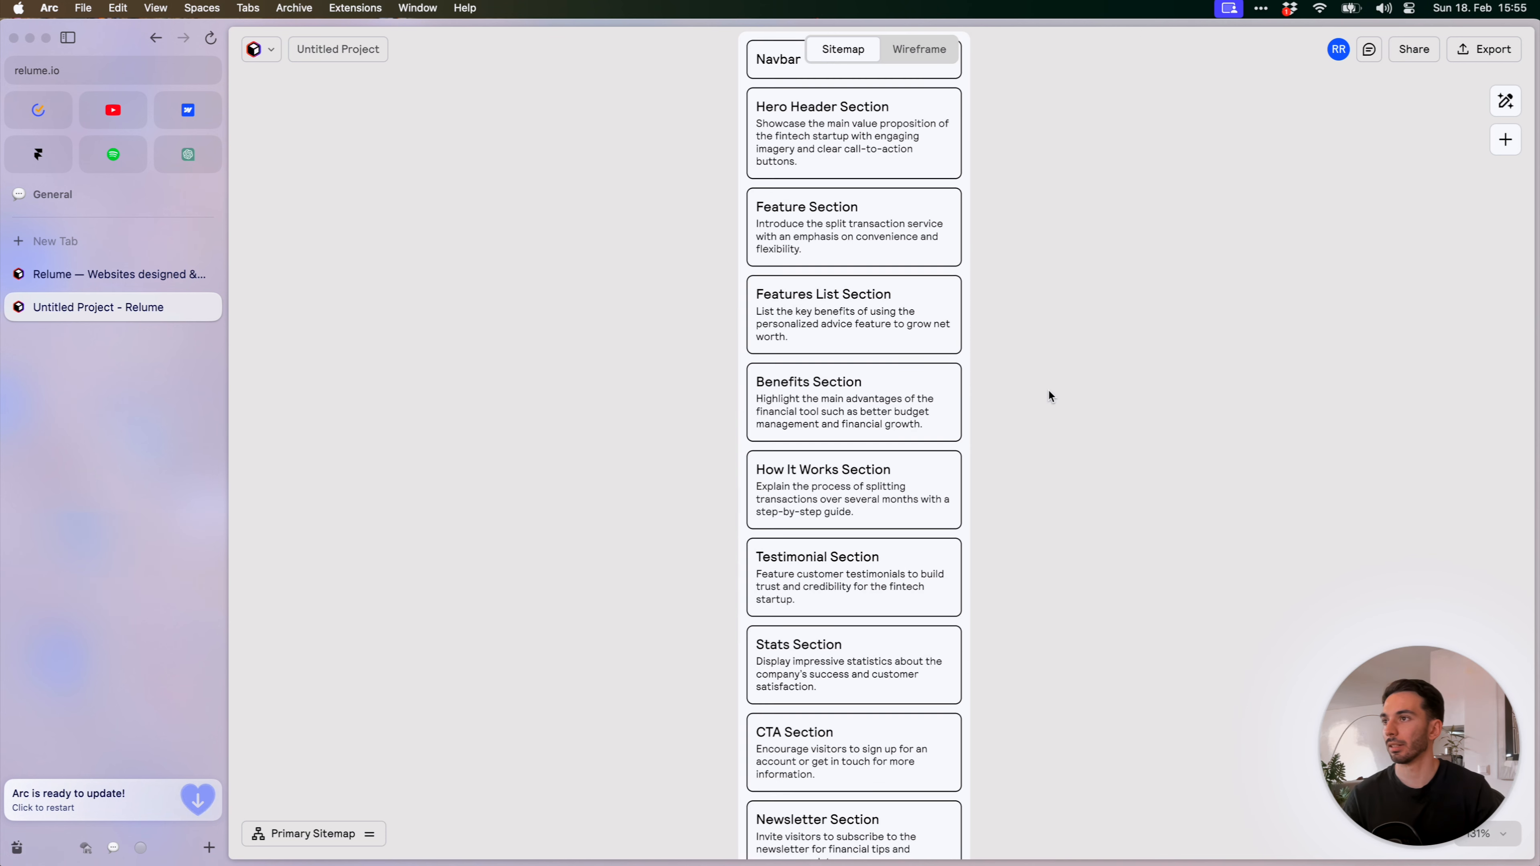
left_click_drag(1049, 392, 1059, 363)
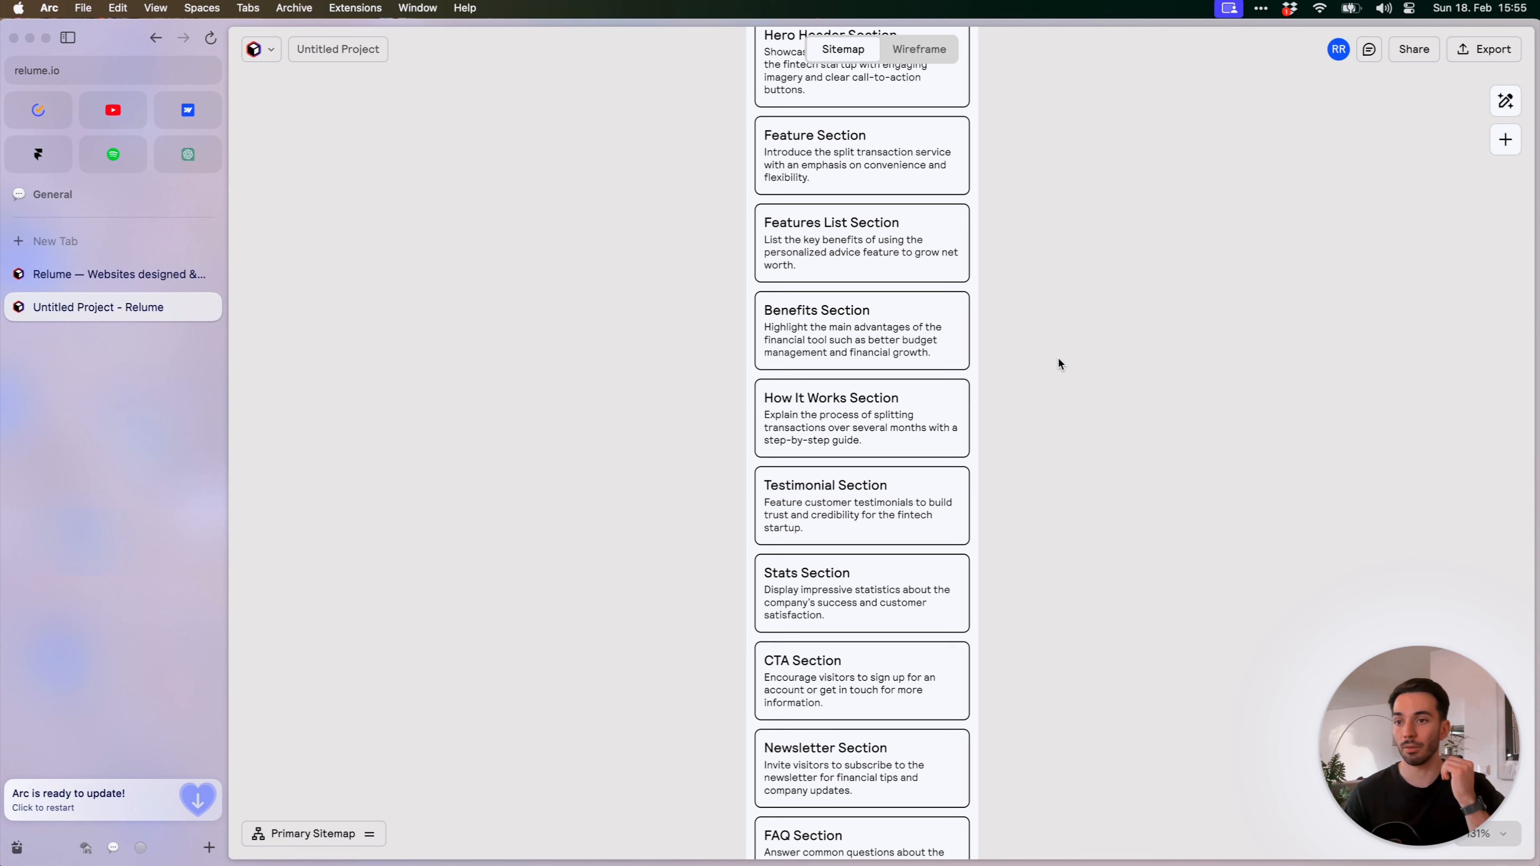
scroll(1061, 357, "down", 5)
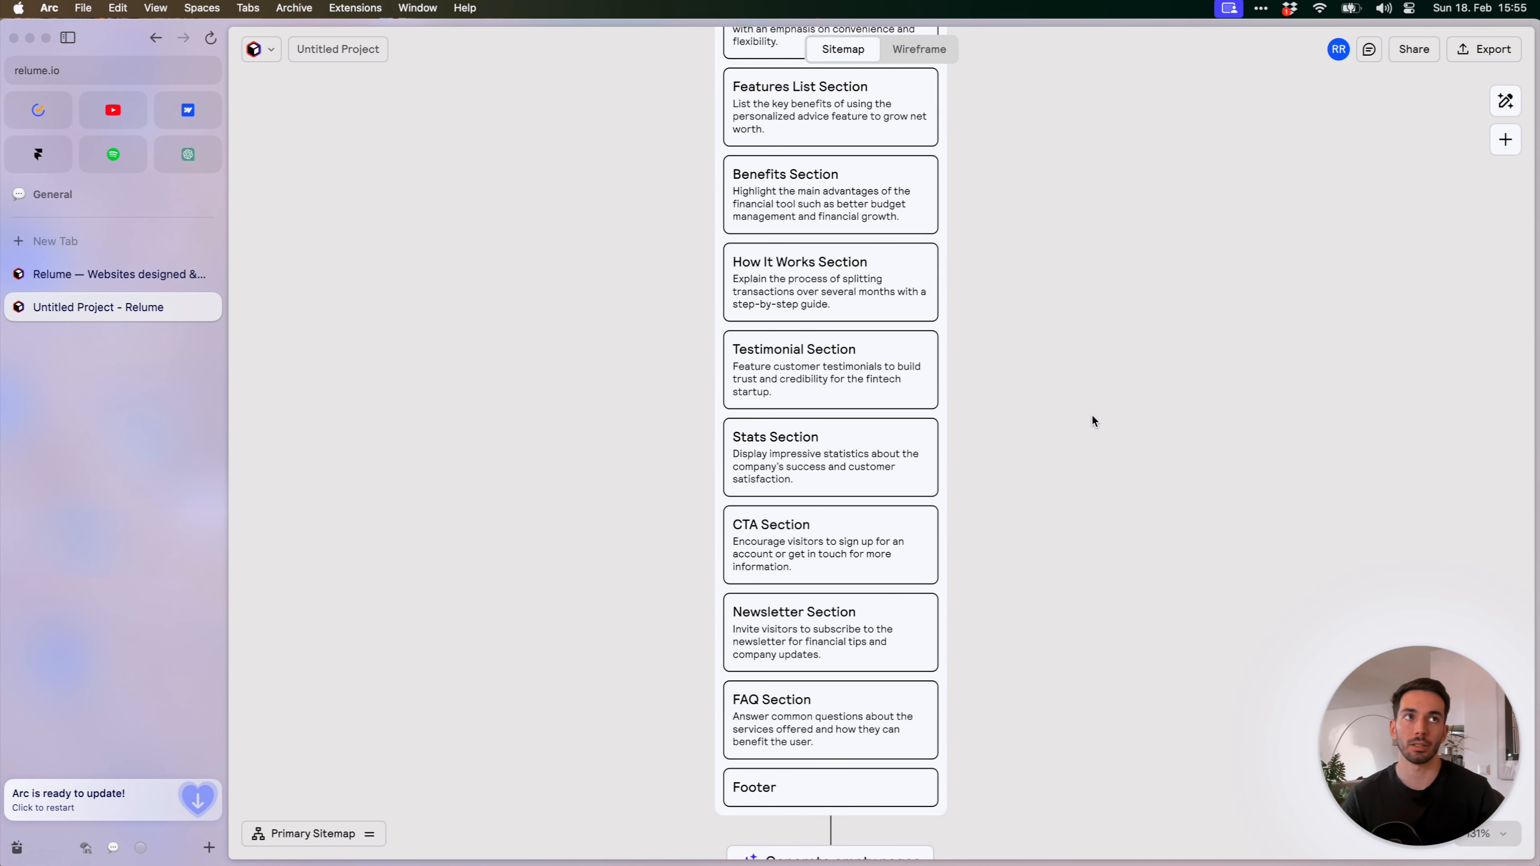
Try Green as the color of the Home page's Newsletter Section and set it back to Default
left_click_drag(1025, 450, 1030, 431)
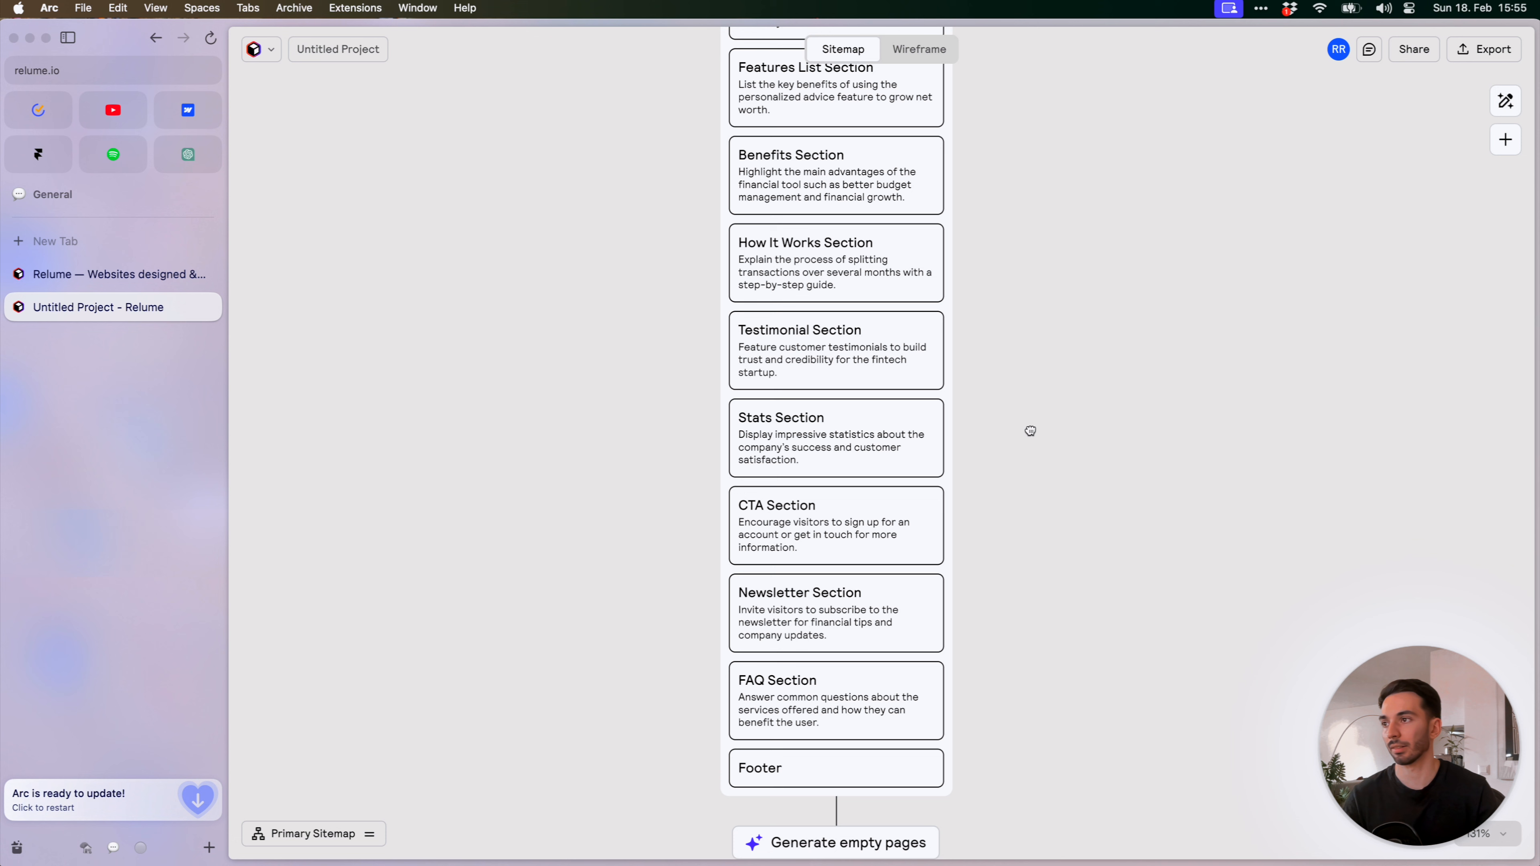
scroll(1036, 383, "down", 3)
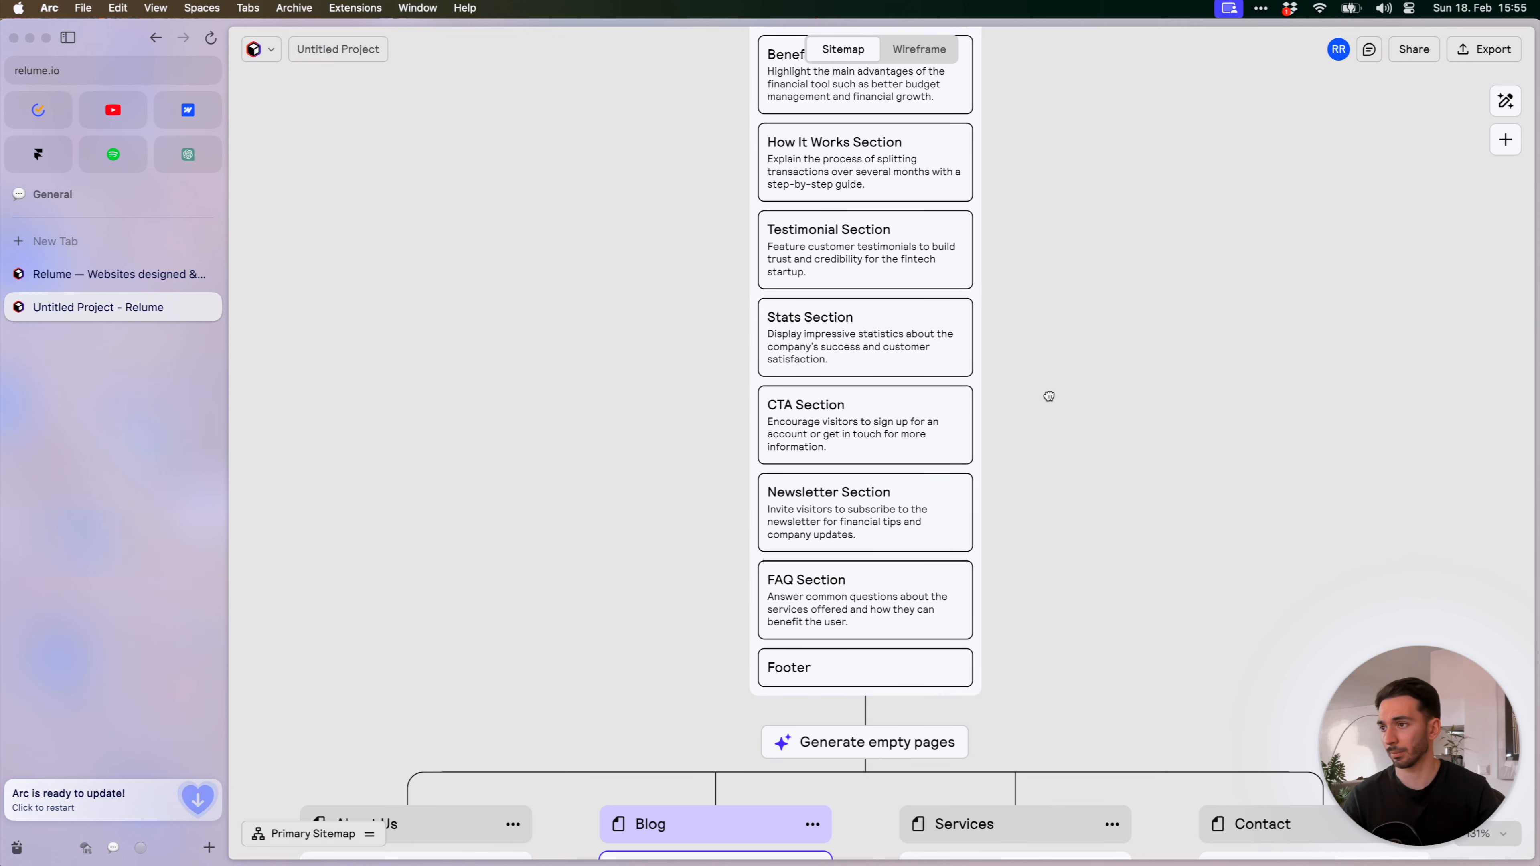
left_click(942, 538)
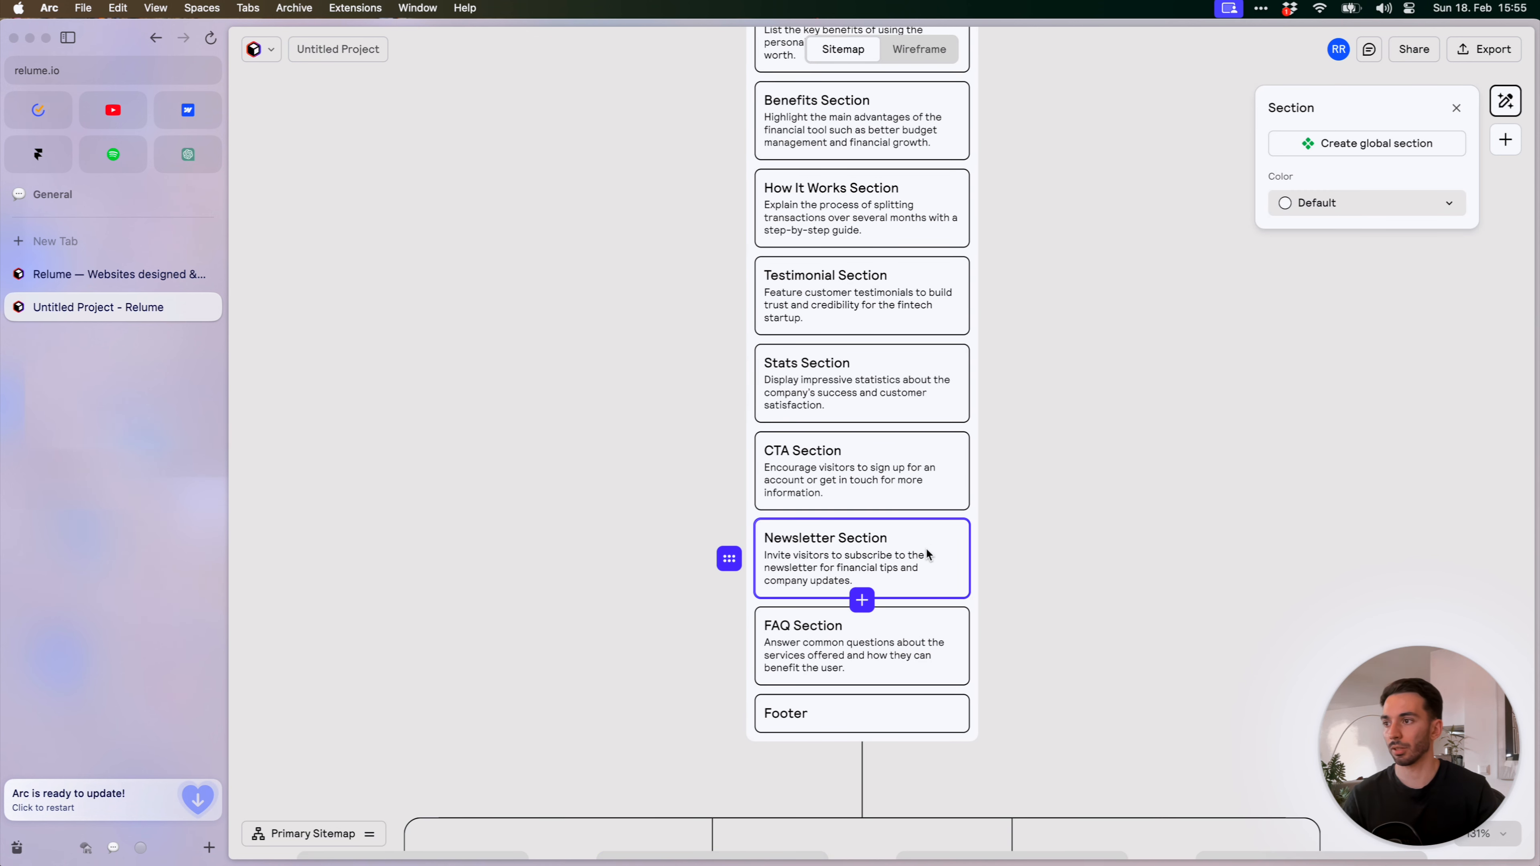
left_click(1396, 205)
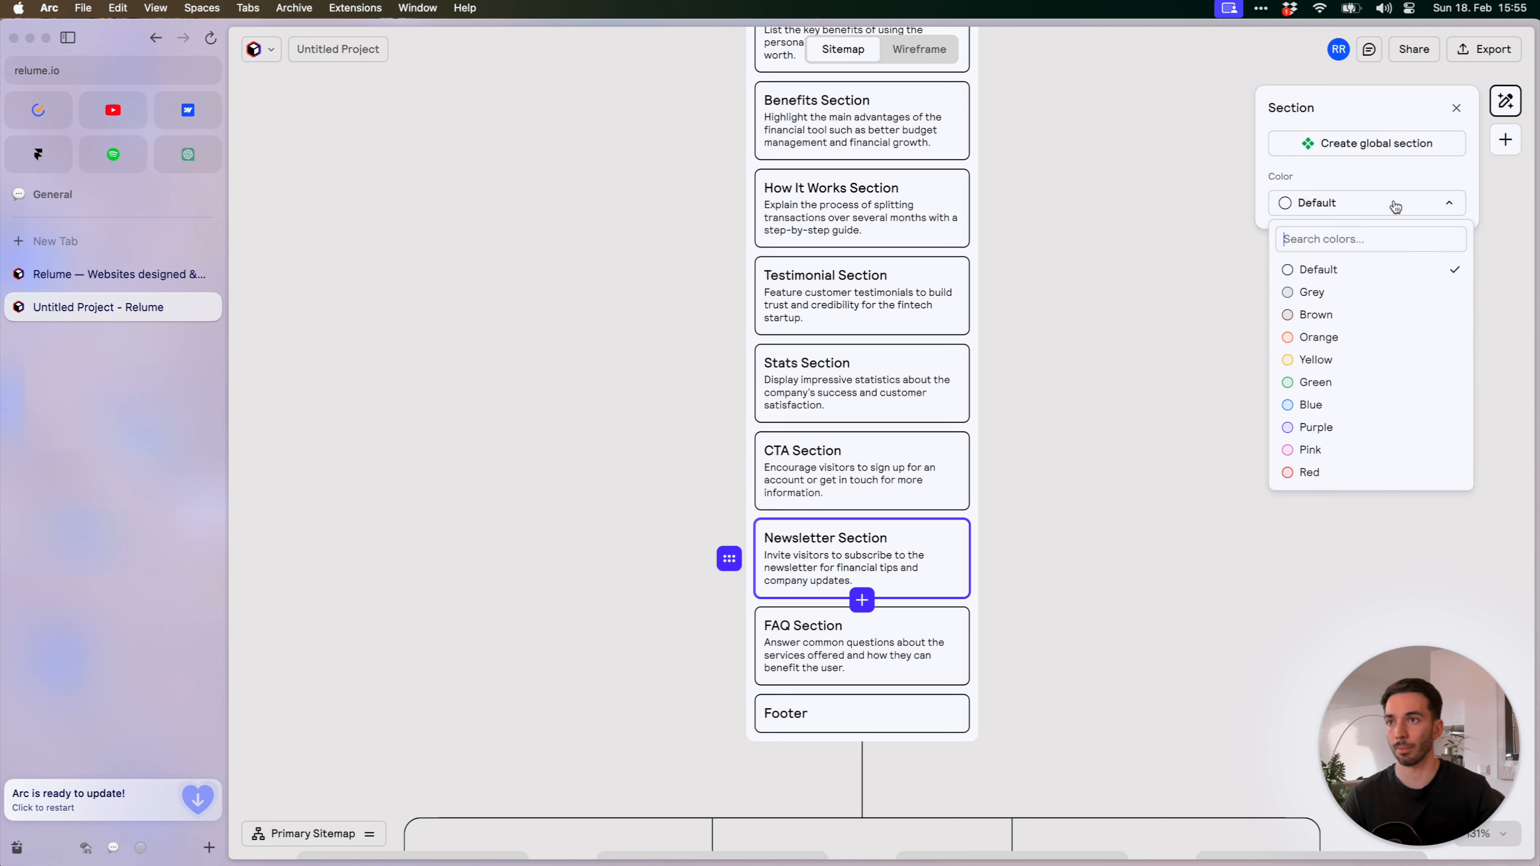
left_click(1395, 205)
left_click(1395, 205)
left_click(1346, 381)
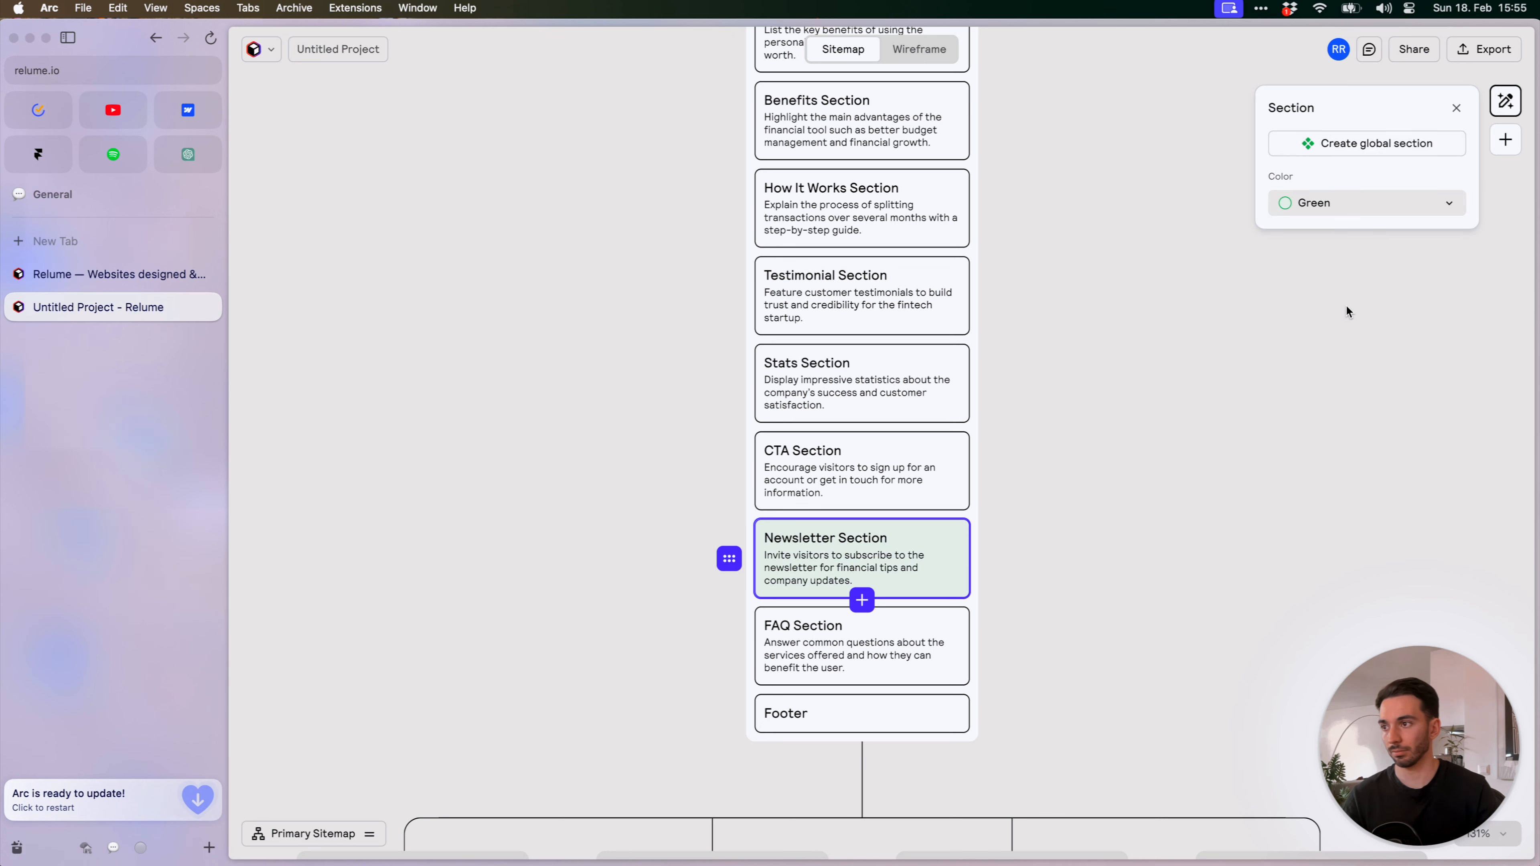
left_click(1360, 208)
left_click(1331, 270)
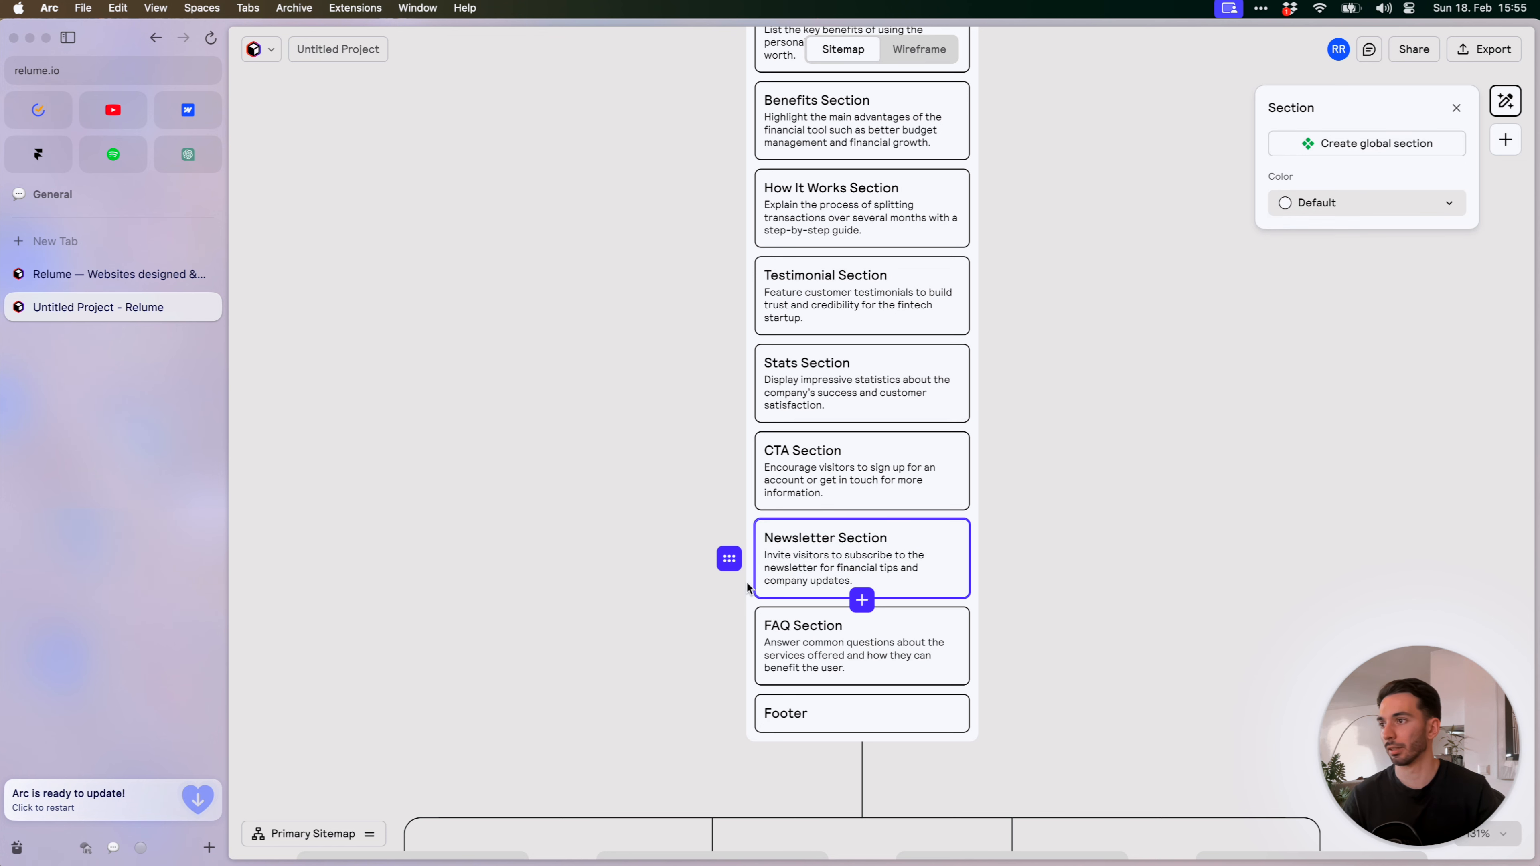
Move the Home page's Newsletter Section above the CTA Section and delete it from the page
left_click(728, 559)
left_click_drag(725, 563, 727, 471)
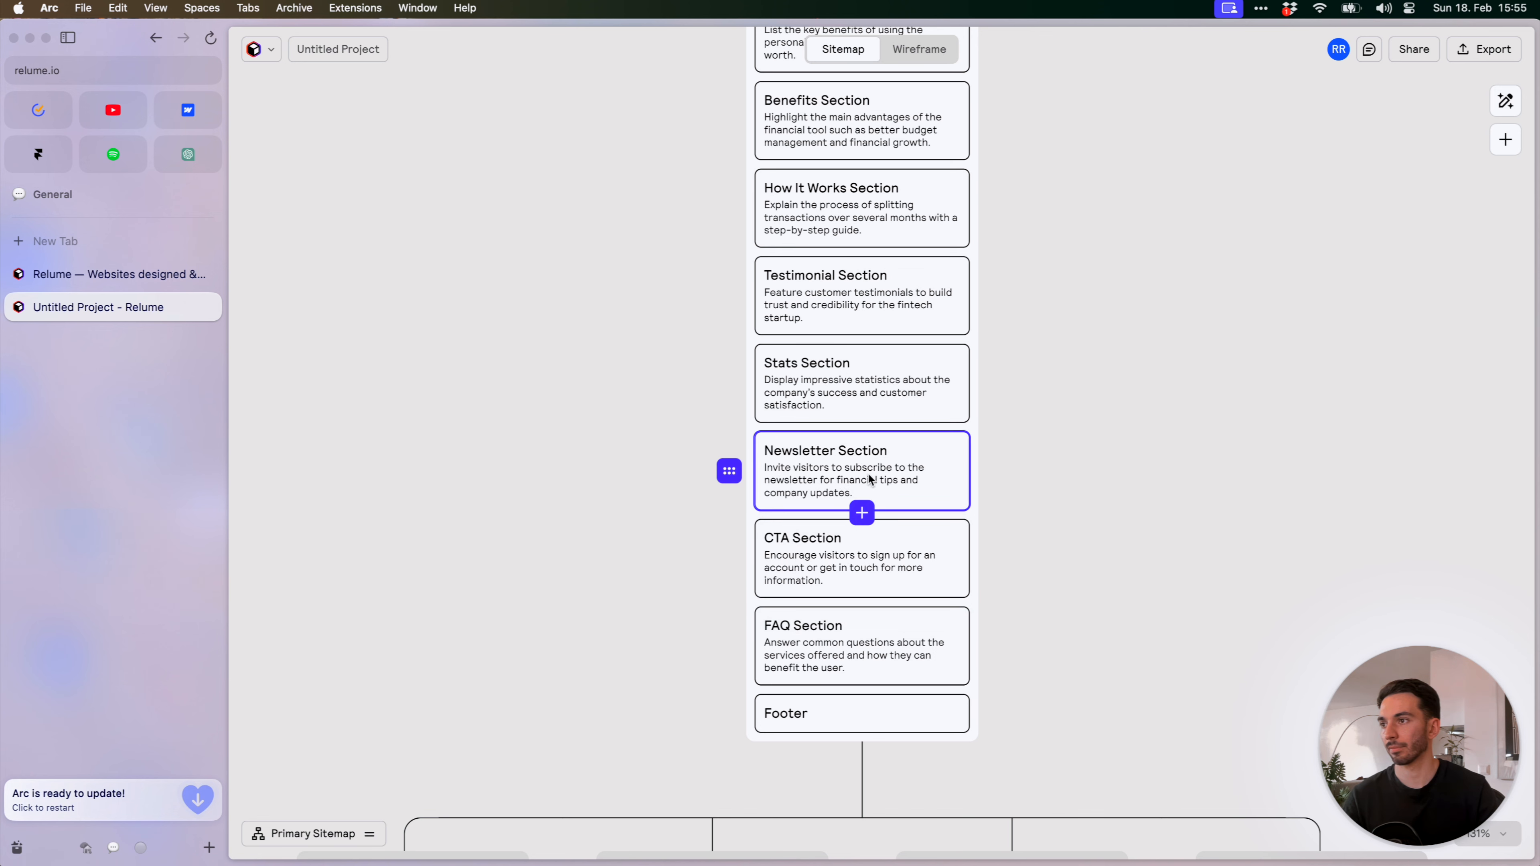
right_click(922, 447)
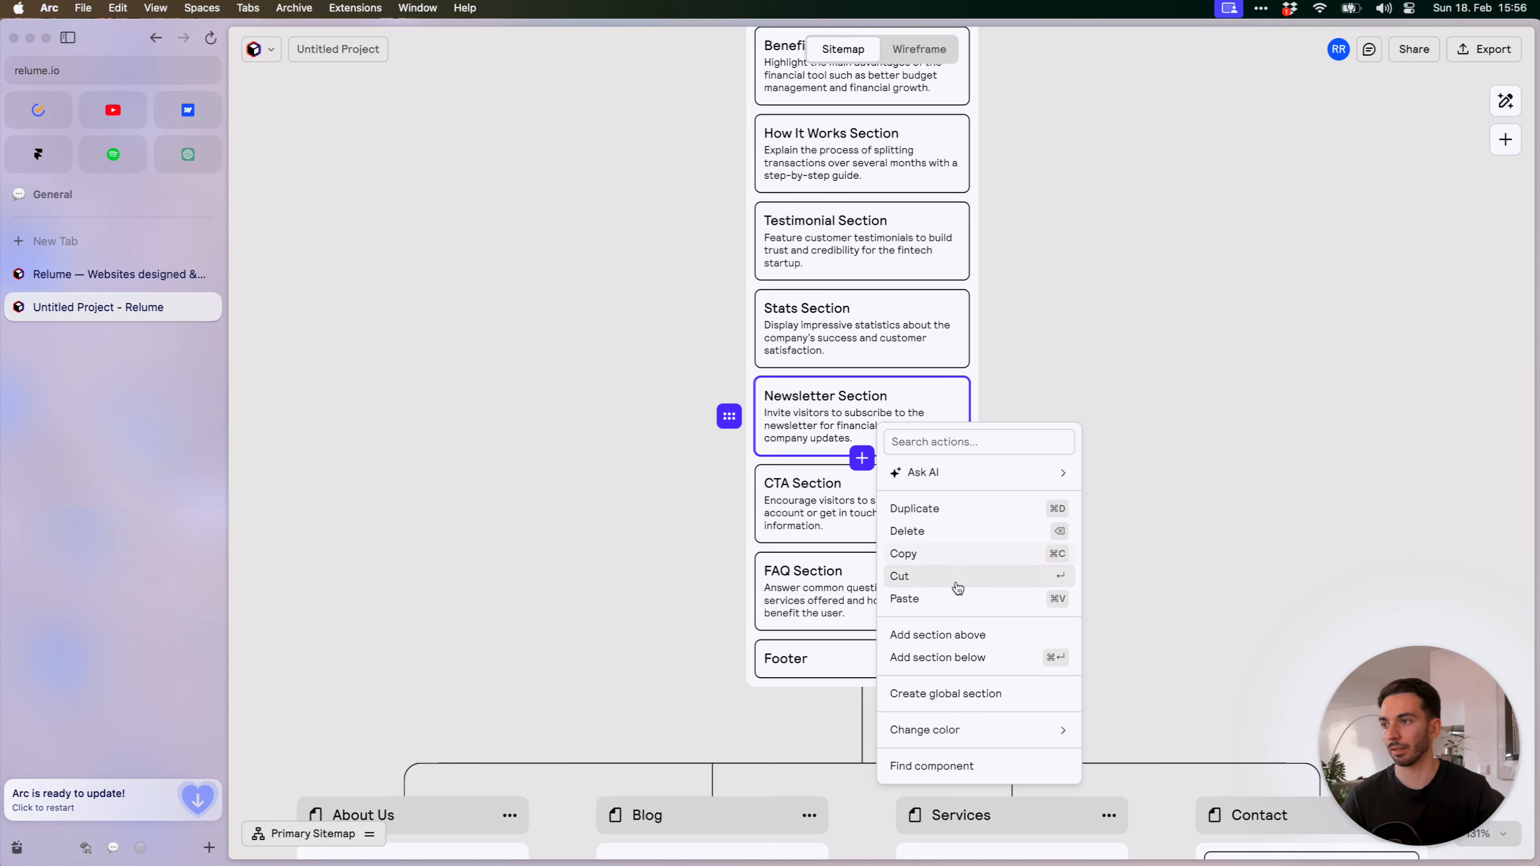
left_click(953, 532)
Add a Benefits section to the Home page between the CTA Section and the FAQ Section
left_click(863, 458)
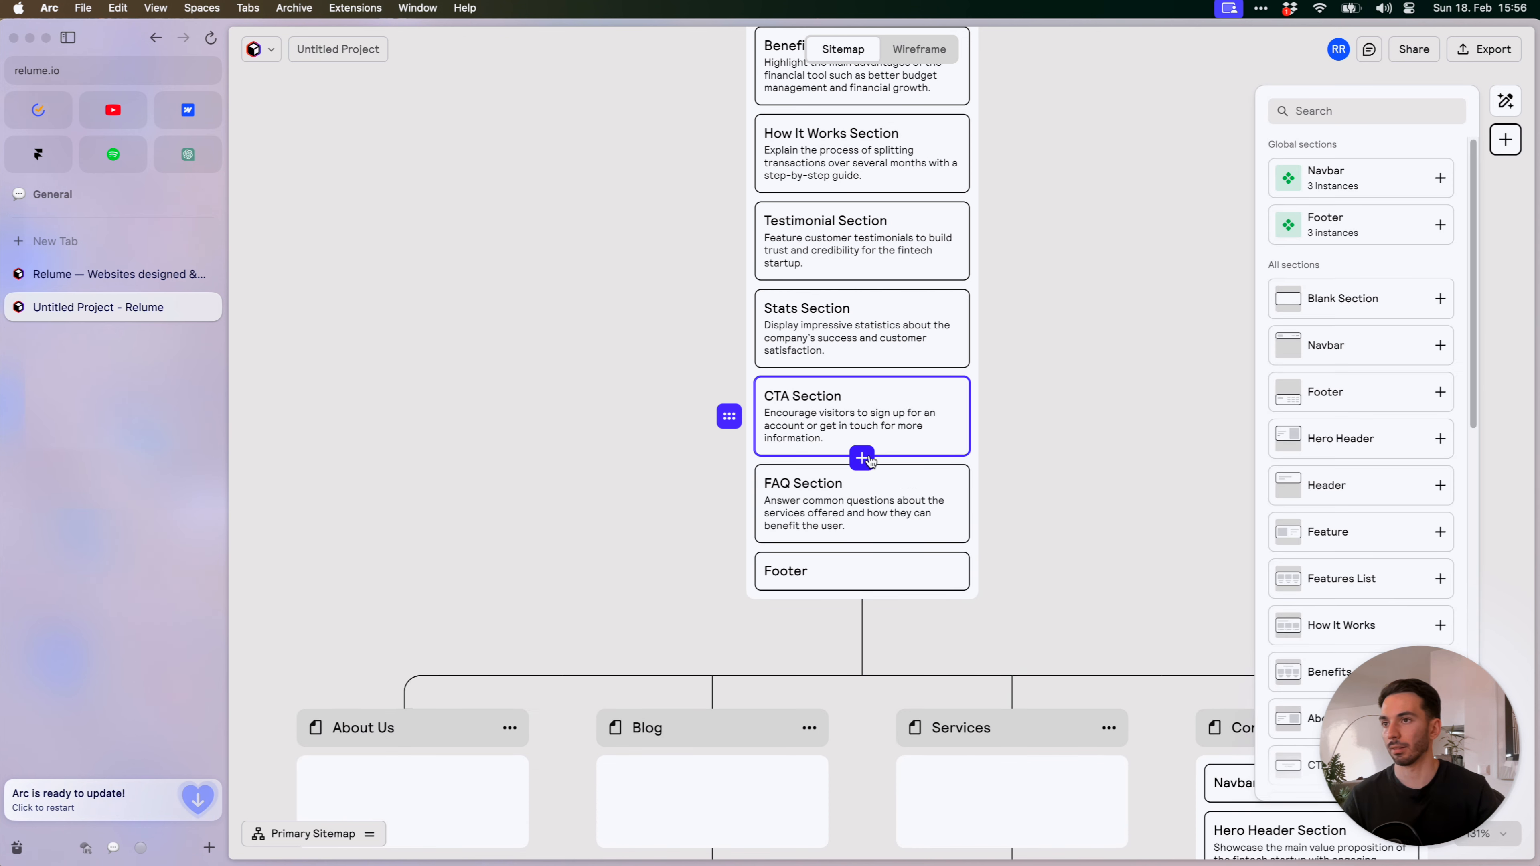
scroll(1382, 340, "down", 5)
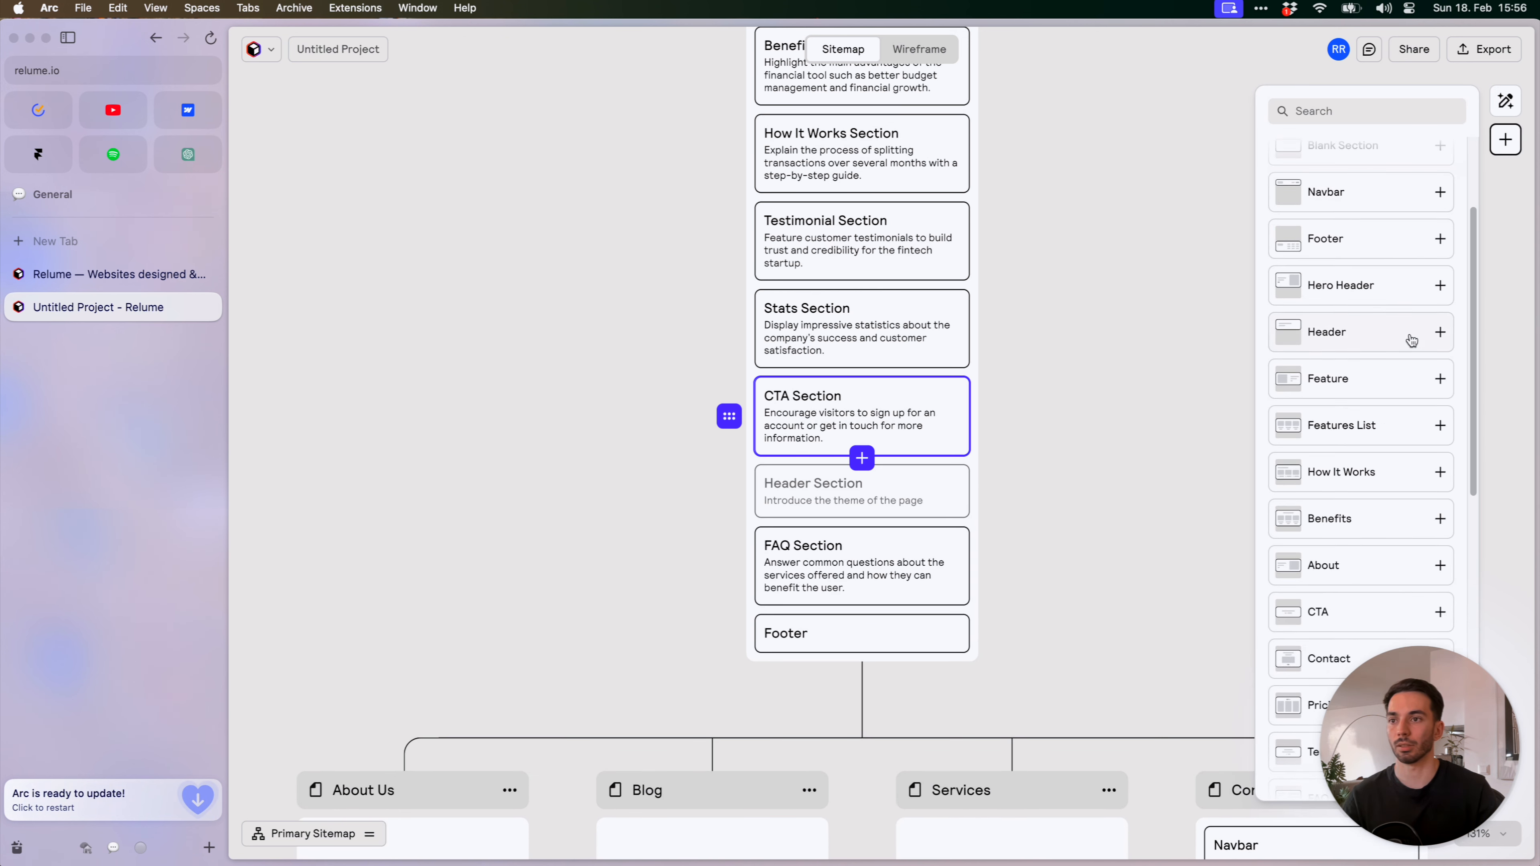
left_click(1403, 392)
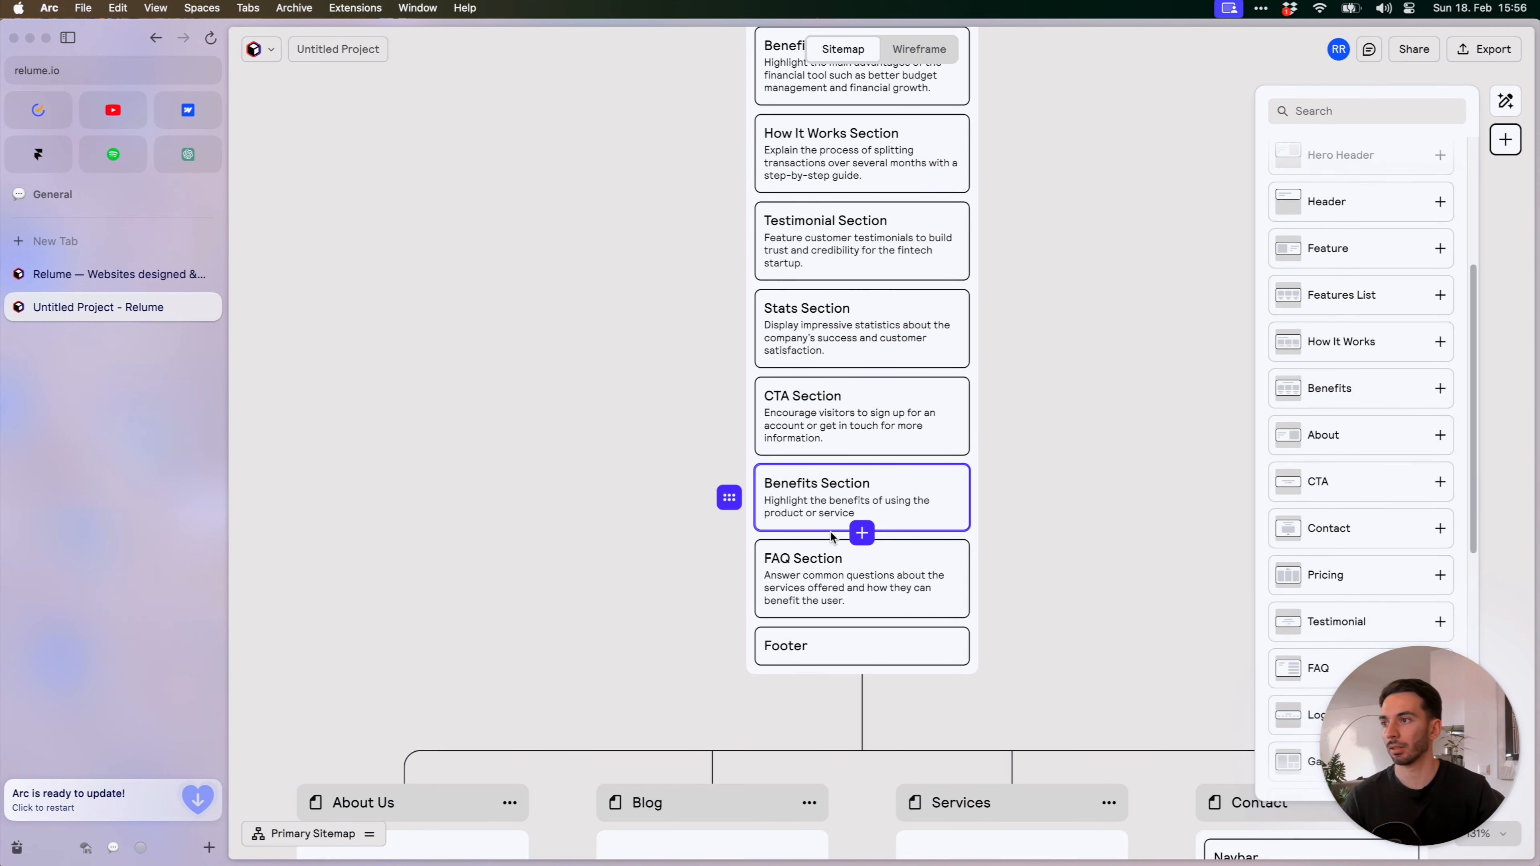
left_click(1150, 491)
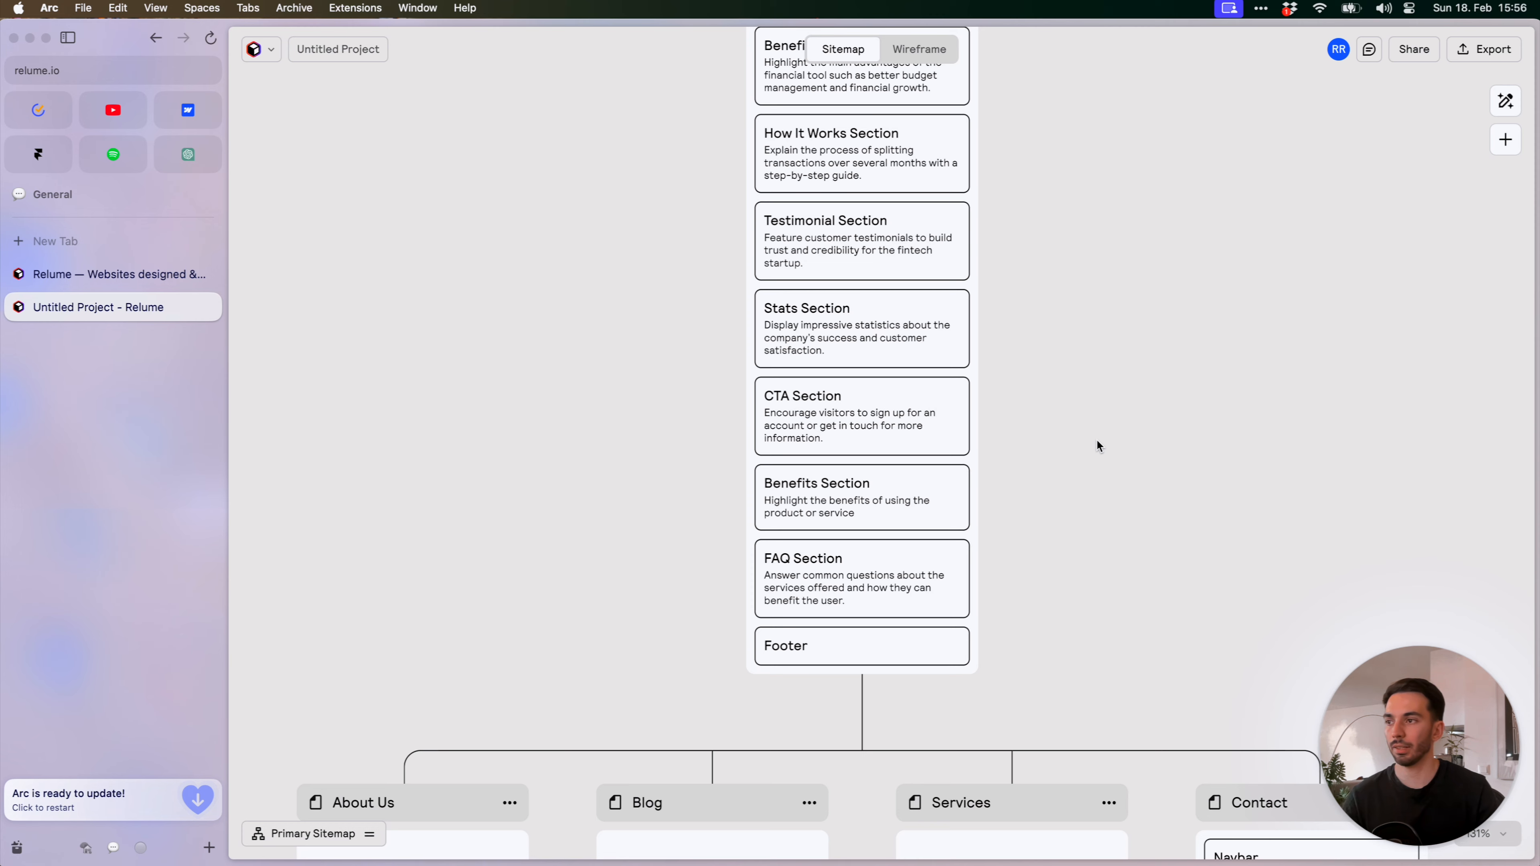
Examine the whole sitemap, from the Home page's sections down to the subpages below it
scroll(1097, 438, "down", 5)
scroll(1098, 445, "down", 3)
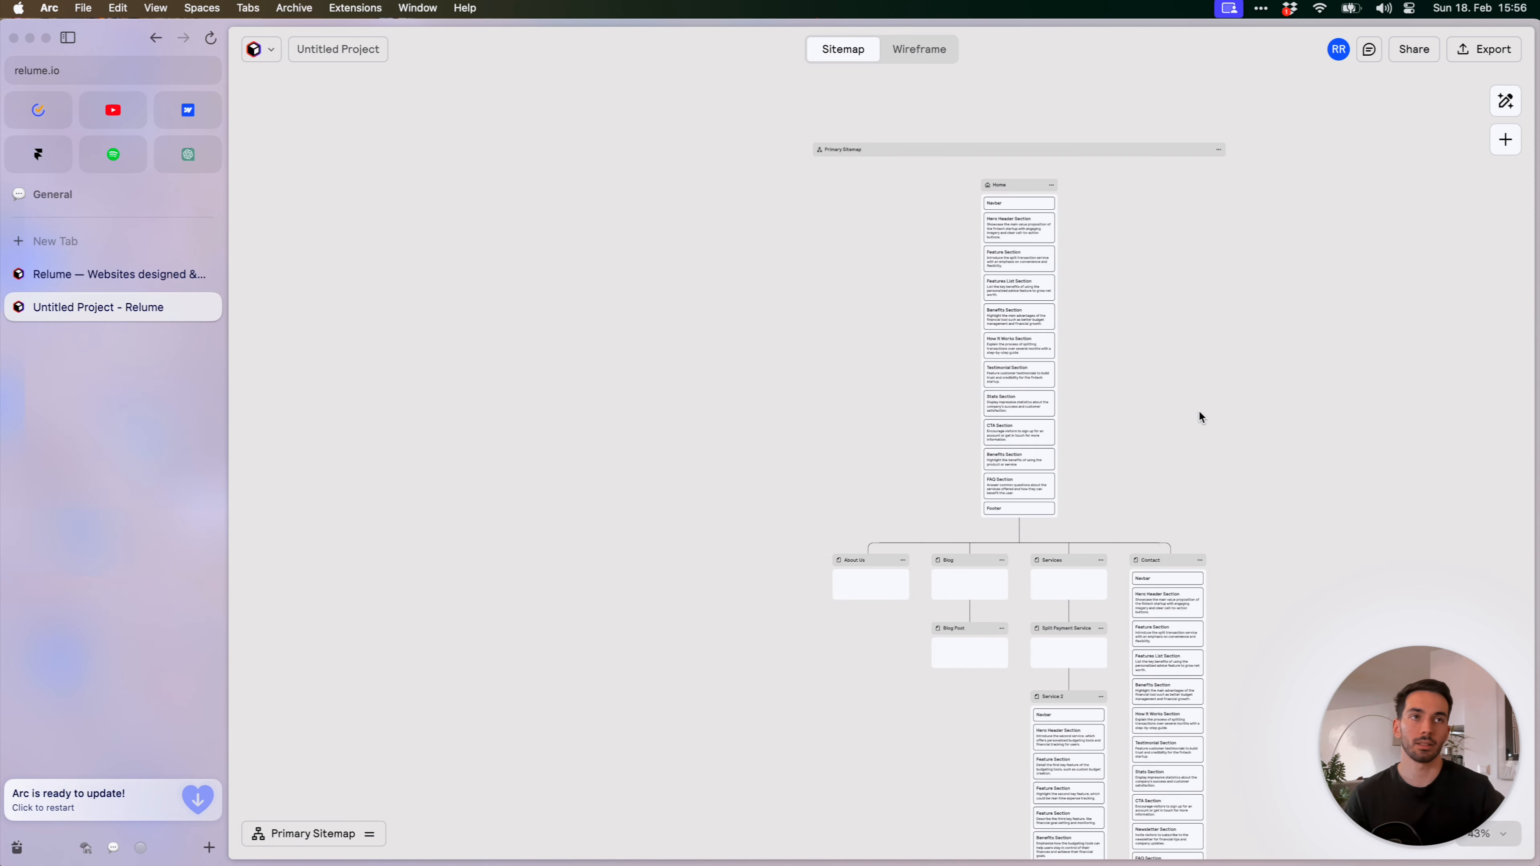
scroll(1197, 417, "down", 3)
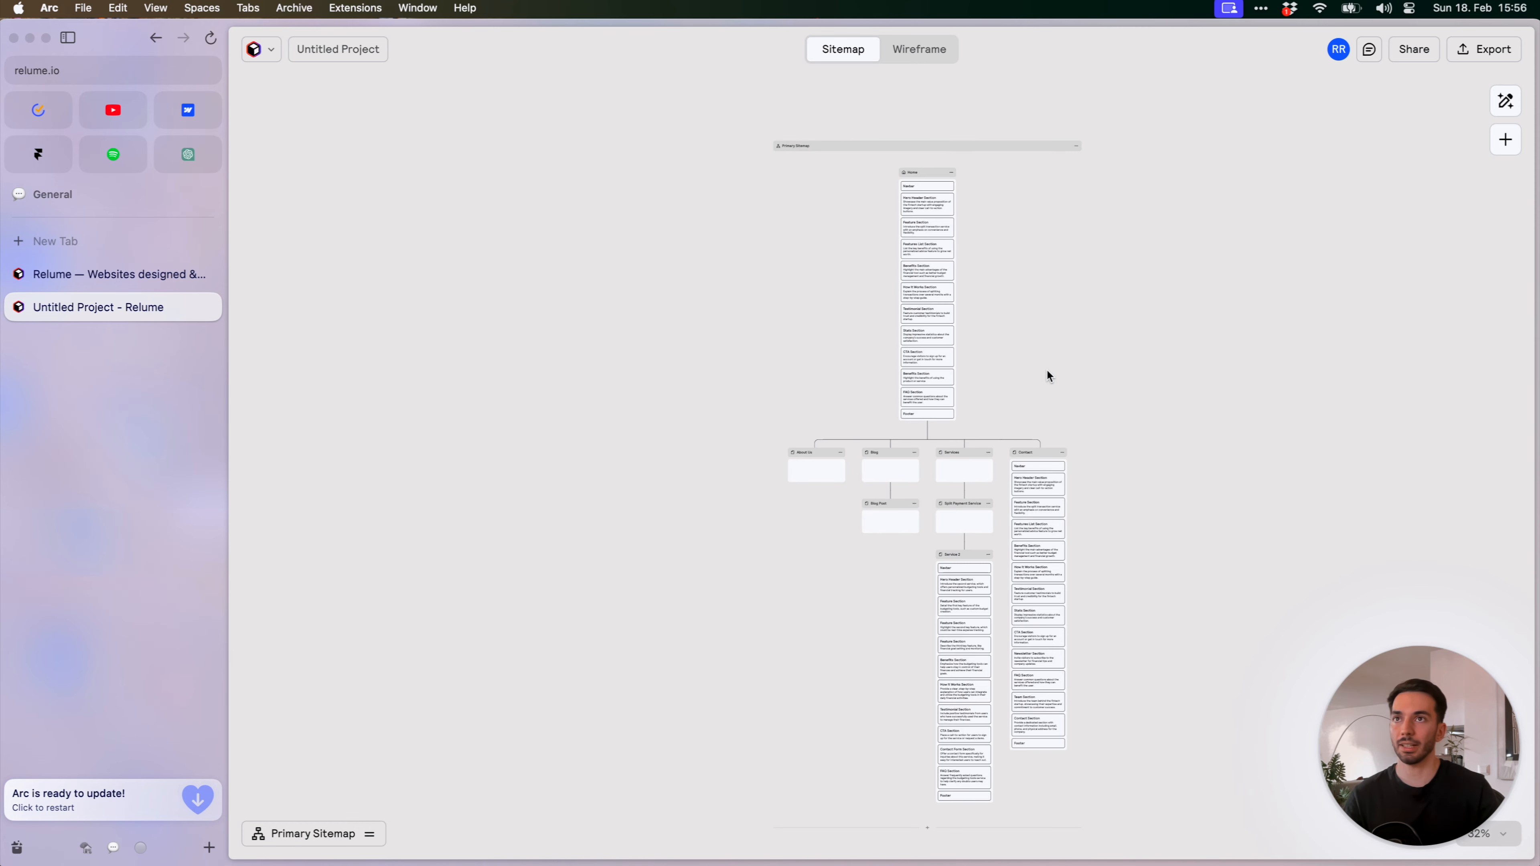
scroll(1079, 329, "up", 3)
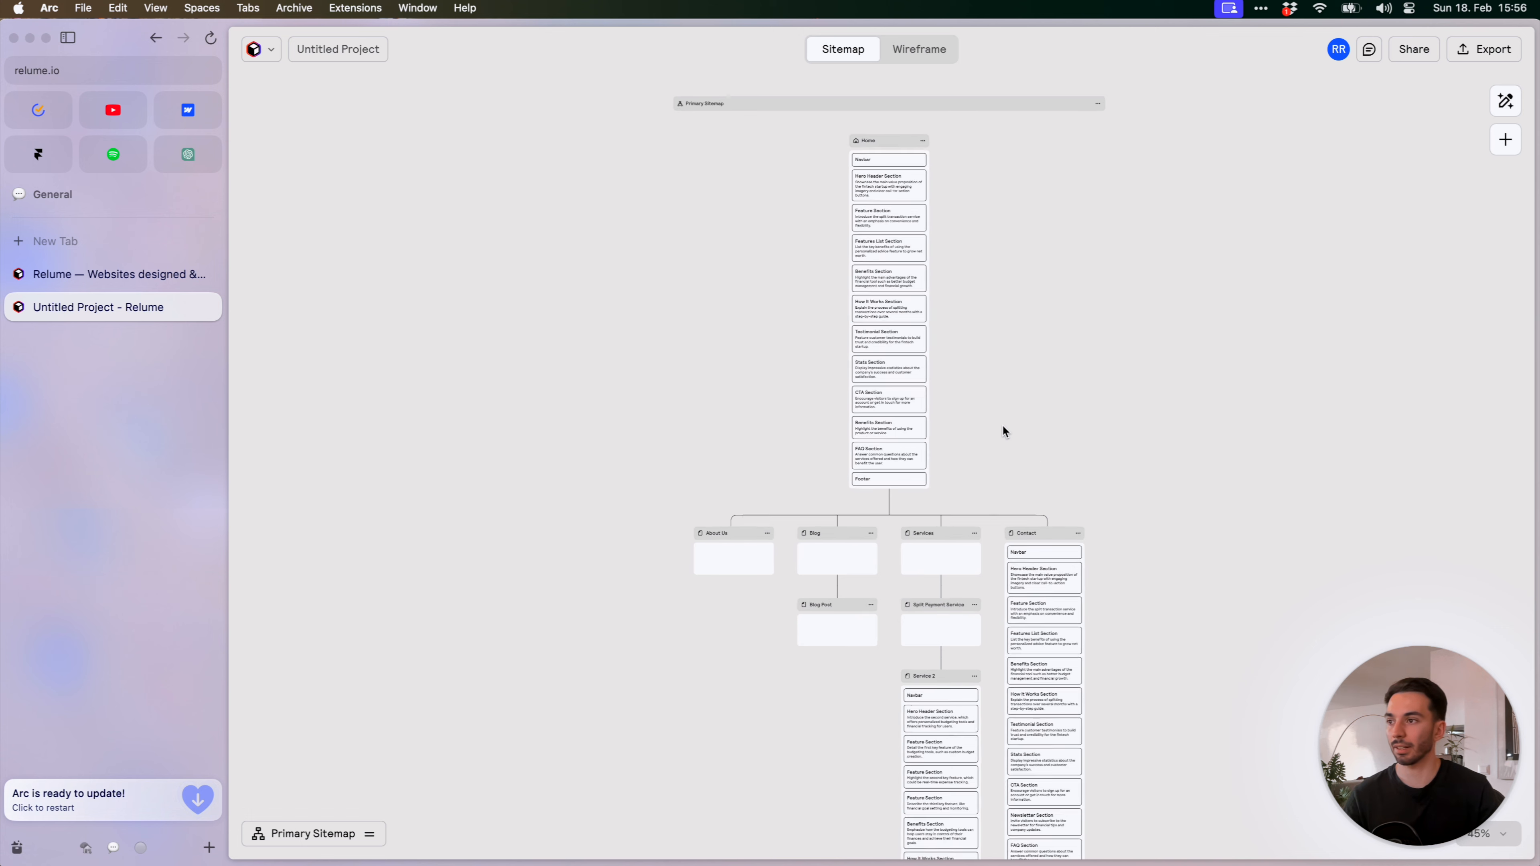
scroll(1004, 432, "up", 1)
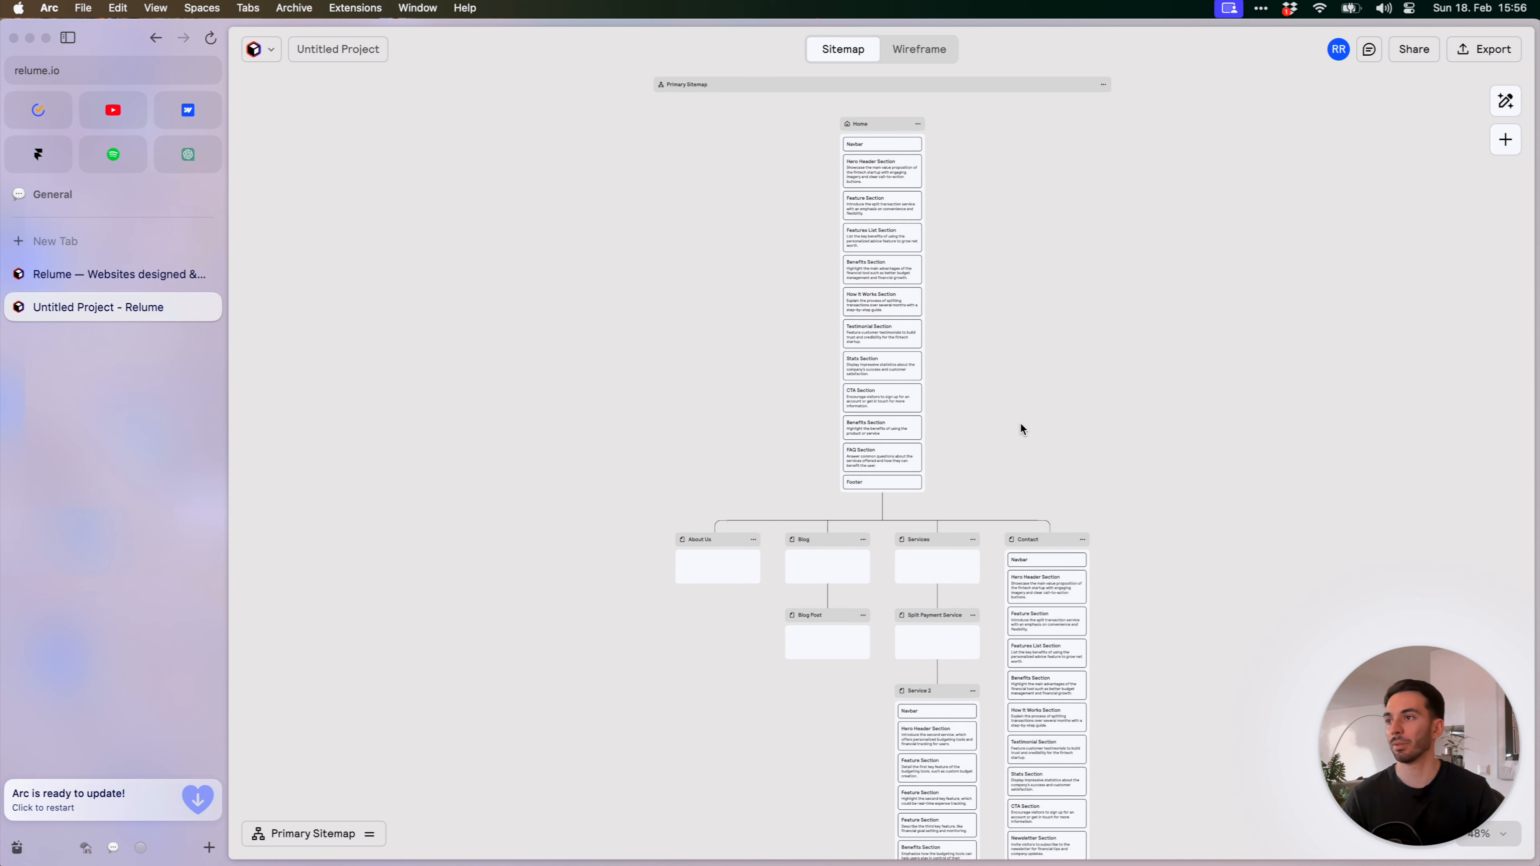
scroll(1031, 425, "up", 1)
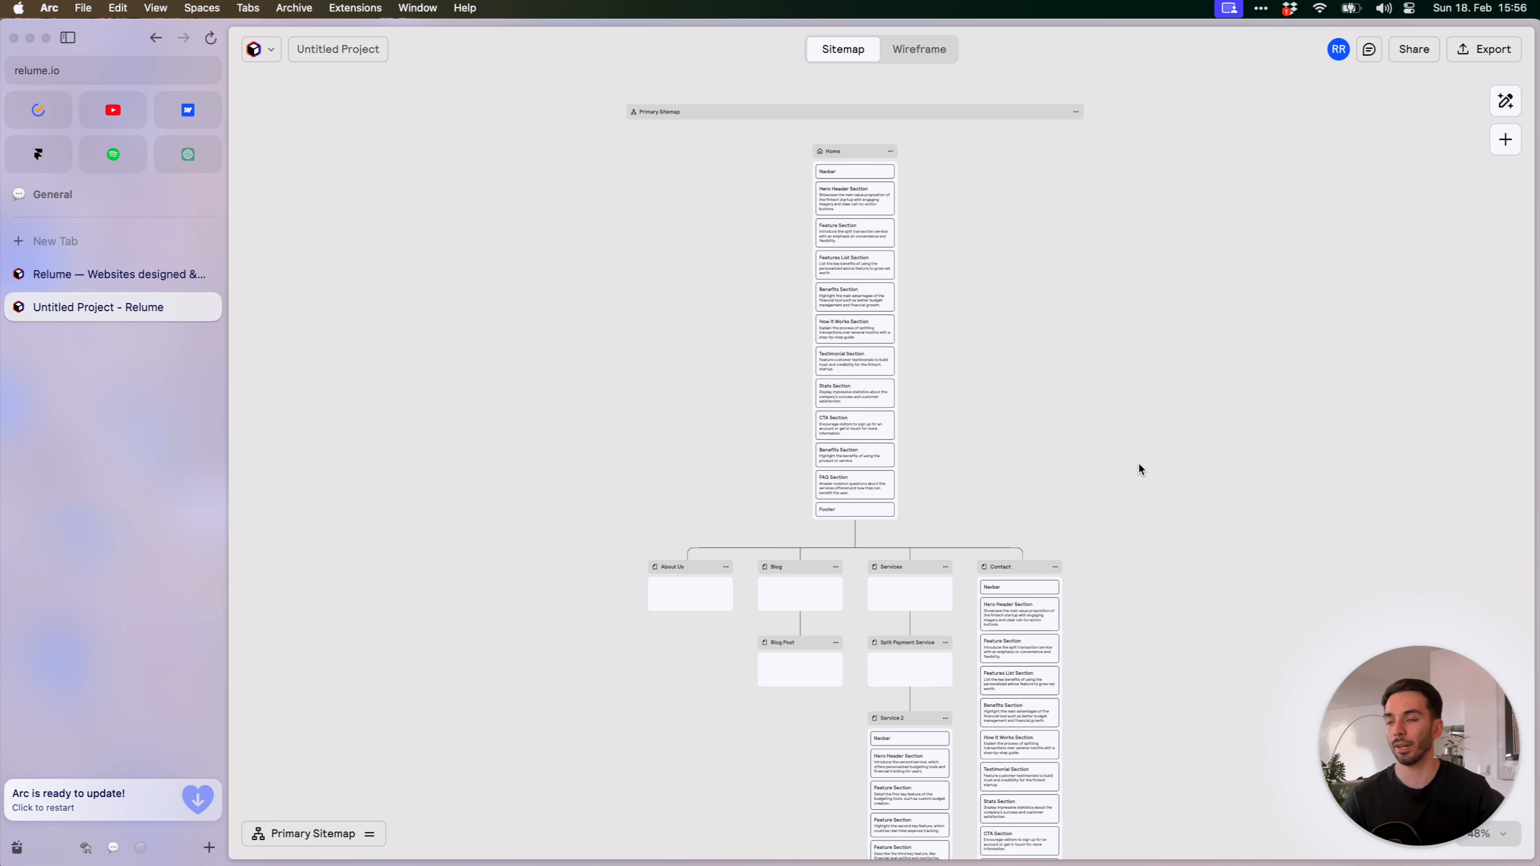
scroll(1086, 416, "up", 1)
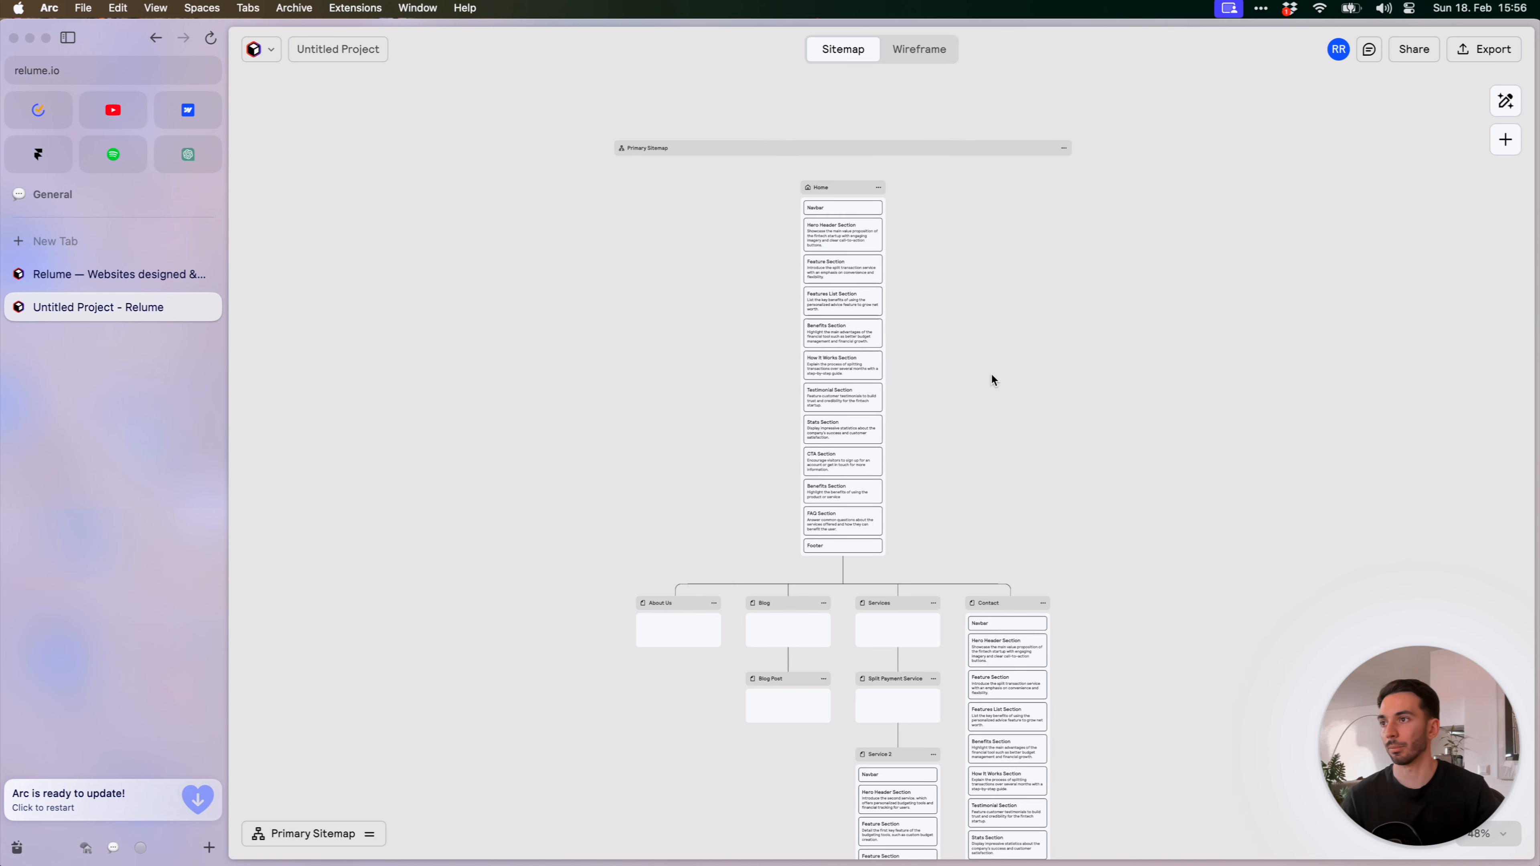
scroll(991, 380, "down", 1)
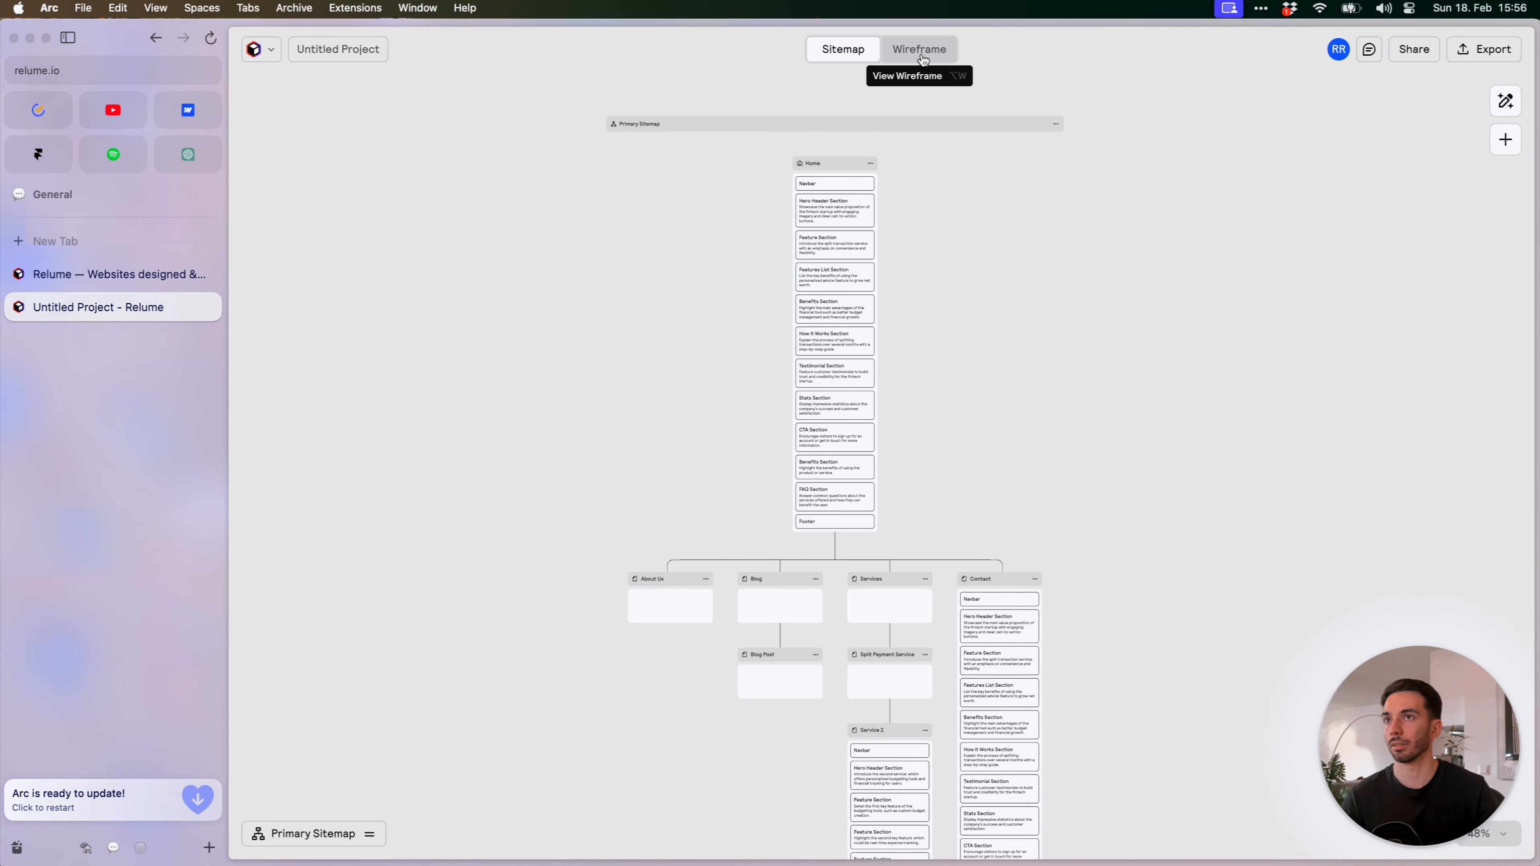
Switch the project to its Wireframe view and bring the Home page and its neighbouring pages into focus
left_click(920, 55)
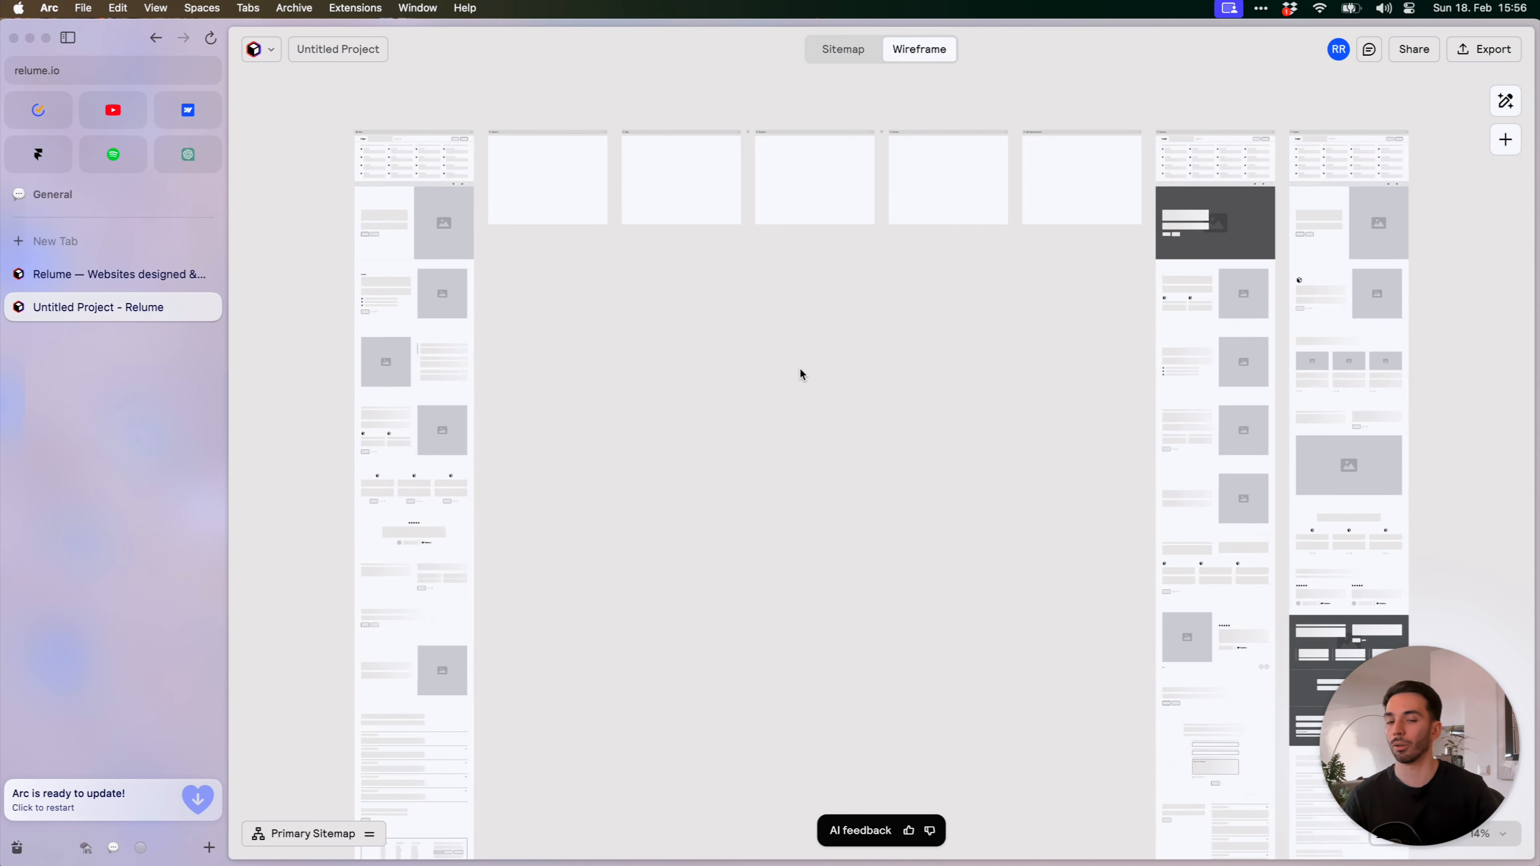
left_click_drag(768, 369, 802, 378)
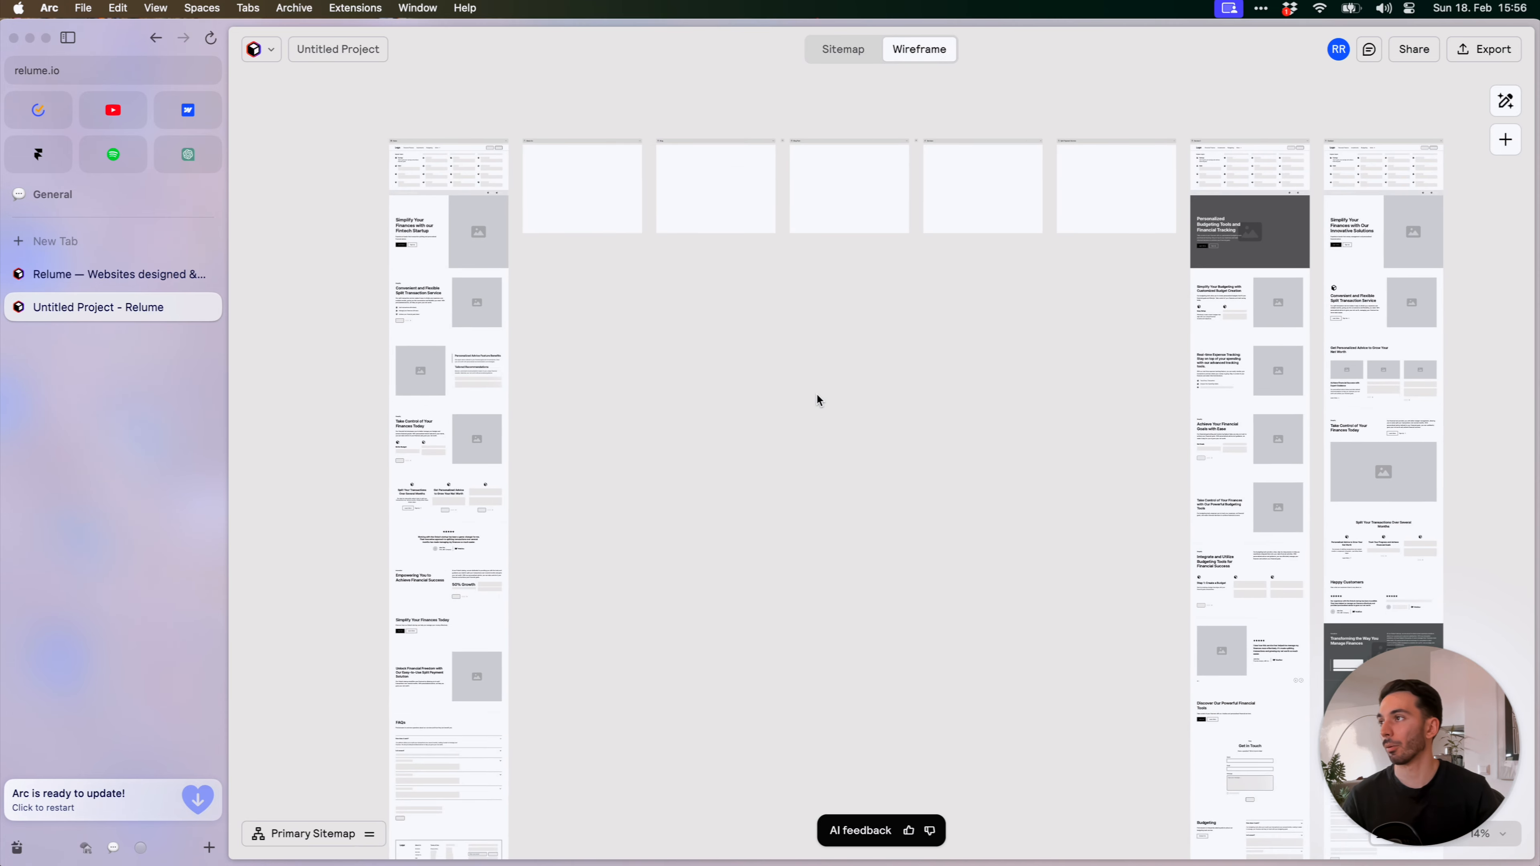
left_click_drag(678, 392, 805, 402)
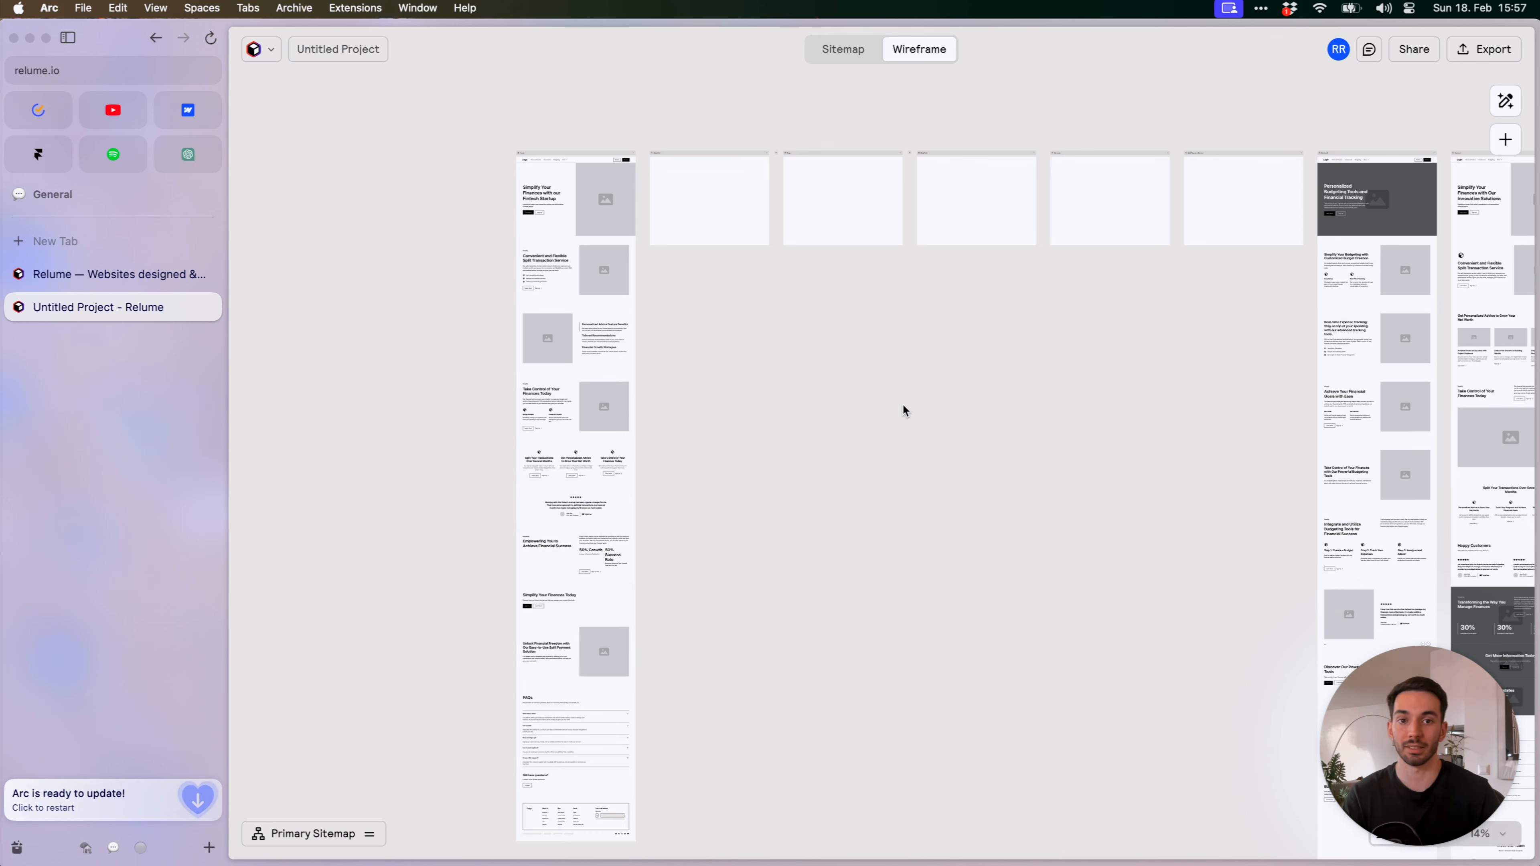
left_click_drag(812, 413, 946, 448)
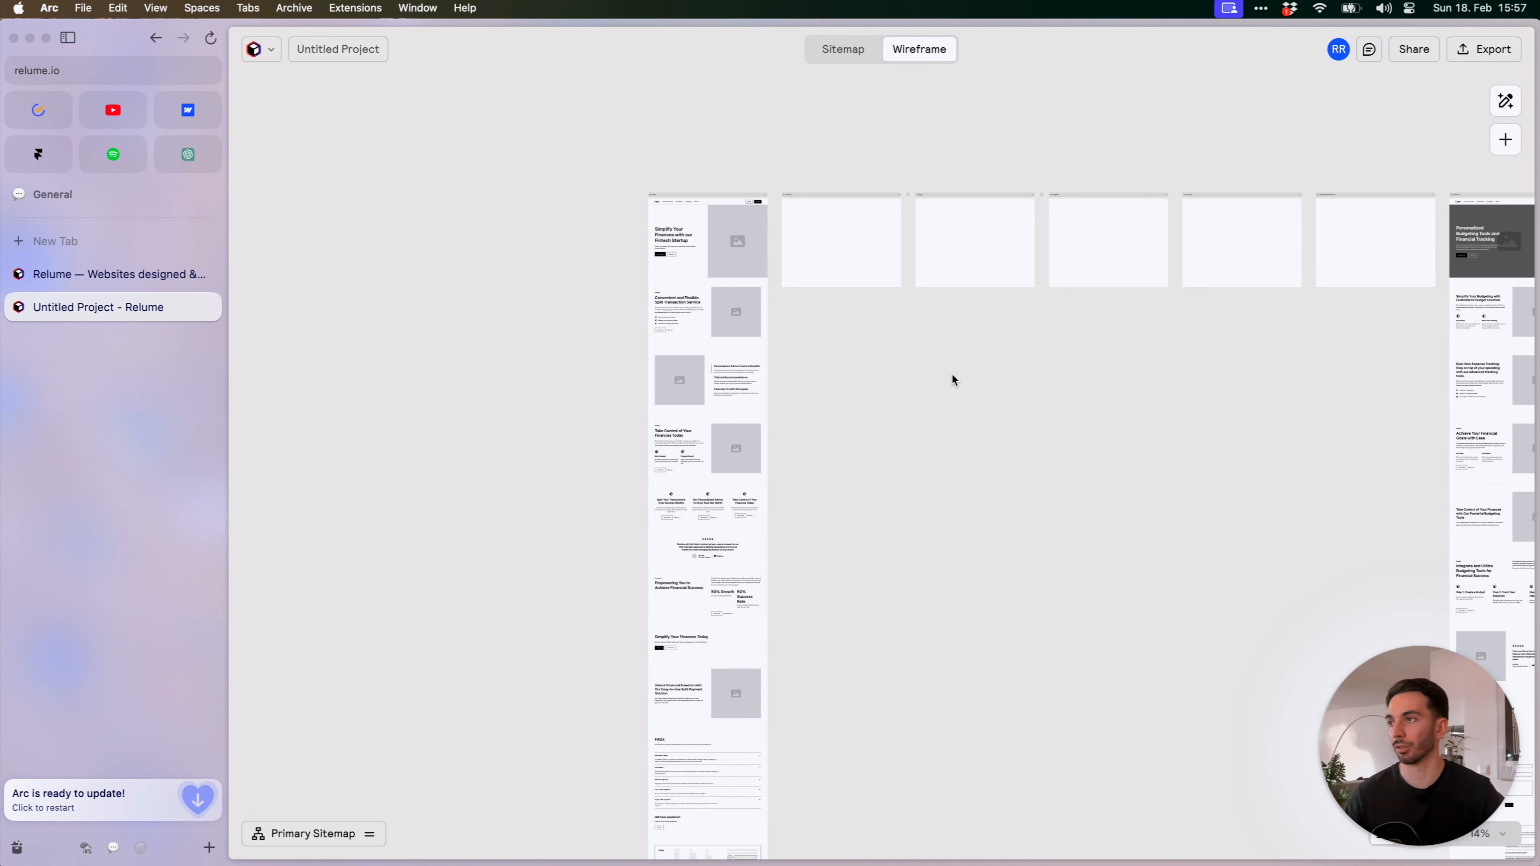
Examine the Home page's wireframe from the hero through the features, testimonial, stats and FAQs down to the footer
scroll(791, 269, "up", 10)
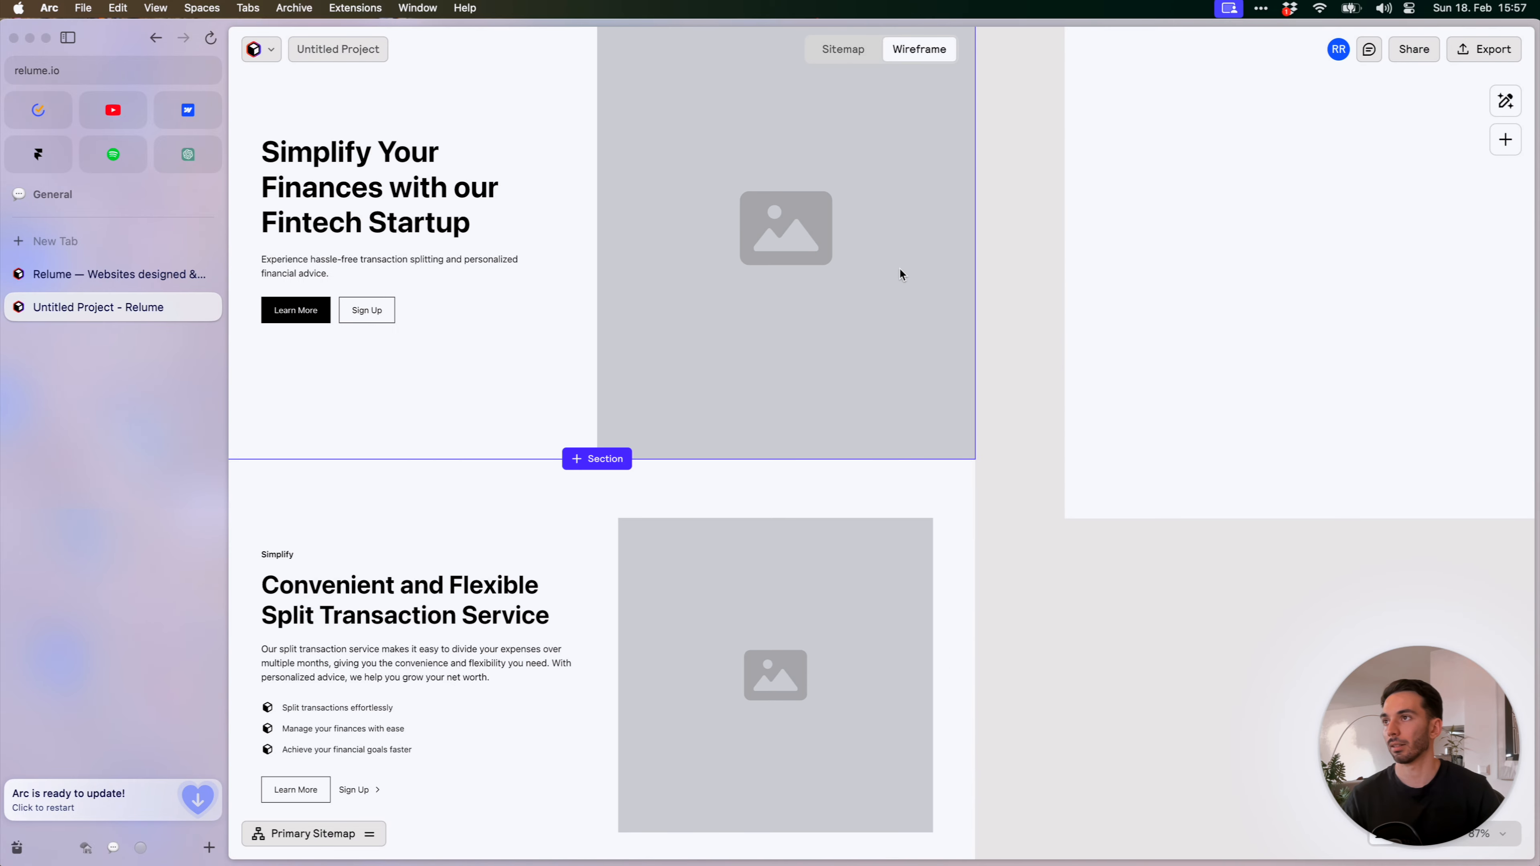
left_click_drag(932, 226, 1113, 407)
scroll(1112, 404, "down", 2)
left_click_drag(1129, 506, 1115, 385)
left_click_drag(1122, 474, 1127, 217)
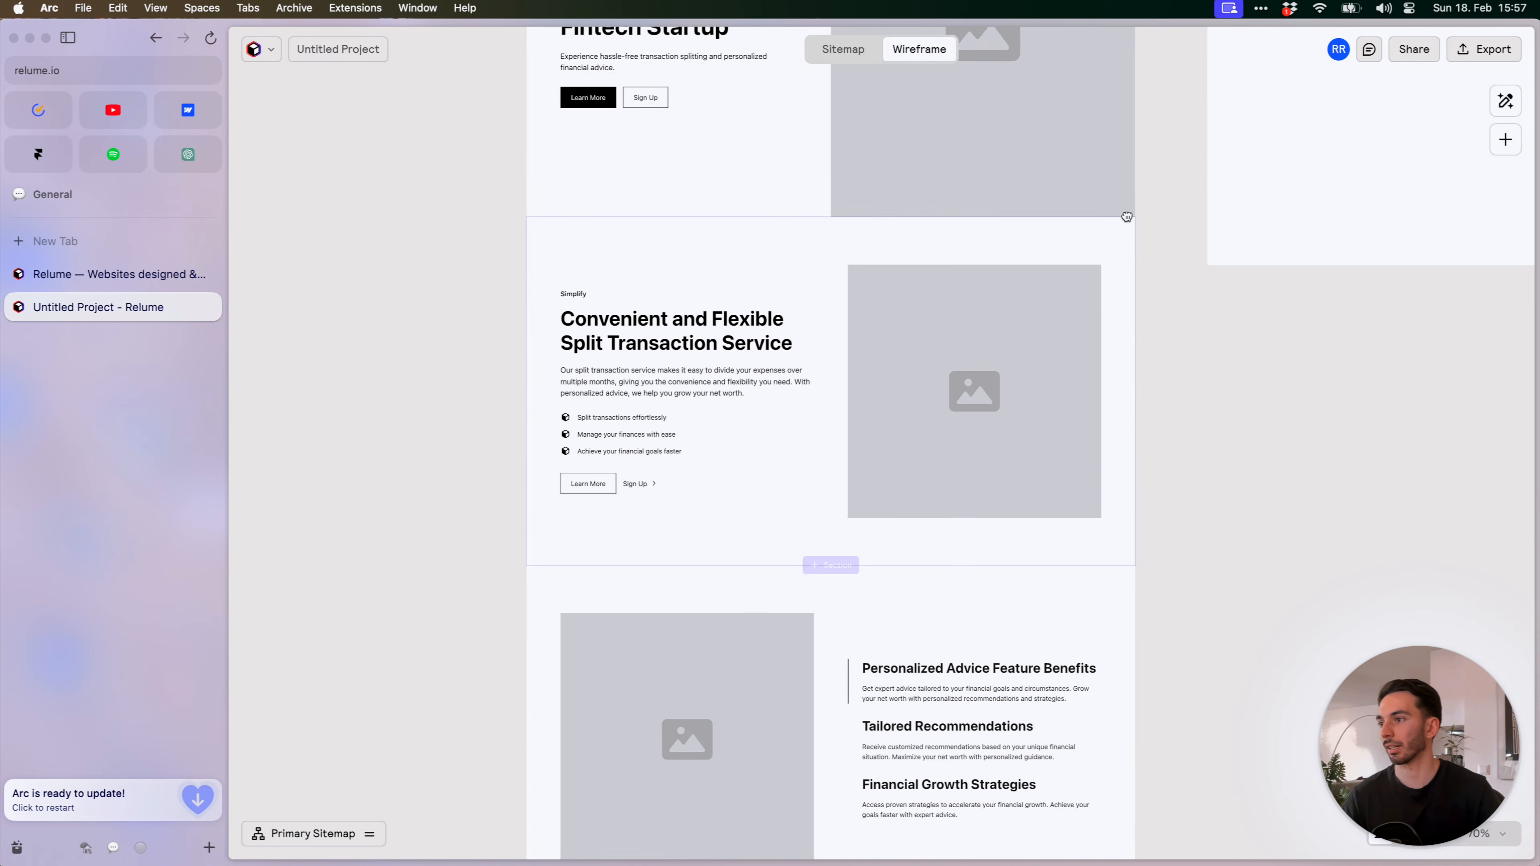
scroll(1014, 502, "down", 5)
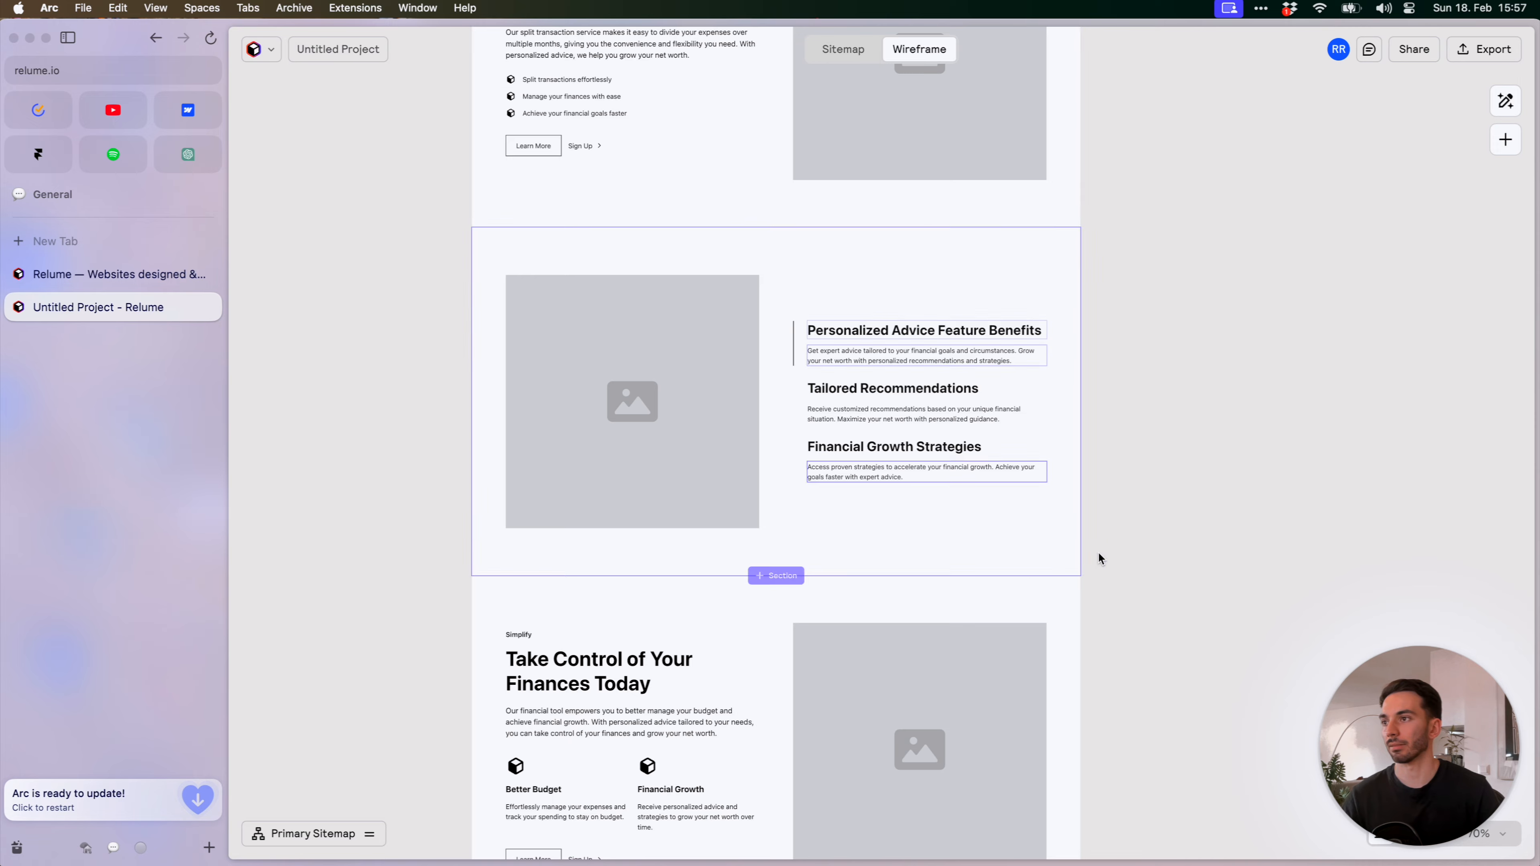
scroll(1095, 553, "down", 10)
scroll(1081, 406, "down", 3)
scroll(1111, 440, "down", 5)
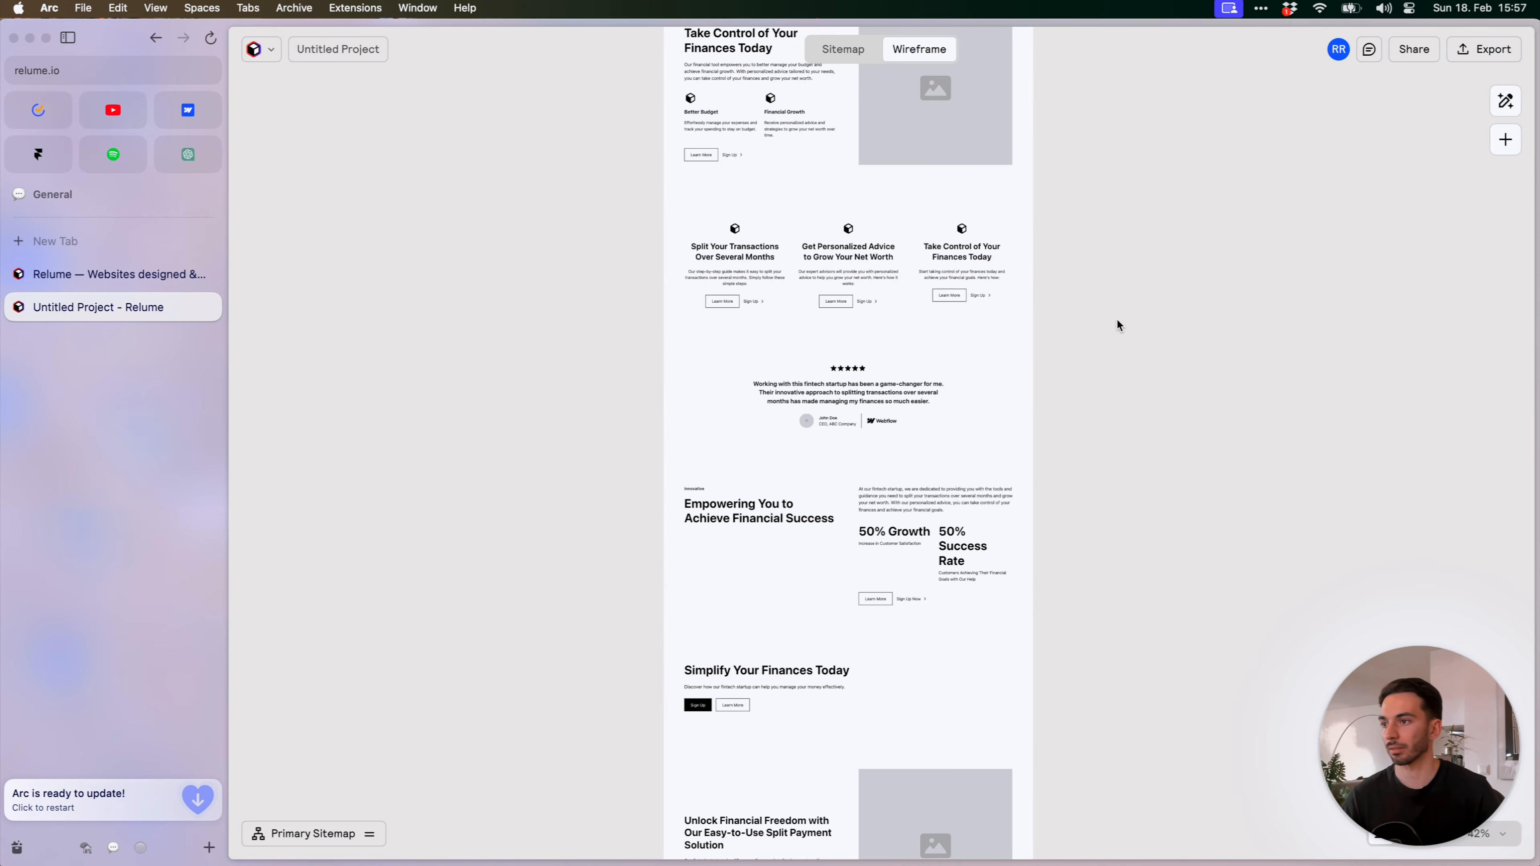
scroll(1098, 314, "down", 12)
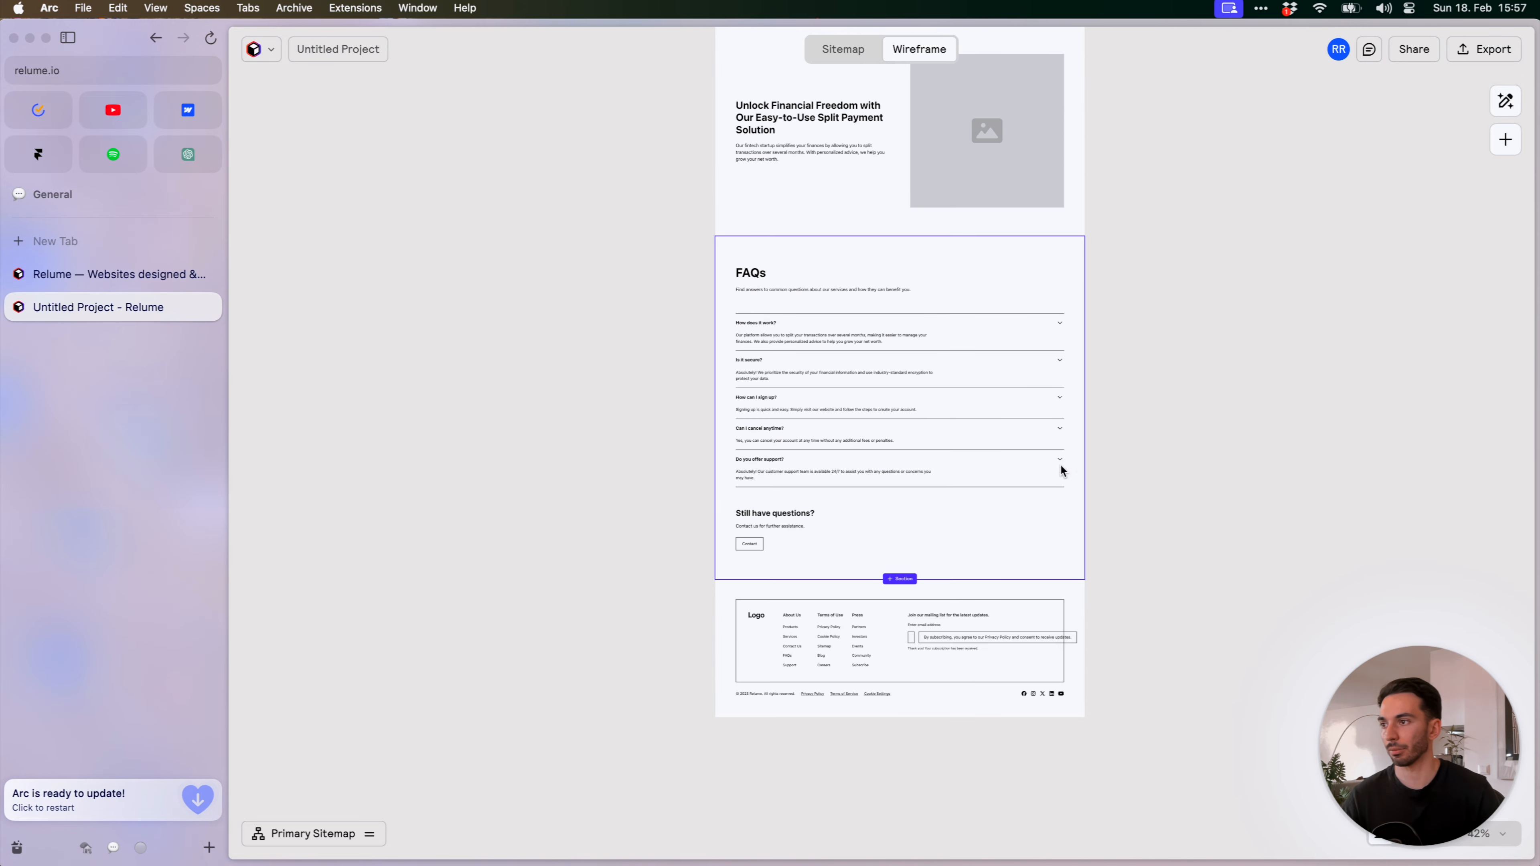
scroll(1056, 462, "up", 4)
left_click(948, 580)
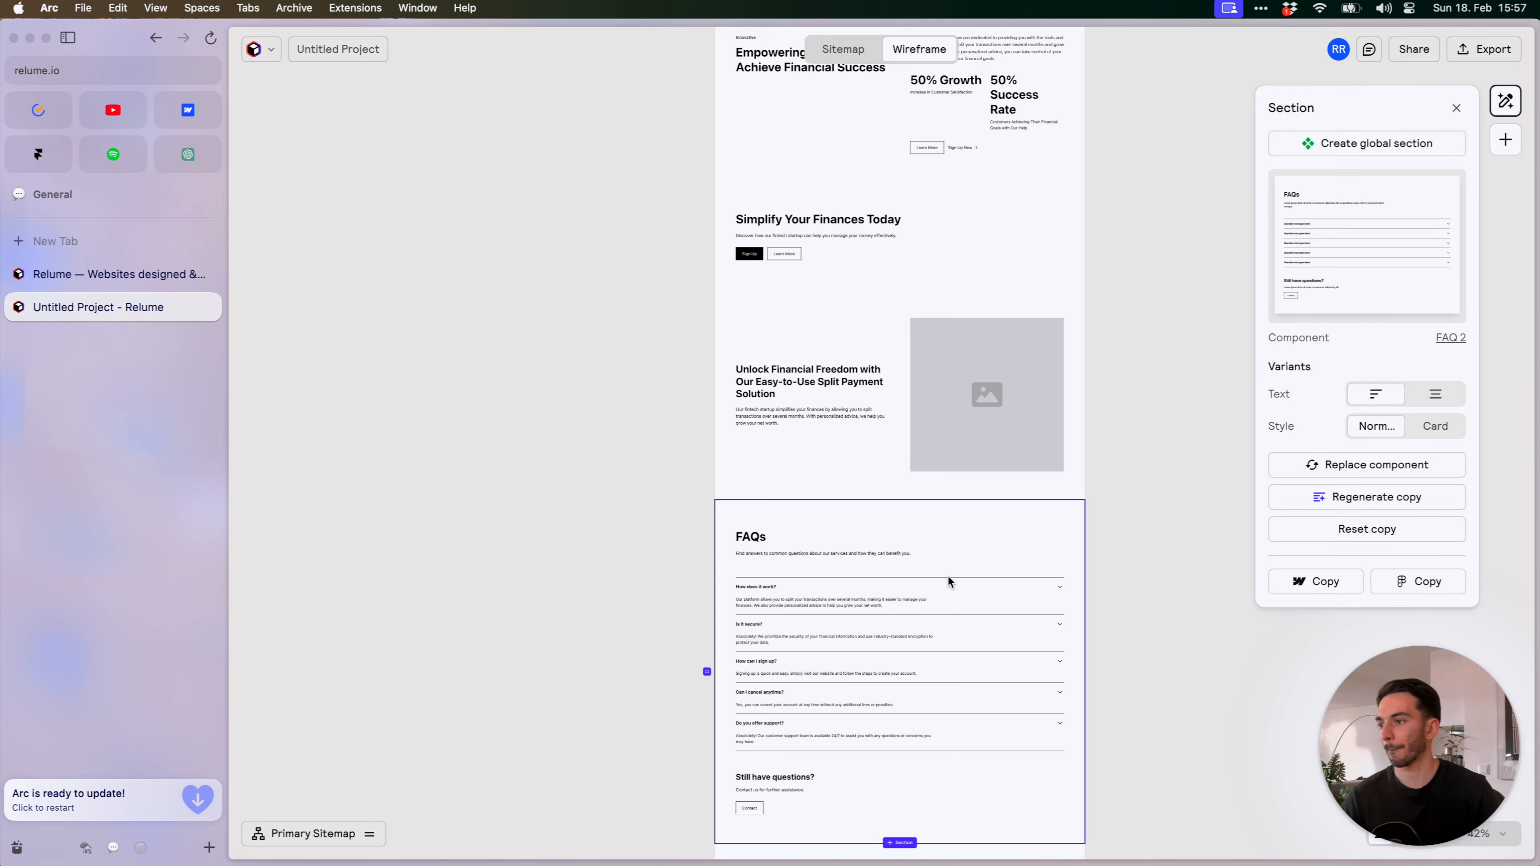
scroll(846, 391, "up", 5)
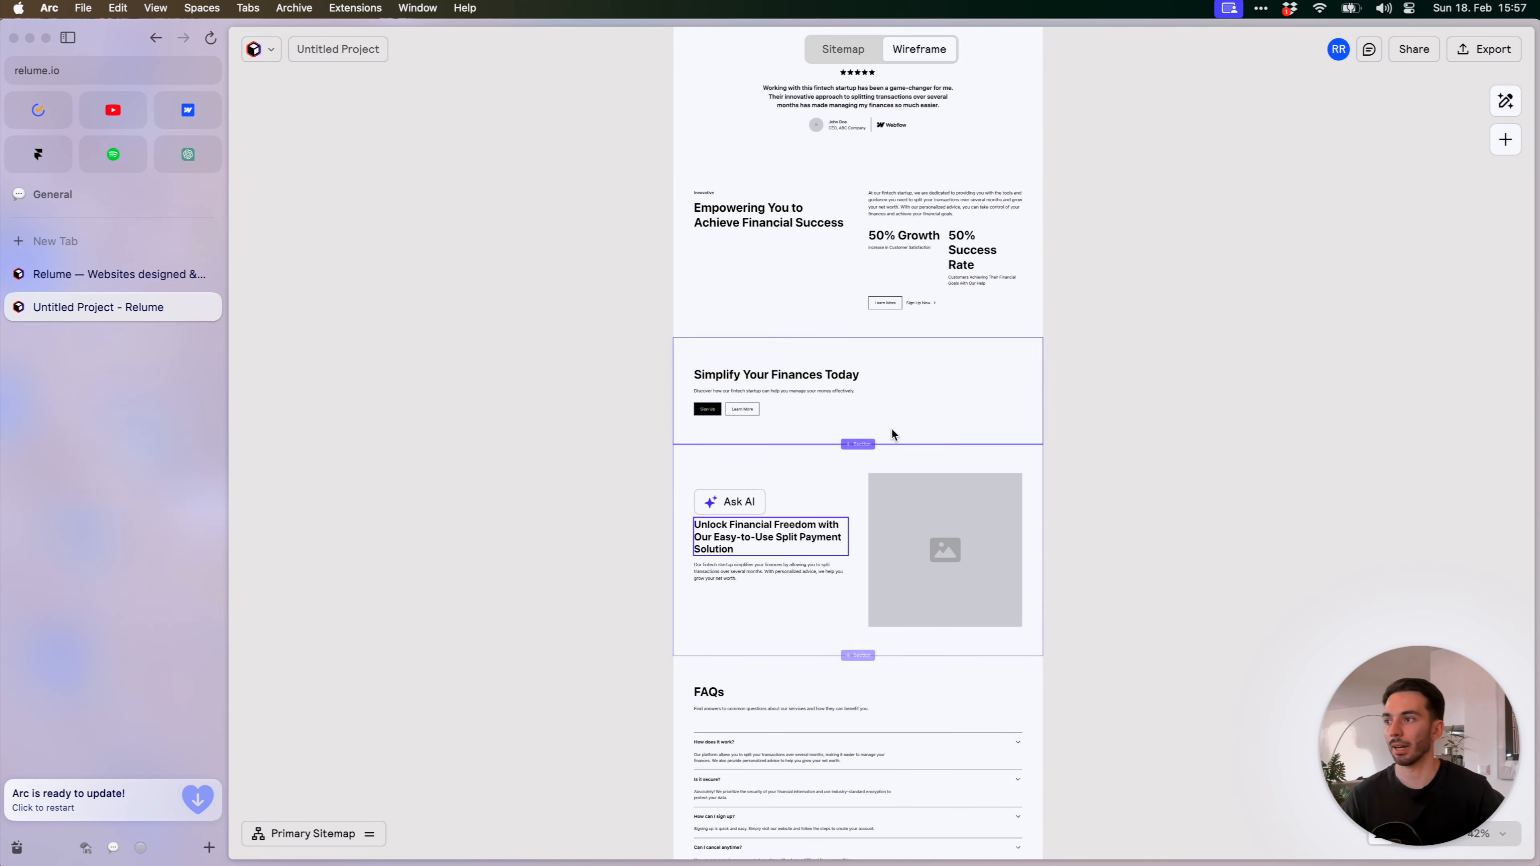
scroll(1105, 554, "up", 10)
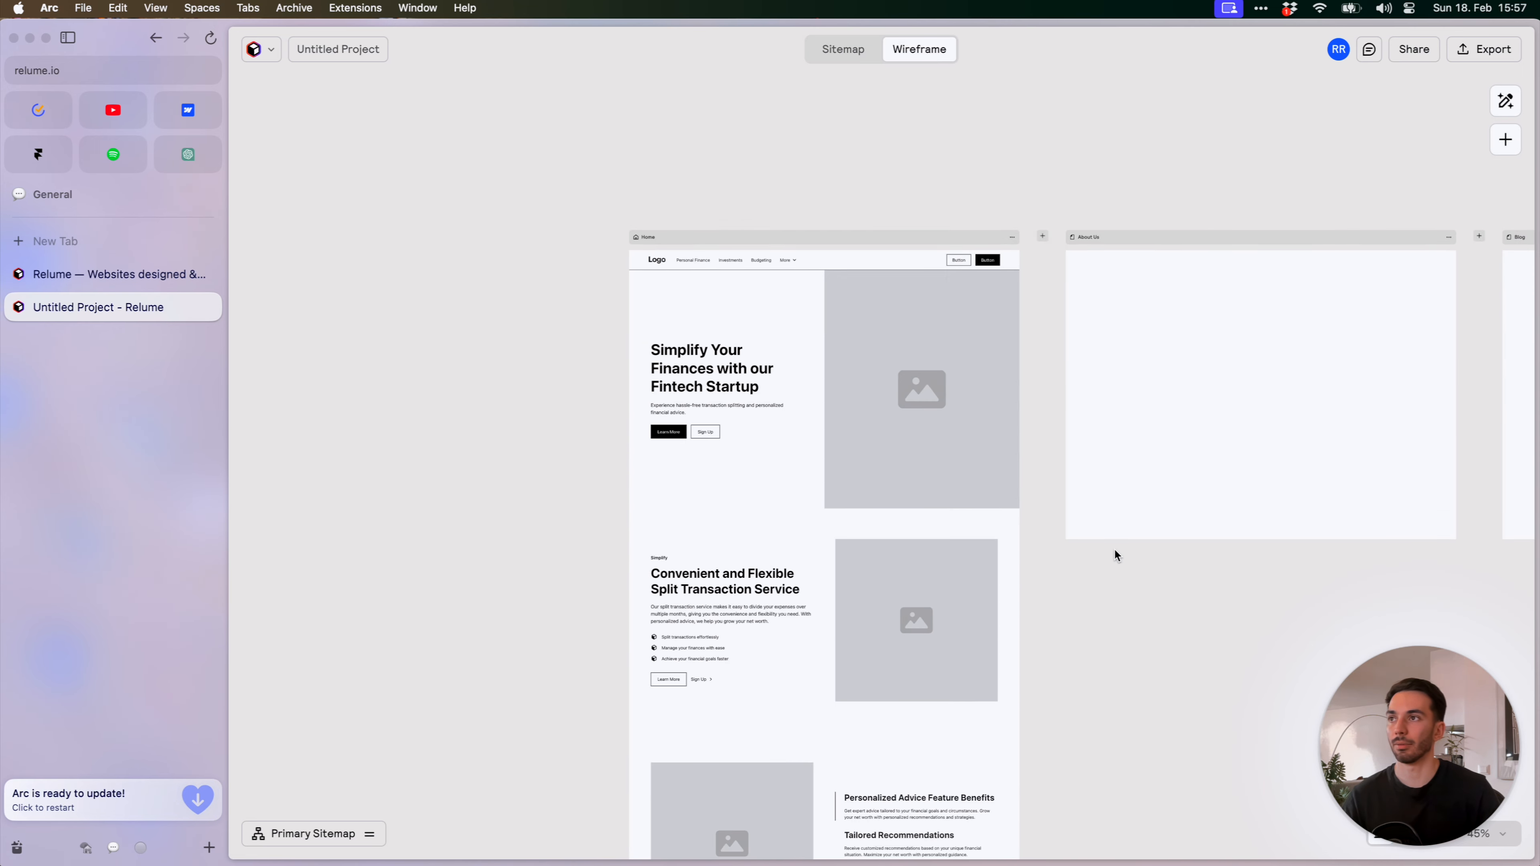
Try asking AI to make the Home hero heading less generic and sell the benefits, re-run the request, and discard the suggestions
scroll(962, 419, "up", 5)
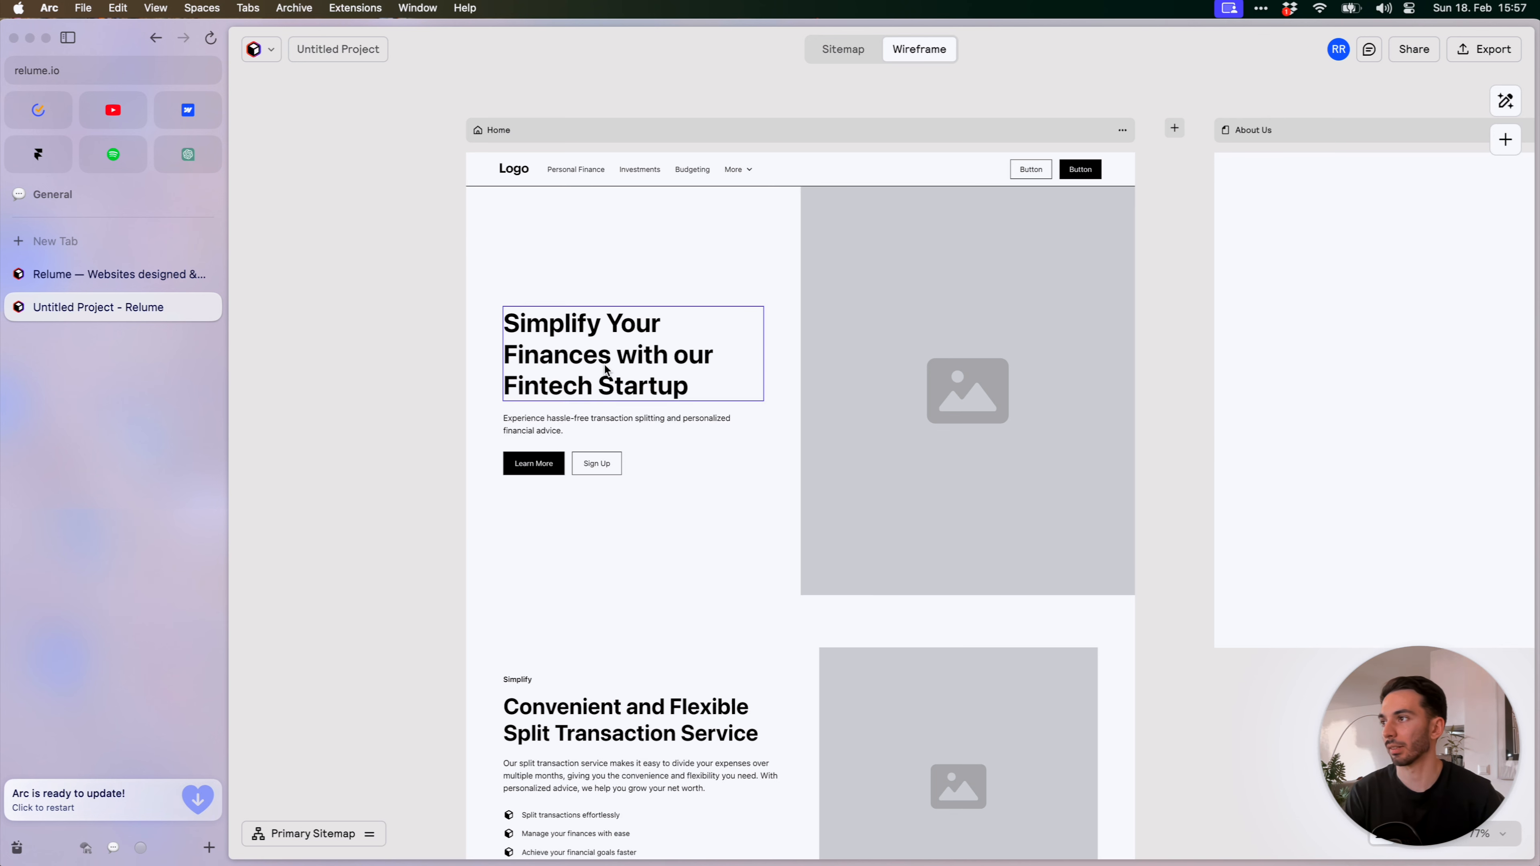
left_click(700, 375)
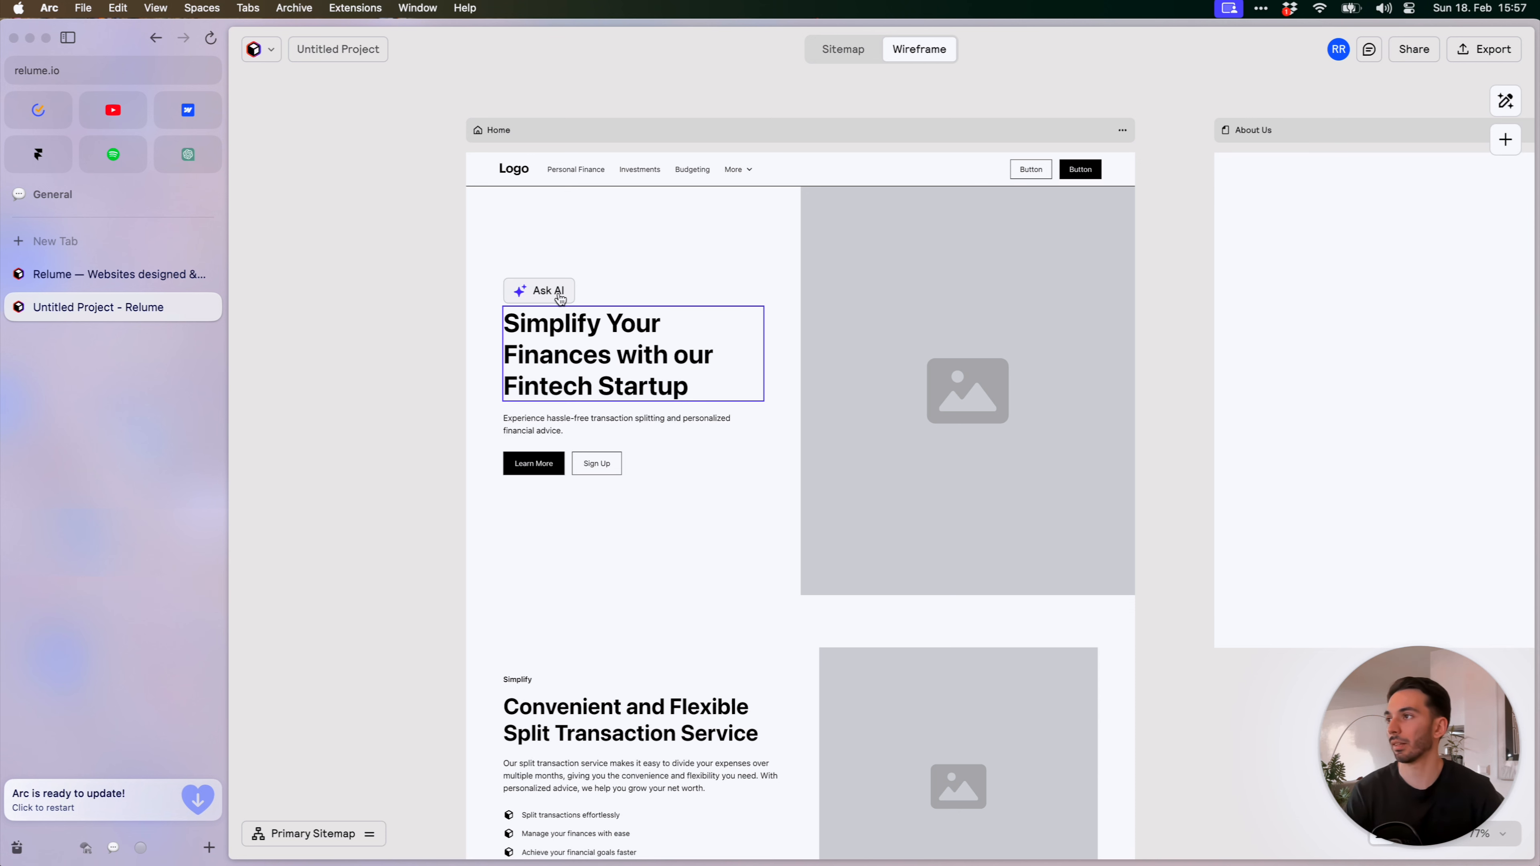
left_click(559, 297)
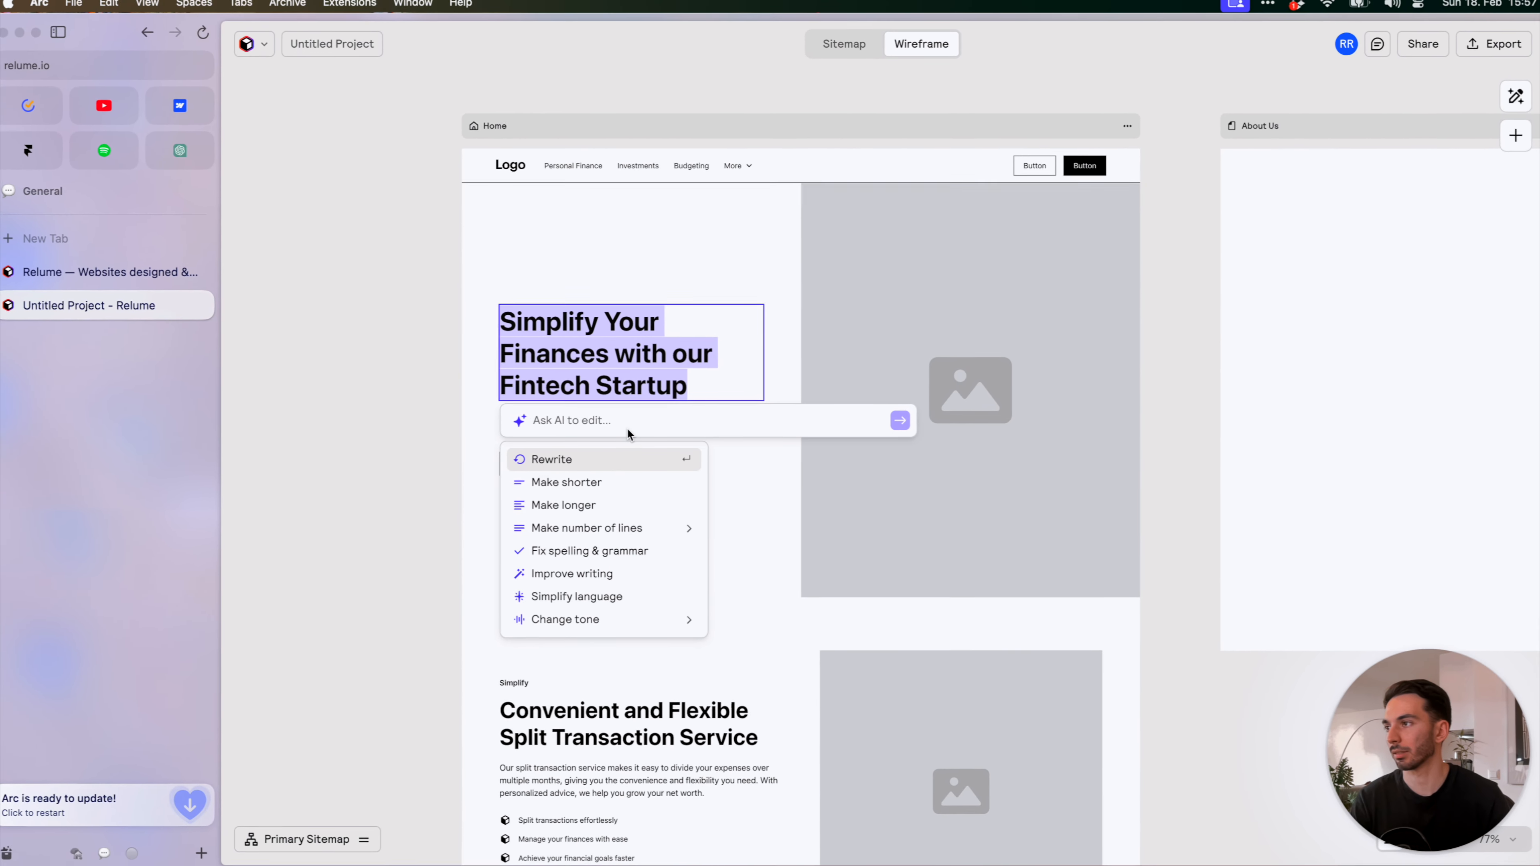
type("Make it")
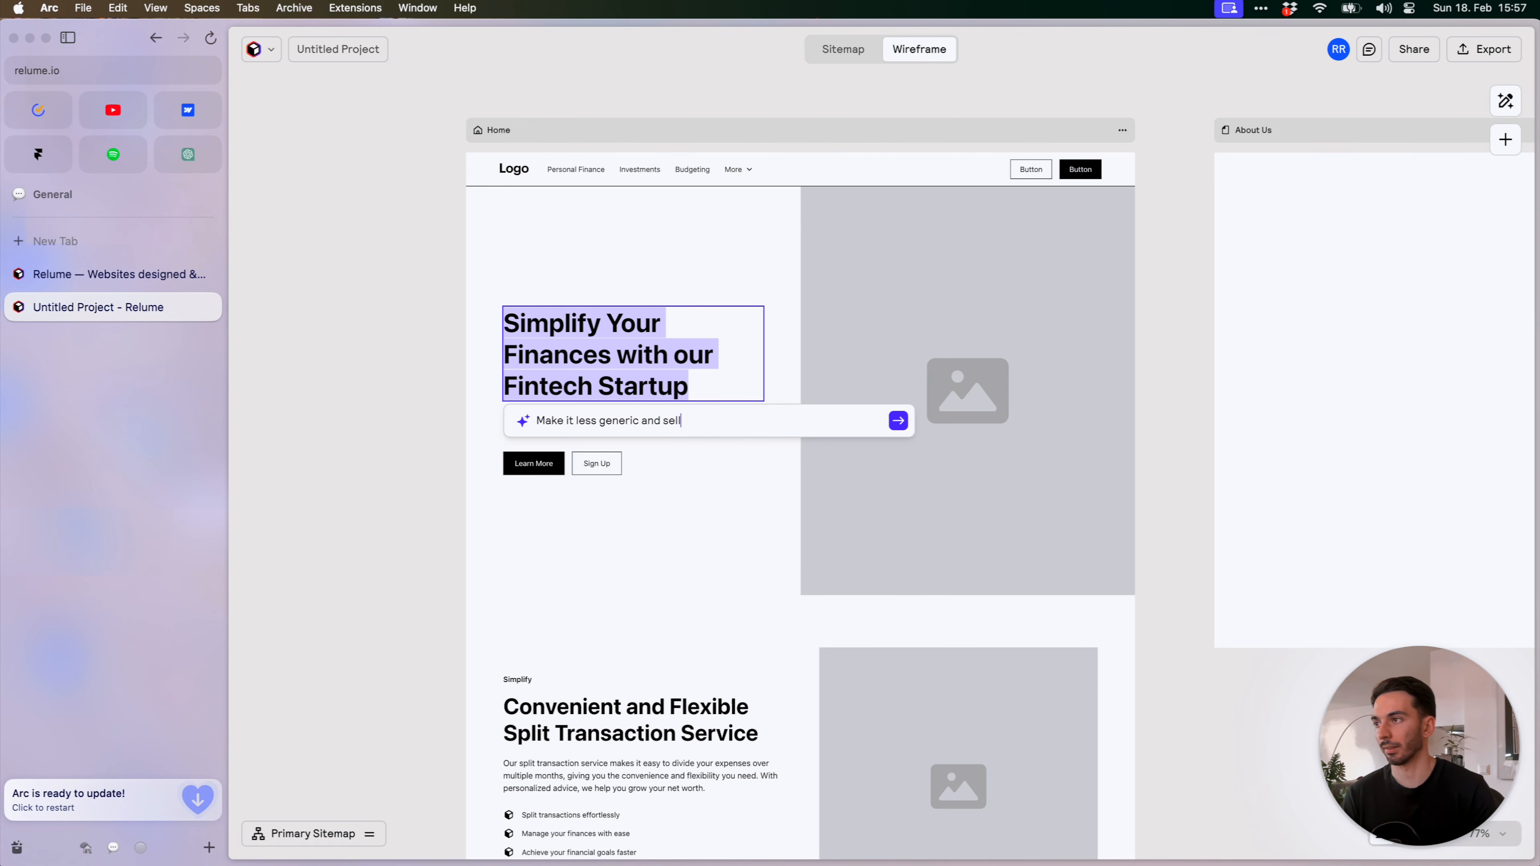
type("less generic and sell the bene")
key("Return")
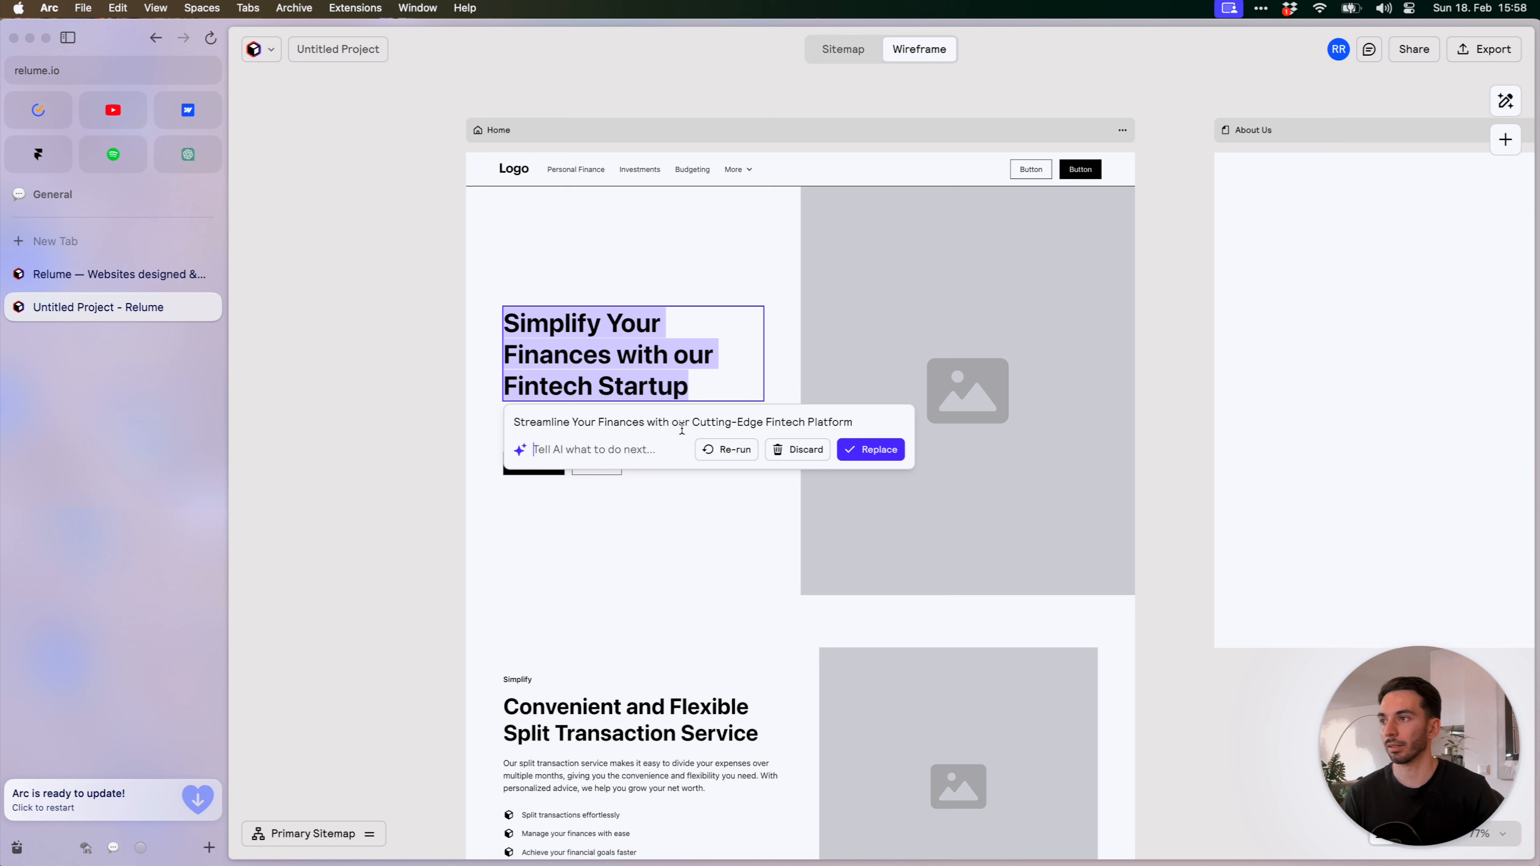
left_click(733, 449)
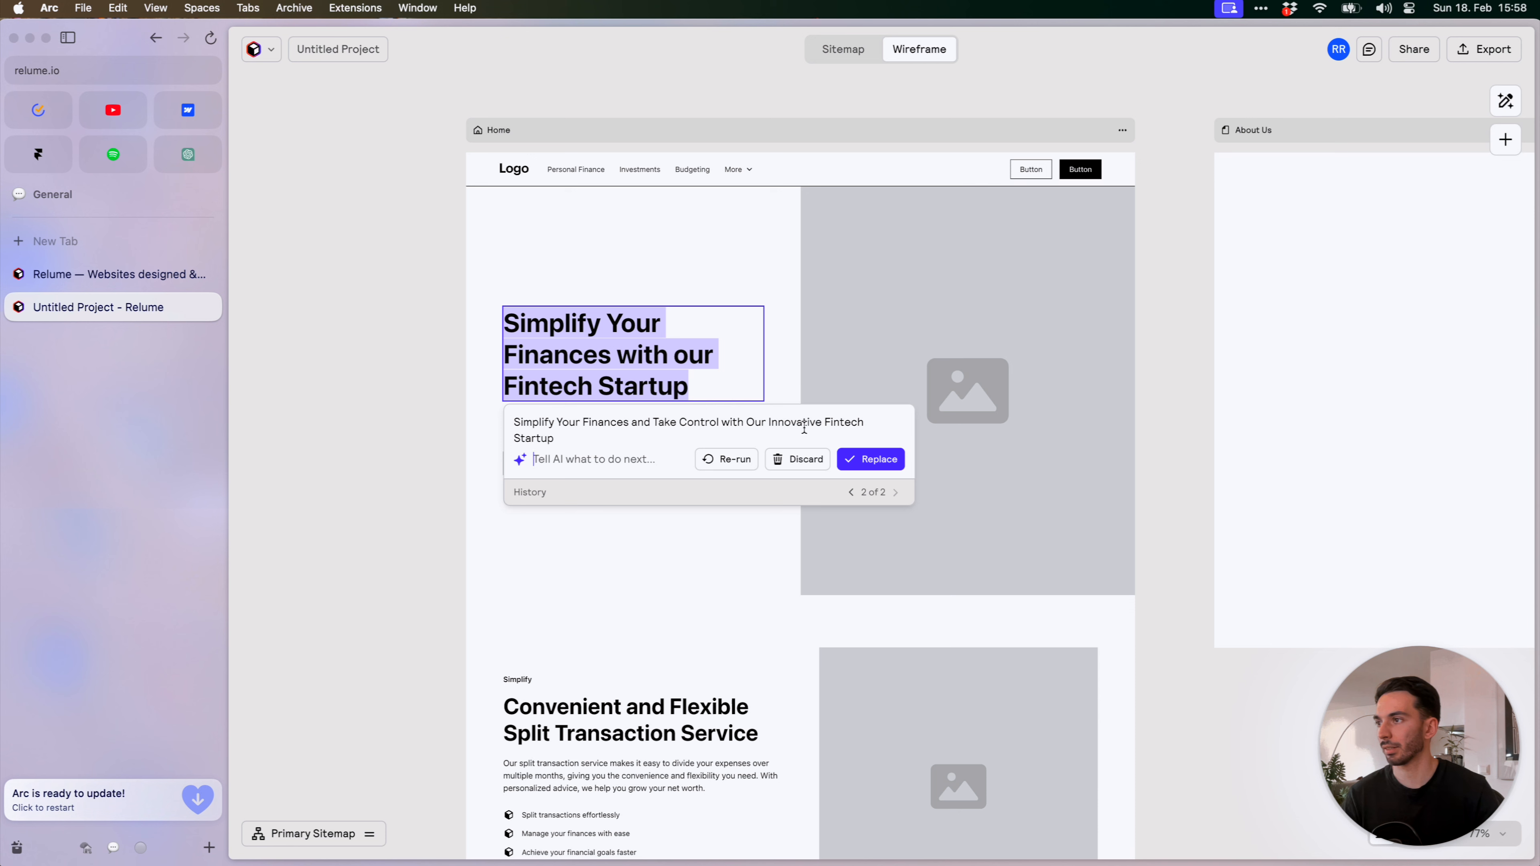
left_click(798, 459)
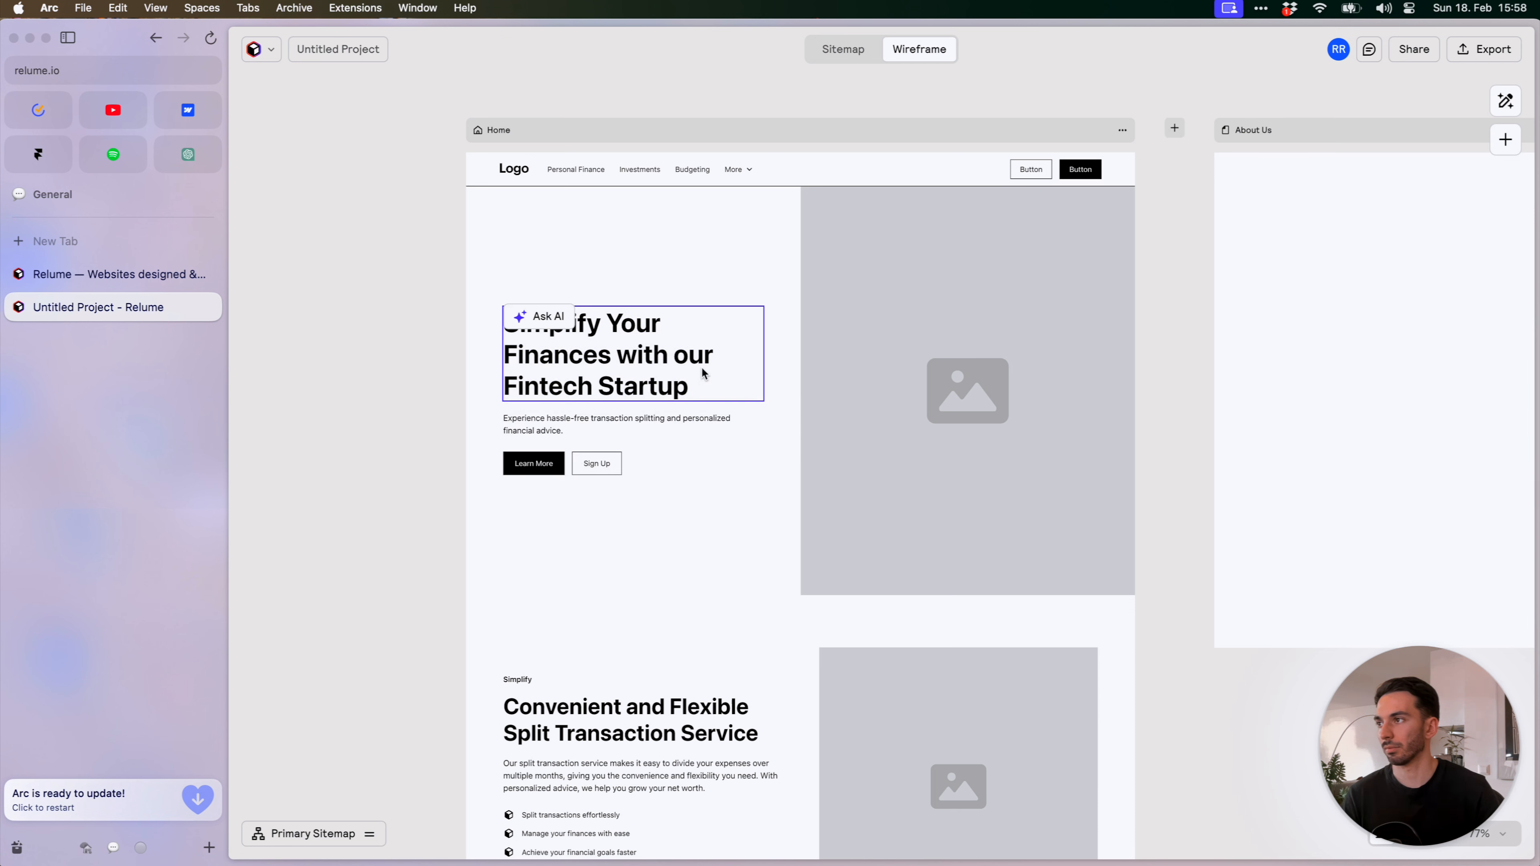
Rewrite the Home hero heading as "Simplify your finances and take control over your net worth."
double_click(696, 382)
type("Simplify")
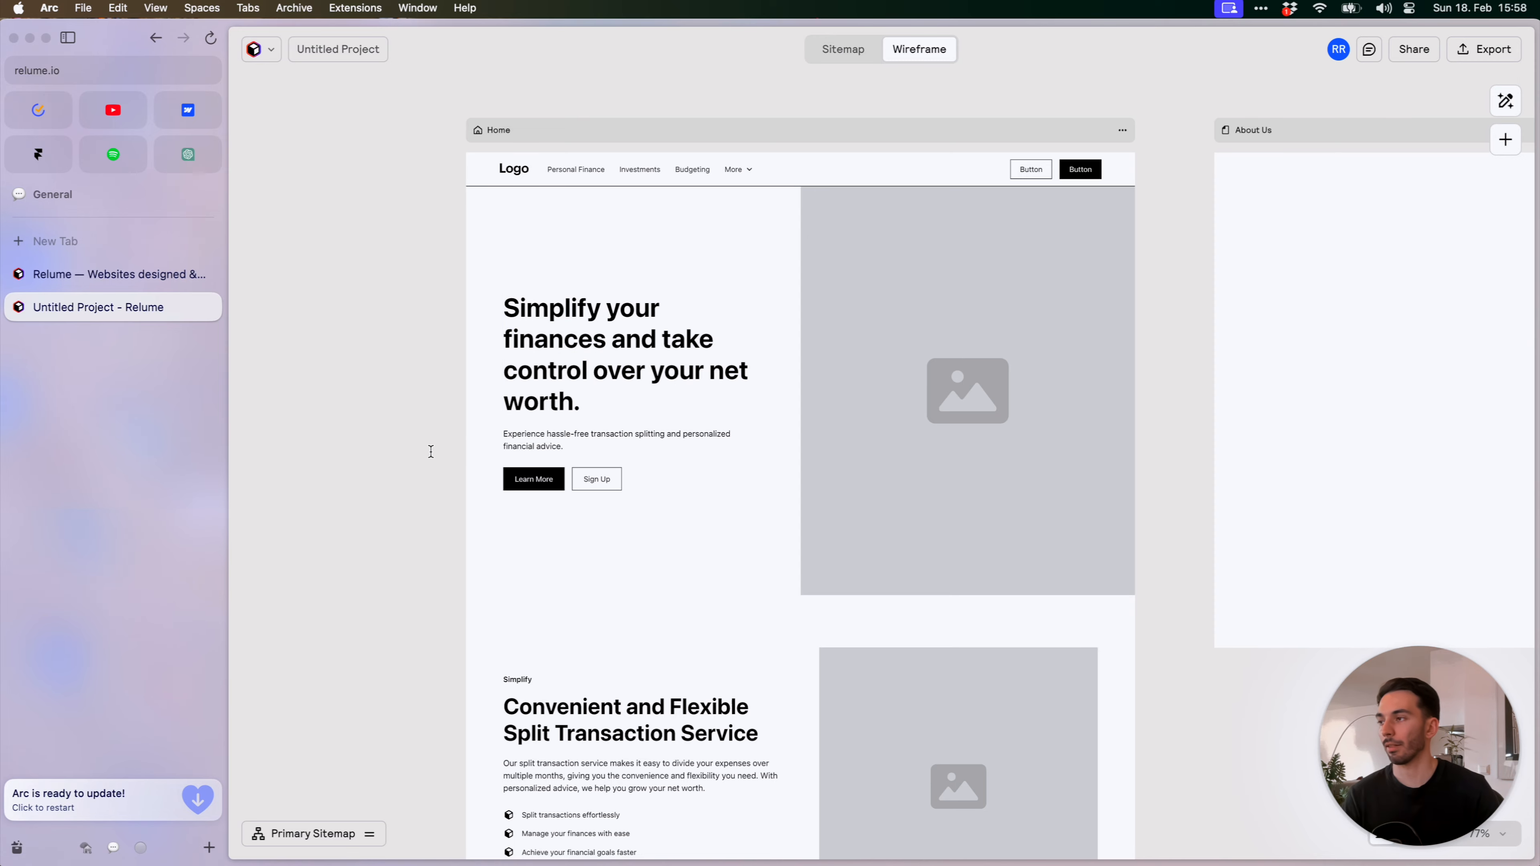
Examine the rest of the Home wireframe and the other pages' wireframes across the canvas
scroll(433, 449, "down", 3)
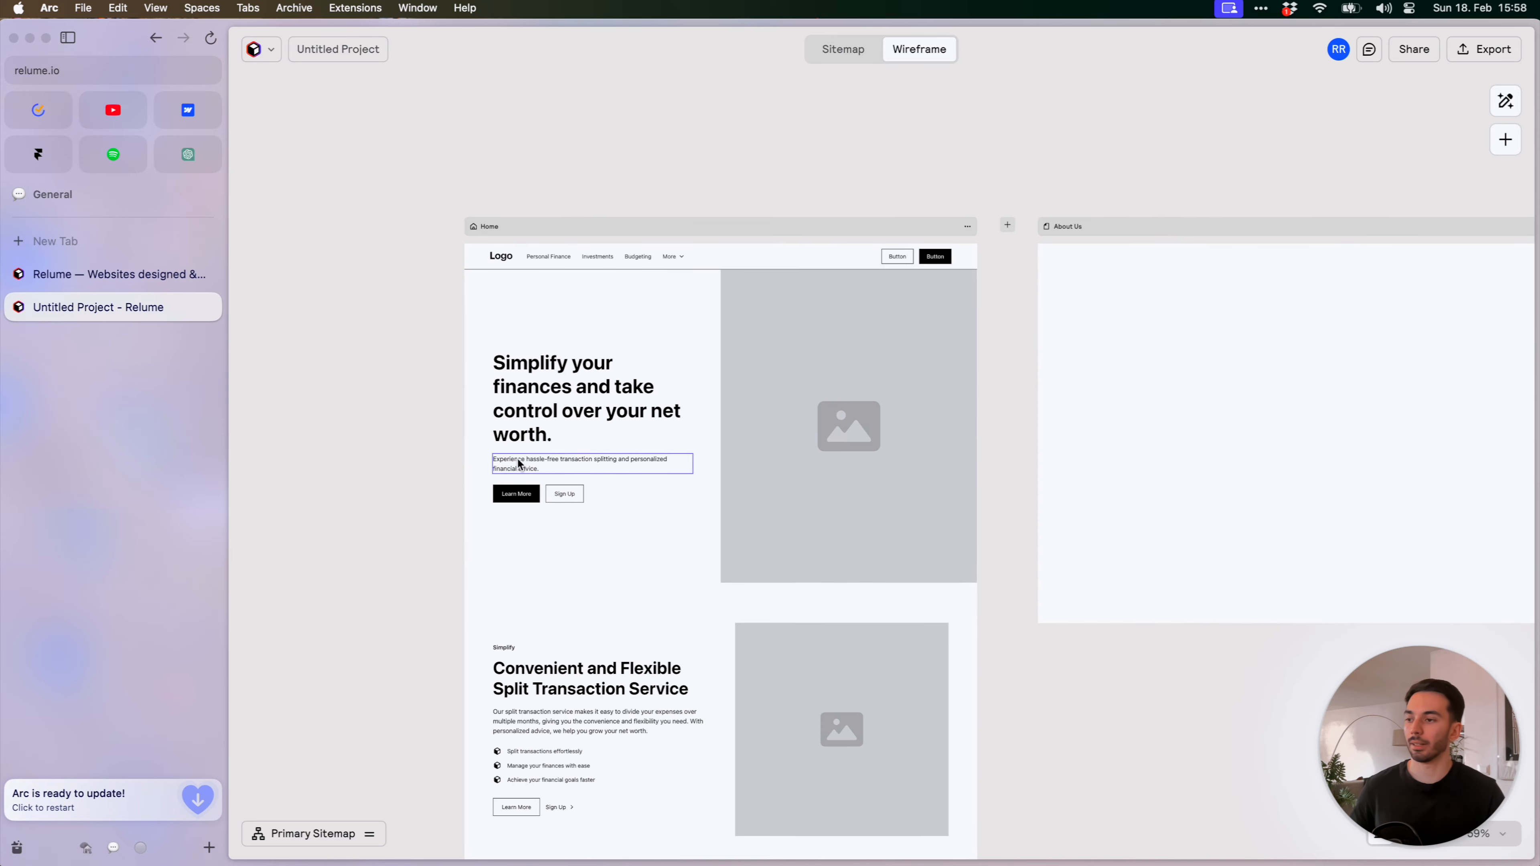
scroll(519, 464, "down", 5)
scroll(910, 394, "down", 5)
scroll(898, 409, "down", 5)
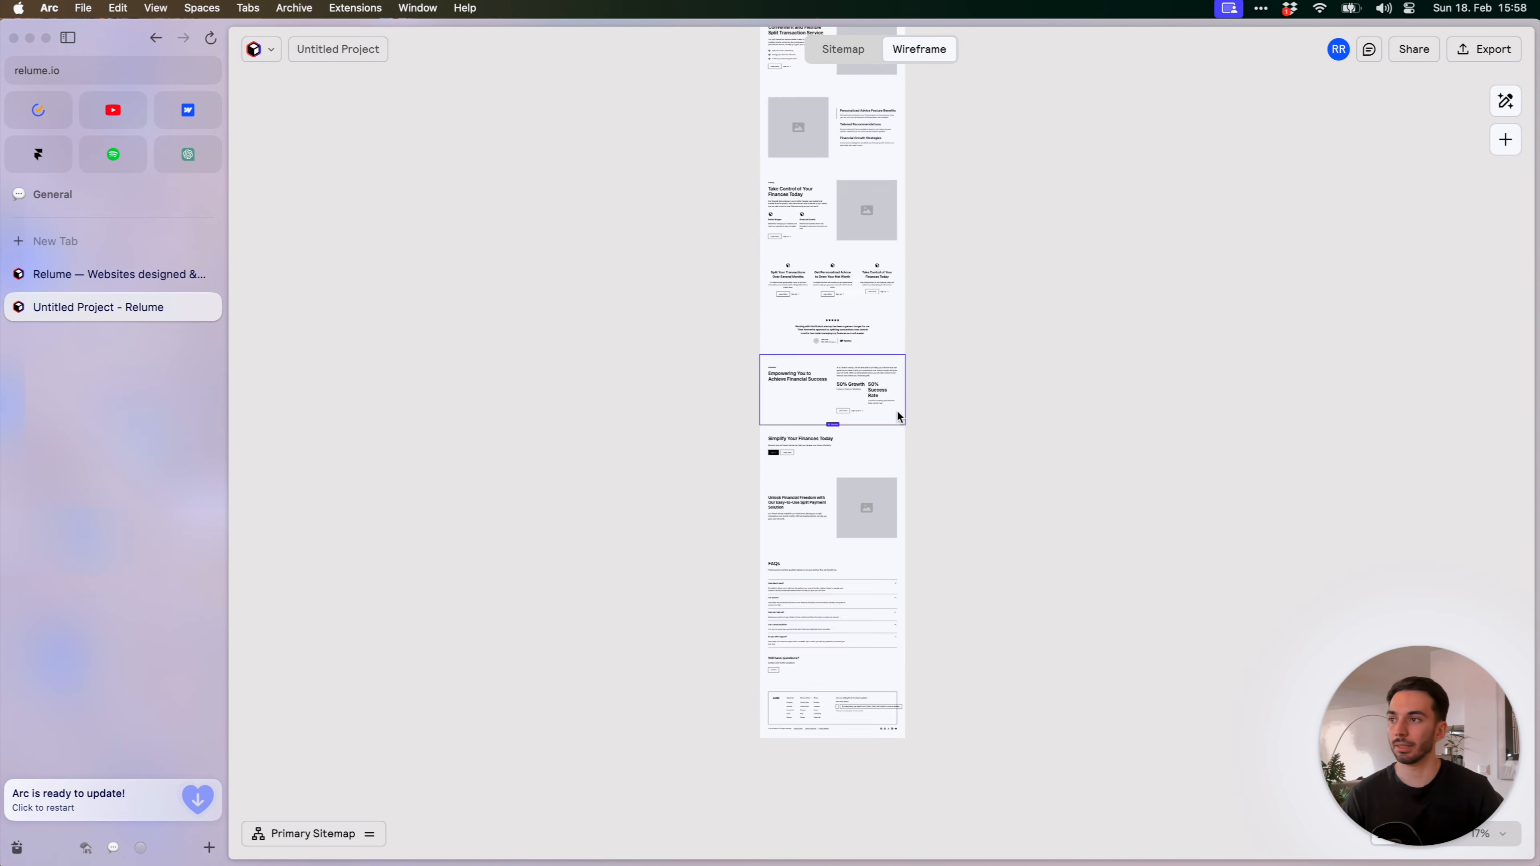
scroll(896, 409, "down", 5)
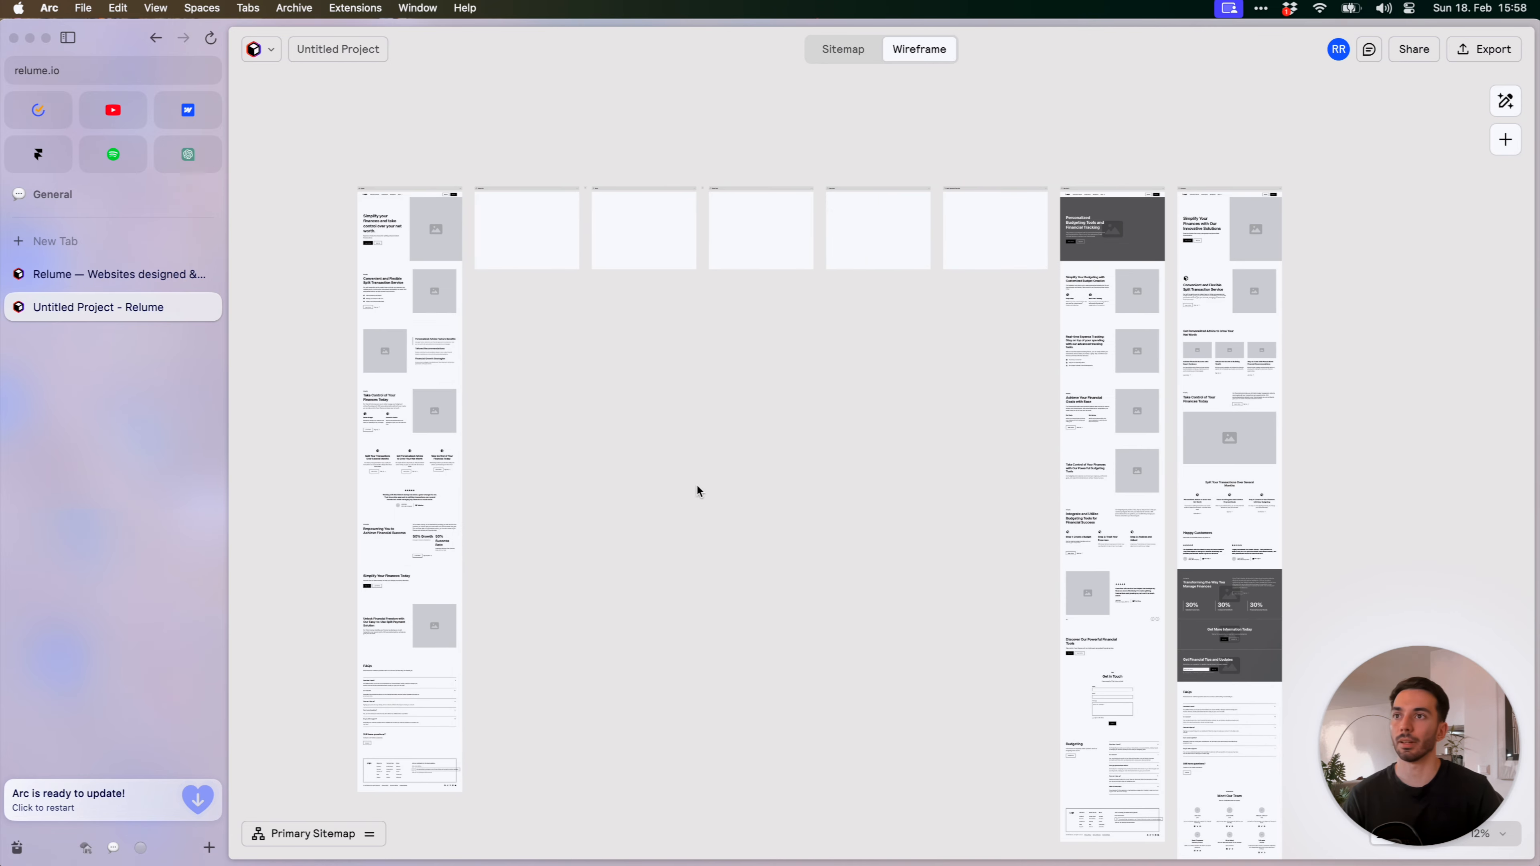
scroll(1115, 340, "down", 3)
scroll(1115, 340, "right", 3)
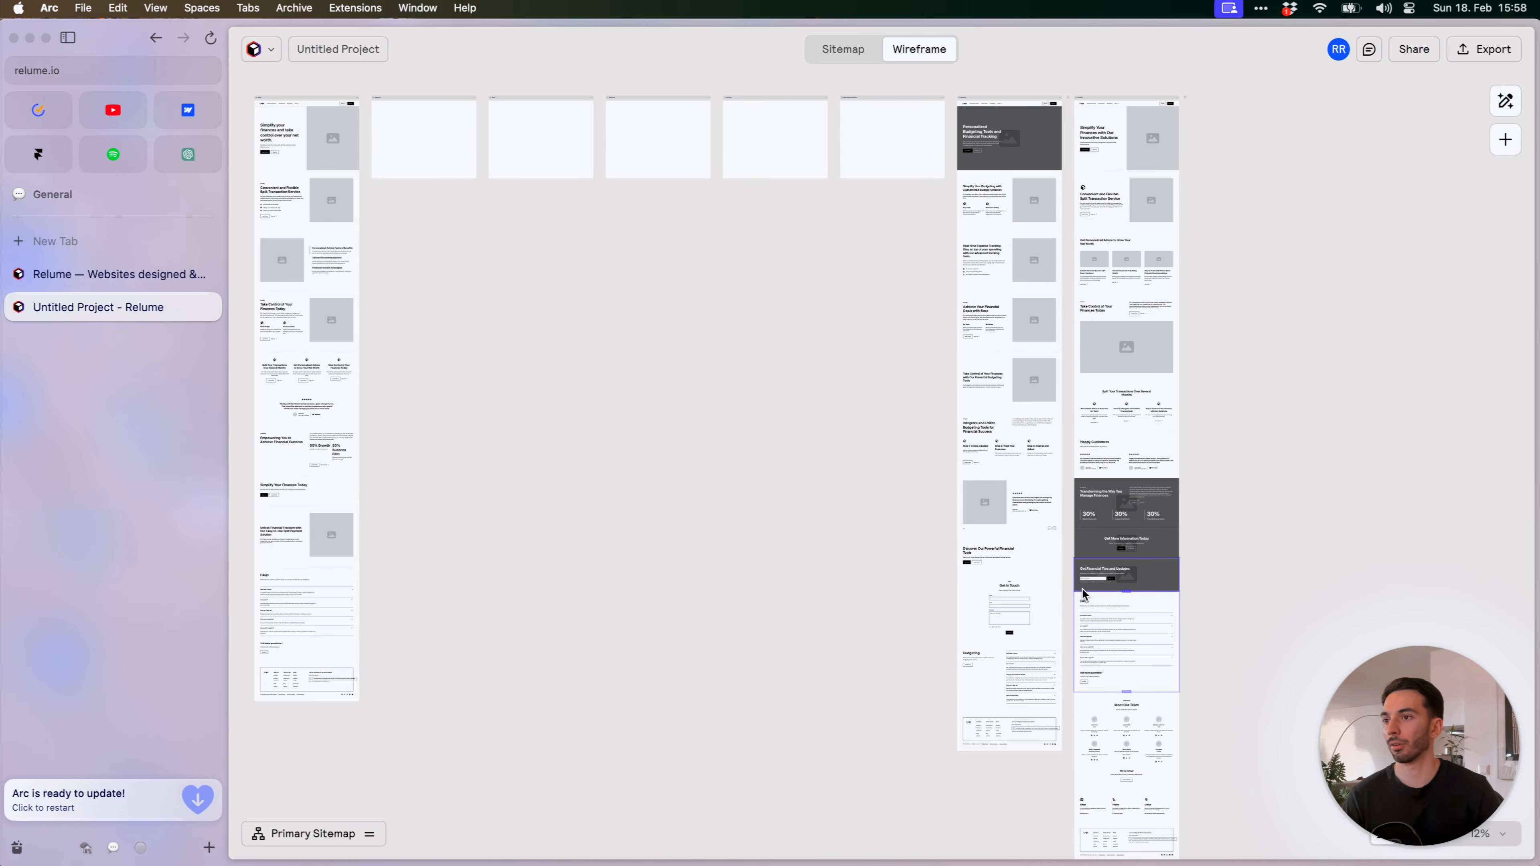
scroll(1084, 593, "up", 3)
scroll(1152, 545, "left", 6)
scroll(731, 279, "up", 10)
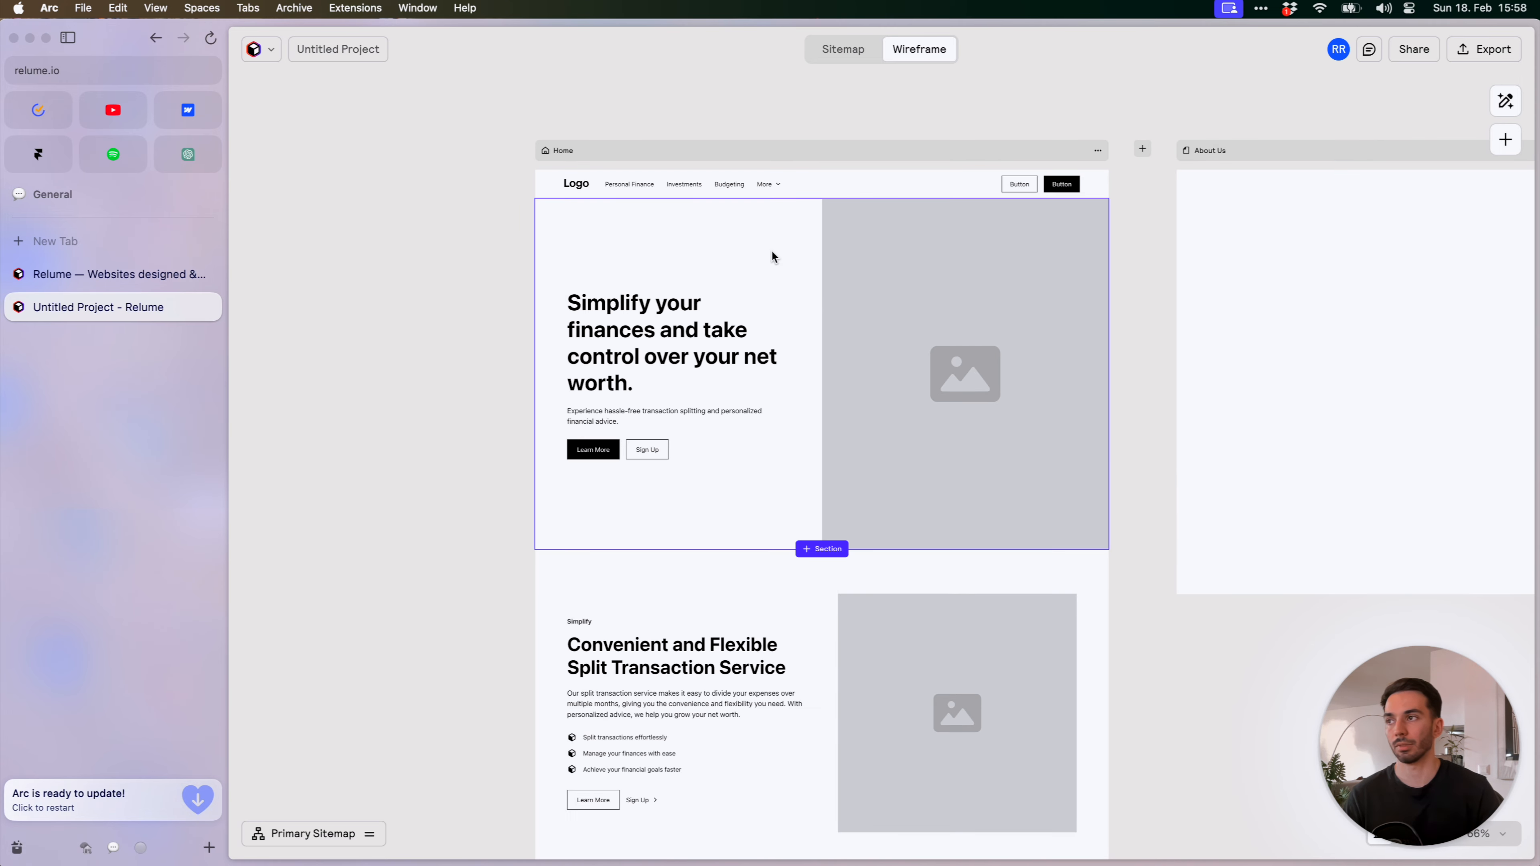
Replace the Home page hero section's component with Header 78, the centred heading above two rows of images
scroll(780, 304, "up", 2)
left_click(766, 344)
scroll(789, 370, "up", 3)
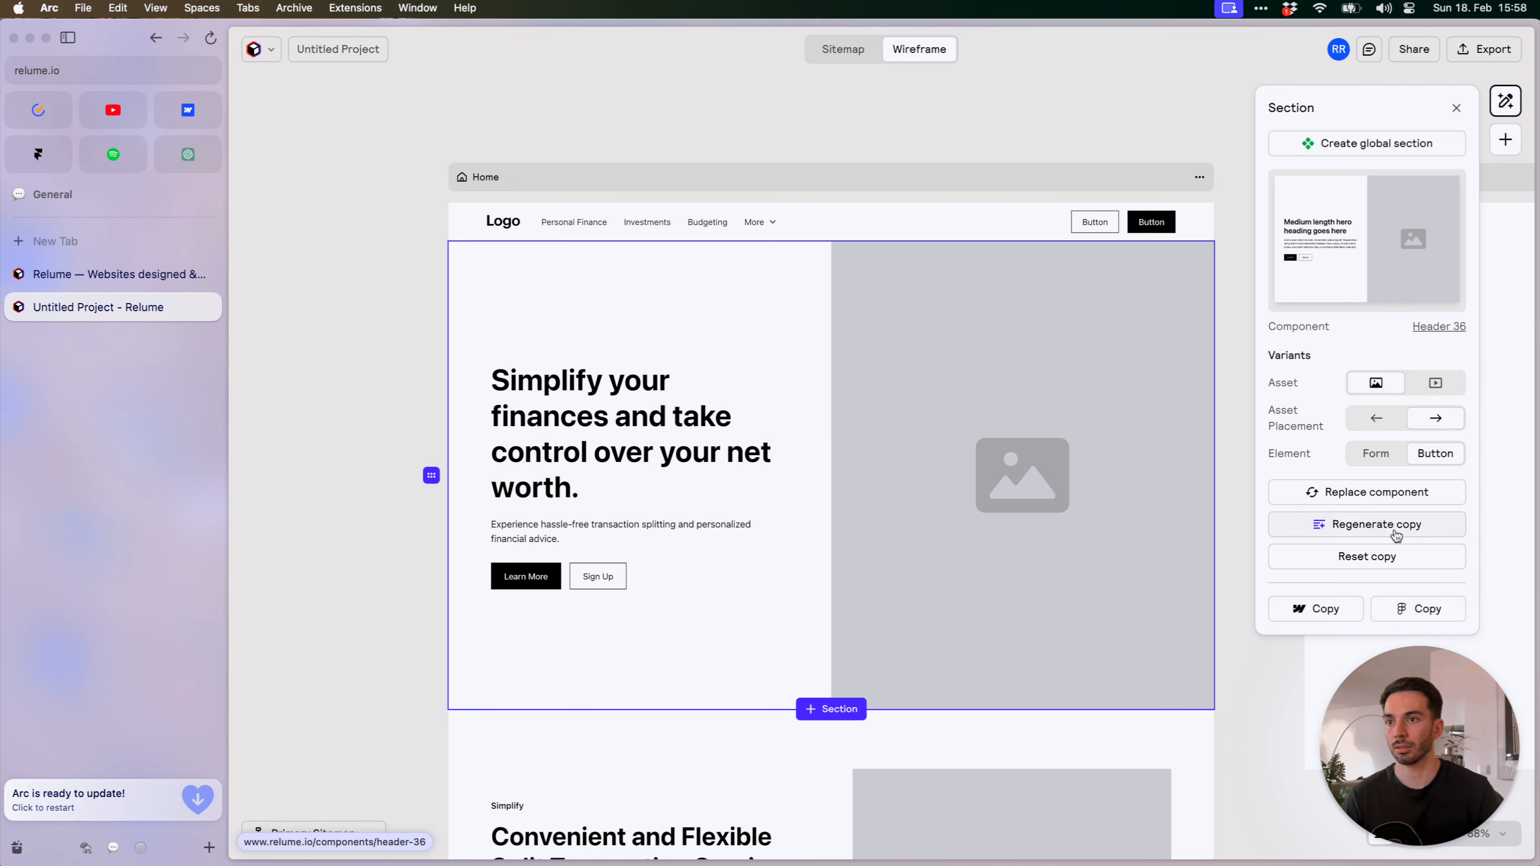
left_click(1401, 498)
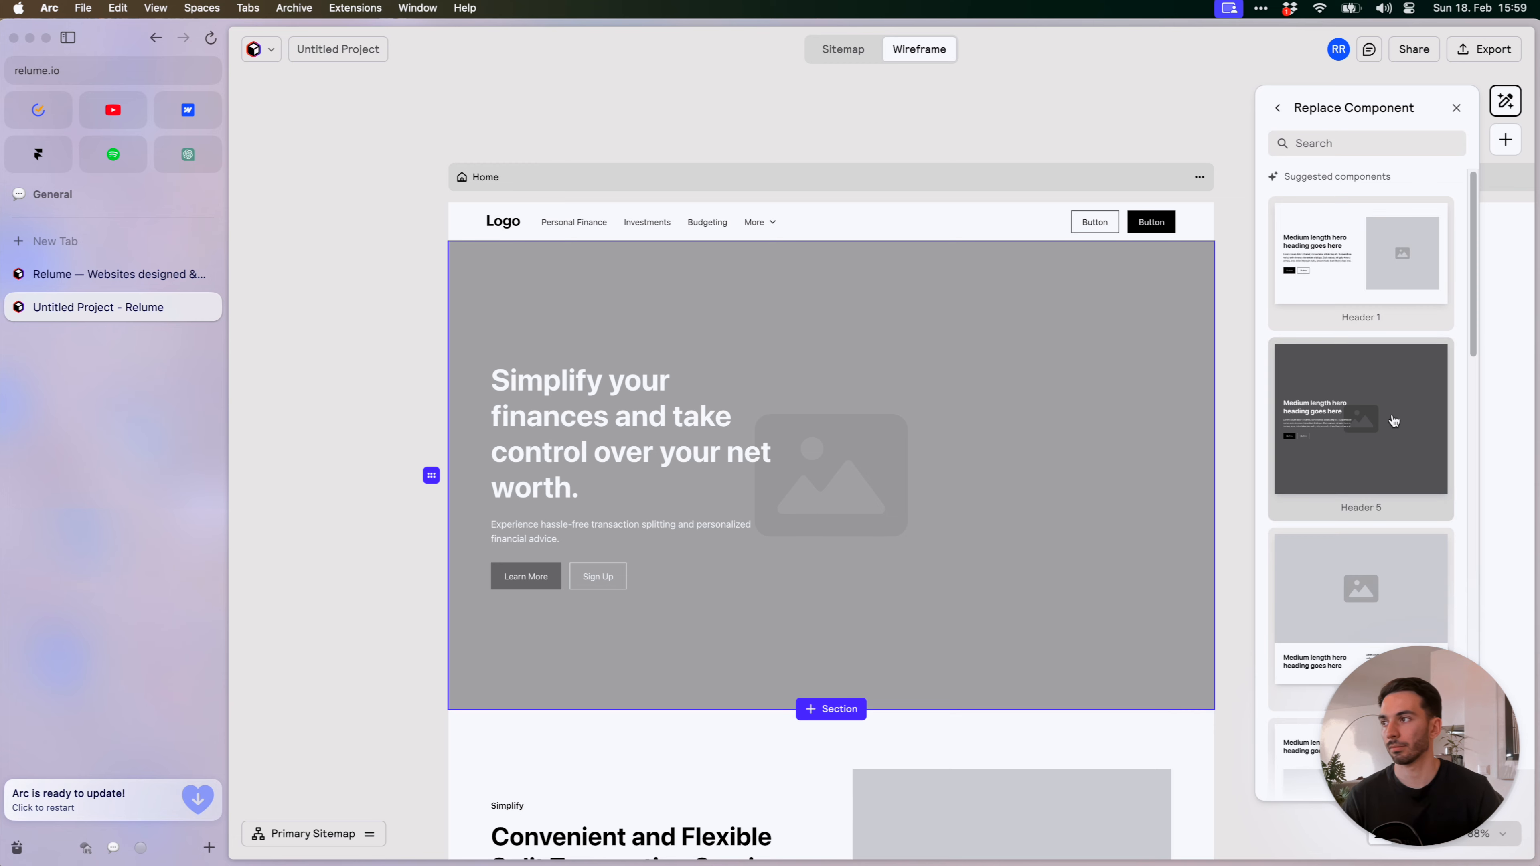
scroll(1417, 405, "down", 2)
scroll(1417, 405, "down", 10)
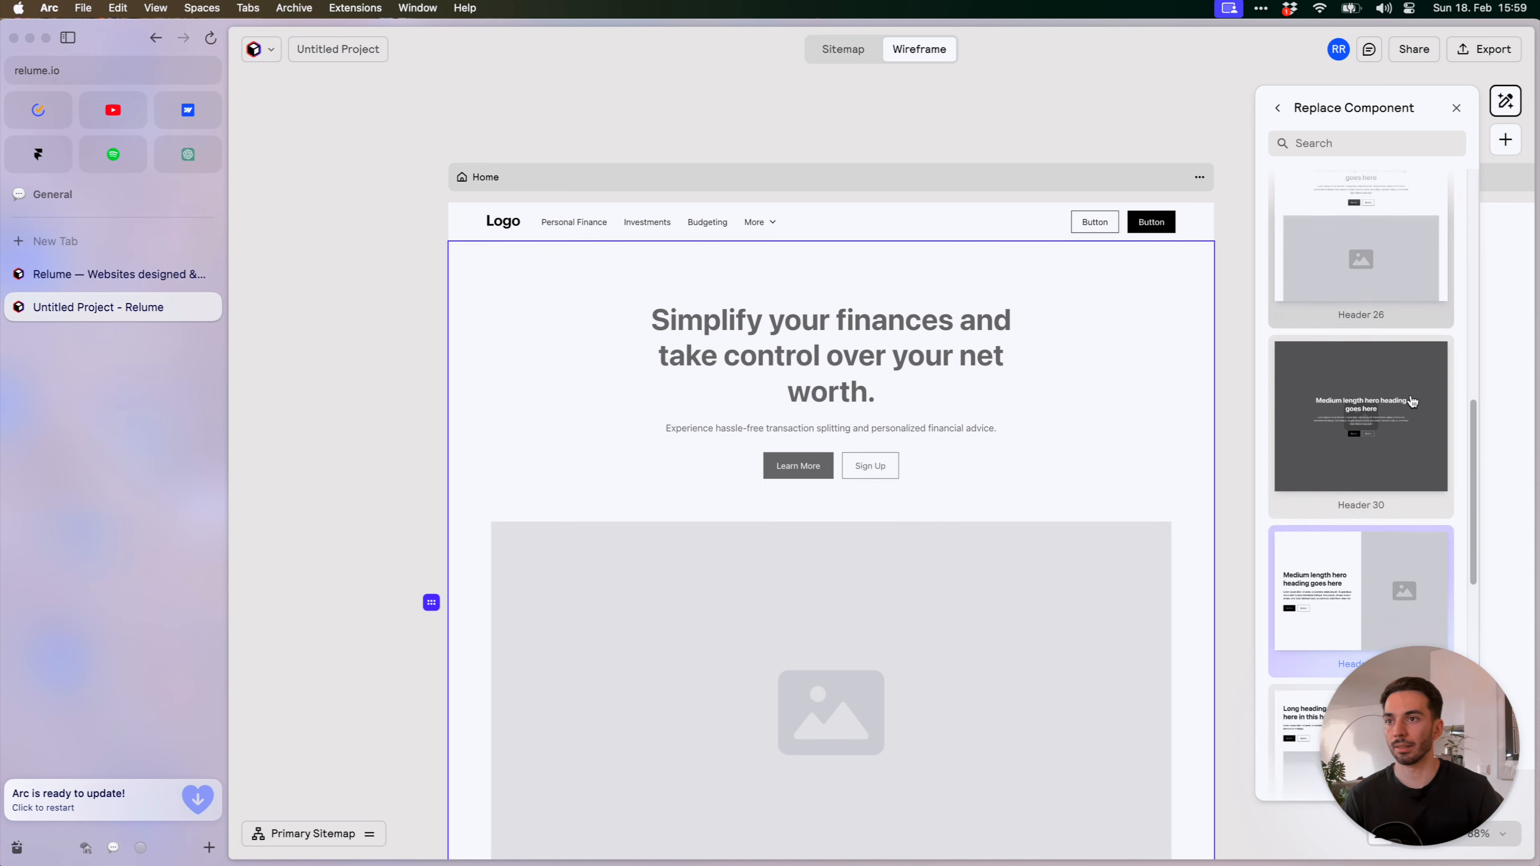
scroll(1412, 425, "down", 10)
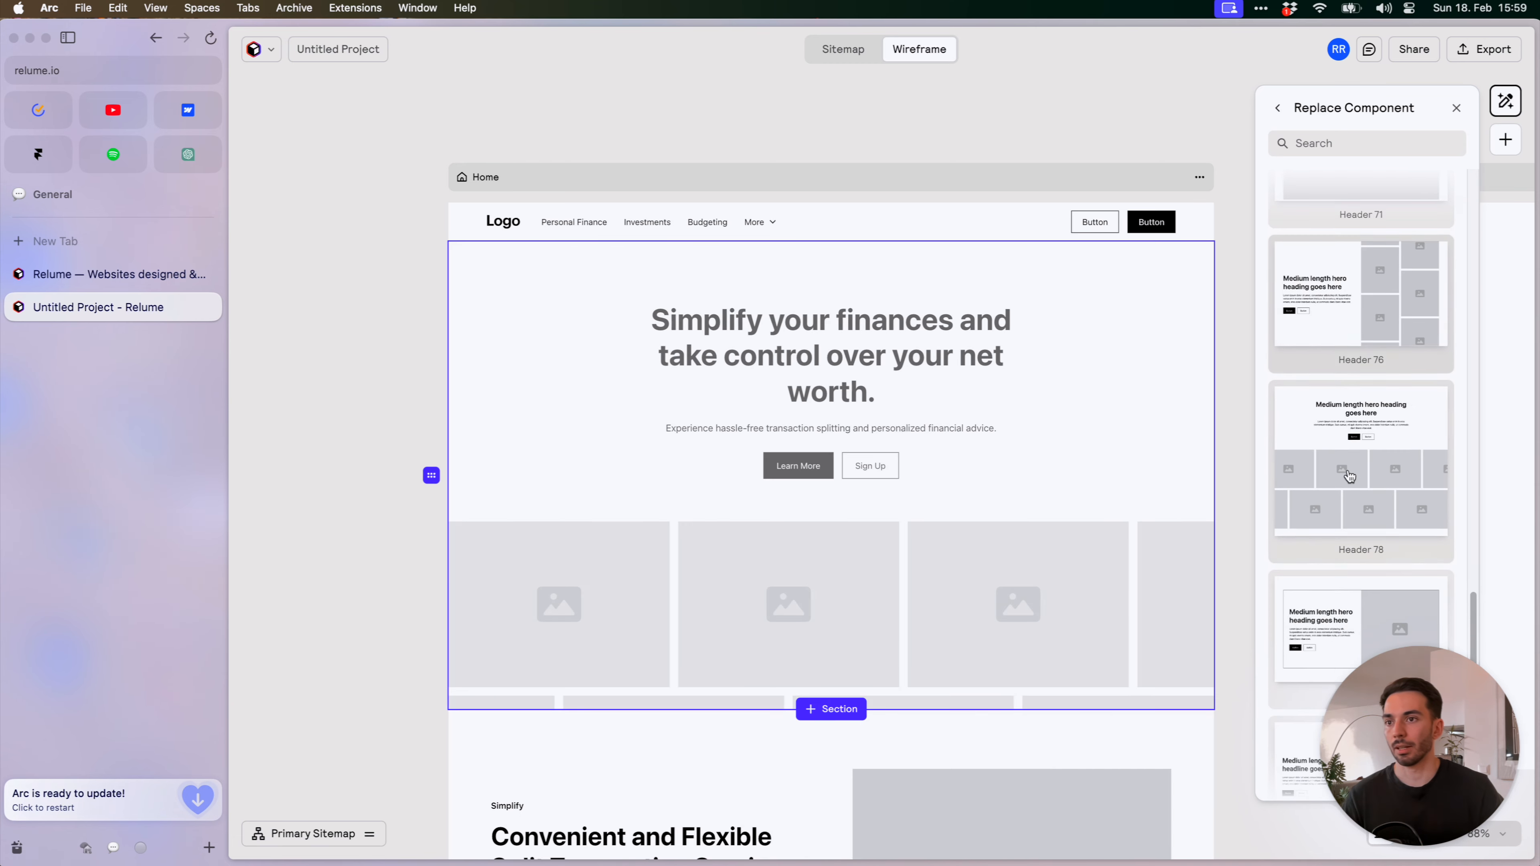
left_click(1410, 450)
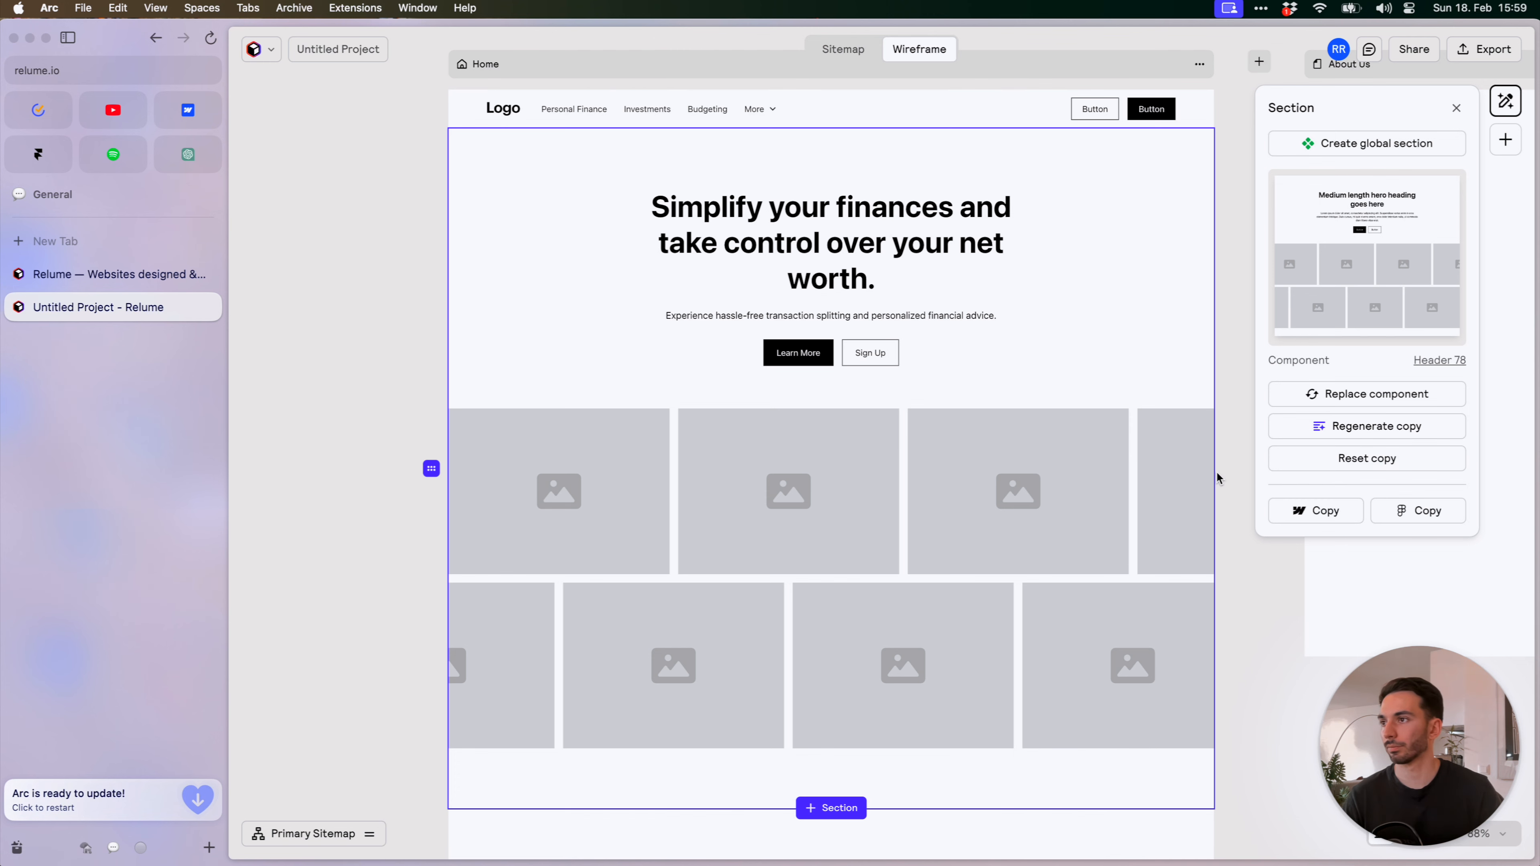
Examine the Home wireframe from the new hero through the feature sections to the testimonial and stats
scroll(1217, 471, "down", 4)
left_click(1237, 537)
scroll(1246, 538, "down", 3)
left_click_drag(1247, 539, 983, 300)
scroll(989, 319, "down", 5)
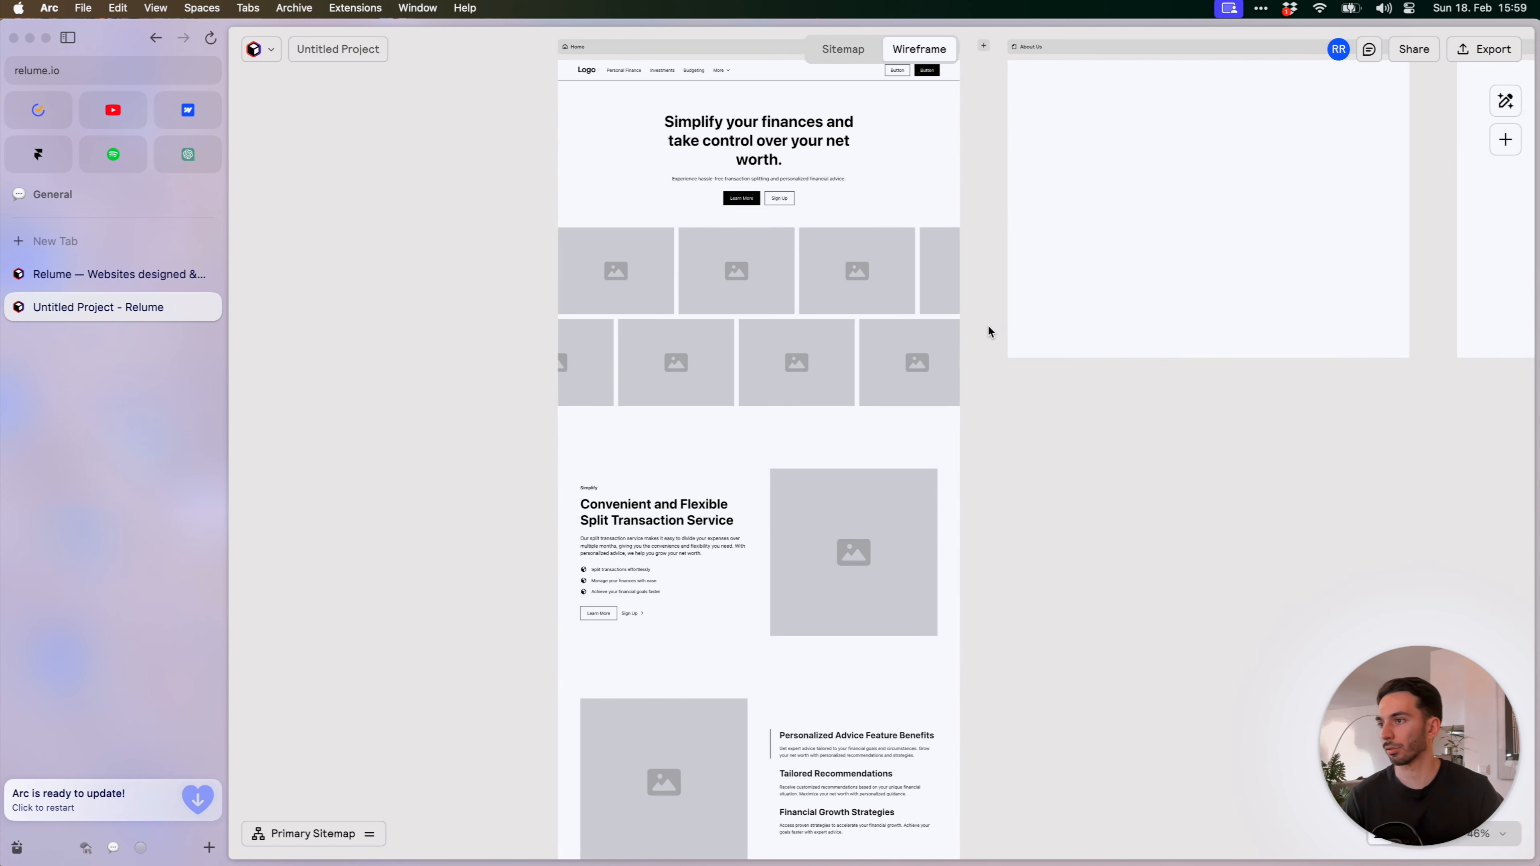
scroll(1000, 424, "down", 8)
scroll(1042, 477, "down", 5)
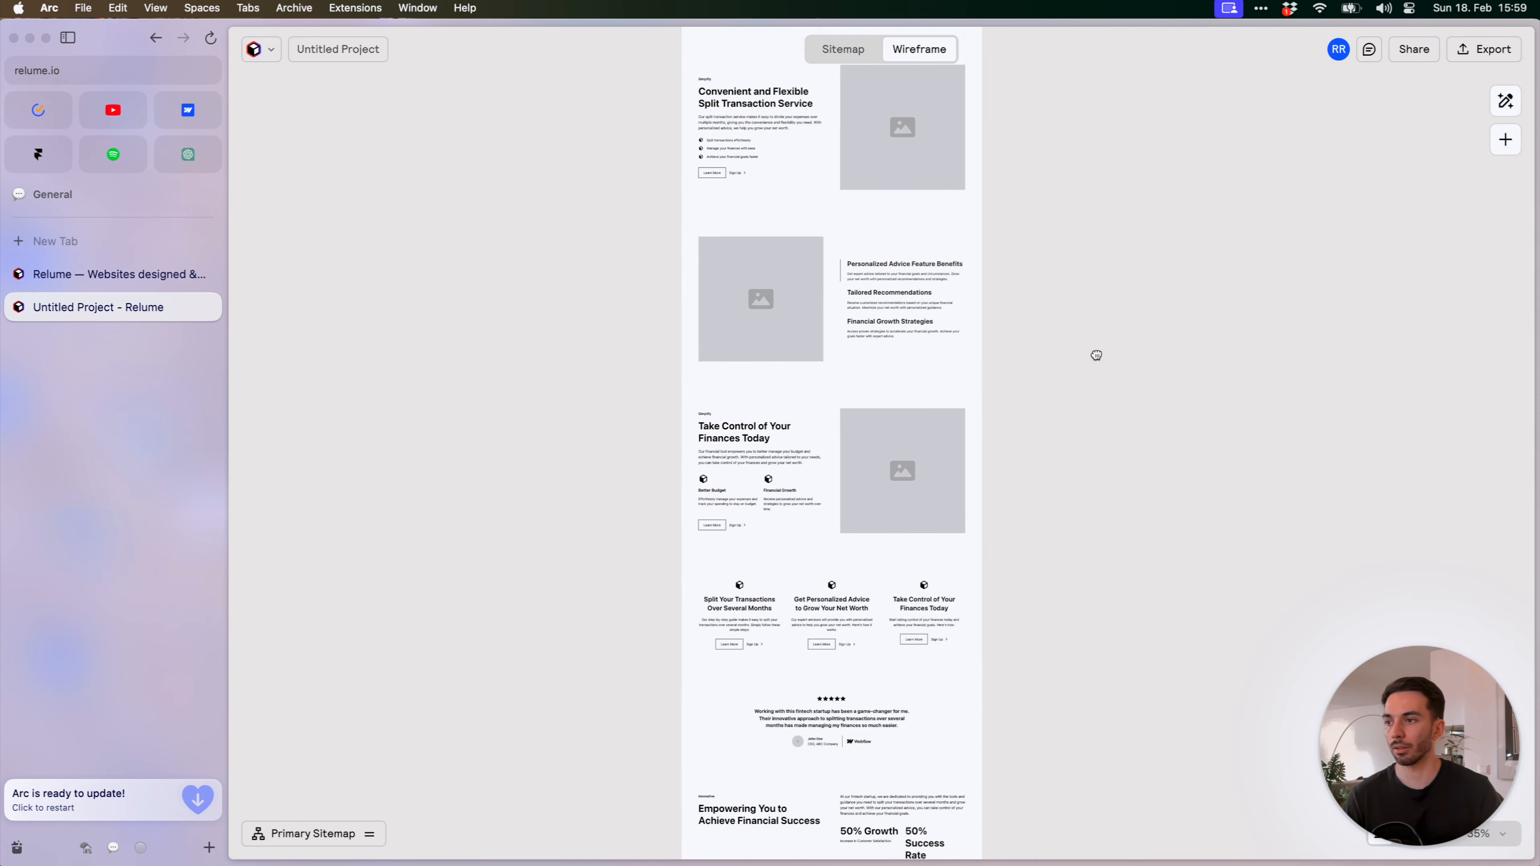
scroll(1043, 480, "up", 10)
scroll(919, 373, "up", 6)
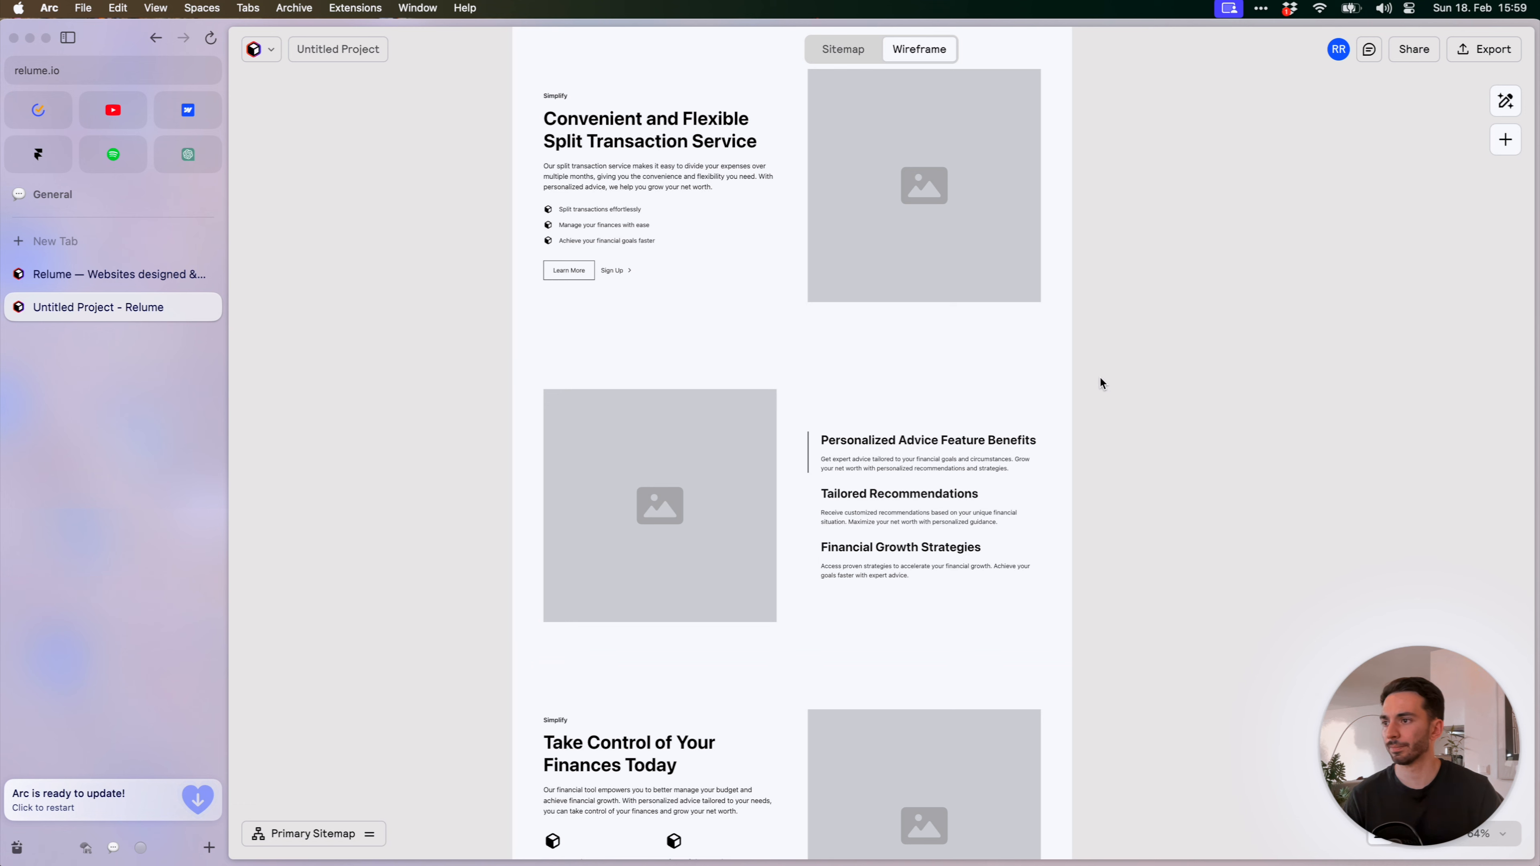
Preview tab 2 of the Personalized Advice Feature Benefits section and switch back to tab 1
left_click(829, 611)
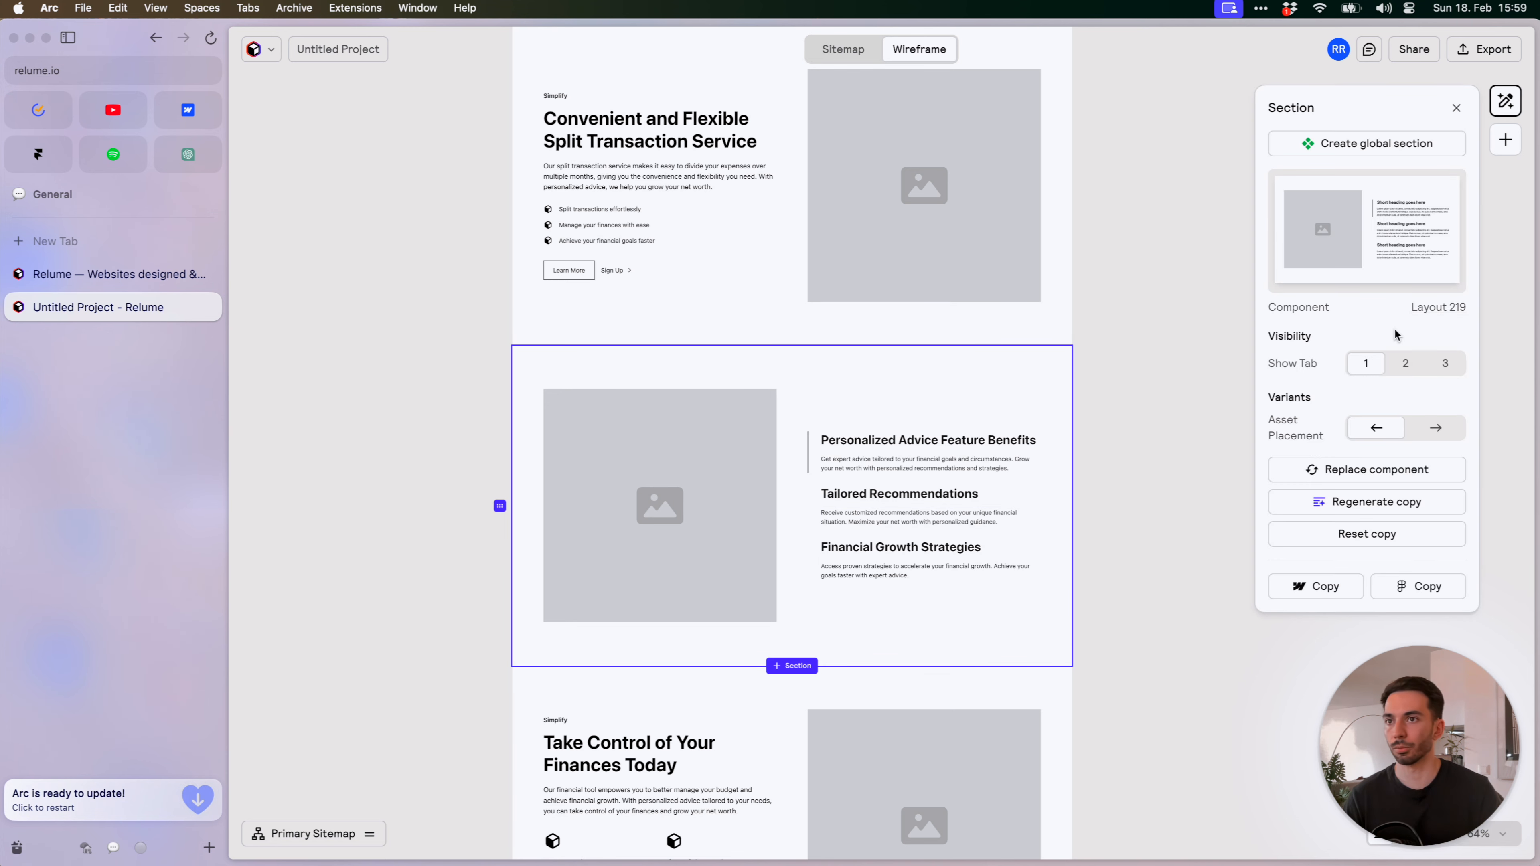
left_click(1406, 363)
left_click(1366, 364)
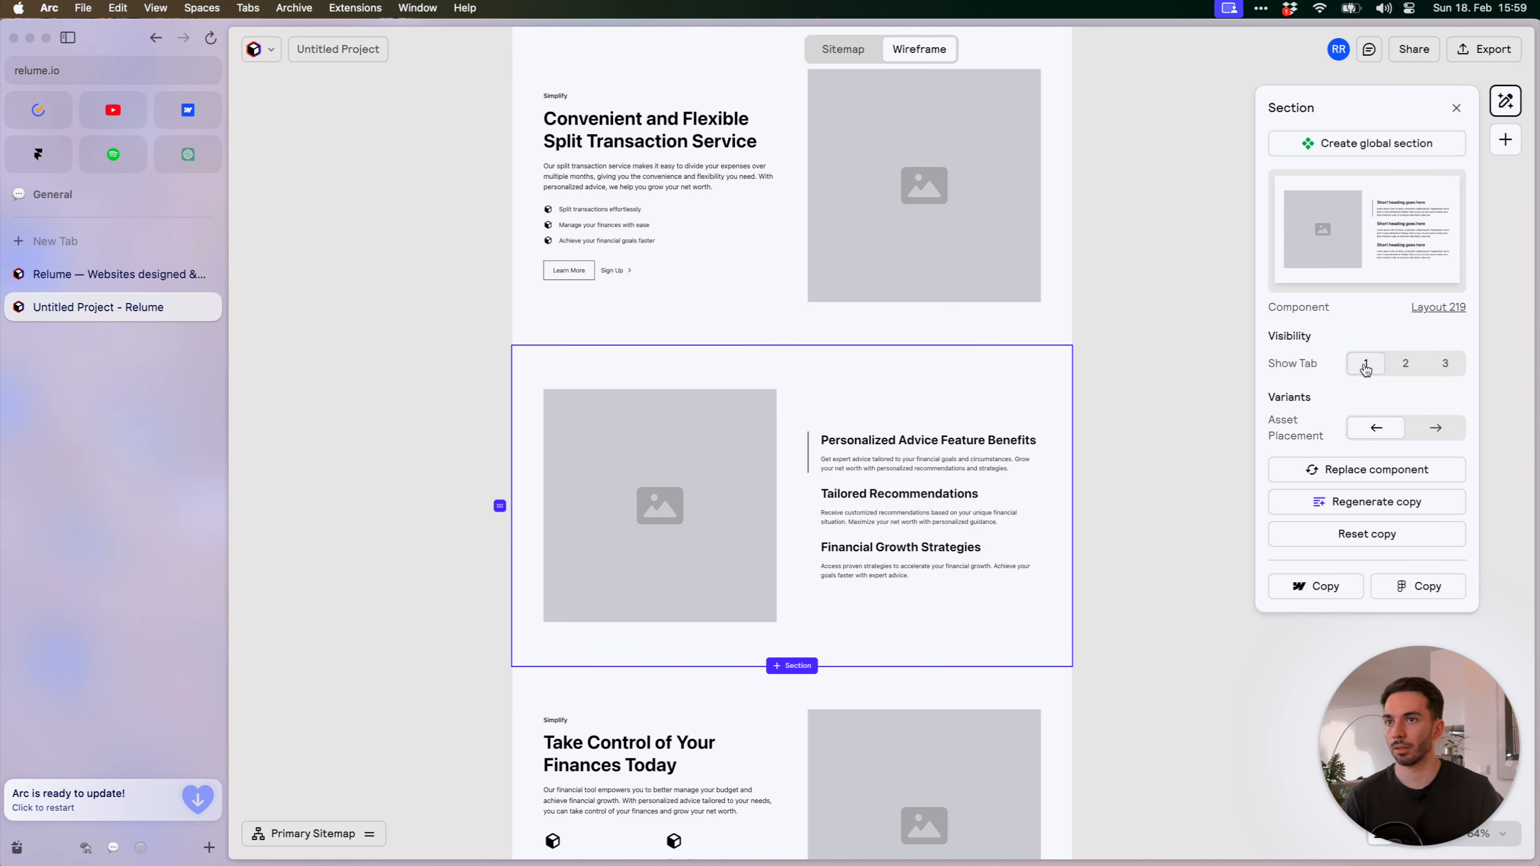
Open the library page of the section's Layout 219 component and examine its preview, details and examples
left_click(1437, 305)
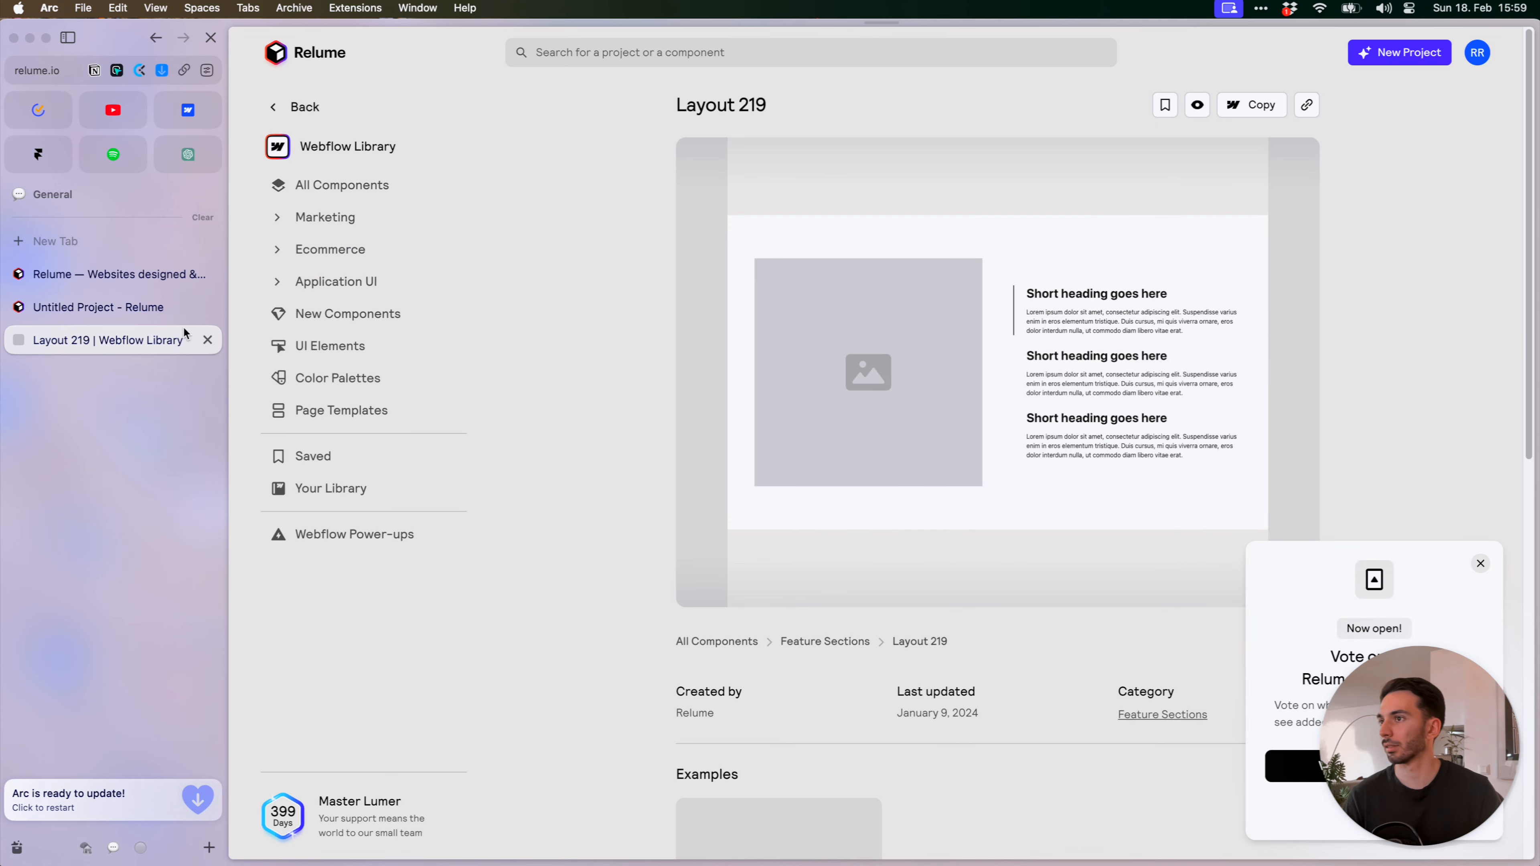
scroll(1374, 406, "down", 10)
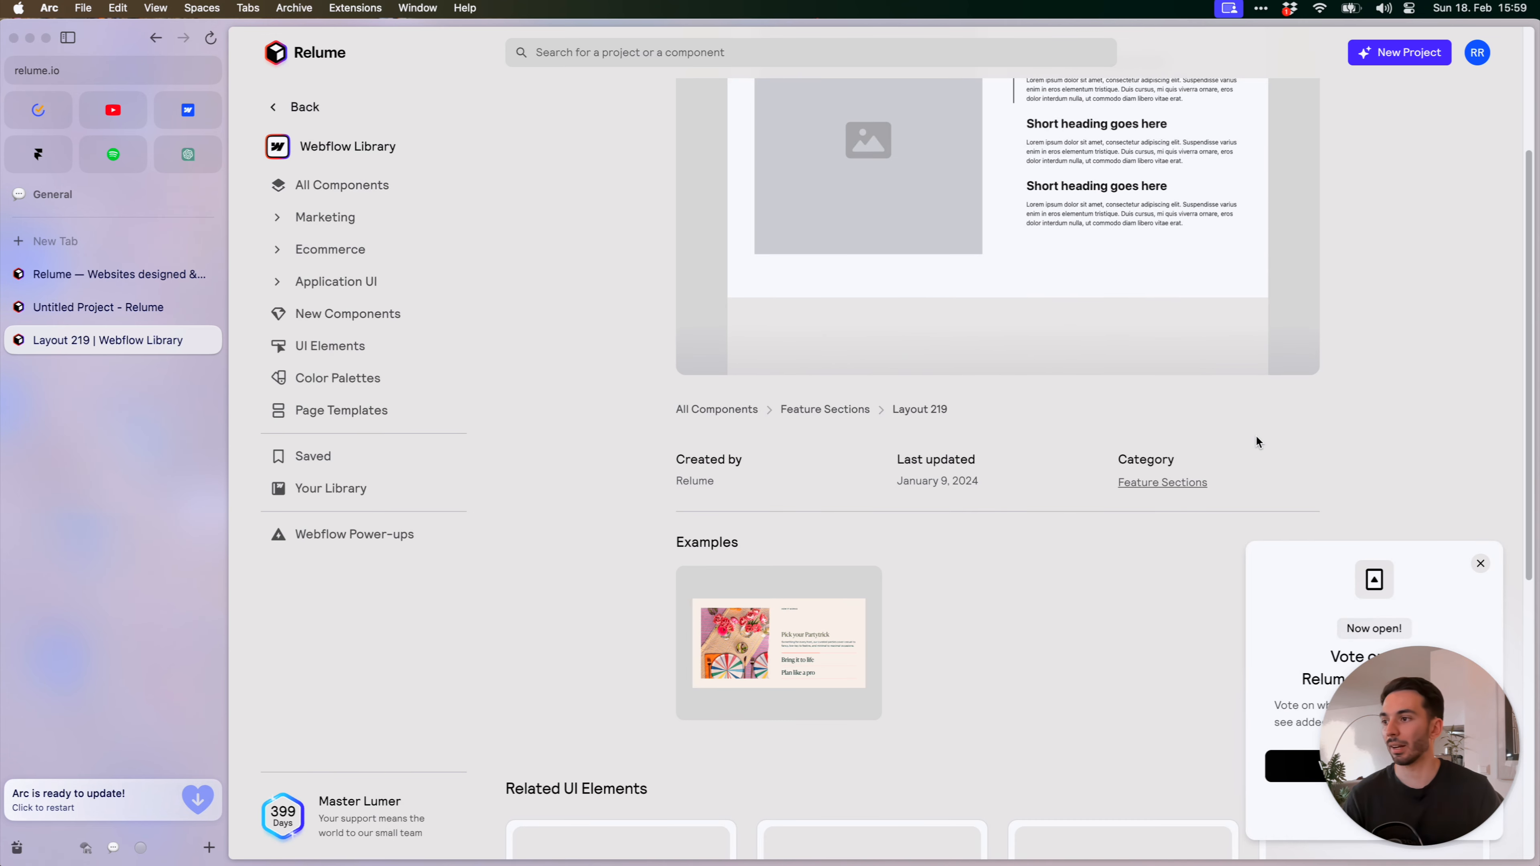
scroll(1085, 507, "up", 8)
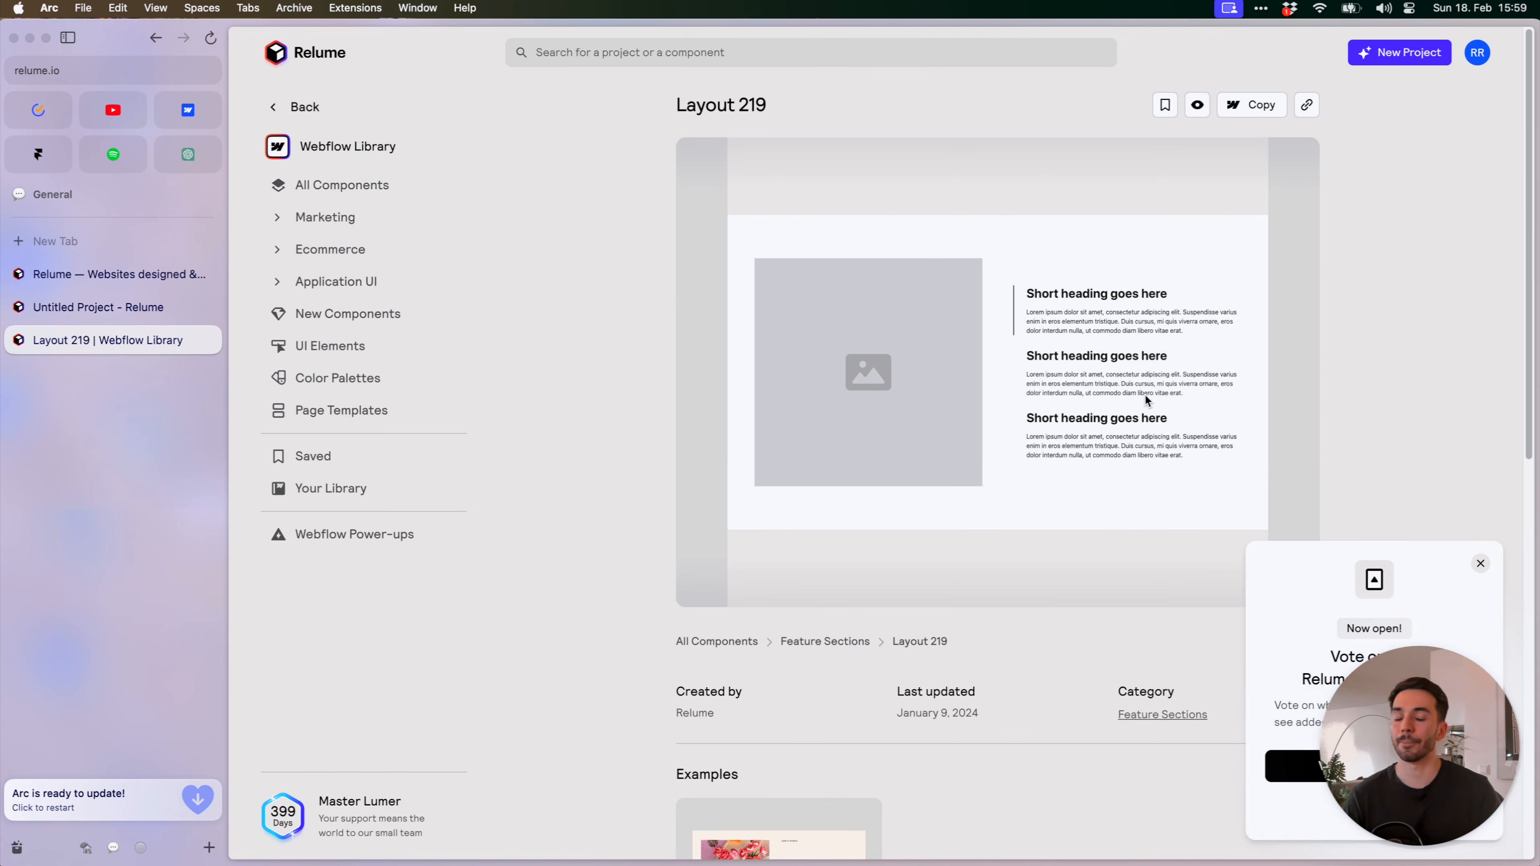
left_click(792, 59)
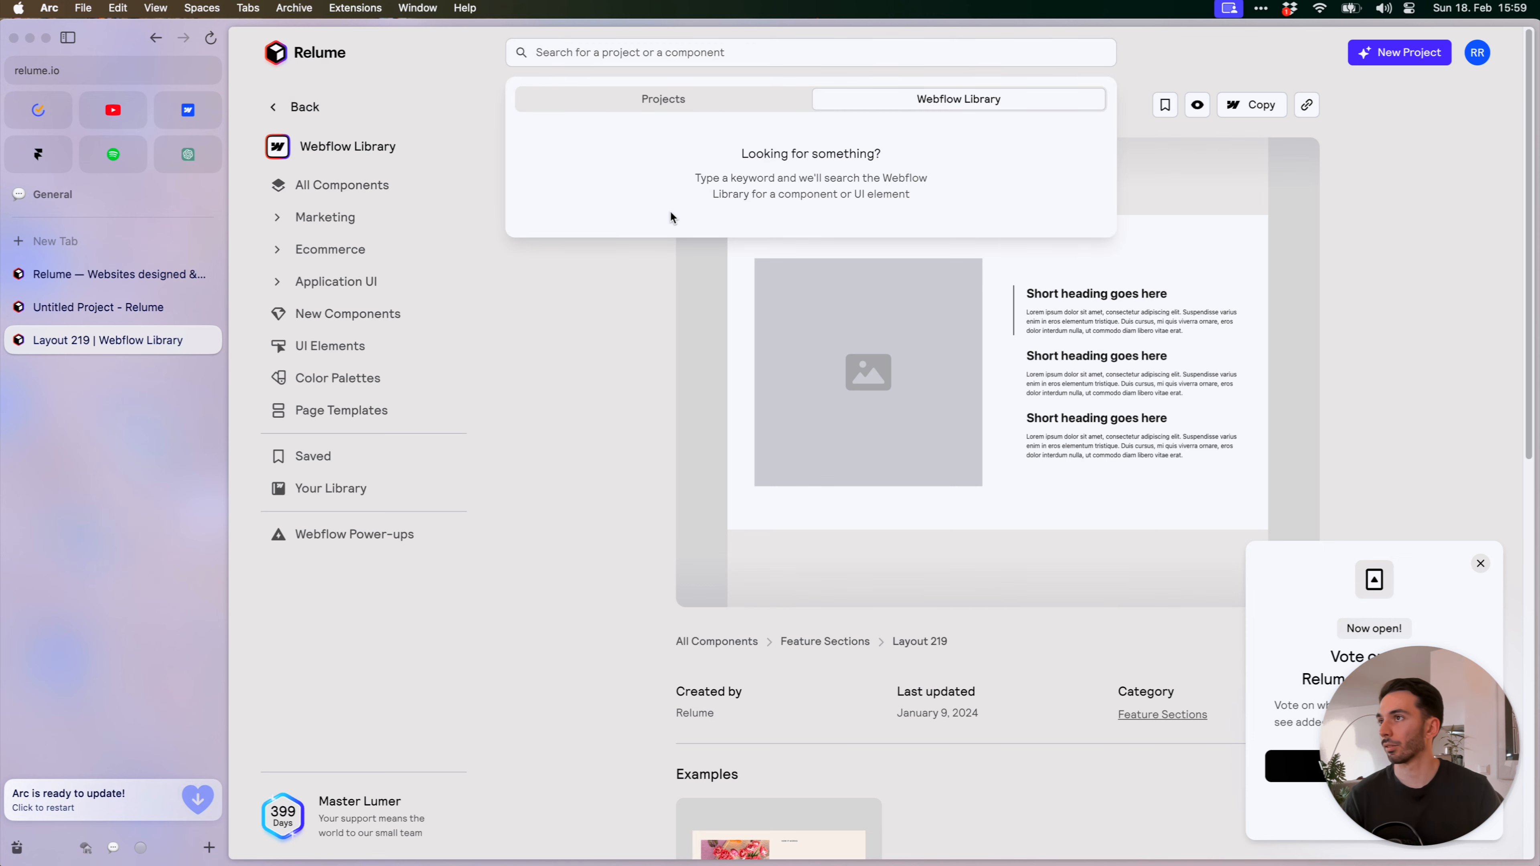
left_click(597, 317)
Filter the Webflow Library's full component list to Uncommon components and browse its banner, CTA, gallery and header layouts
left_click(337, 186)
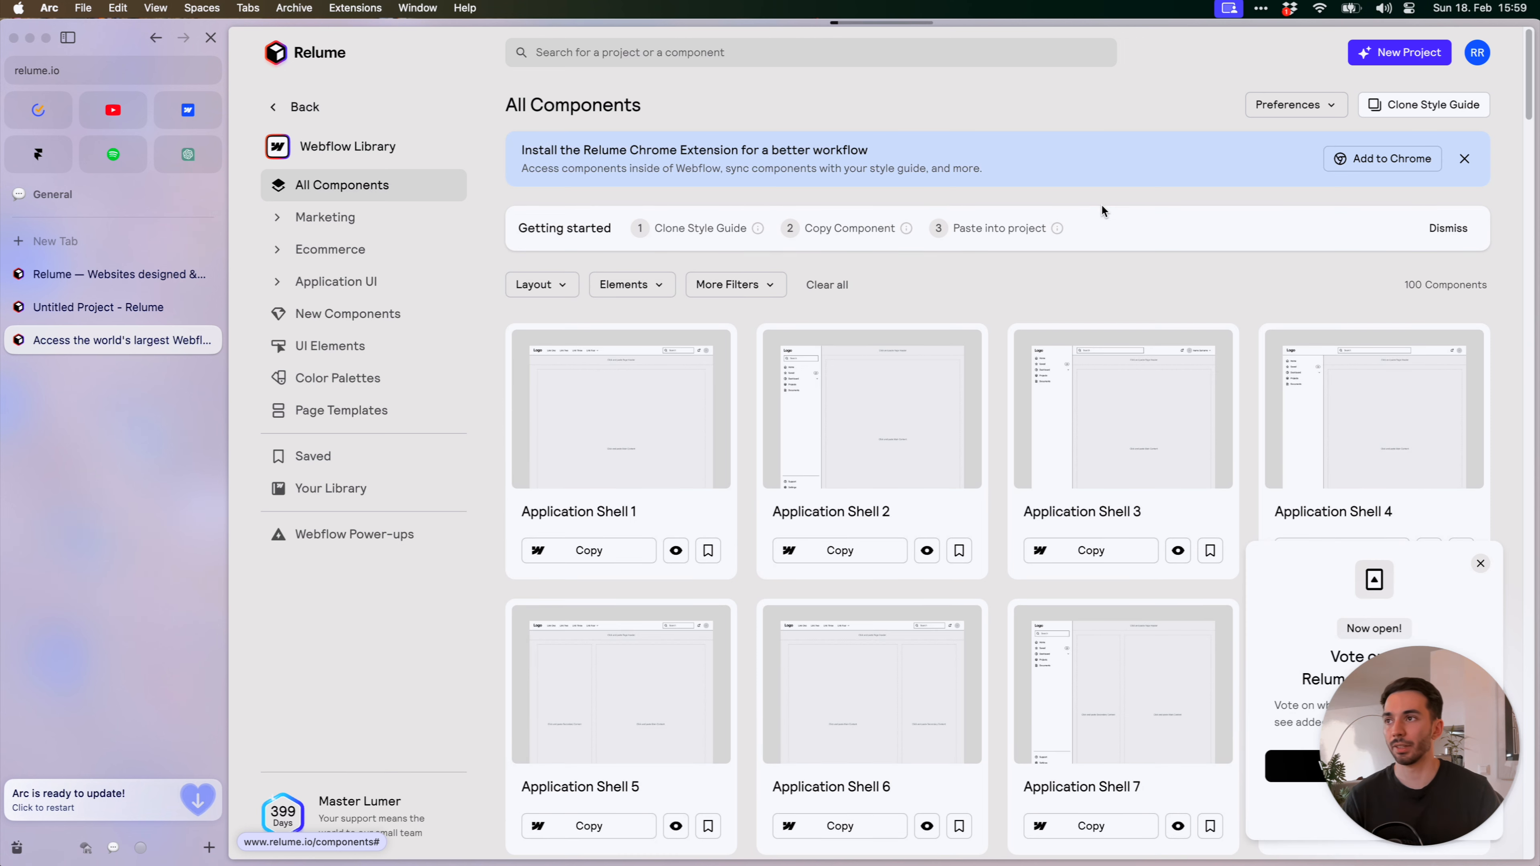
left_click(758, 283)
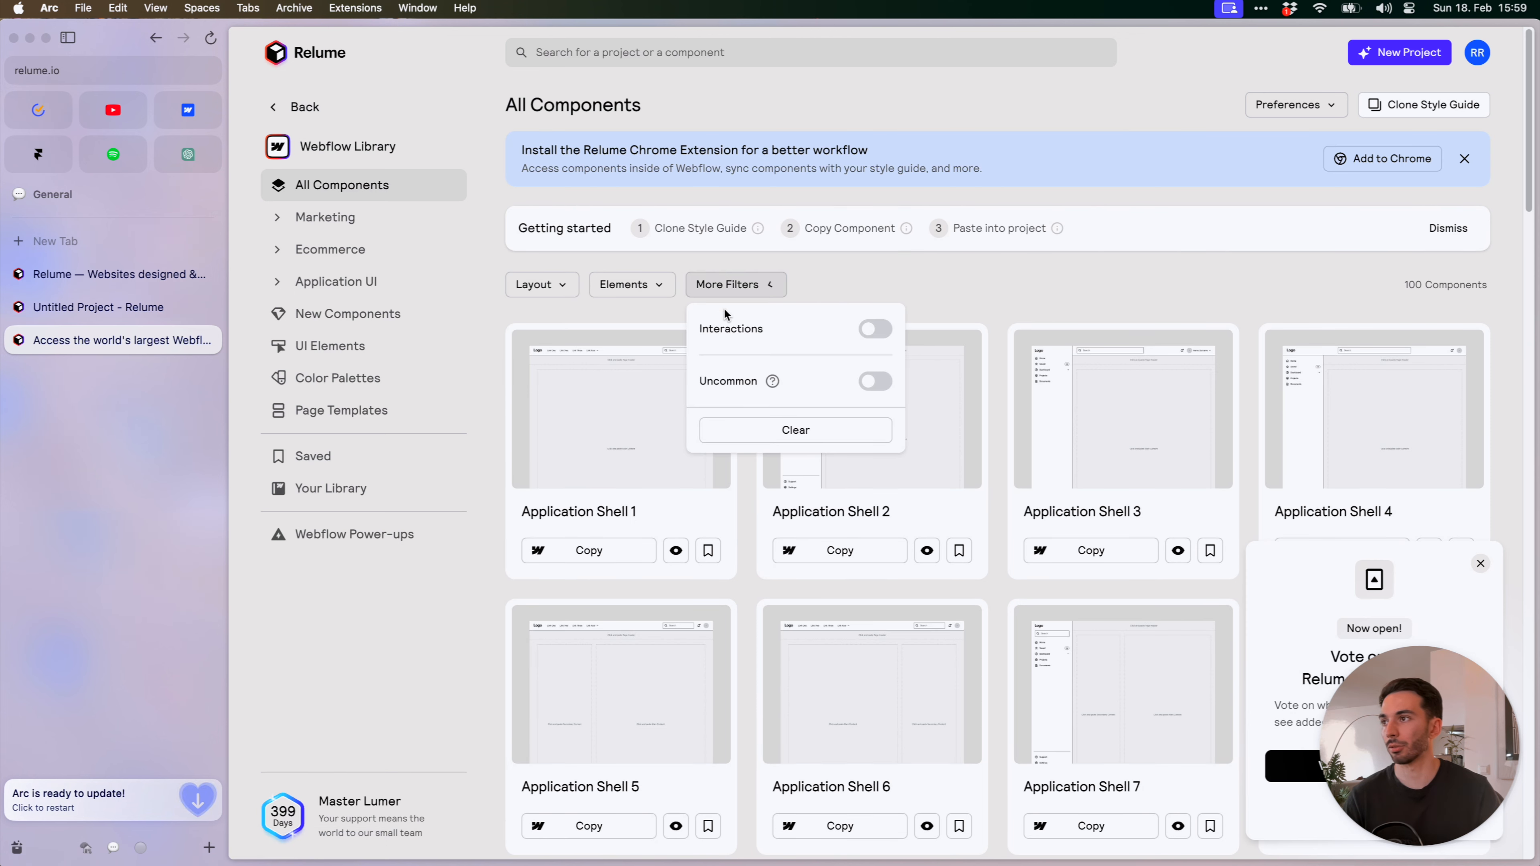
left_click(734, 293)
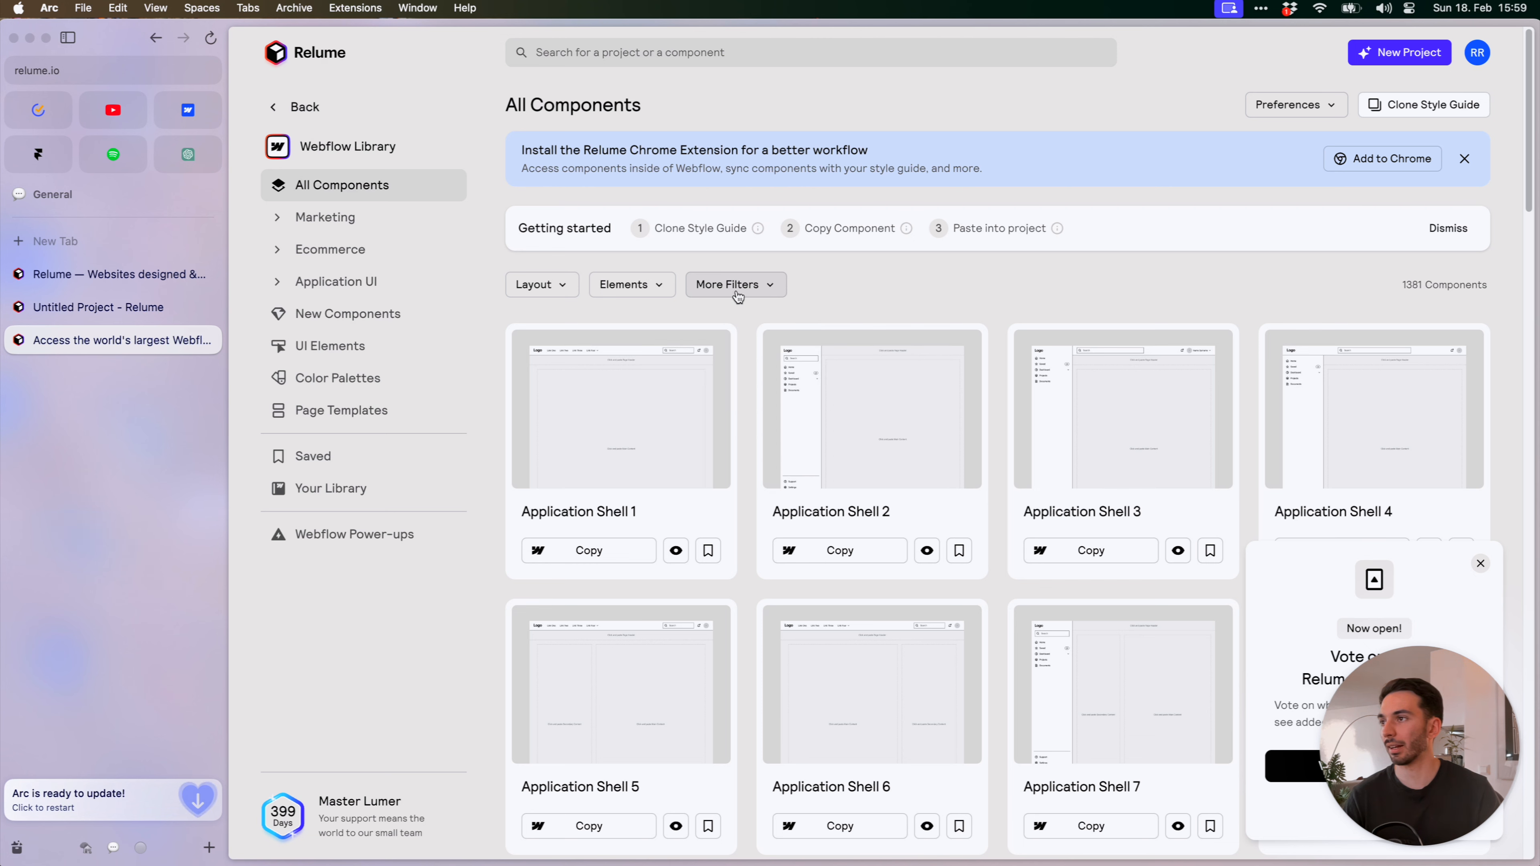
left_click(744, 296)
left_click(872, 382)
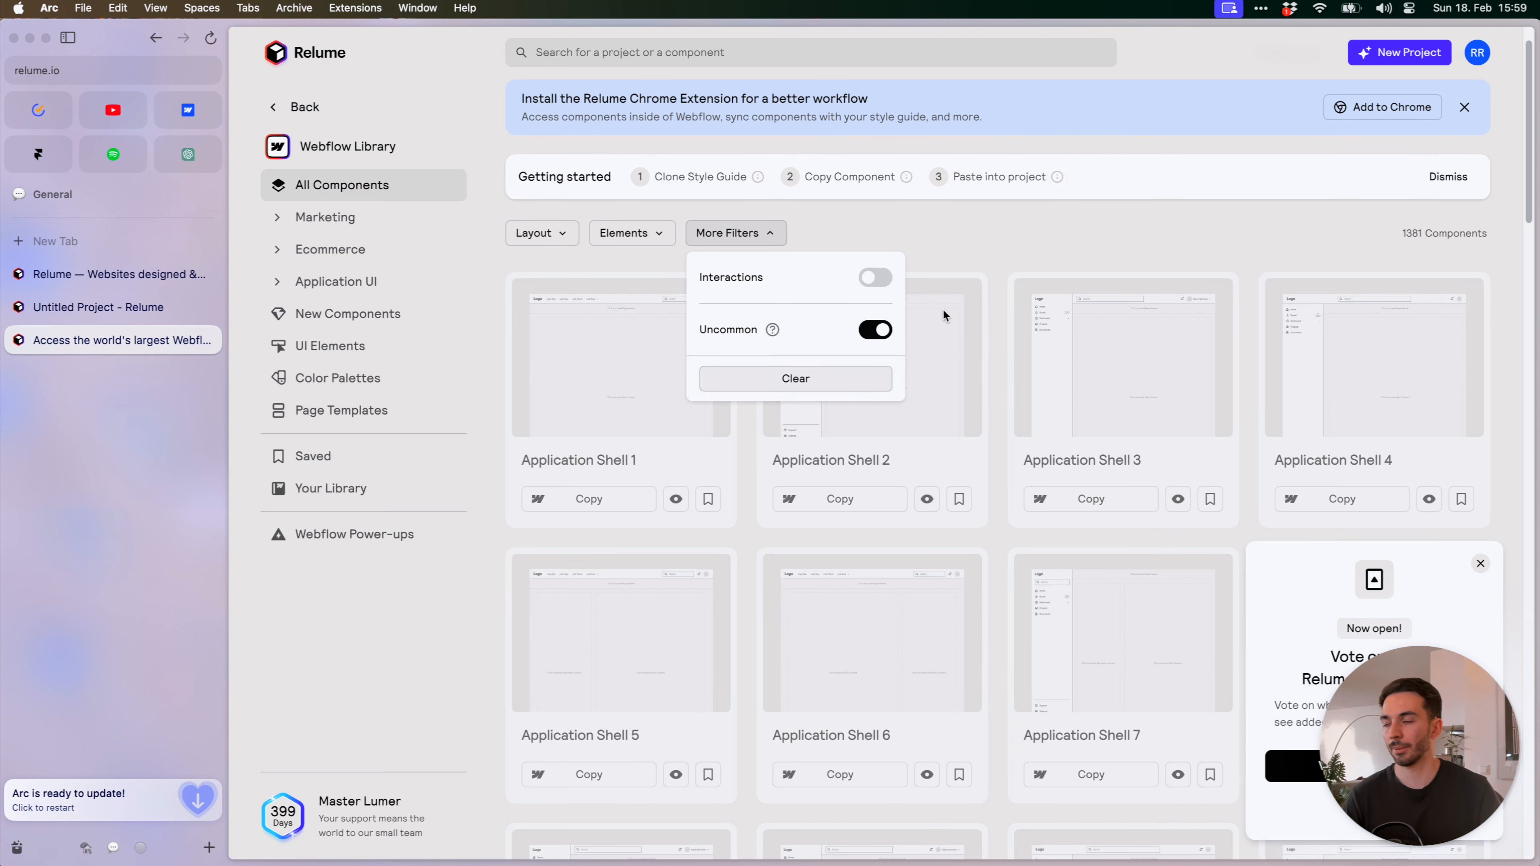
left_click(1044, 238)
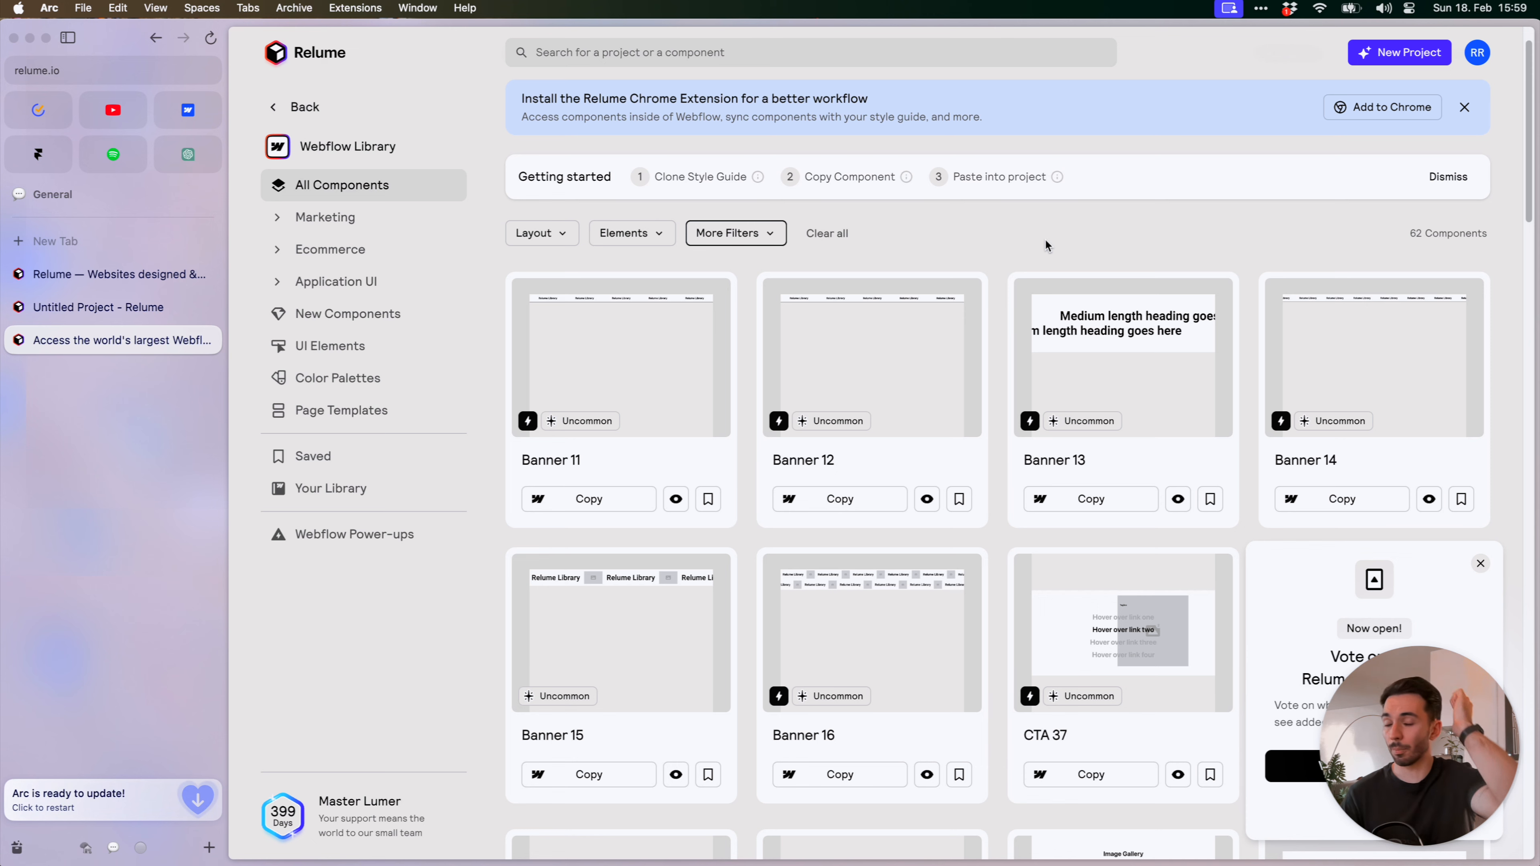
scroll(1062, 235, "down", 3)
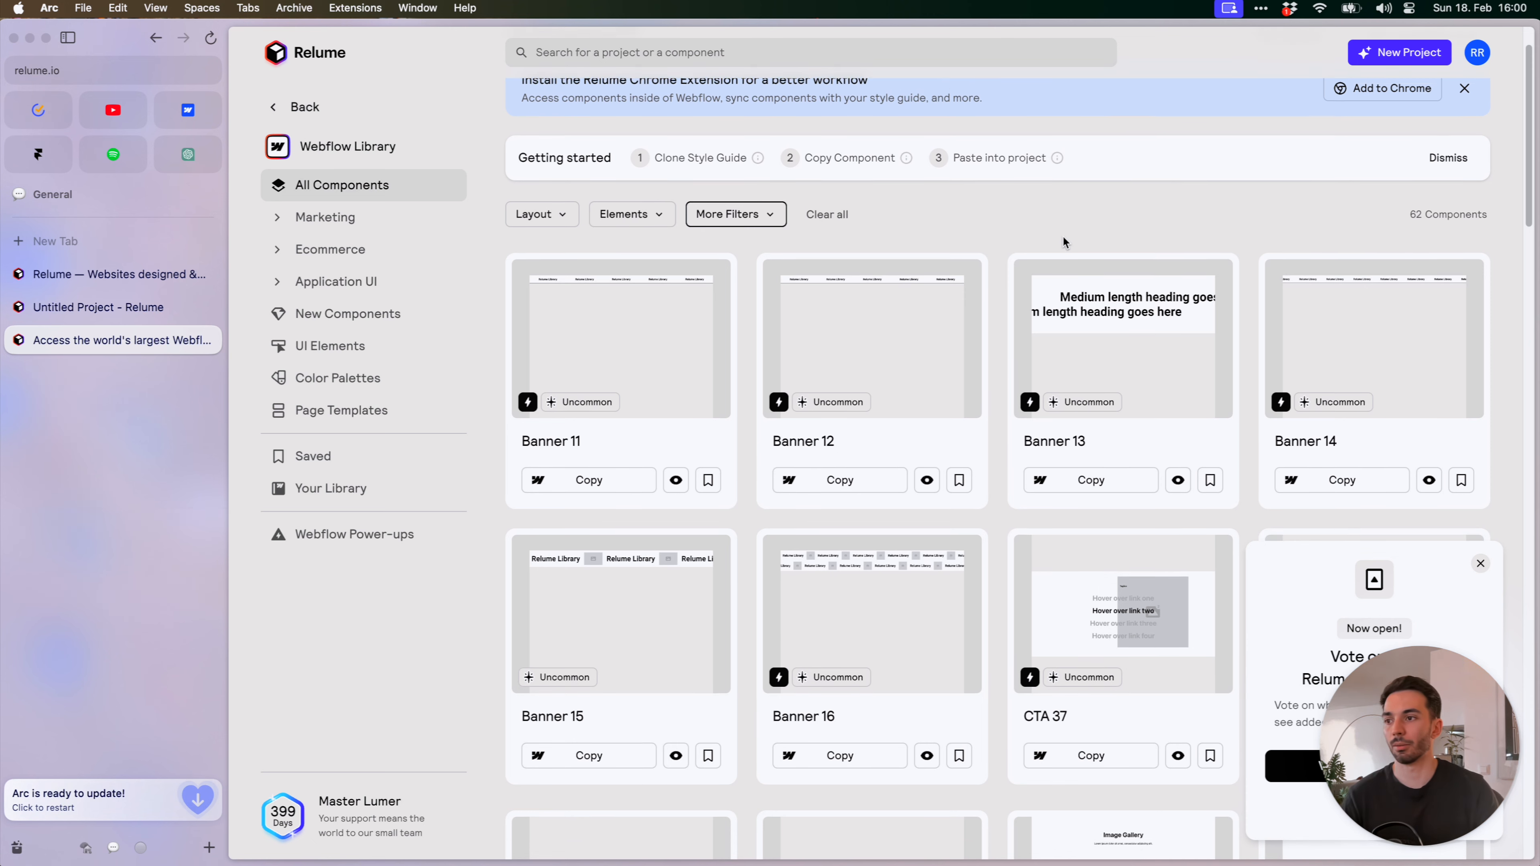
scroll(1310, 243, "down", 9)
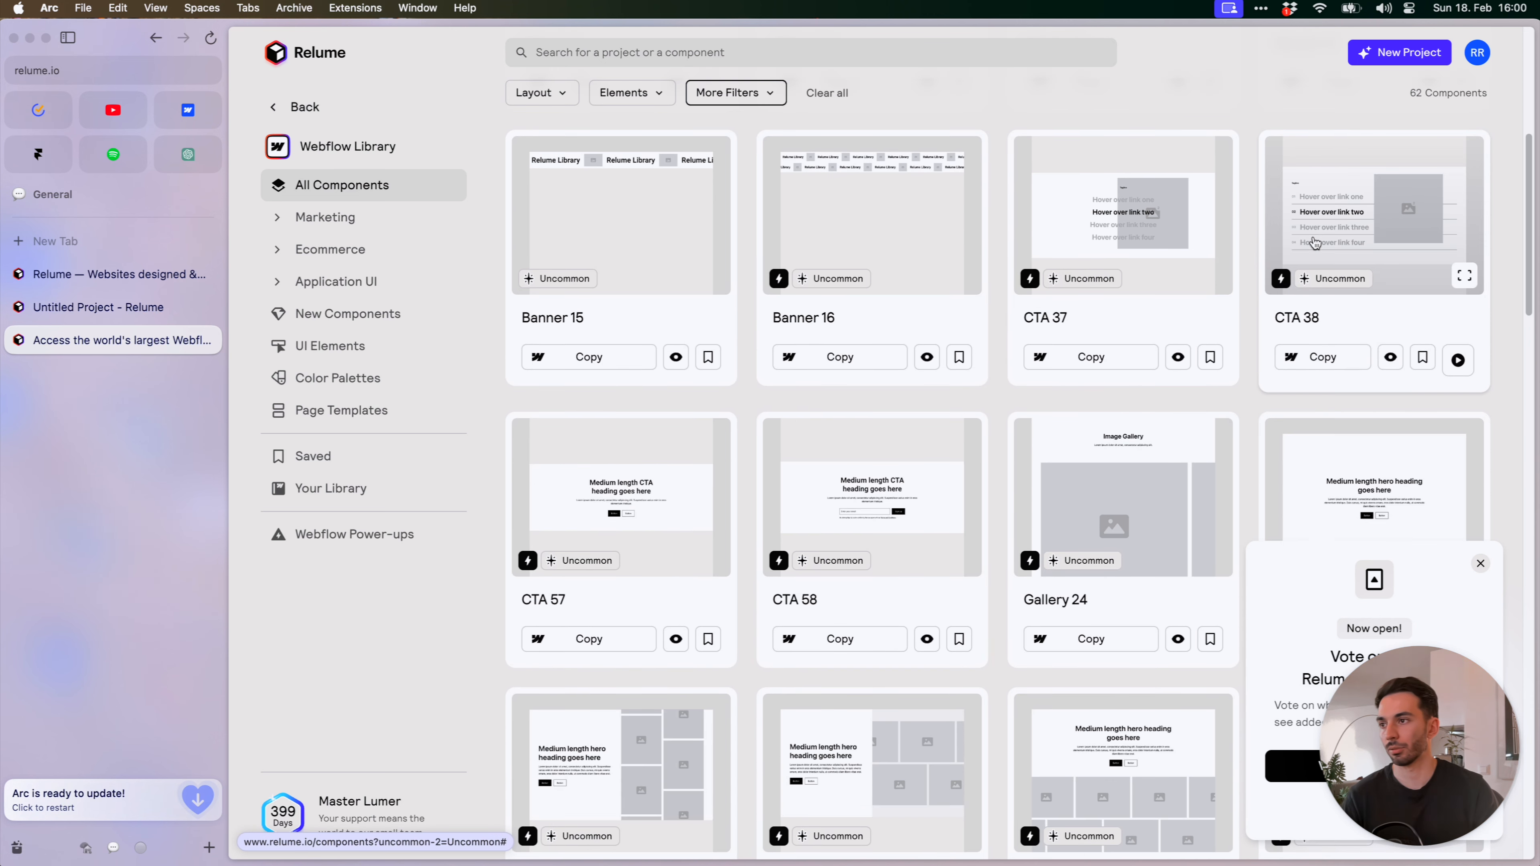
scroll(1316, 241, "down", 2)
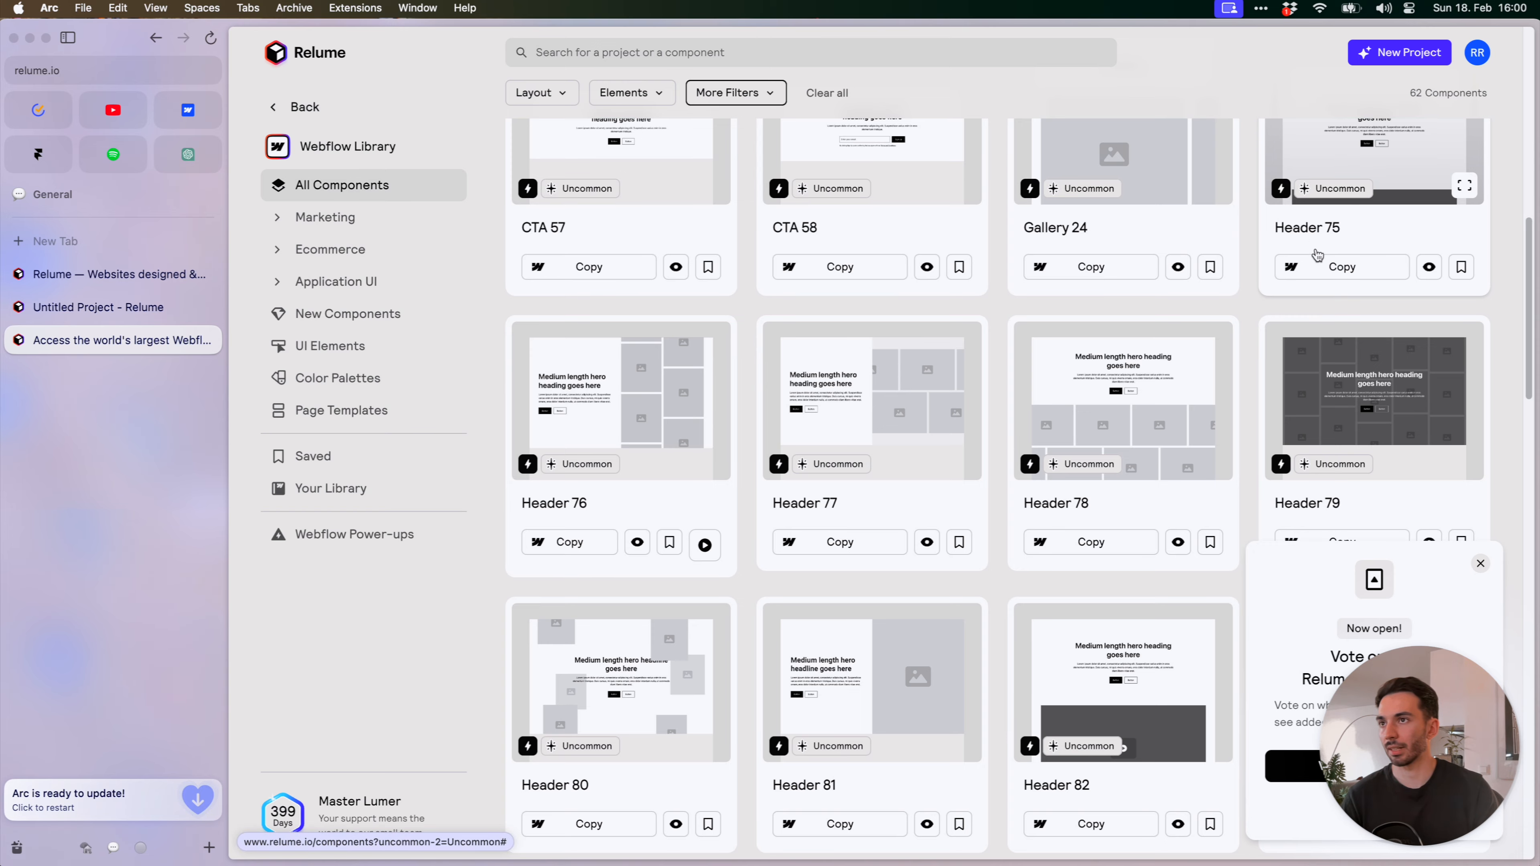
Compare the Uncommon header layouts from Header 75 through Header 104 in the Webflow Library
scroll(1316, 241, "up", 4)
scroll(1317, 249, "down", 6)
scroll(1317, 255, "down", 3)
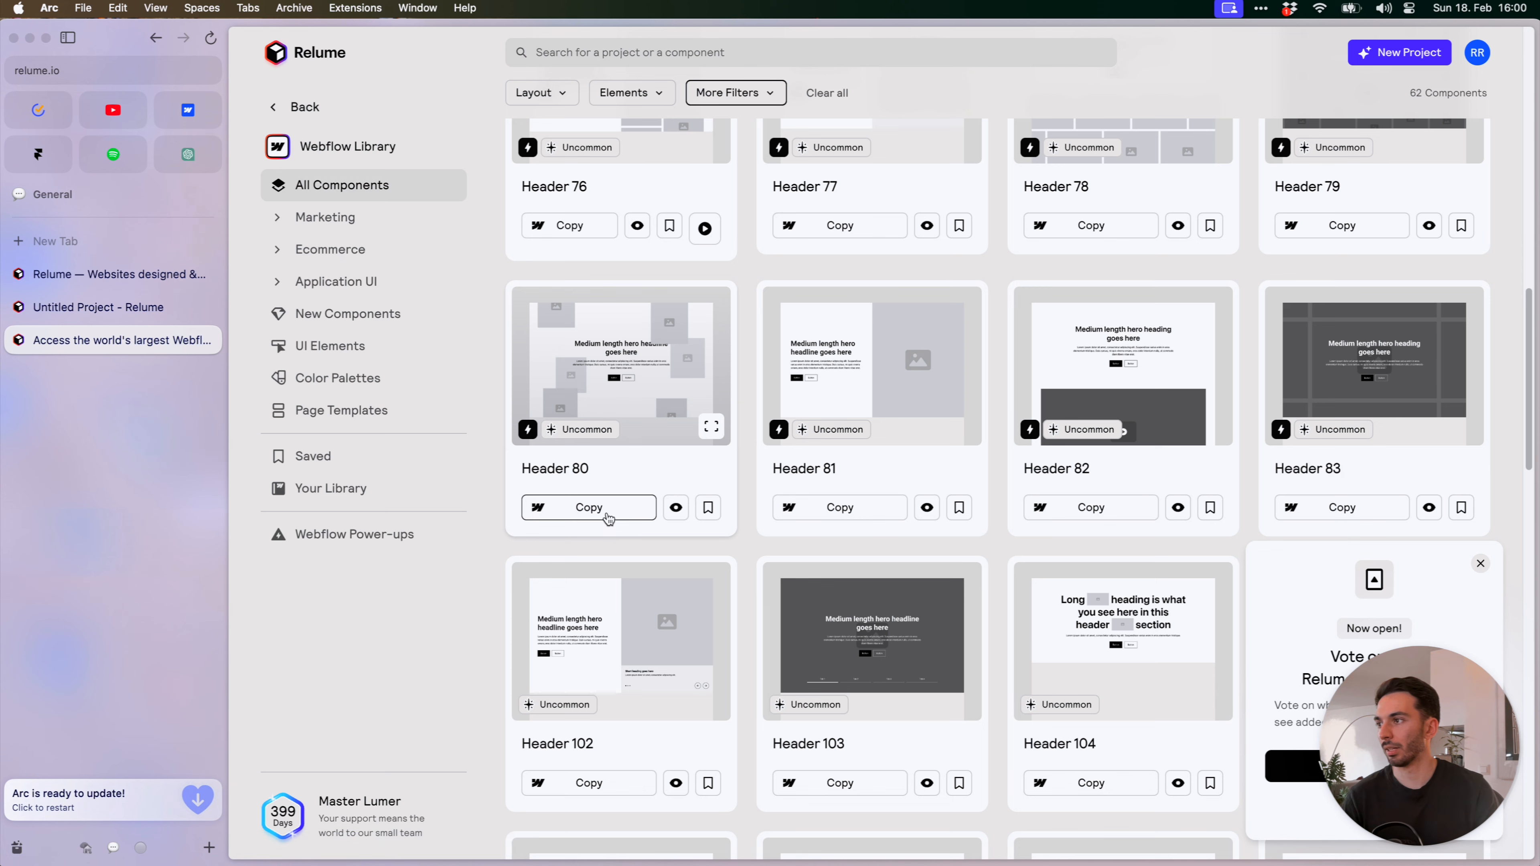
scroll(617, 511, "up", 1)
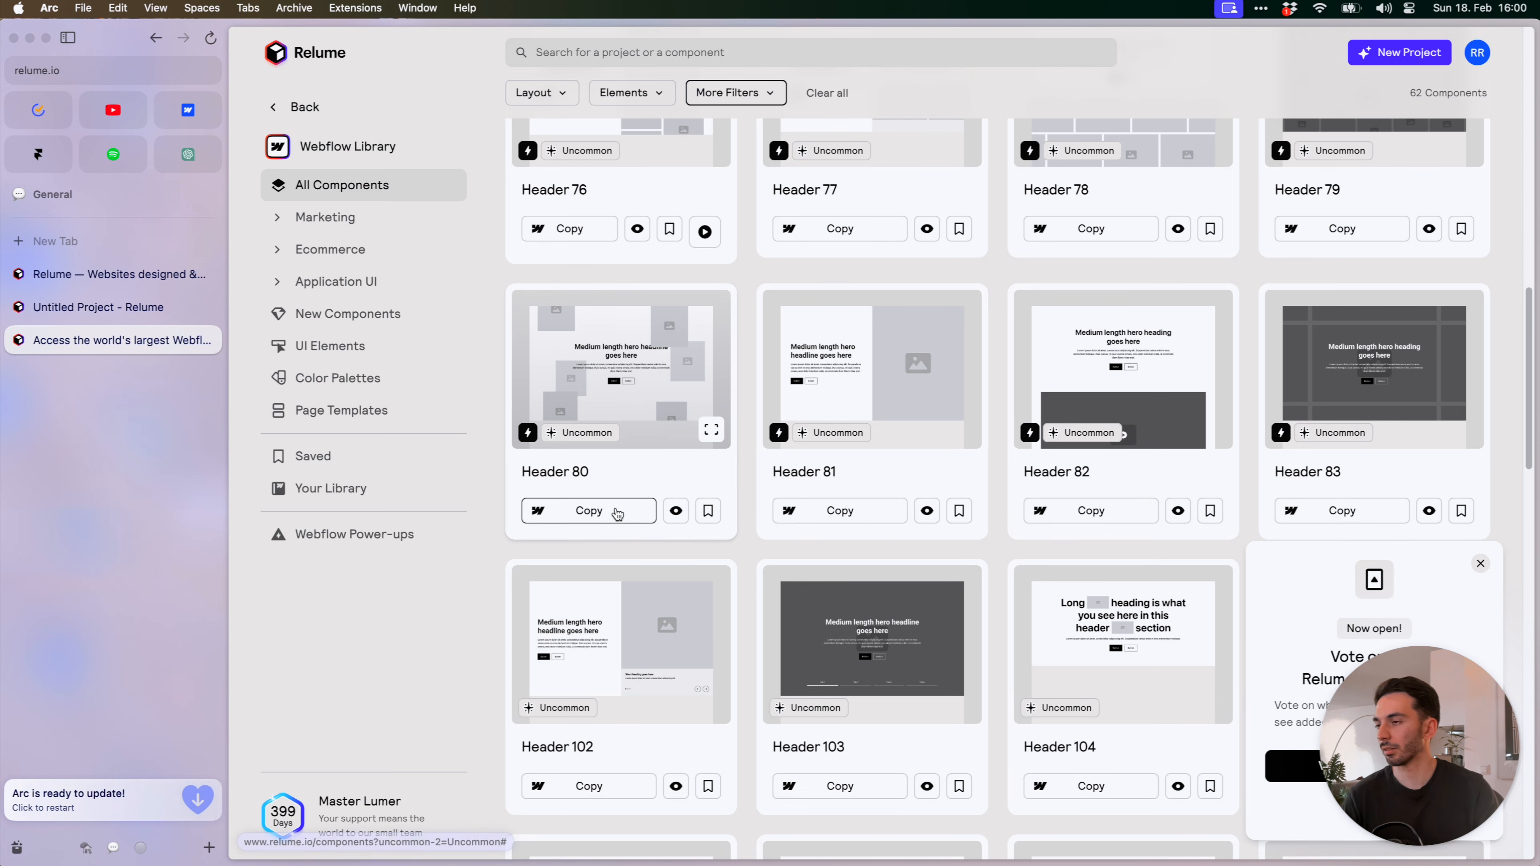
scroll(487, 573, "up", 12)
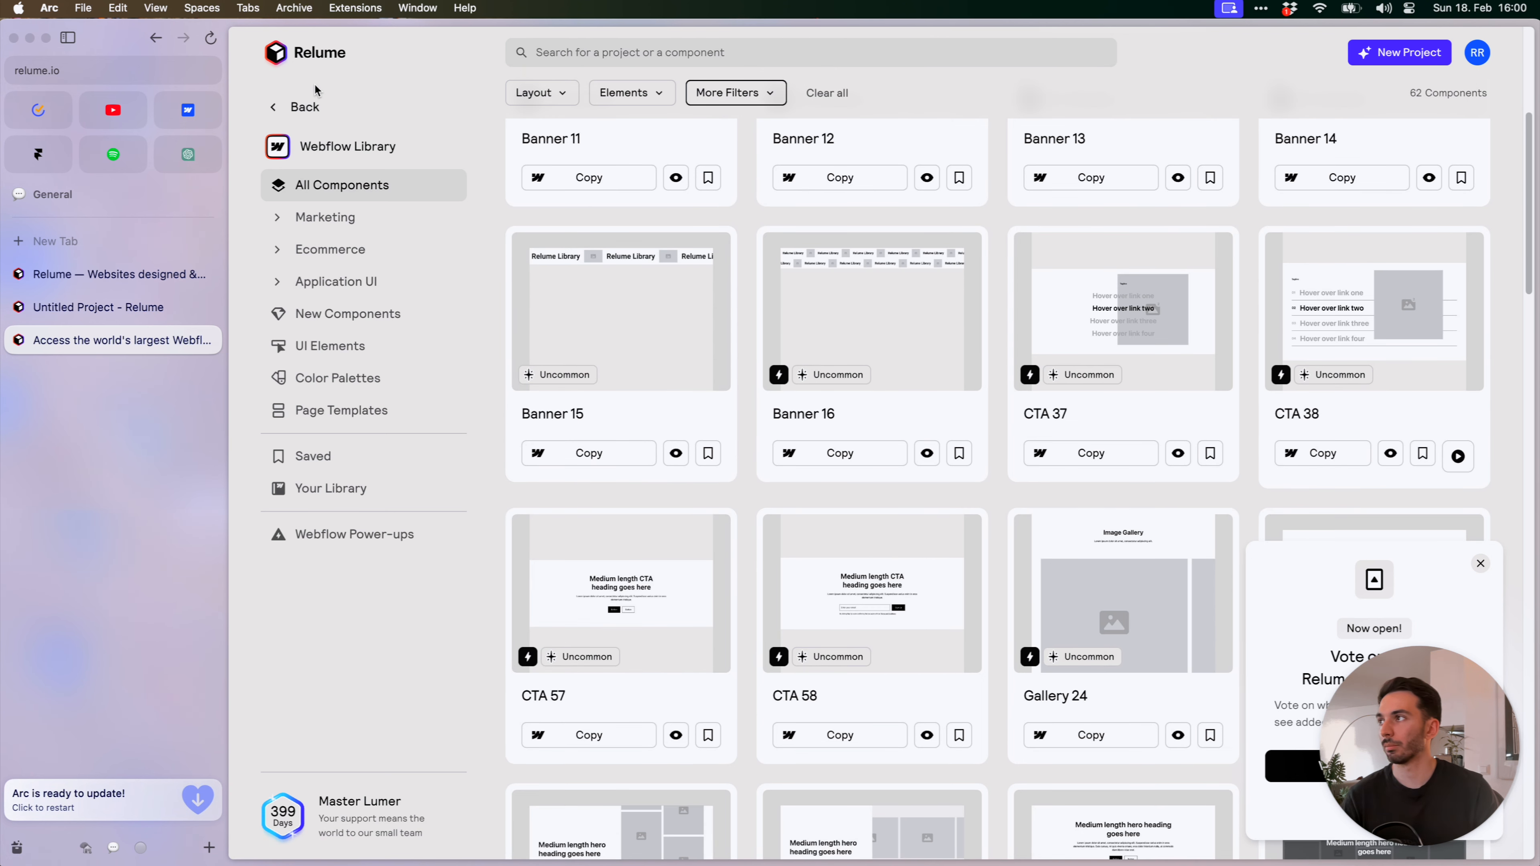
Return to the wireframe project and replace the Home hero section's component with Header 80
left_click(156, 38)
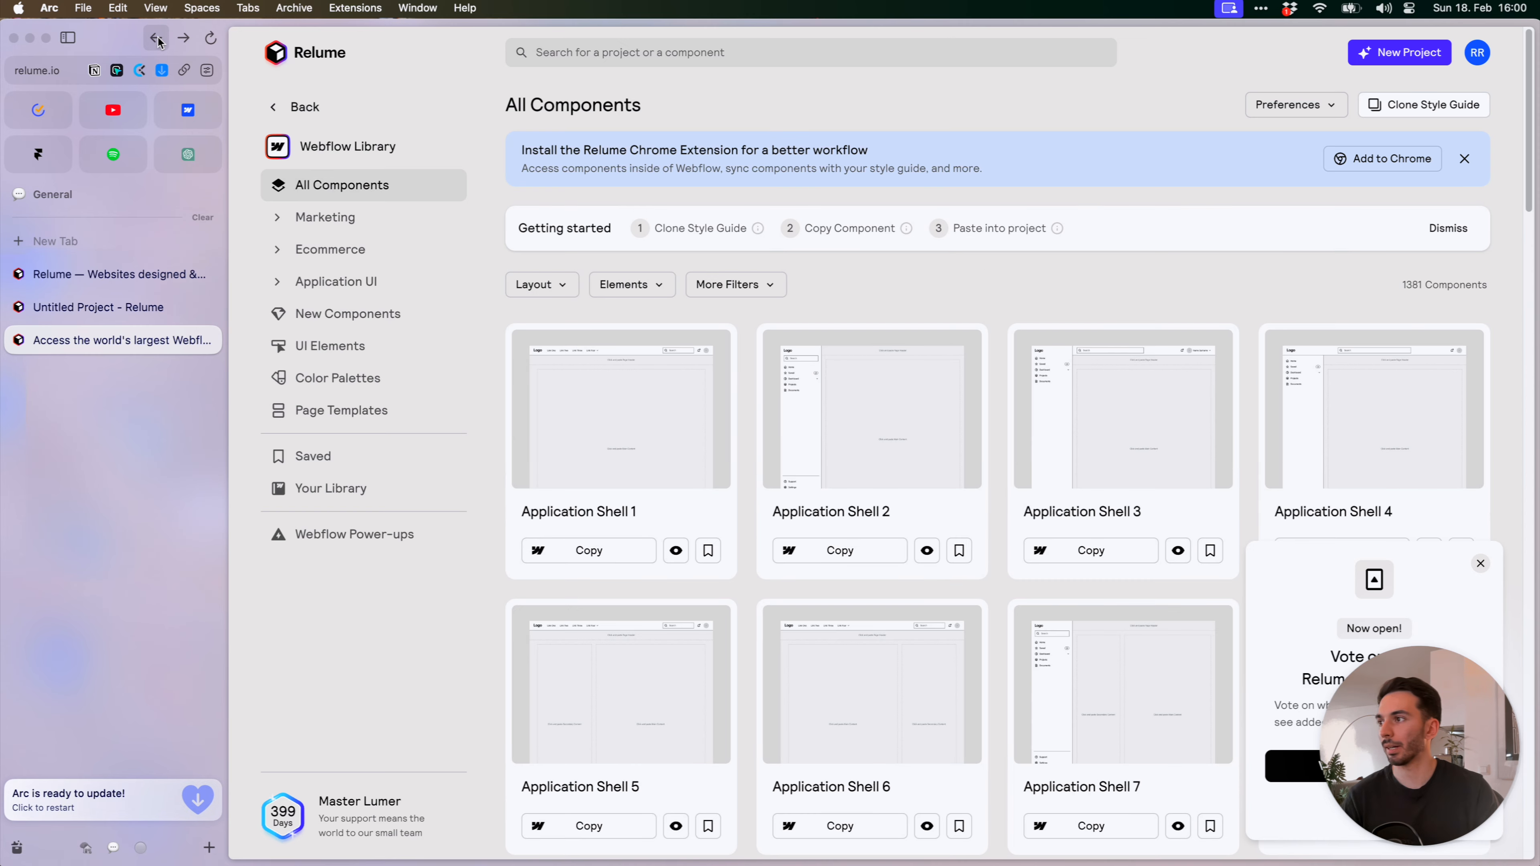
left_click(156, 38)
left_click(157, 39)
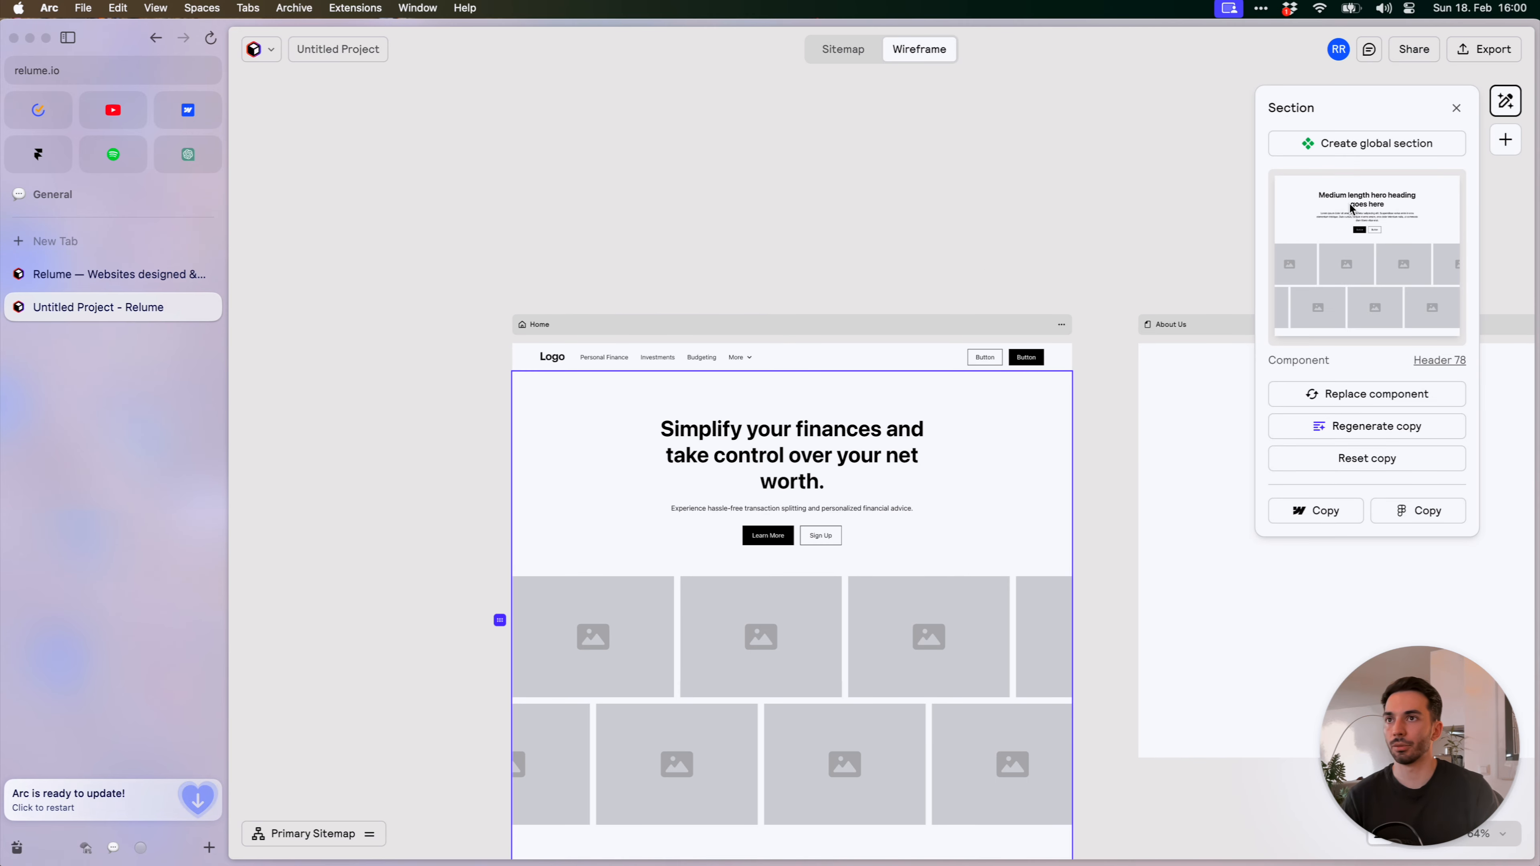
left_click(1389, 396)
type("header 80")
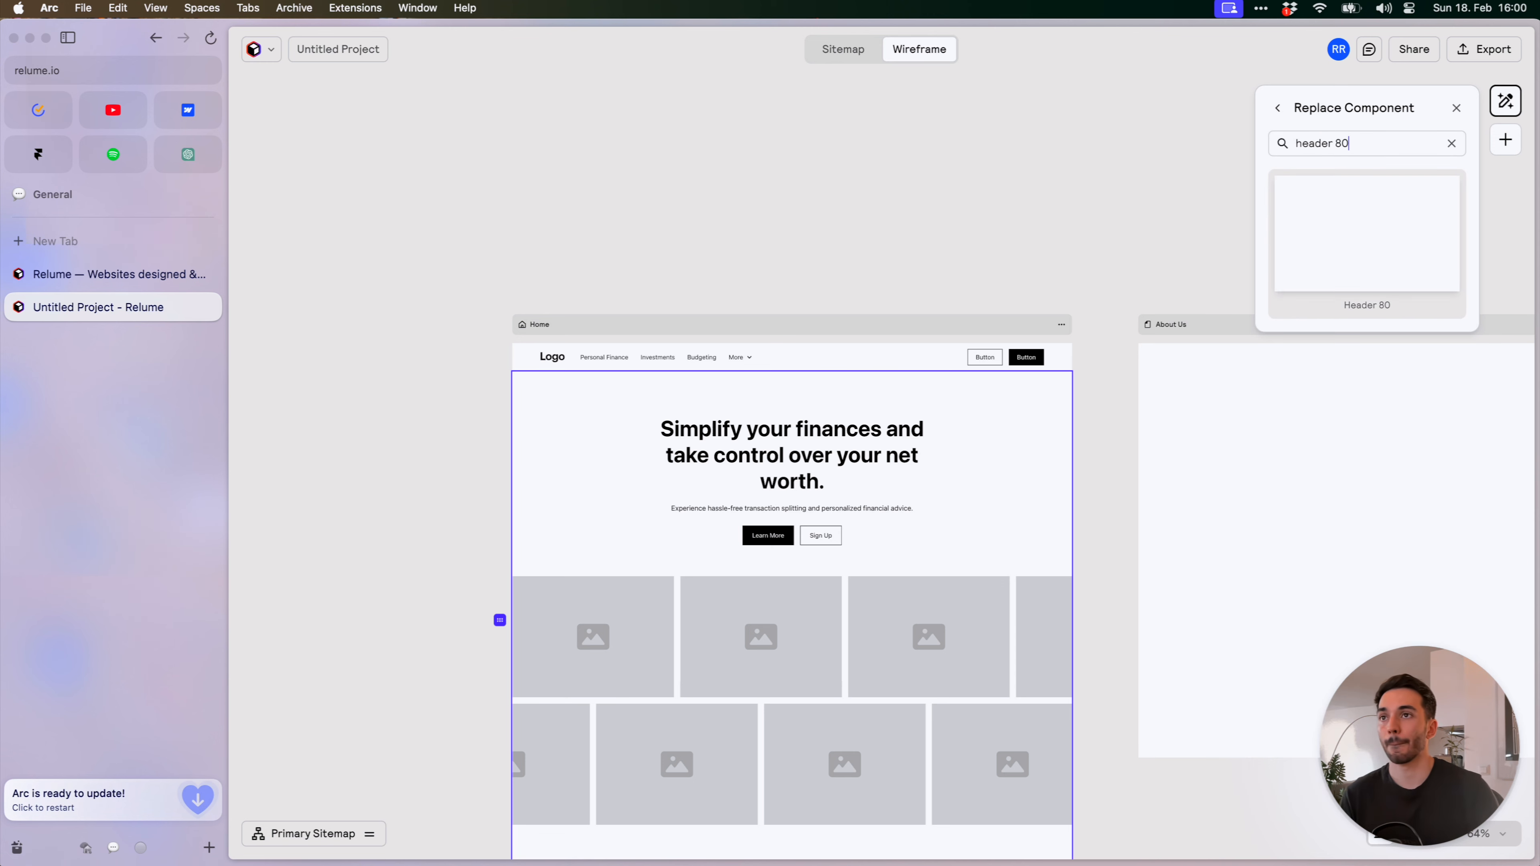
left_click(1411, 217)
left_click(1124, 207)
Replace the Personalized Advice Feature Benefits section's Layout 219 component with Layout 373 and deselect the section
scroll(1116, 243, "down", 3)
scroll(1058, 470, "down", 7)
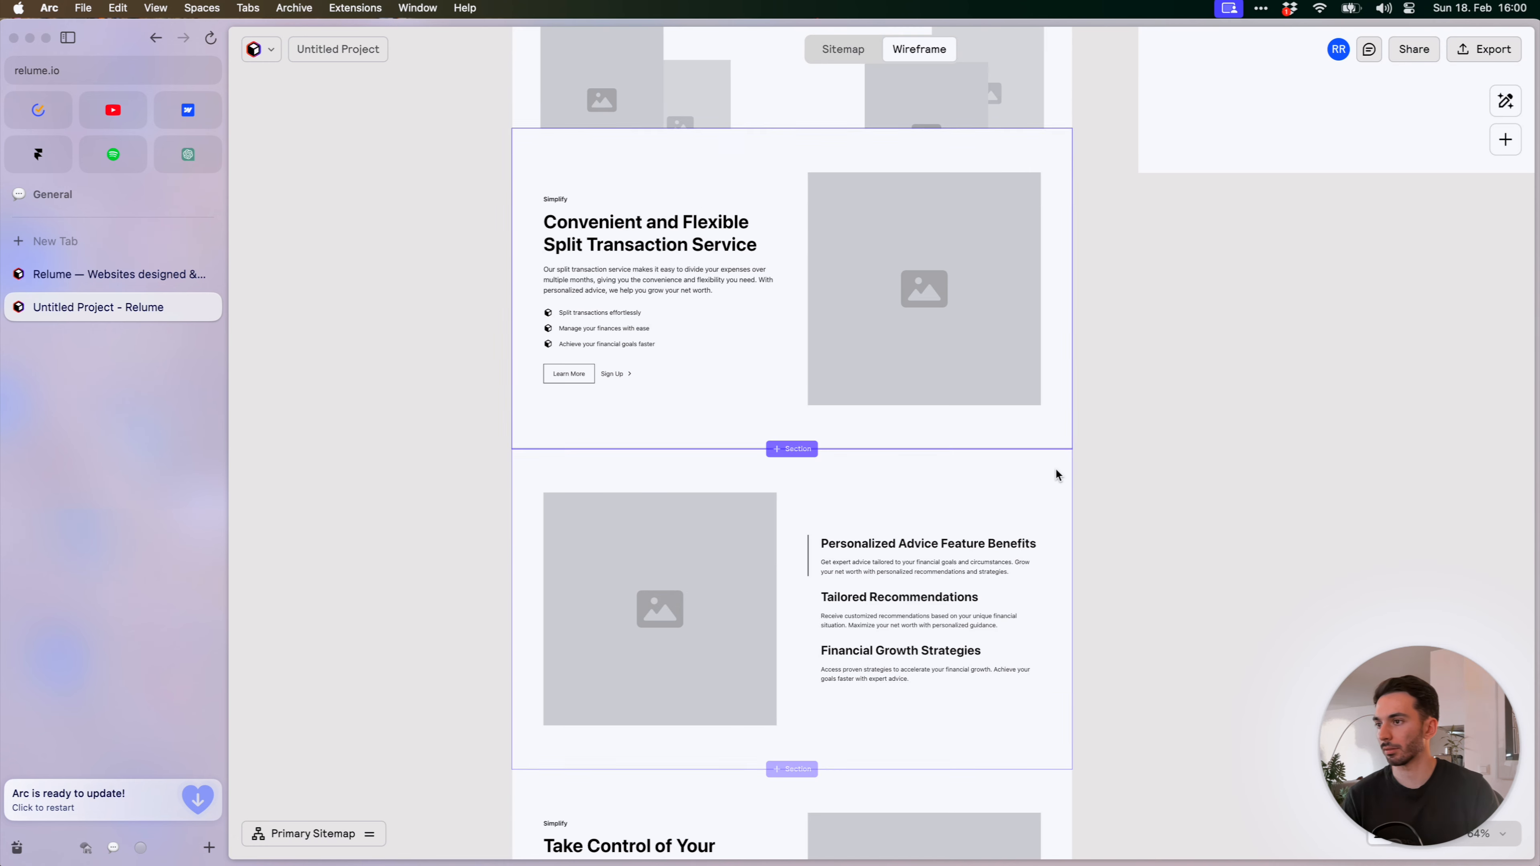
scroll(1056, 475, "down", 2)
left_click(1059, 469)
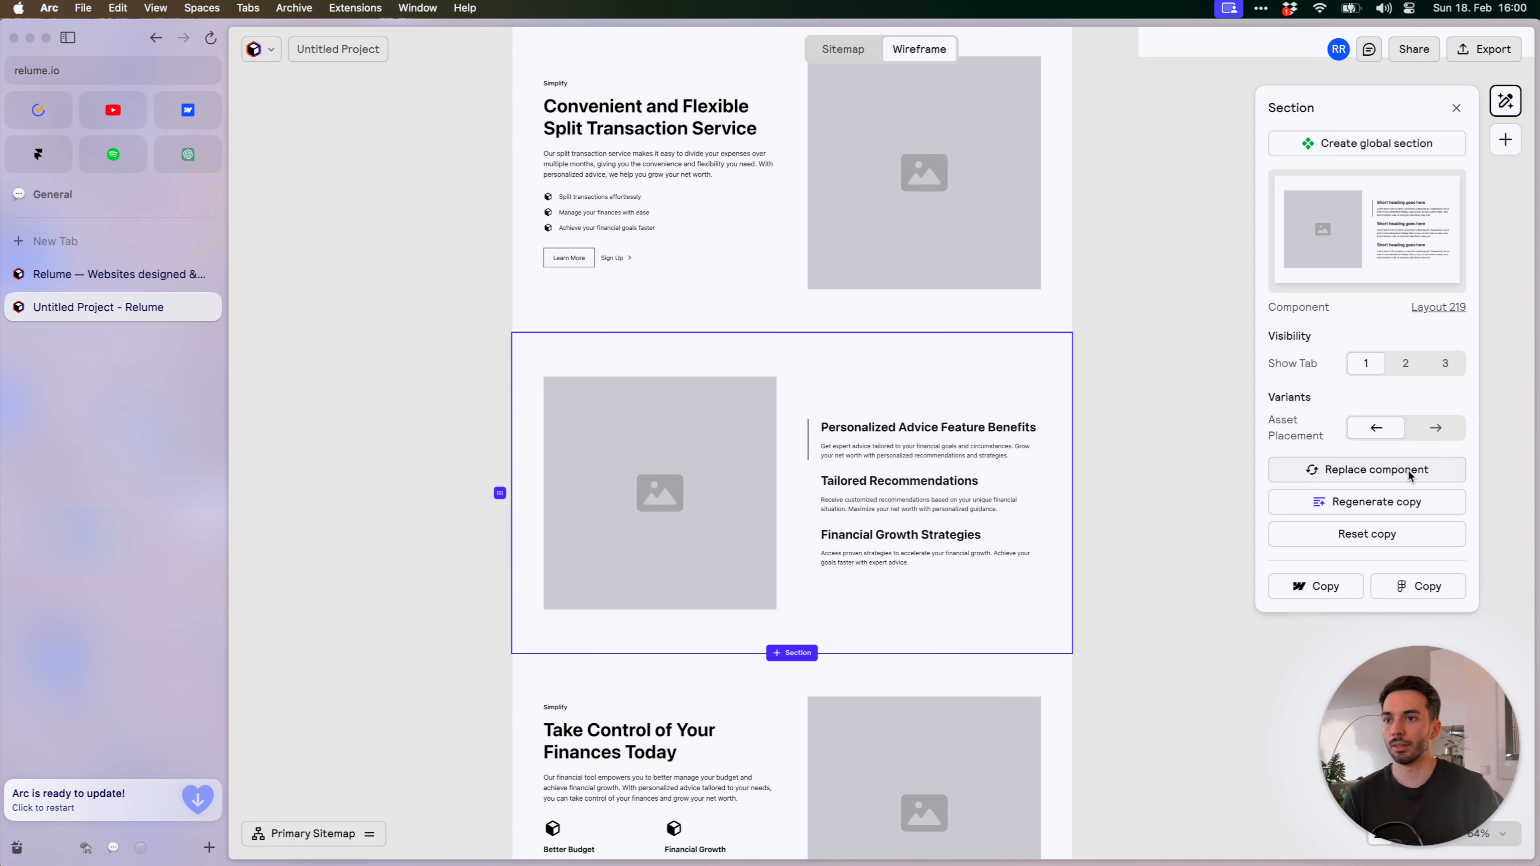
left_click(1431, 308)
left_click(157, 307)
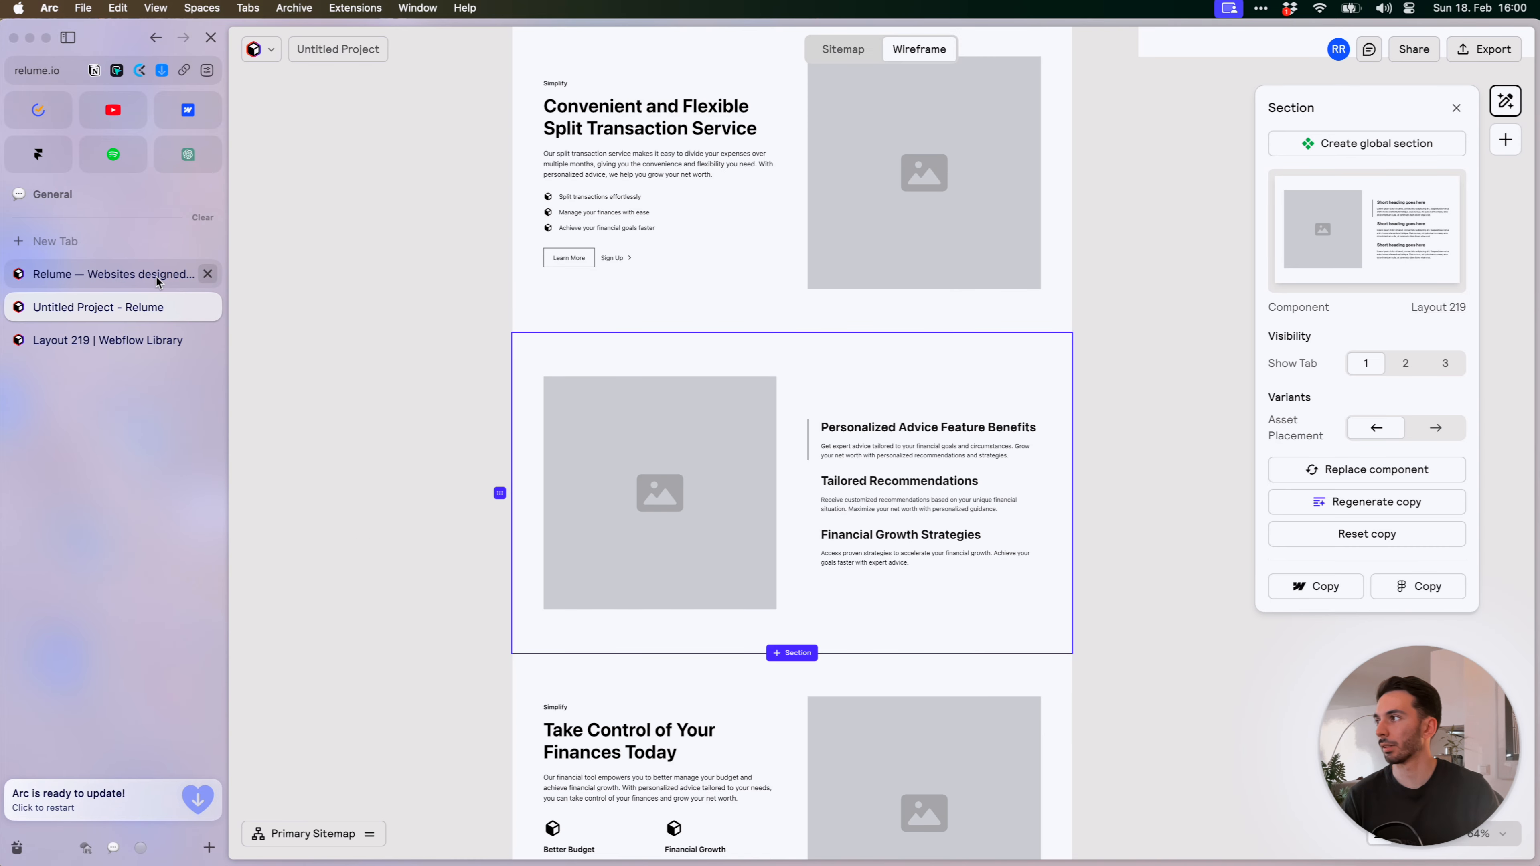
left_click(1379, 469)
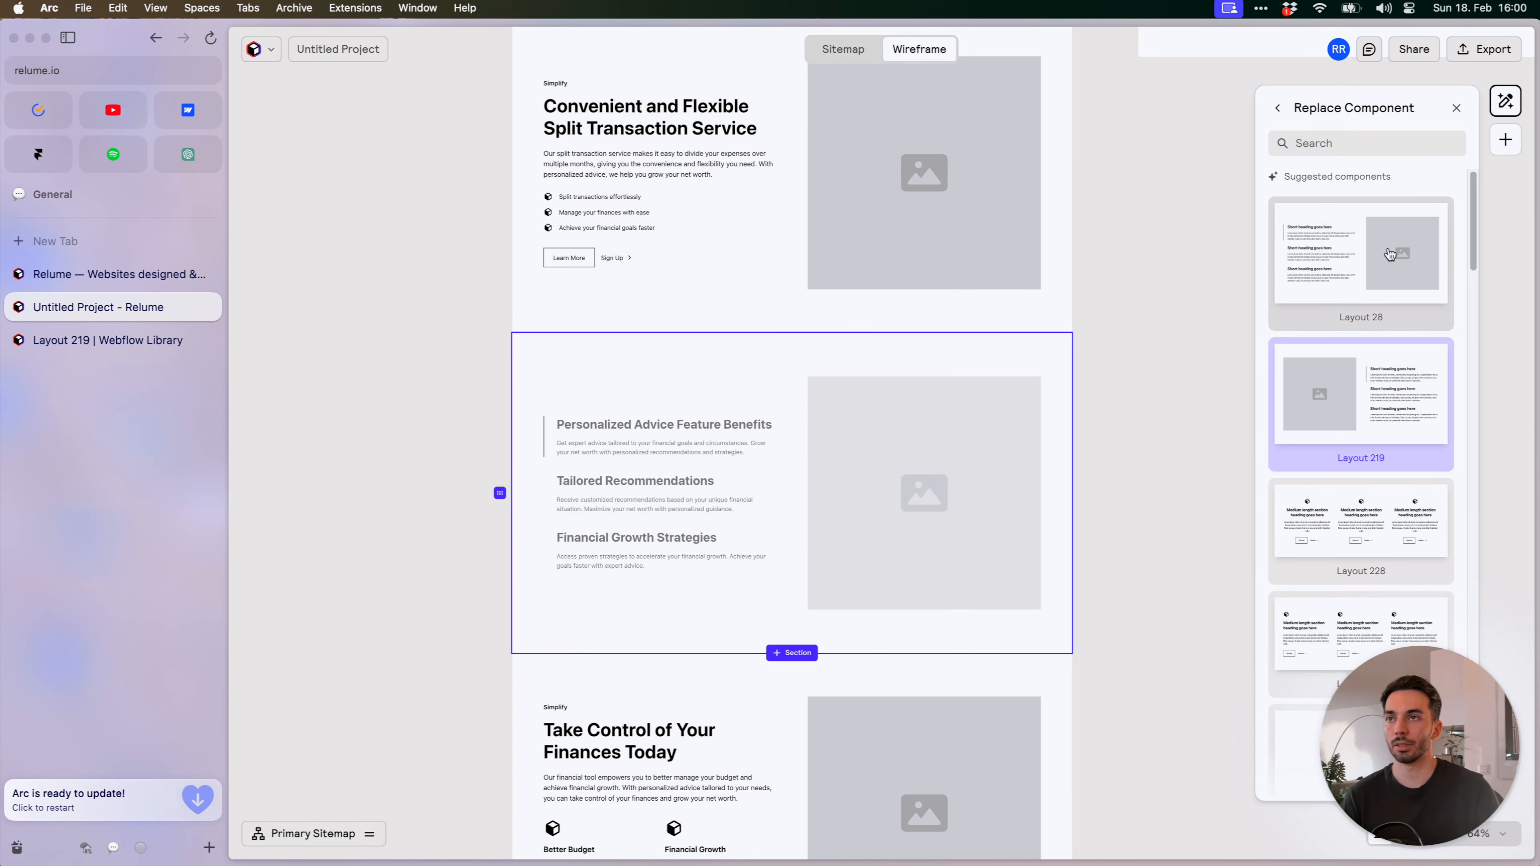
scroll(1389, 474, "down", 10)
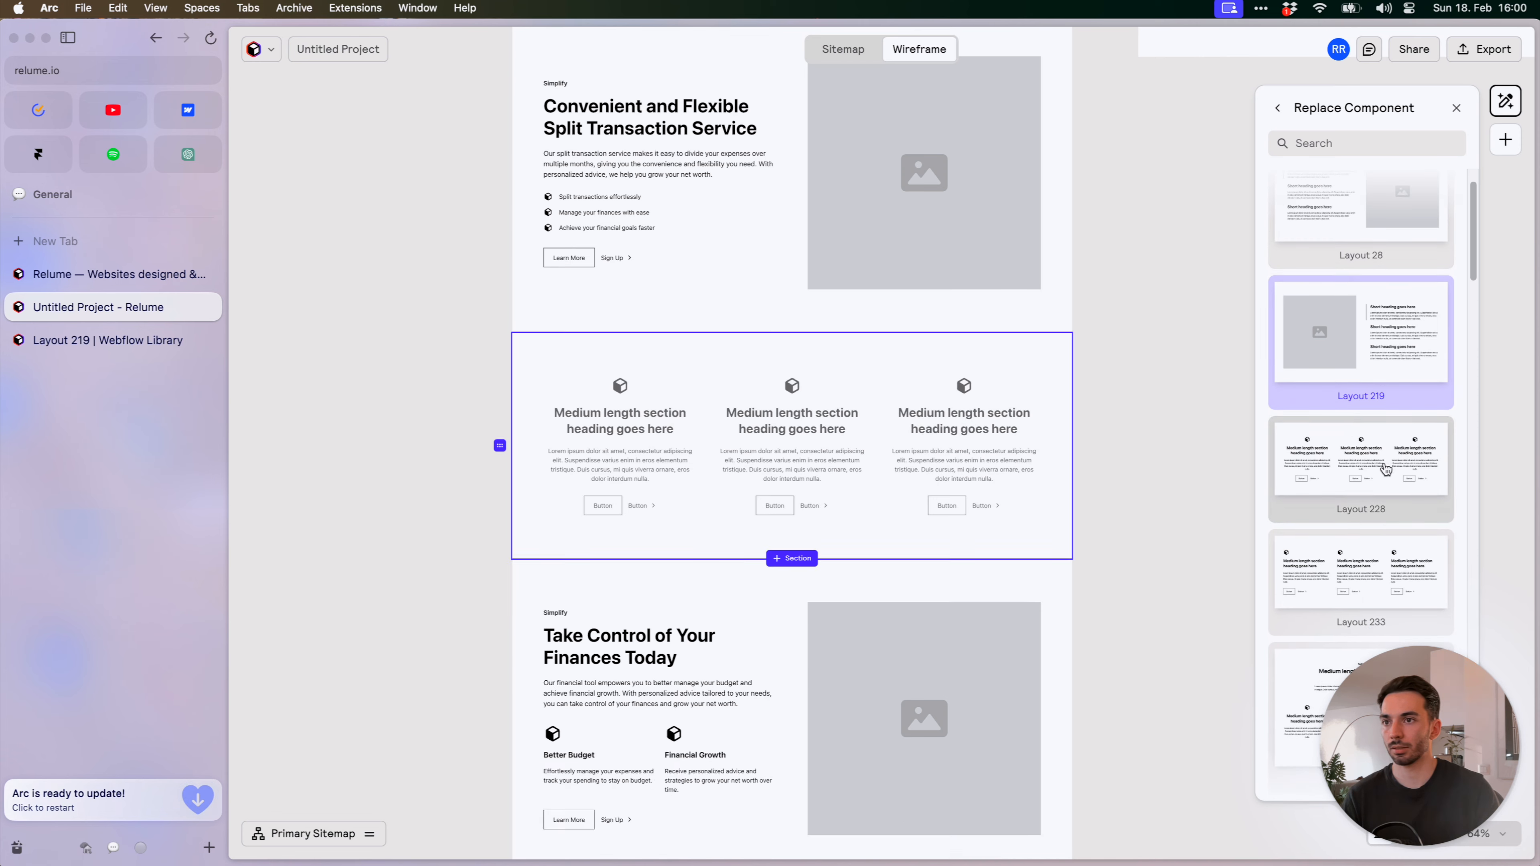
left_click(1373, 491)
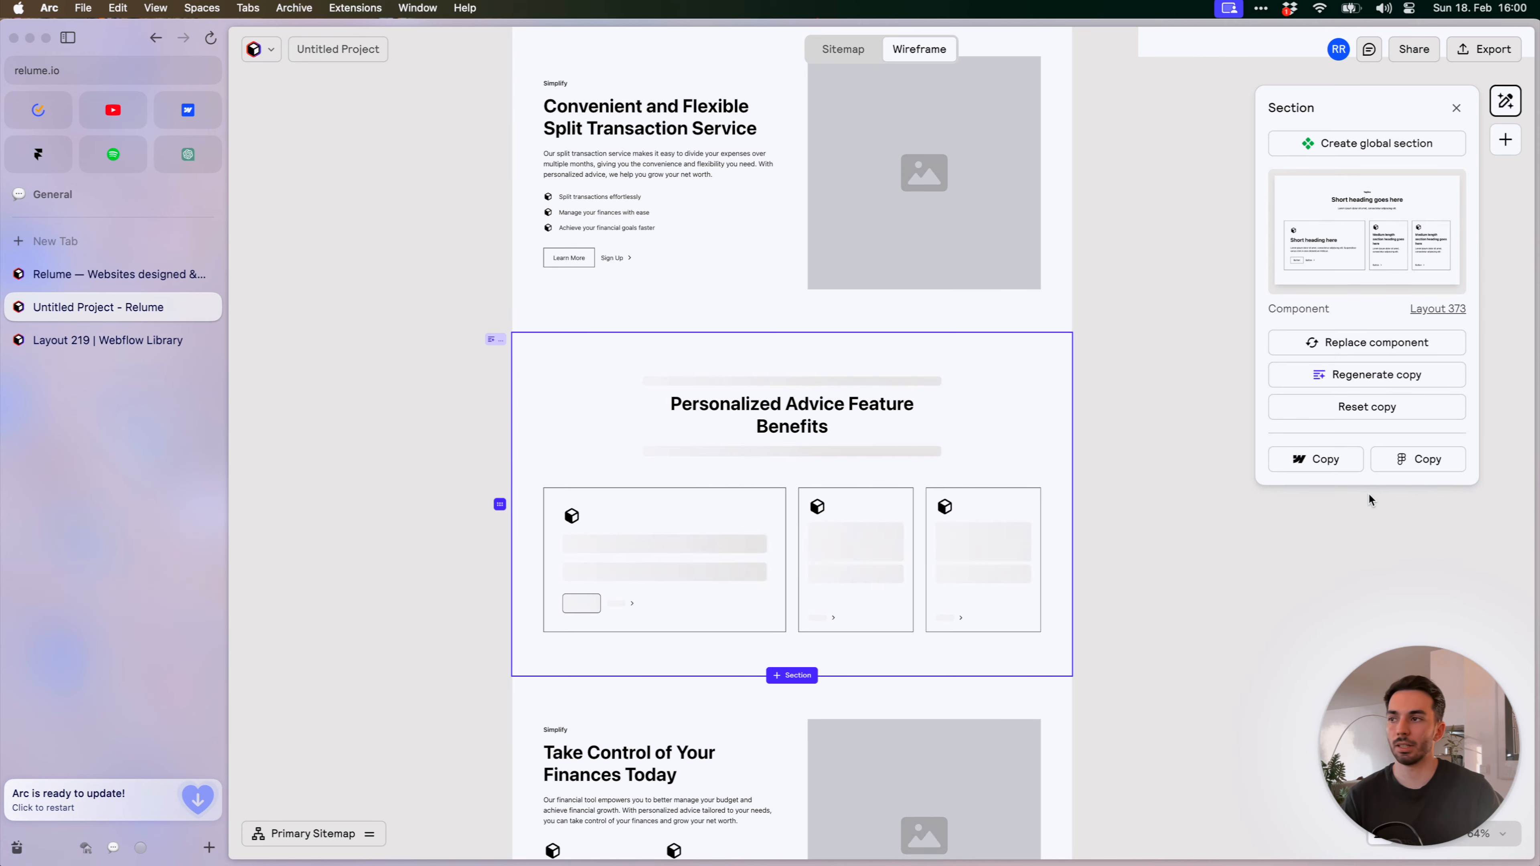
scroll(958, 467, "down", 5)
left_click(1108, 464)
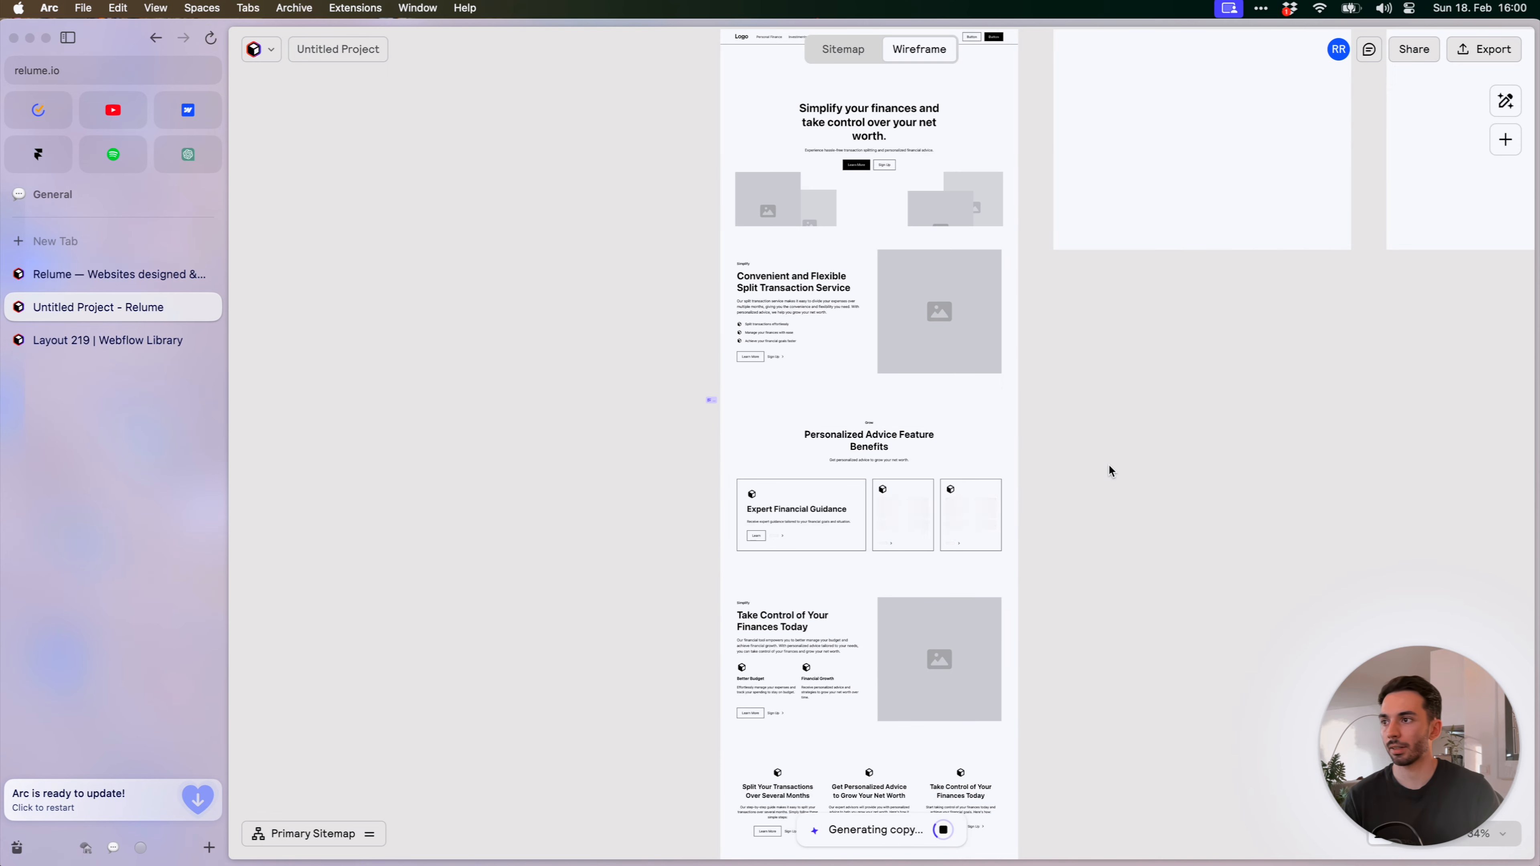
Review the full Home wireframe down to the FAQs and footer and back up to the hero
scroll(1008, 413, "down", 15)
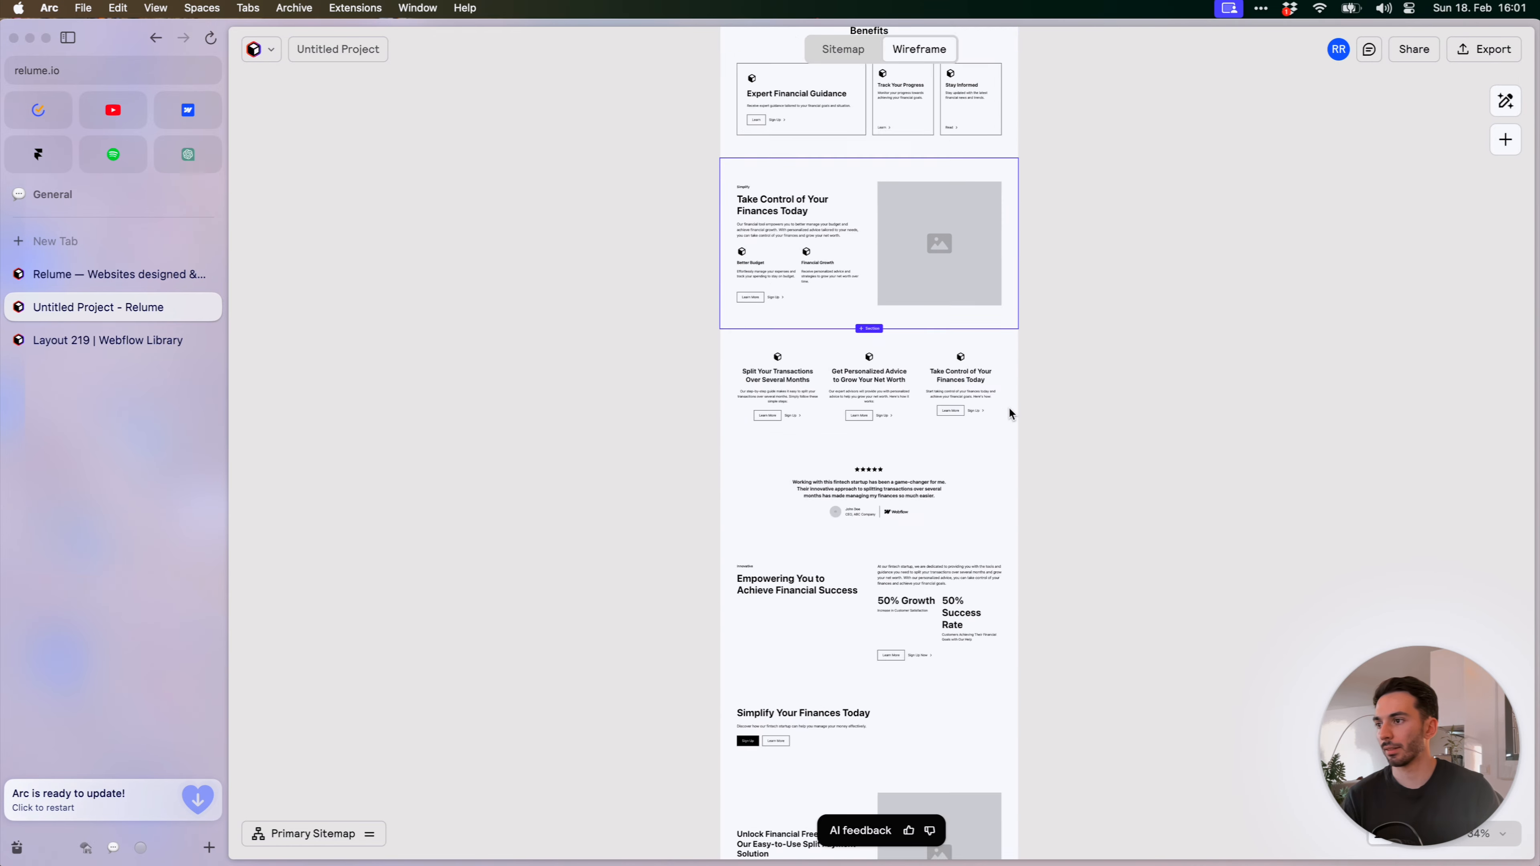
scroll(1012, 401, "down", 3)
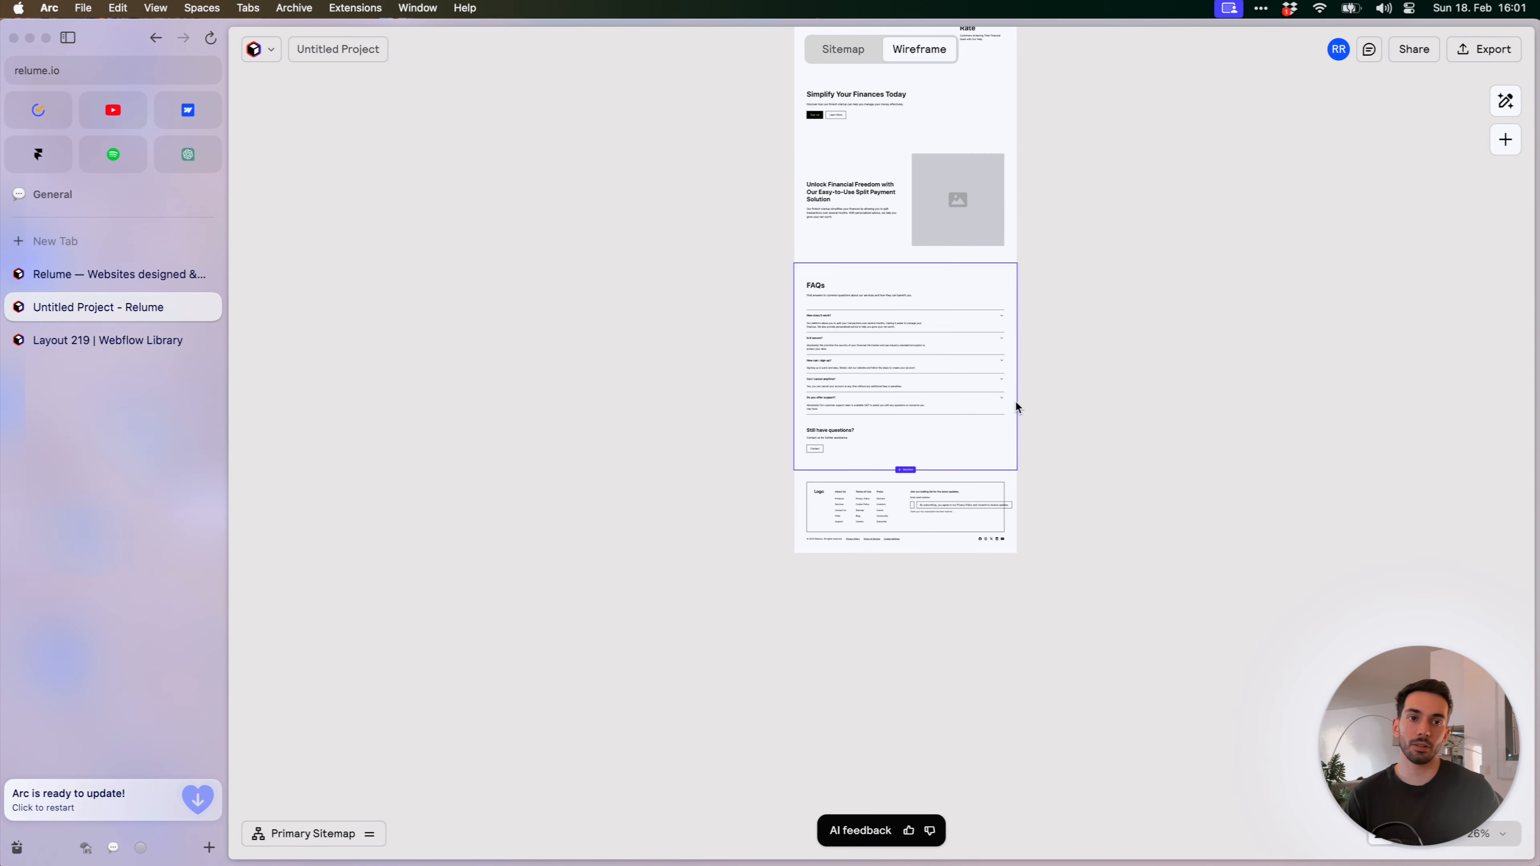
scroll(1103, 364, "up", 10)
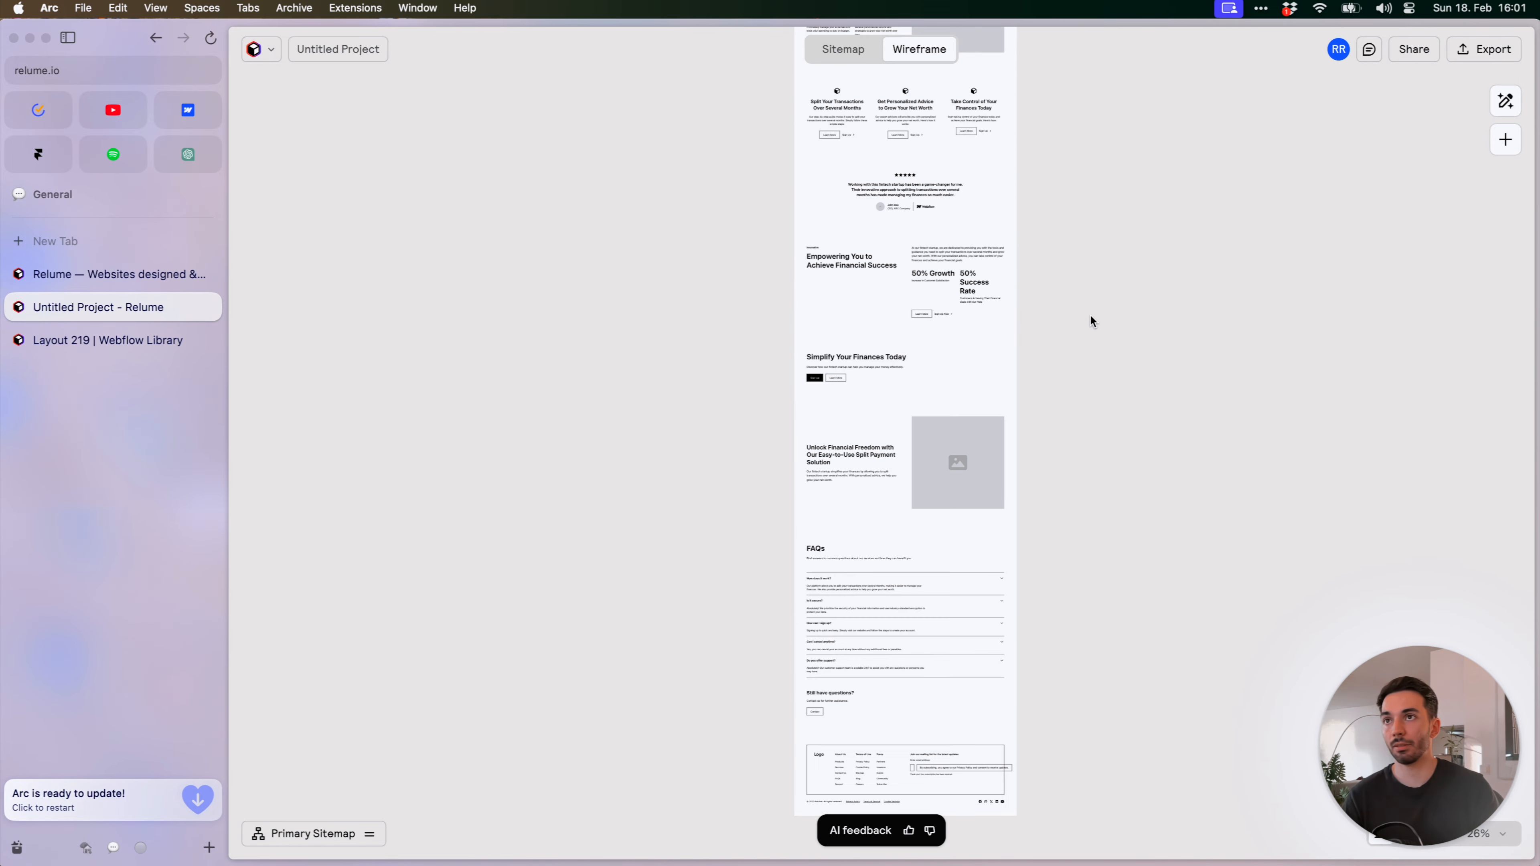
scroll(1074, 363, "up", 10)
scroll(1038, 319, "up", 5)
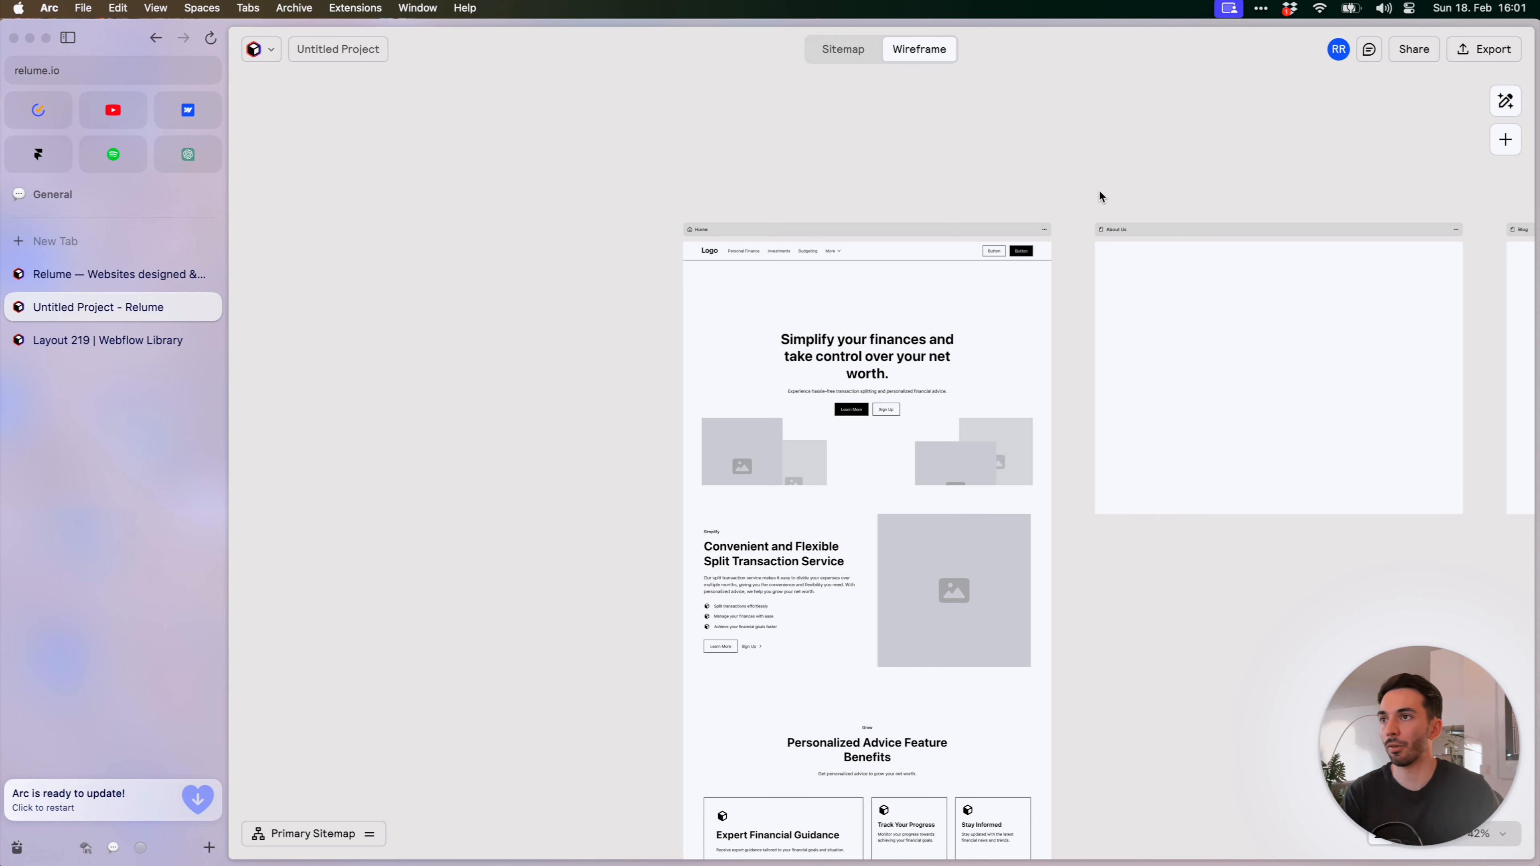
scroll(1103, 304, "right", 3)
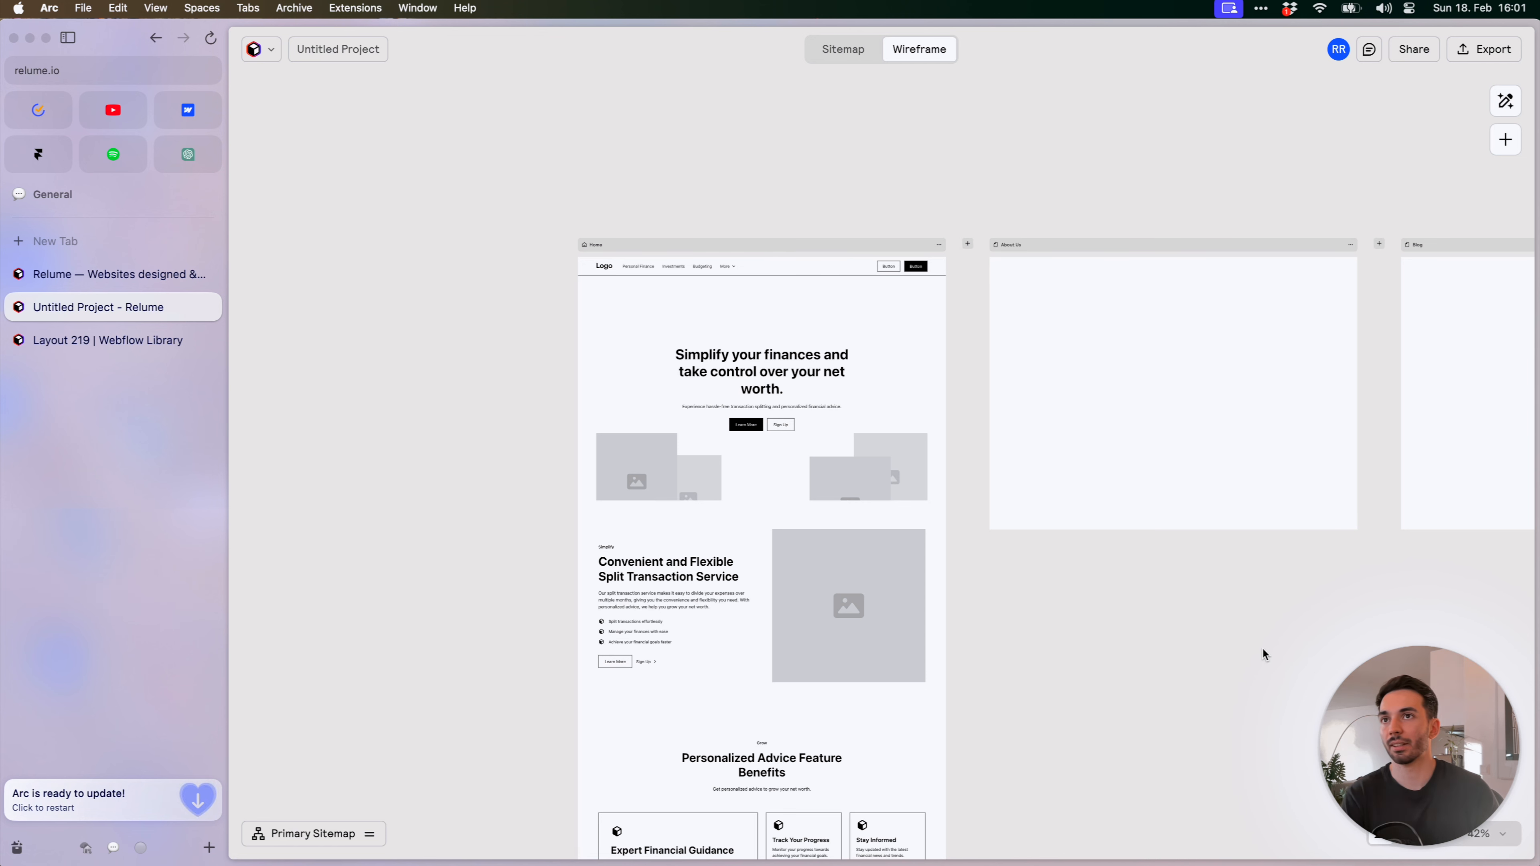
Export the project to Excel with pricing and open the downloaded project-pricing workbook in Microsoft Excel
left_click(1484, 54)
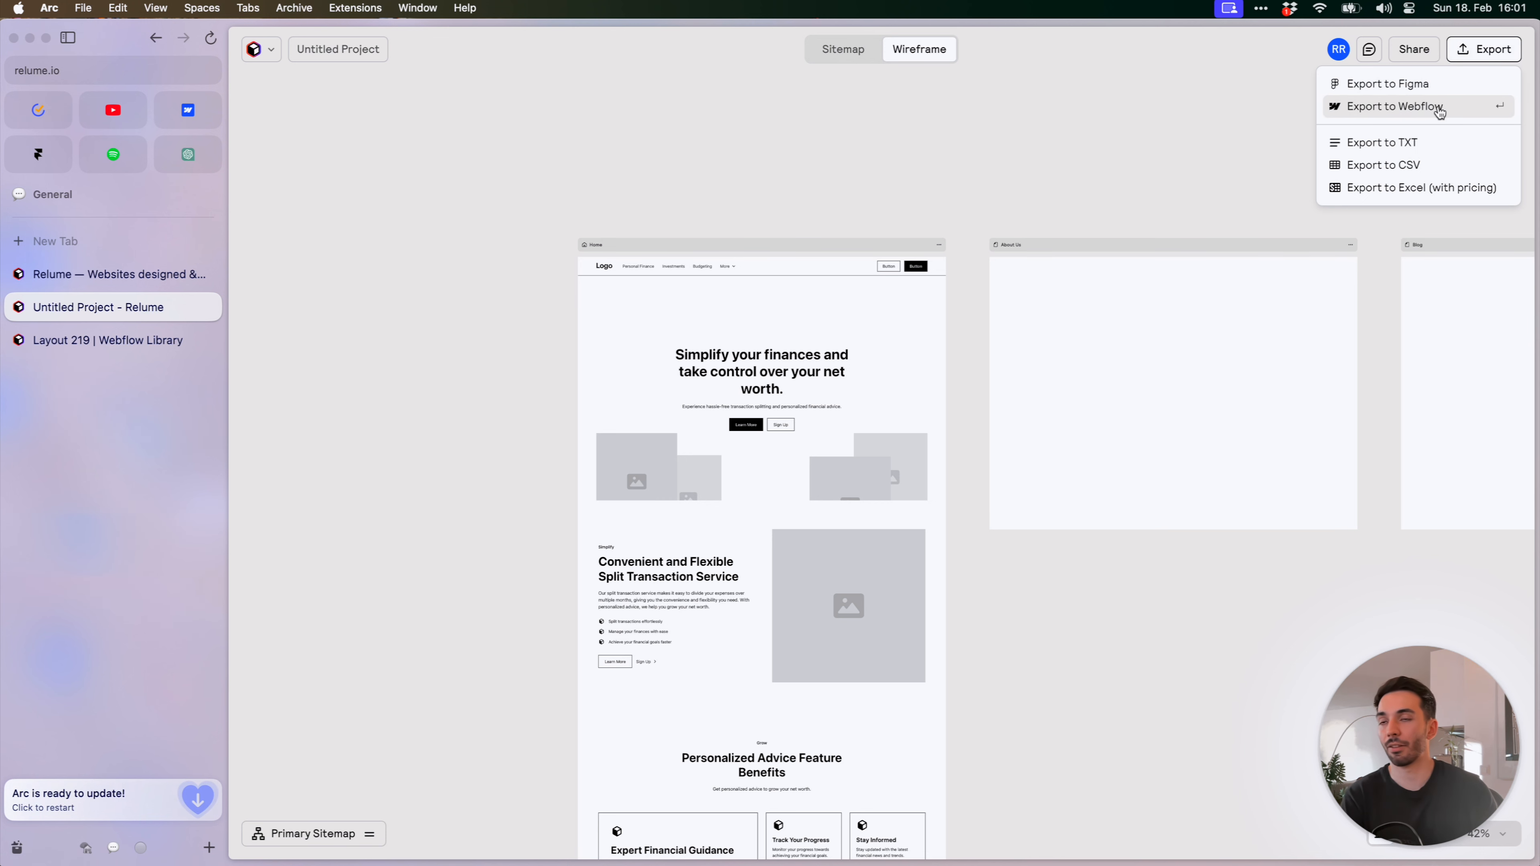
left_click(1391, 190)
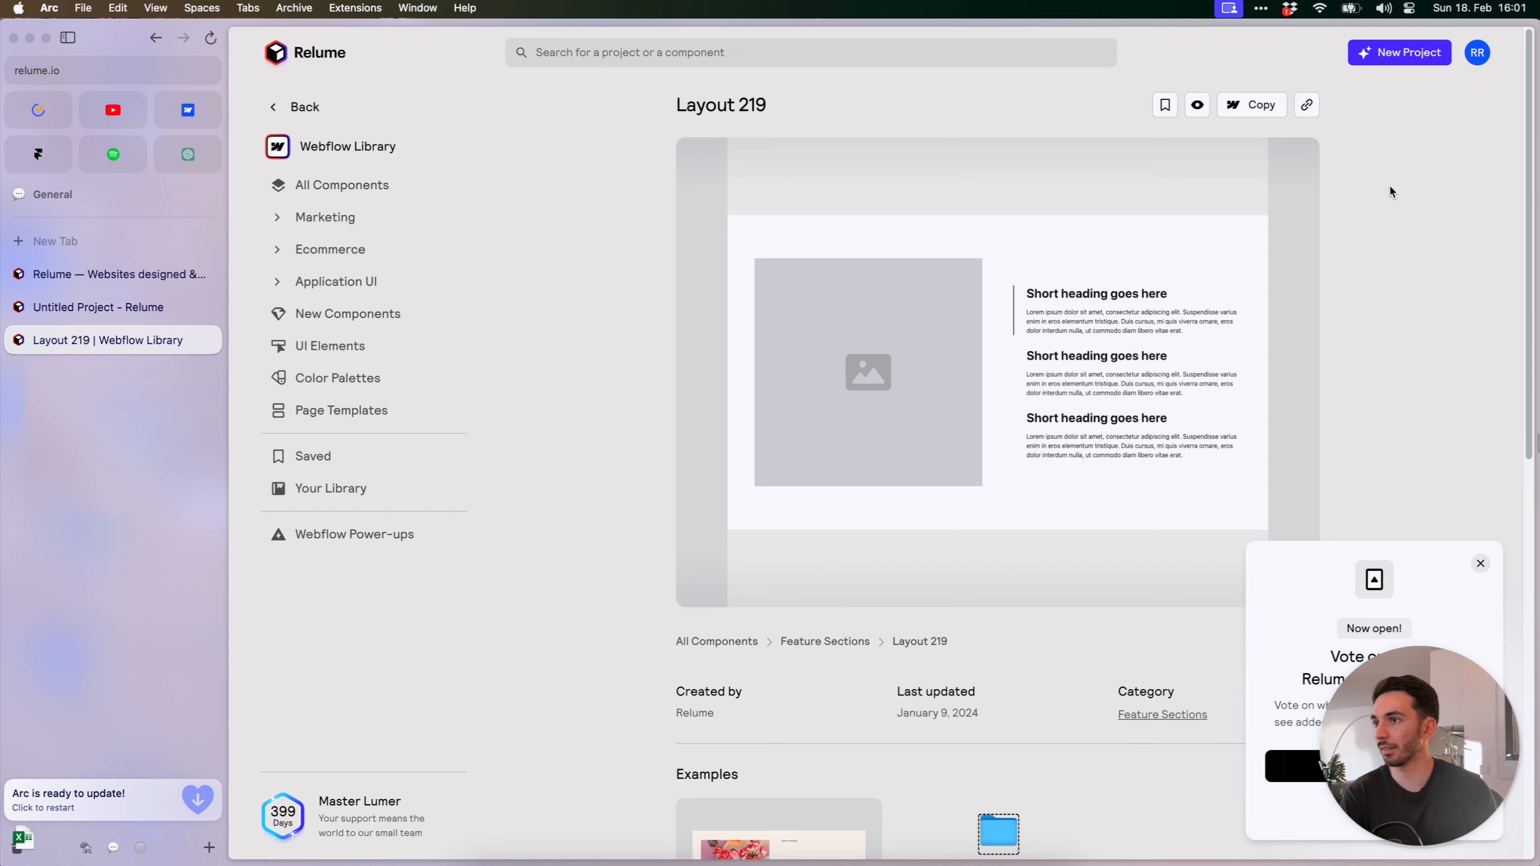
mouse_move(1084, 864)
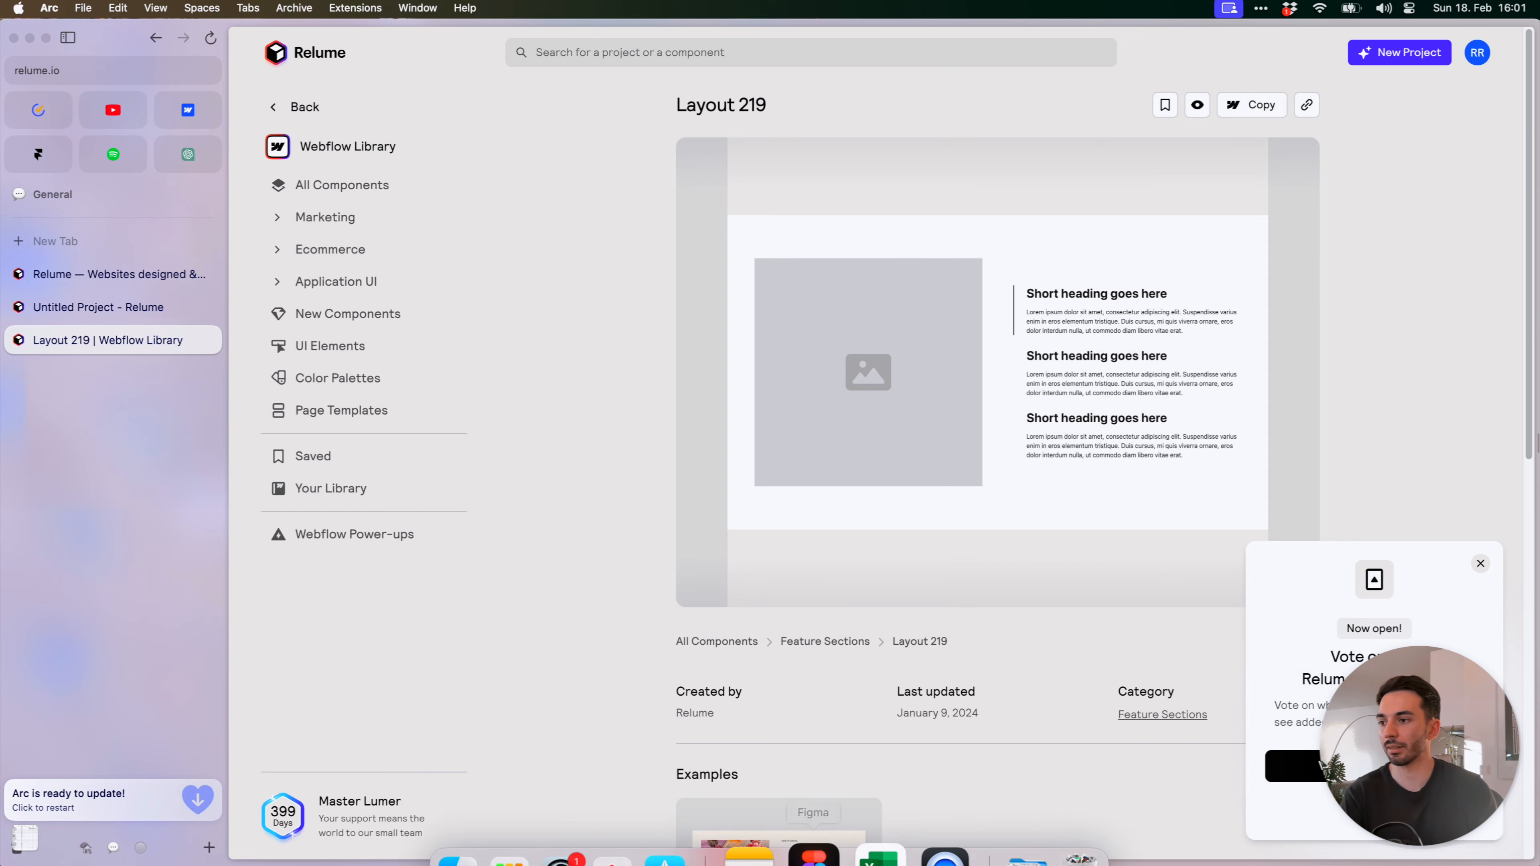
left_click(871, 849)
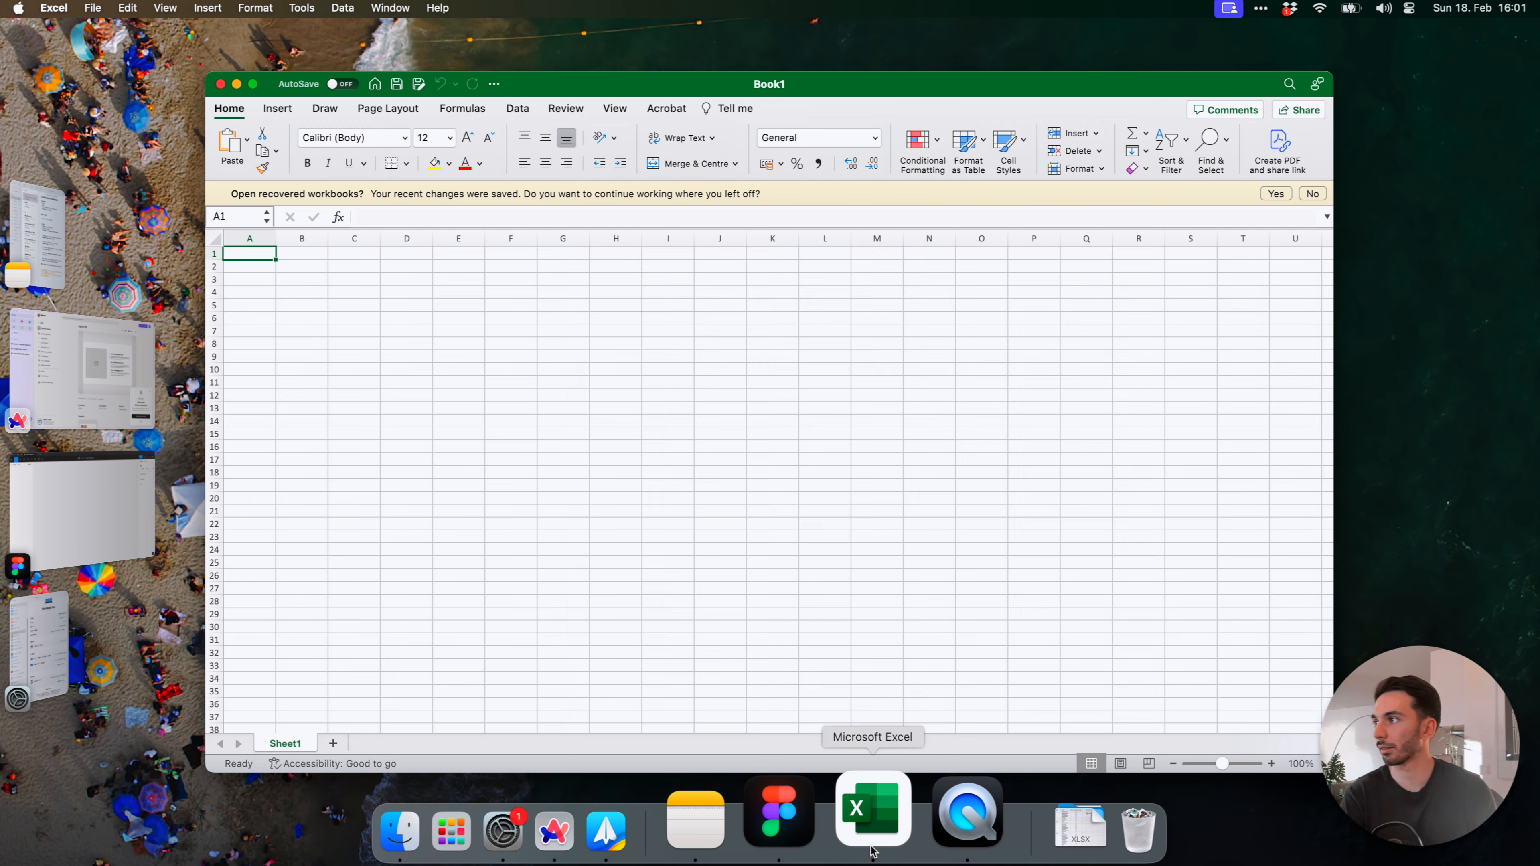
left_click(667, 832)
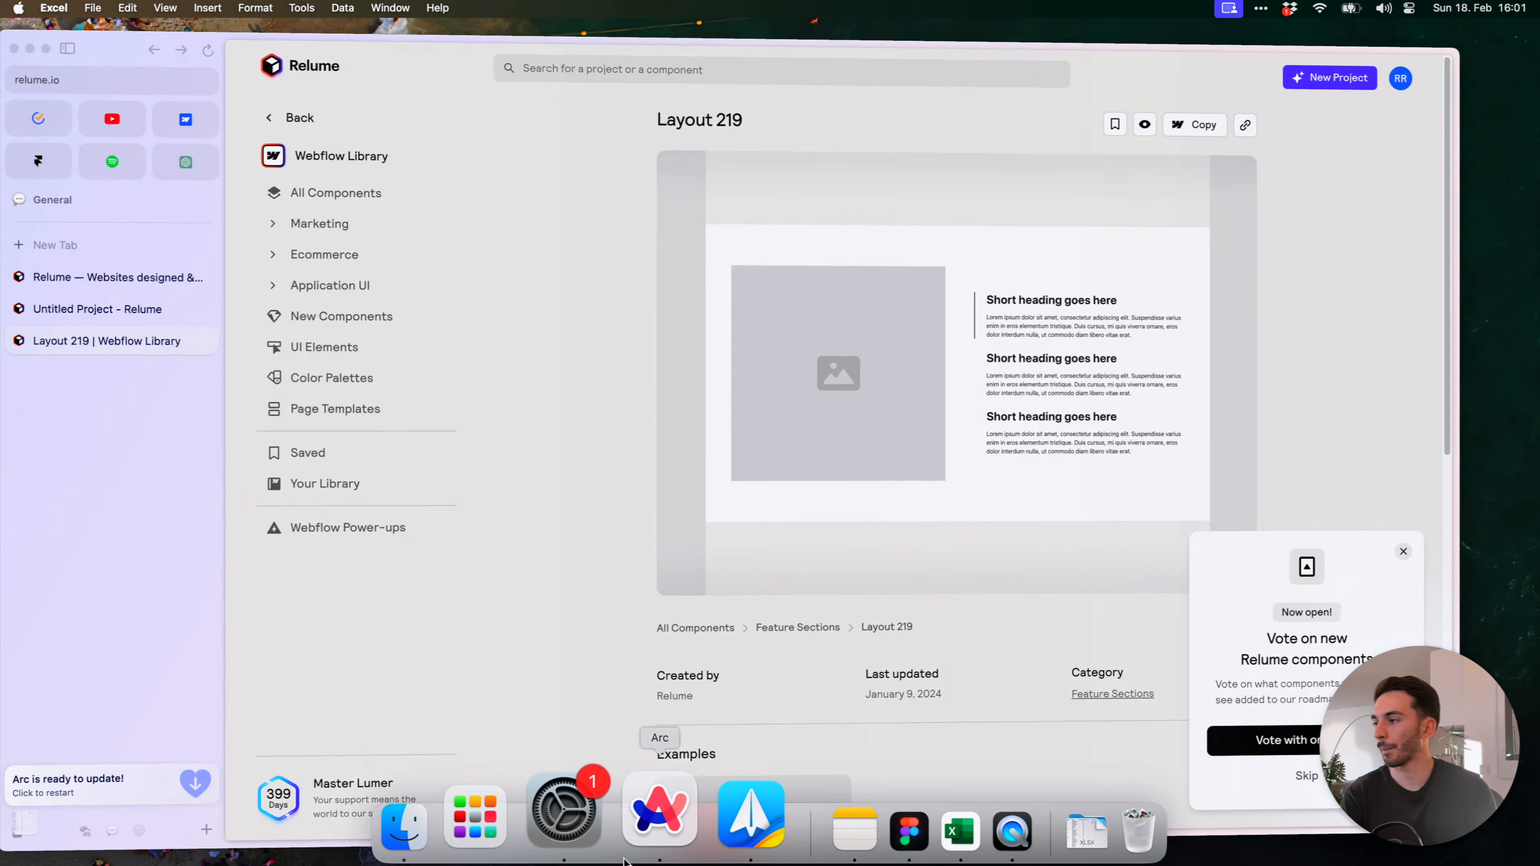
left_click(43, 819)
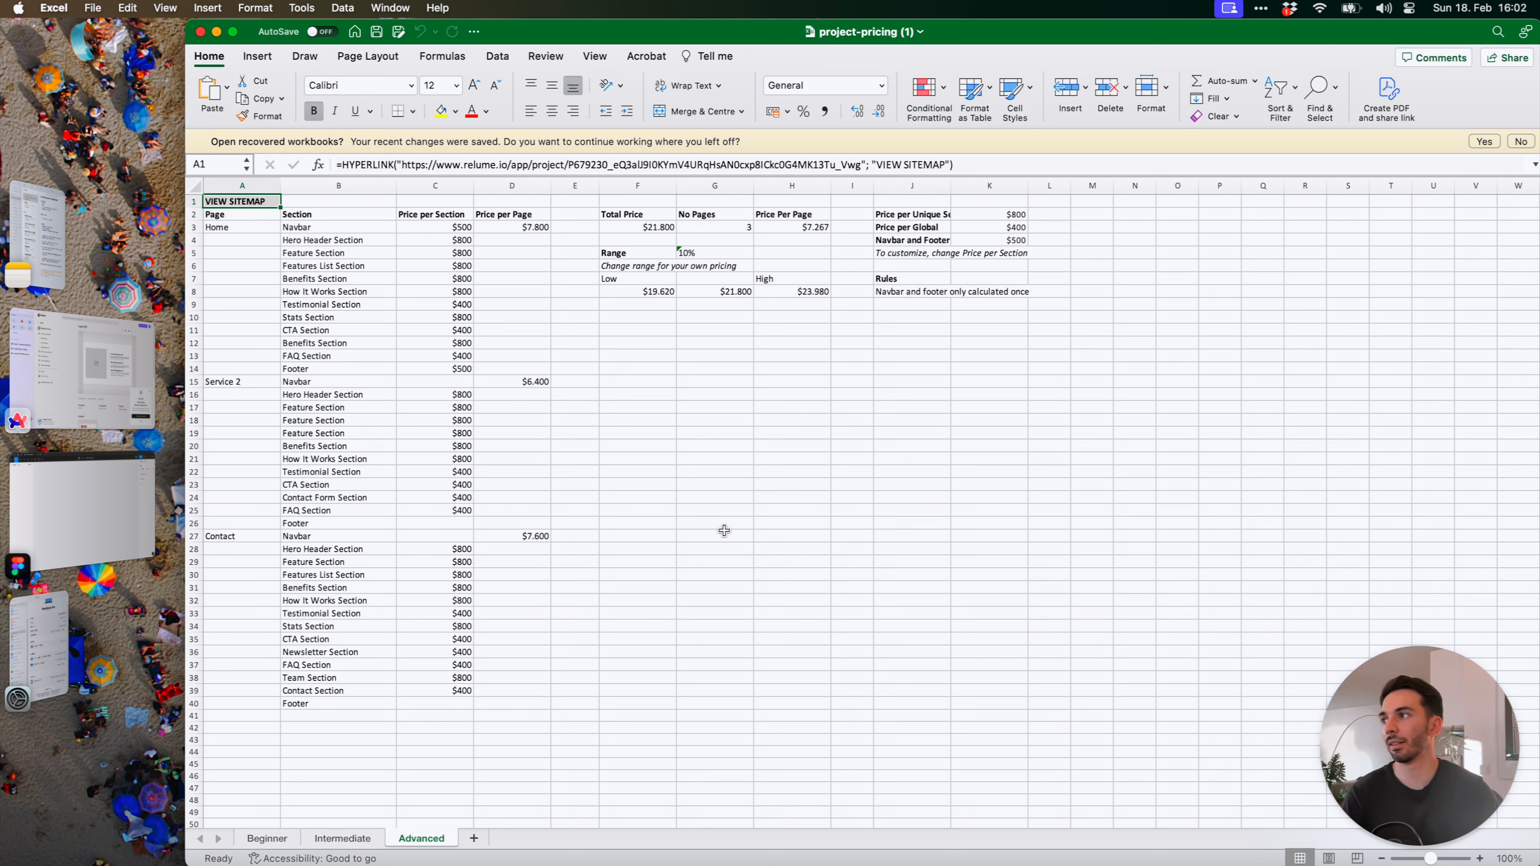
Examine the Advanced sheet's section prices and its per-page prices for Home, Service 2 and Contact
left_click(337, 236)
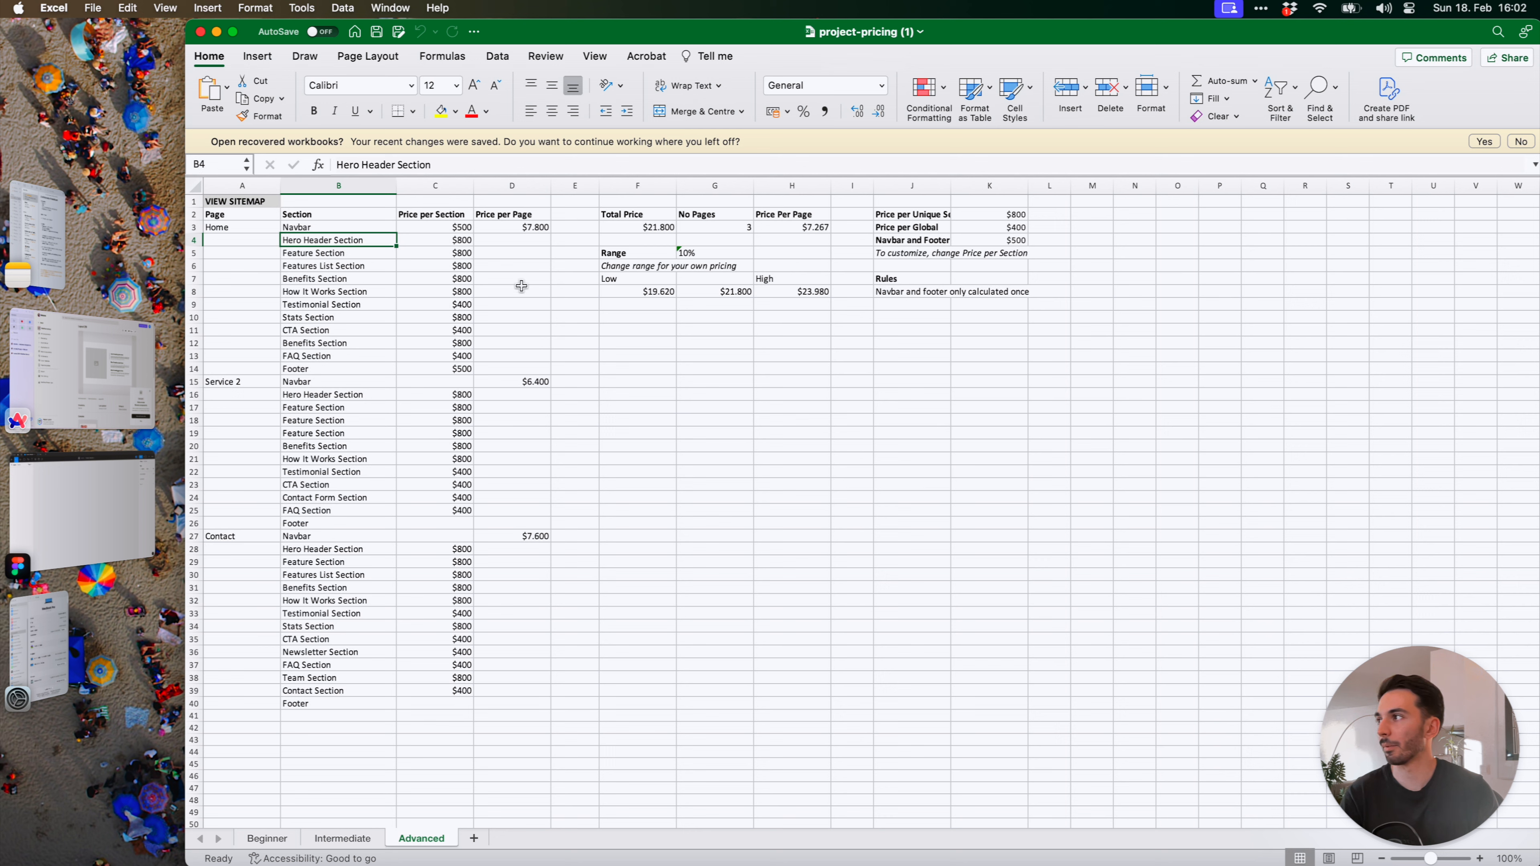
left_click(483, 615)
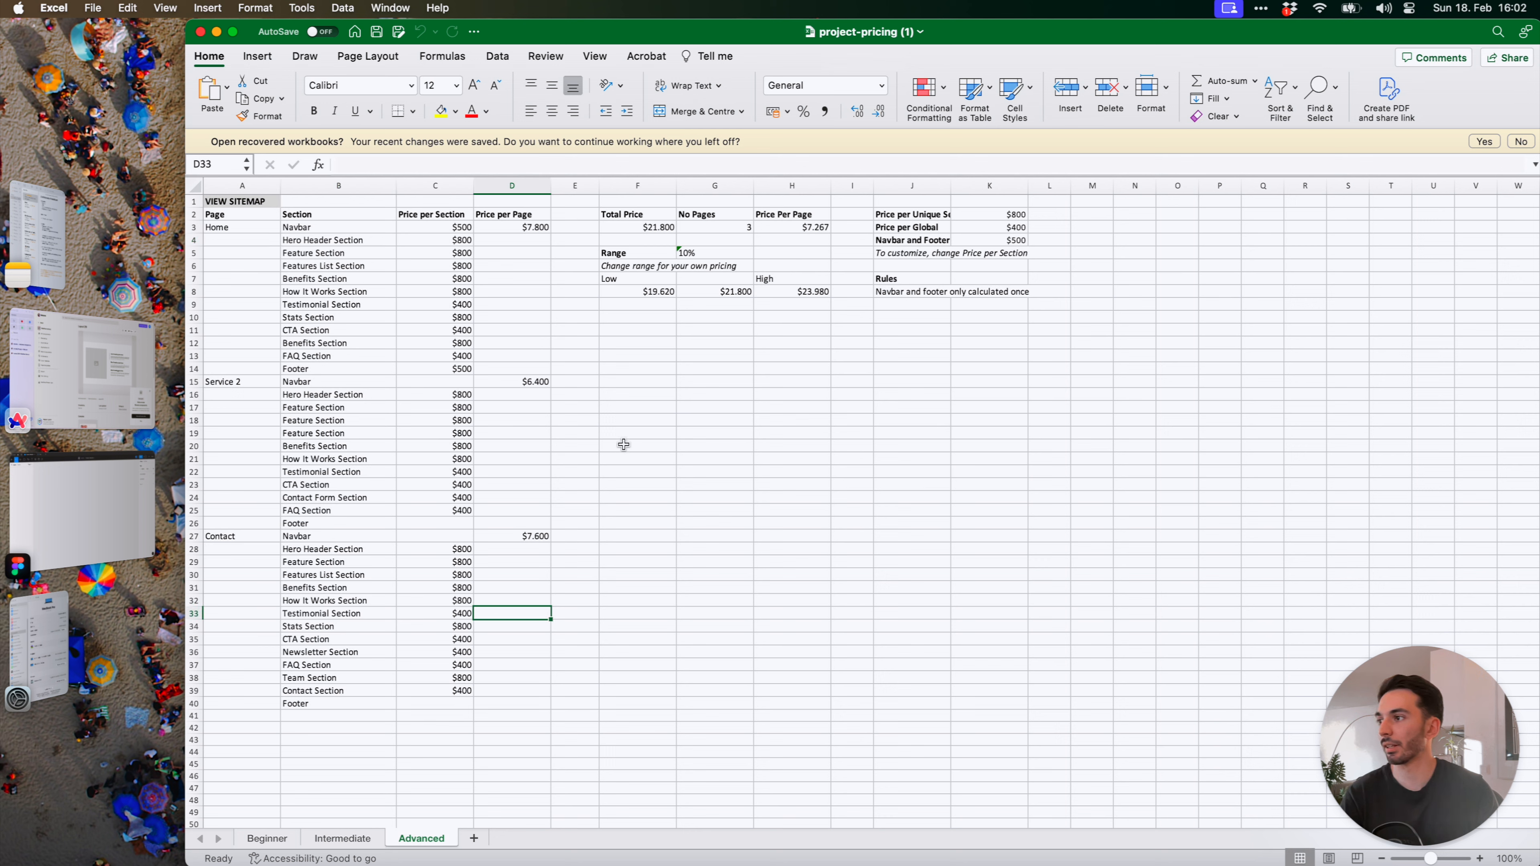
left_click(522, 461)
left_click(538, 382)
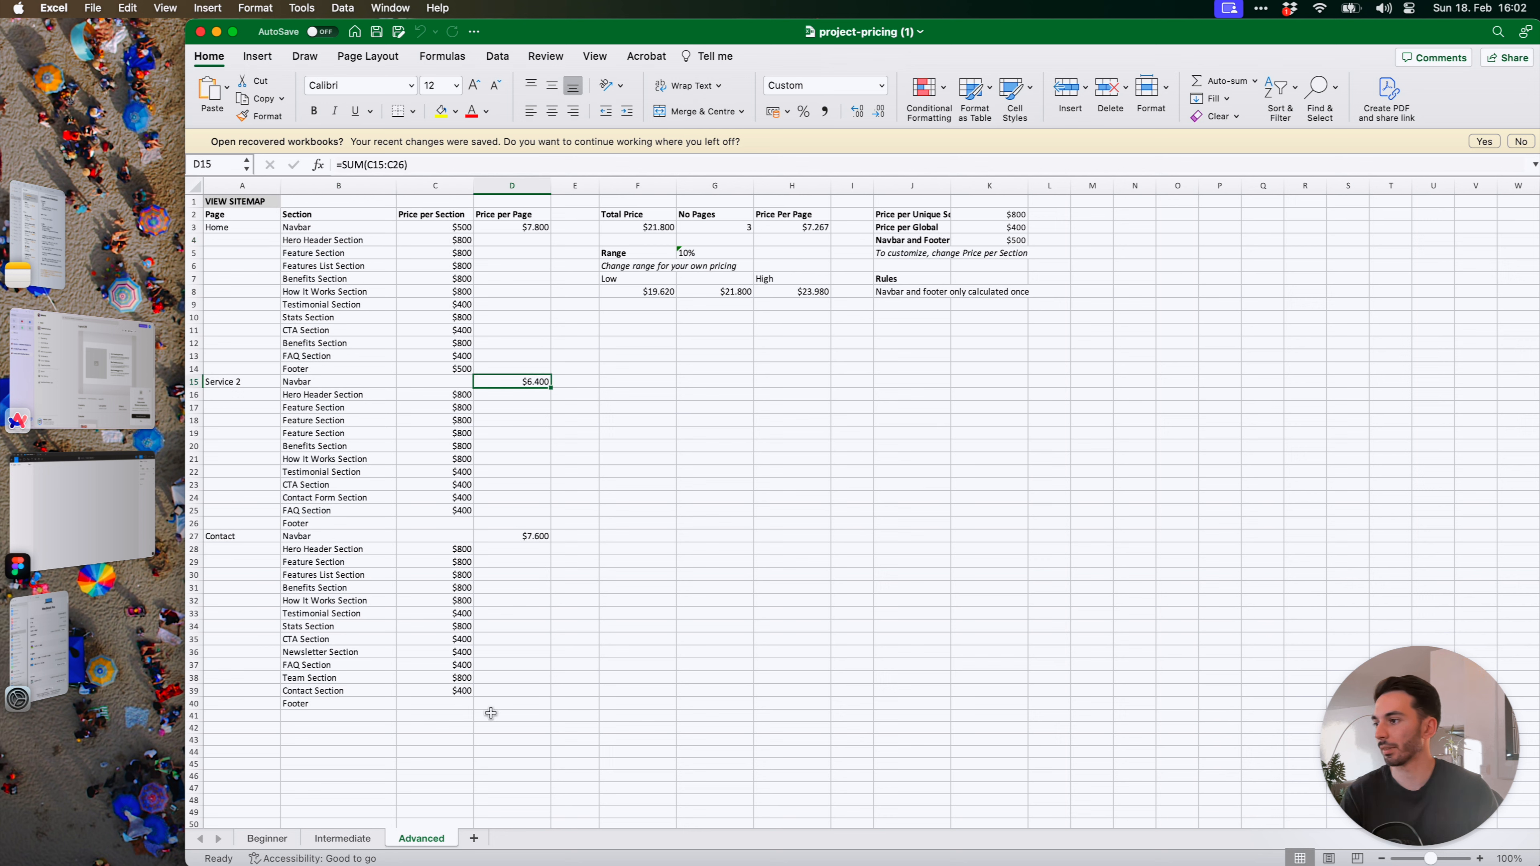
left_click(793, 363)
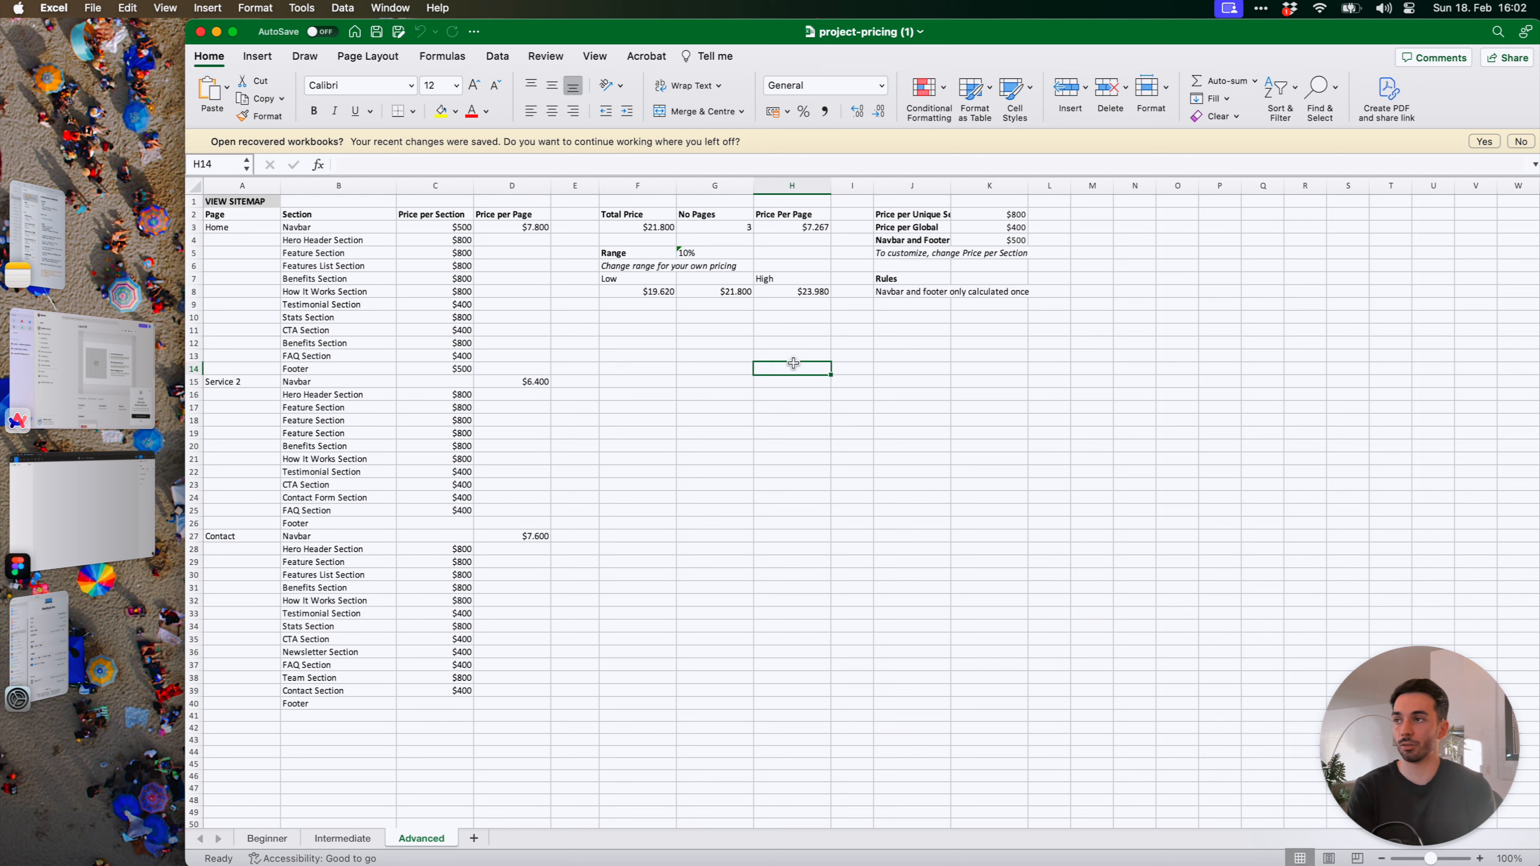
left_click(811, 393)
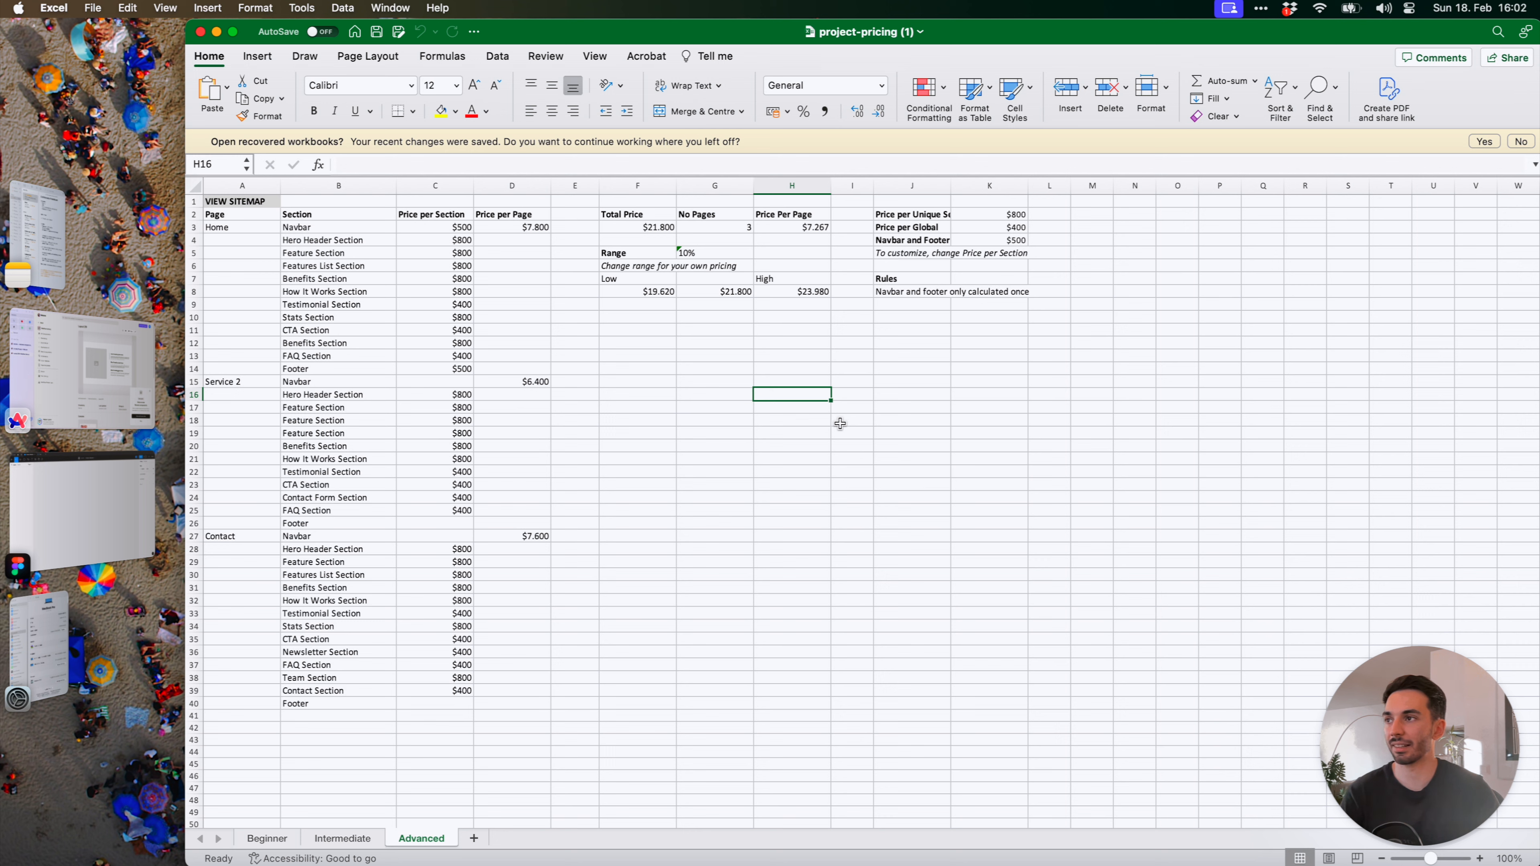
left_click(665, 535)
left_click(501, 383)
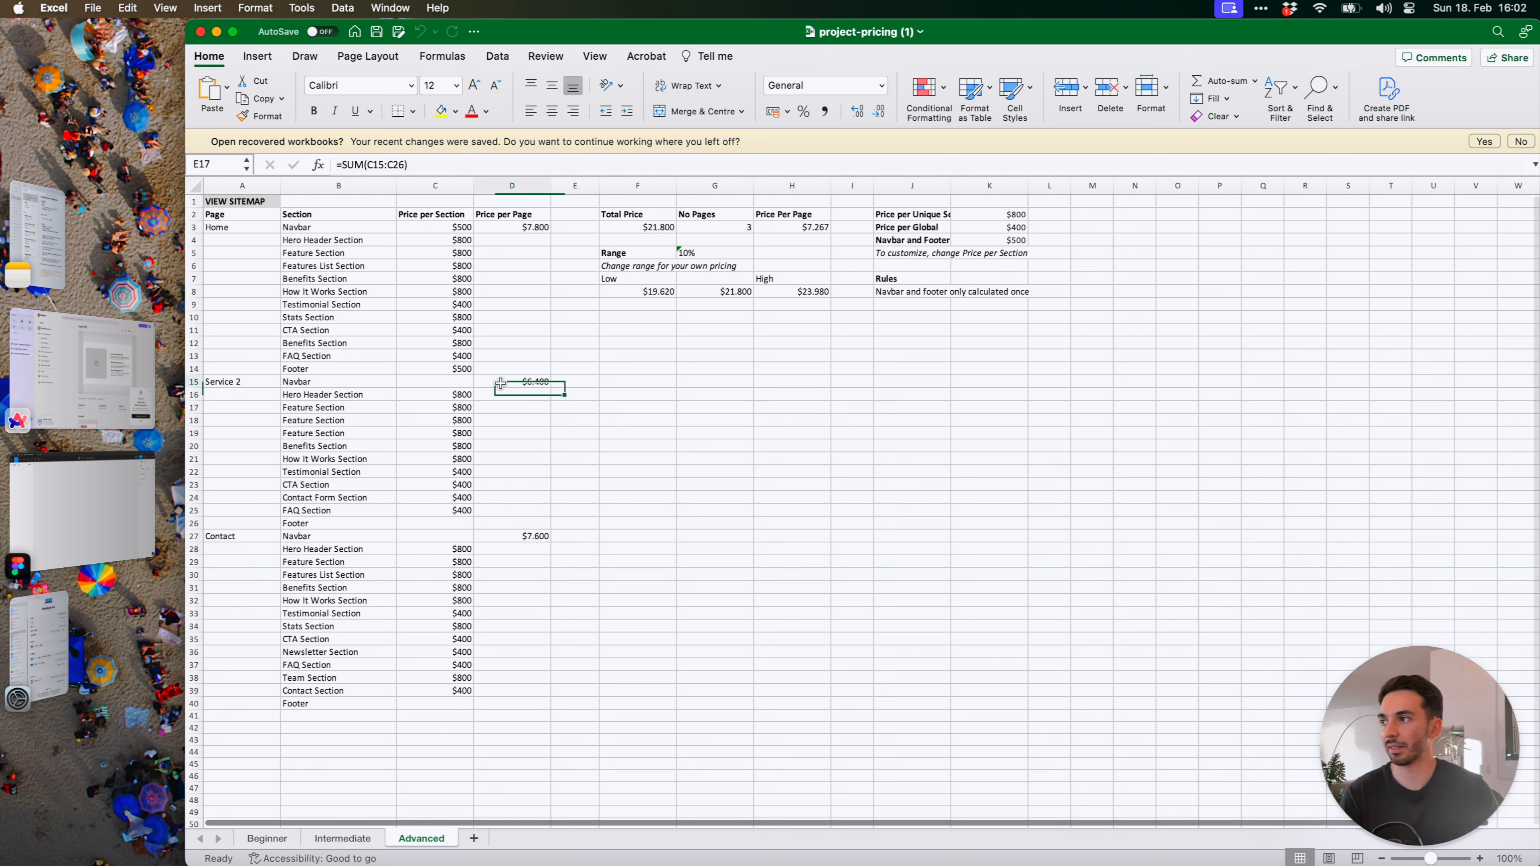
left_click(631, 436)
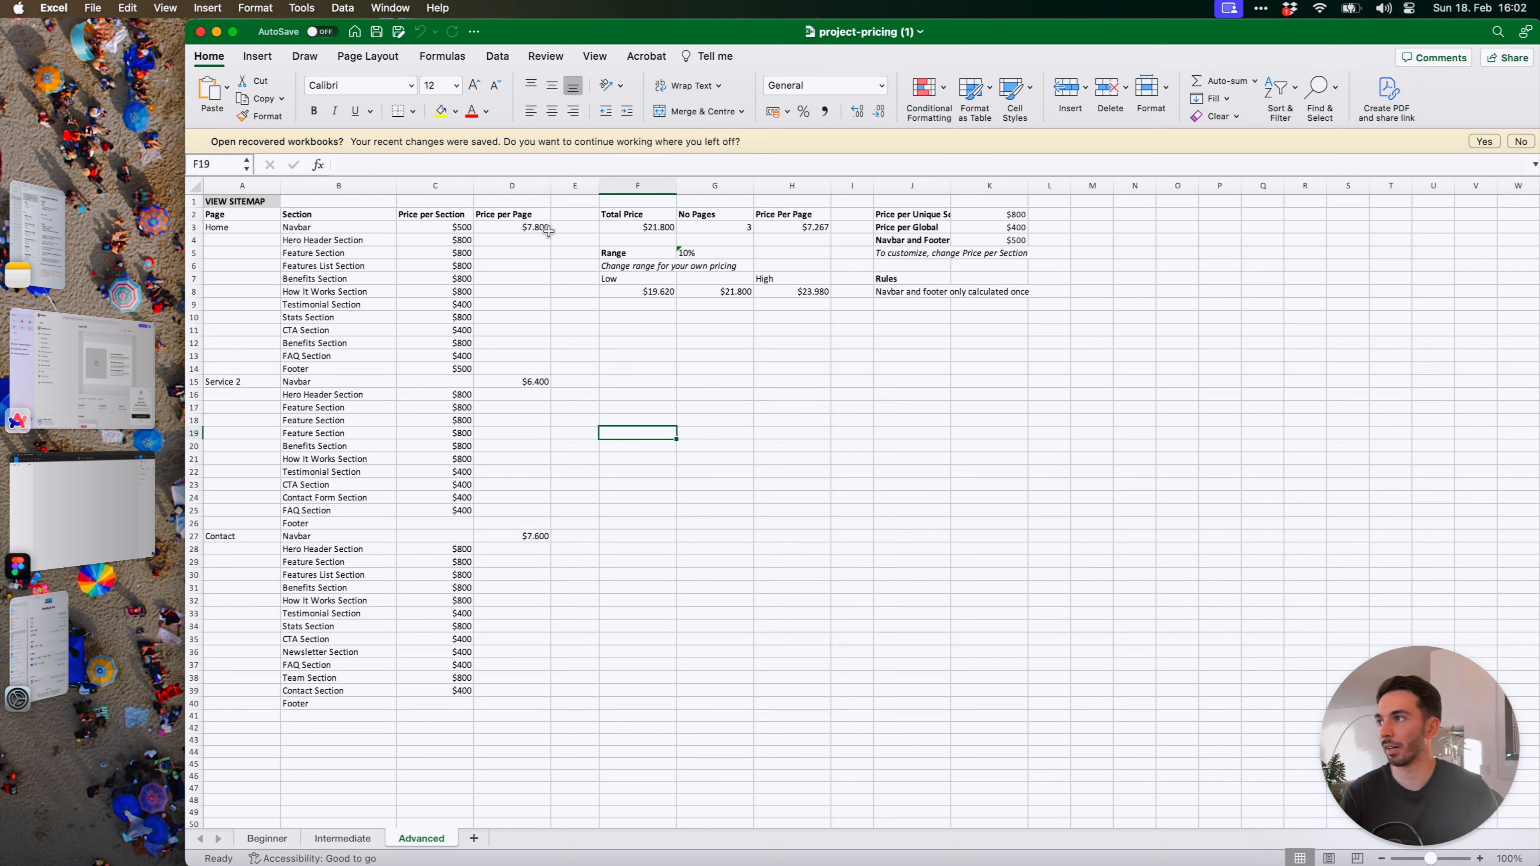
Check the Home page price and the Total Price formula on the Advanced sheet and switch to the Intermediate sheet
left_click(549, 231)
left_click(656, 226)
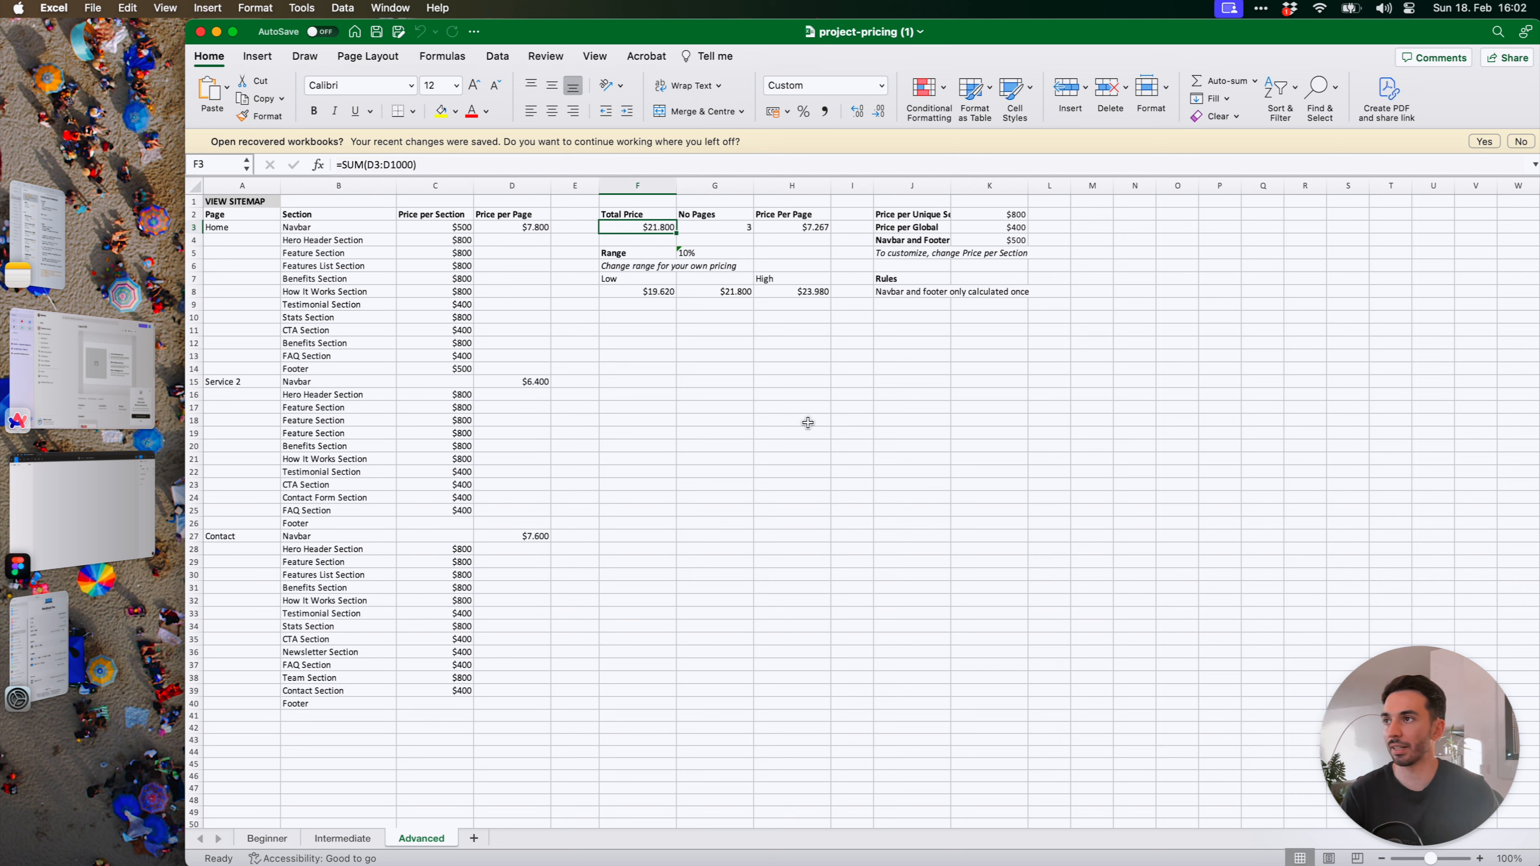
left_click(836, 410)
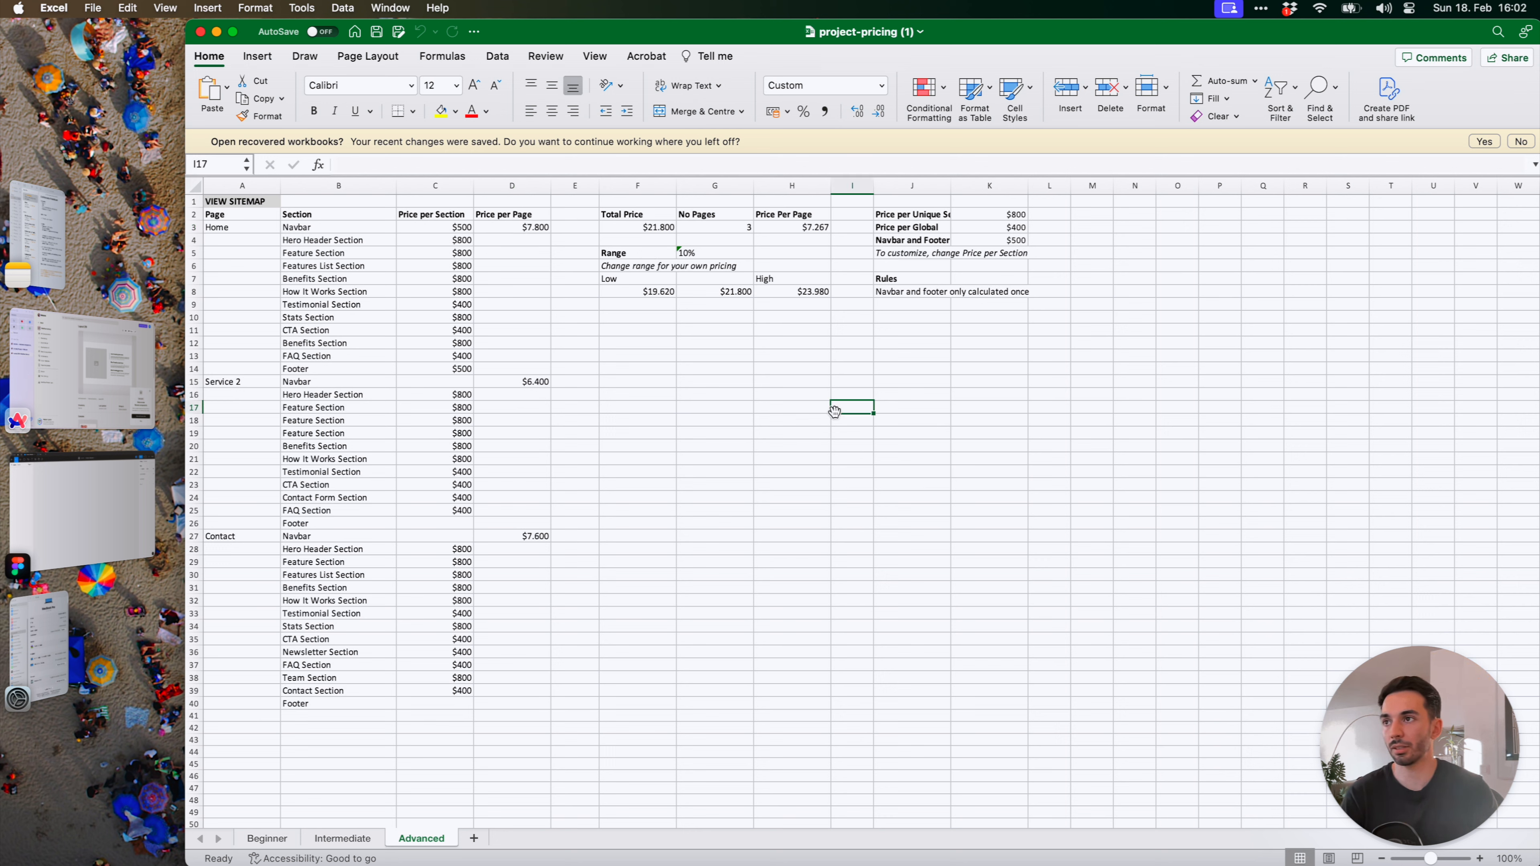
left_click(715, 628)
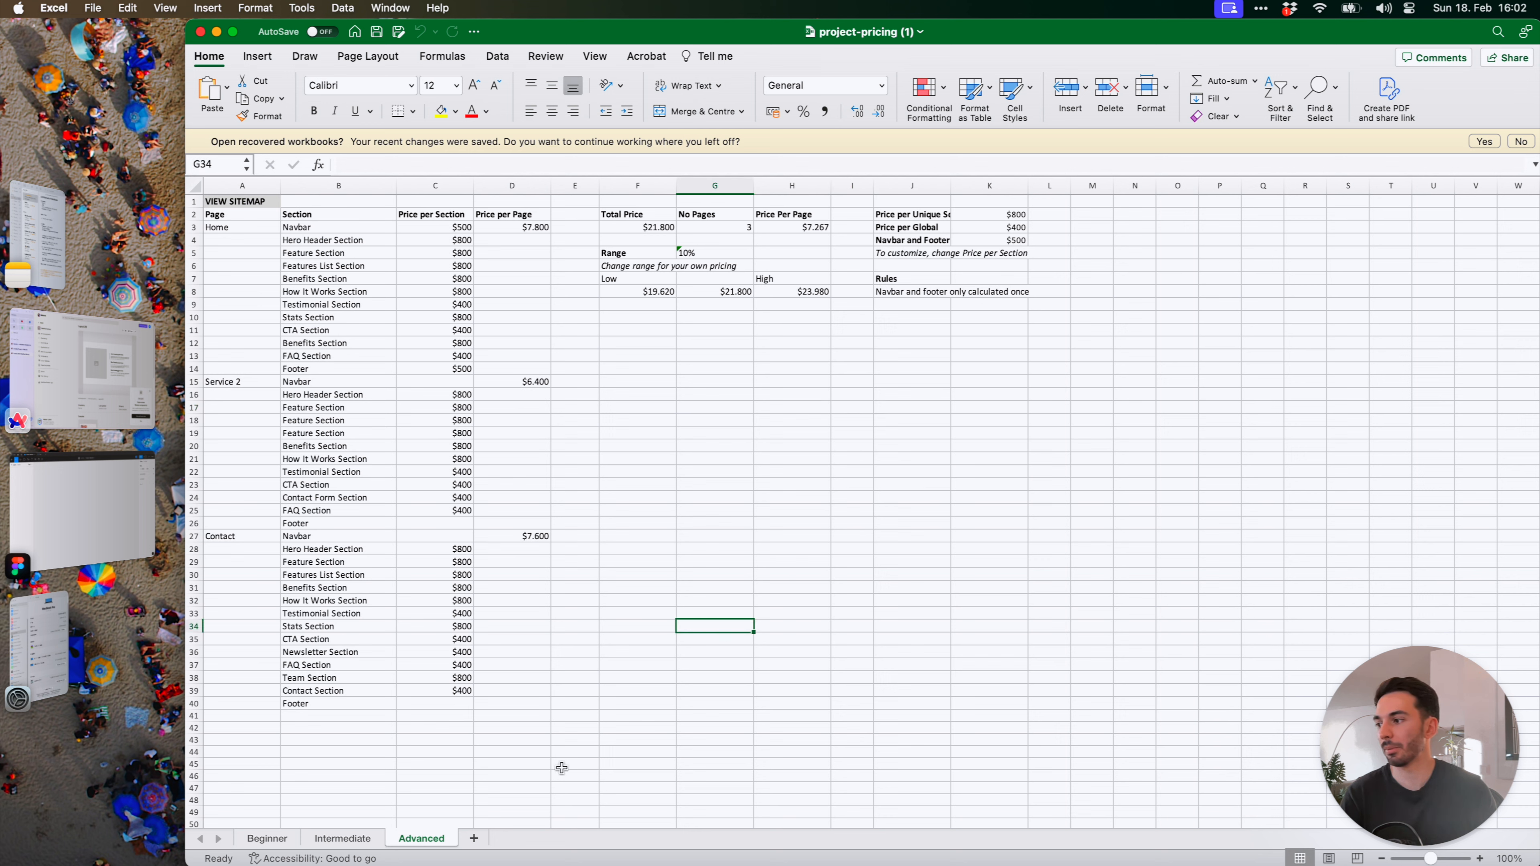
left_click(341, 837)
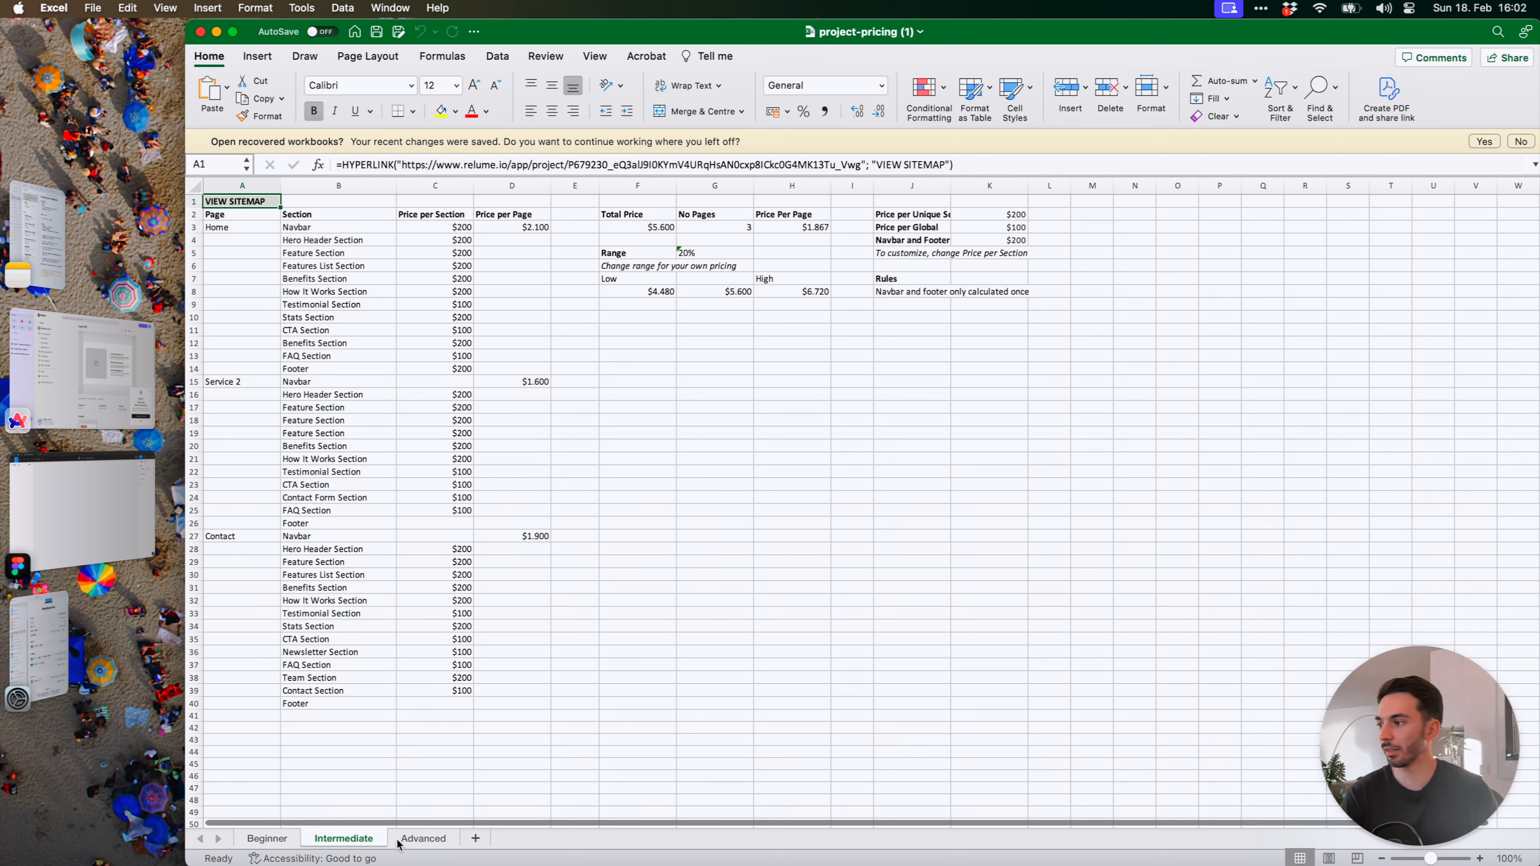
Compare the Beginner, Intermediate and Advanced pricing sheets and check the Total Price formula on the Beginner sheet
left_click(289, 840)
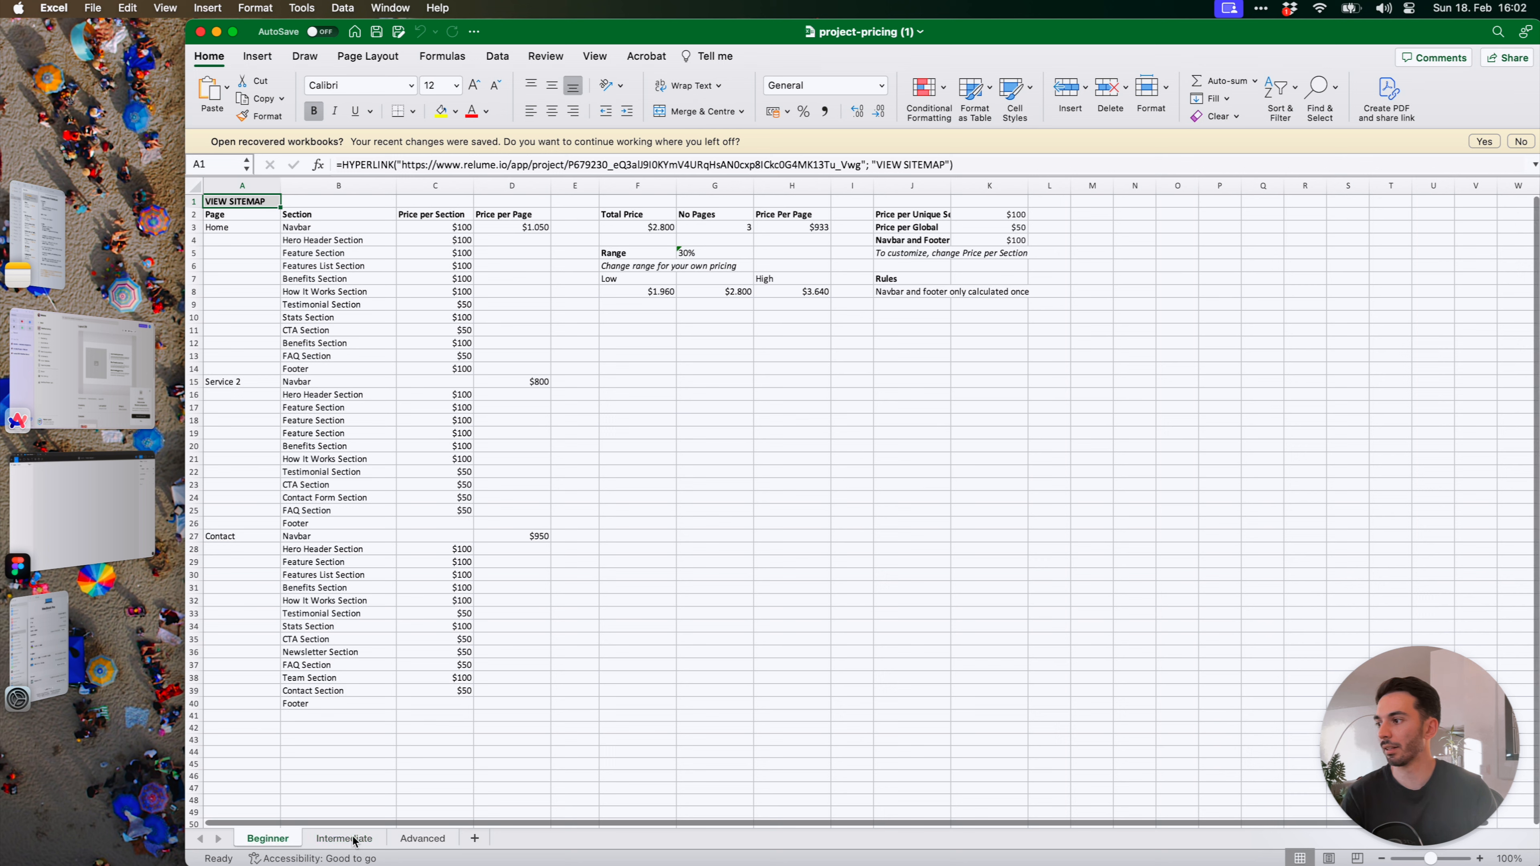
left_click(356, 840)
left_click(421, 841)
left_click(289, 841)
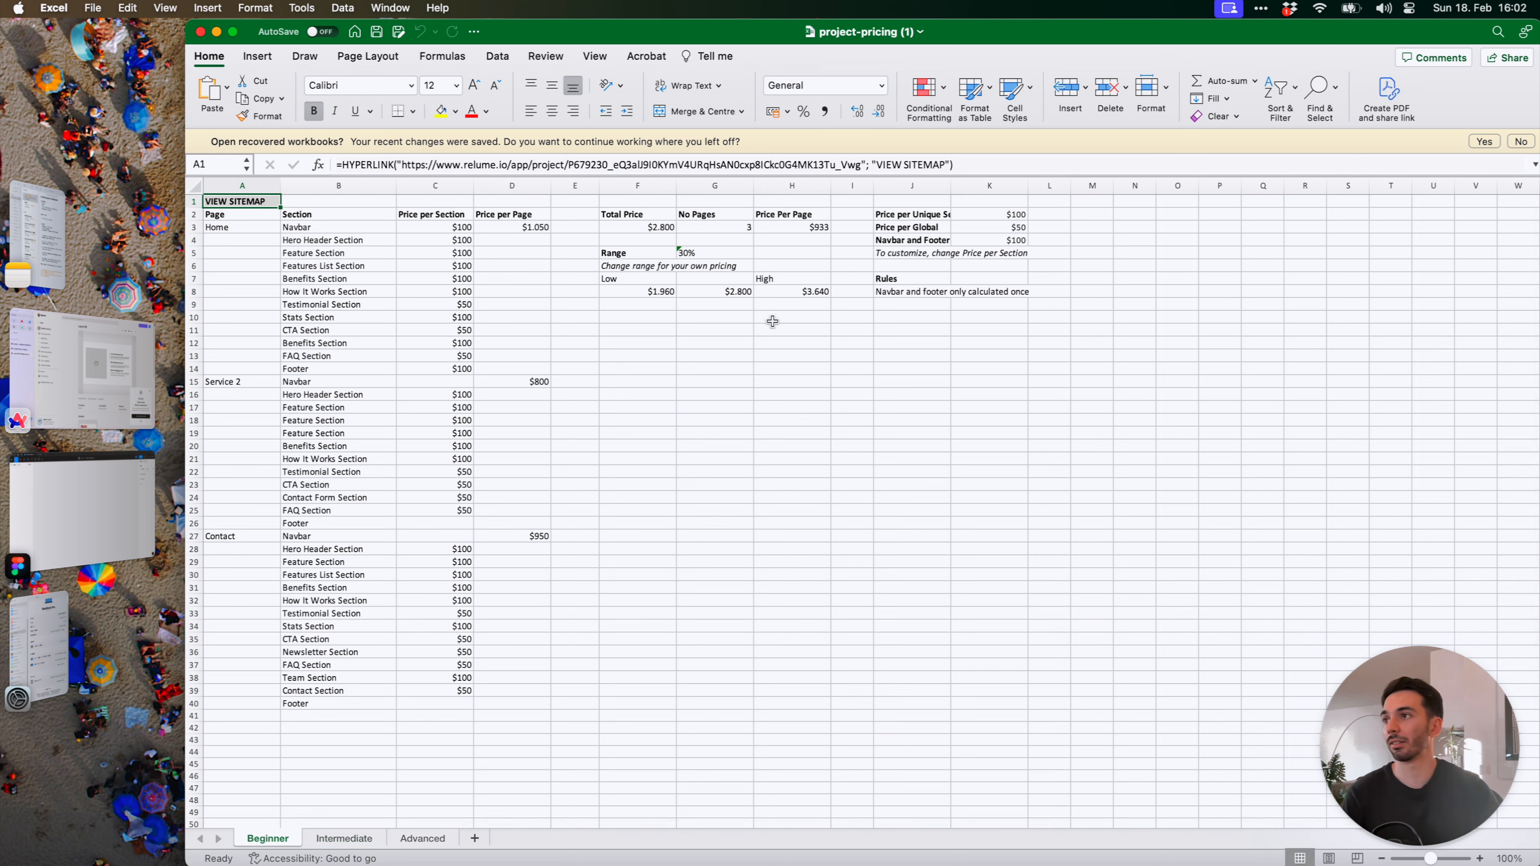
left_click(671, 229)
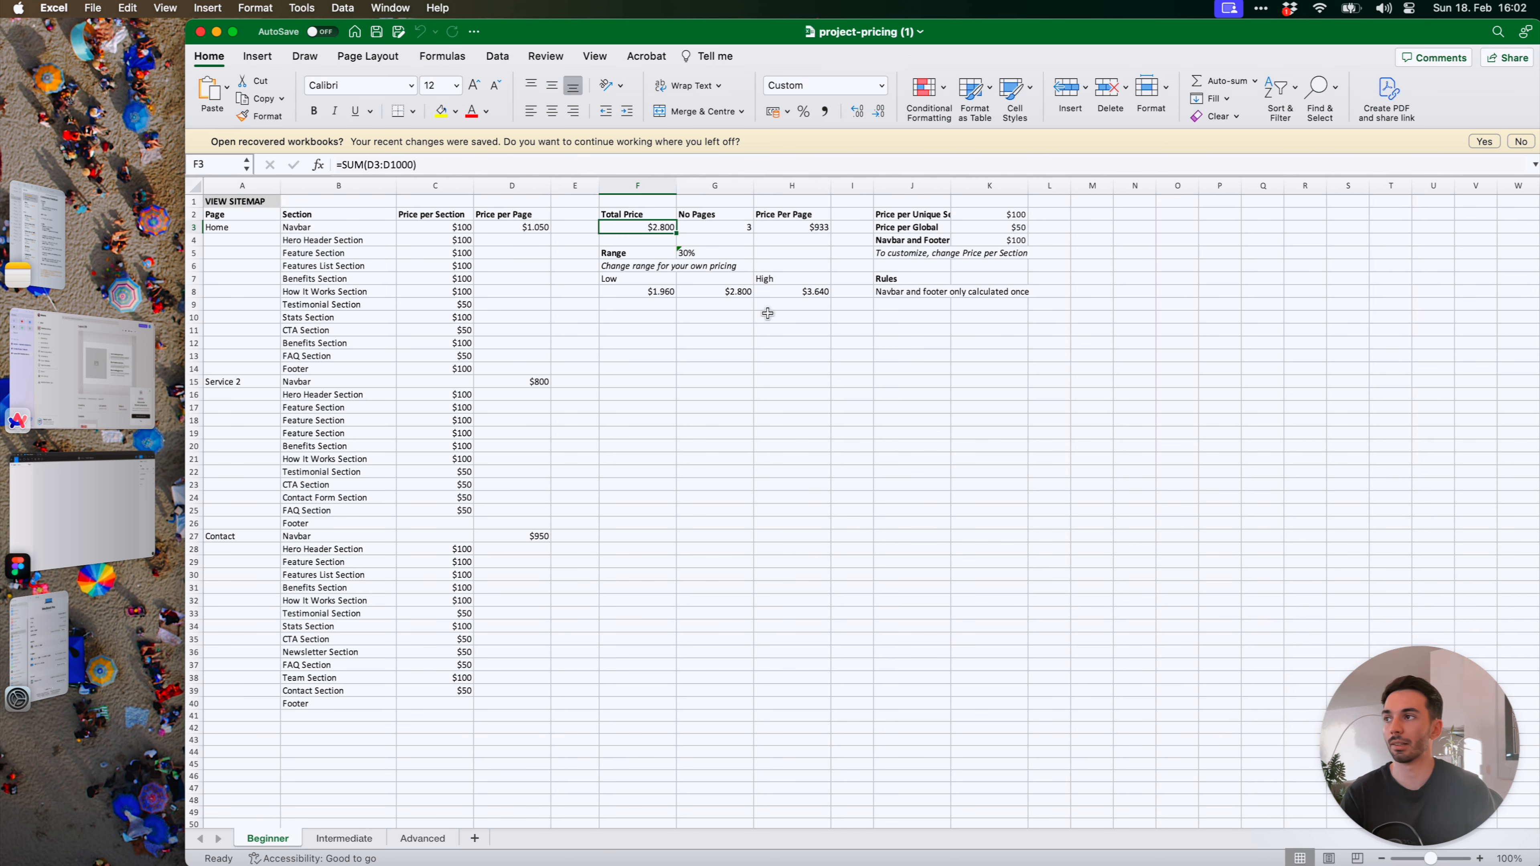
scroll(768, 314, "right", 1)
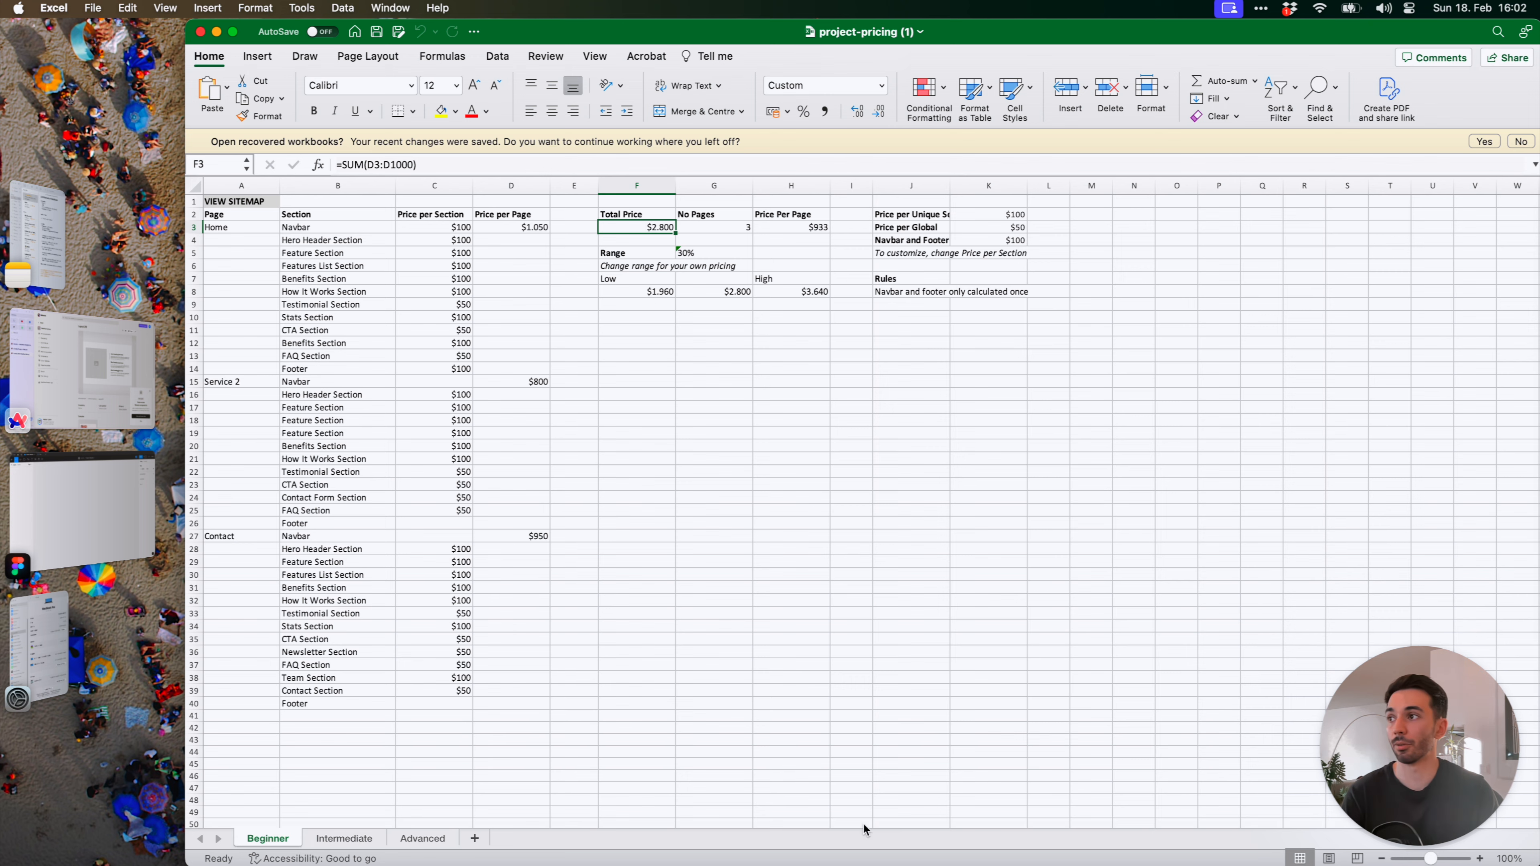
Switch to Arc, view the Relume project's Export to Figma plugin instructions and dismiss them
mouse_move(864, 850)
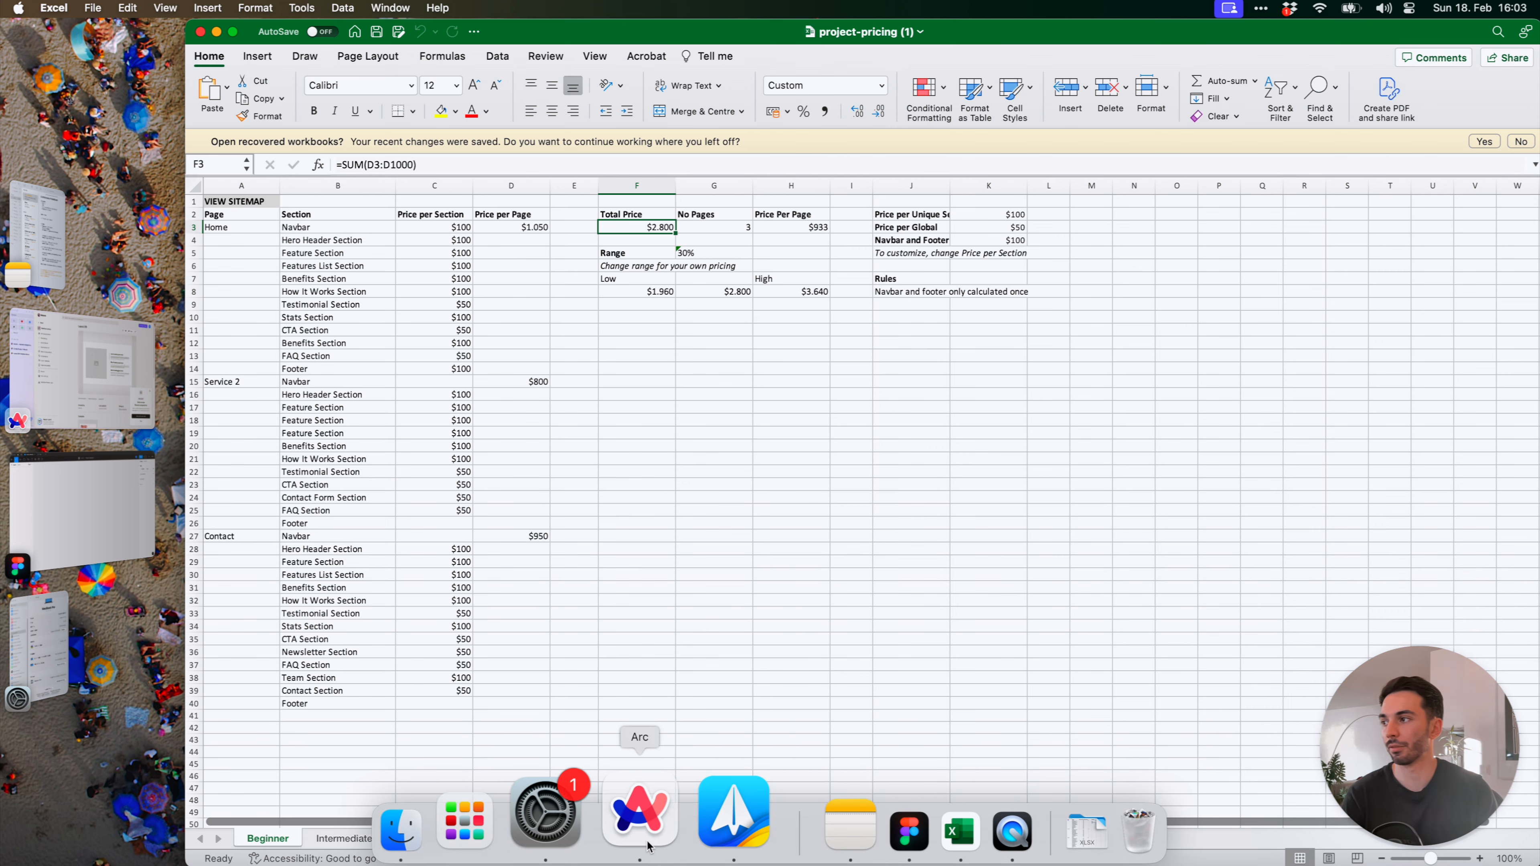
left_click(640, 813)
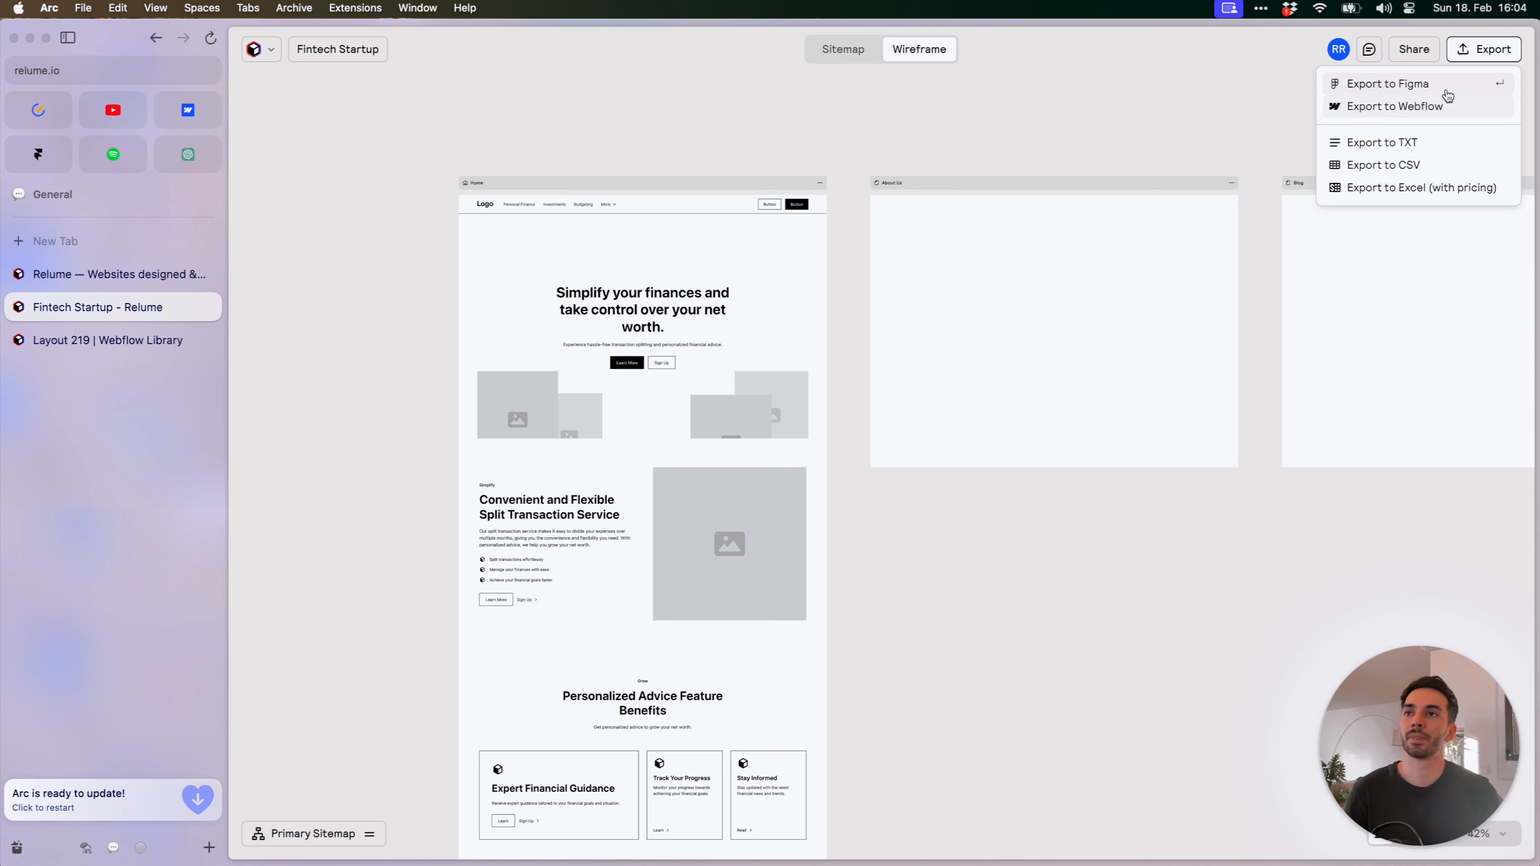
left_click(1444, 85)
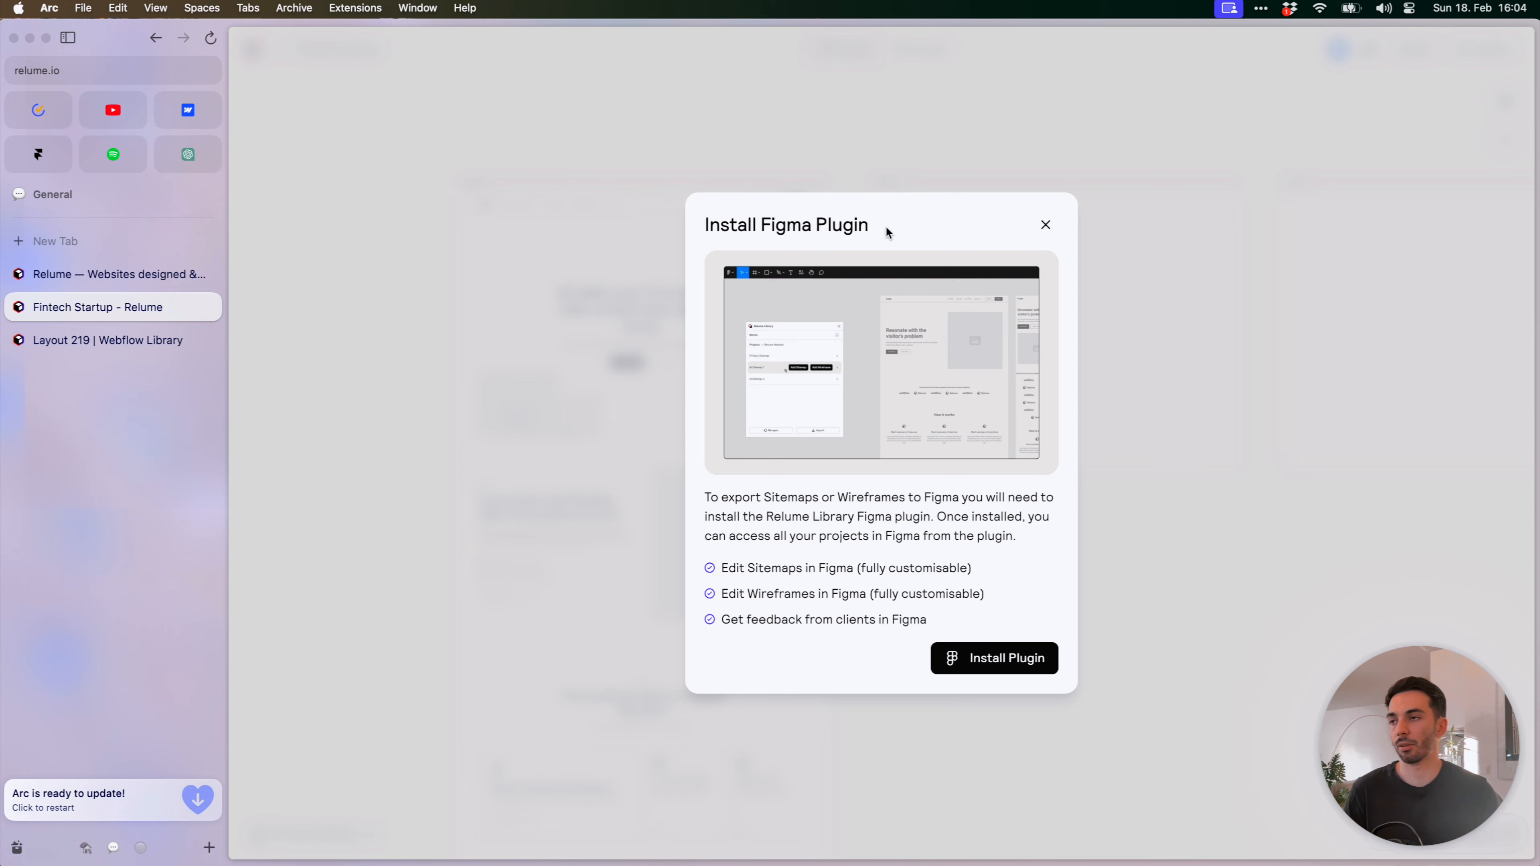
left_click(1047, 227)
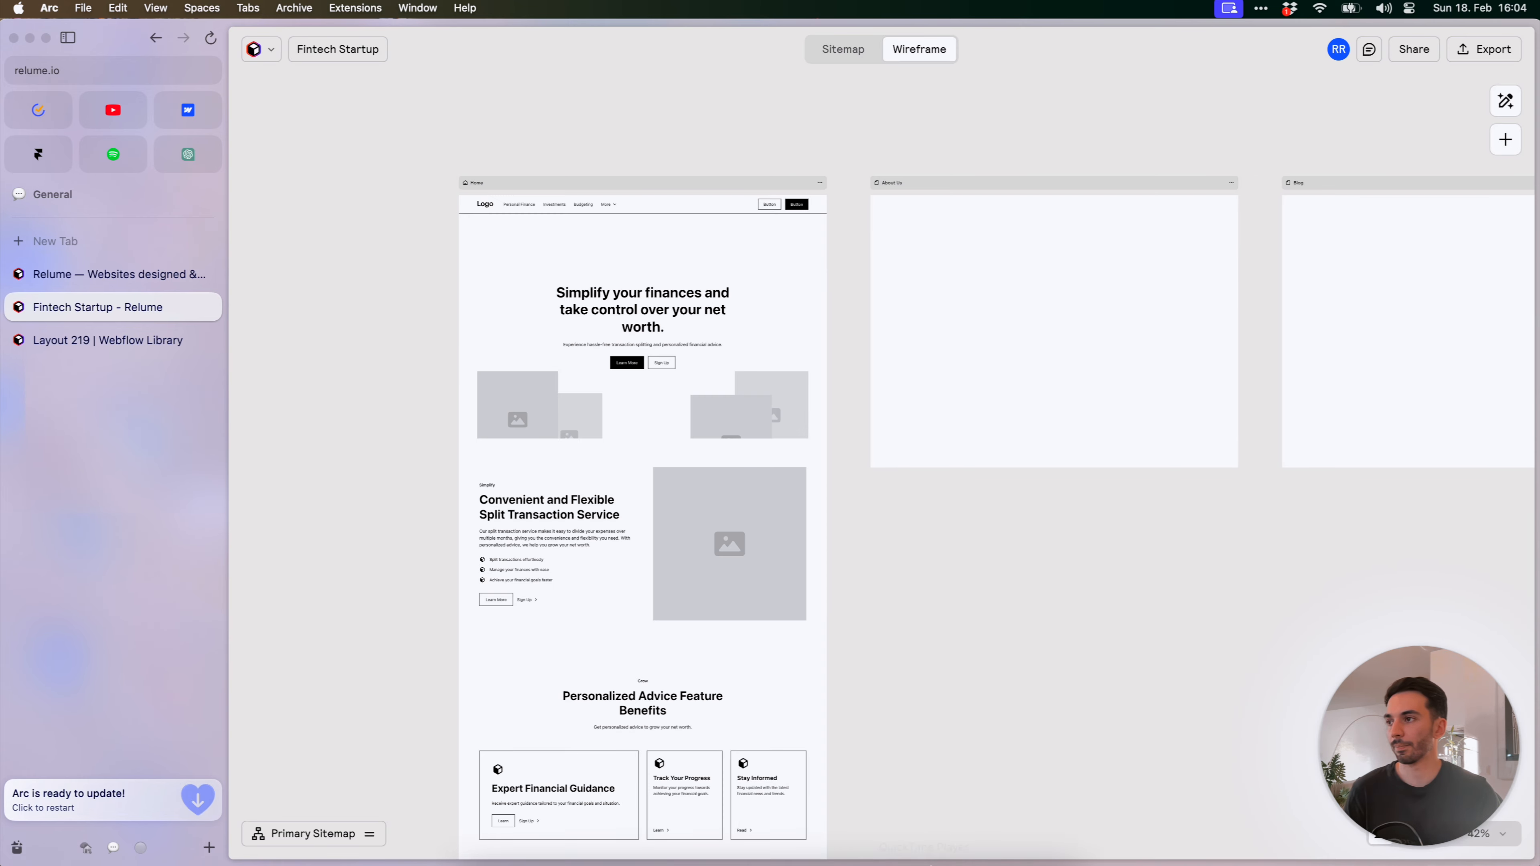
Switch to Figma's Fintech Website file and search all plugins for "relume"
left_click(832, 862)
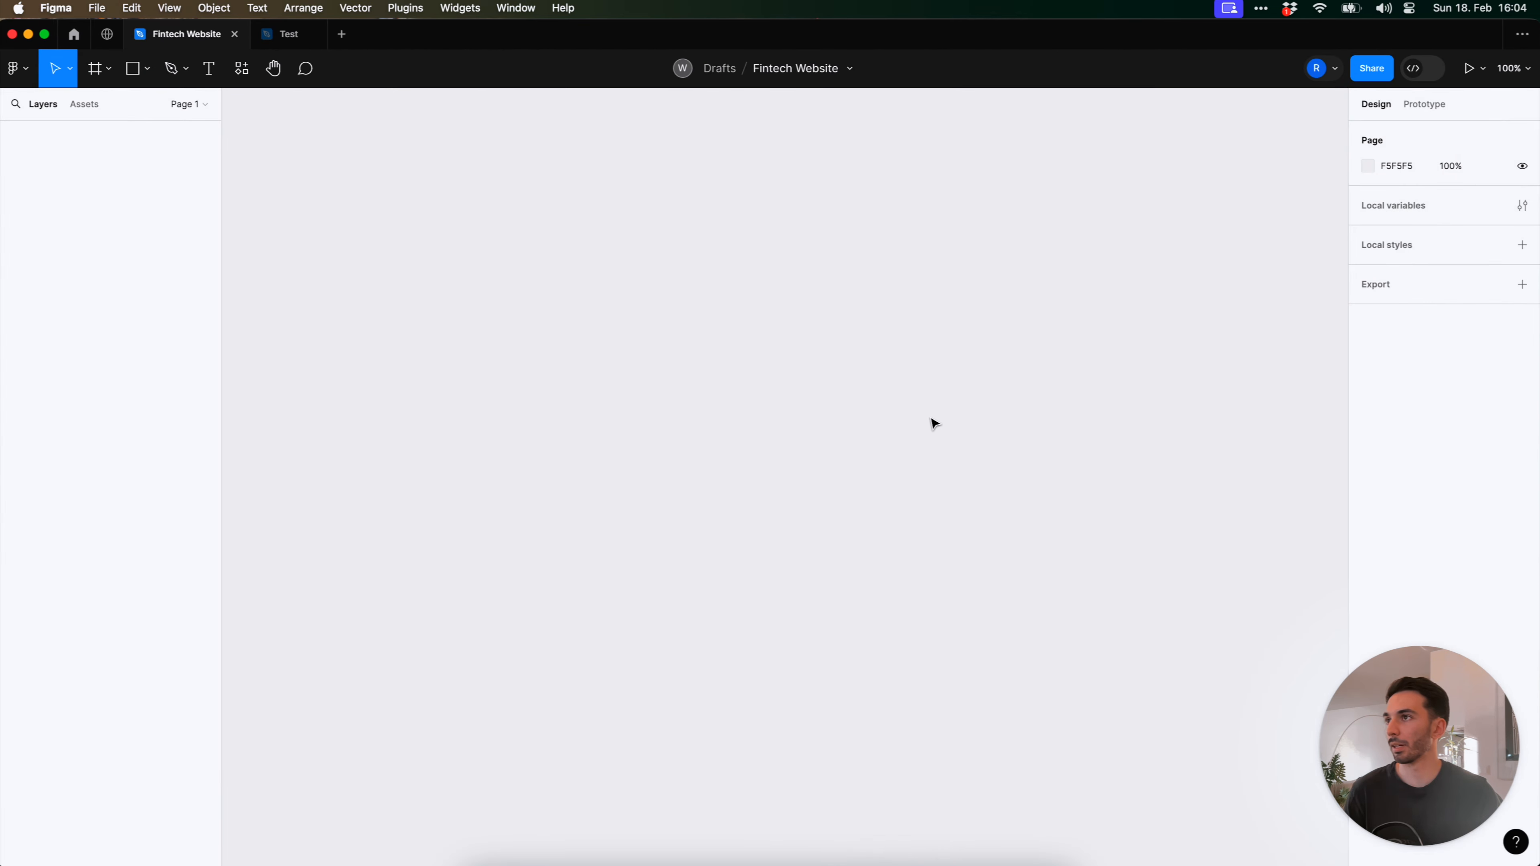
left_click(433, 7)
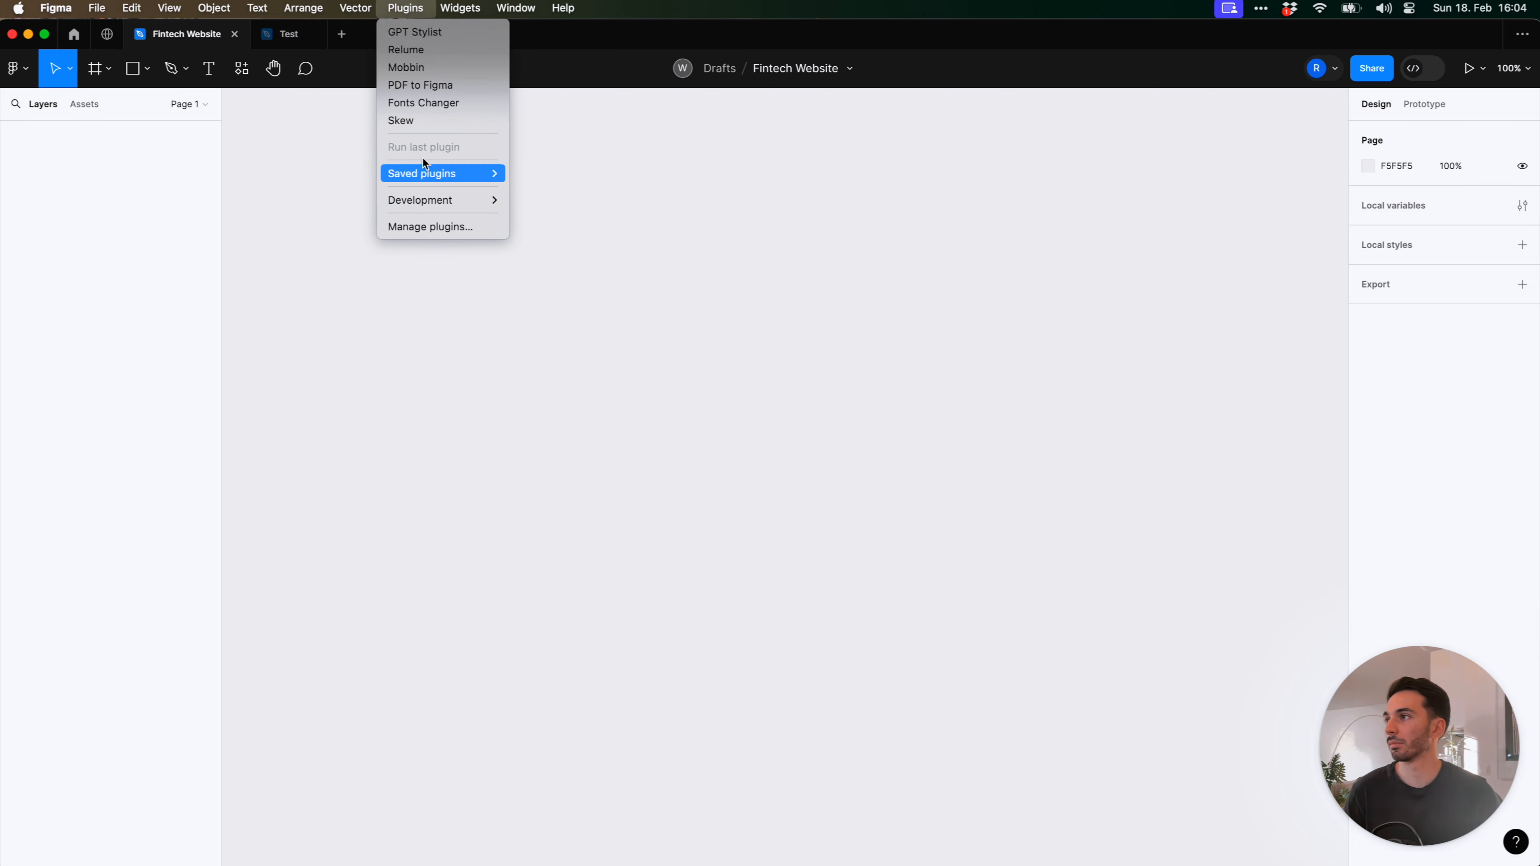
left_click(434, 225)
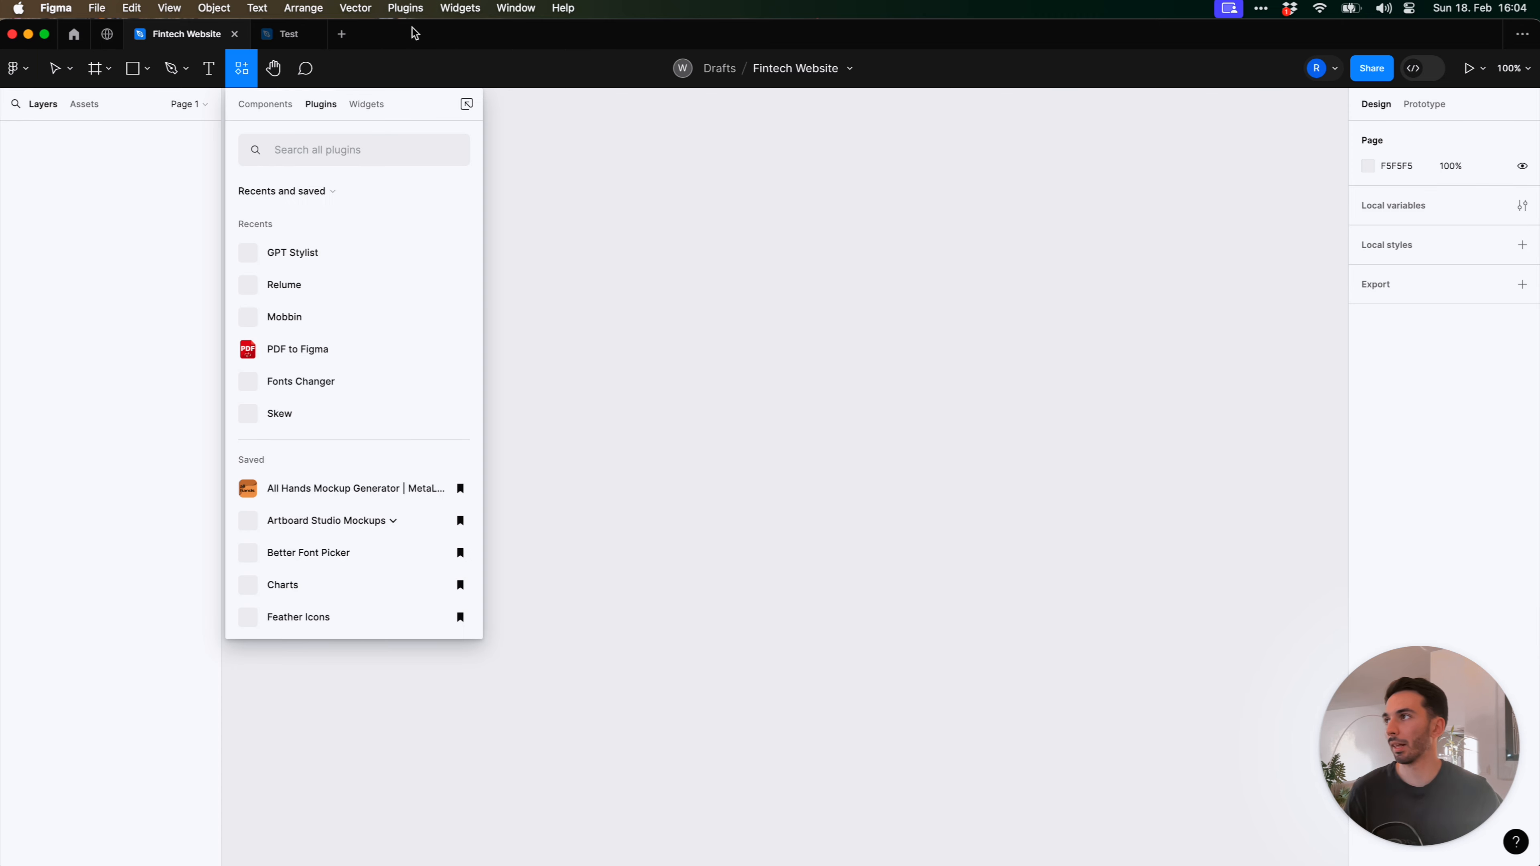
type("relume")
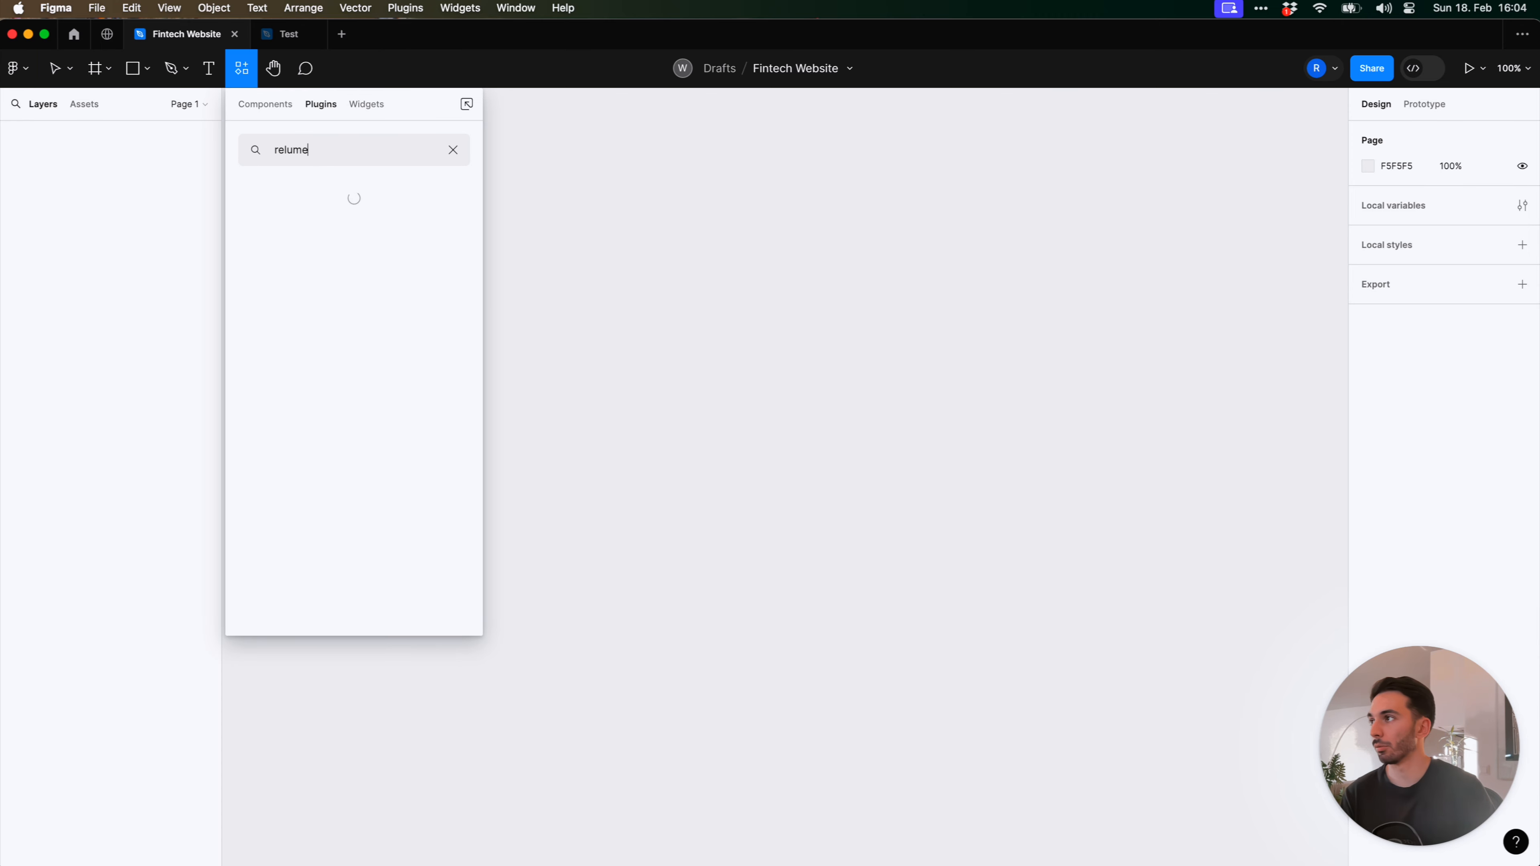
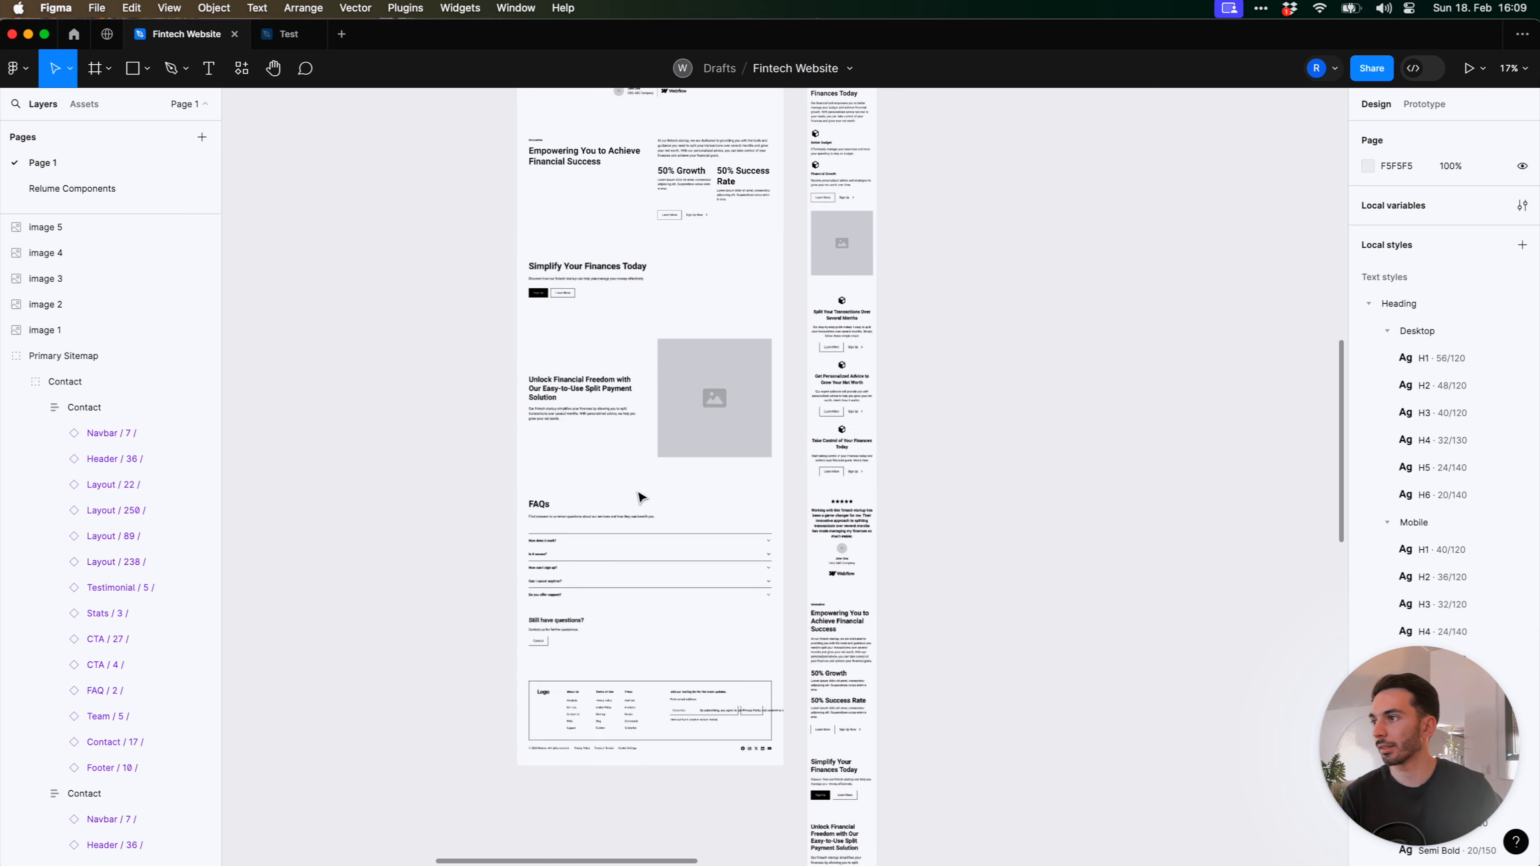
Ungroup the imported Primary Sitemap wireframes into separate page groups
scroll(958, 396, "down", 6)
scroll(960, 401, "right", 10)
scroll(960, 401, "up", 4)
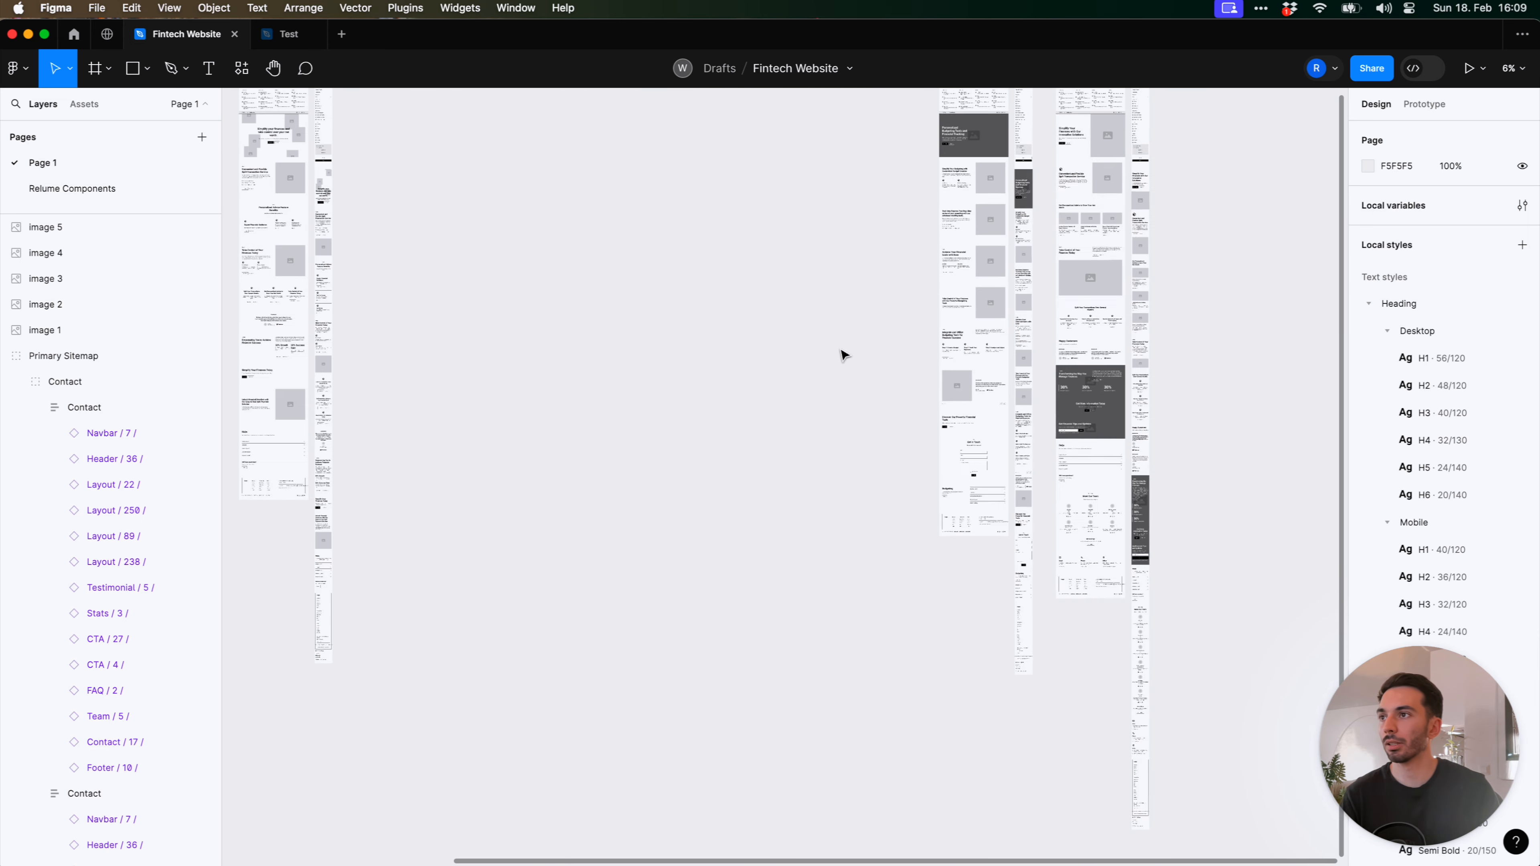
left_click(887, 407)
key("super+shift+g")
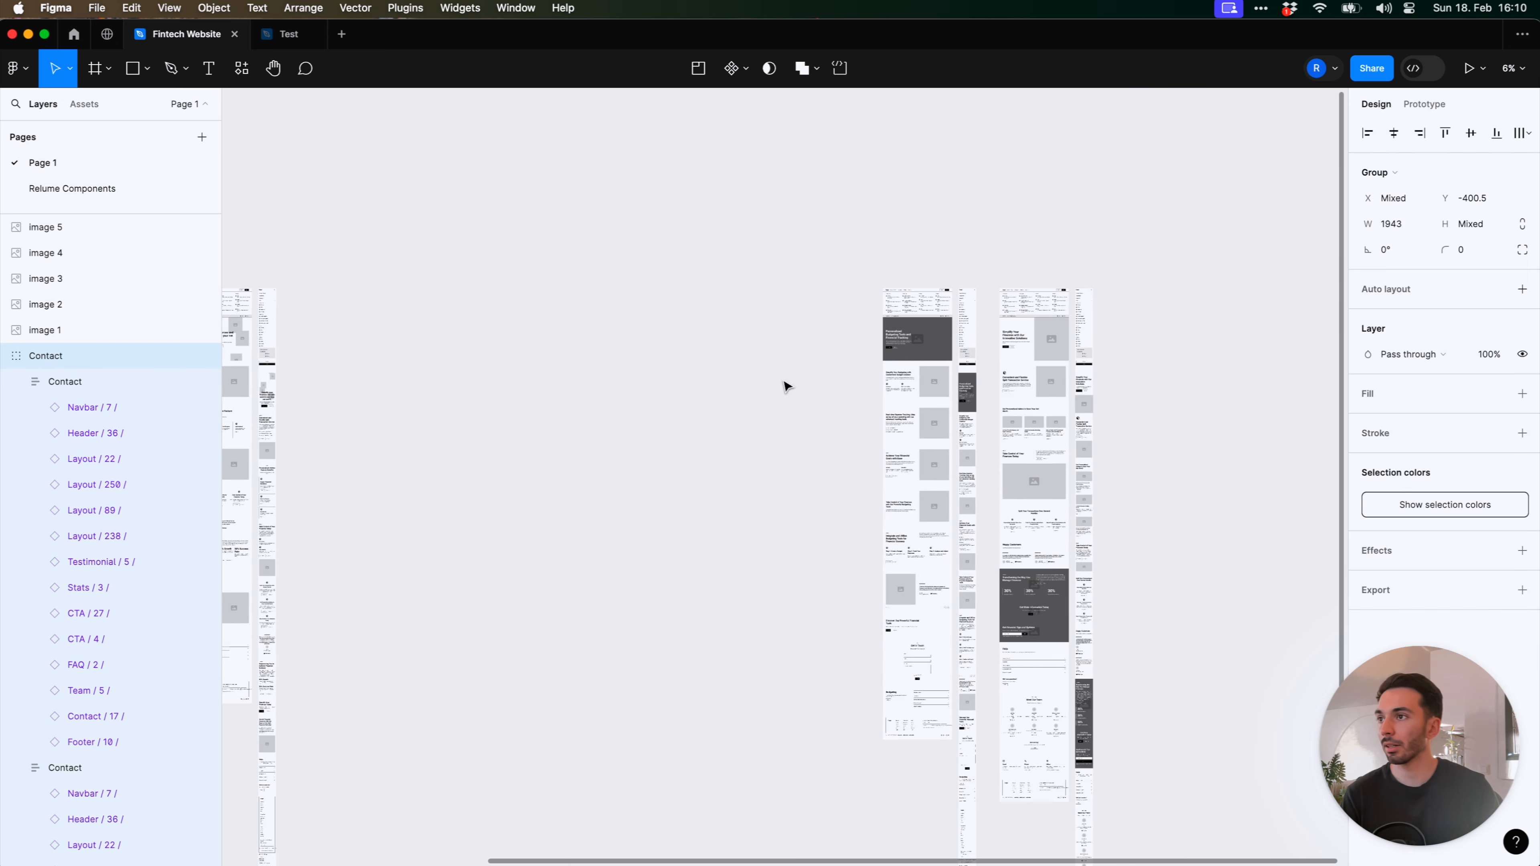
Delete the Contact wireframe group and the page group beside it, keeping the Home wireframes
scroll(784, 386, "left", 1)
left_click(896, 281)
left_click_drag(874, 239, 1182, 767)
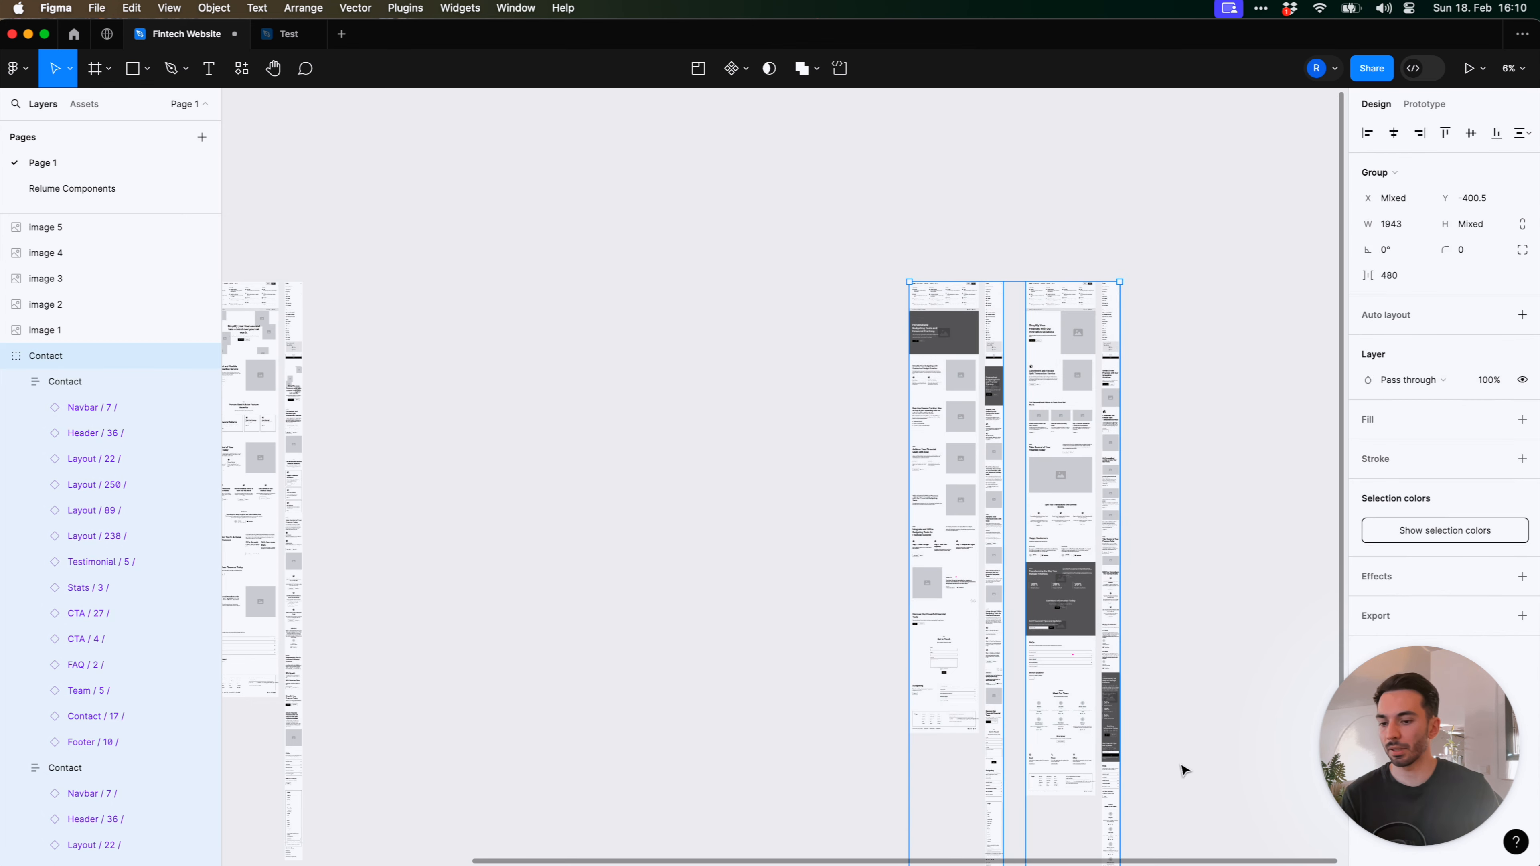
left_click(1183, 766)
Ungroup the Home wireframes into separate desktop and mobile frames
scroll(754, 450, "left", 5)
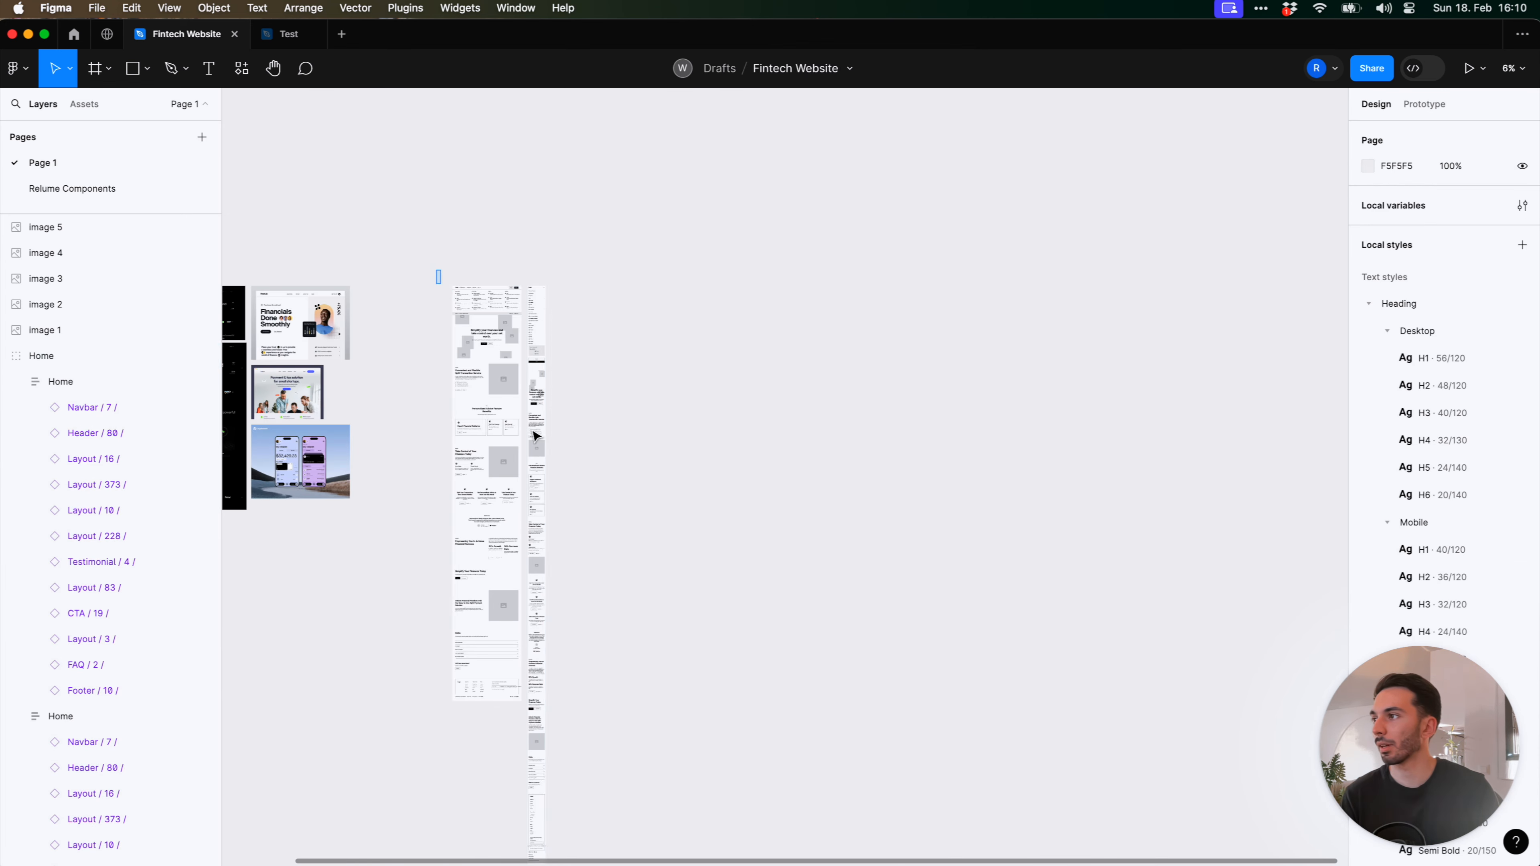
left_click_drag(437, 270, 678, 628)
left_click_drag(536, 497, 820, 503)
scroll(816, 369, "up", 5)
left_click(923, 330)
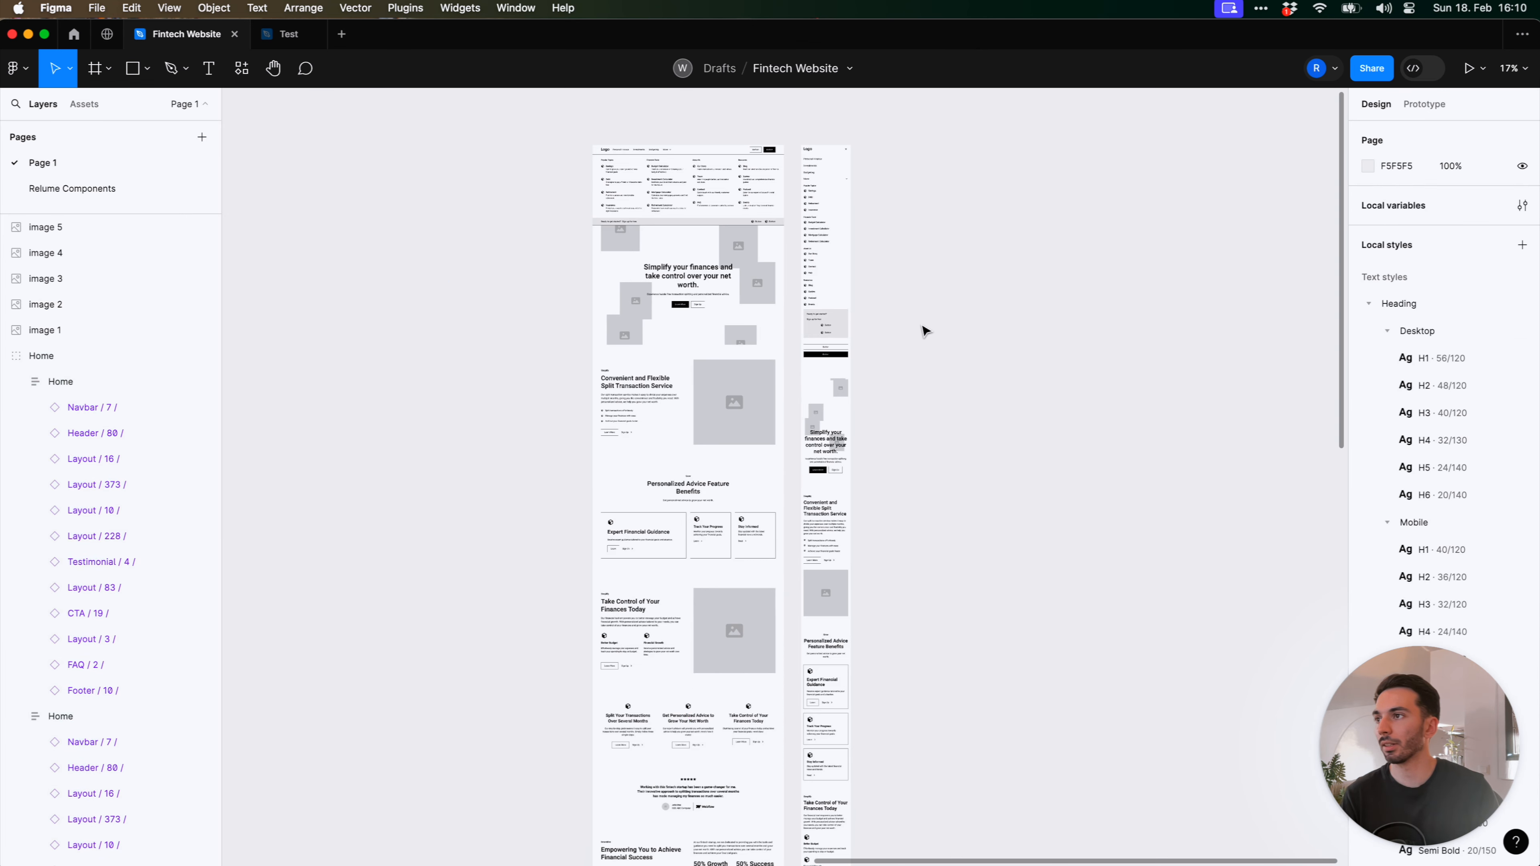
scroll(923, 330, "up", 1)
scroll(923, 330, "left", 1)
left_click(892, 333)
key("super+shift+g")
left_click(1042, 352)
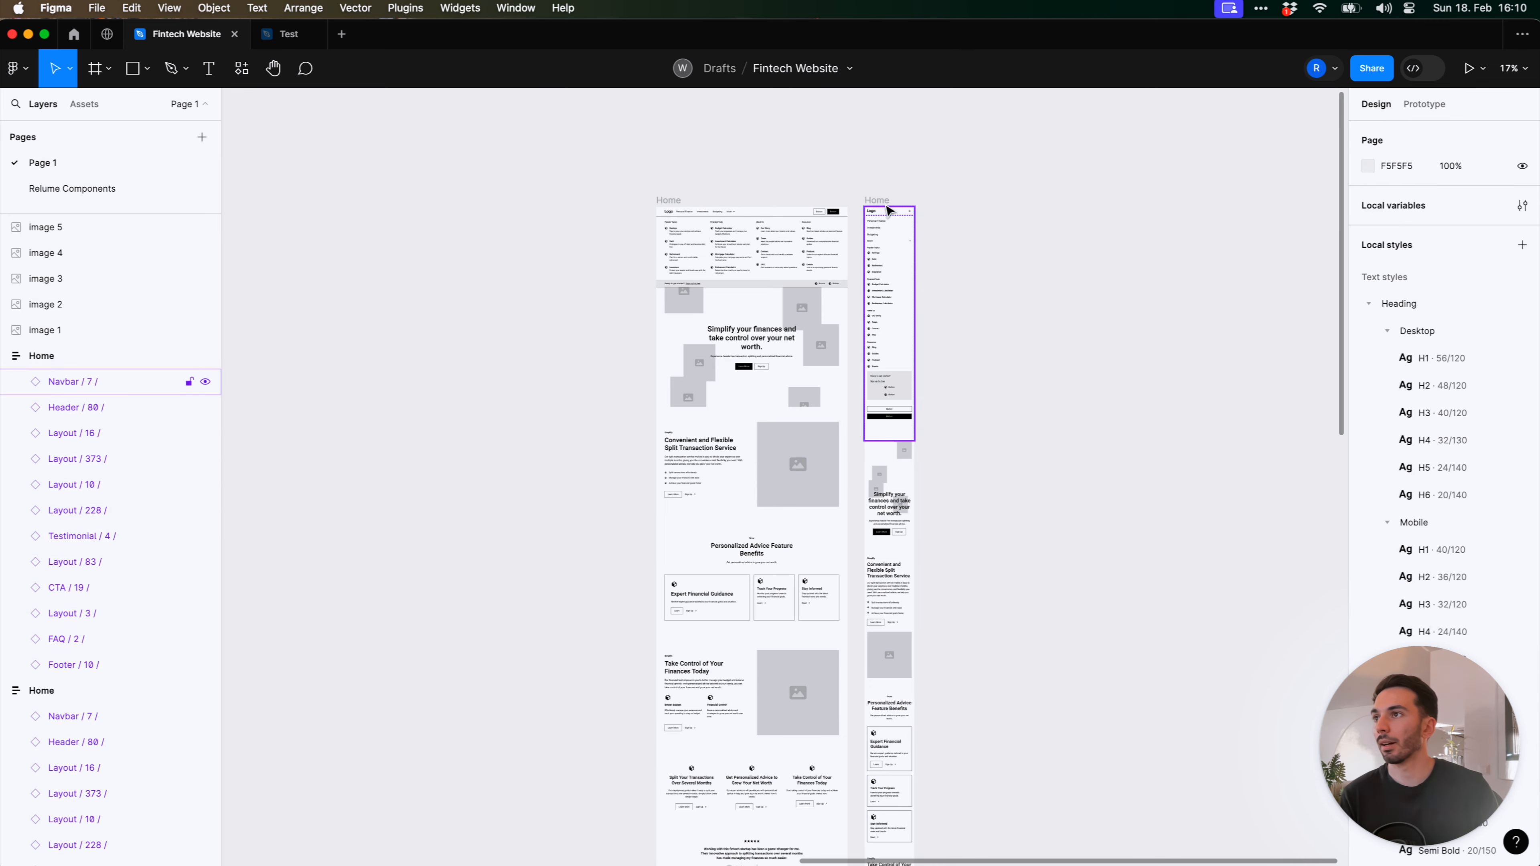
Move the mobile Home wireframe further right, leaving a wide gap beside the desktop version
left_click_drag(881, 202, 1108, 202)
left_click(987, 298)
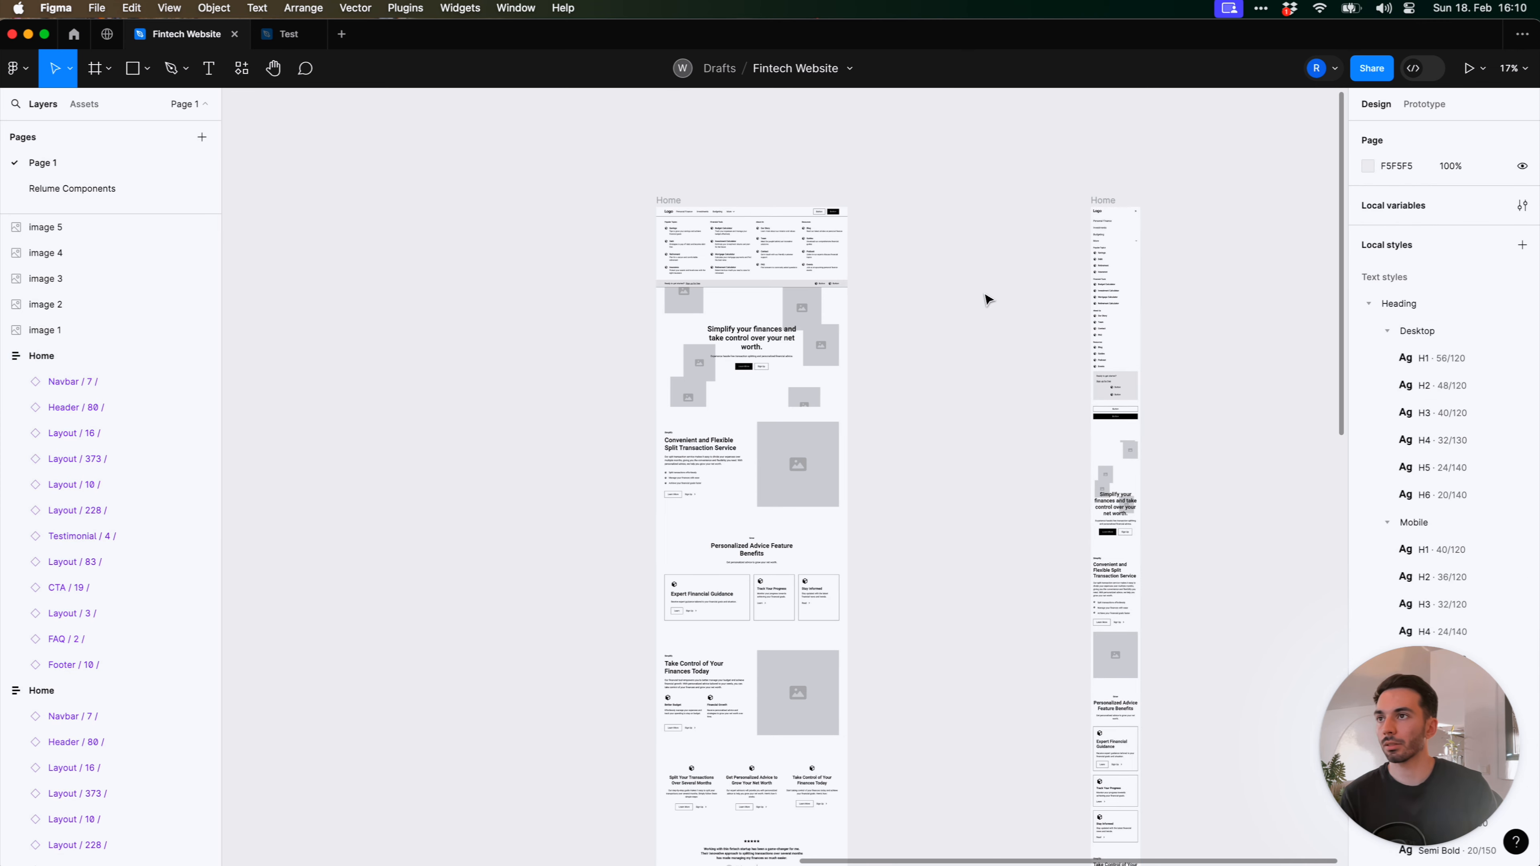
left_click_drag(923, 310, 837, 375)
left_click_drag(1030, 271, 1236, 276)
left_click(811, 398)
left_click_drag(800, 430, 1029, 447)
Review the desktop Home wireframe from the navbar and hero down past the testimonial section
scroll(1026, 370, "up", 10)
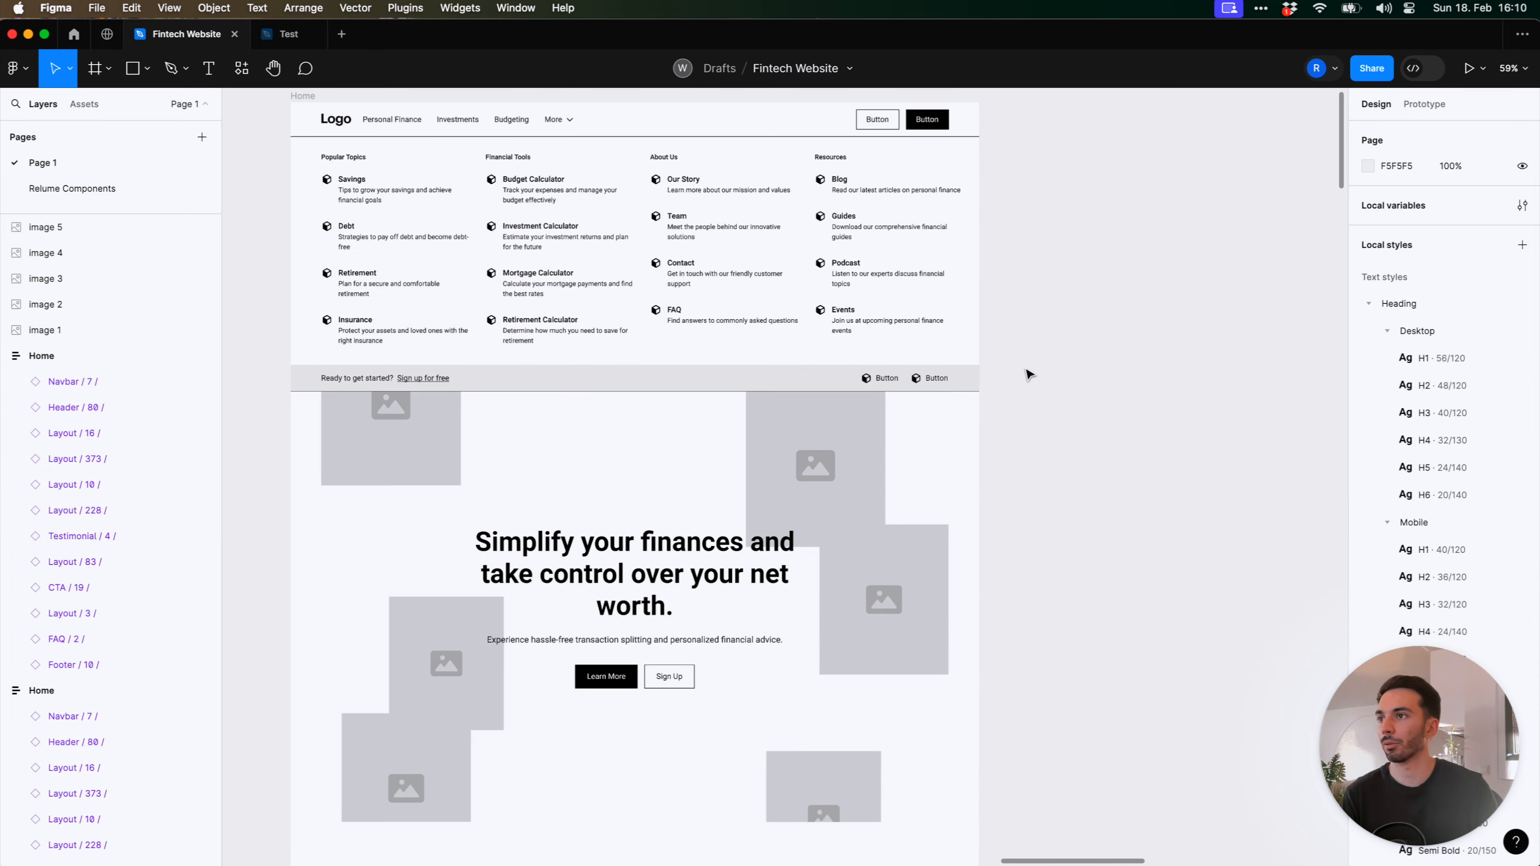
left_click_drag(1026, 372, 1216, 370)
scroll(1151, 413, "down", 2)
scroll(1153, 416, "down", 10)
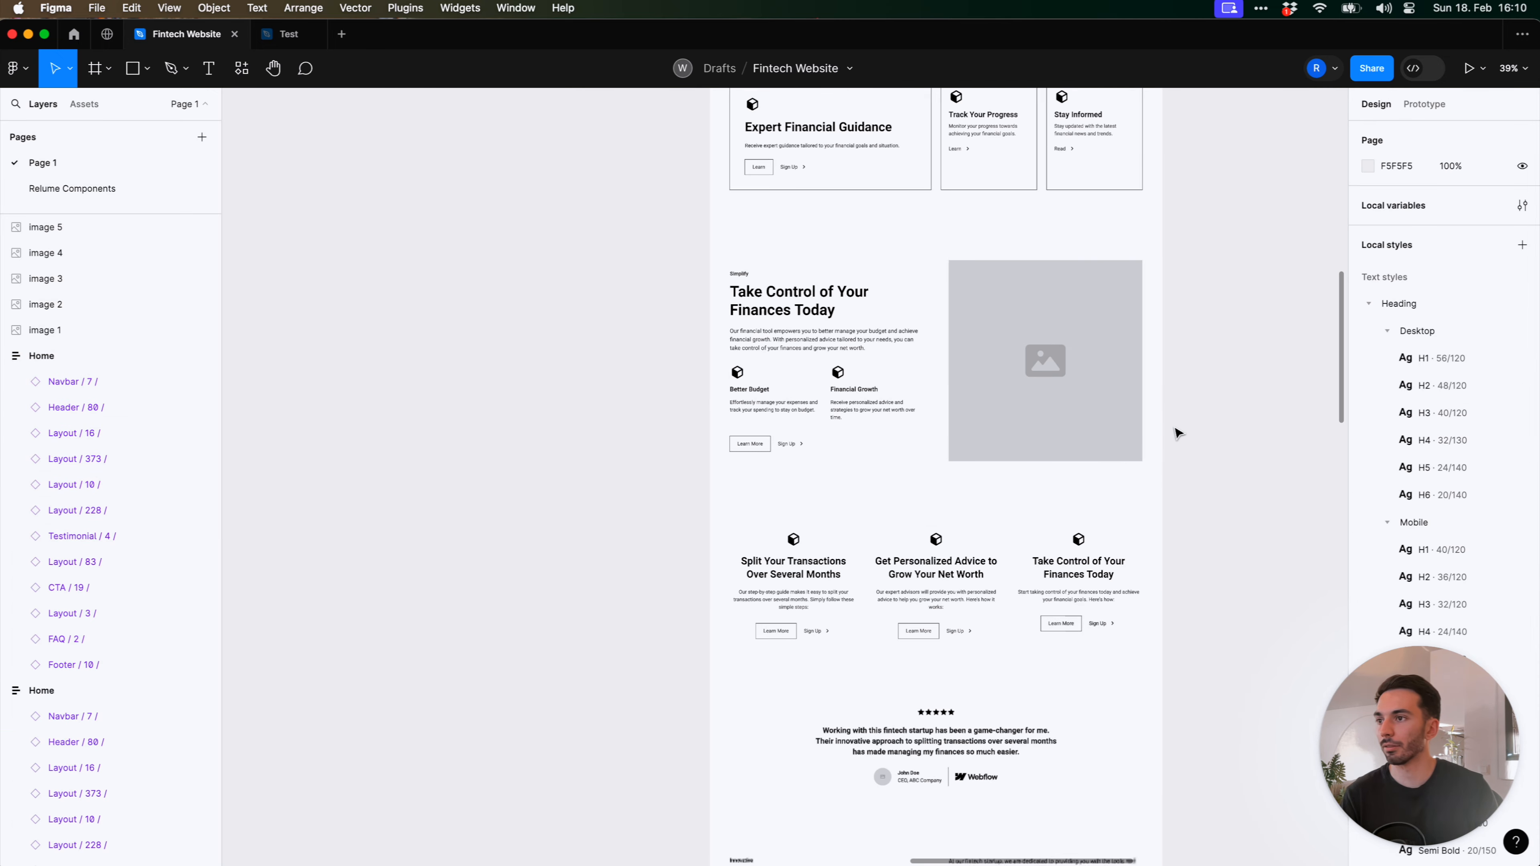
scroll(1161, 425, "down", 6)
Examine the fintech design reference images and return to the top of the desktop Home wireframe
scroll(1117, 536, "left", 5)
scroll(1085, 497, "up", 8)
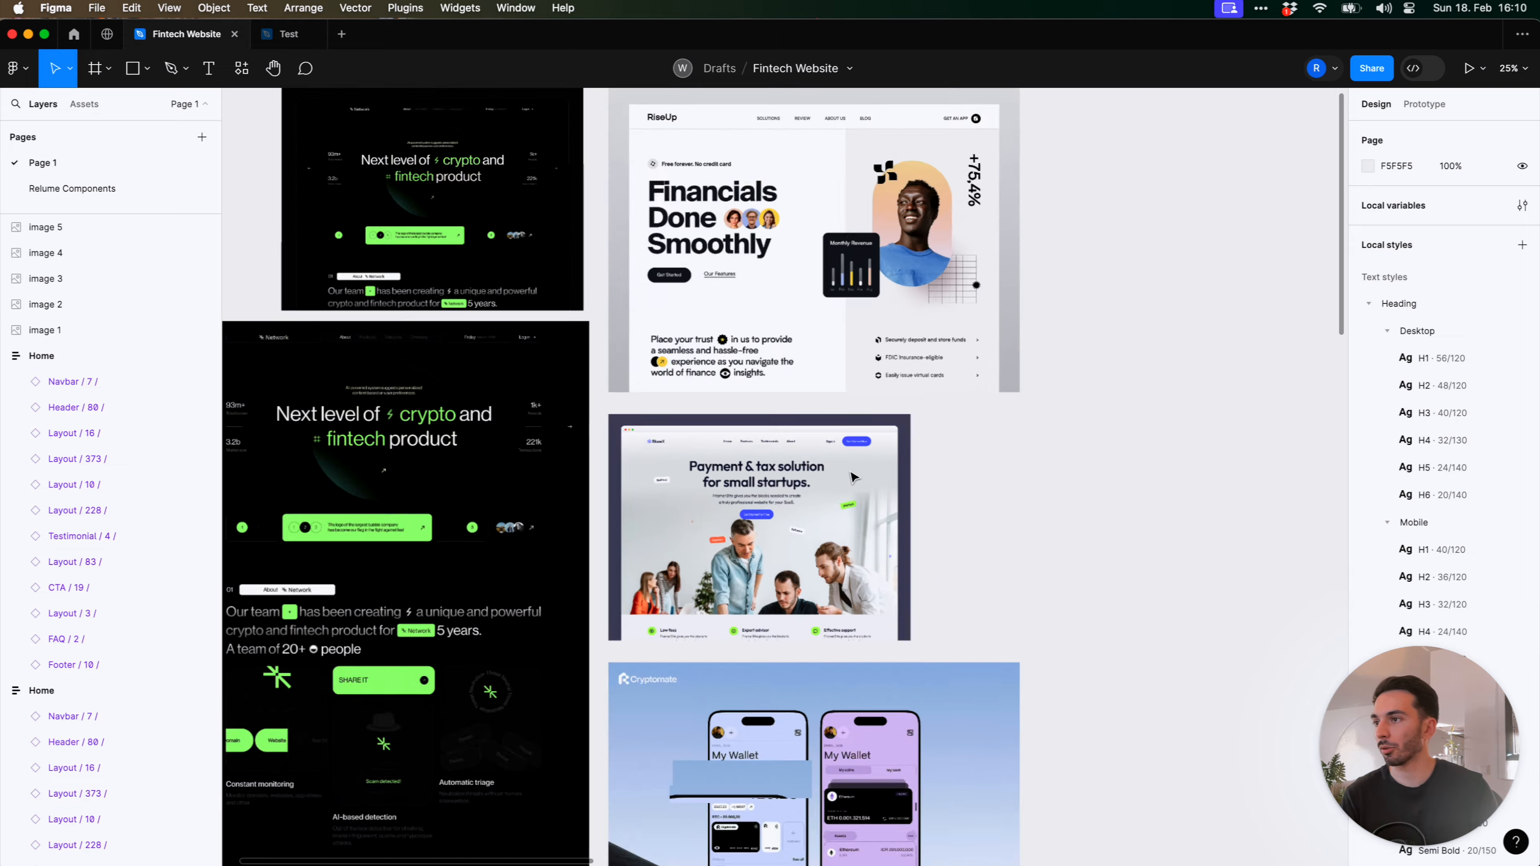
scroll(1122, 516, "up", 2)
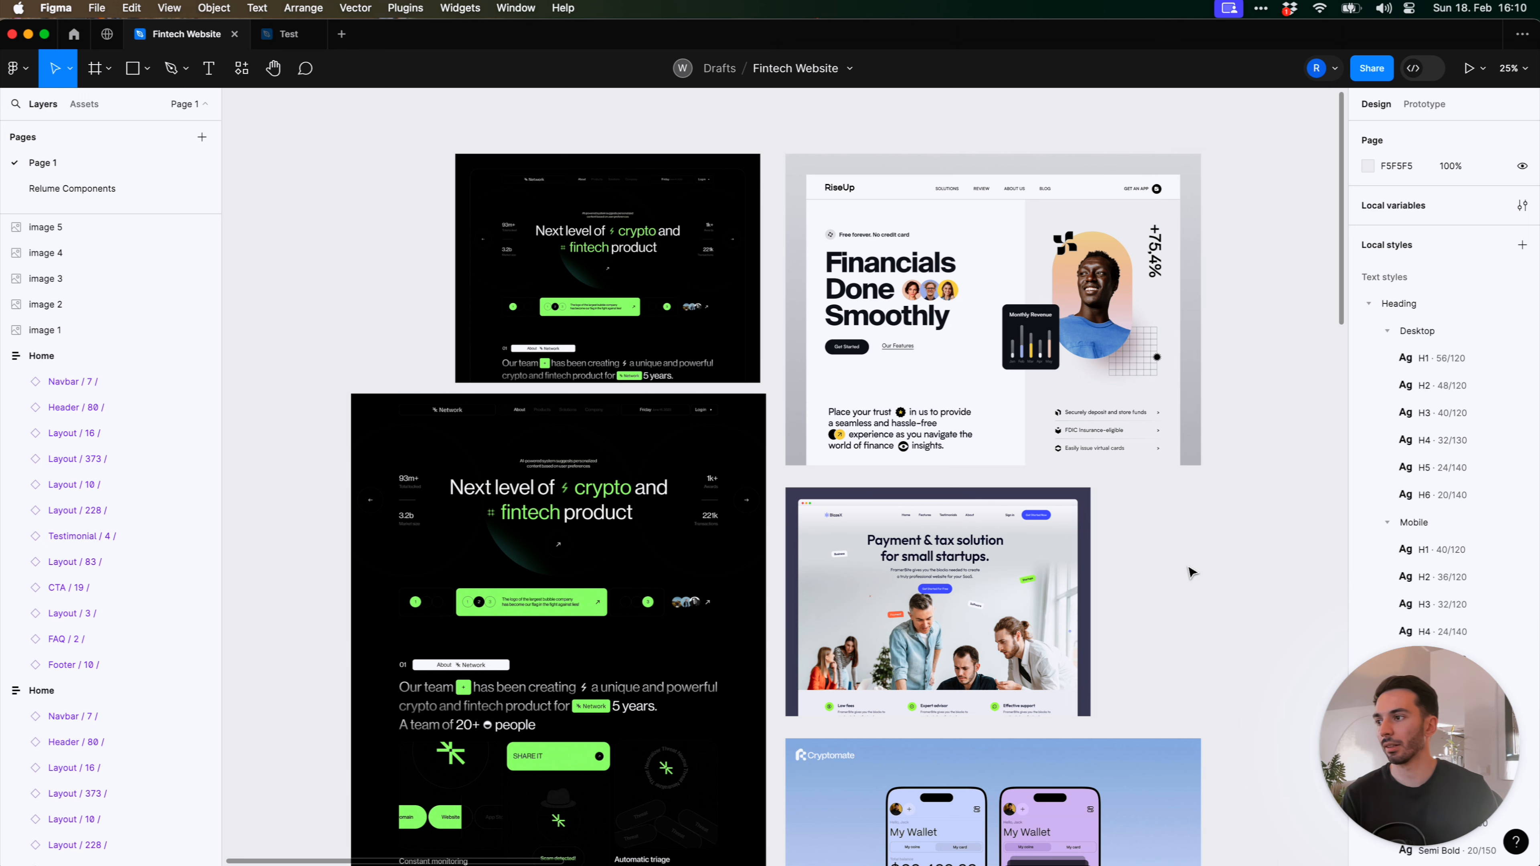
scroll(1201, 558, "down", 5)
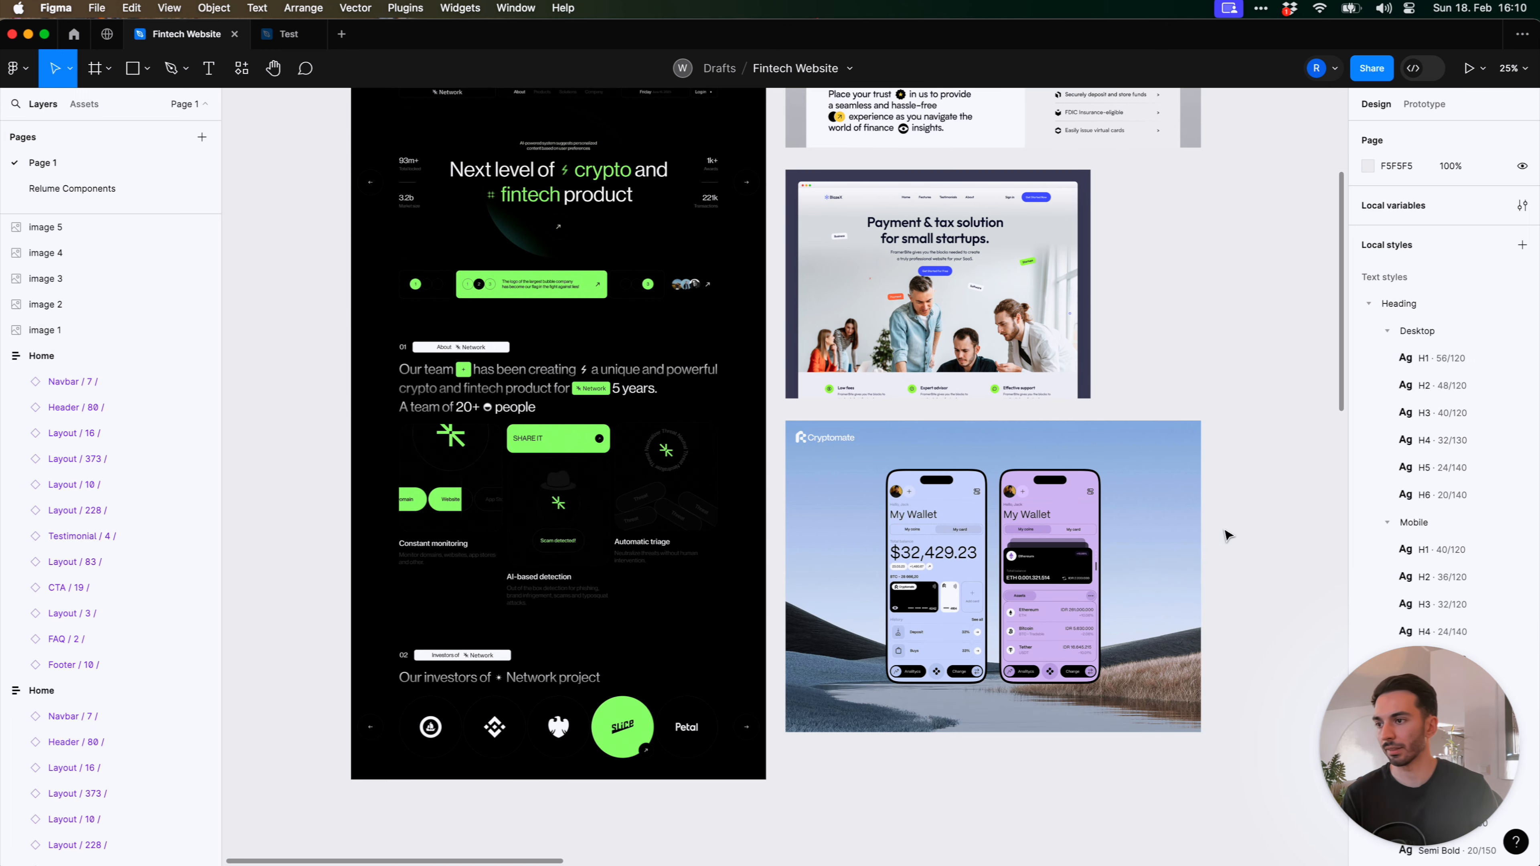
scroll(1183, 419, "up", 2)
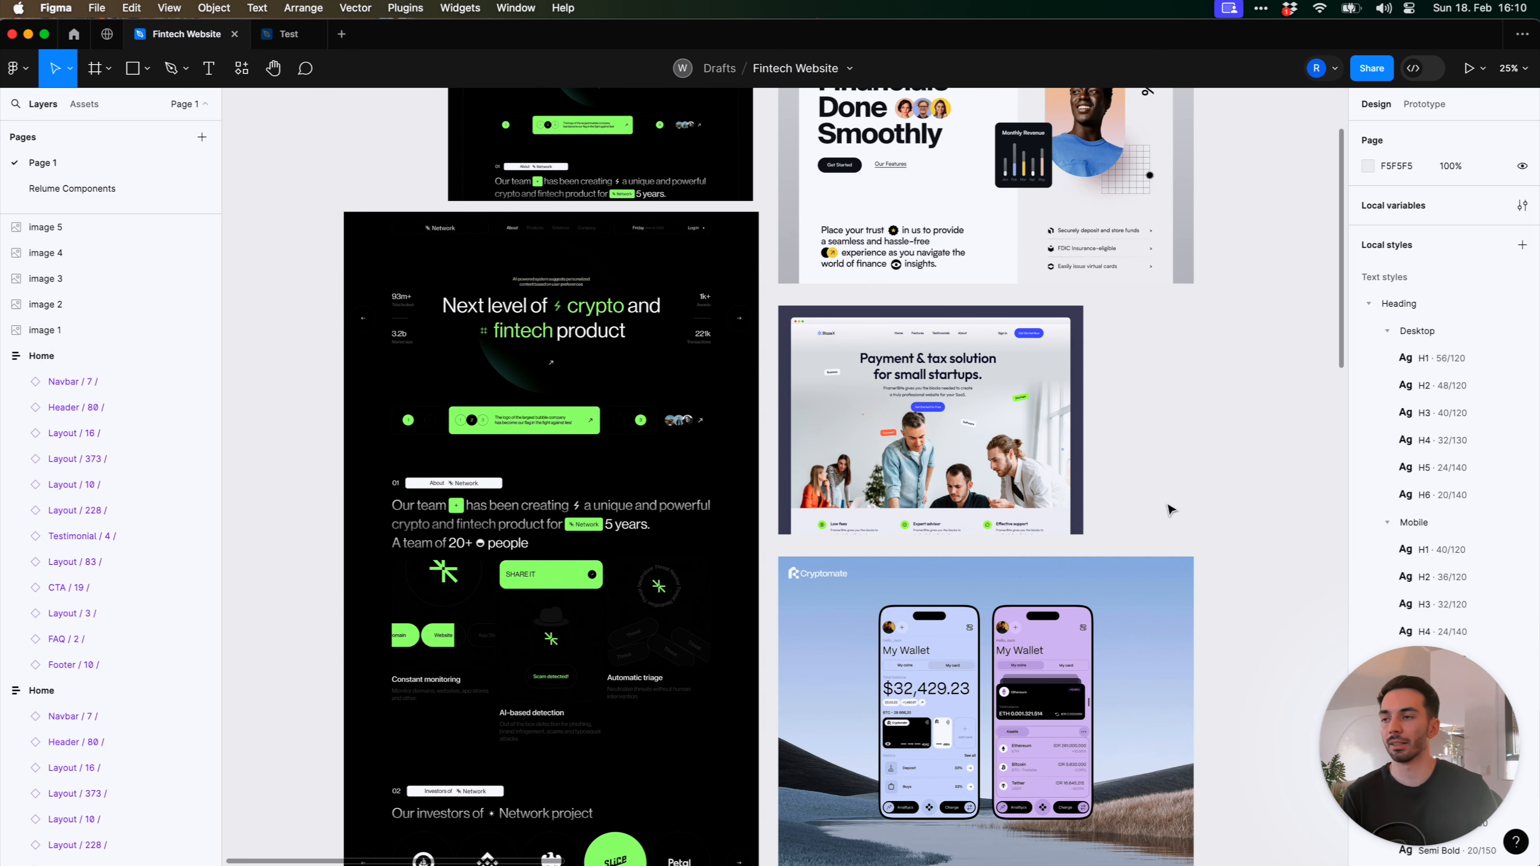
scroll(1170, 512, "up", 4)
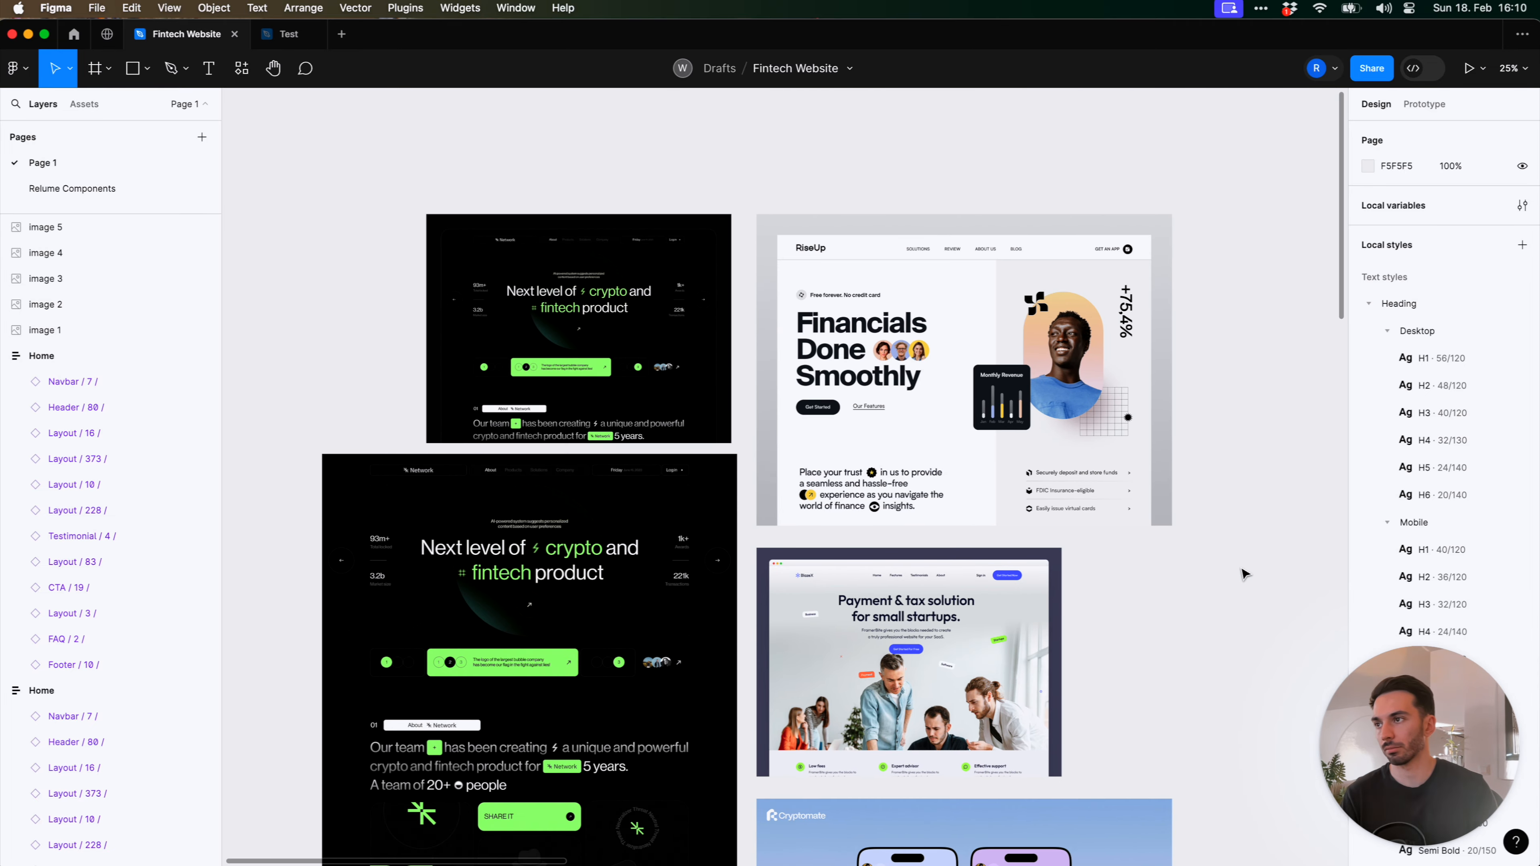
scroll(1174, 536, "down", 4)
left_click_drag(1185, 534, 653, 510)
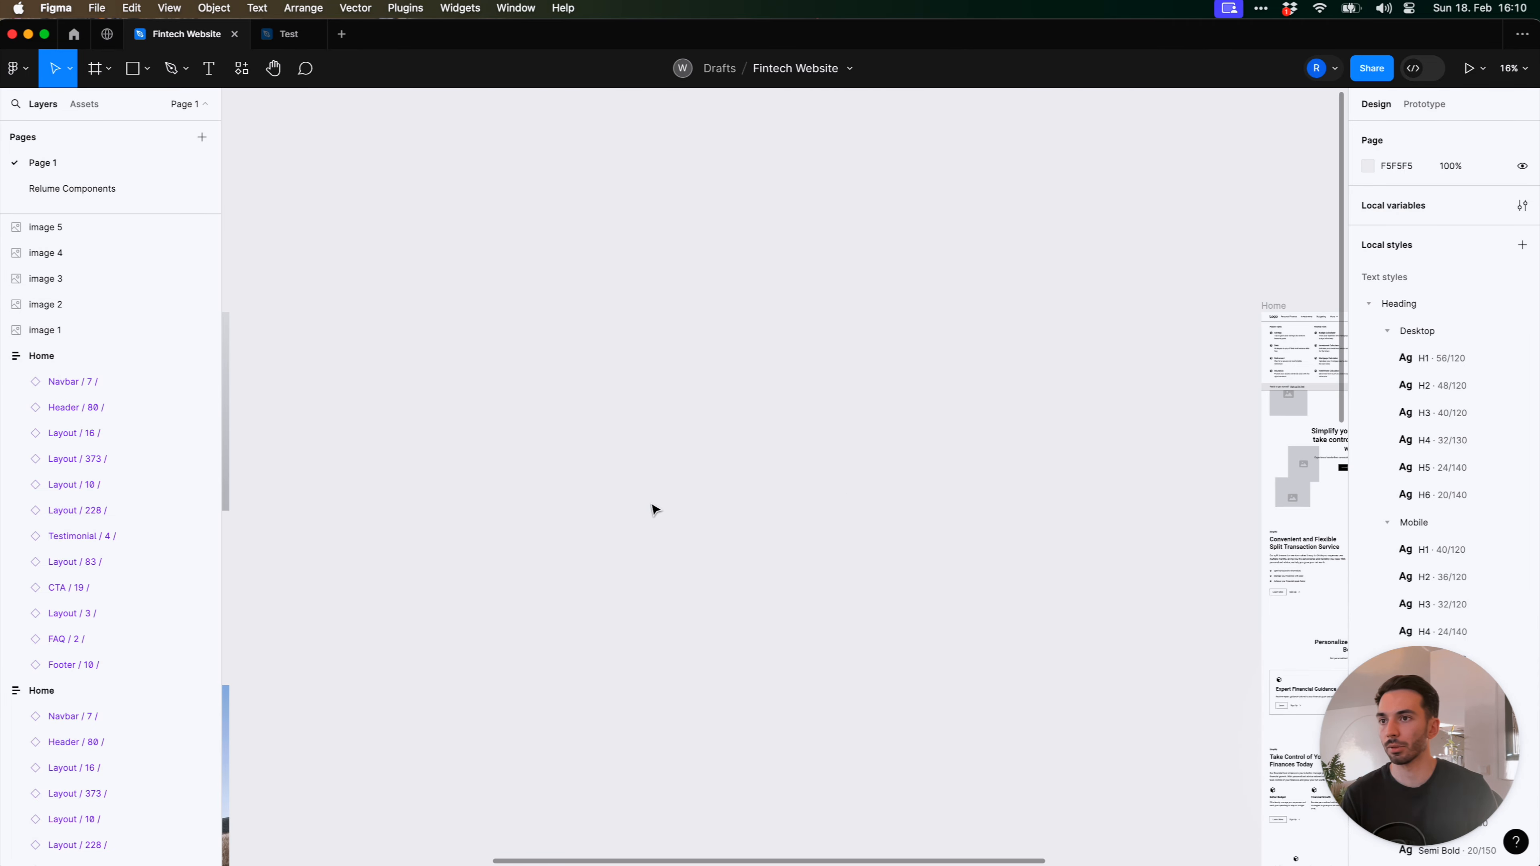
left_click_drag(1069, 505, 534, 509)
scroll(731, 379, "up", 5)
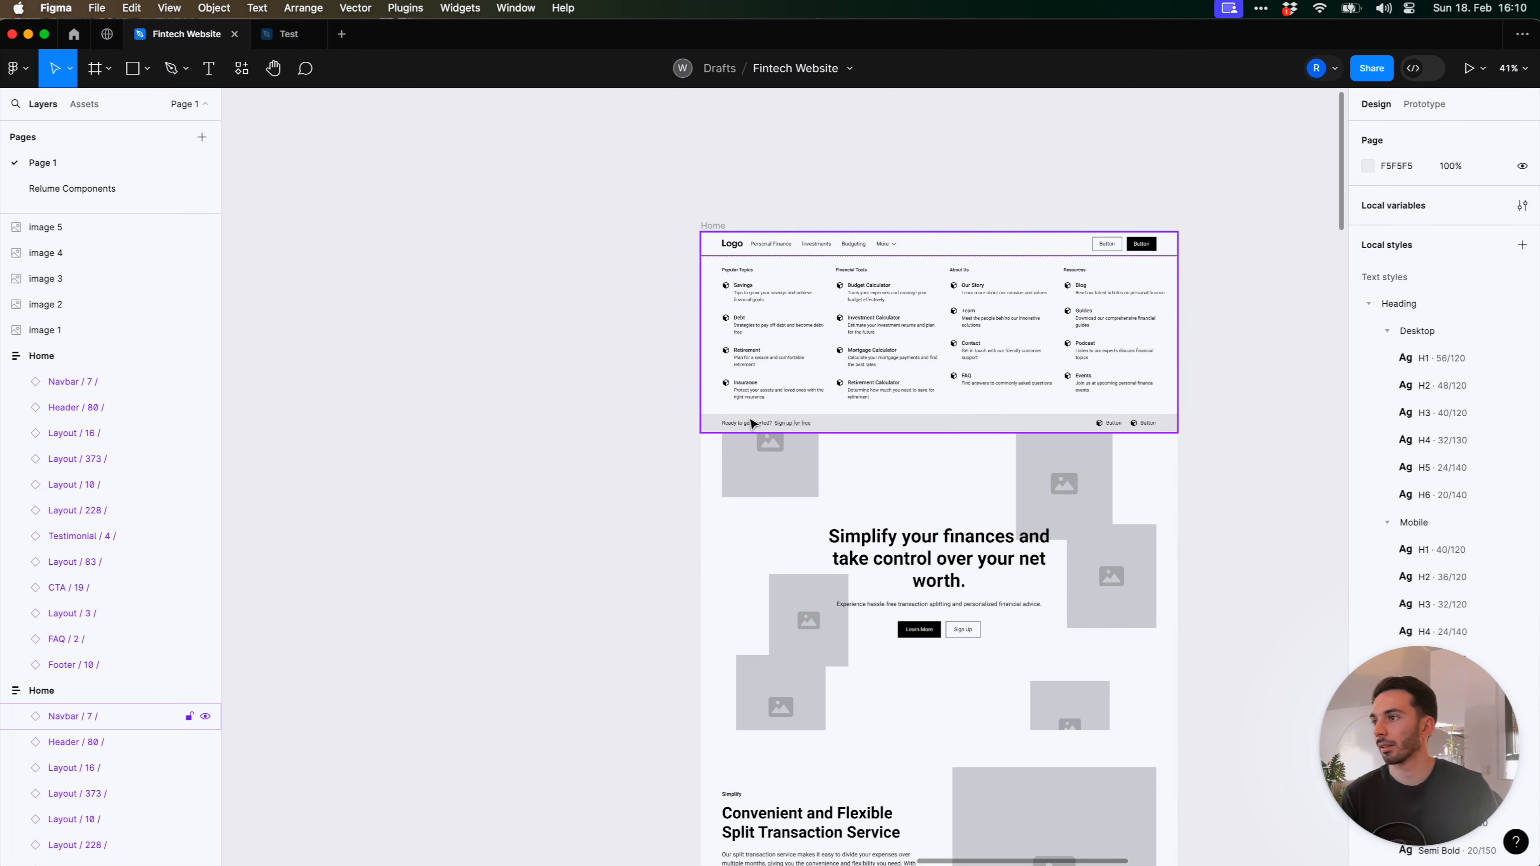
left_click(721, 227)
left_click(617, 320)
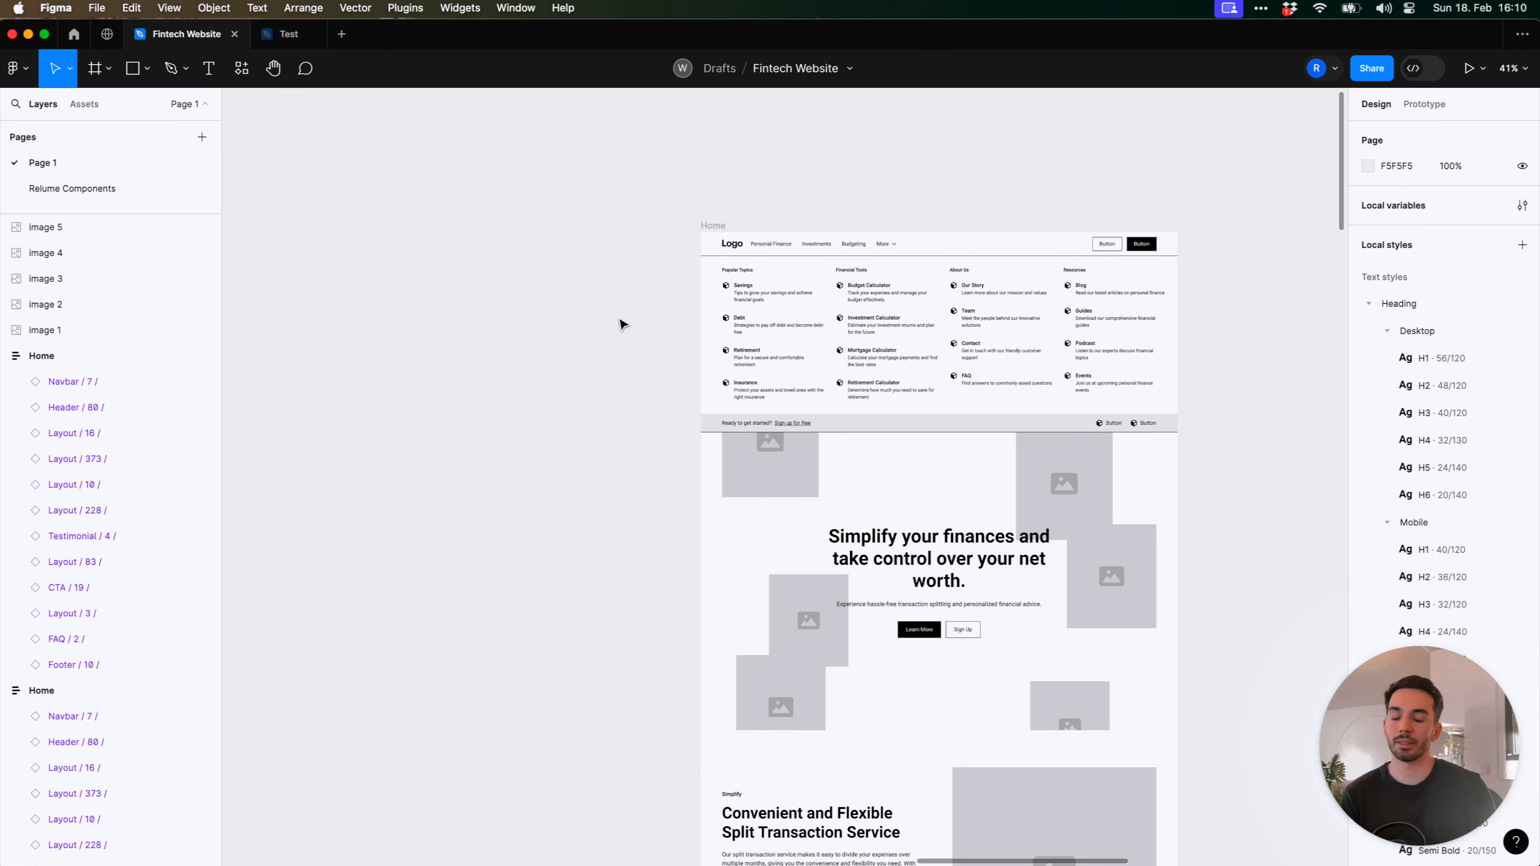
Launch the GPT Stylist plugin, move its window off the hero text and open its templates list
left_click(564, 8)
left_click(564, 8)
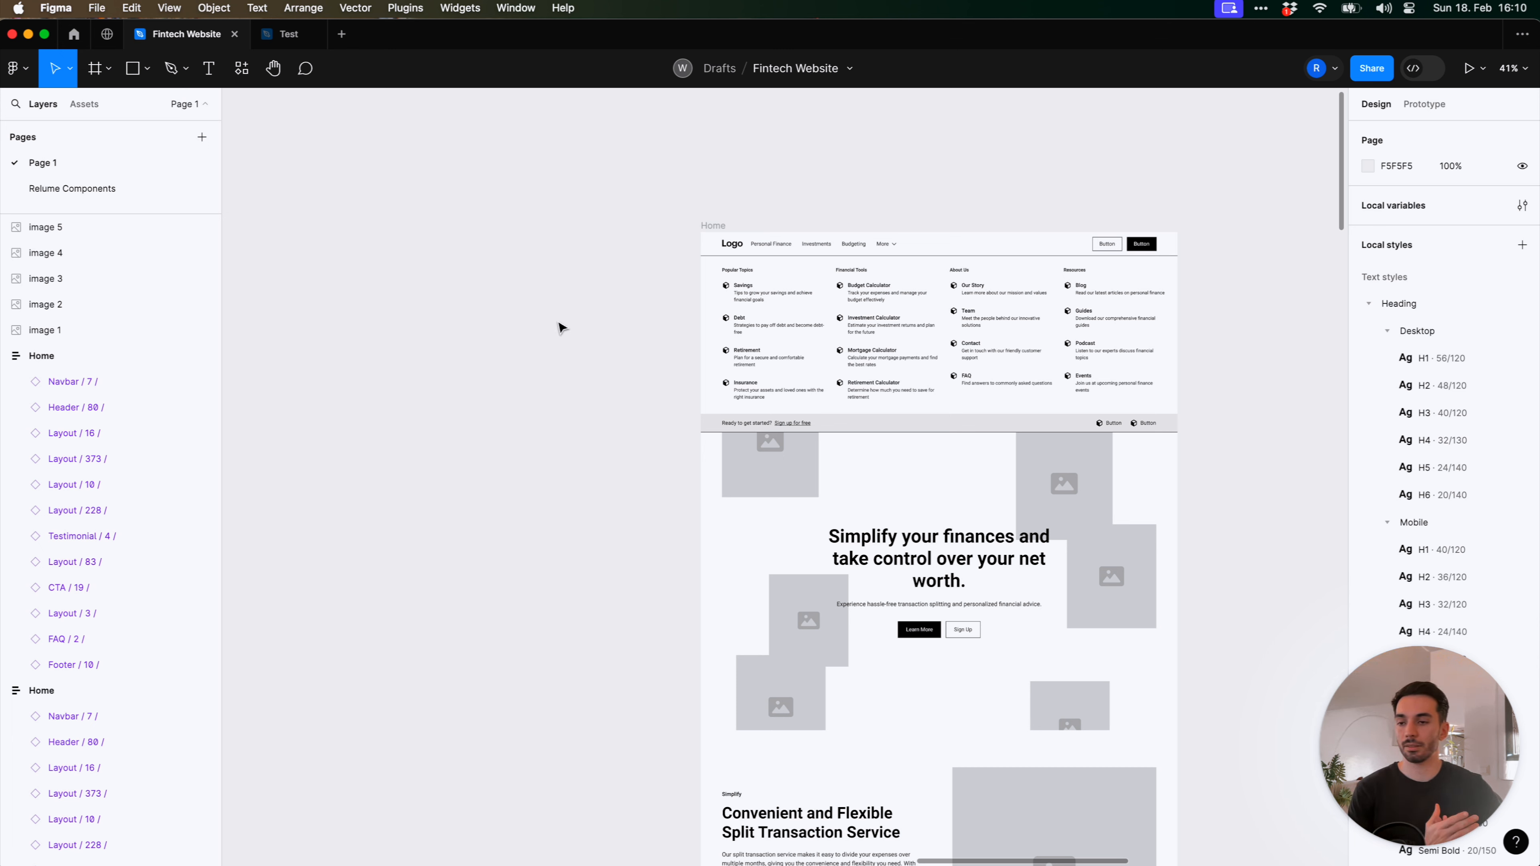
left_click(564, 8)
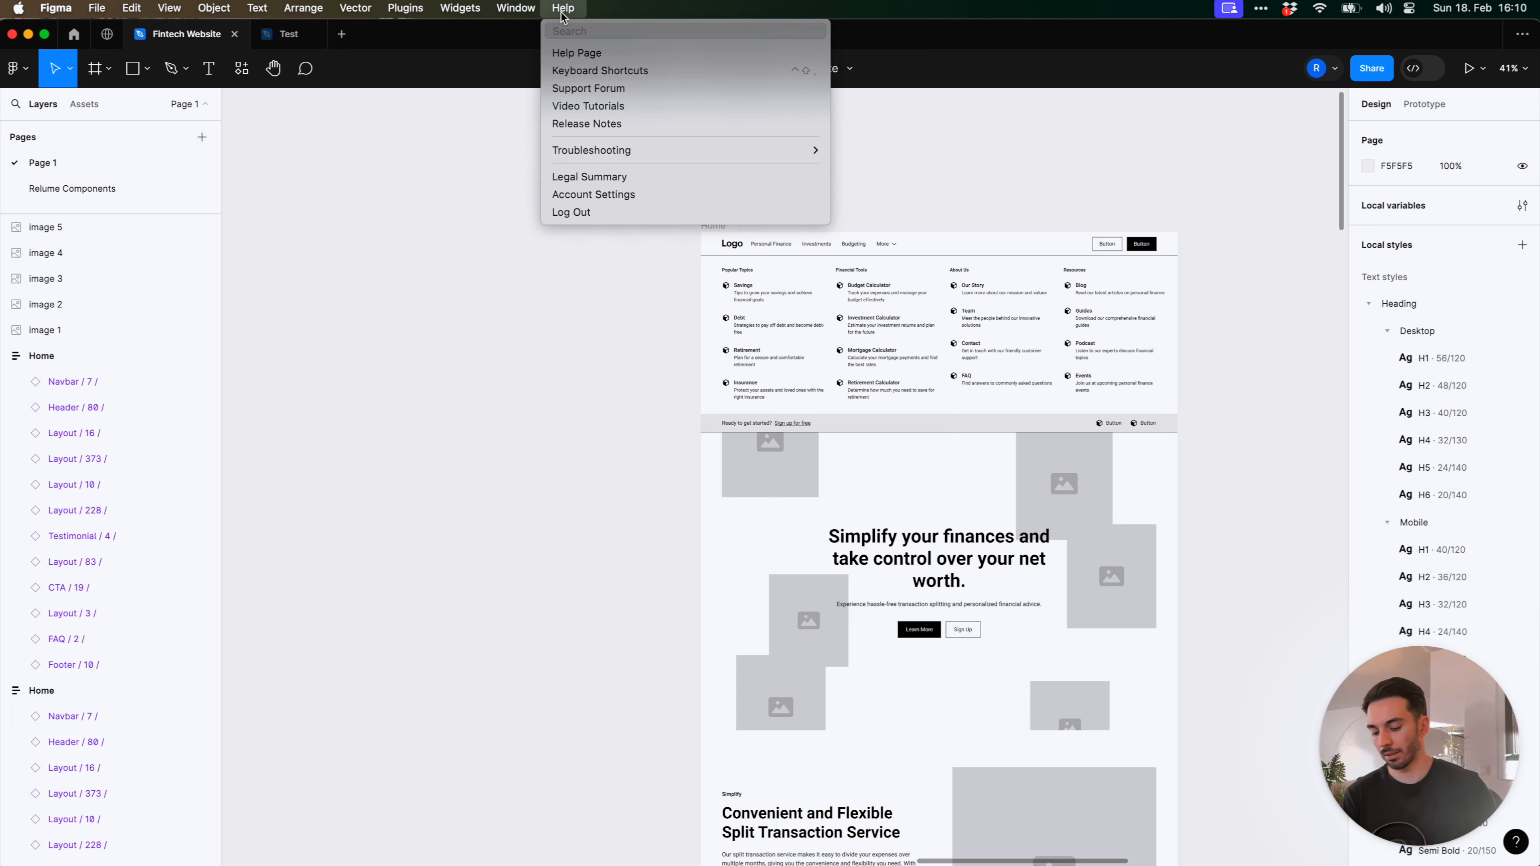
type("gpt sty")
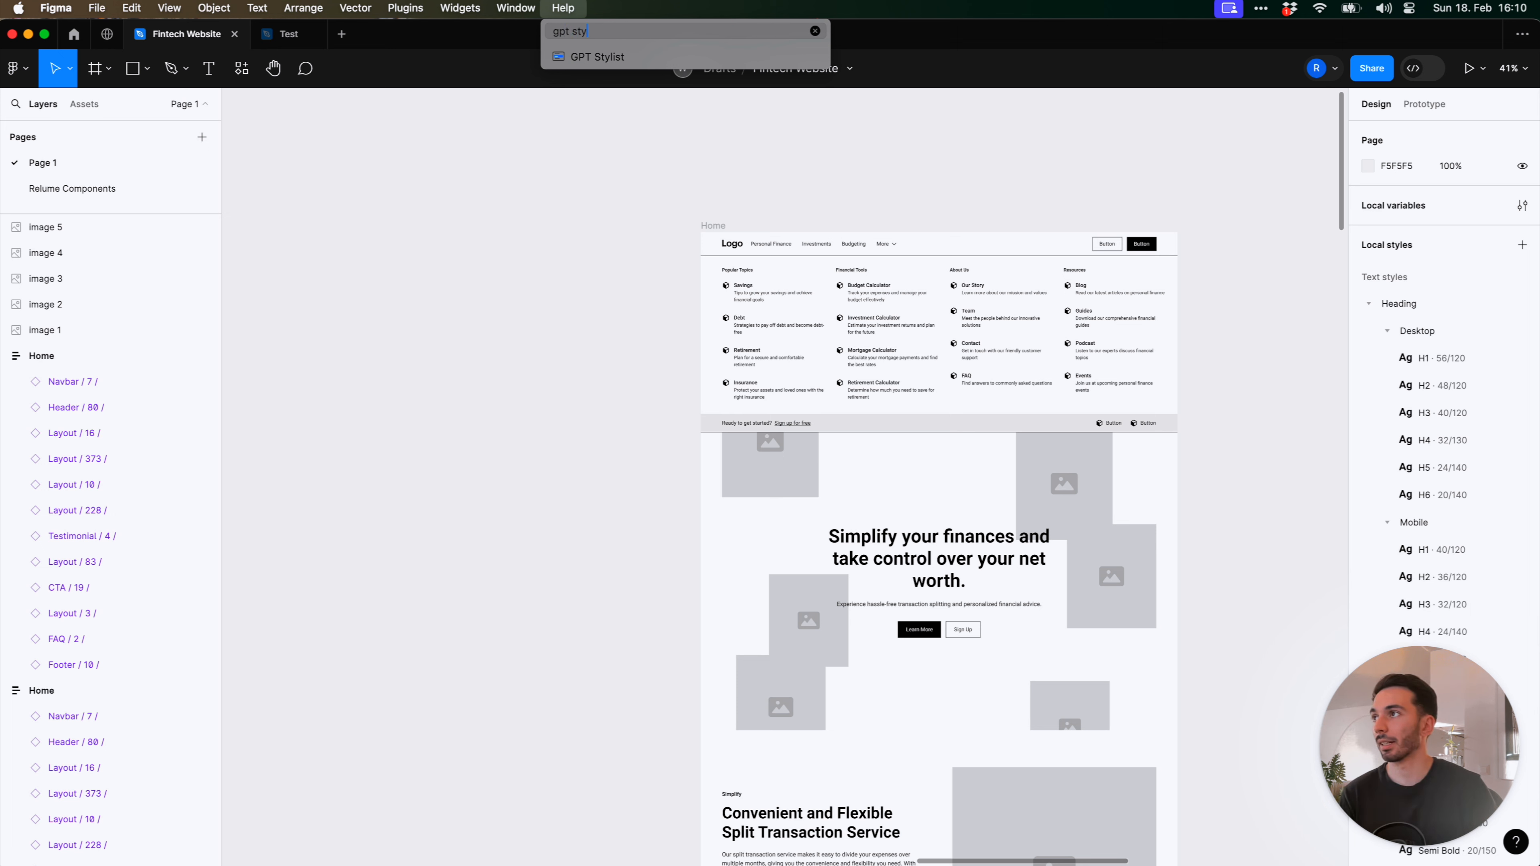
key("Down")
key("Return")
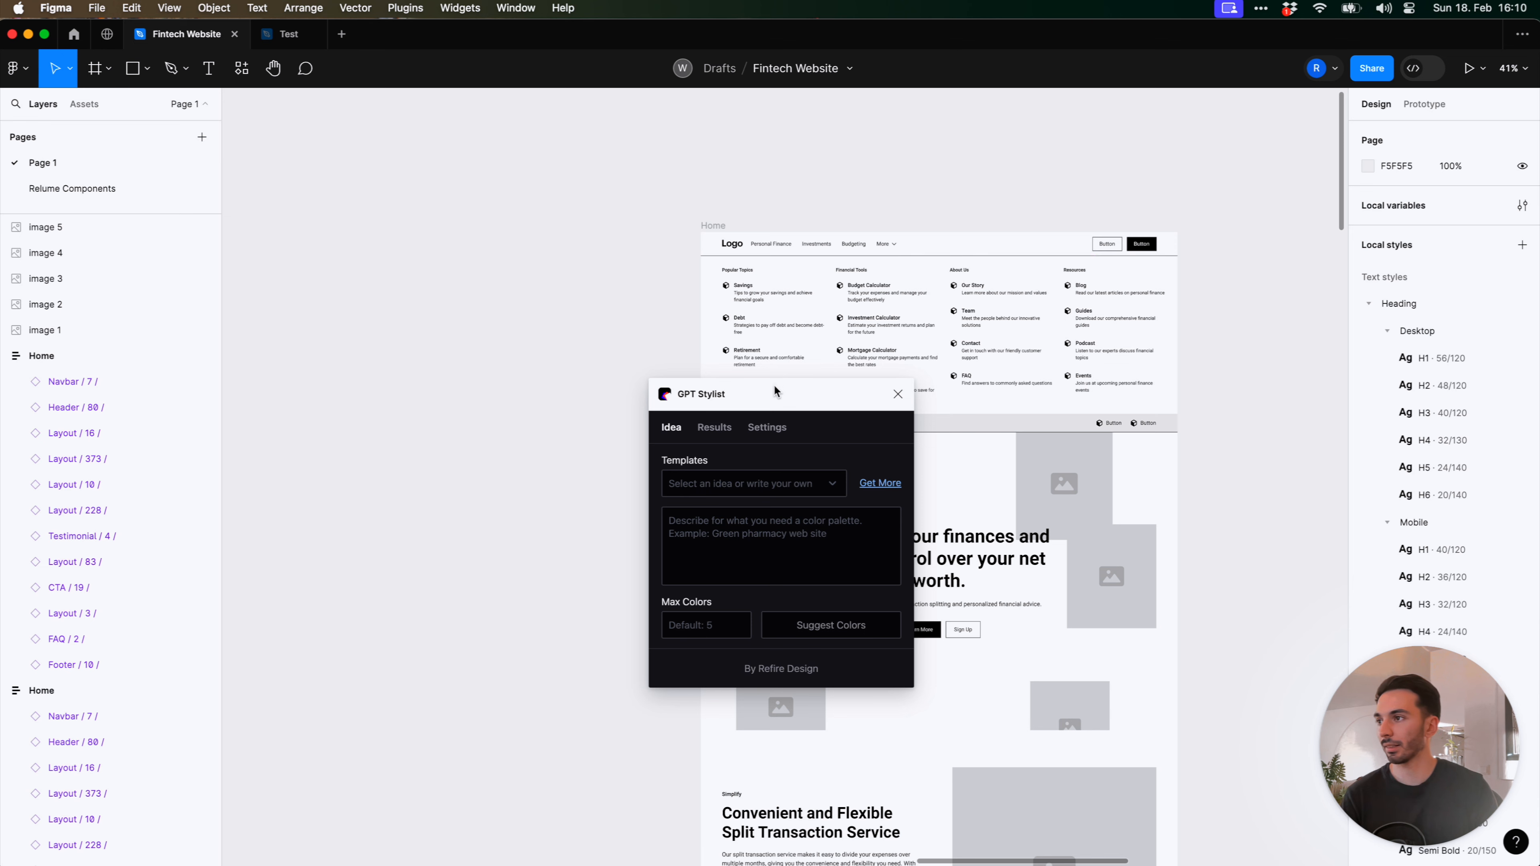
left_click_drag(775, 390, 747, 356)
left_click(730, 457)
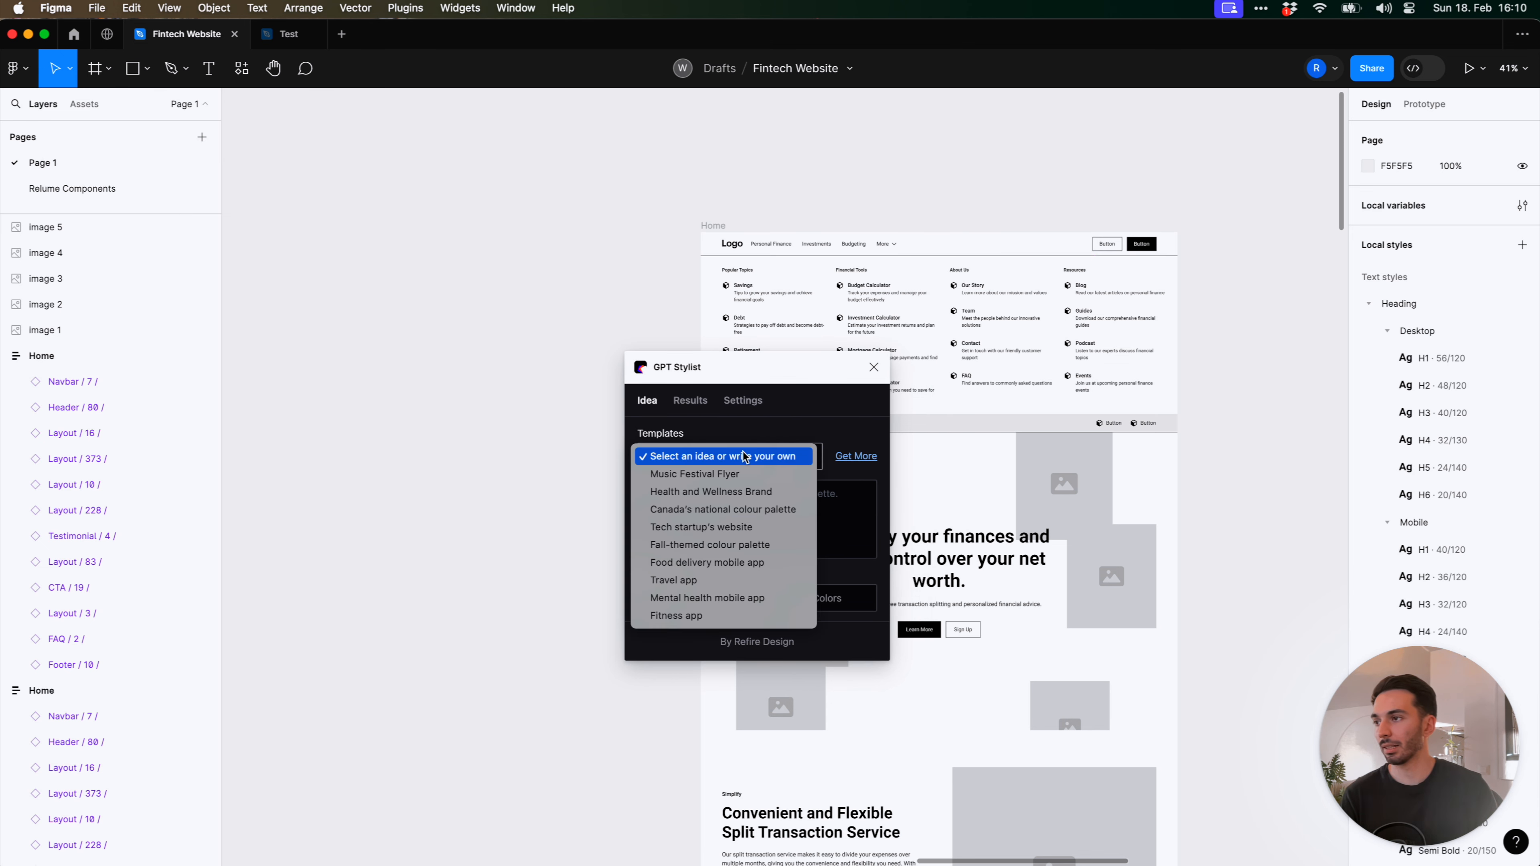
Generate a color palette for "A fintech startup that makes it easy to split your transactions over several months and gives you personalized advice to grow your net worth."
left_click(746, 456)
left_click(733, 522)
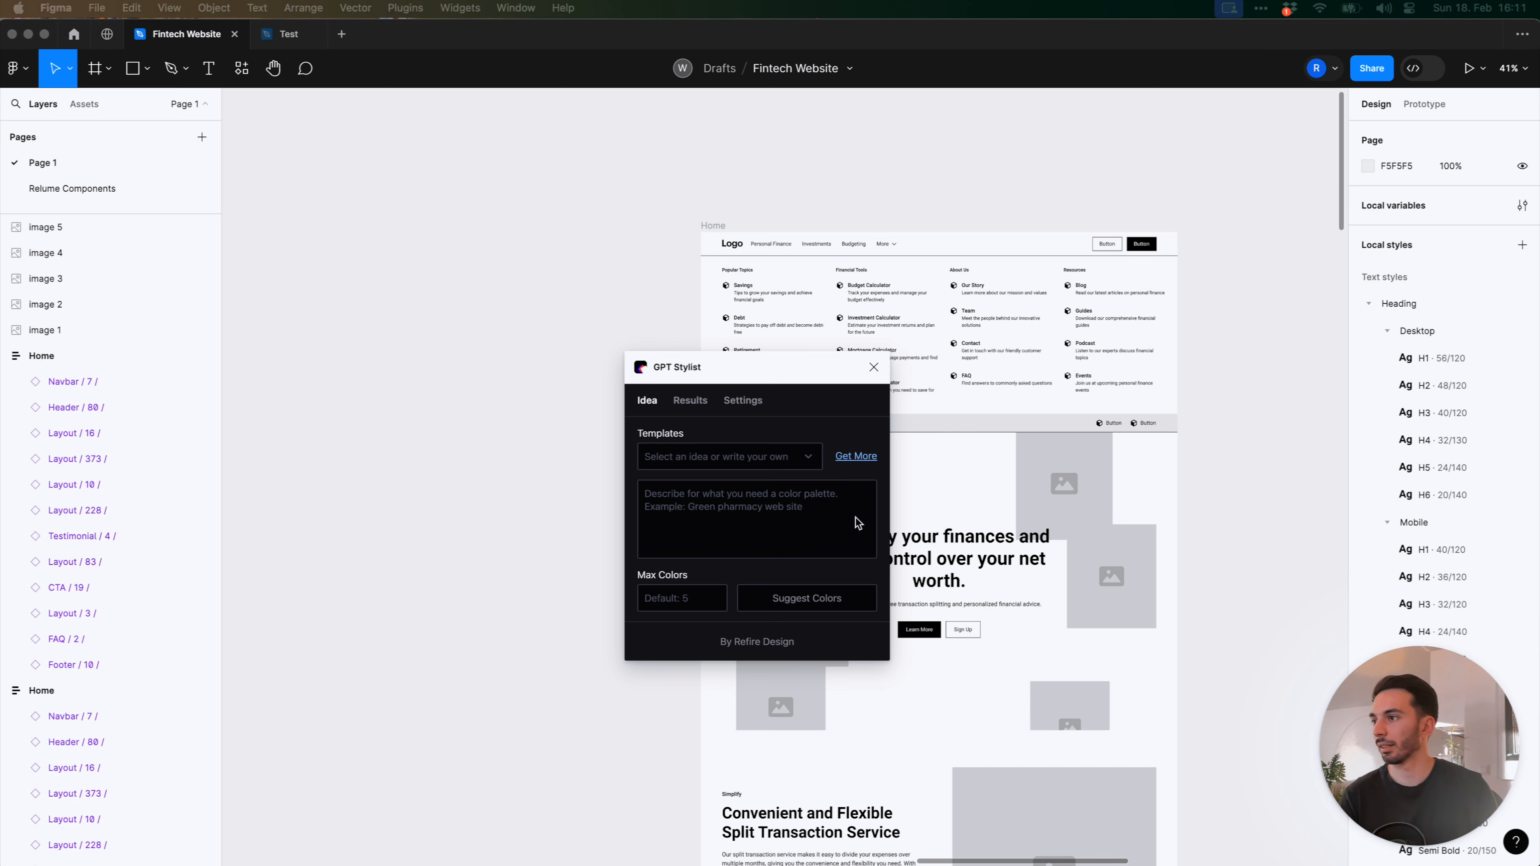
left_click(753, 494)
type("A fintech startup that makes it easy to split your transactions over several months and gives you personalized advice to grow your net worth.")
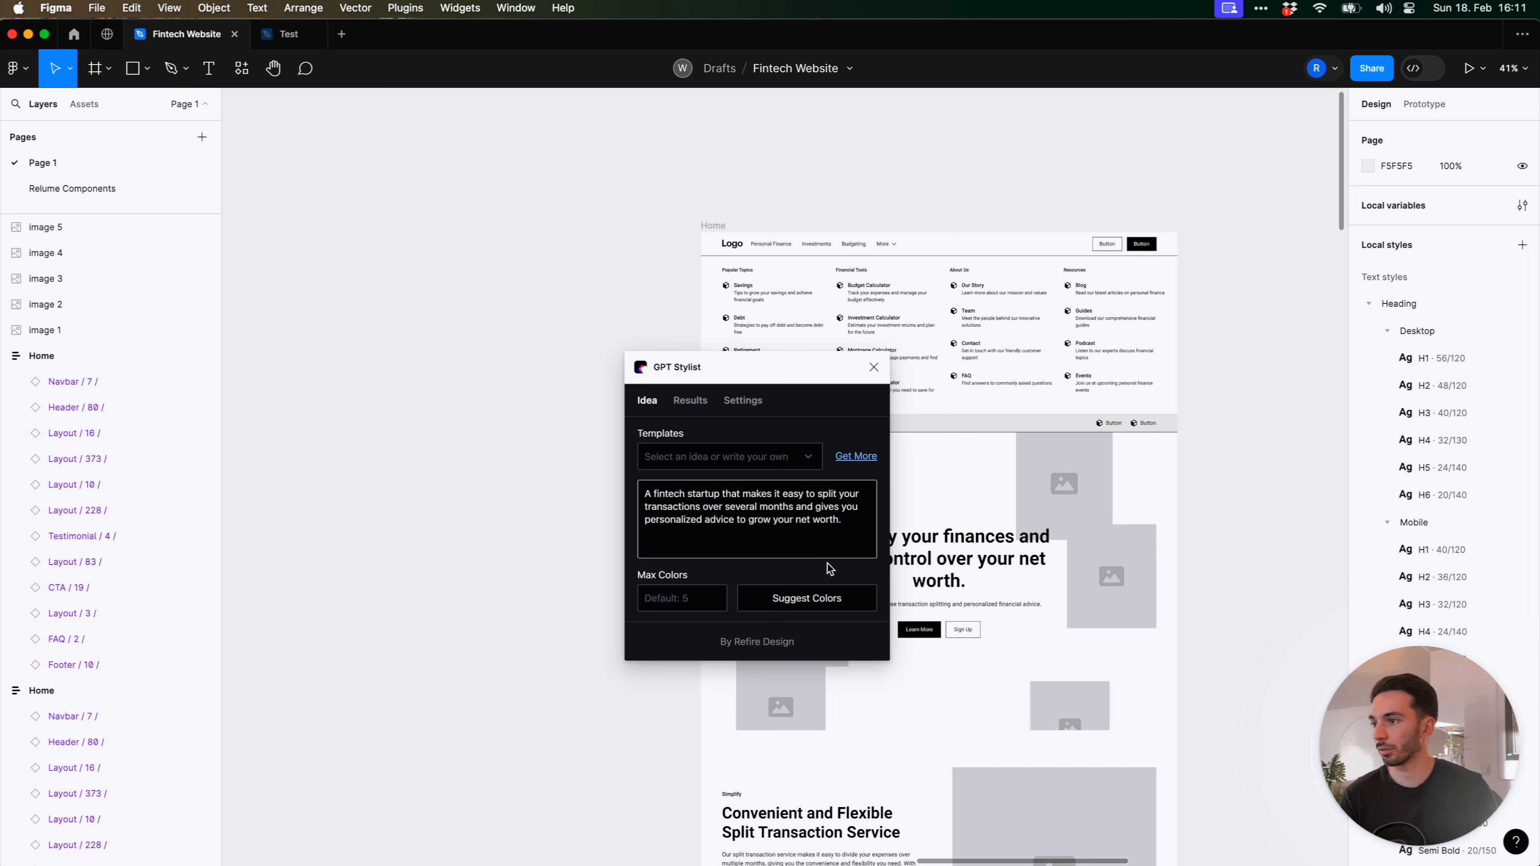
left_click(820, 609)
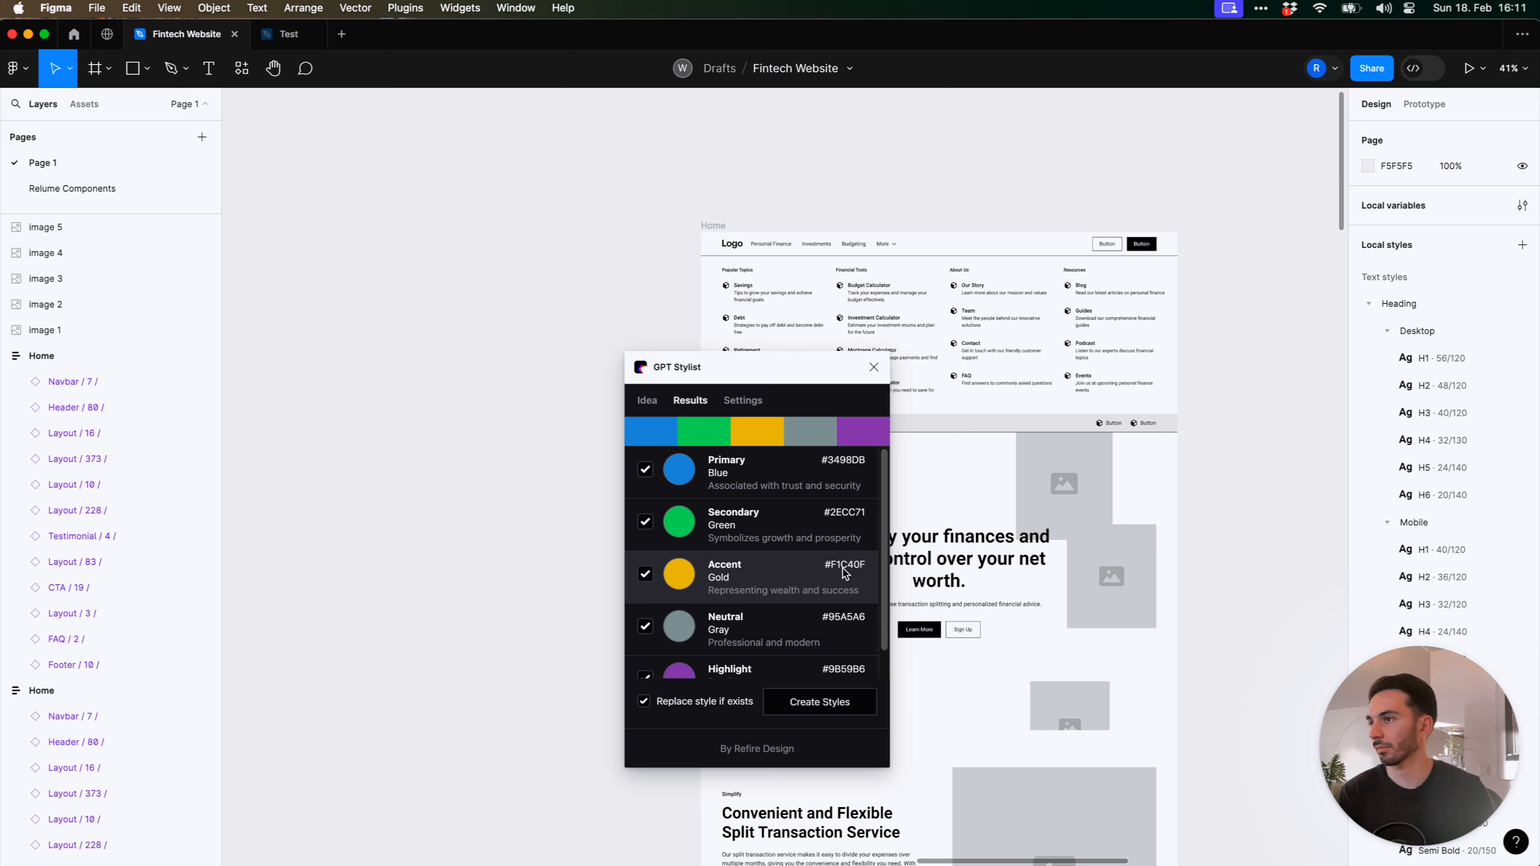
scroll(820, 526, "down", 2)
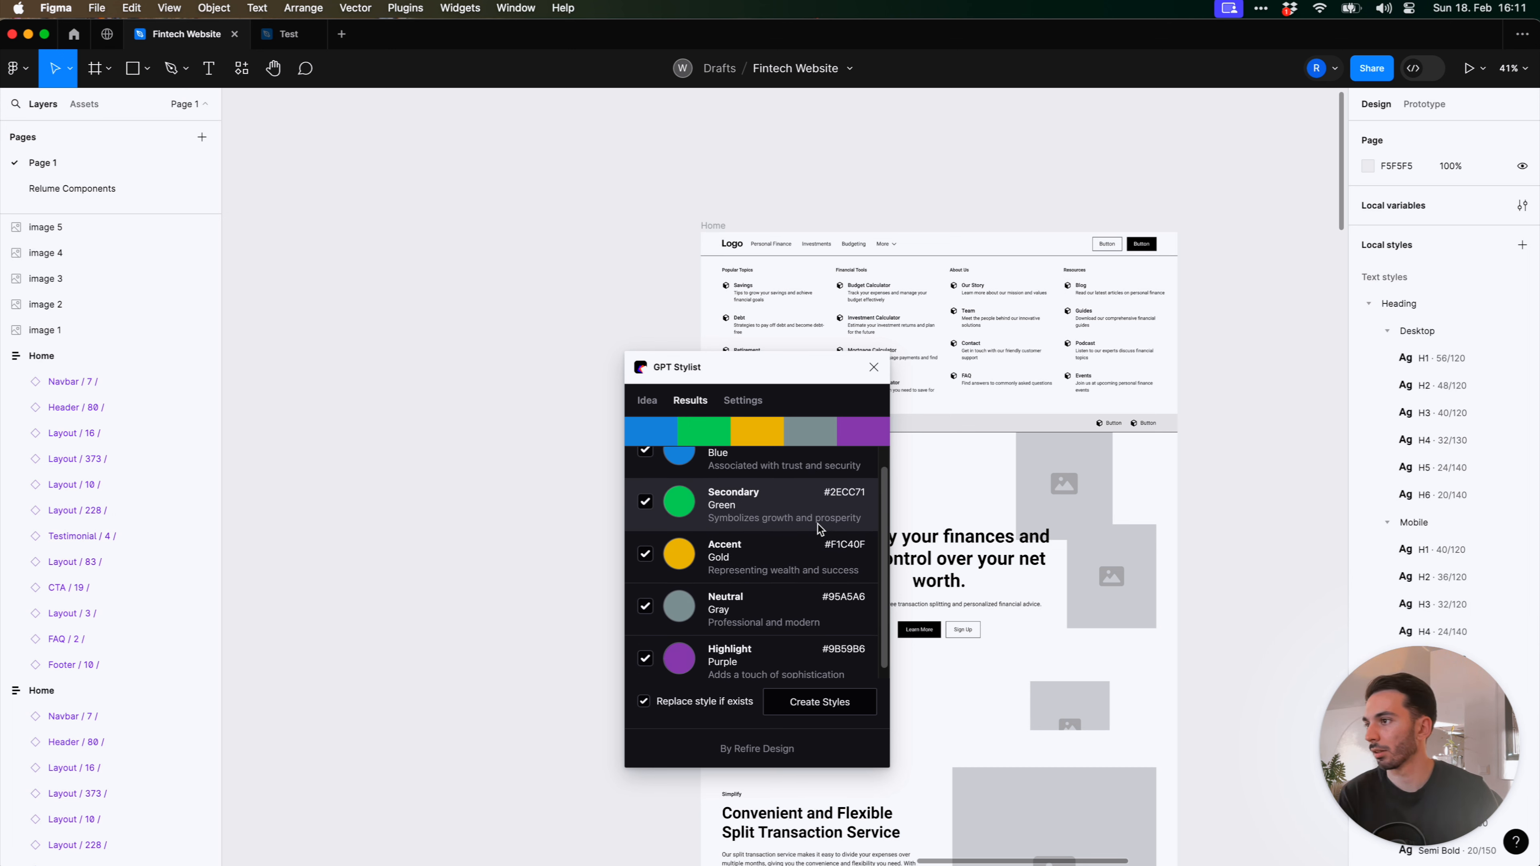
scroll(818, 524, "down", 1)
scroll(799, 634, "up", 3)
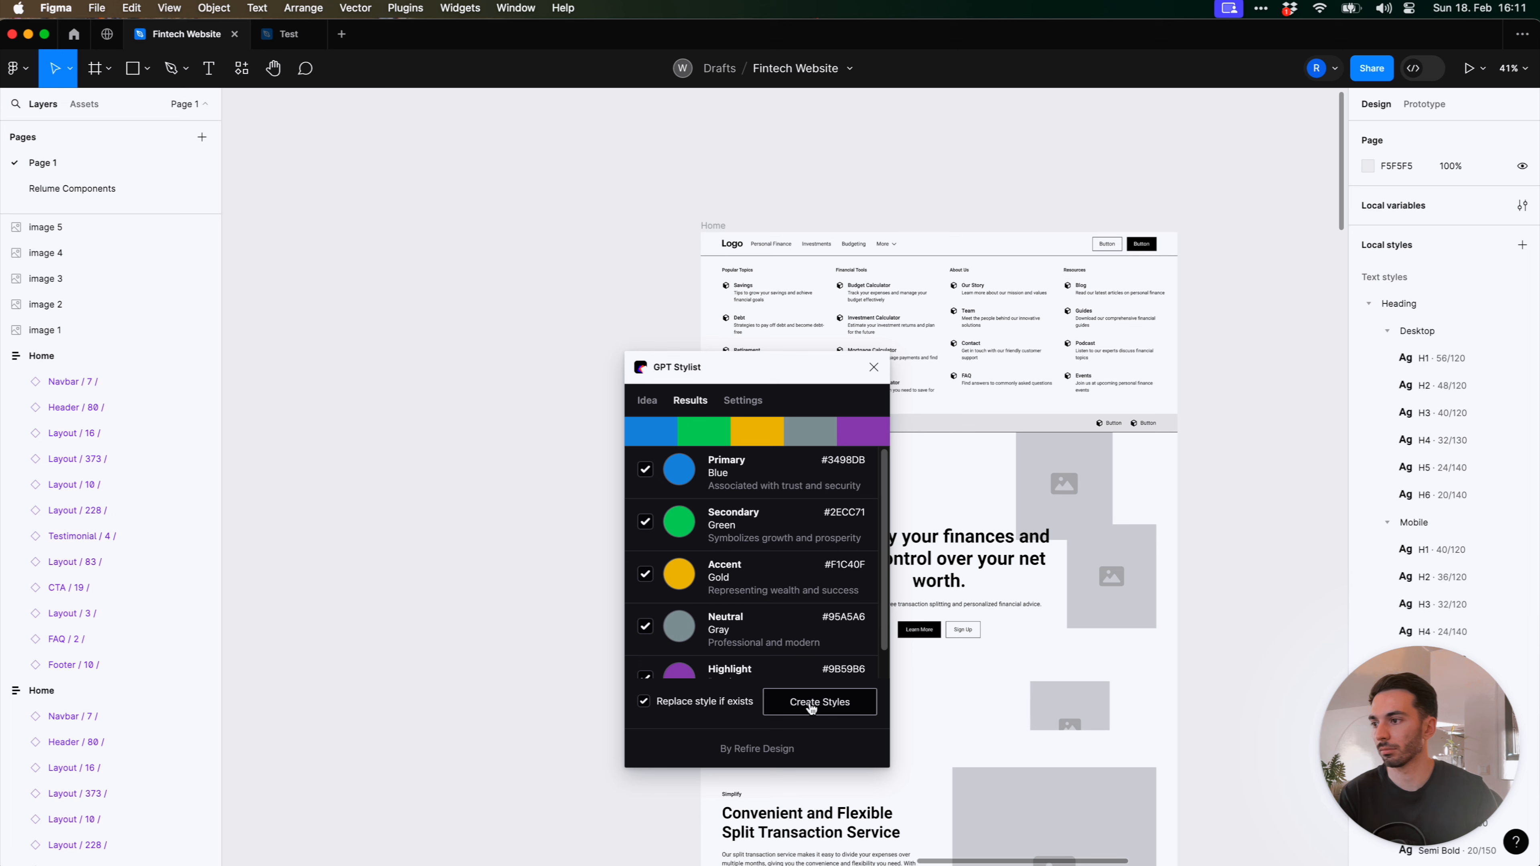
scroll(859, 612, "down", 2)
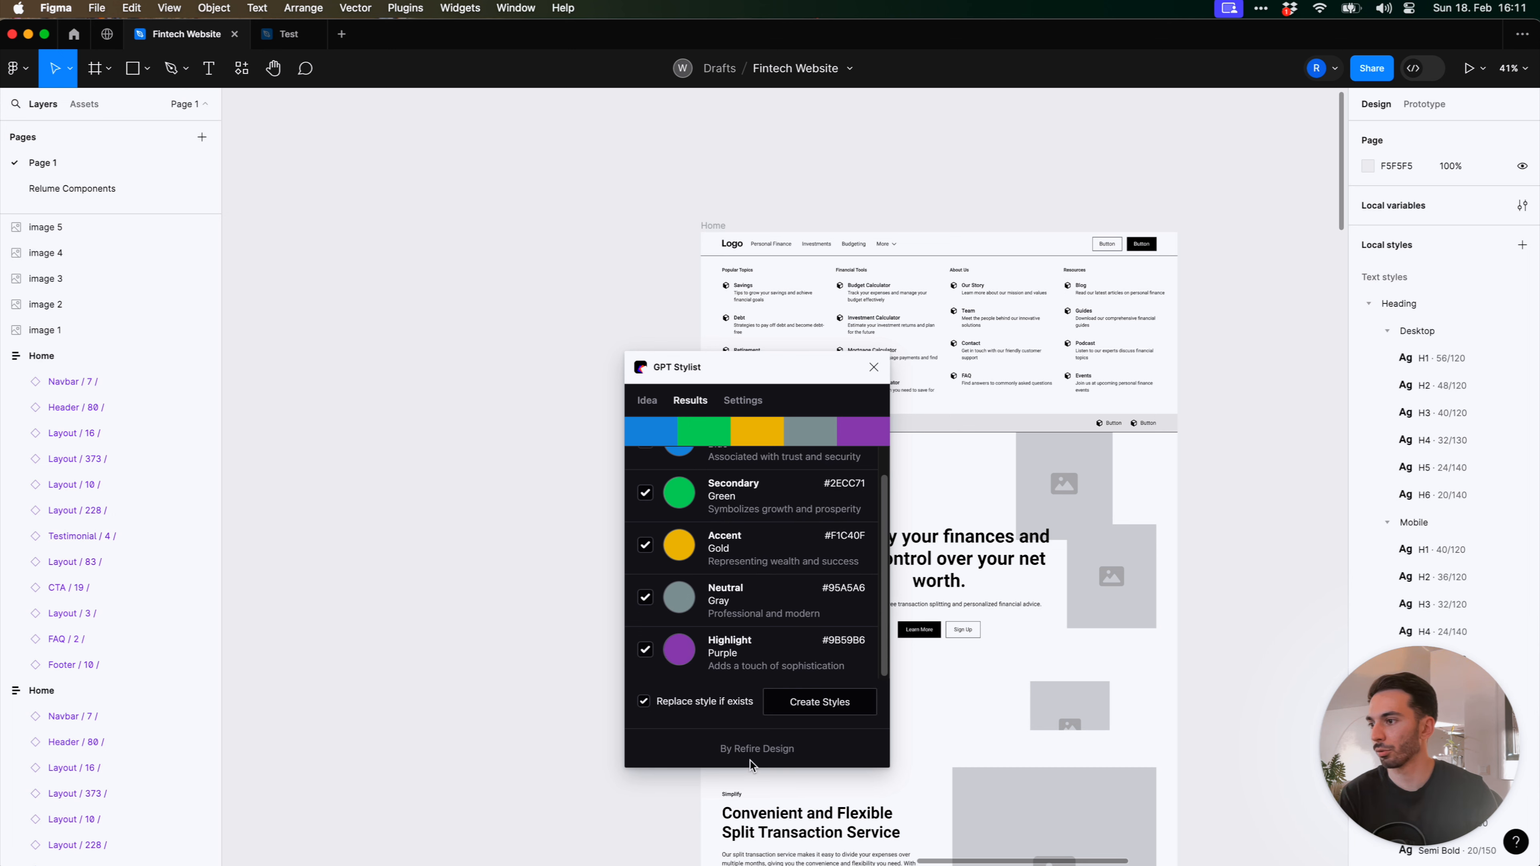
Move the plugin window upward, generate a second palette from the same description and look through its colors
left_click_drag(790, 374, 809, 309)
left_click(764, 337)
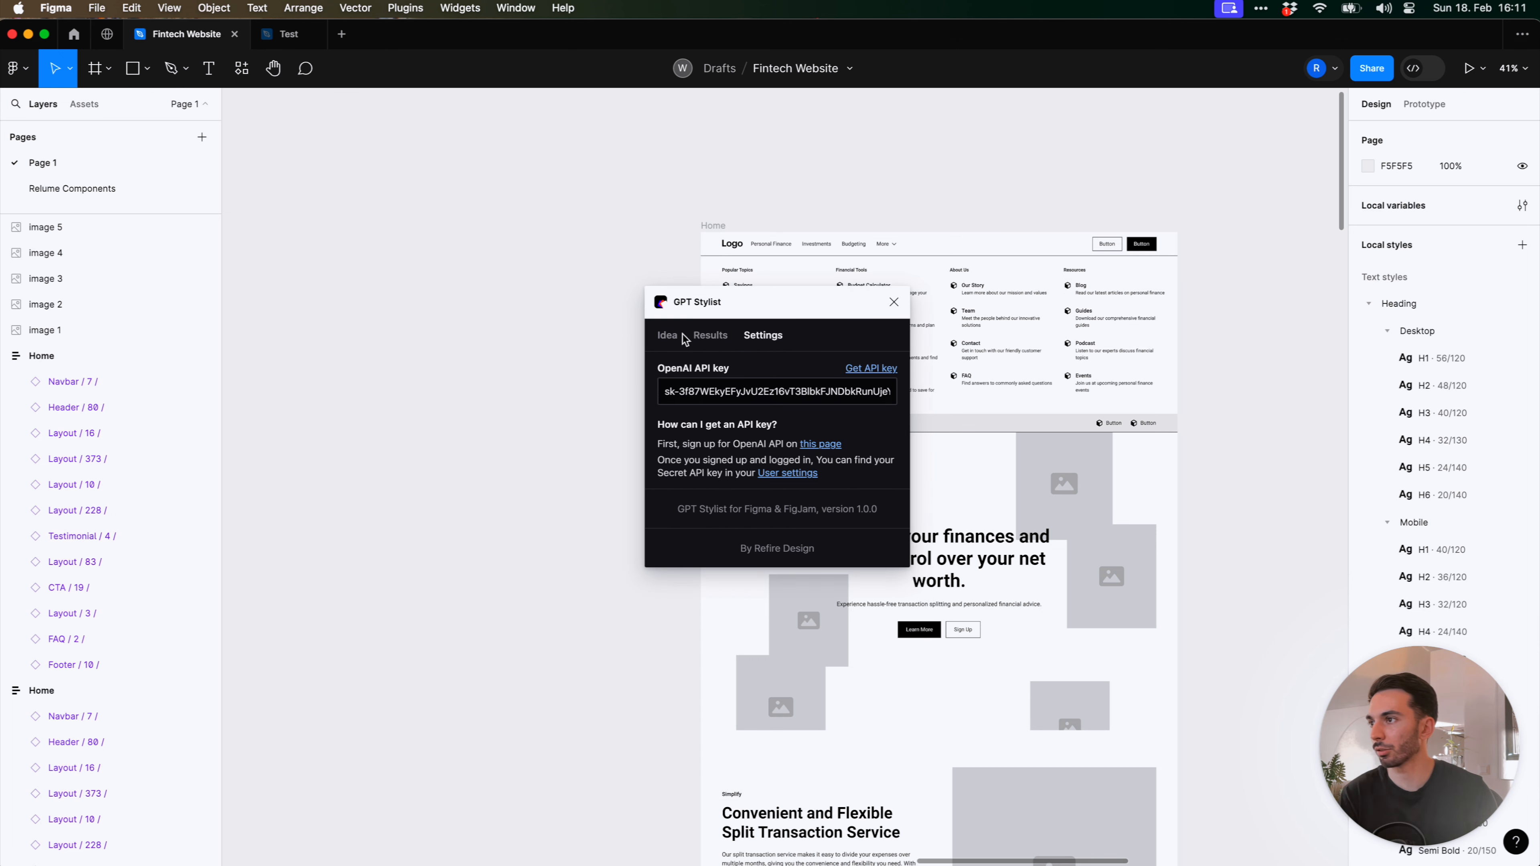
left_click(666, 335)
left_click(809, 537)
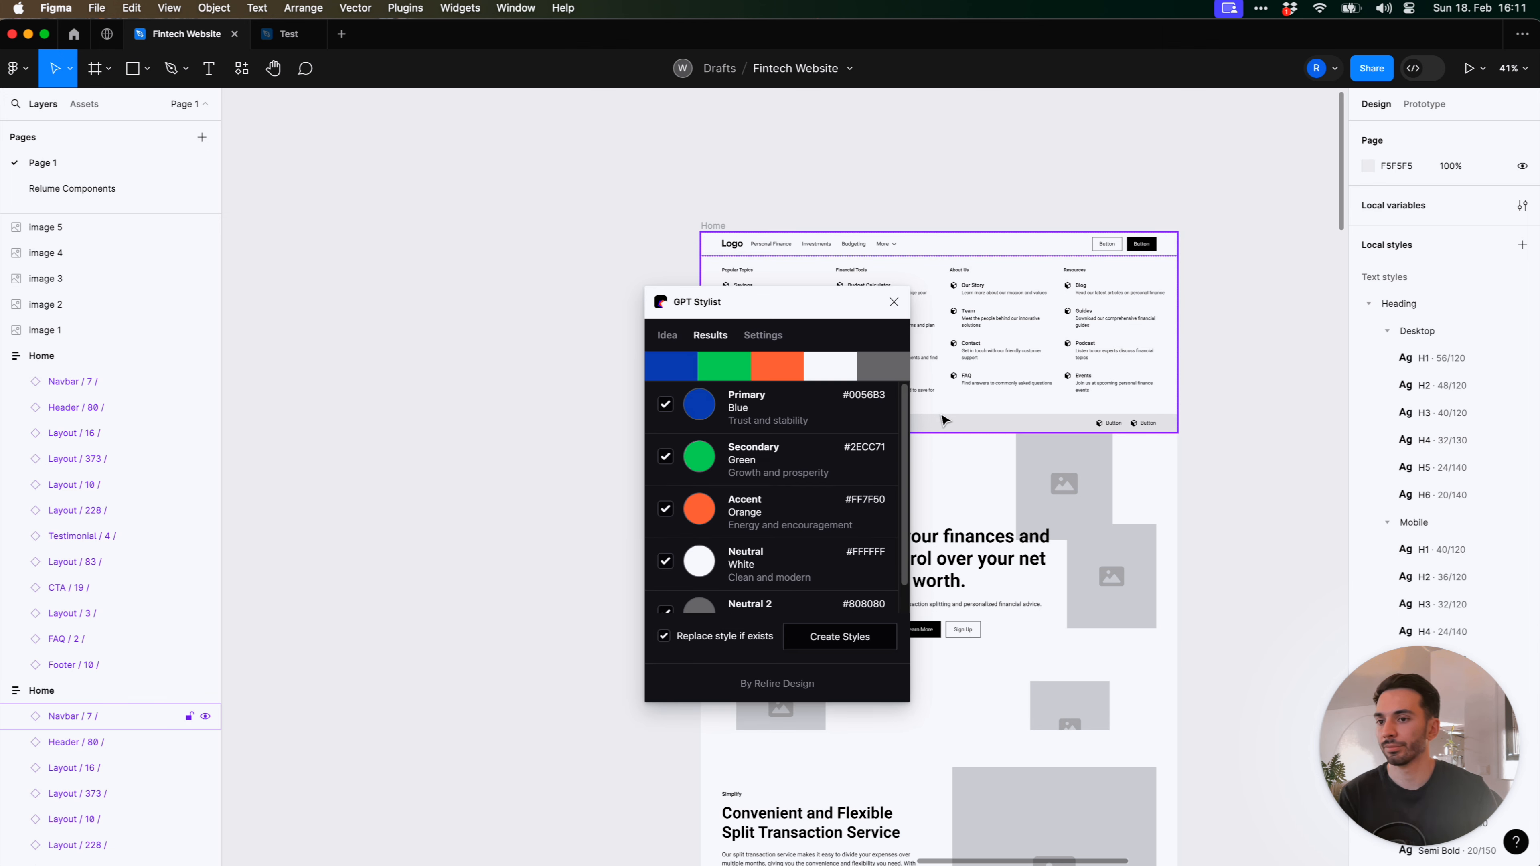
scroll(871, 481, "down", 2)
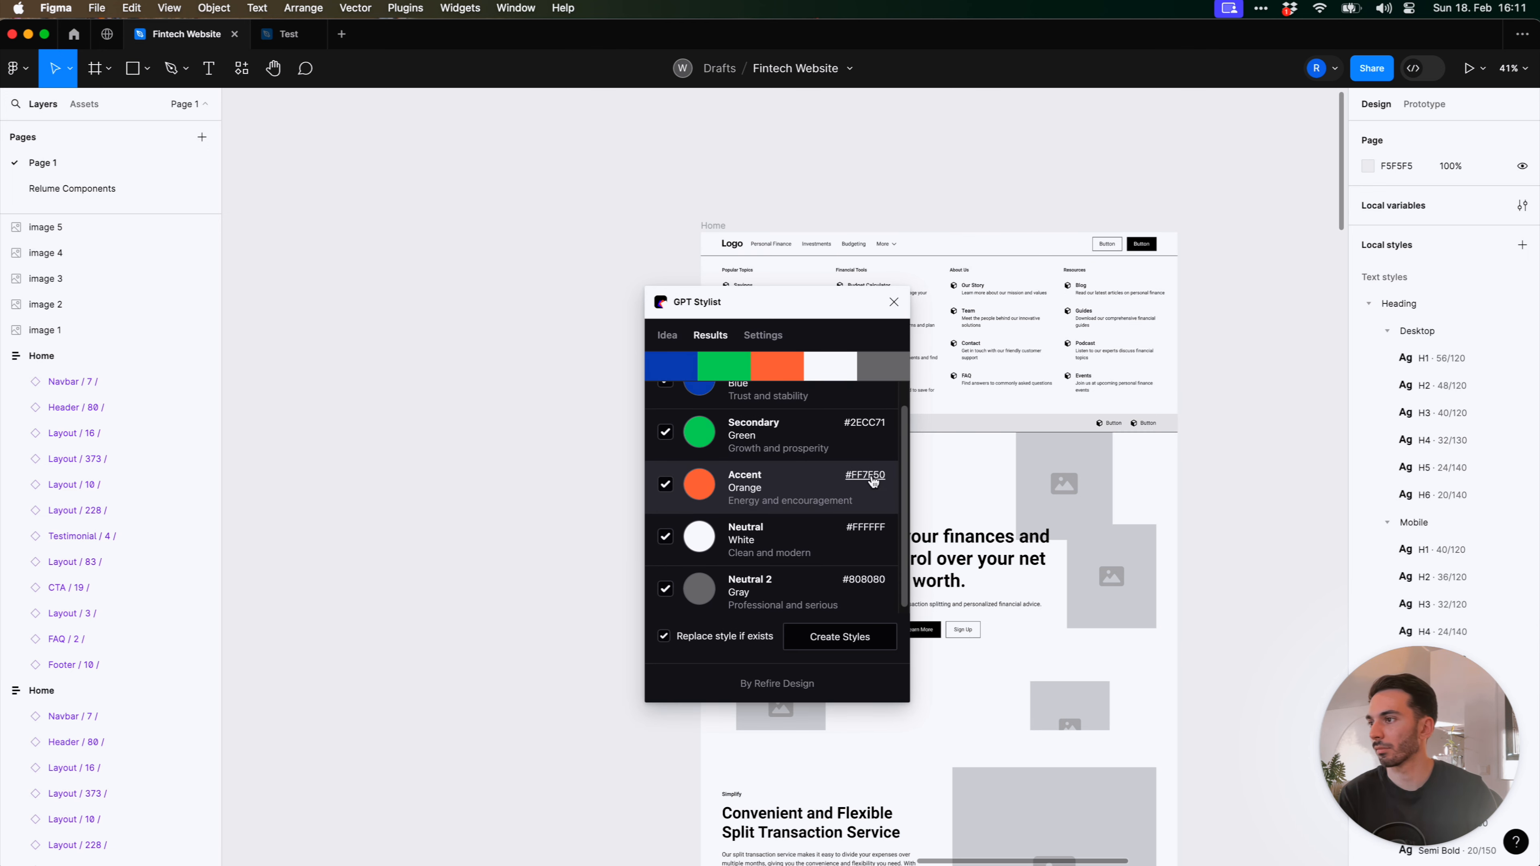
scroll(872, 481, "up", 2)
Generate another palette from the same fintech description, create color styles from all its colors and close the plugin
left_click(668, 338)
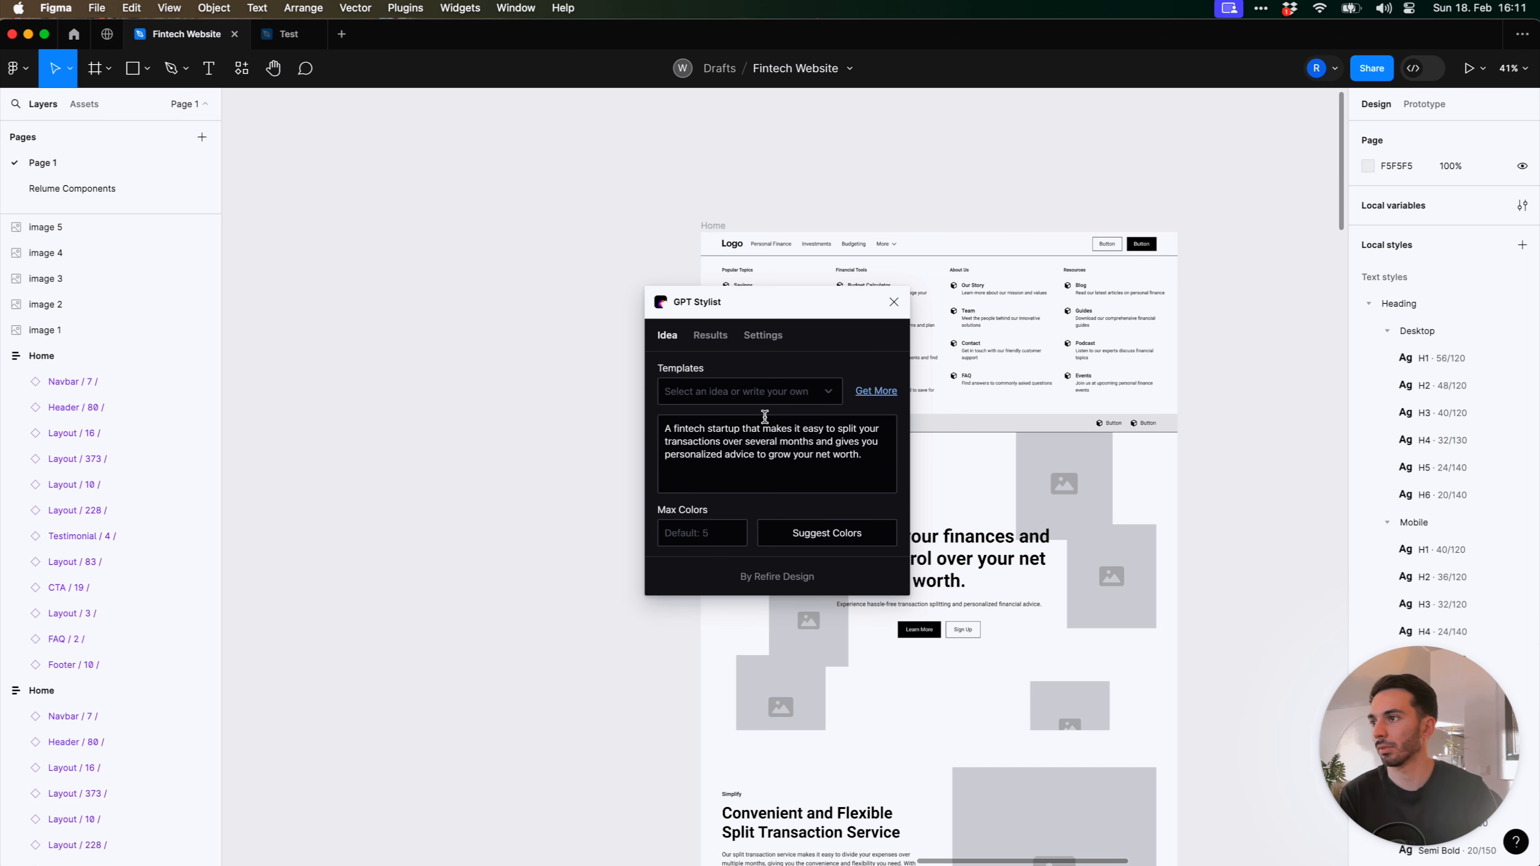
left_click(818, 549)
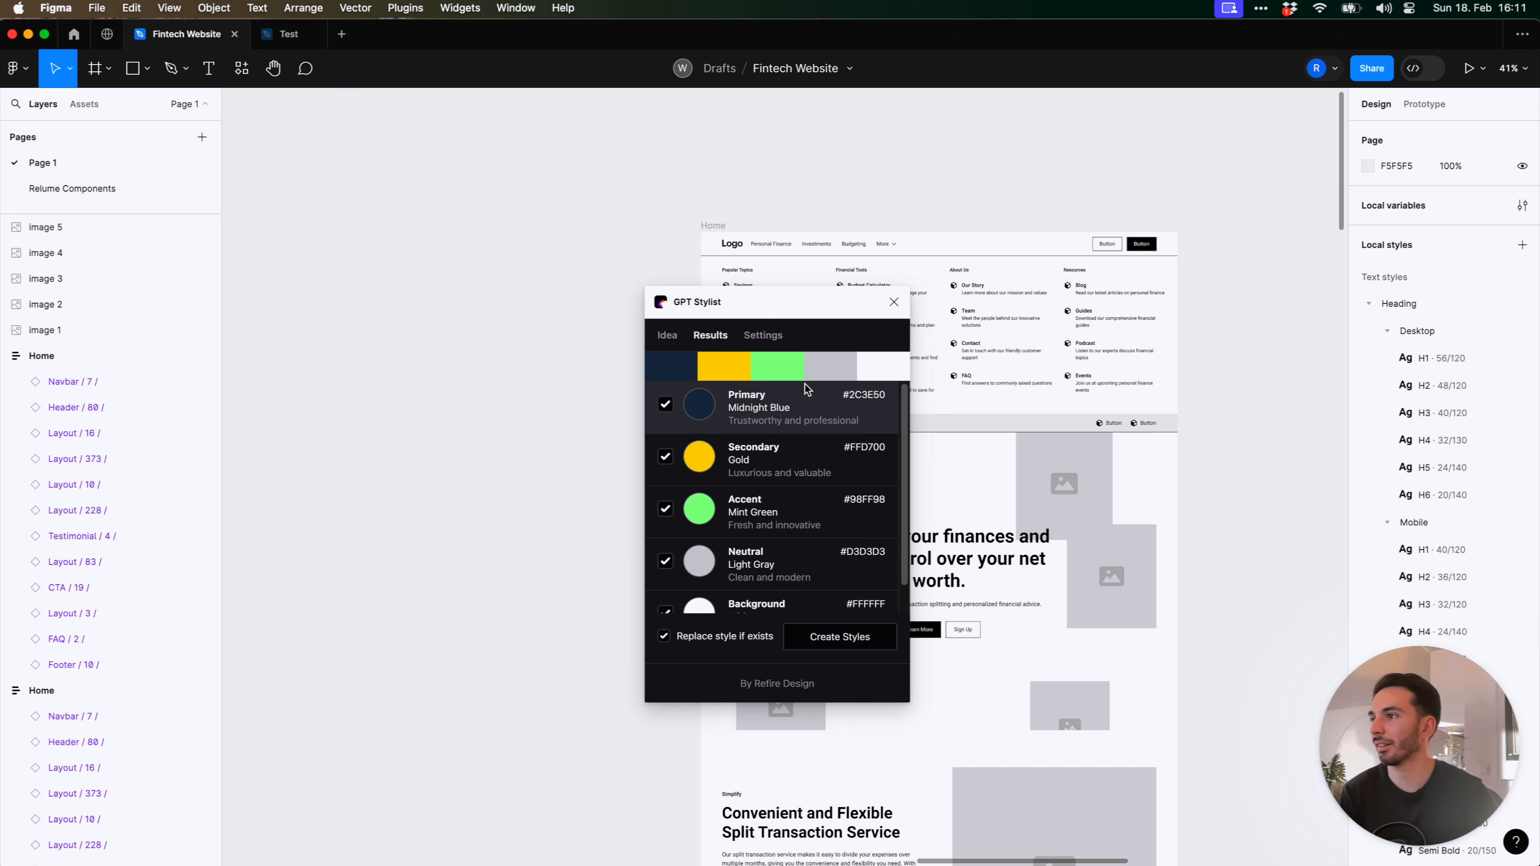
scroll(859, 463, "down", 2)
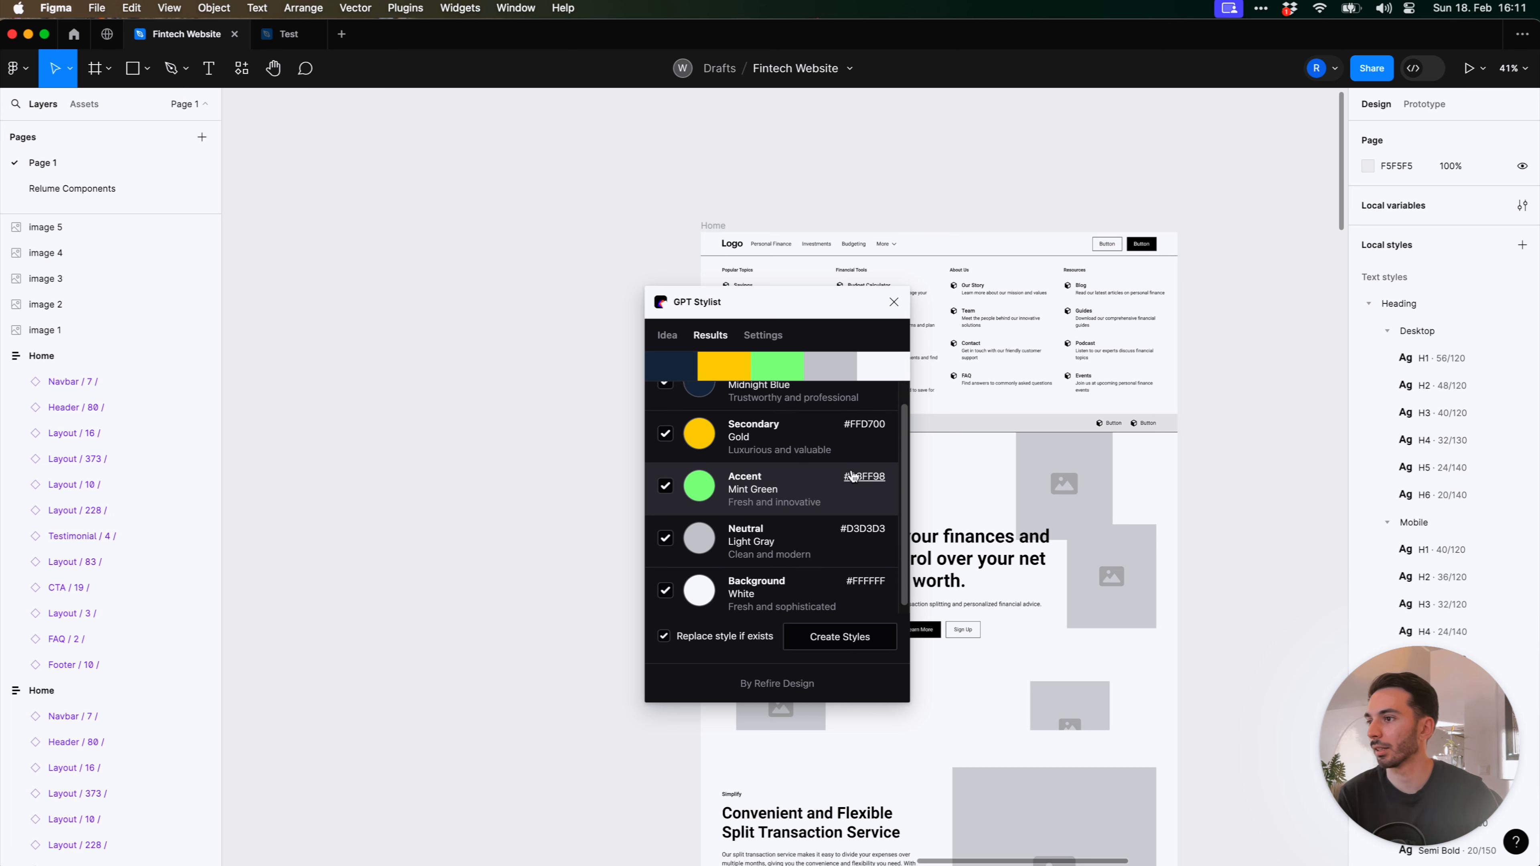
scroll(859, 546, "up", 2)
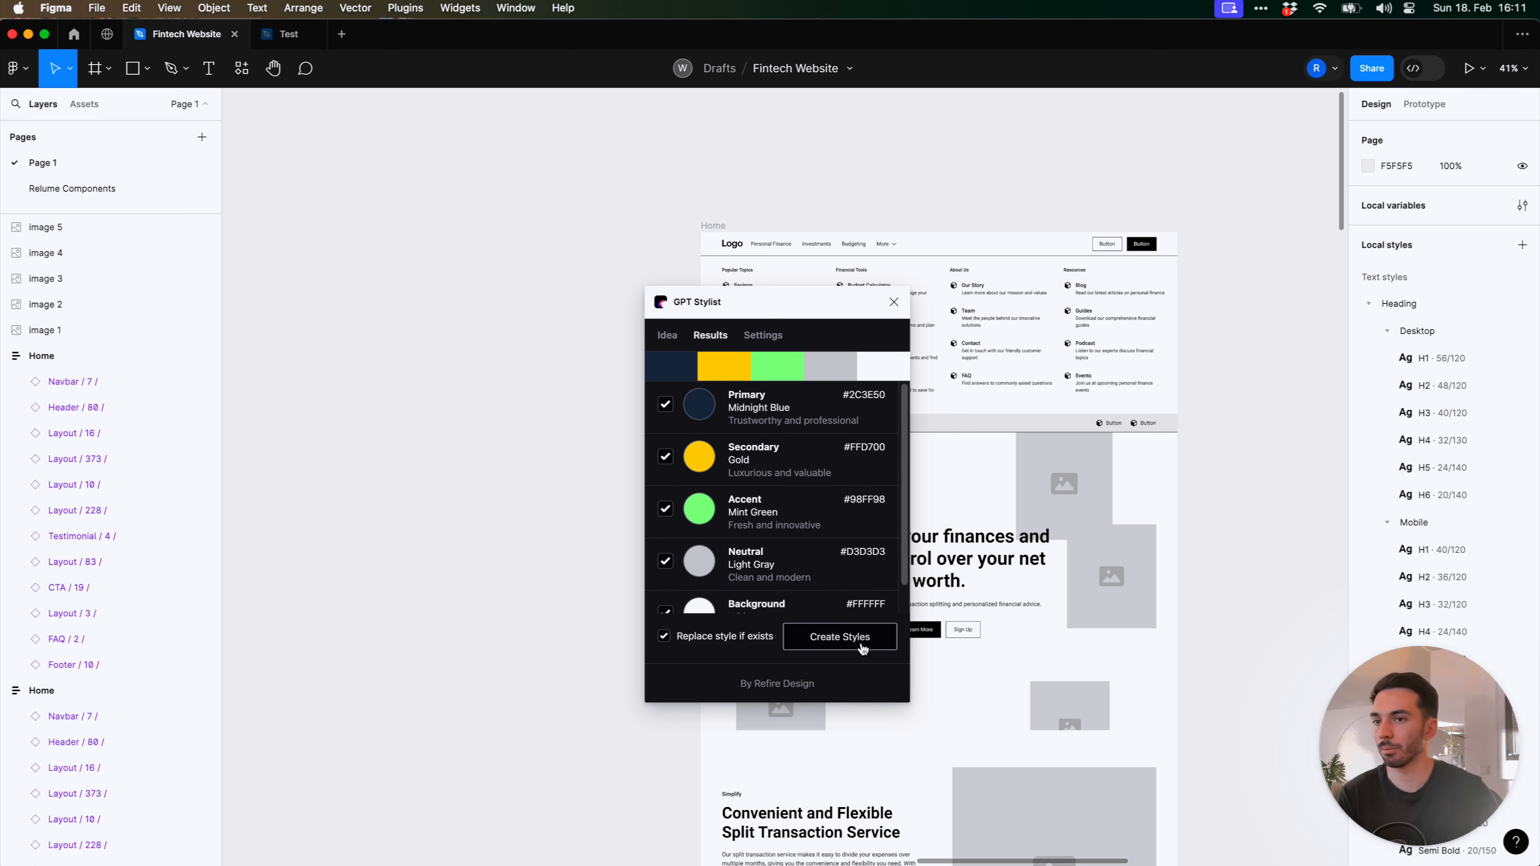
left_click(816, 641)
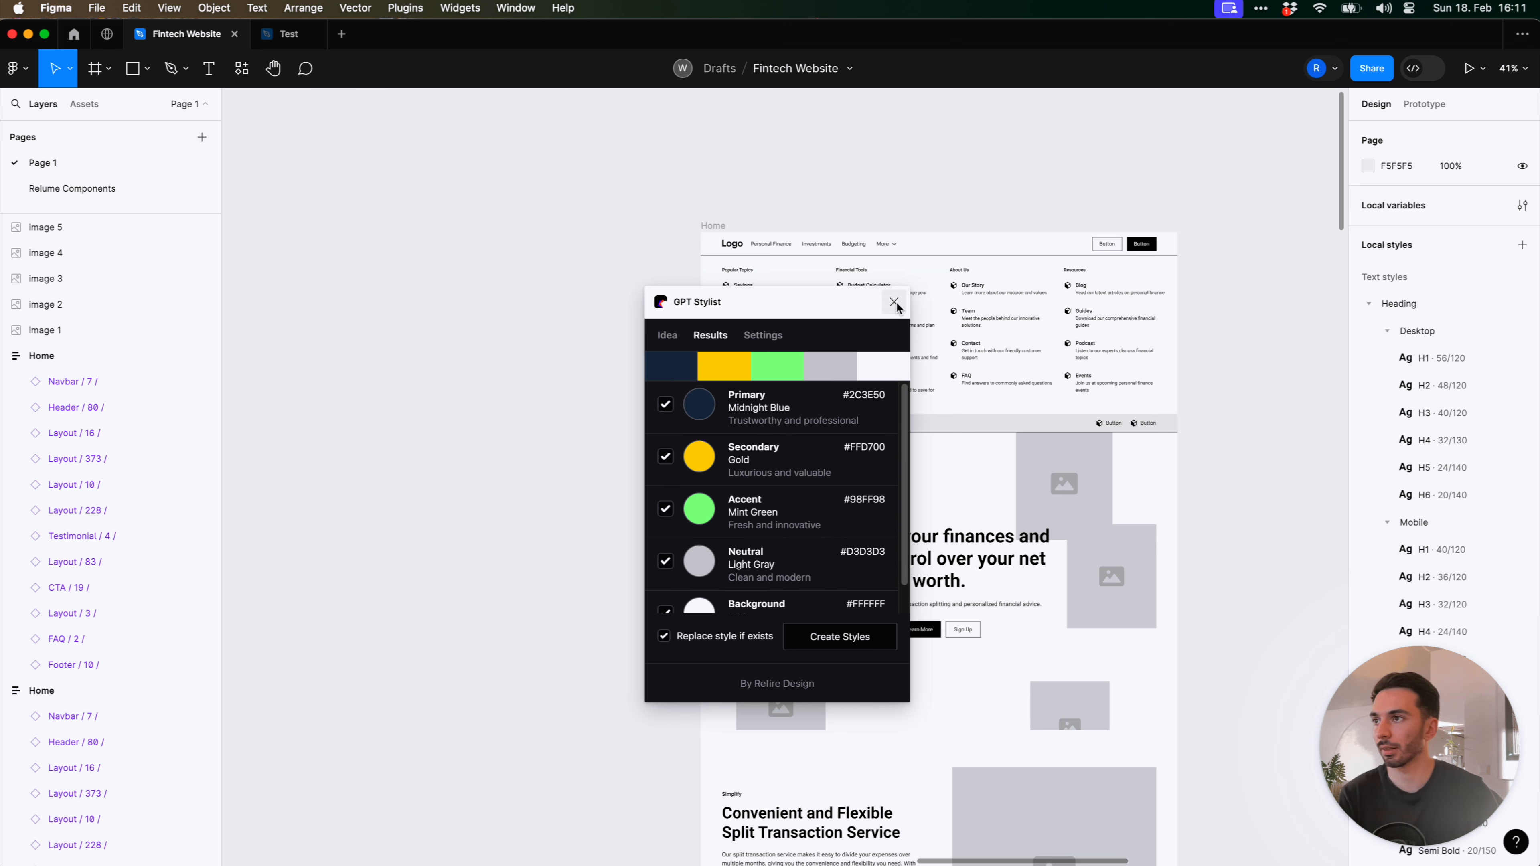
left_click(893, 301)
Select the desktop Home frame and look through the library colors for its fill, including the Stylist color styles
left_click(716, 227)
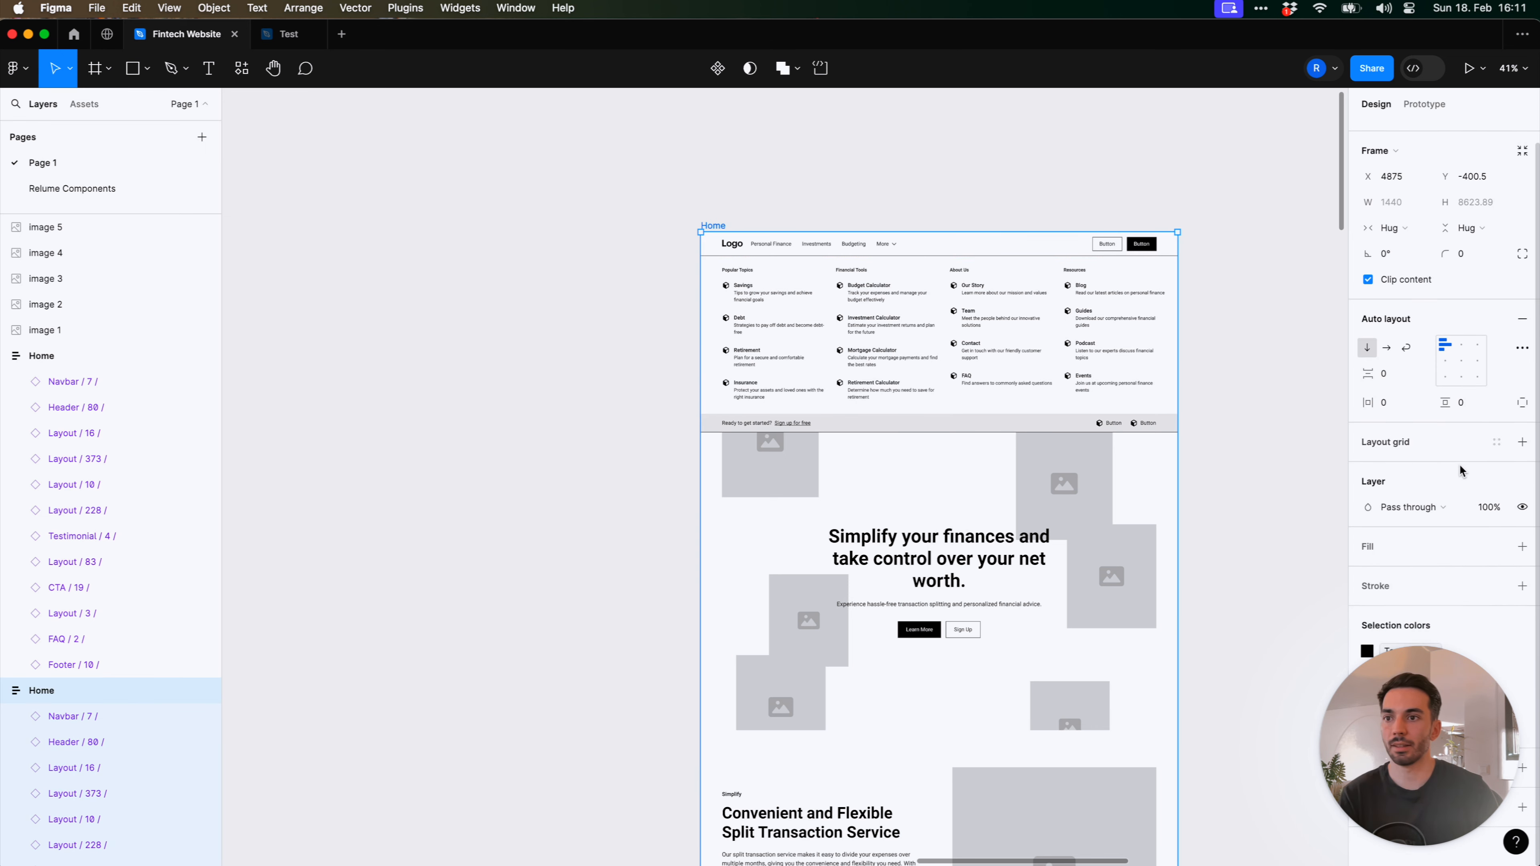
left_click(1495, 549)
scroll(1285, 653, "down", 5)
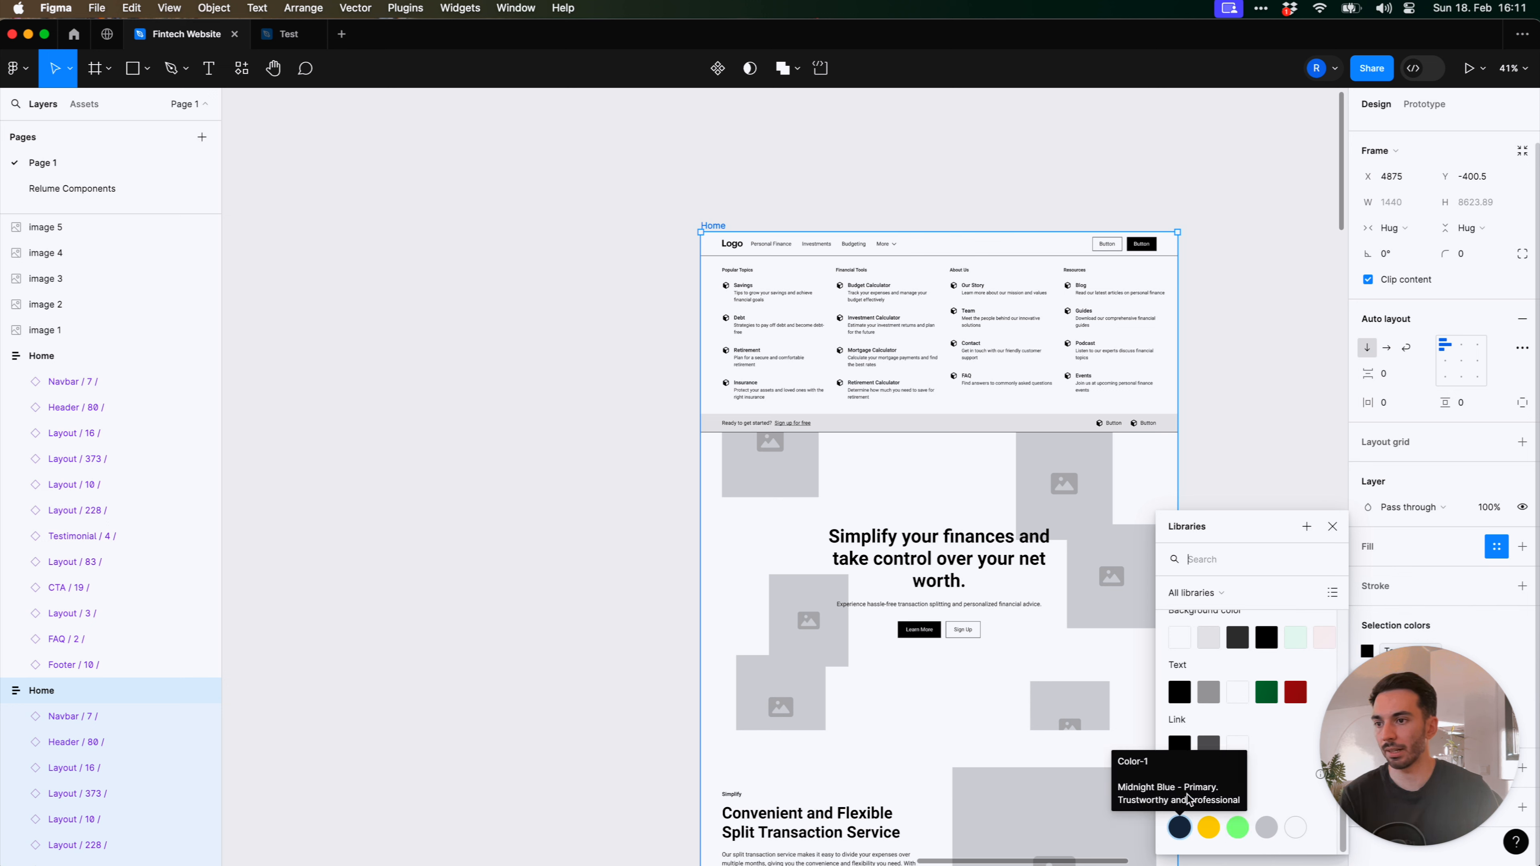
scroll(1188, 693, "up", 3)
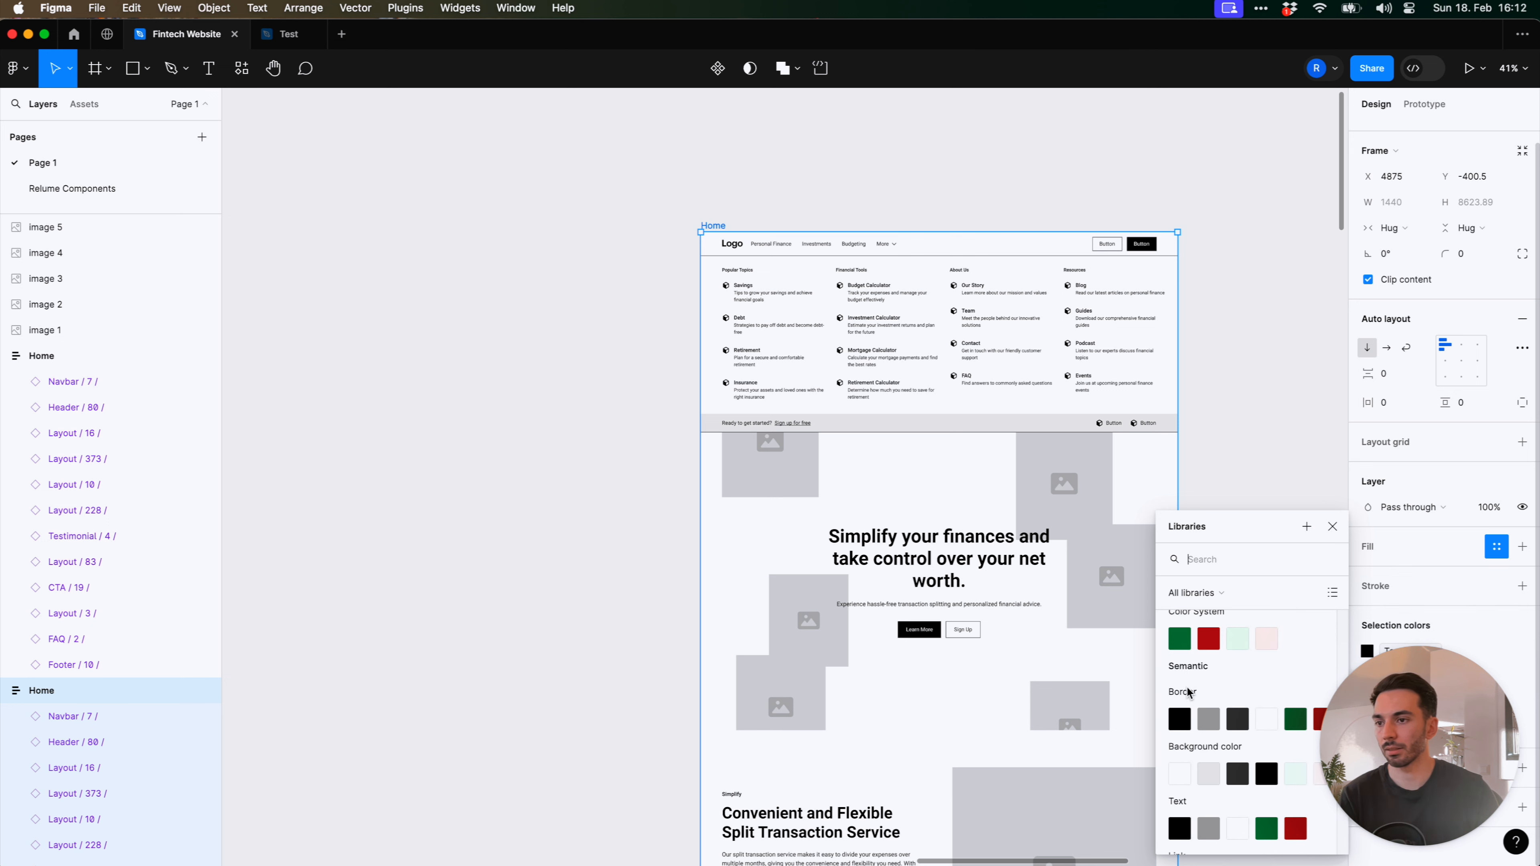
scroll(1179, 647, "up", 3)
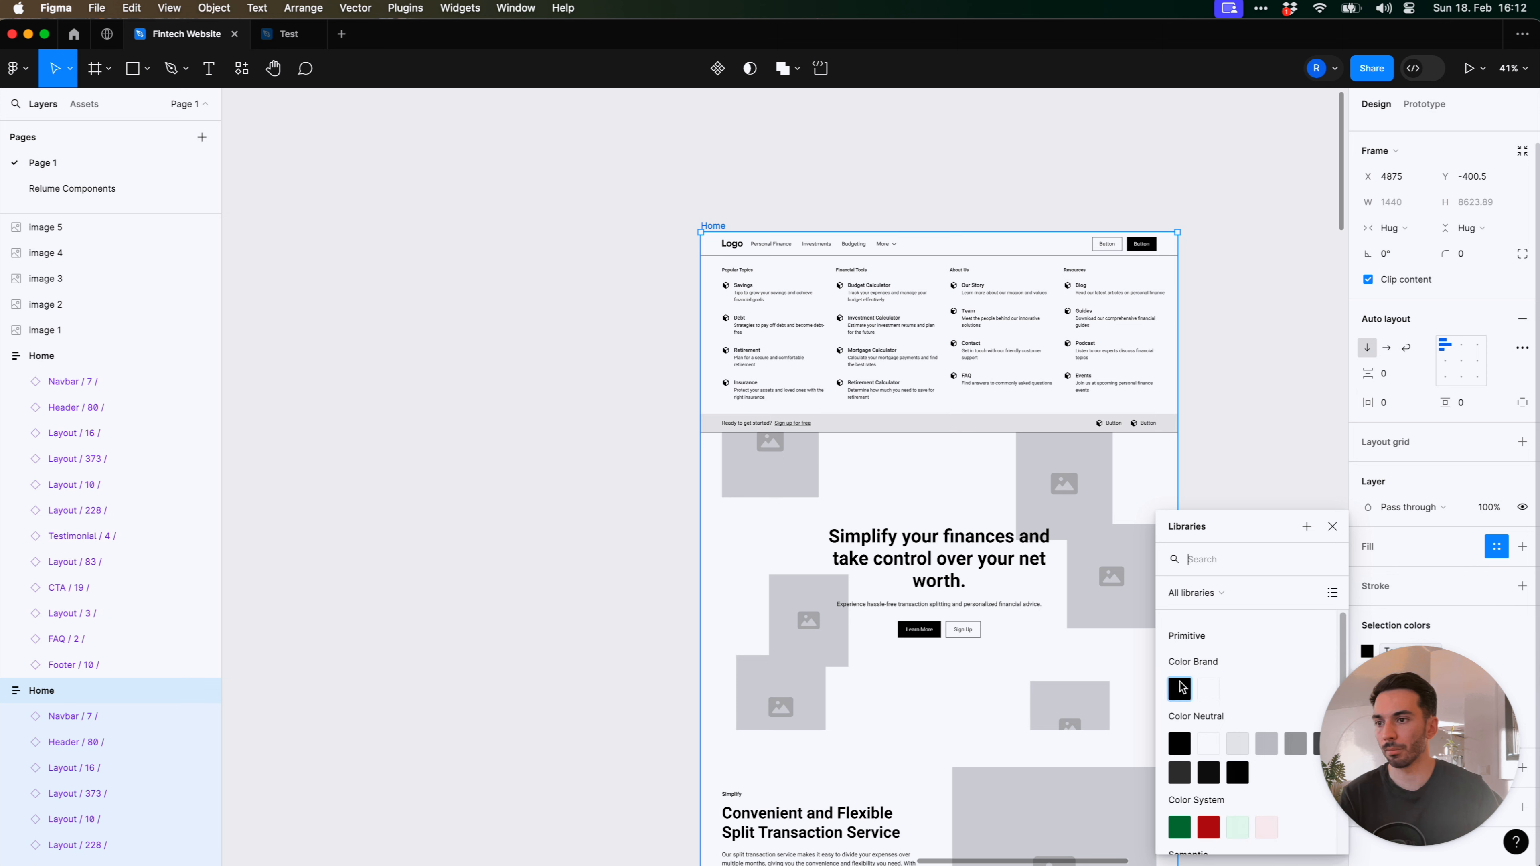
scroll(1265, 685, "down", 5)
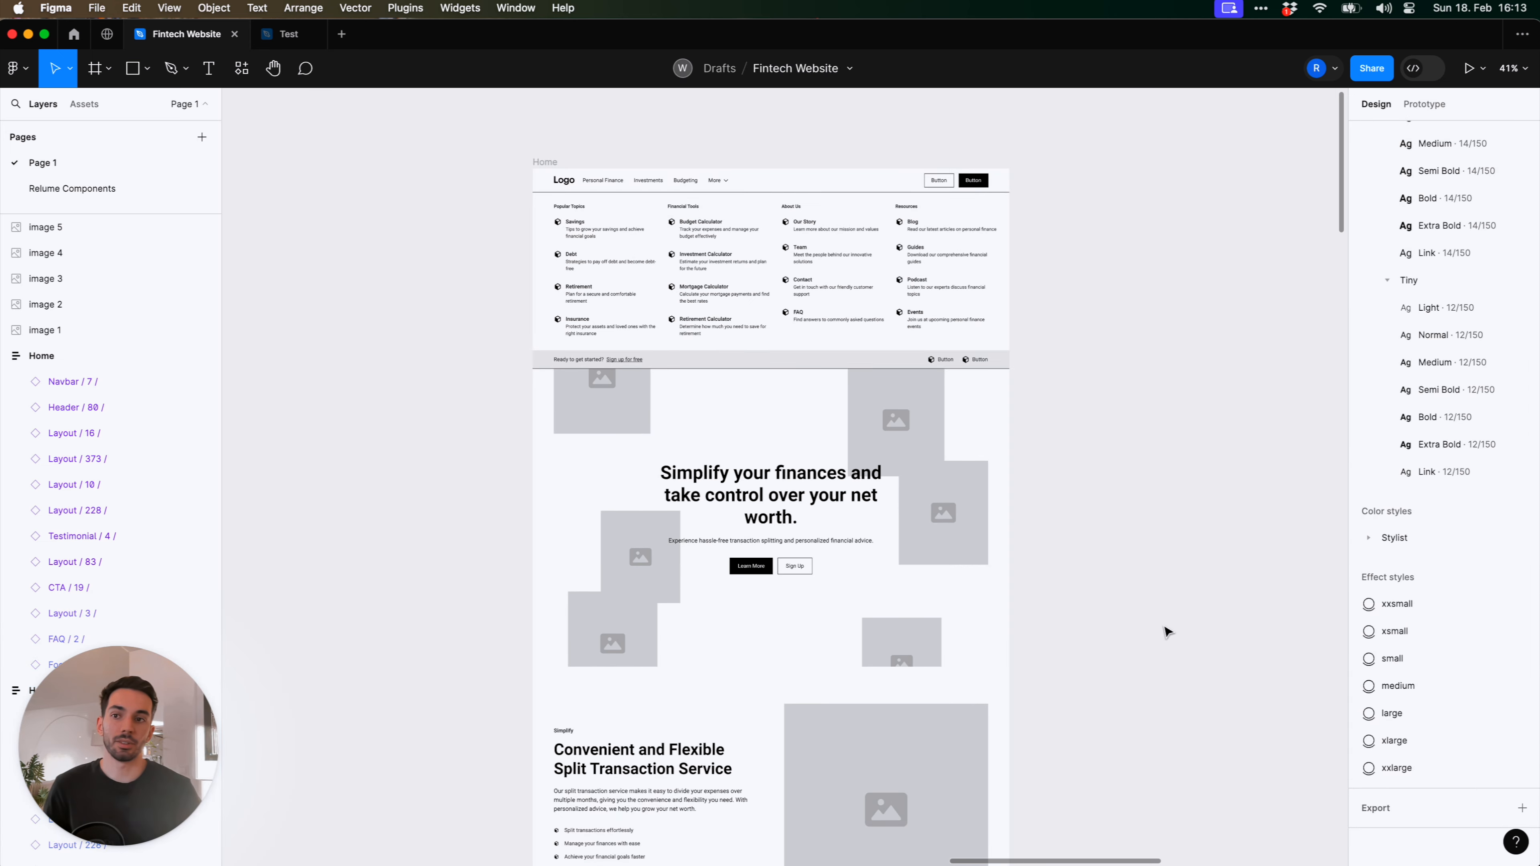
Replace the desktop Home frame's Background color/primary with the midnight blue Stylist/Color-1 style
left_click(546, 162)
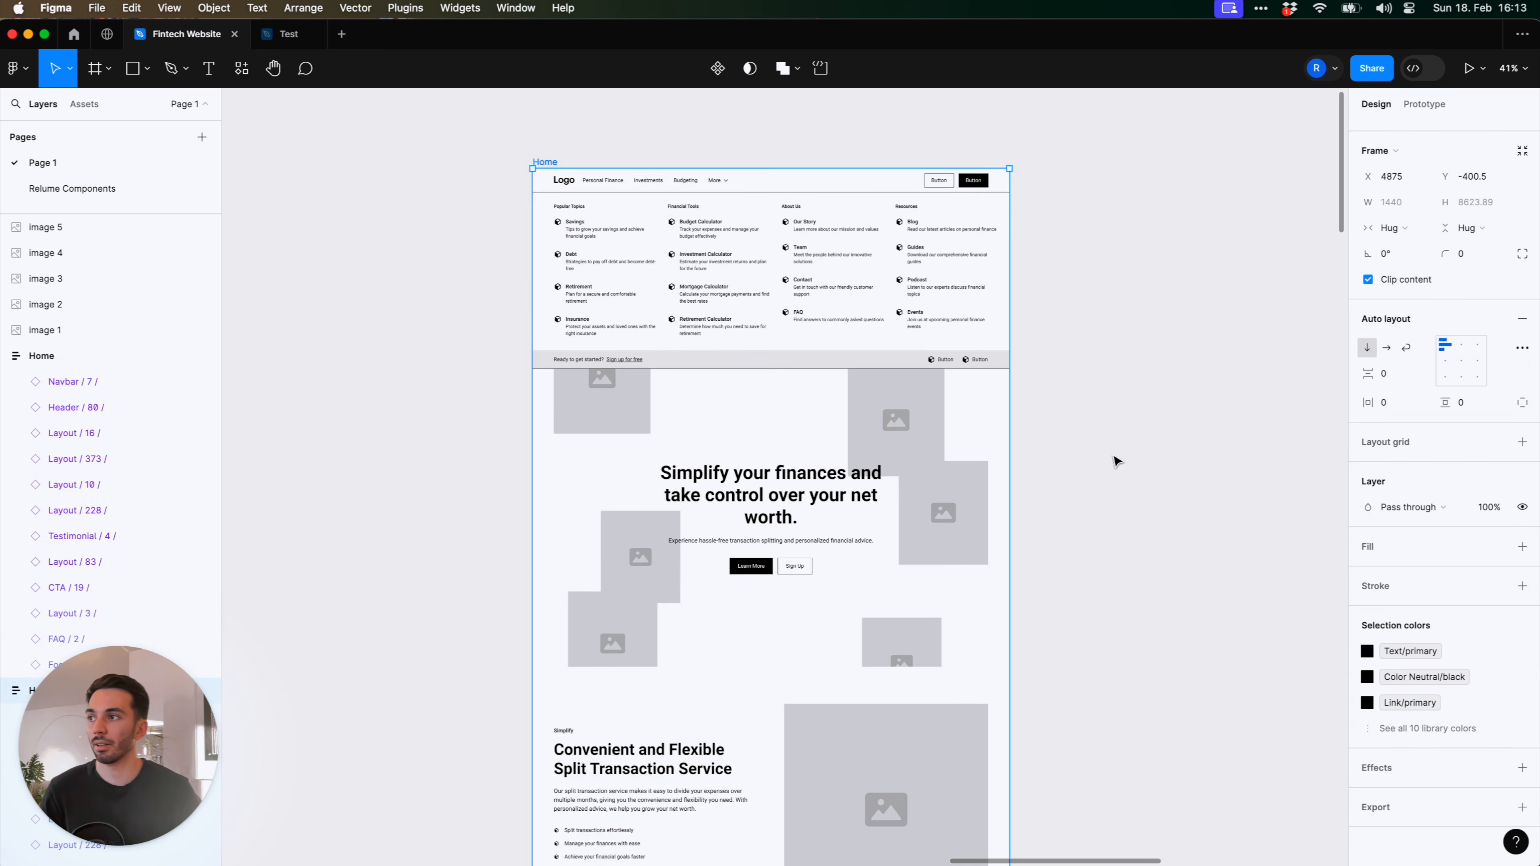
left_click(1440, 738)
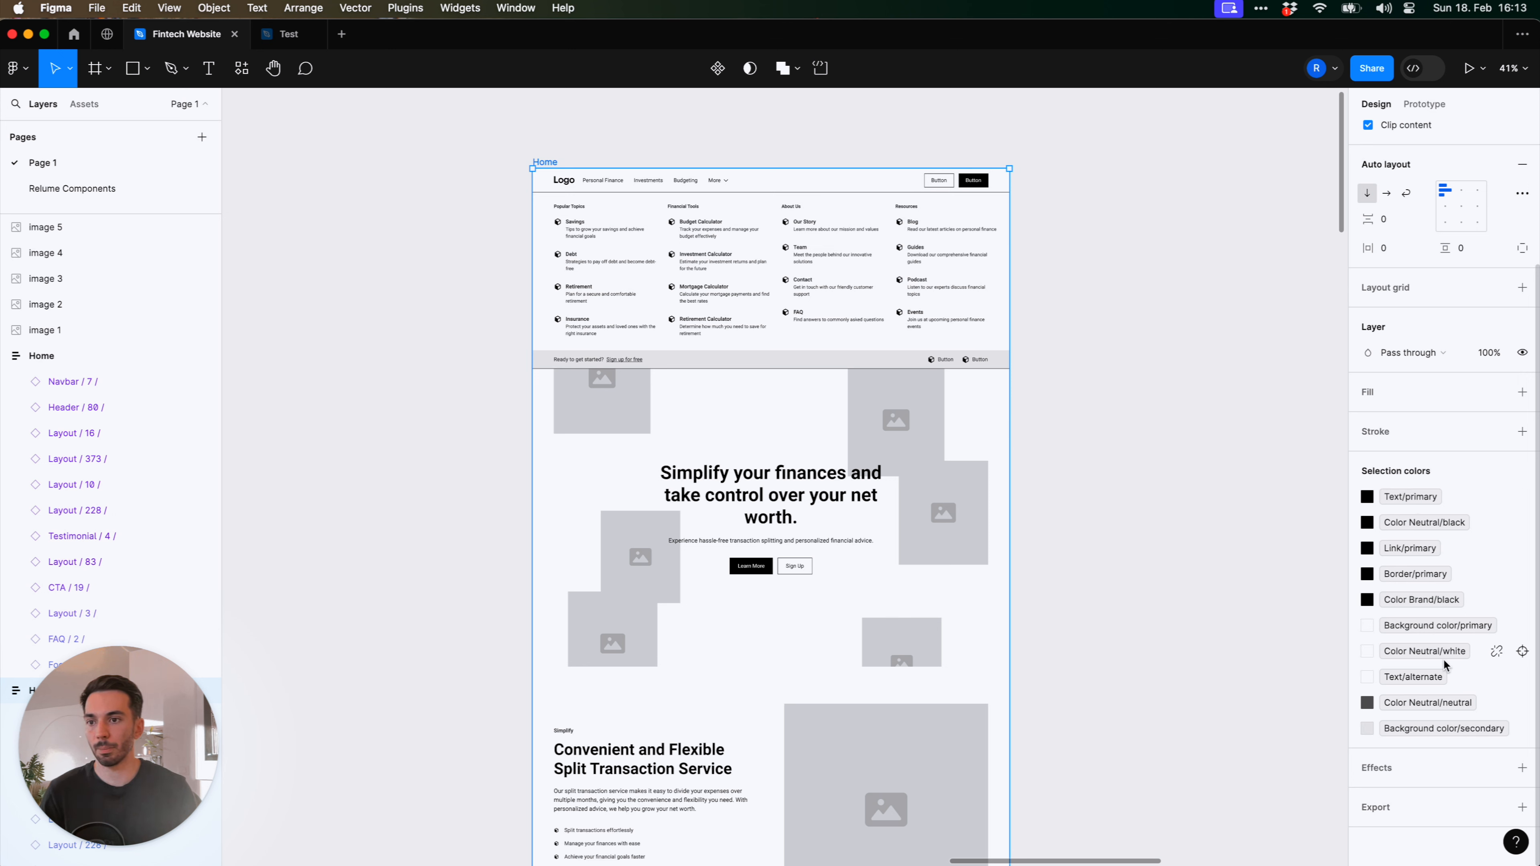
left_click(1443, 629)
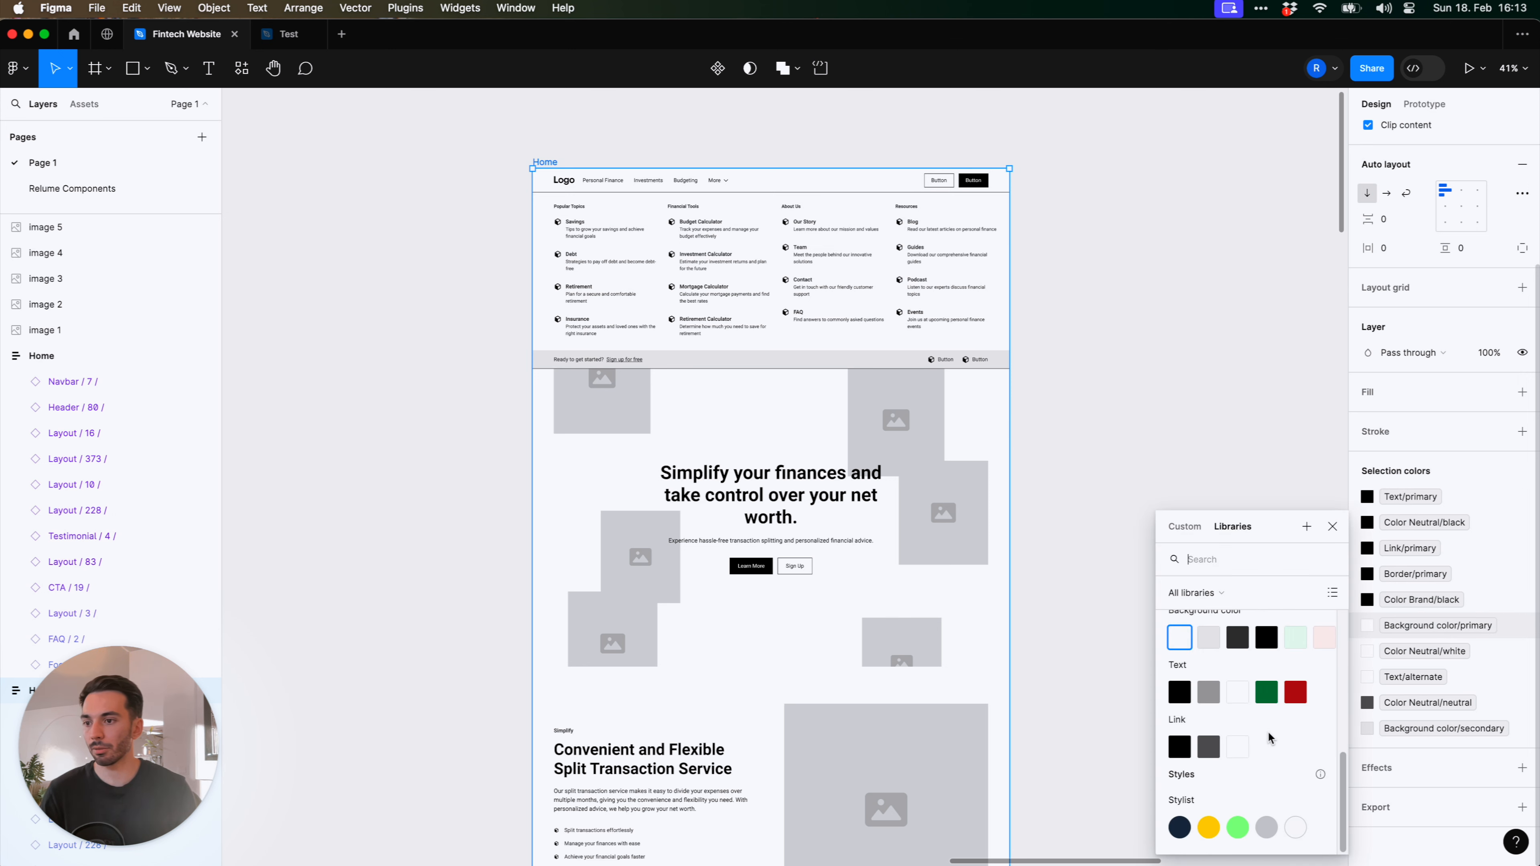
left_click(1179, 832)
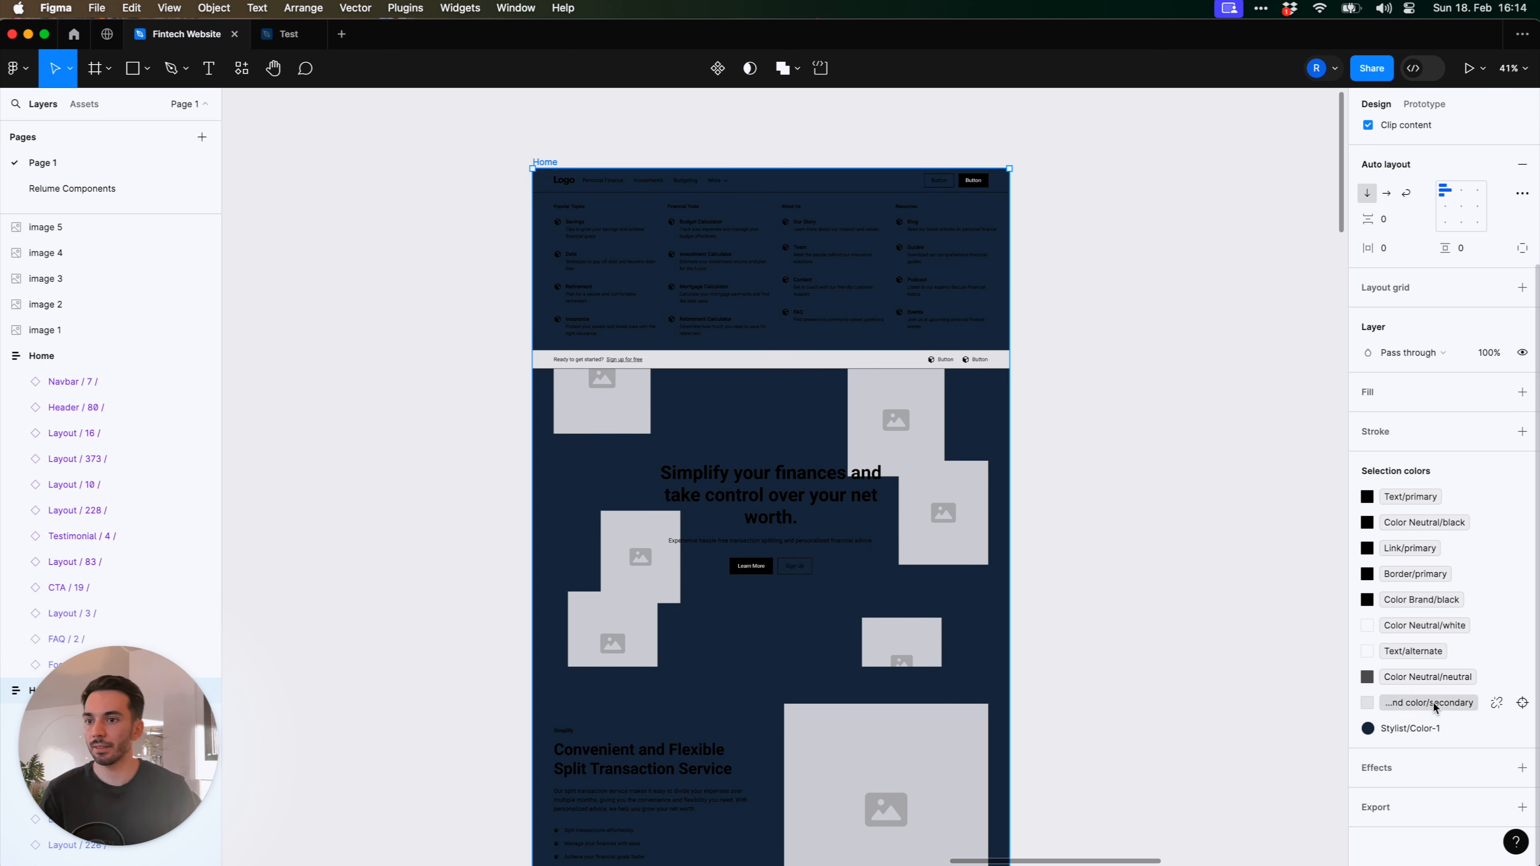
Replace the desktop Home frame's Text/primary color with the white Stylist/Color-5 style
left_click(1422, 499)
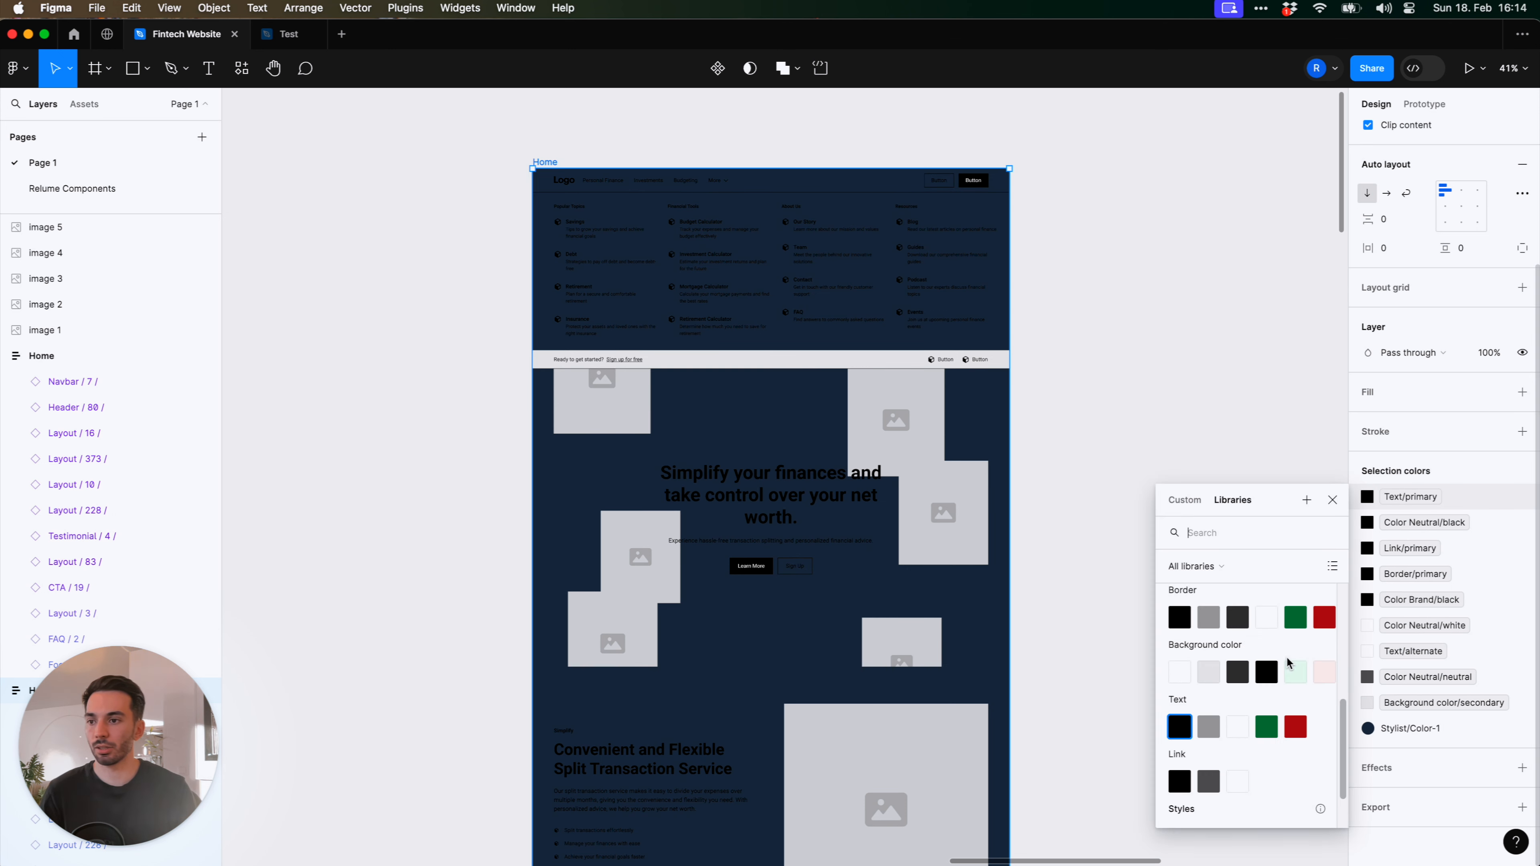
scroll(1246, 736, "down", 2)
left_click(1292, 804)
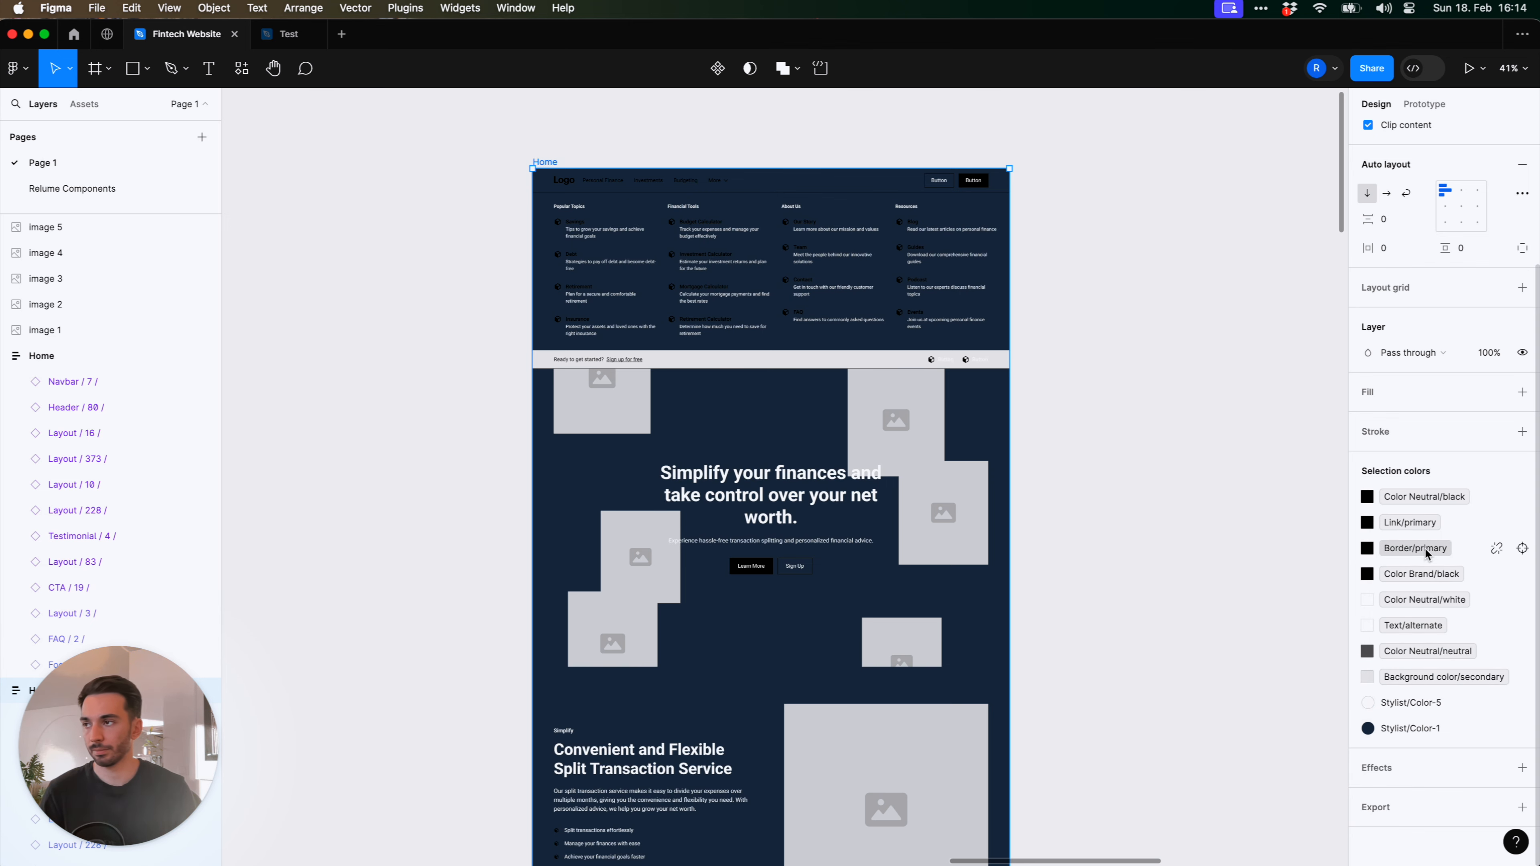
Replace the desktop Home frame's Link/primary color with the mint green Stylist/Color-3 and Color Brand/black with the white Stylist/Color-5
scroll(1105, 619, "down", 1)
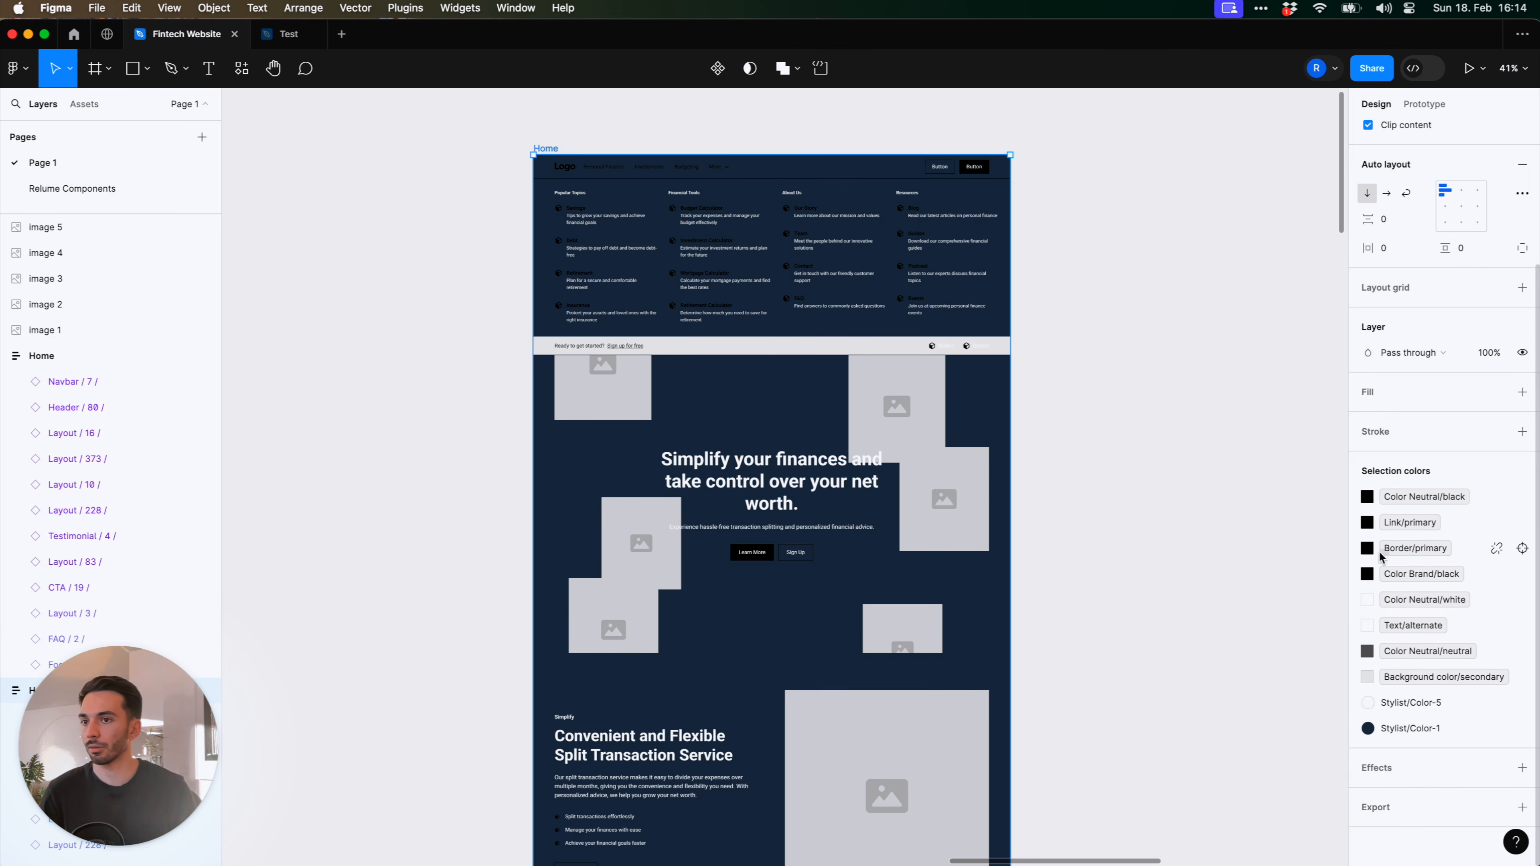
left_click(1428, 525)
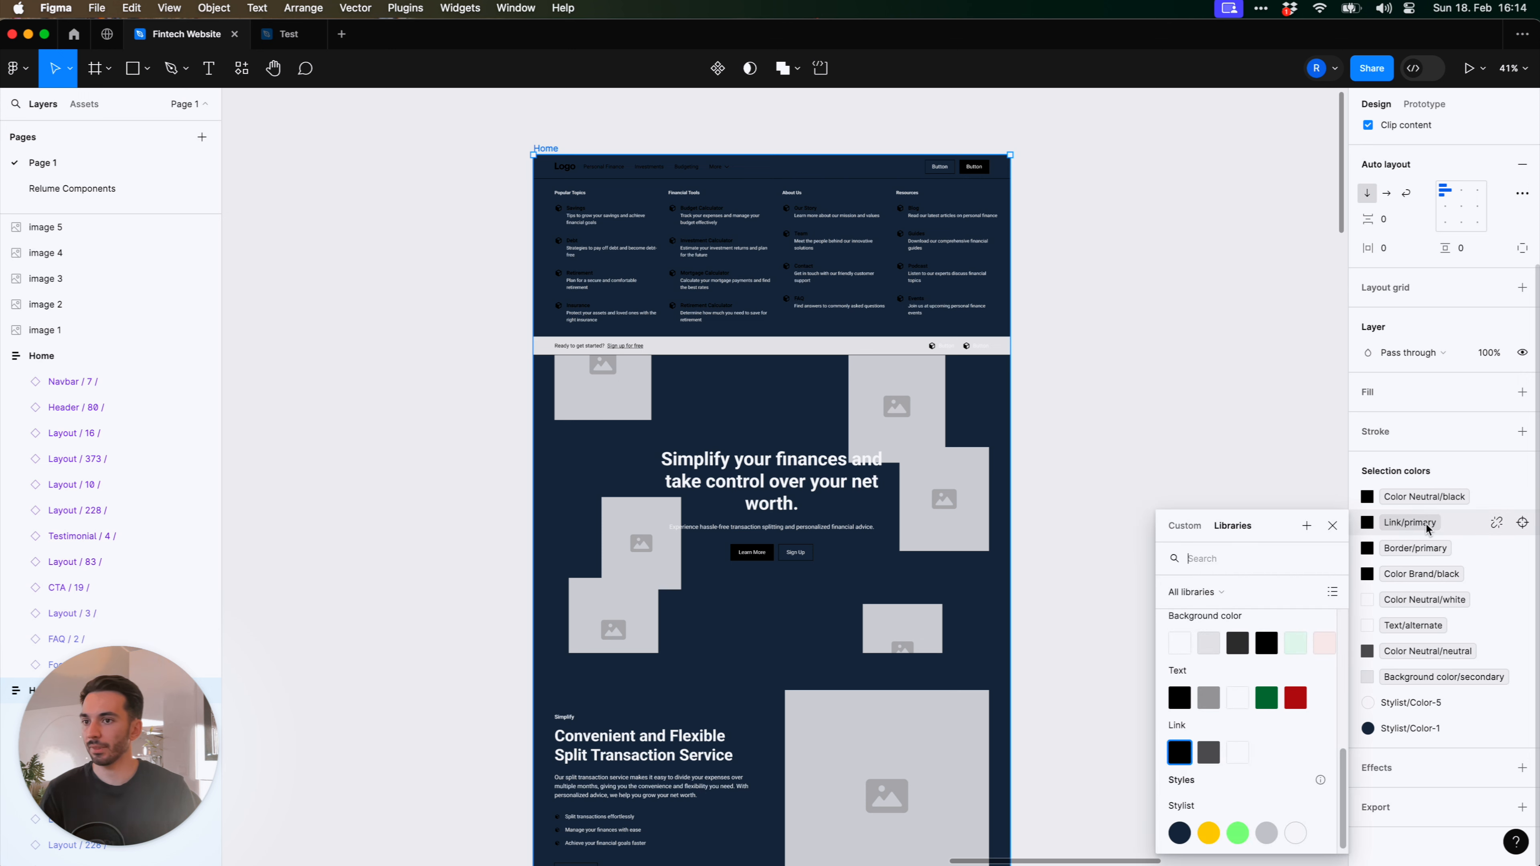
left_click(1238, 835)
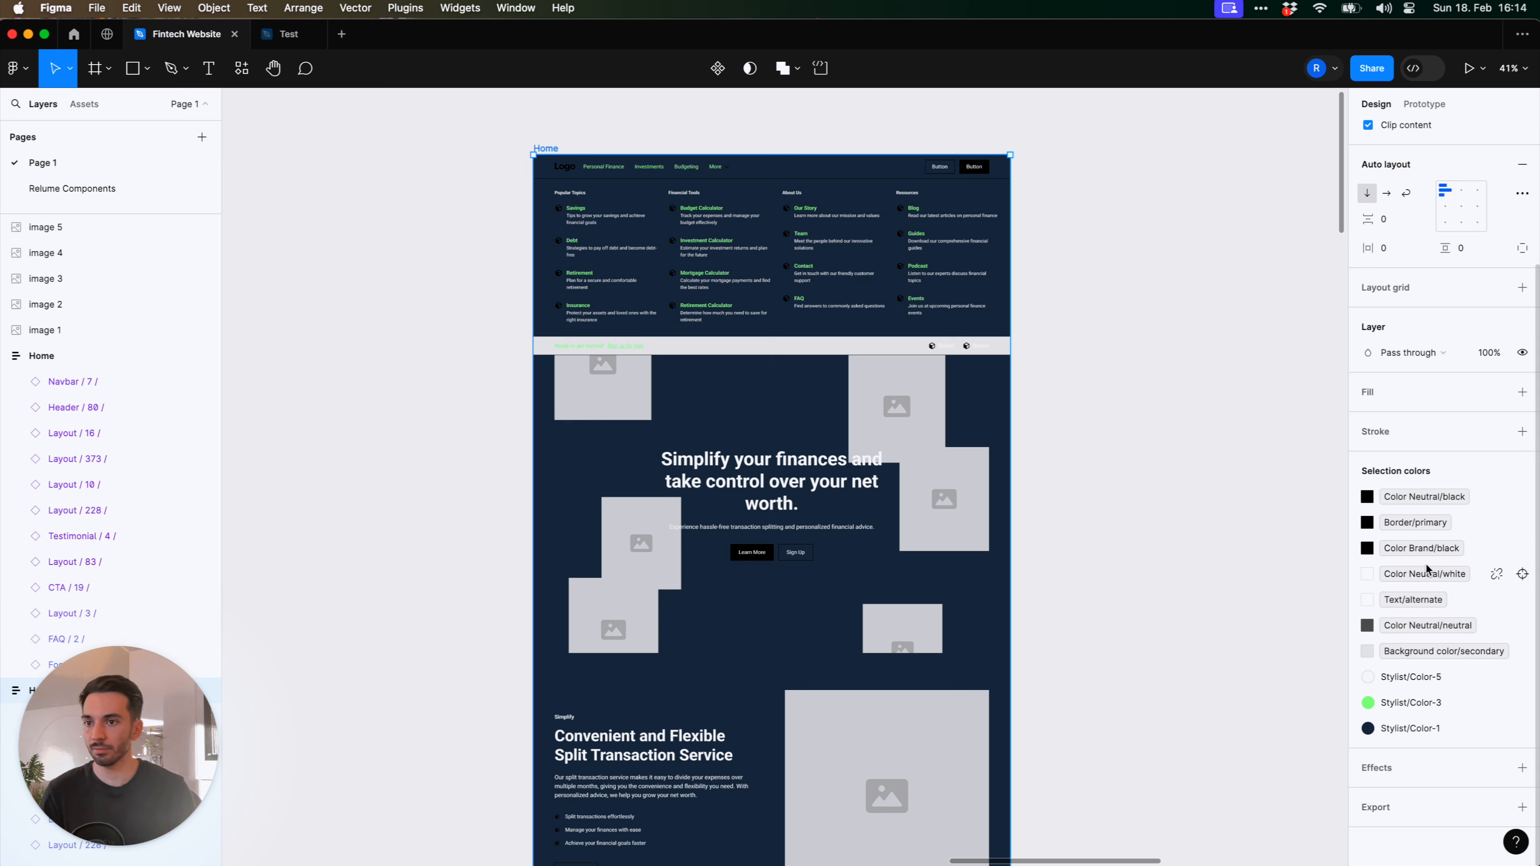
left_click(1422, 549)
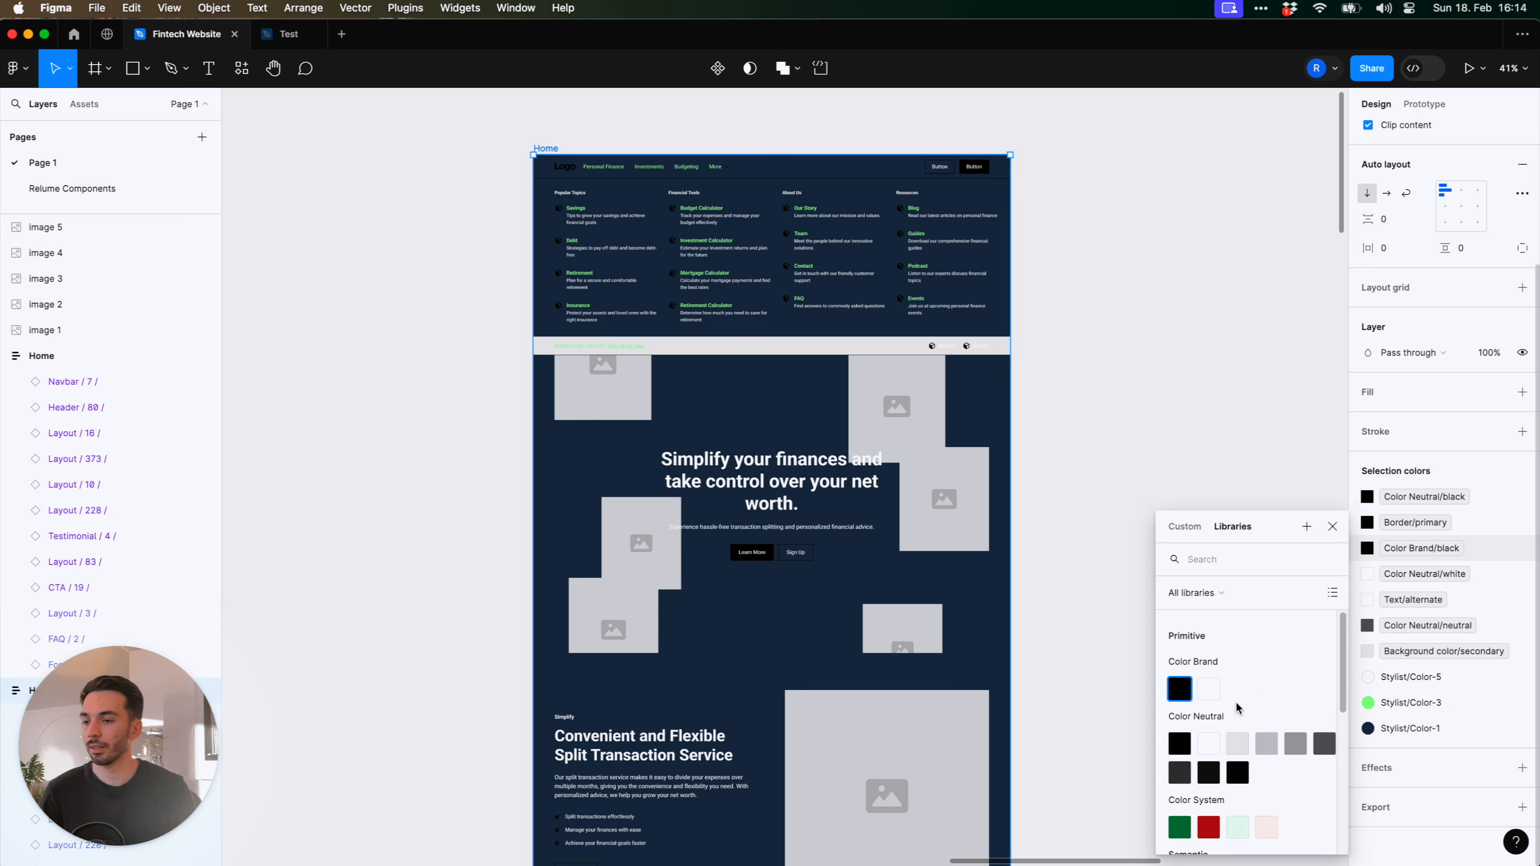
scroll(1249, 729, "down", 3)
left_click(1301, 836)
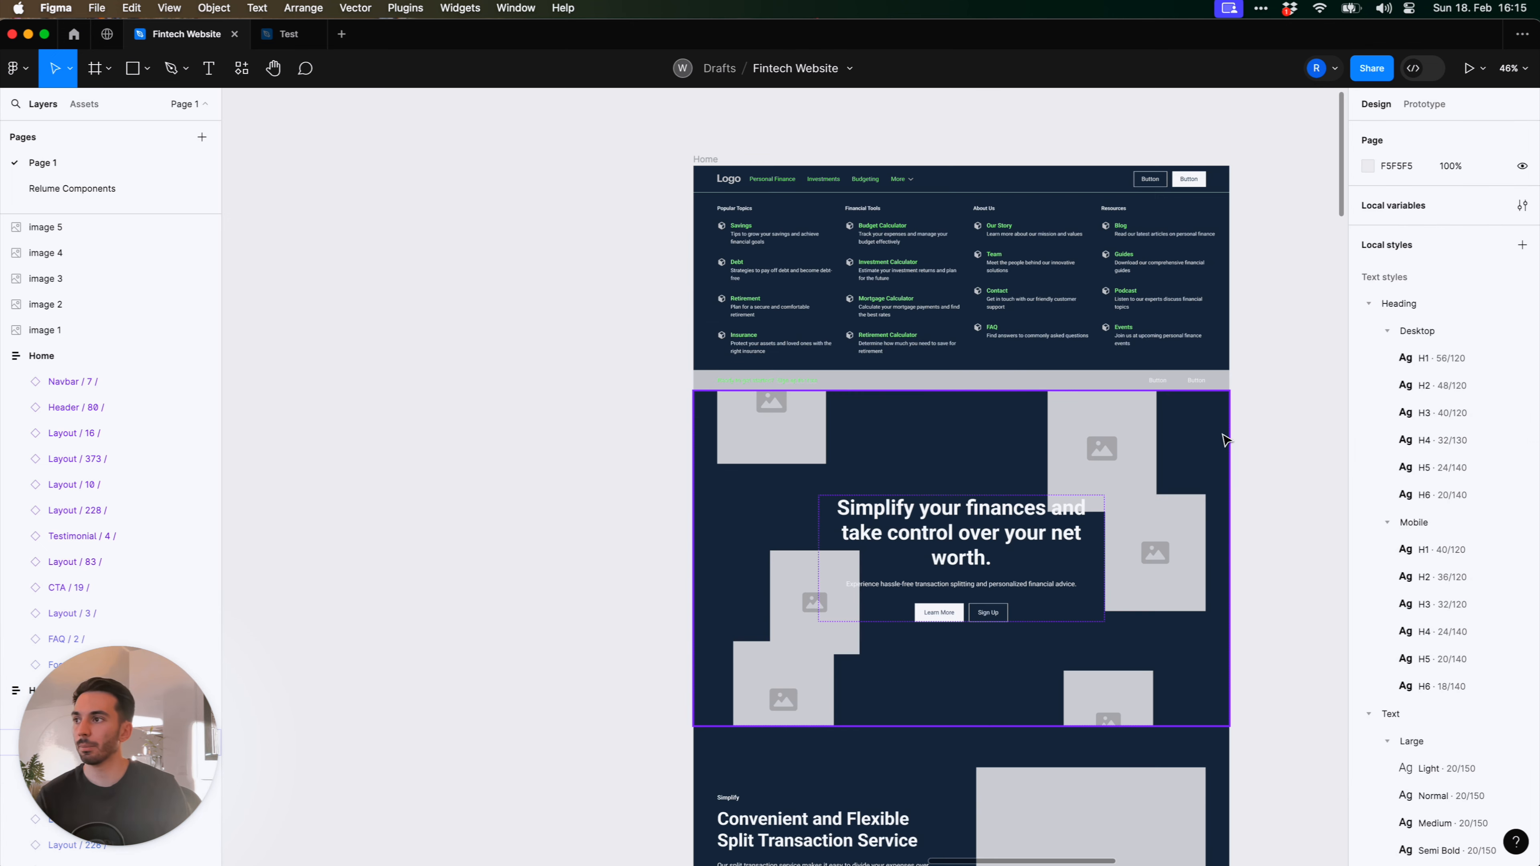
Review the recolored desktop Home page from the navbar down to the FAQ section and return to its top
scroll(1225, 438, "down", 4)
scroll(1237, 419, "up", 5)
left_click(705, 263)
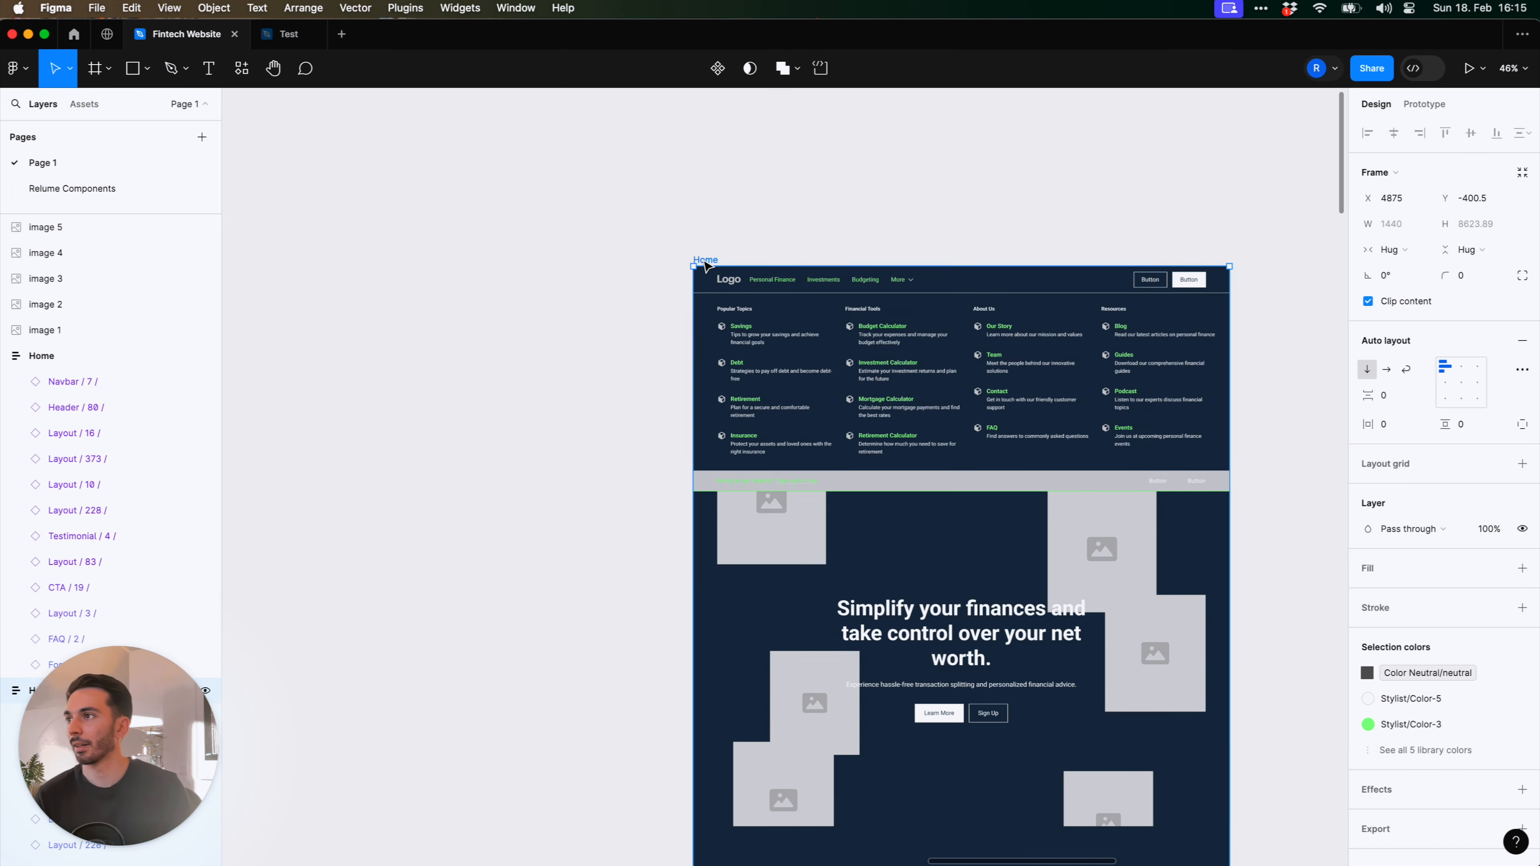
scroll(707, 285, "down", 2)
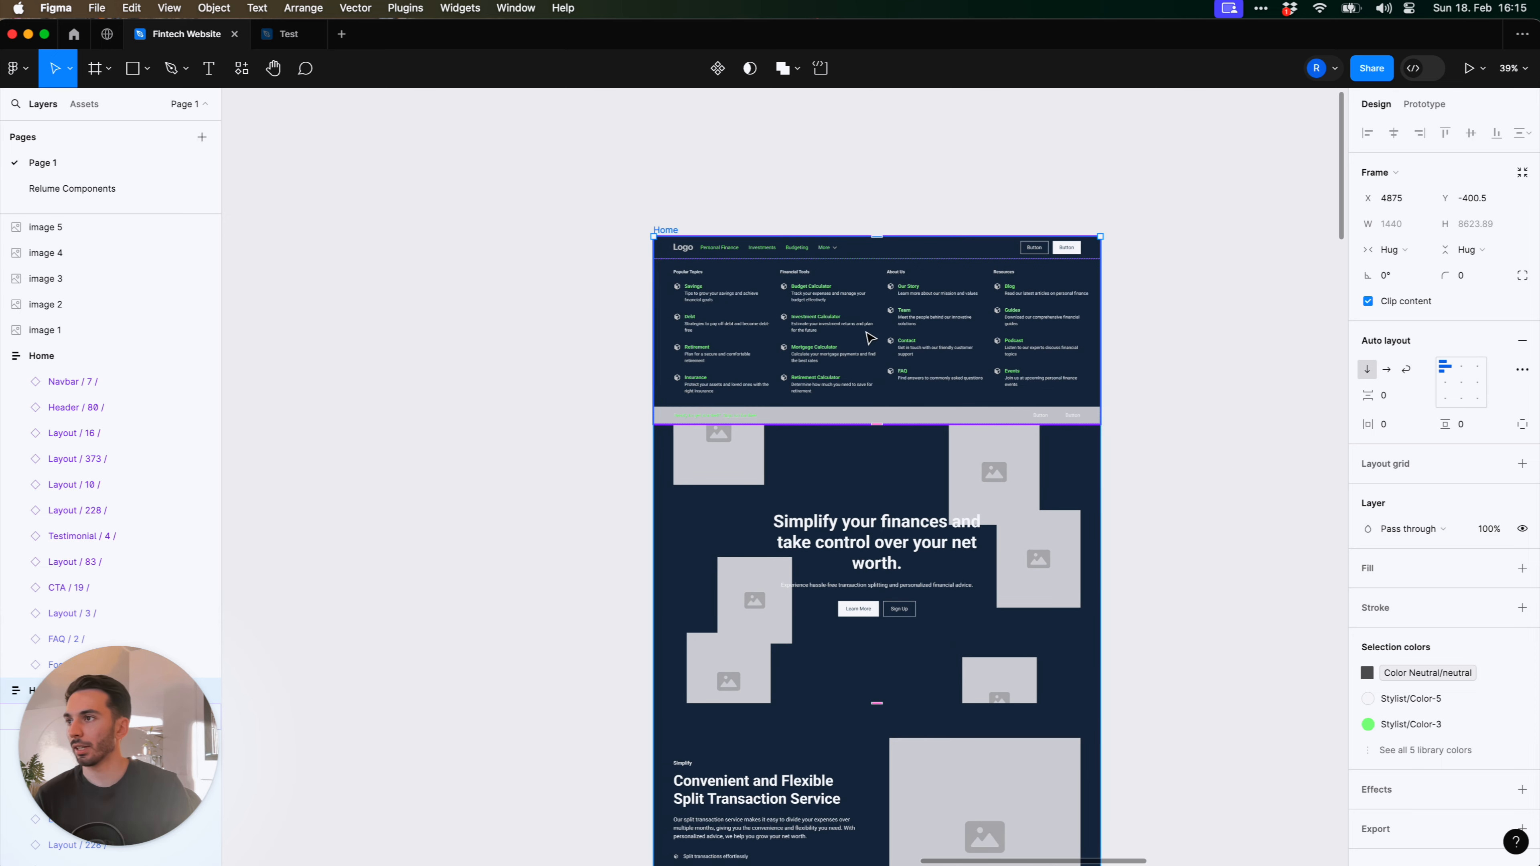
scroll(709, 315, "down", 6)
scroll(849, 370, "down", 20)
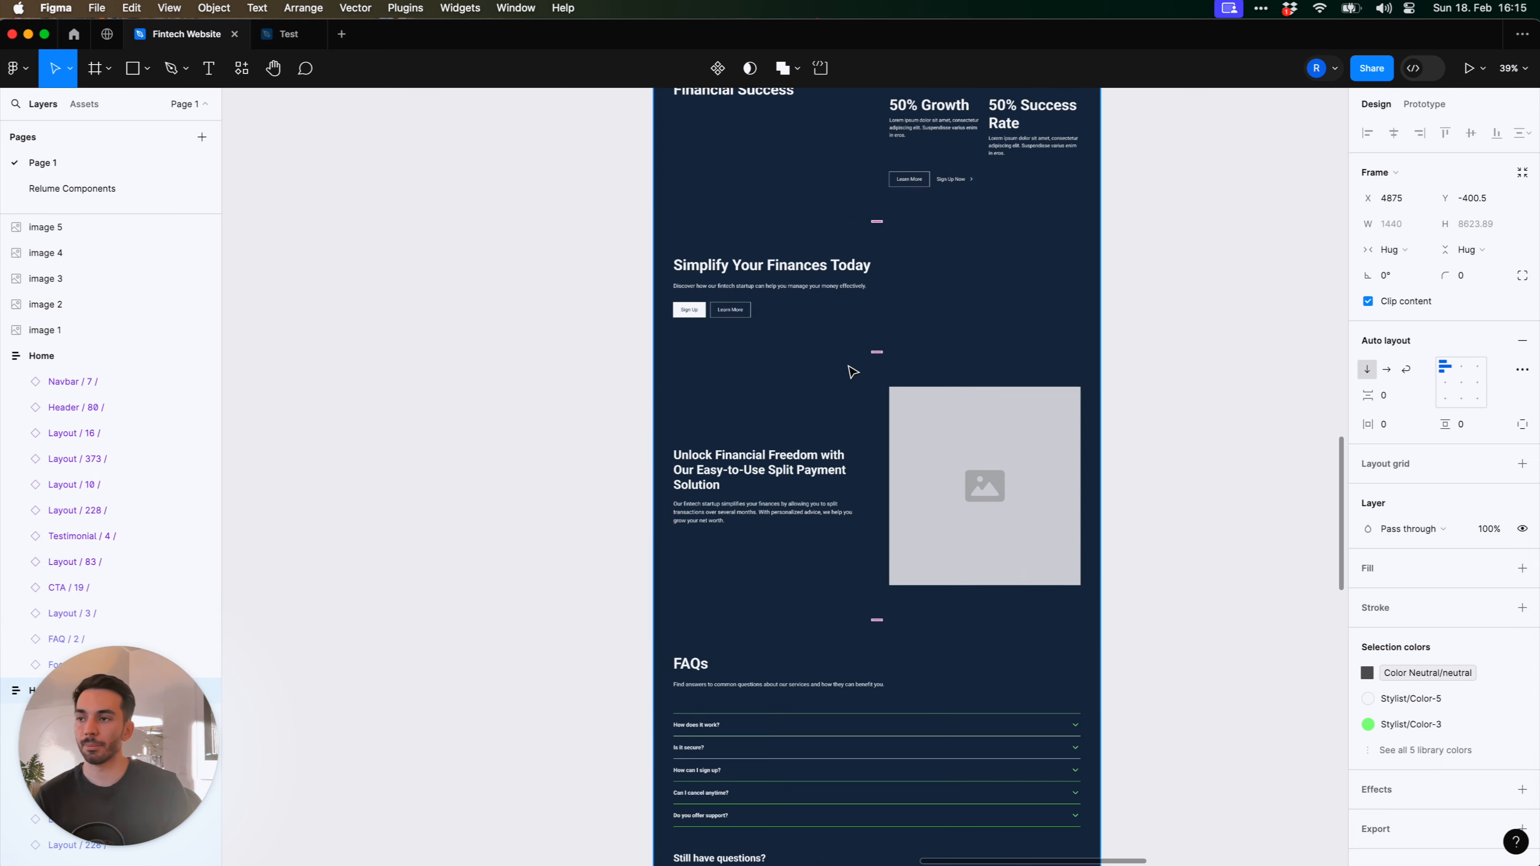
scroll(853, 370, "up", 20)
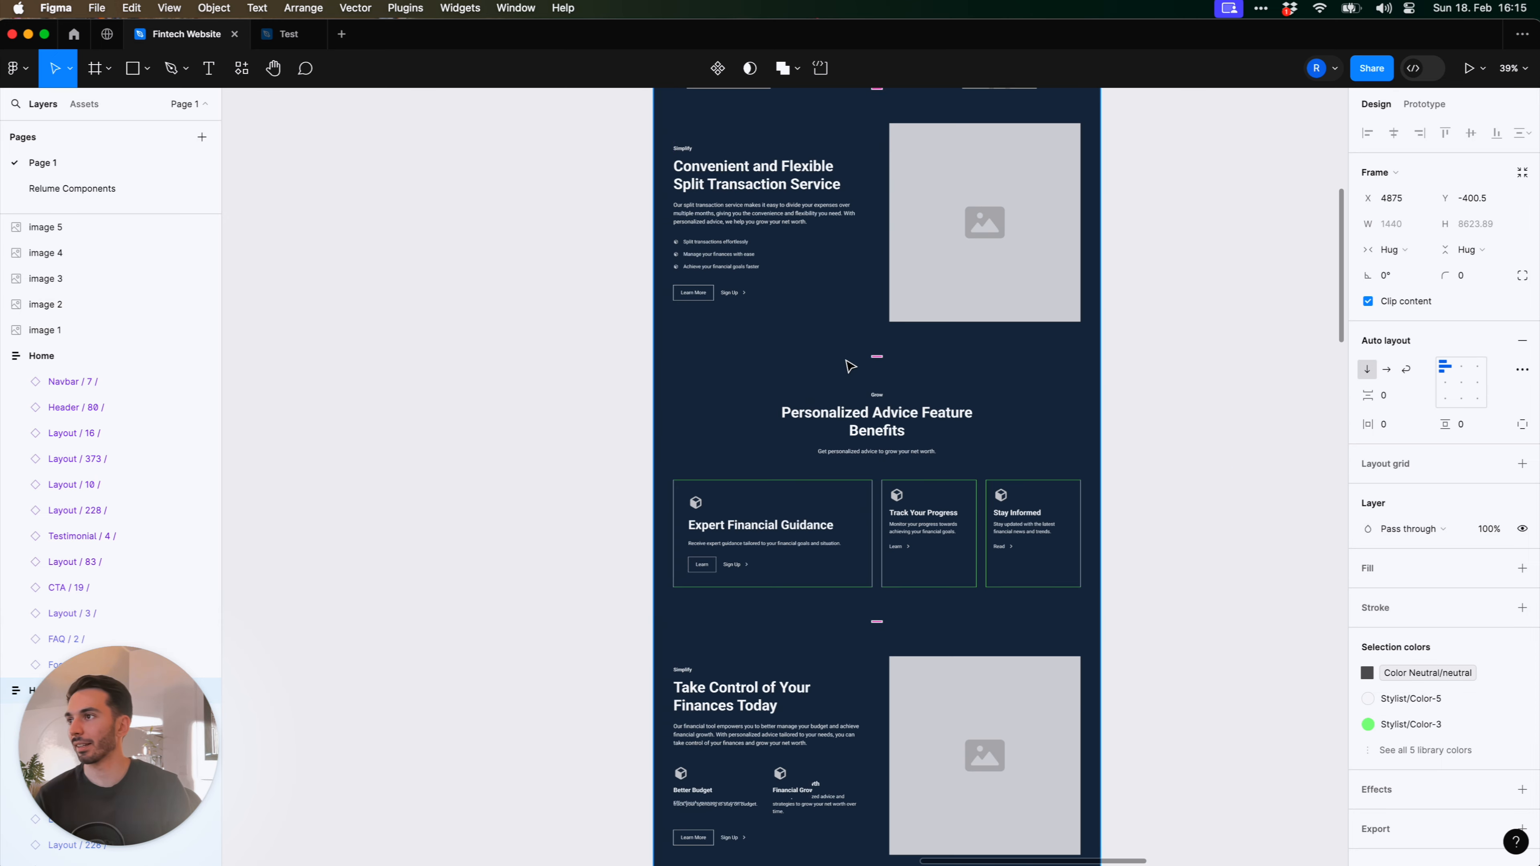
scroll(544, 167, "up", 5)
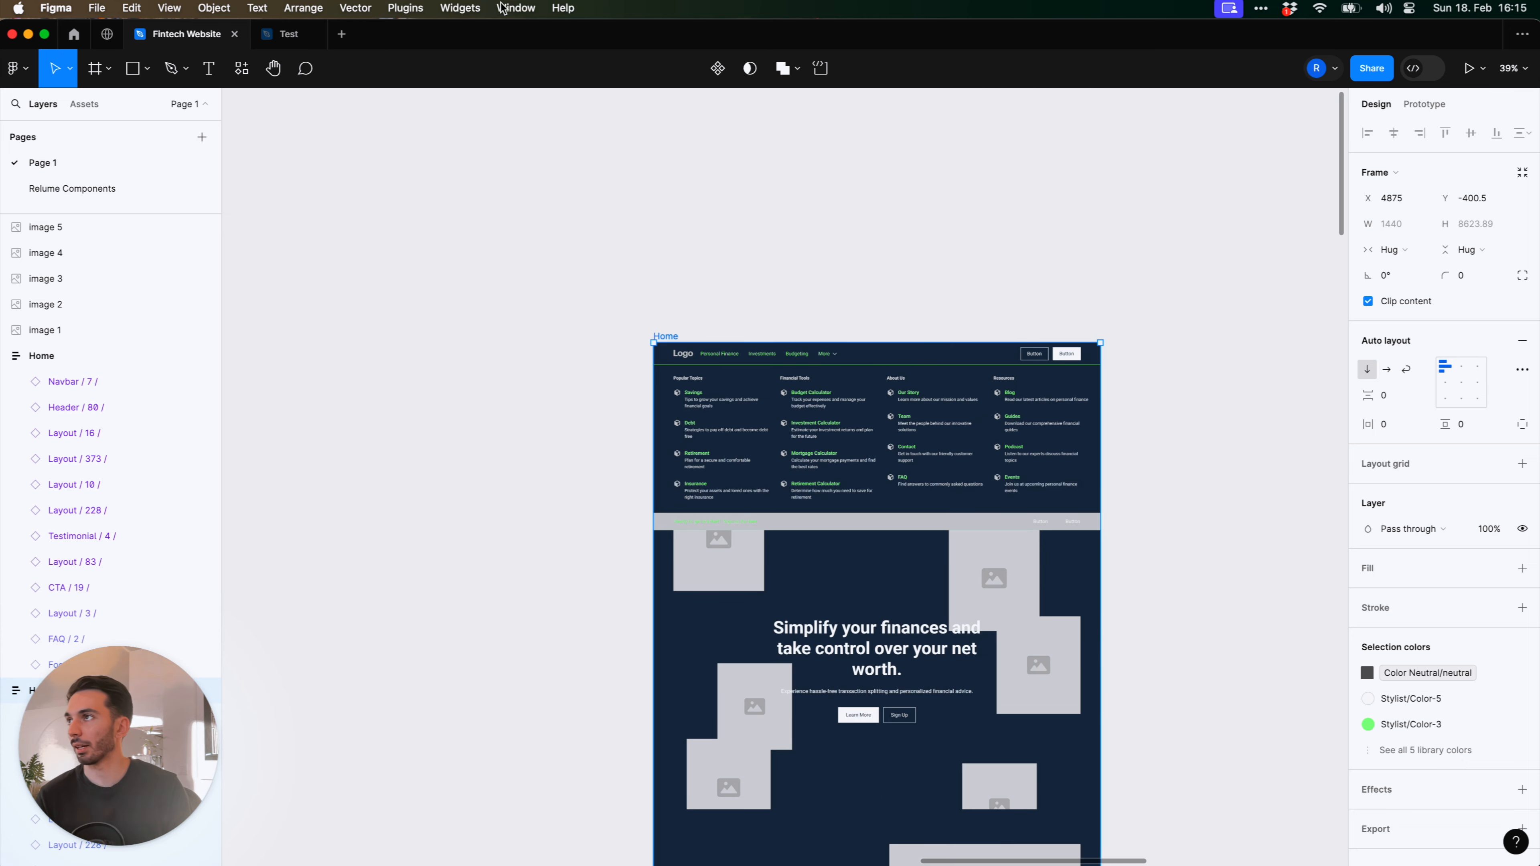
Run the Fonts Changer plugin on the desktop Home frame and move its dialog clear of the design
left_click(563, 8)
key("BackSpace")
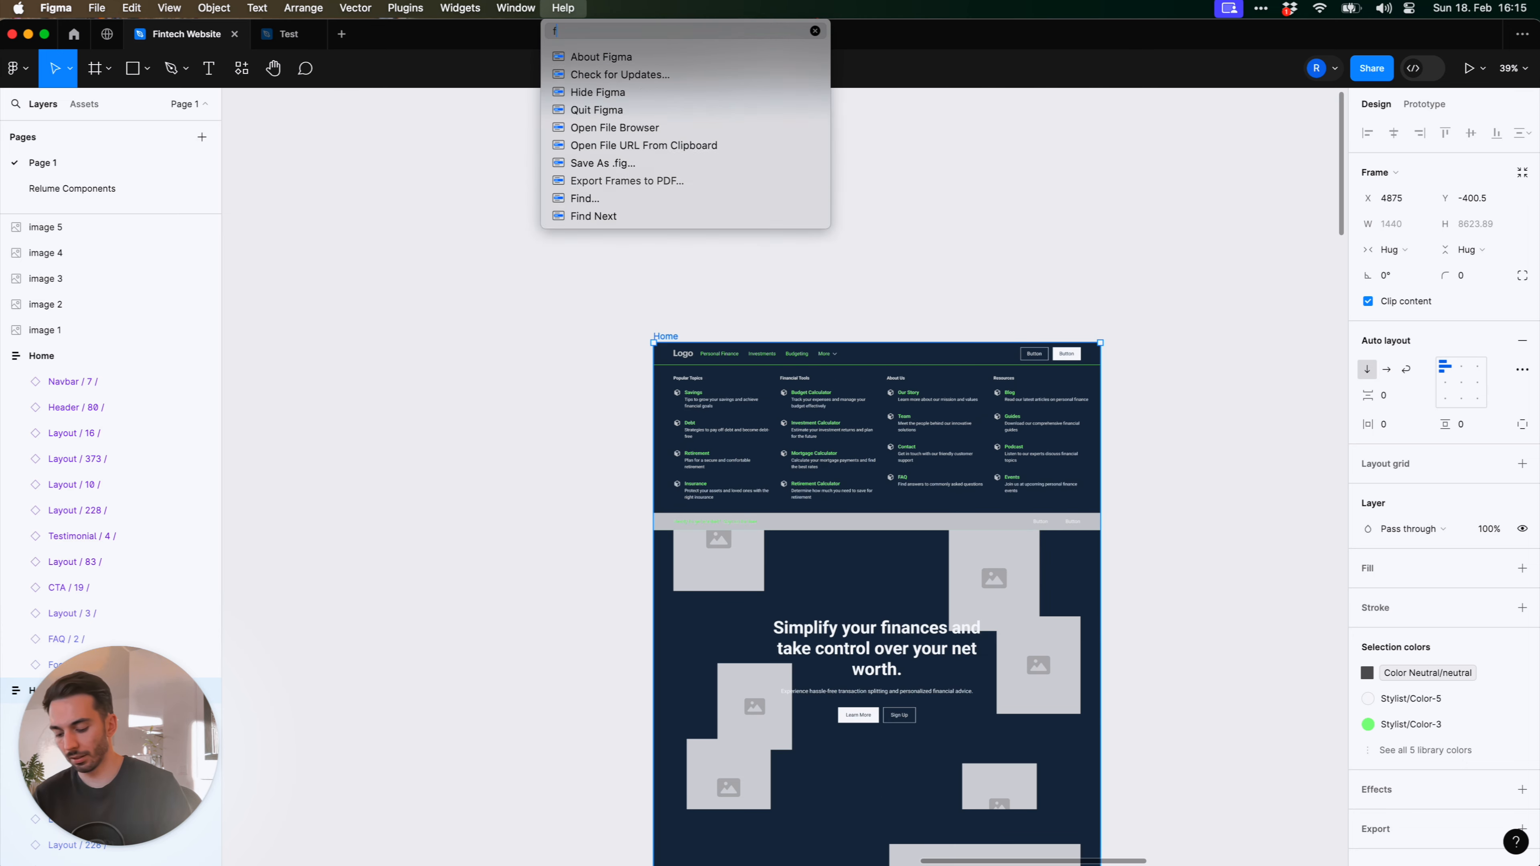
type("fonts")
key("Down")
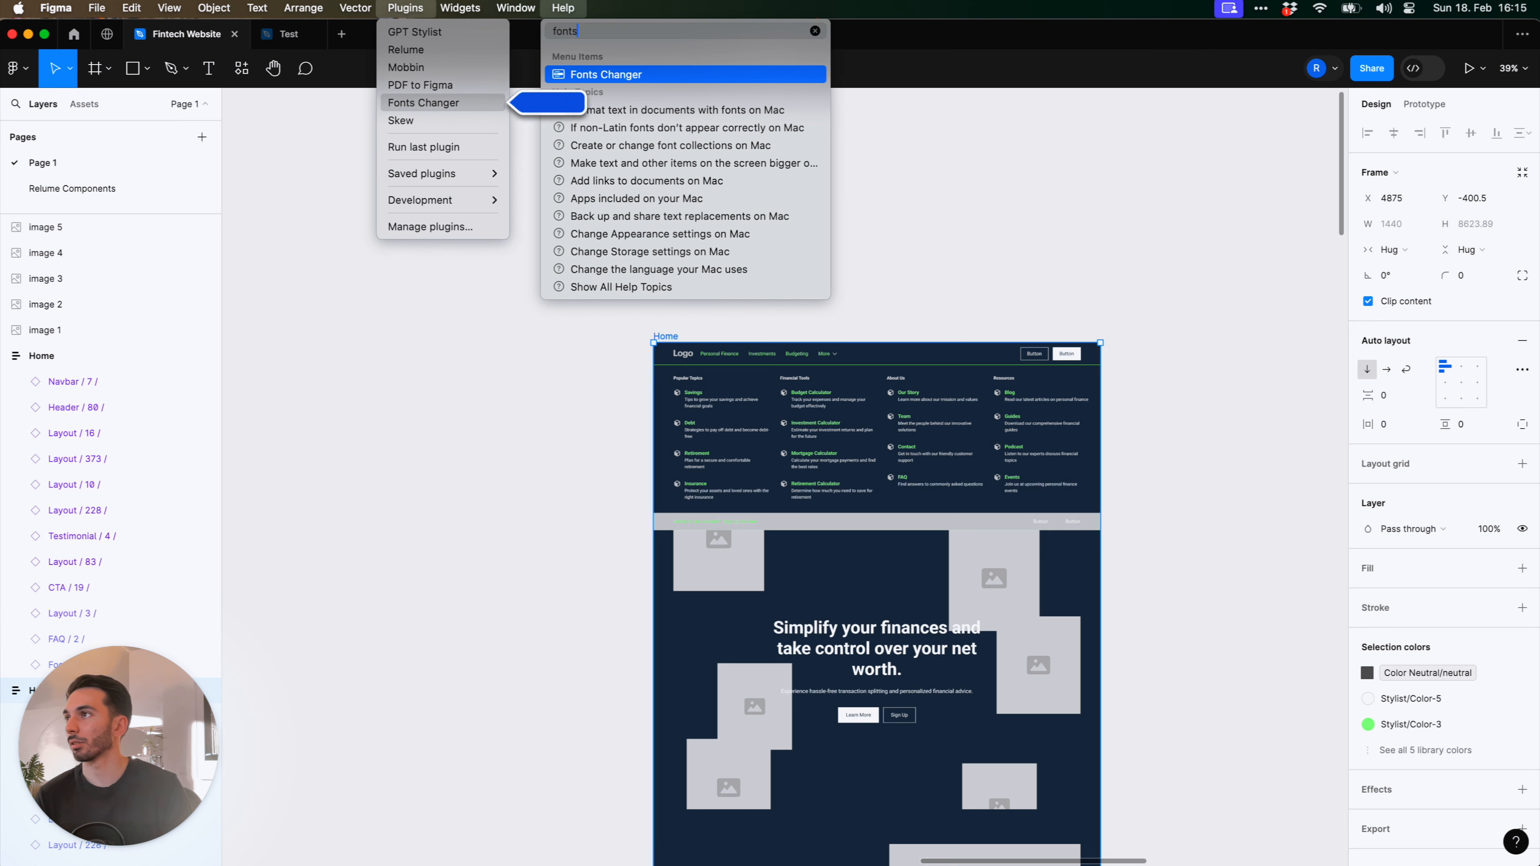
key("Return")
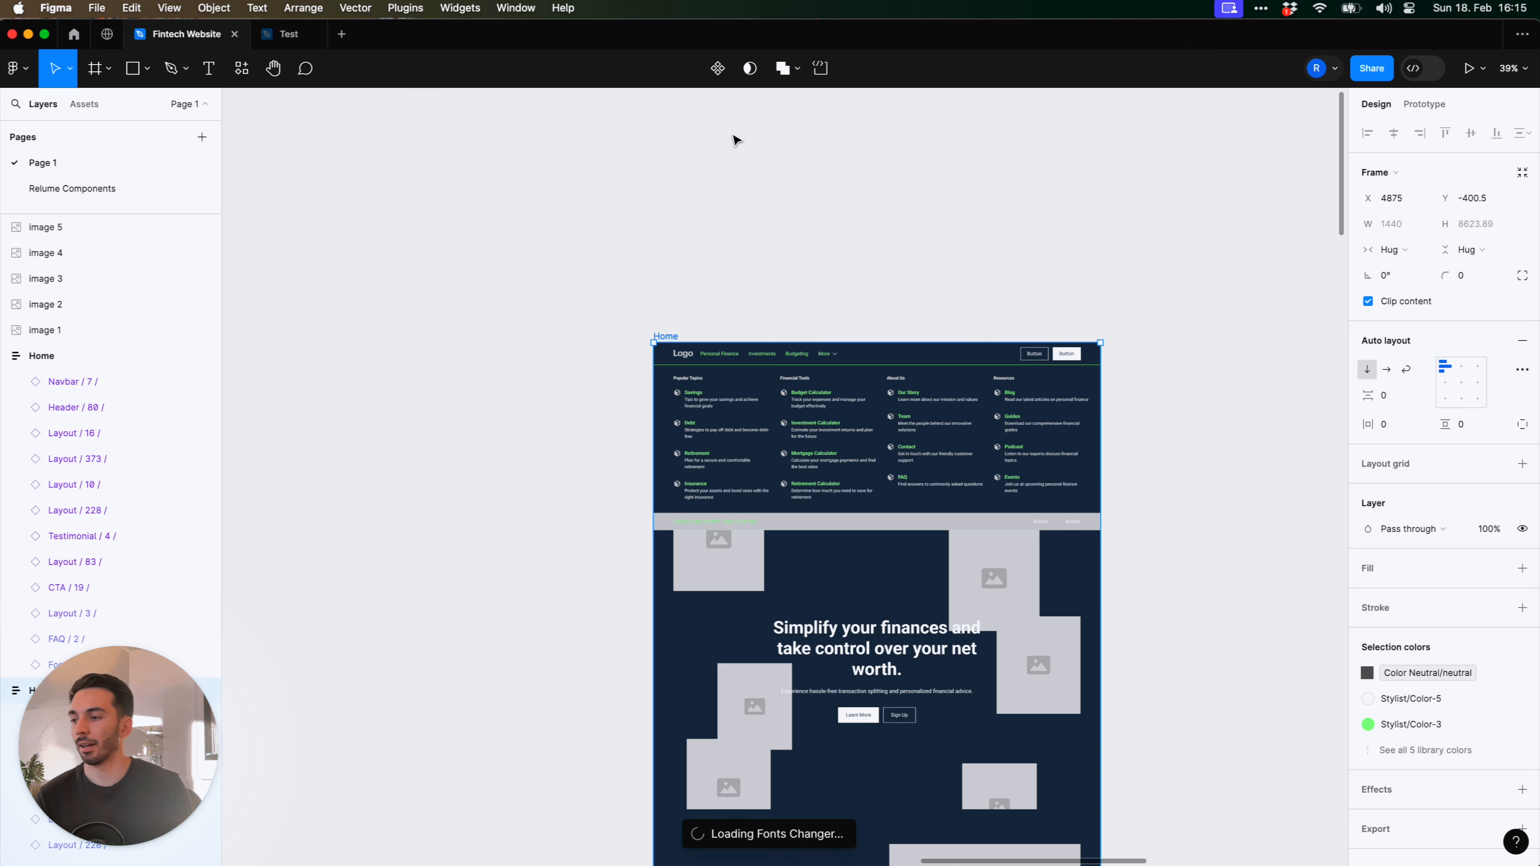
left_click_drag(406, 275, 507, 248)
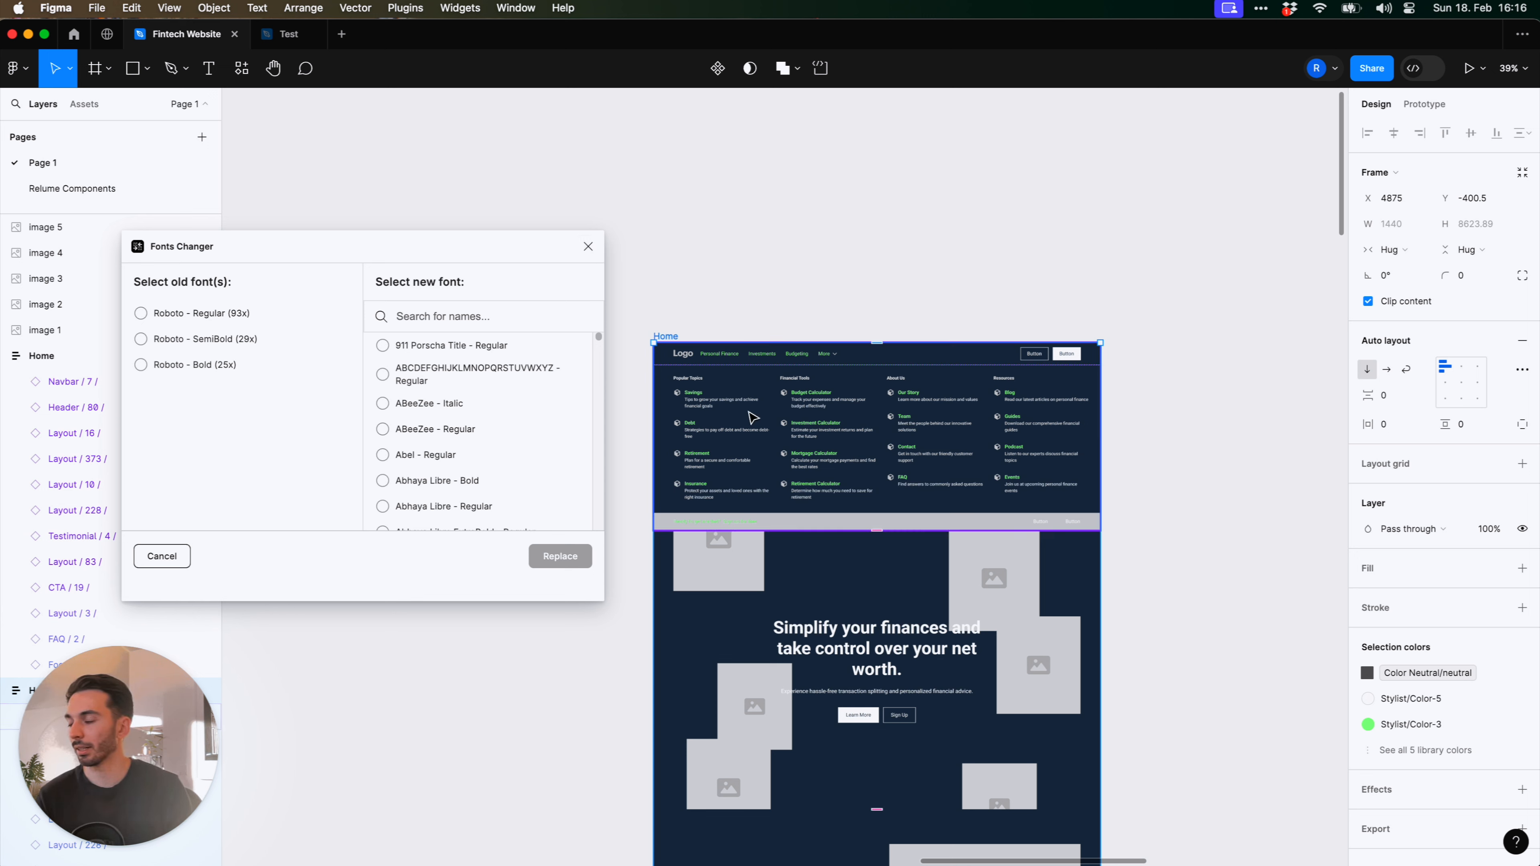
Choose Roboto - Bold as the old font to replace and start a search for the new font
scroll(752, 417, "down", 3)
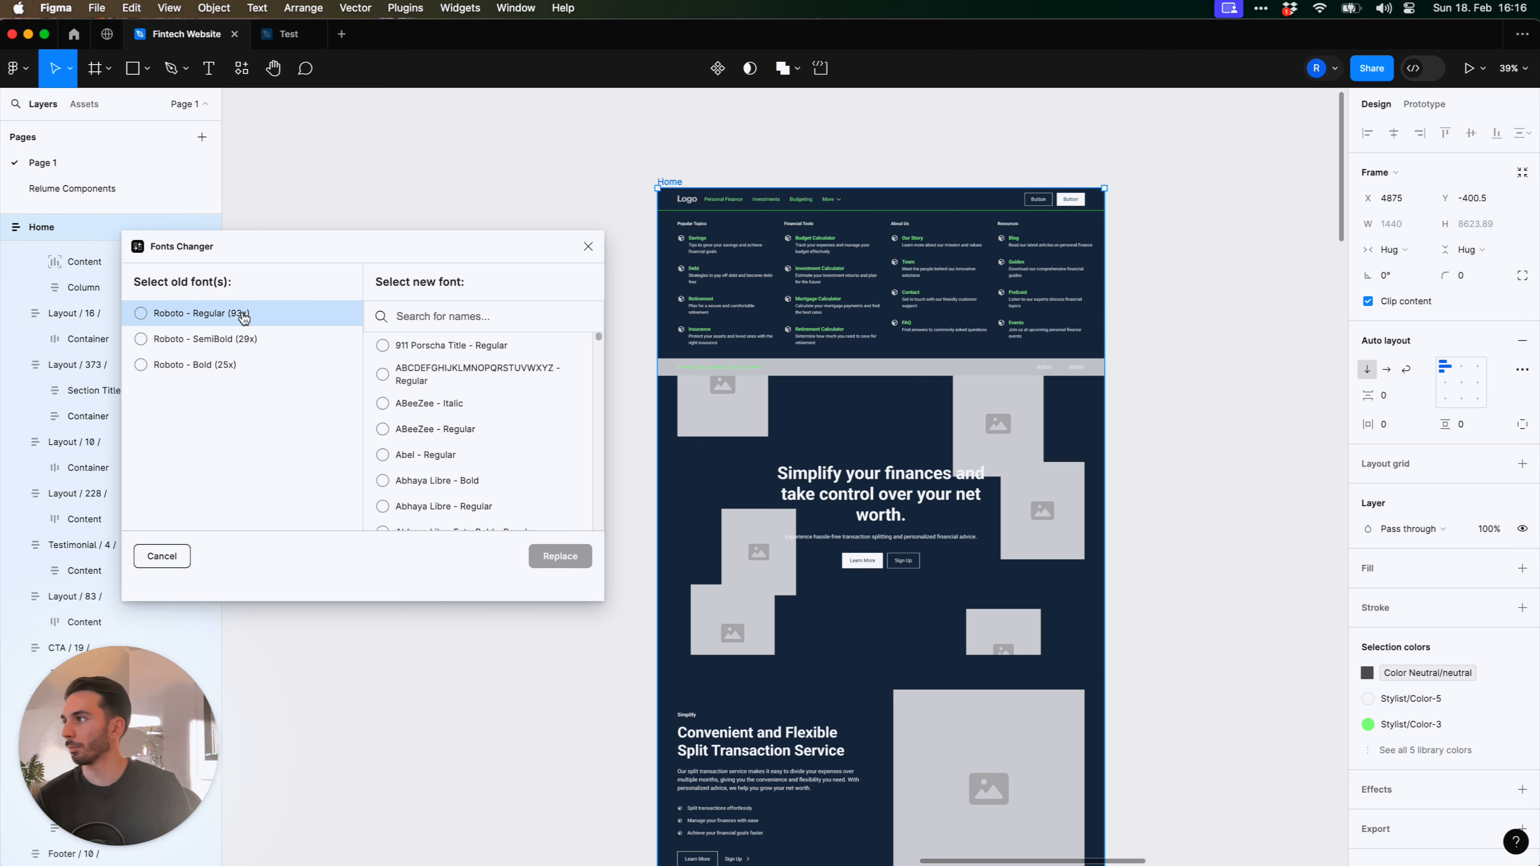
left_click(250, 365)
left_click(453, 319)
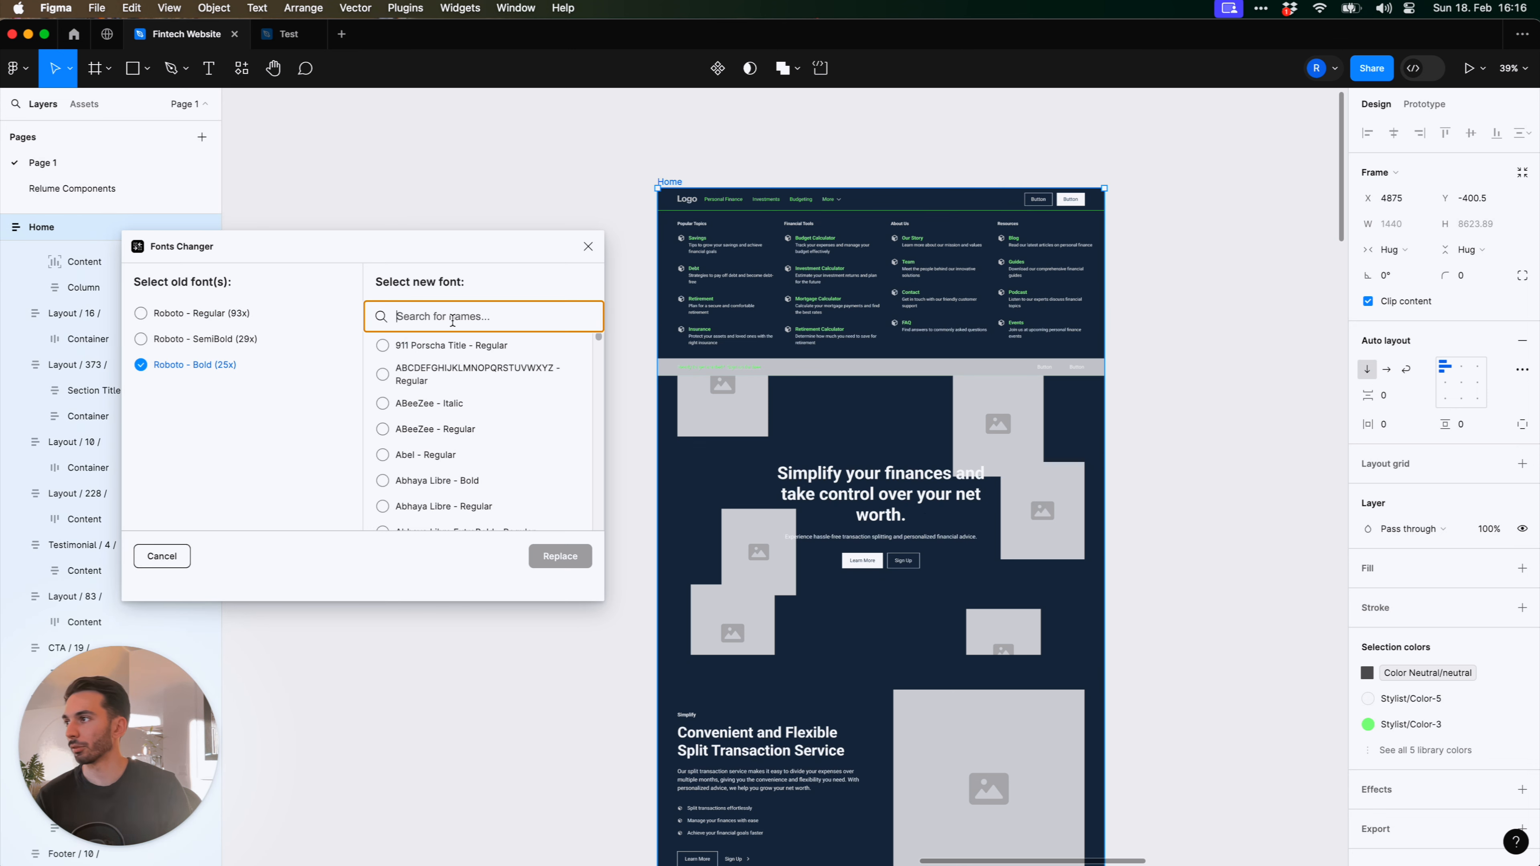
Replace the bold heading font throughout the Home frame with Agrandir - Narrow using Fonts Changer
type("acumin")
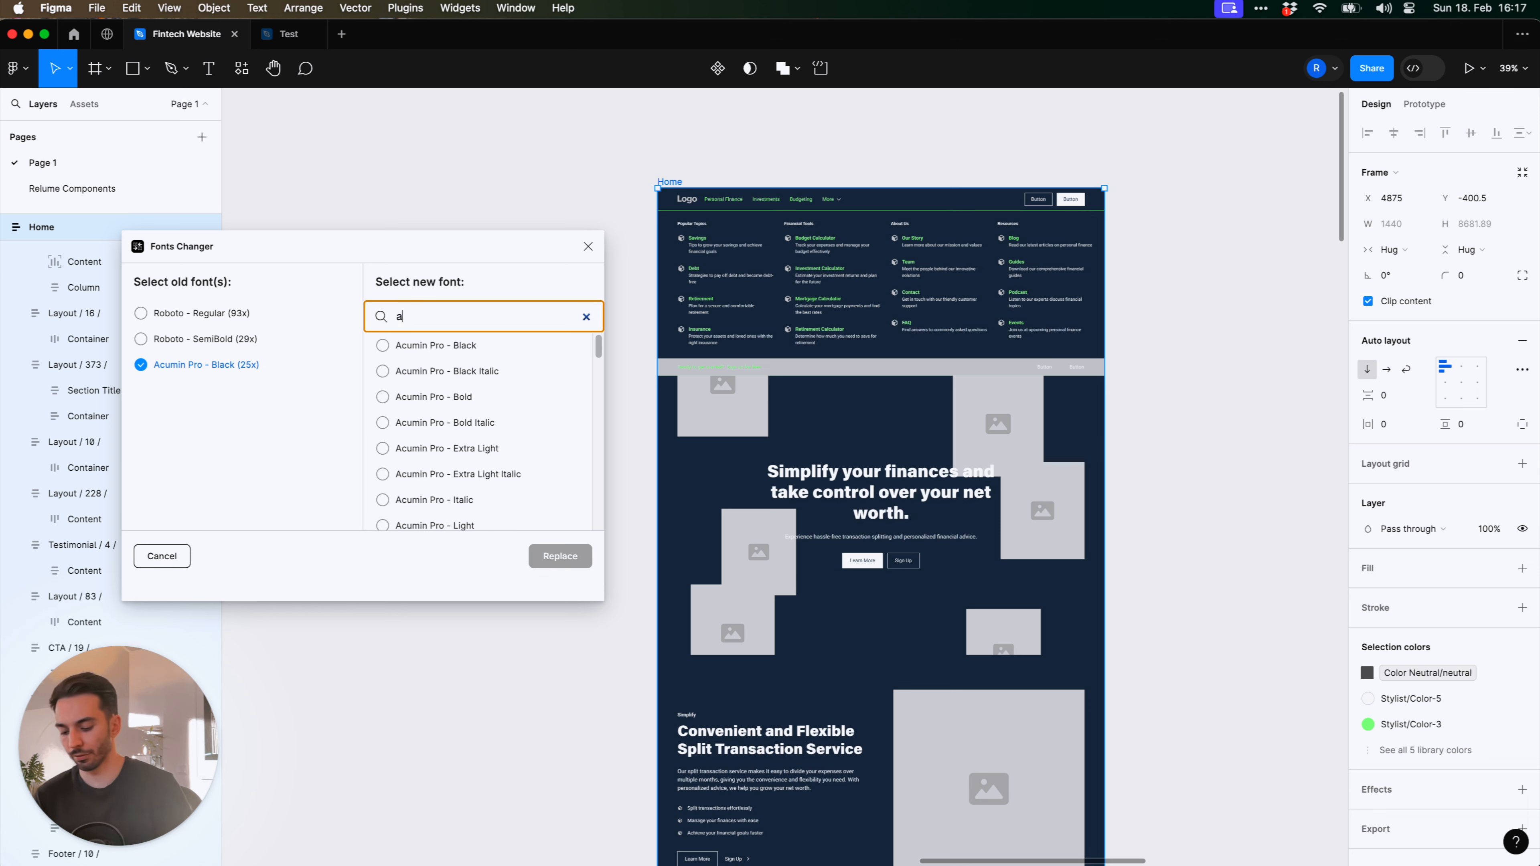
type("grand")
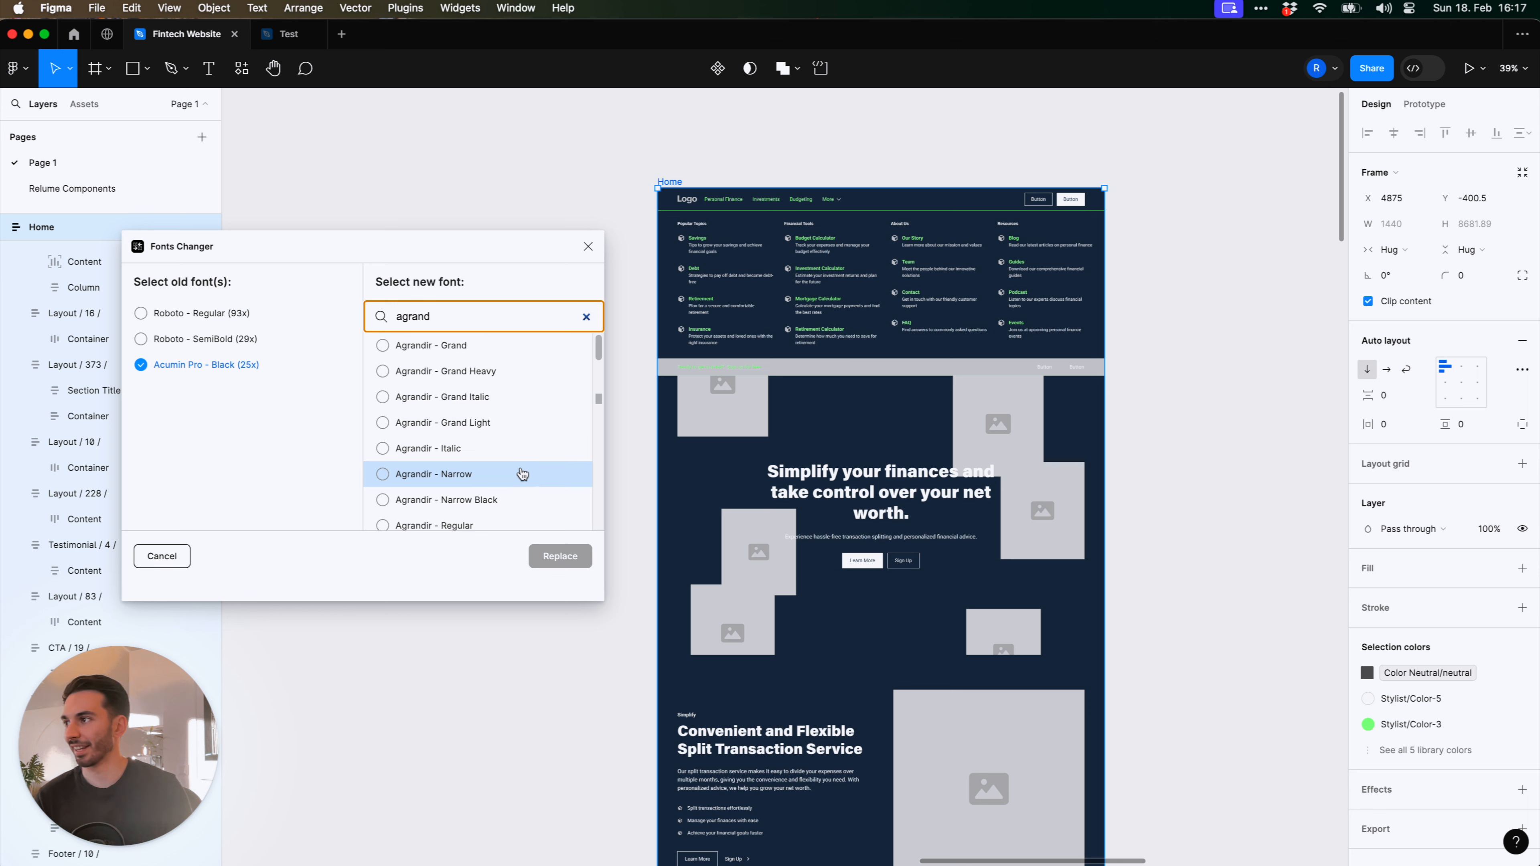
scroll(523, 474, "down", 5)
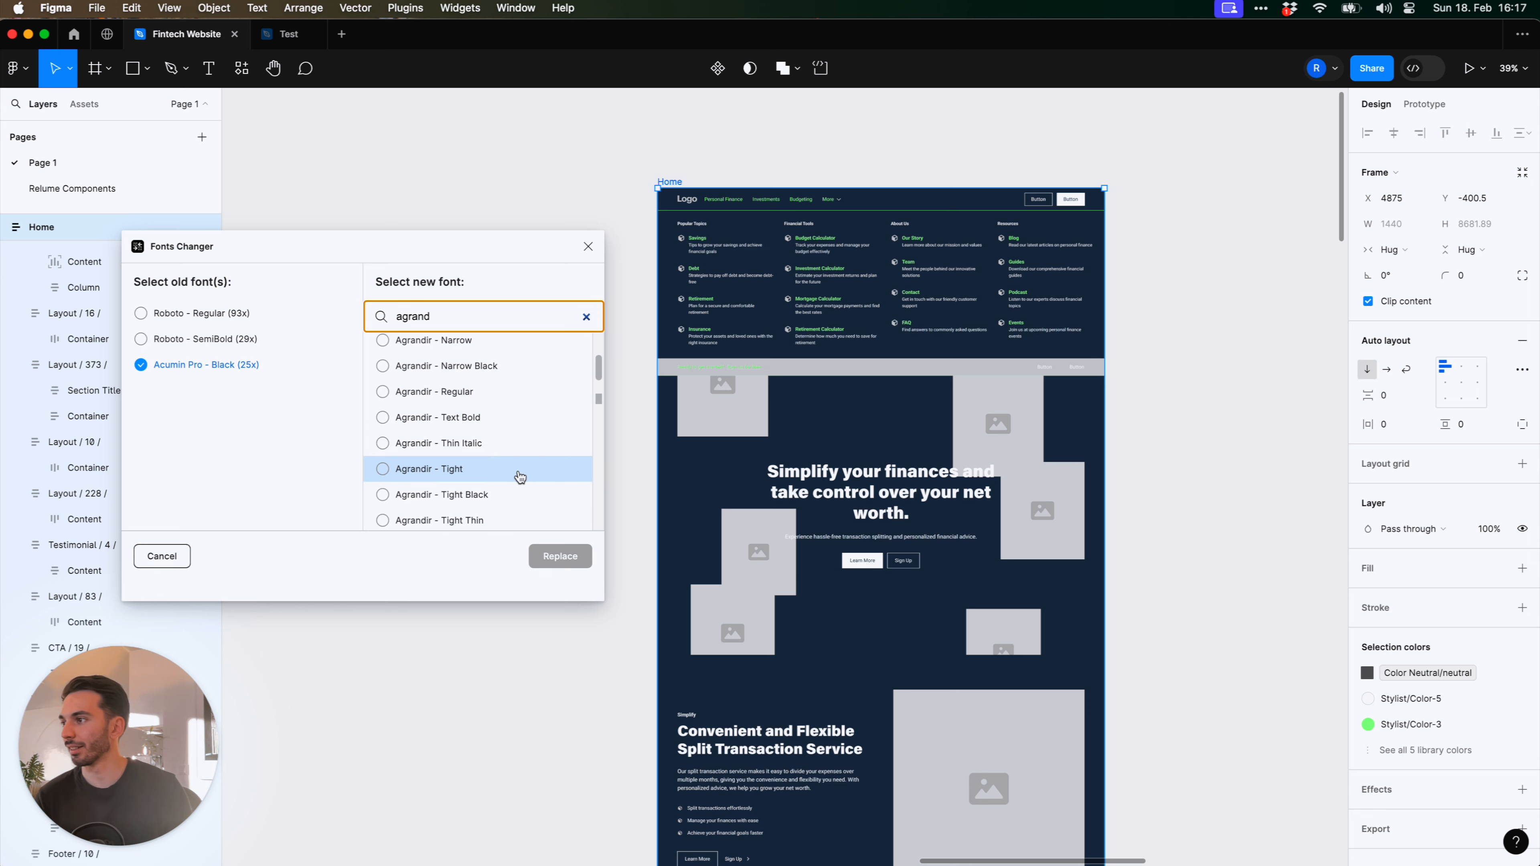
scroll(521, 476, "up", 4)
left_click(519, 471)
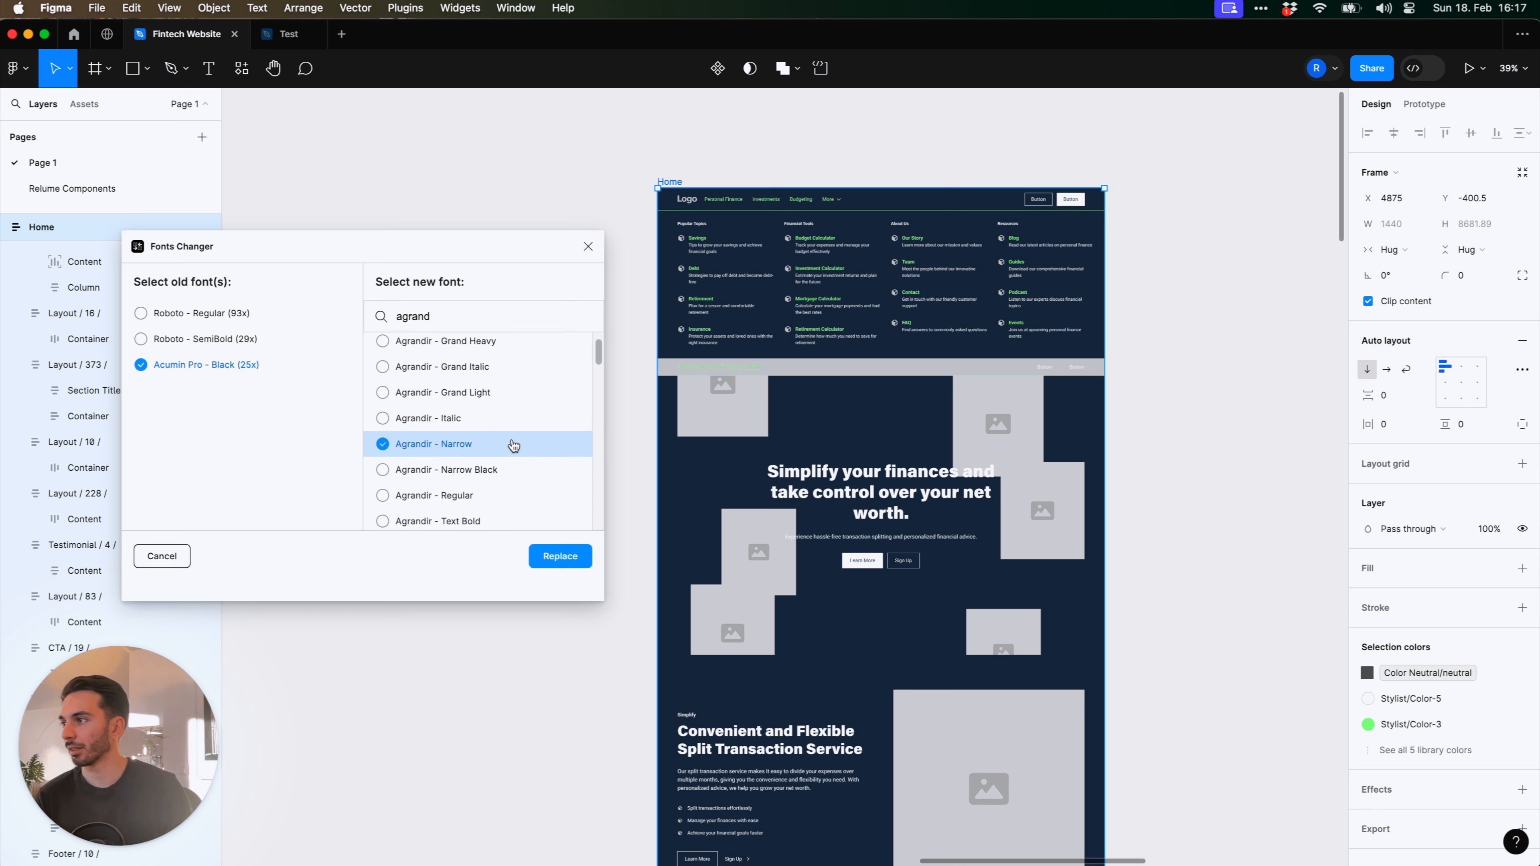
left_click(558, 556)
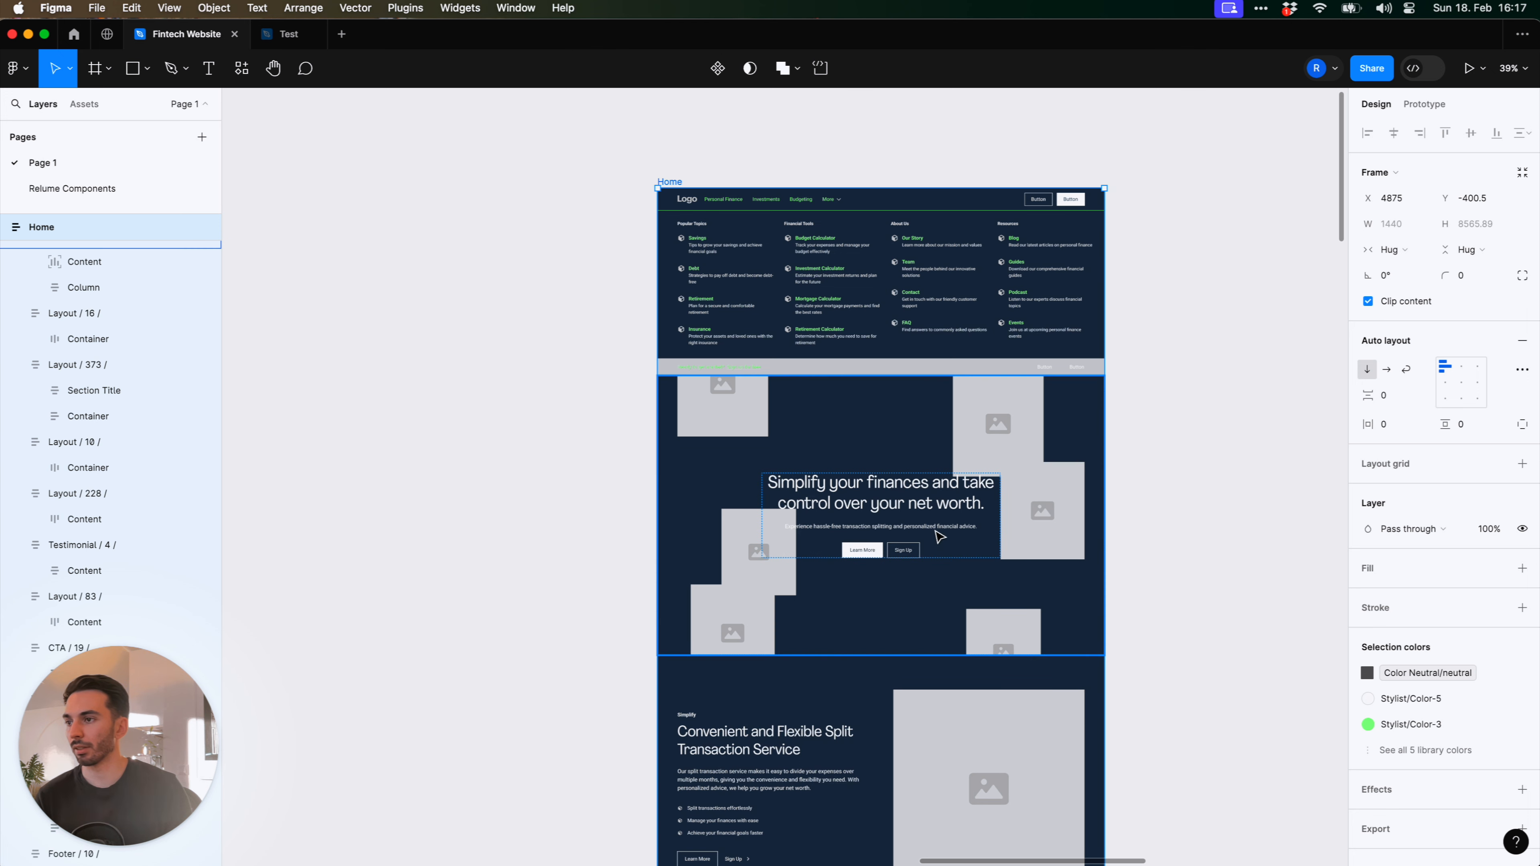
Run Fonts Changer on the Home frame again to replace Roboto - Regular with Acumin Pro - Regular
scroll(1155, 555, "up", 2)
scroll(1156, 552, "down", 1)
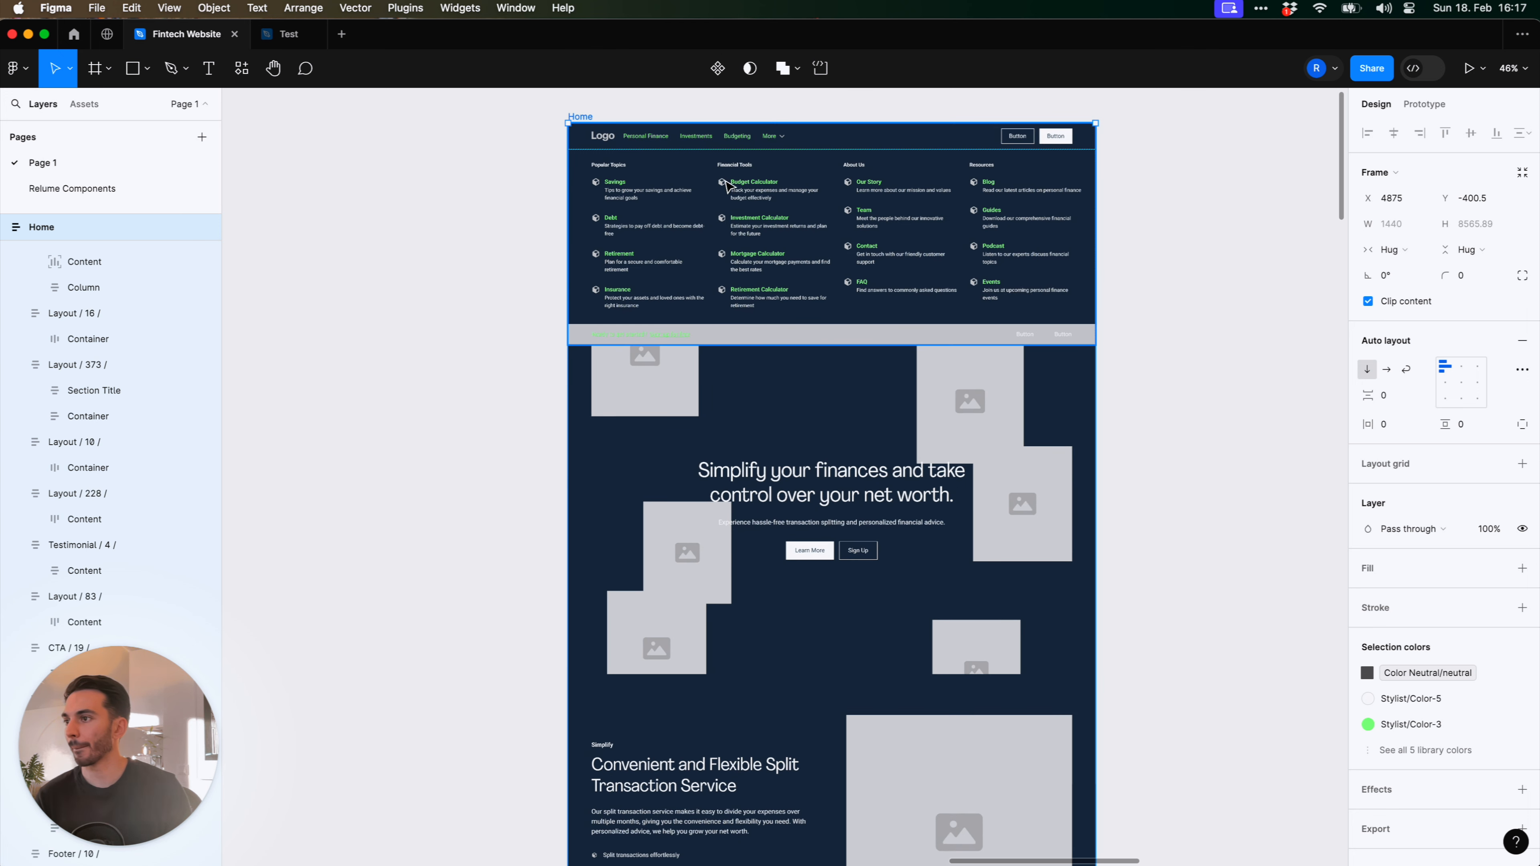
scroll(725, 182, "up", 1)
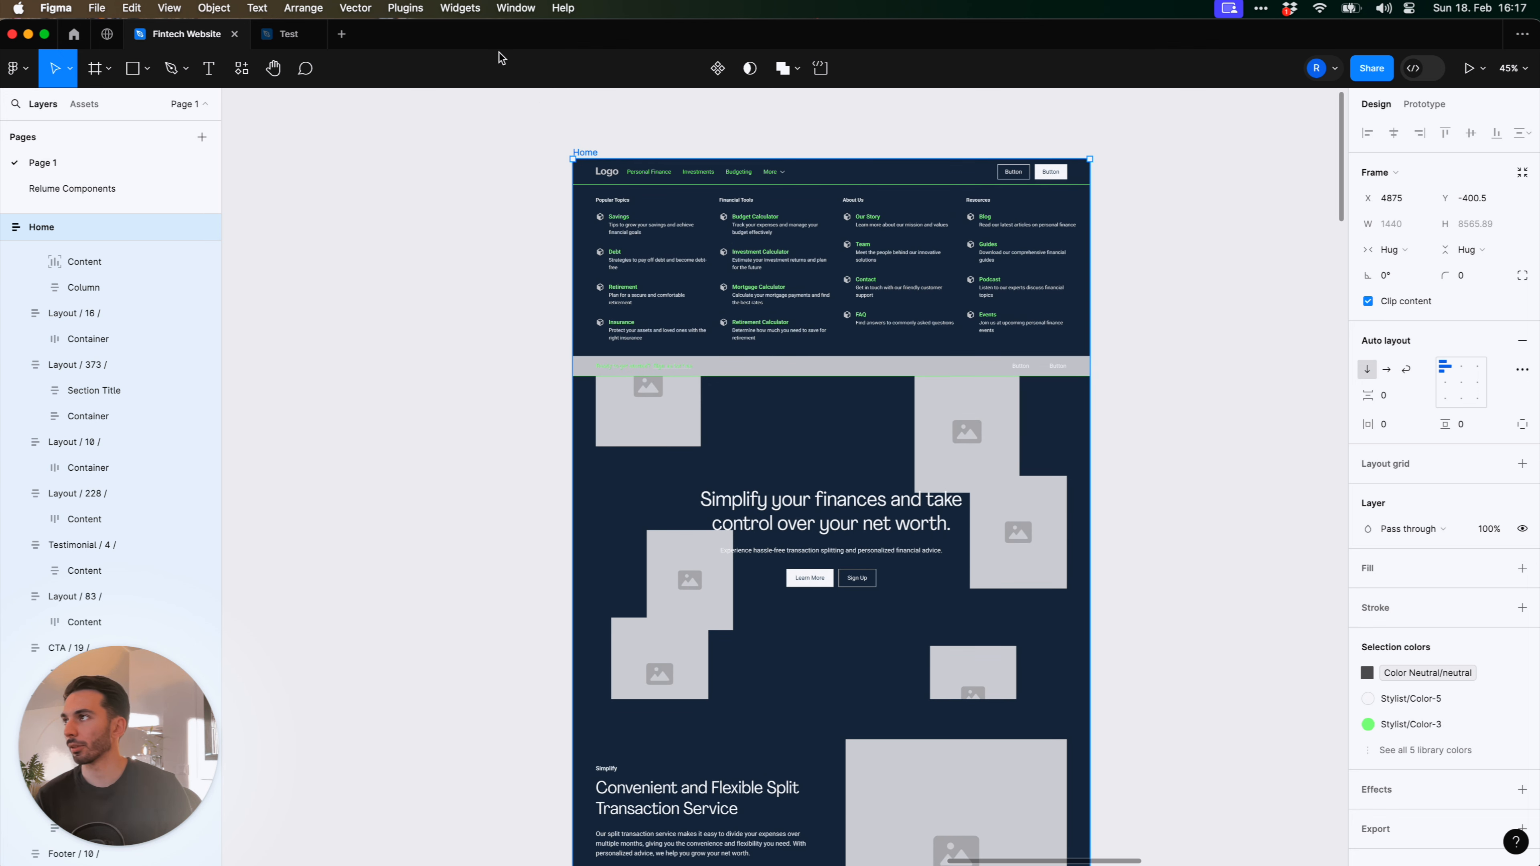
left_click(562, 9)
left_click(613, 74)
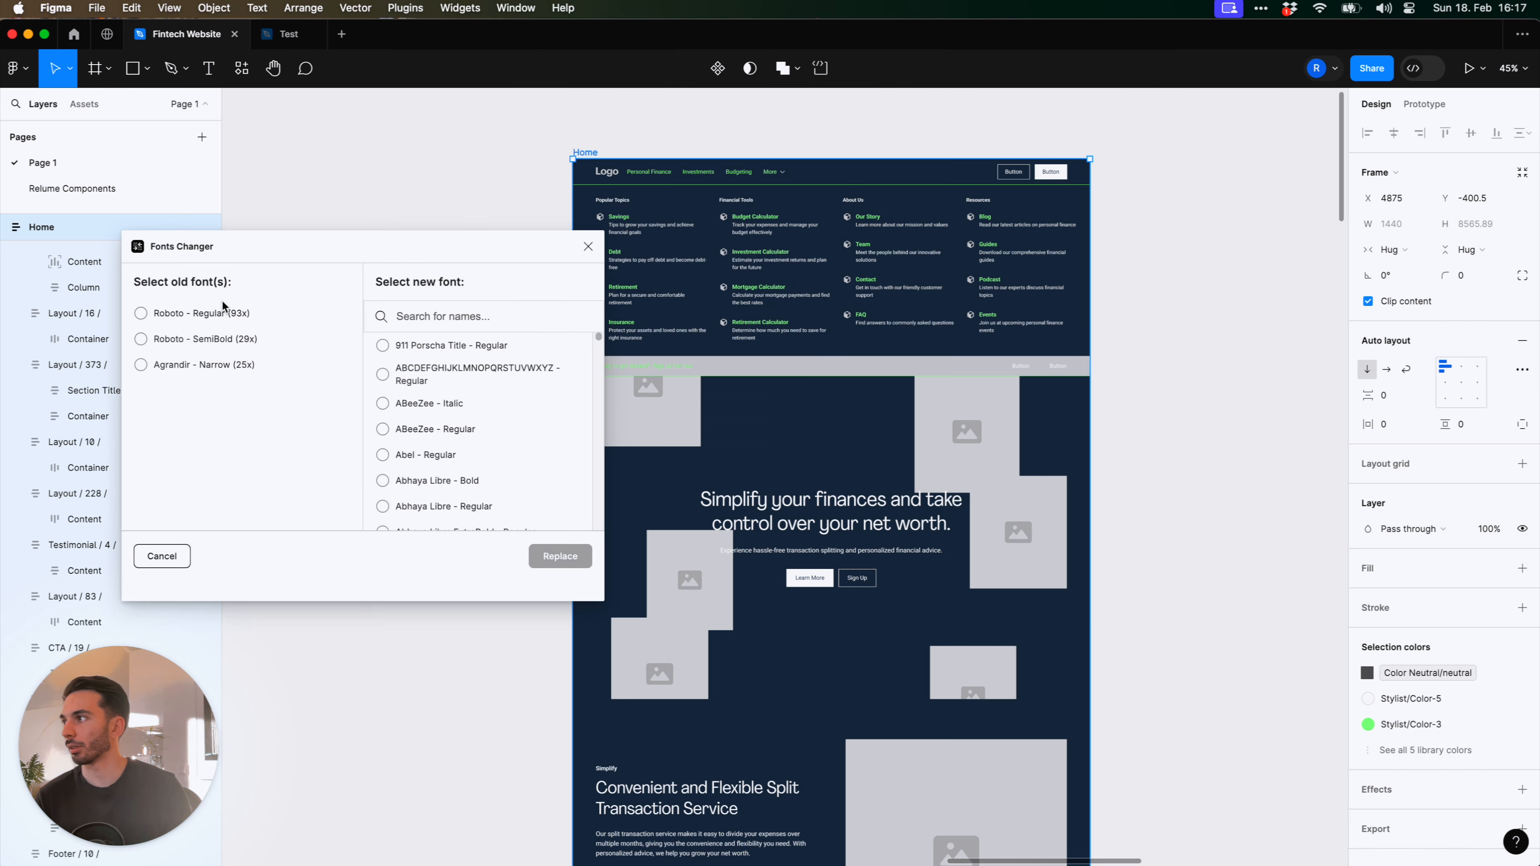
left_click(225, 310)
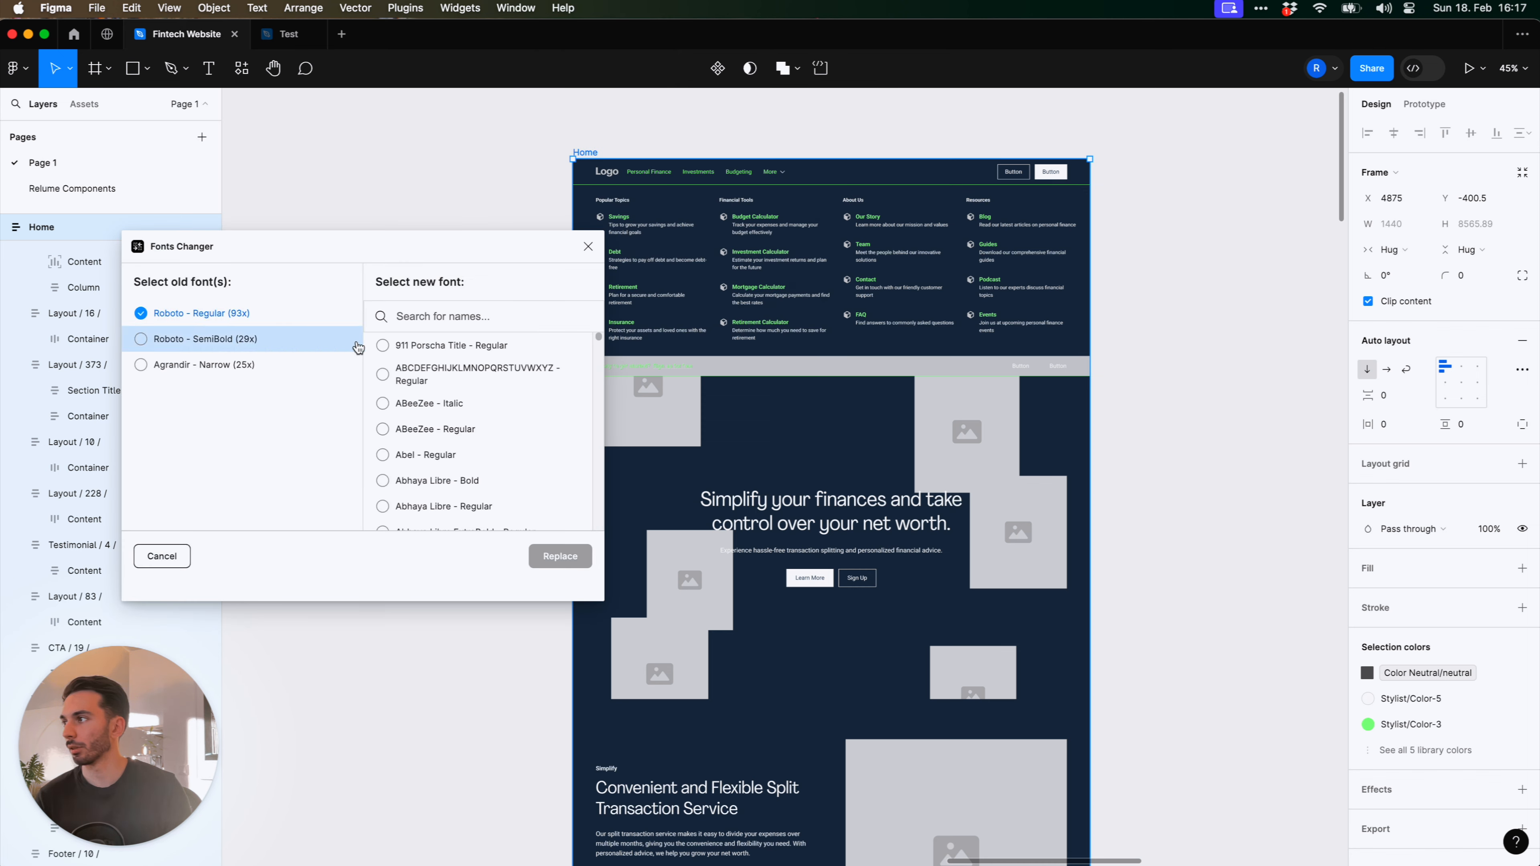
left_click(412, 318)
type("acu")
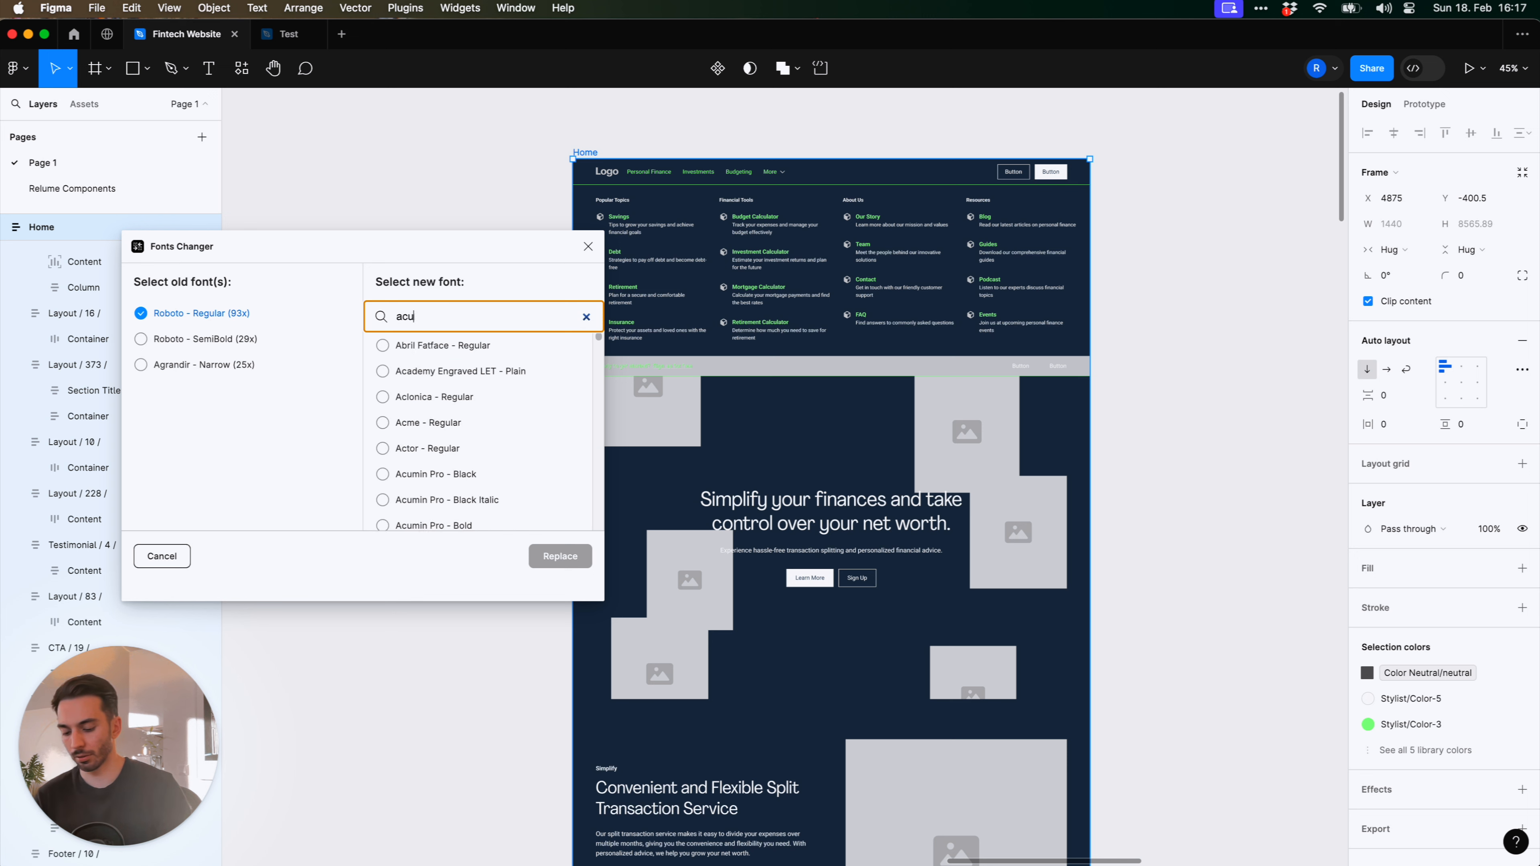
type("min")
scroll(515, 436, "down", 3)
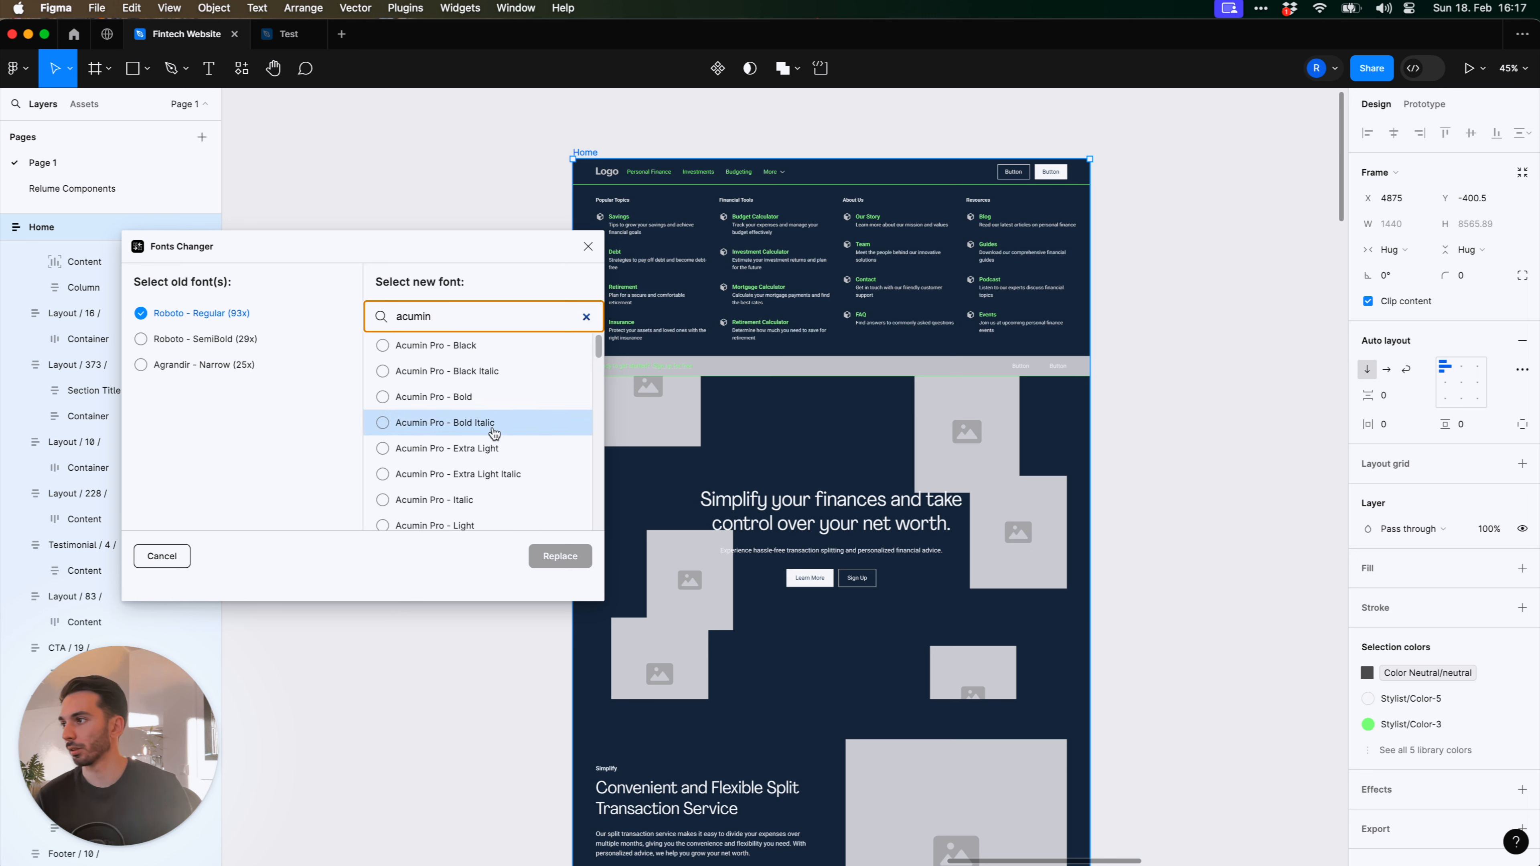
scroll(515, 437, "down", 1)
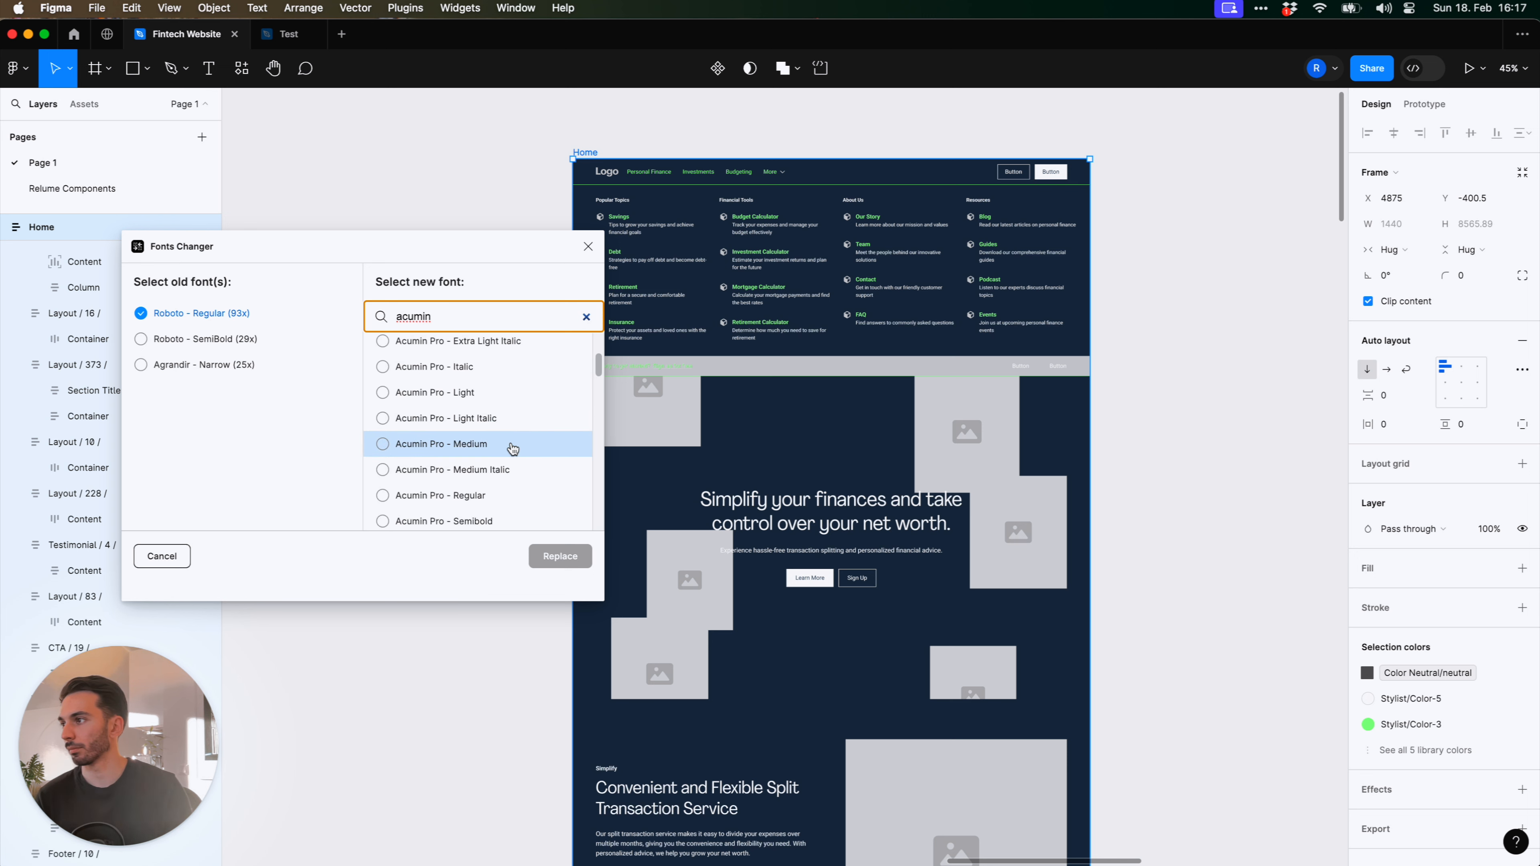
left_click(513, 448)
scroll(512, 461, "down", 1)
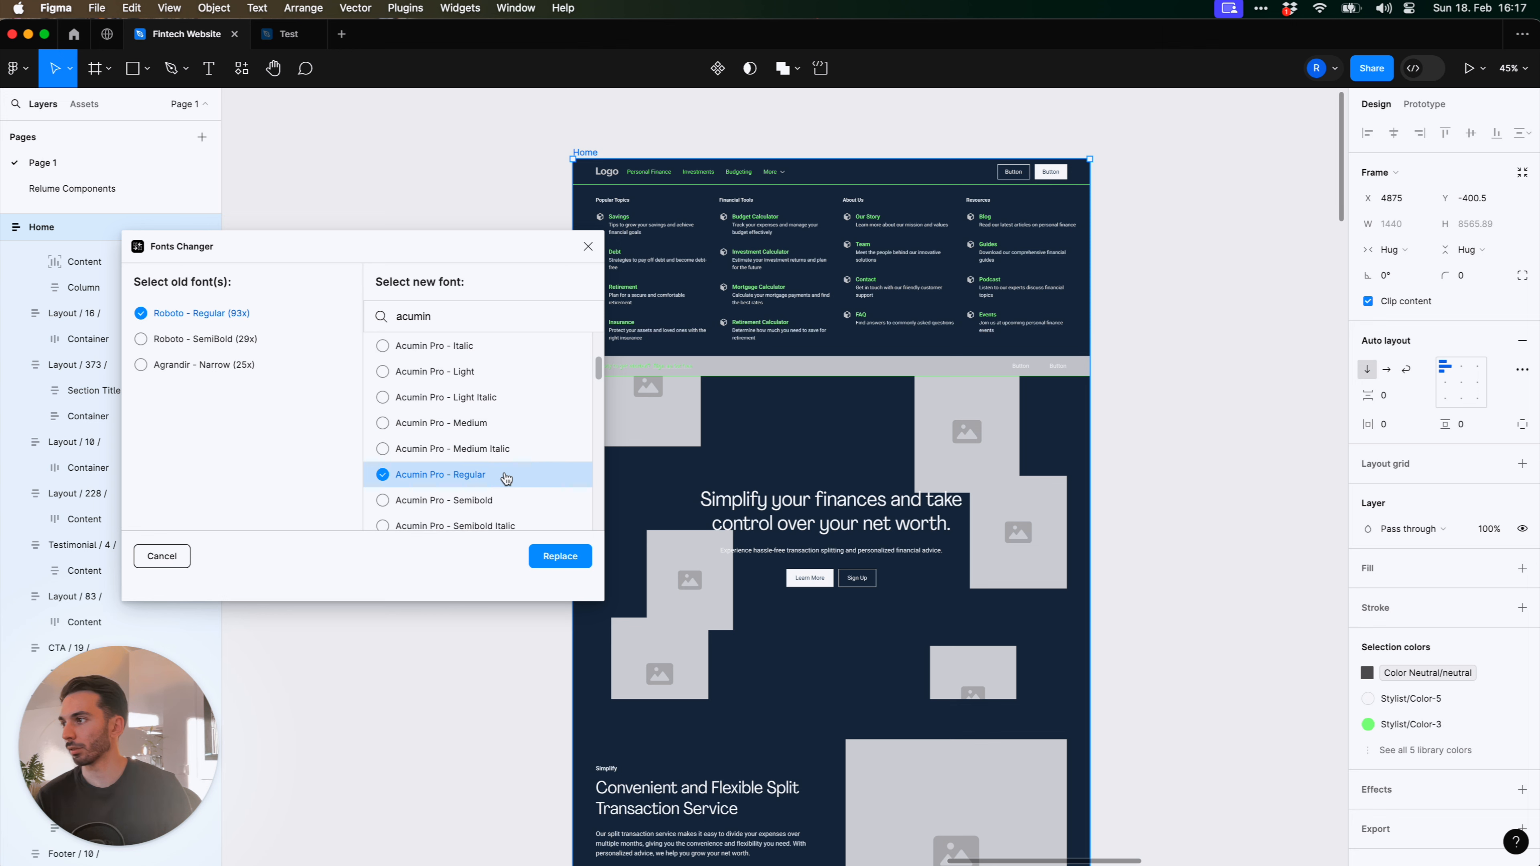
left_click(556, 556)
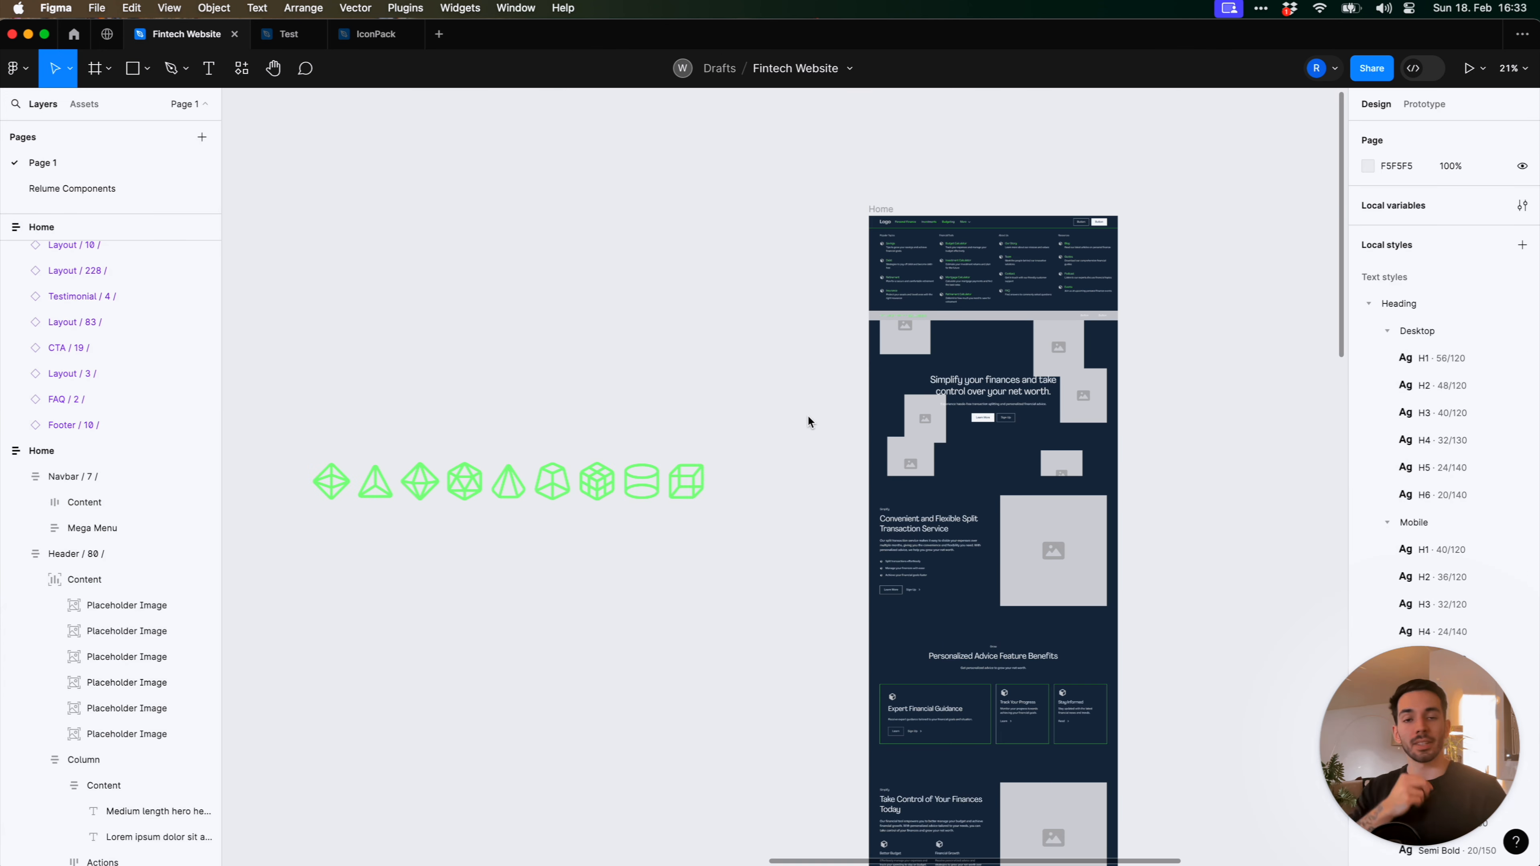
Look over the Home page design from the navbar down to the FAQs and footer, checking the fonts, icons and image placeholders
scroll(1093, 529, "down", 3)
scroll(1093, 529, "right", 2)
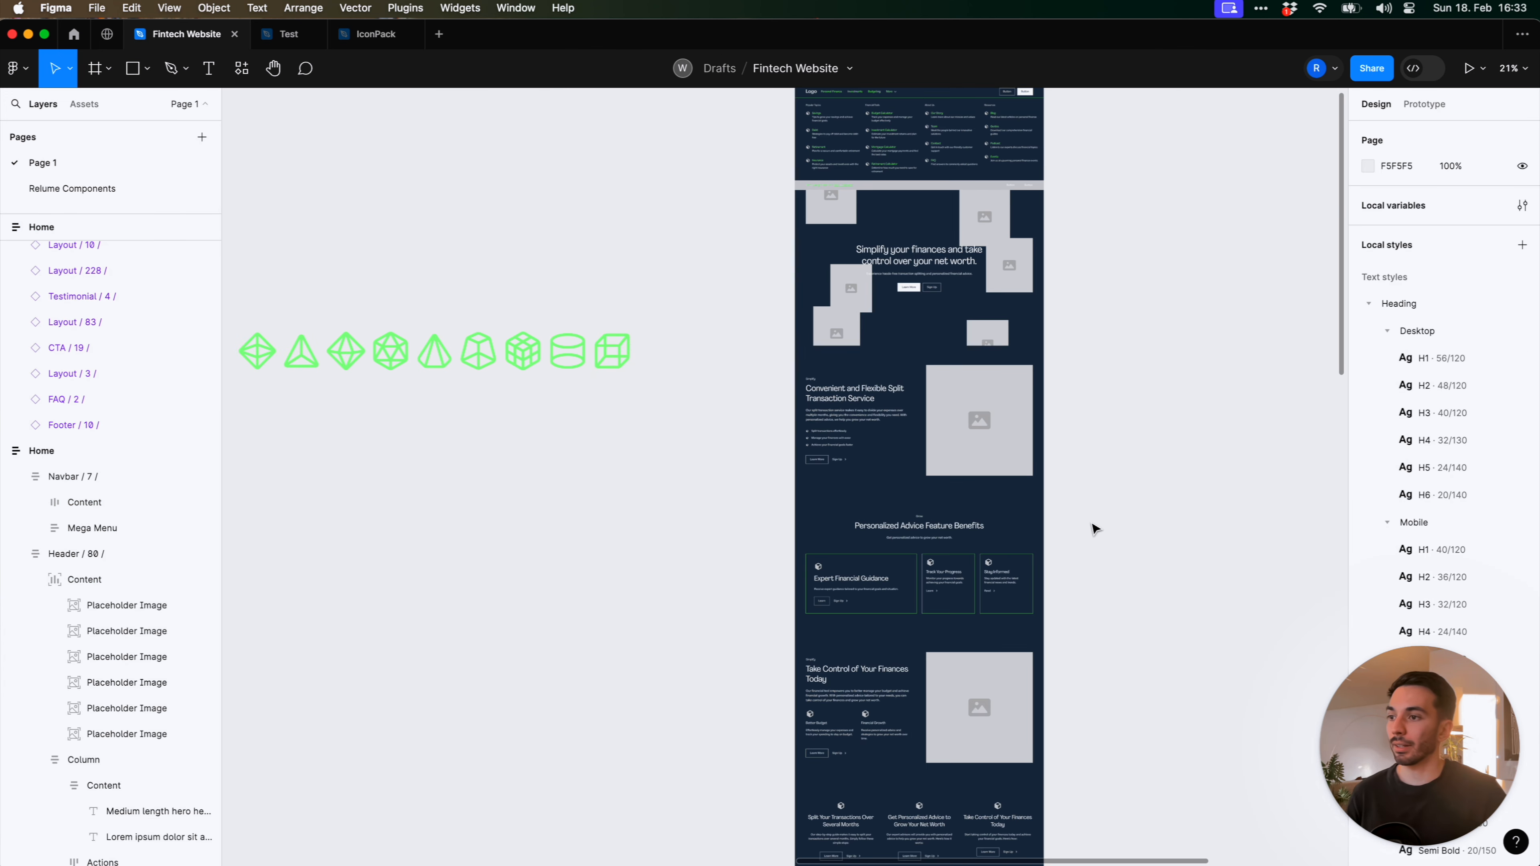
scroll(1094, 529, "down", 3, "ctrl")
scroll(1103, 574, "down", 8)
scroll(1104, 574, "right", 2)
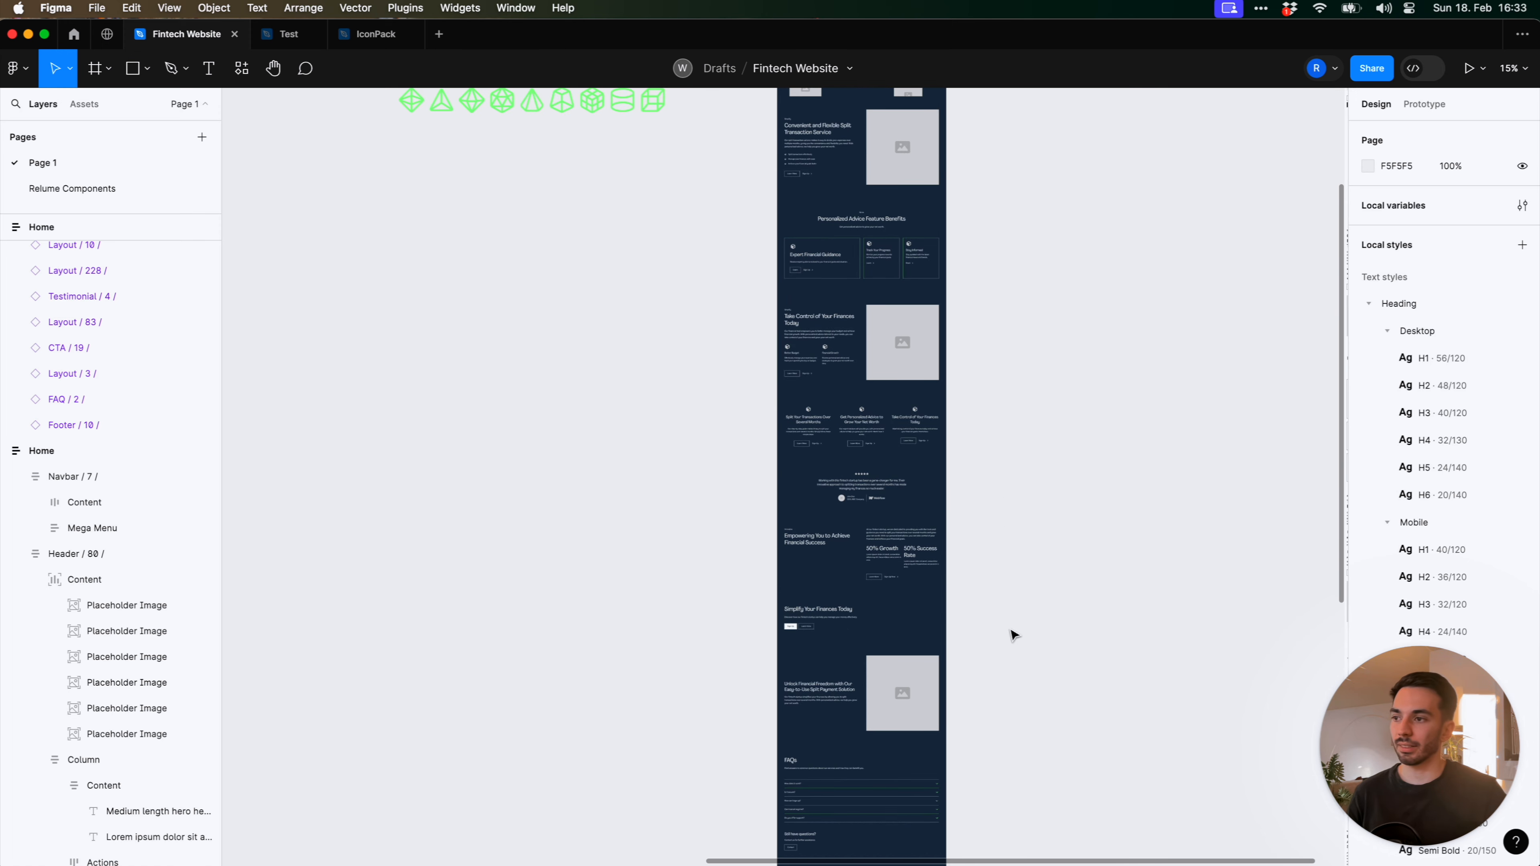
scroll(1000, 625, "down", 5)
scroll(964, 628, "up", 10)
scroll(770, 354, "up", 5, "ctrl")
scroll(822, 447, "up", 3, "ctrl")
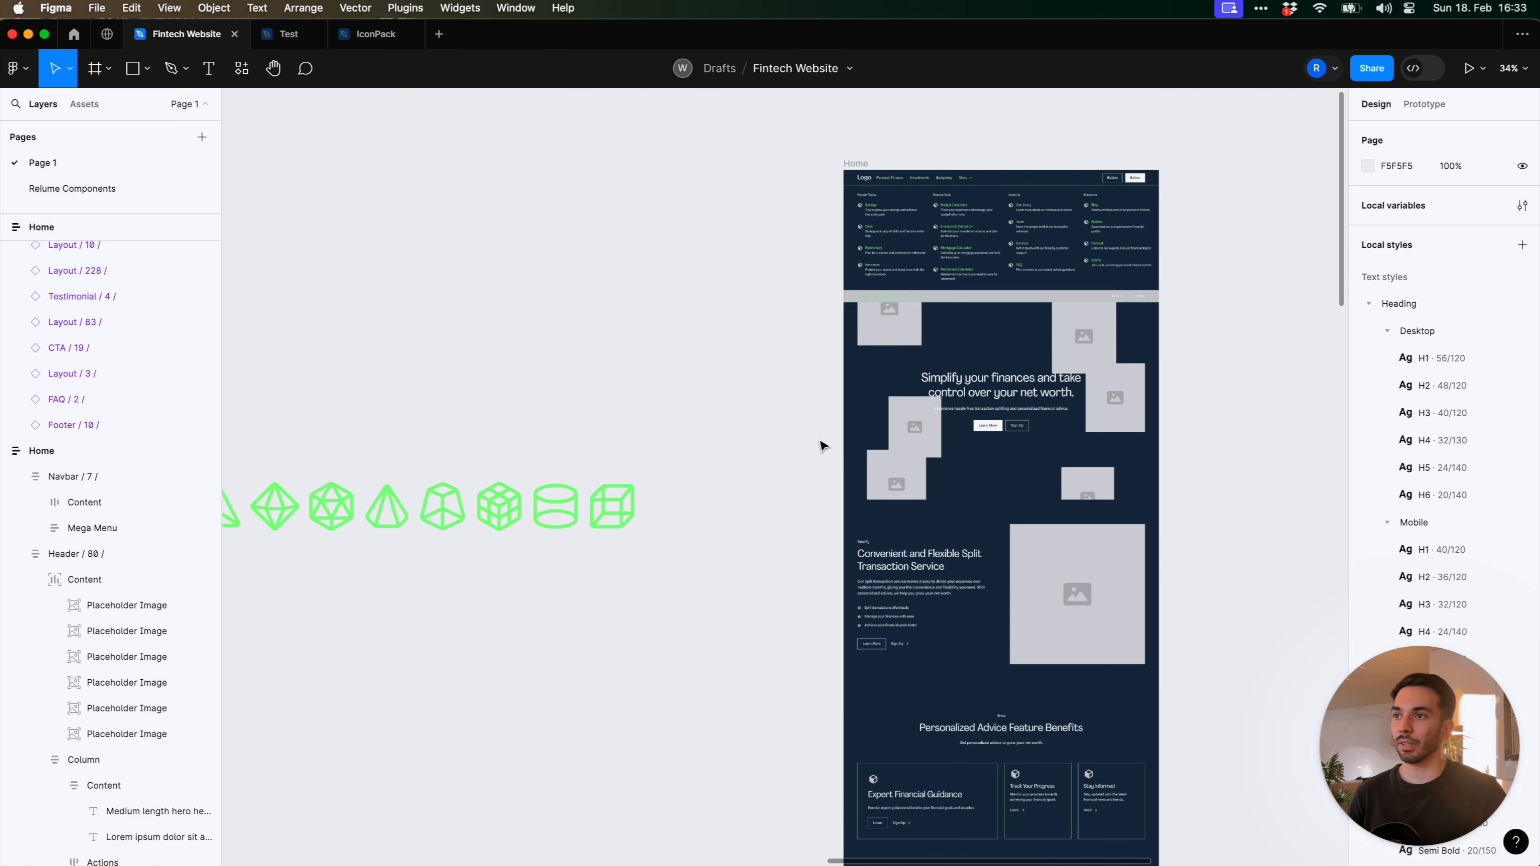
scroll(782, 447, "down", 1, "ctrl")
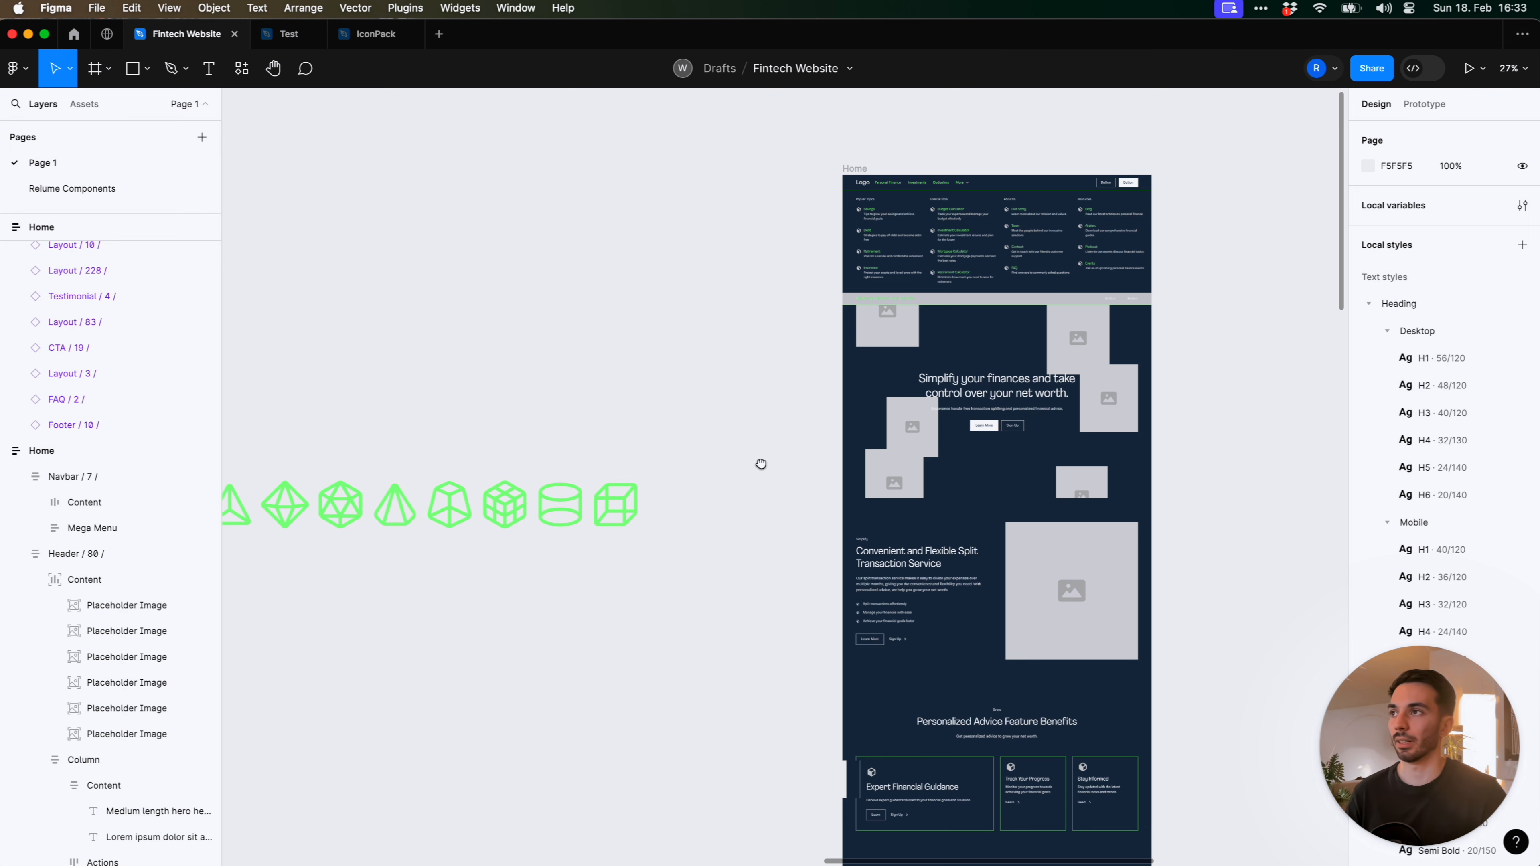
left_click_drag(760, 464, 815, 450)
double_click(917, 168)
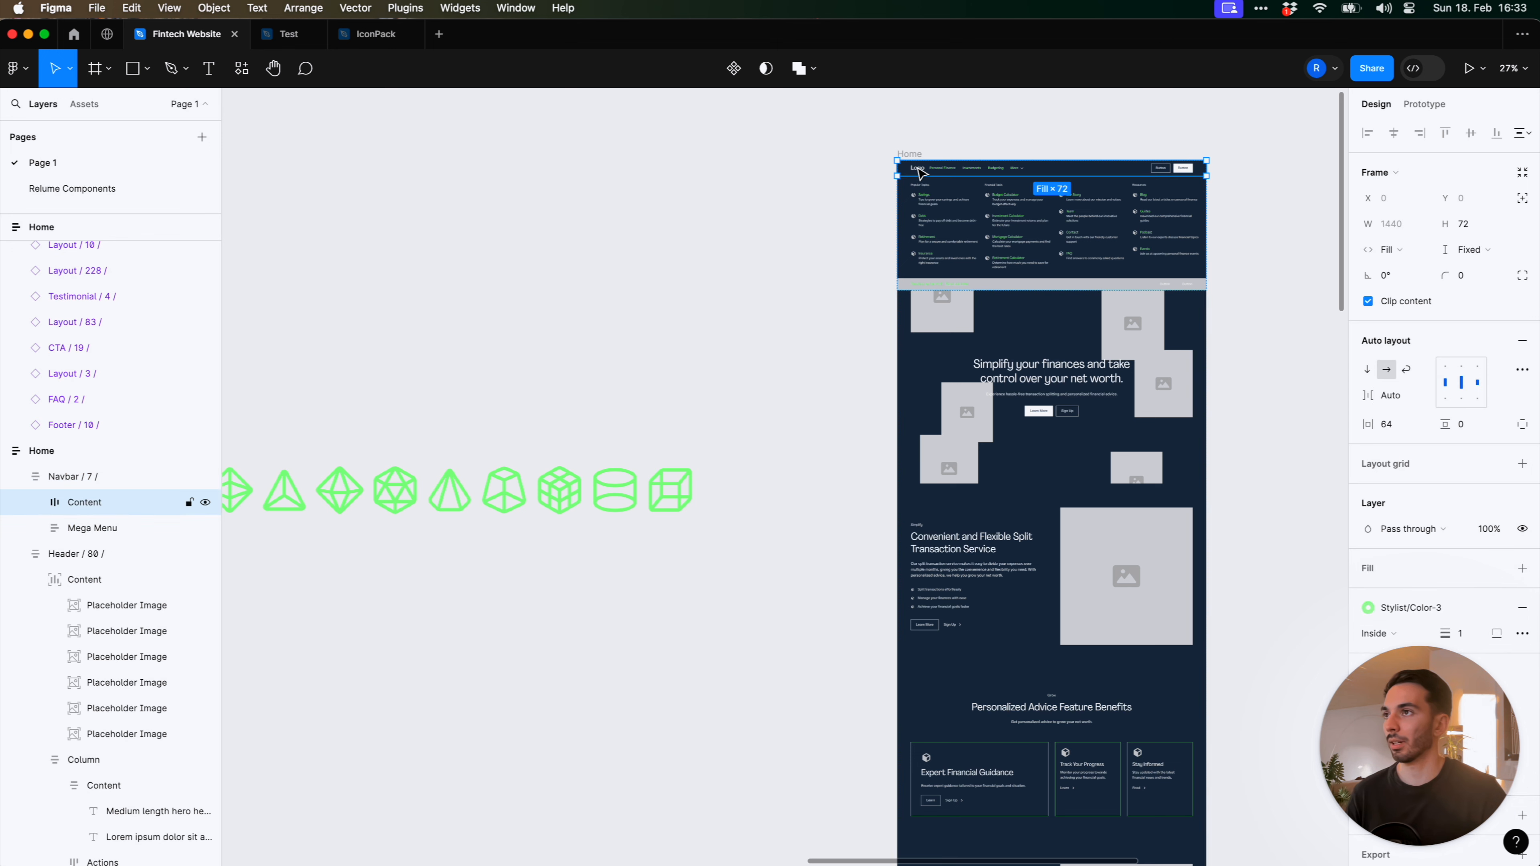
double_click(919, 168)
double_click(921, 169)
left_click_drag(656, 352, 842, 323)
left_click(449, 568)
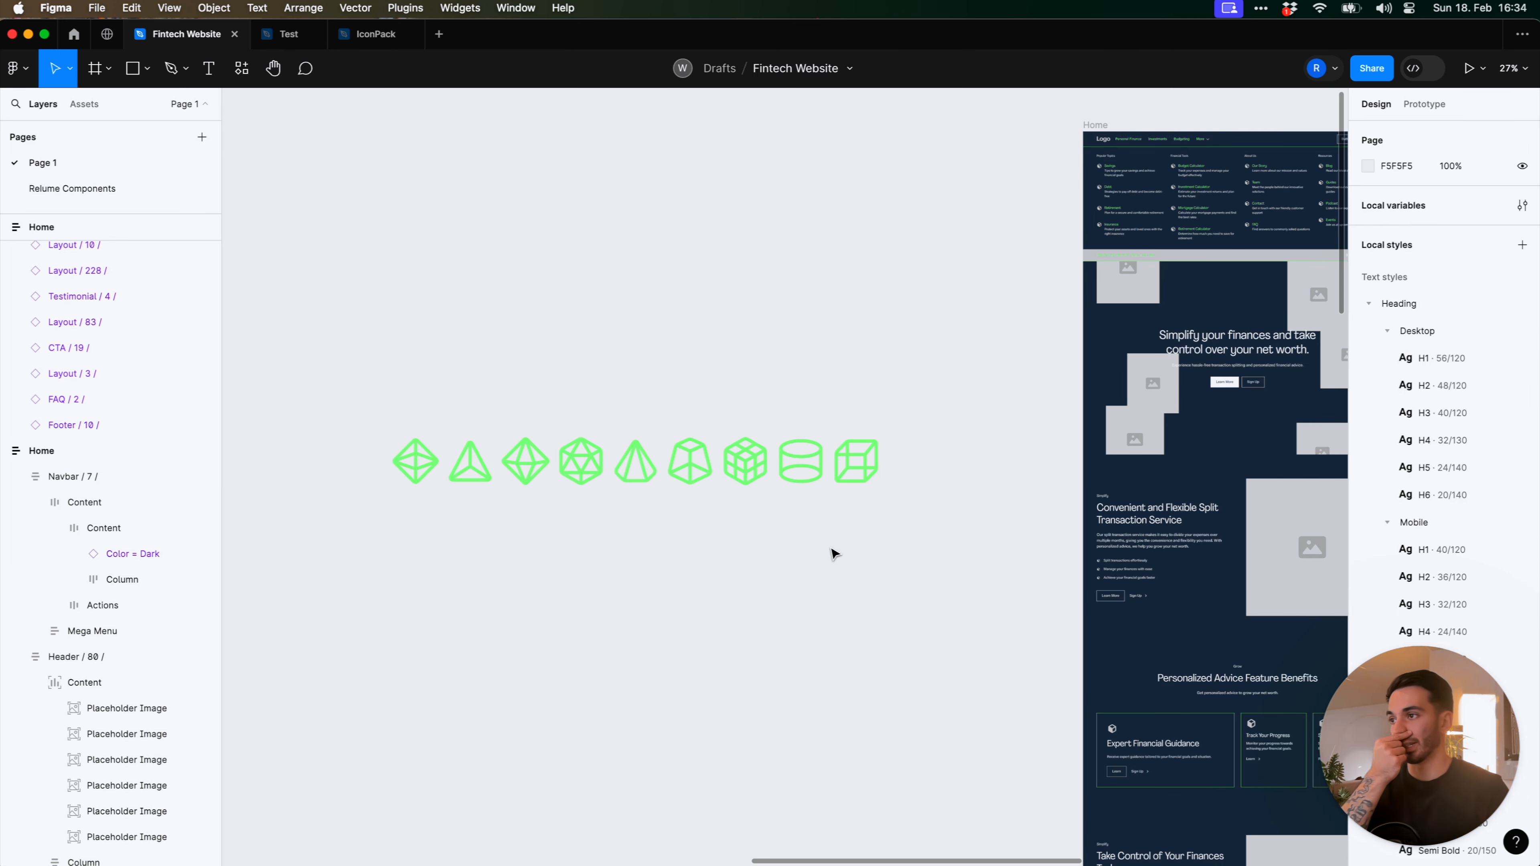
double_click(1104, 141)
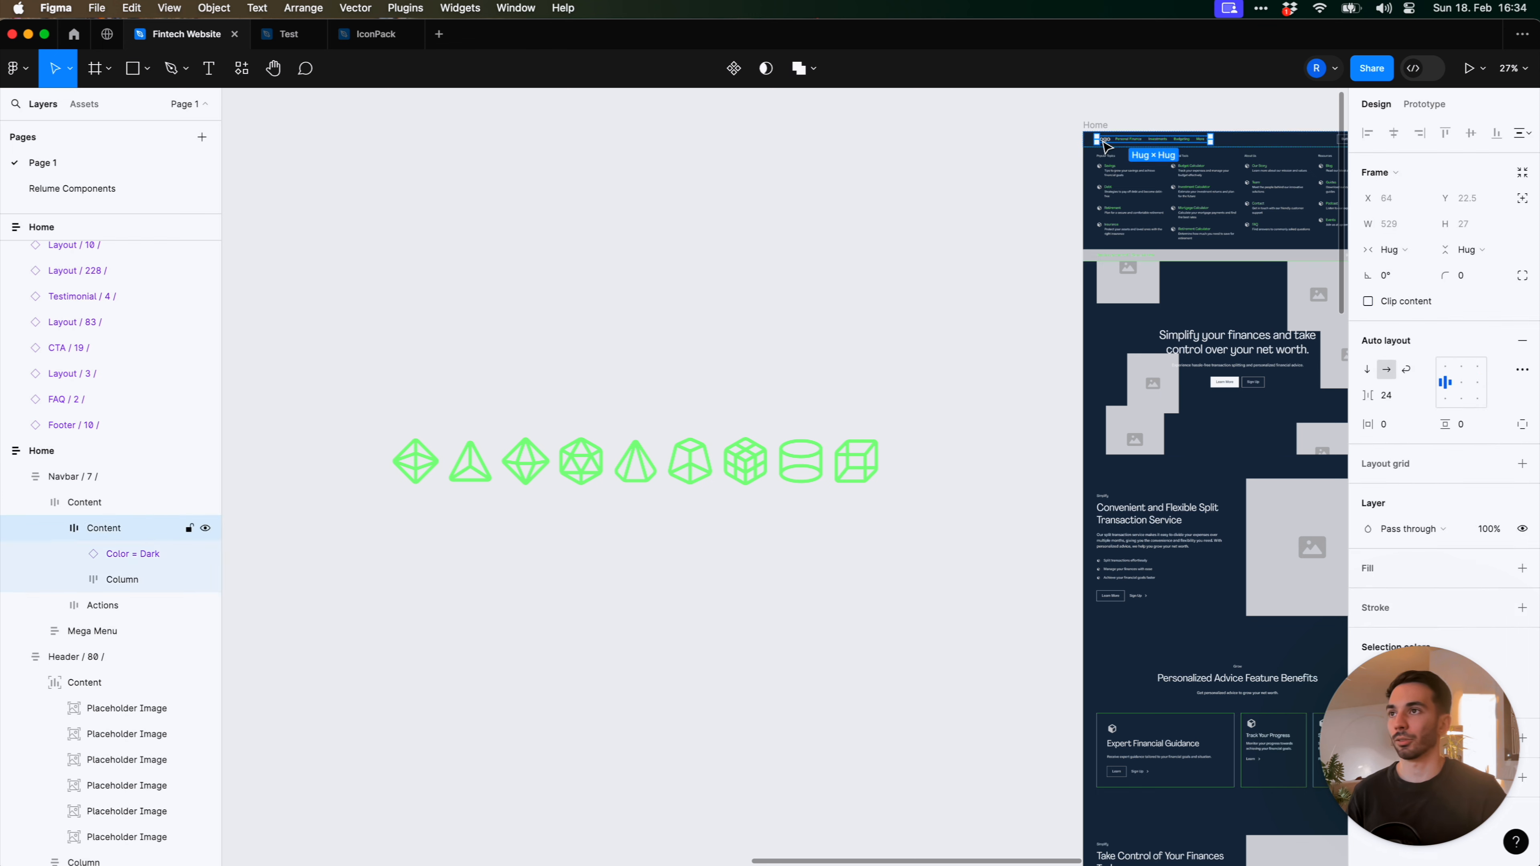
double_click(1104, 141)
left_click_drag(1105, 142, 701, 558)
left_click(718, 591)
scroll(698, 558, "up", 6)
left_click(723, 563)
scroll(788, 558, "down", 5)
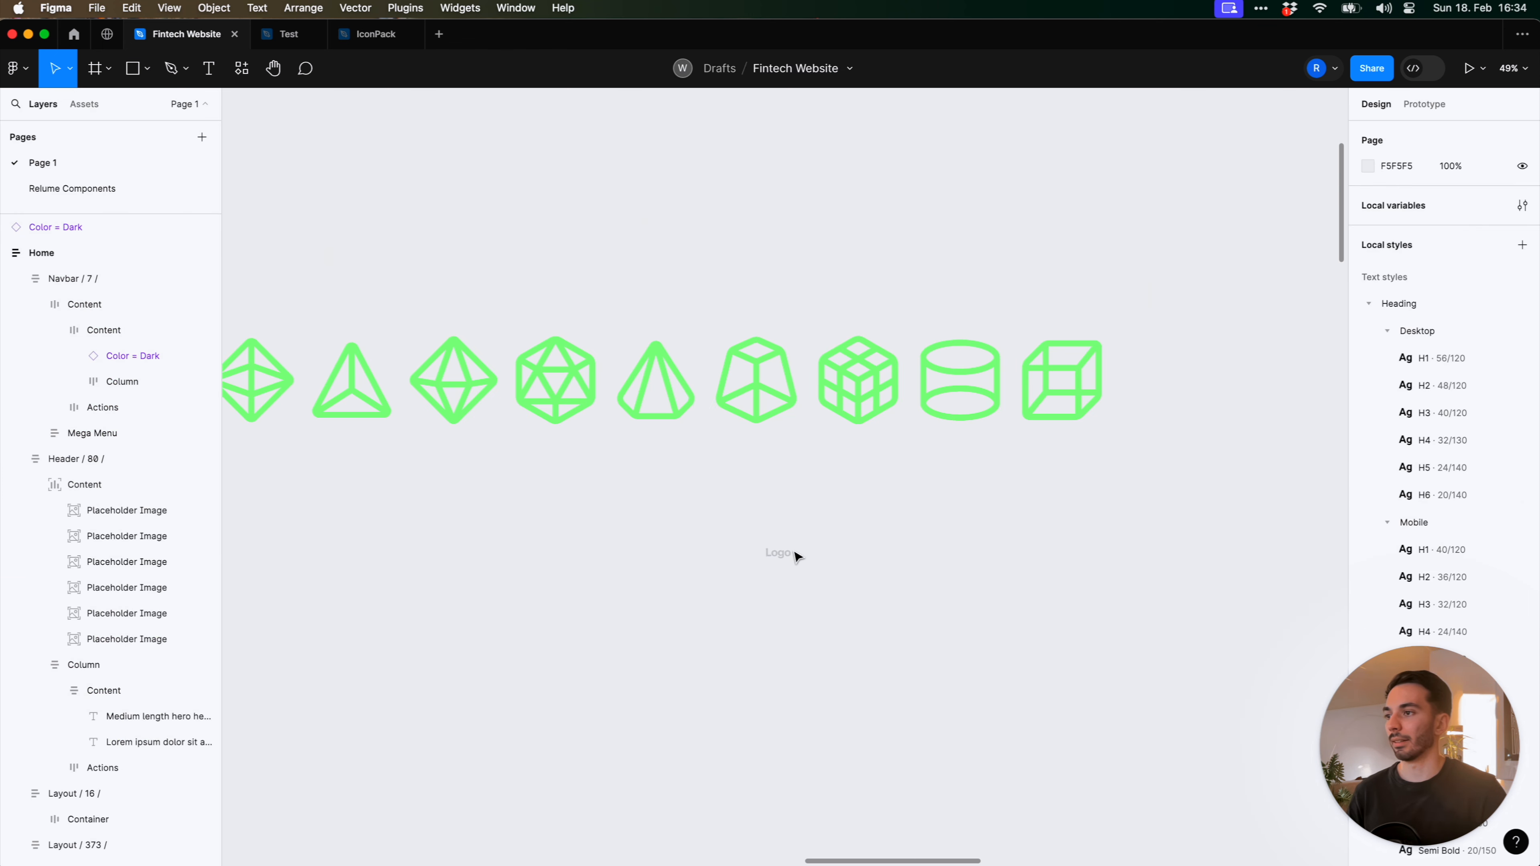
key("BackSpace")
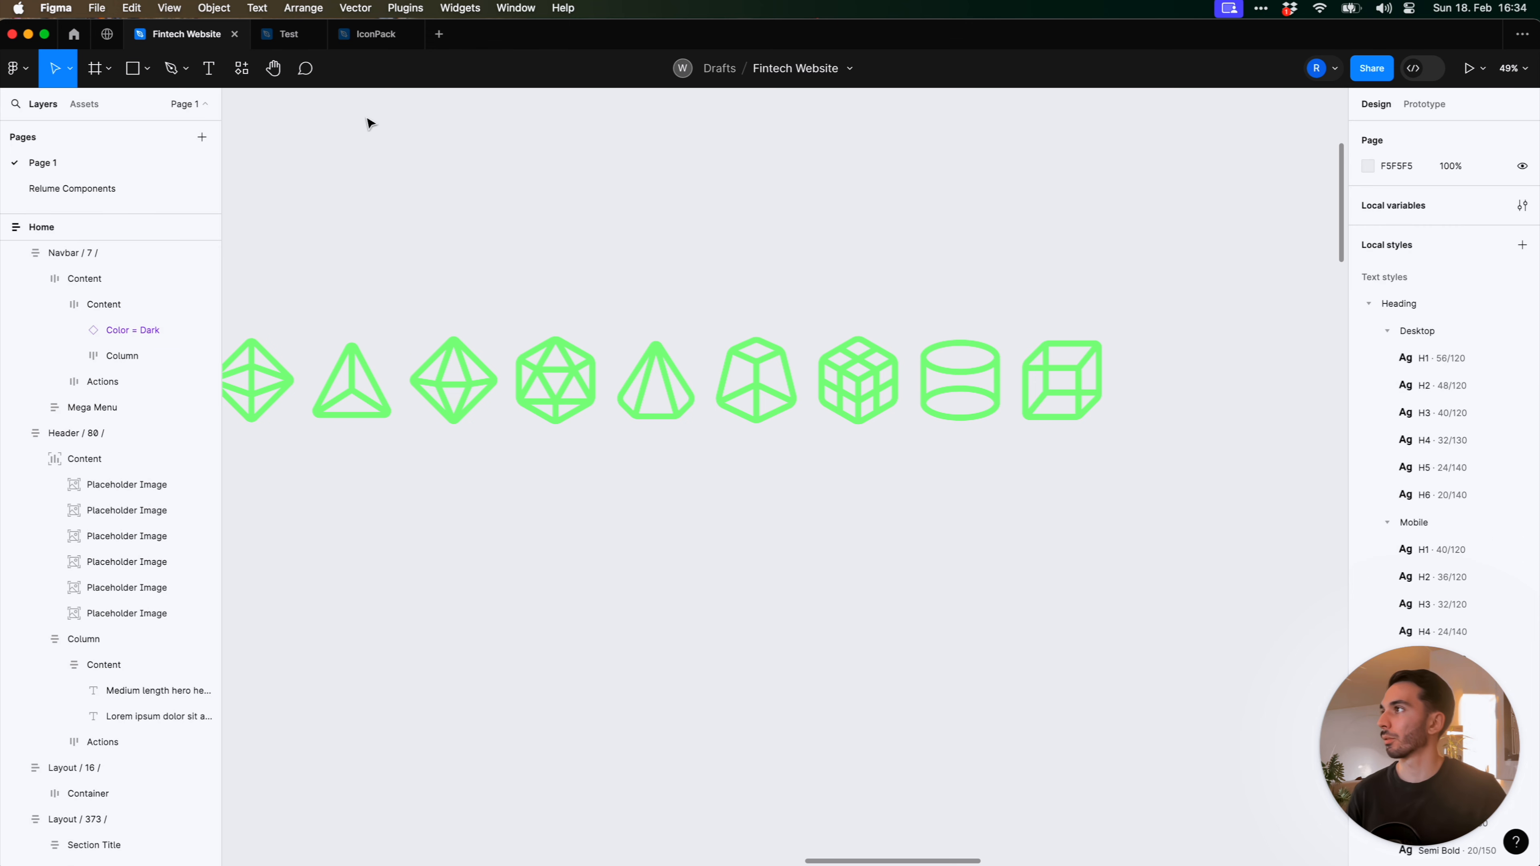
Add a text layer reading "Finimal" on the empty canvas below the green shape icons and set it to auto width
left_click(208, 68)
left_click_drag(782, 525, 1000, 609)
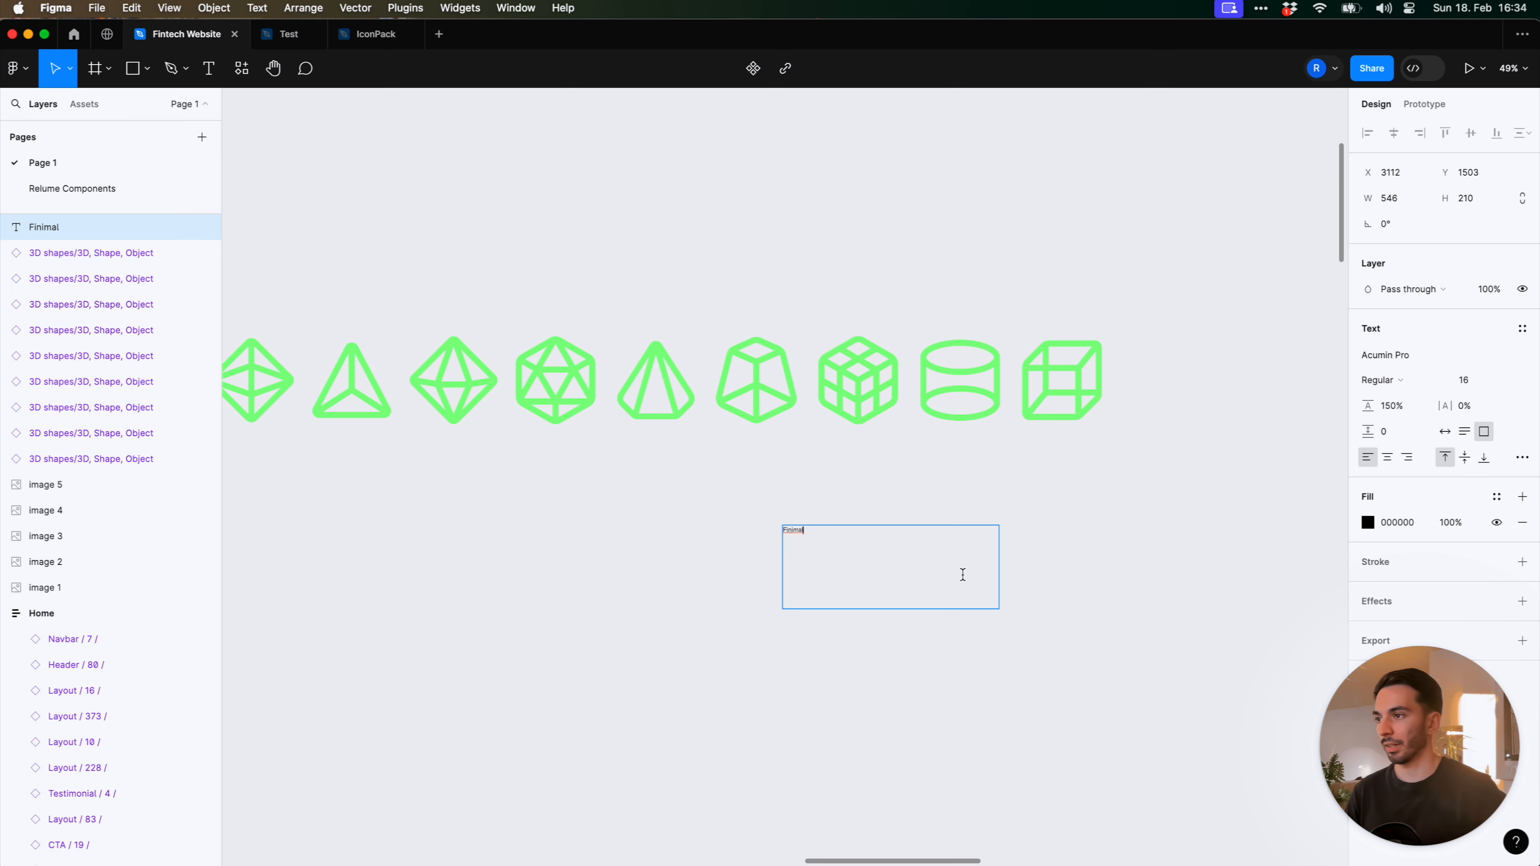
left_click(958, 509)
left_click(957, 509)
scroll(906, 519, "up", 5)
left_click(673, 551)
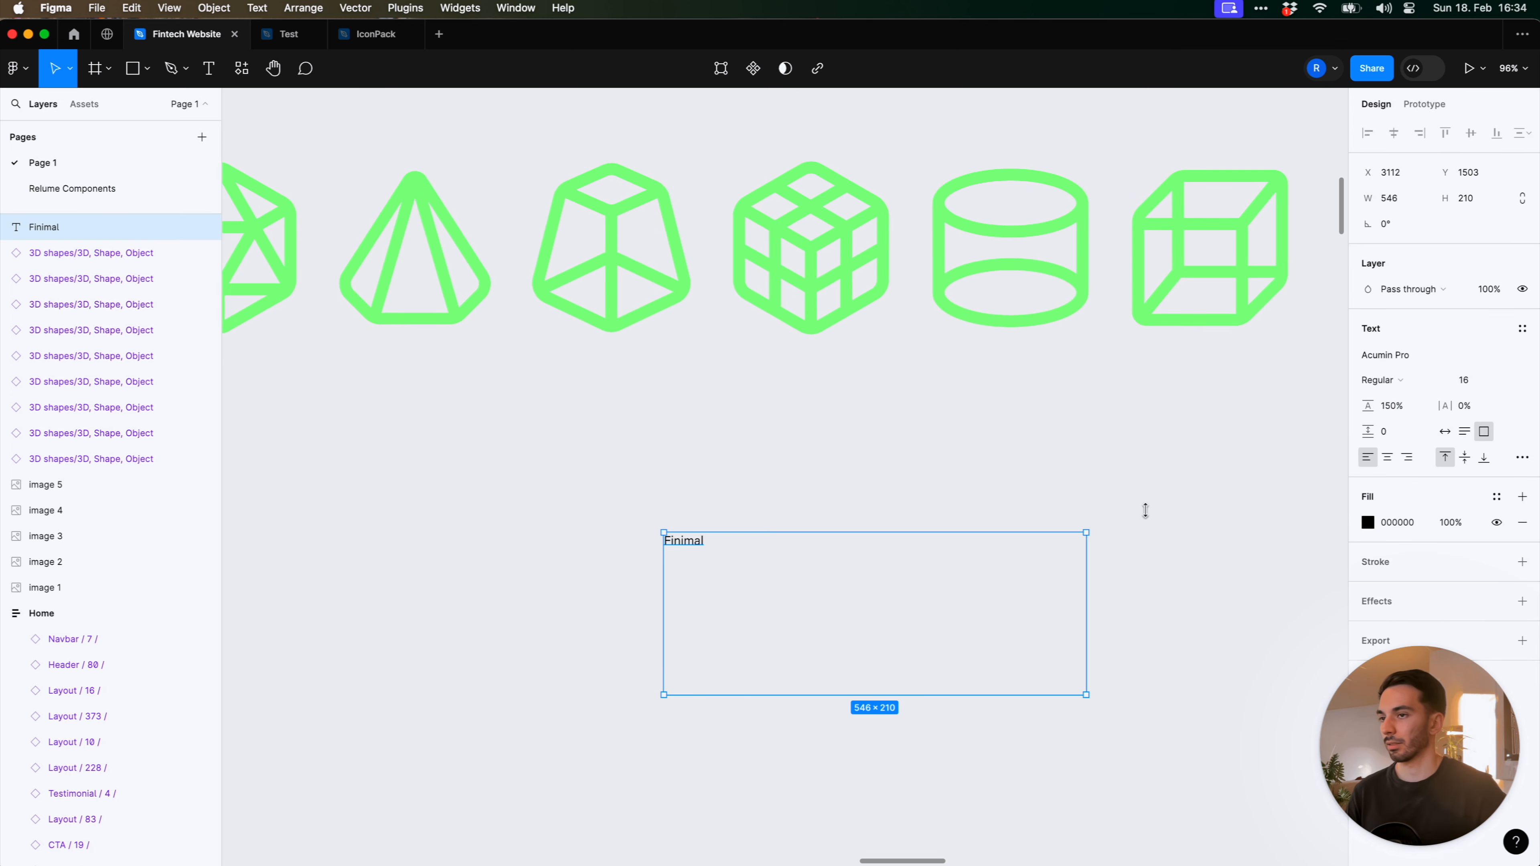
left_click(1445, 431)
Scale the Finimal text up proportionally to about 249 × 116
key("k")
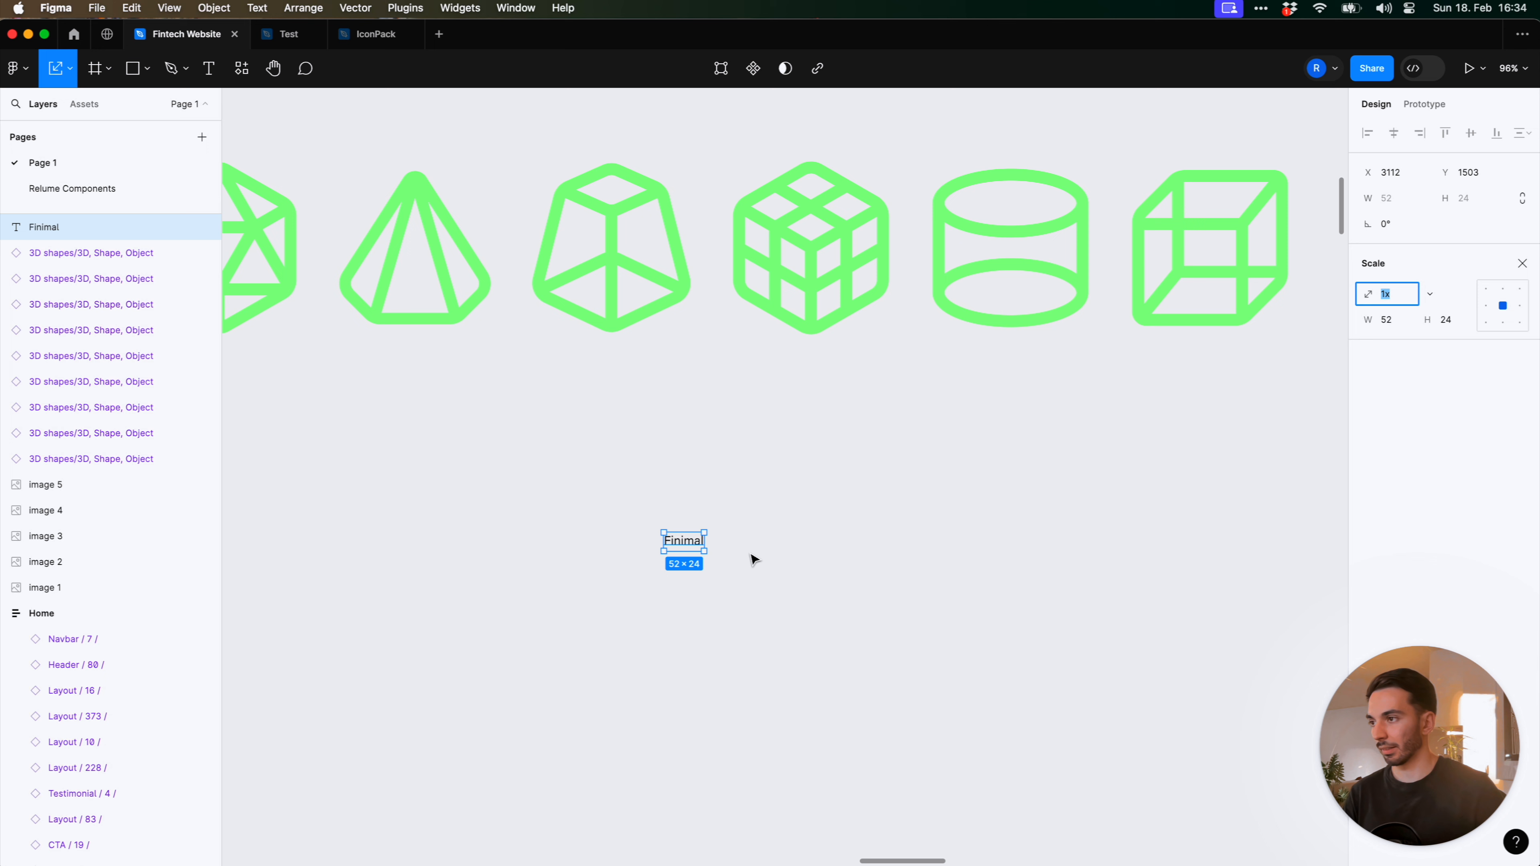
left_click_drag(704, 540, 968, 571)
key("v")
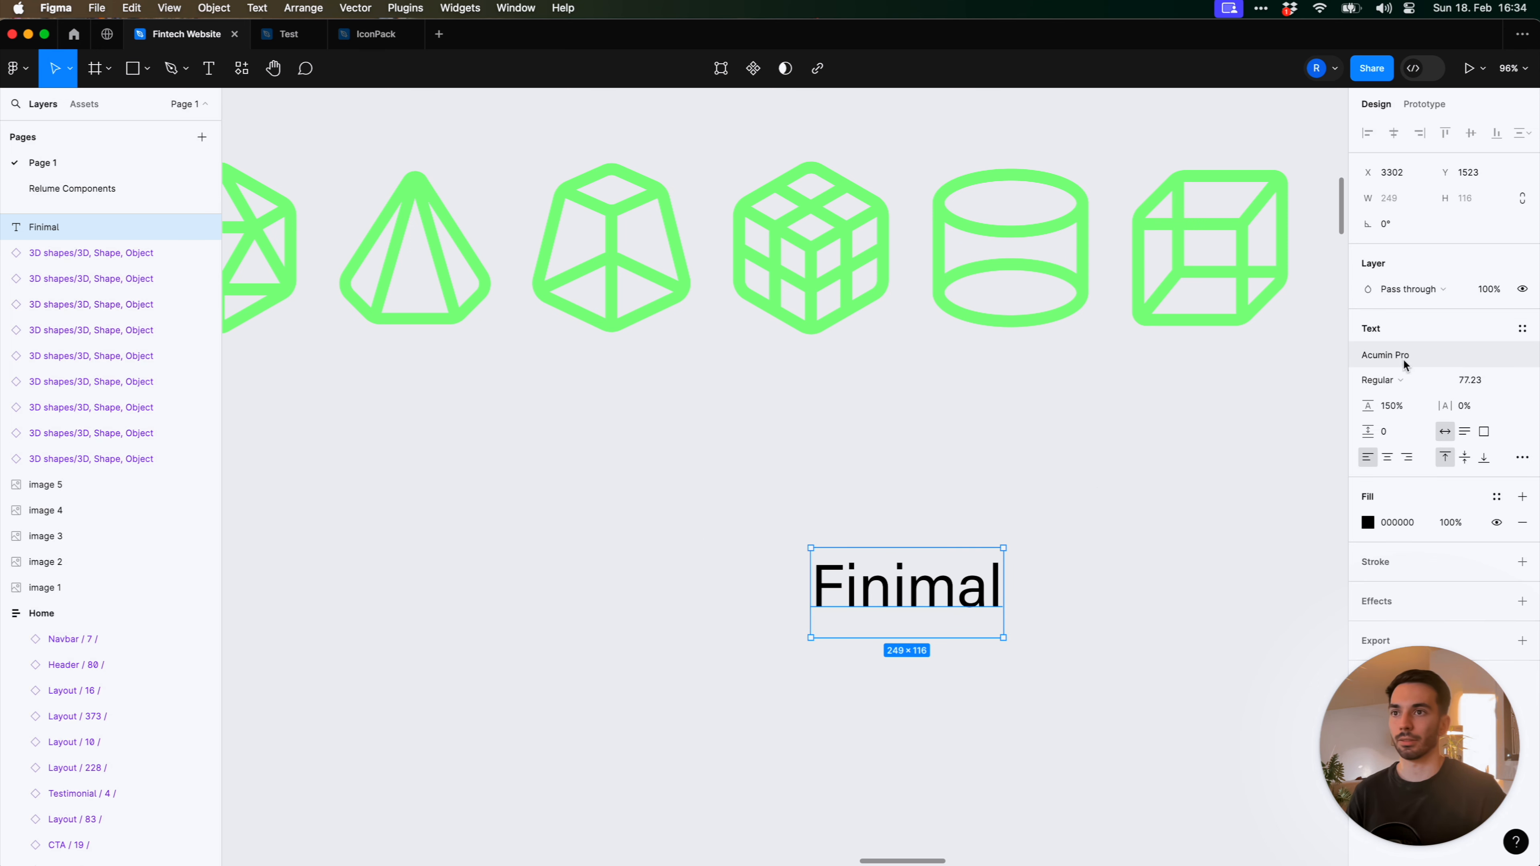
Change the Finimal text's font to Agrandir in the Narrow style
scroll(1201, 428, "down", 6)
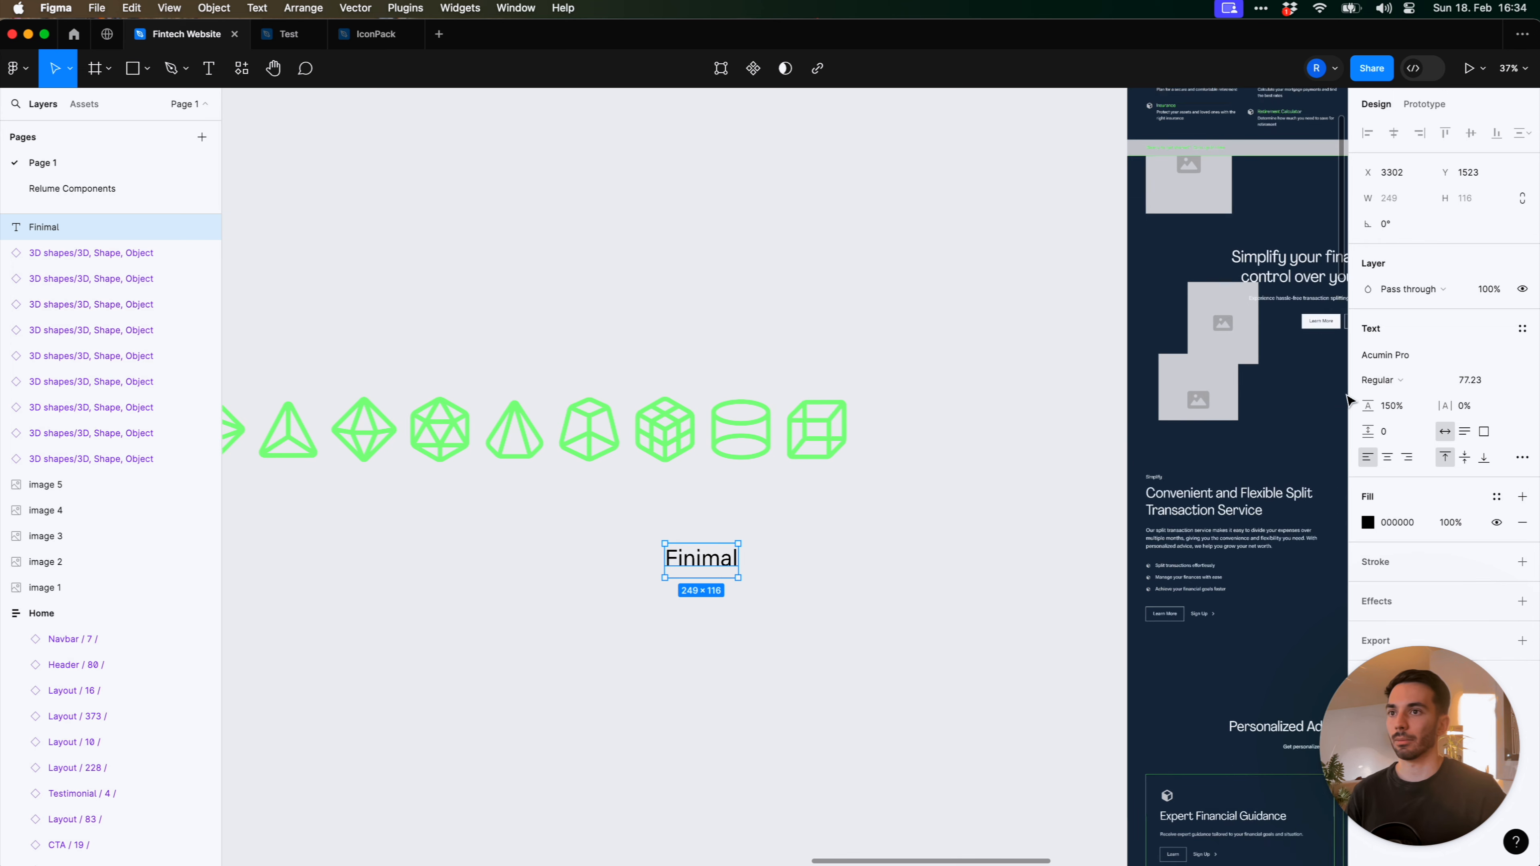
left_click(1386, 355)
type("agrand")
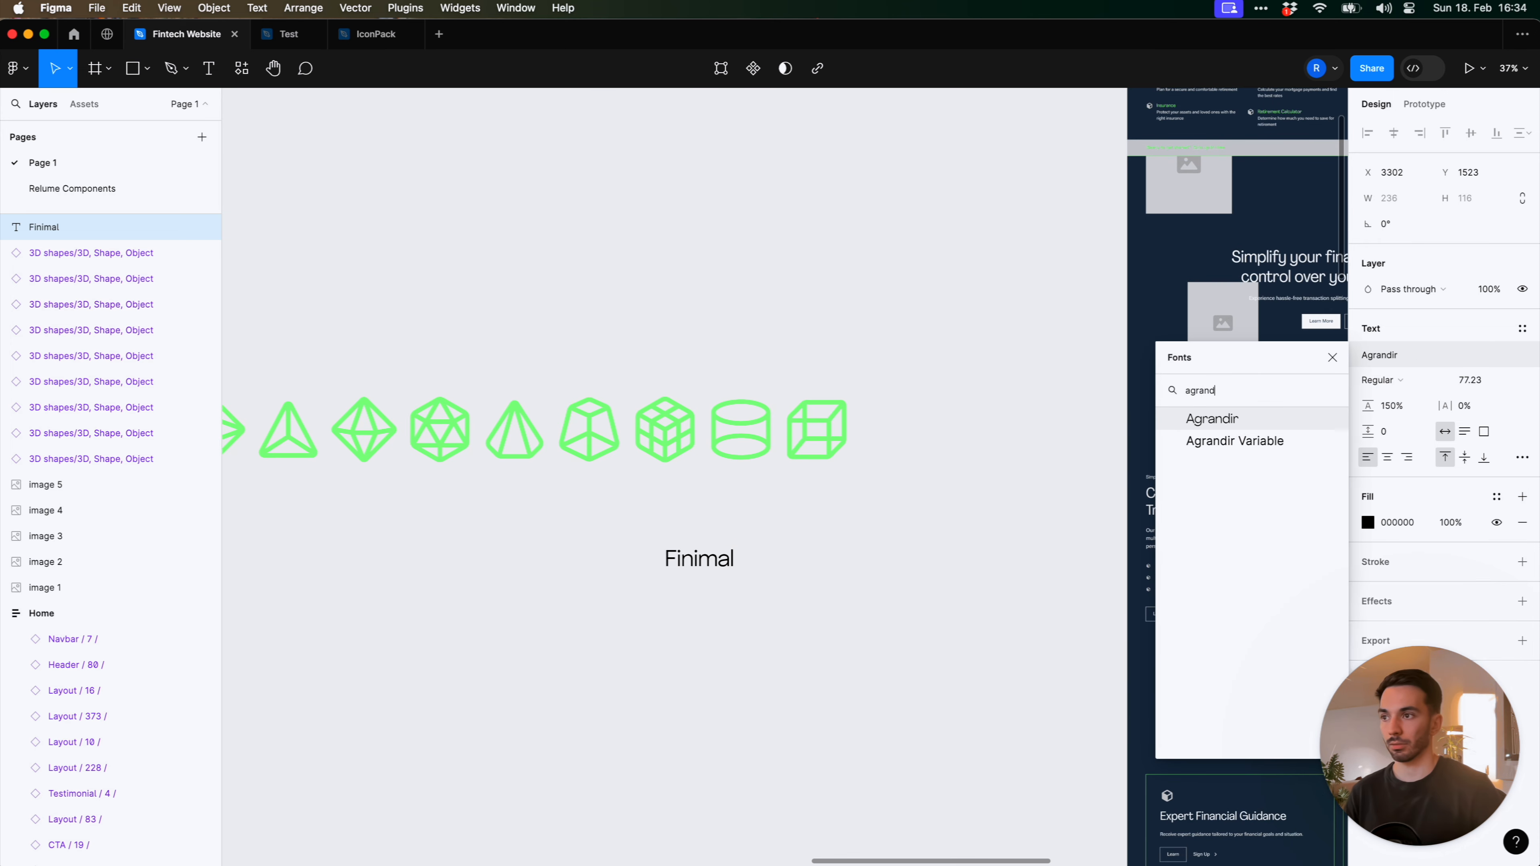
key("Return")
scroll(698, 559, "up", 5)
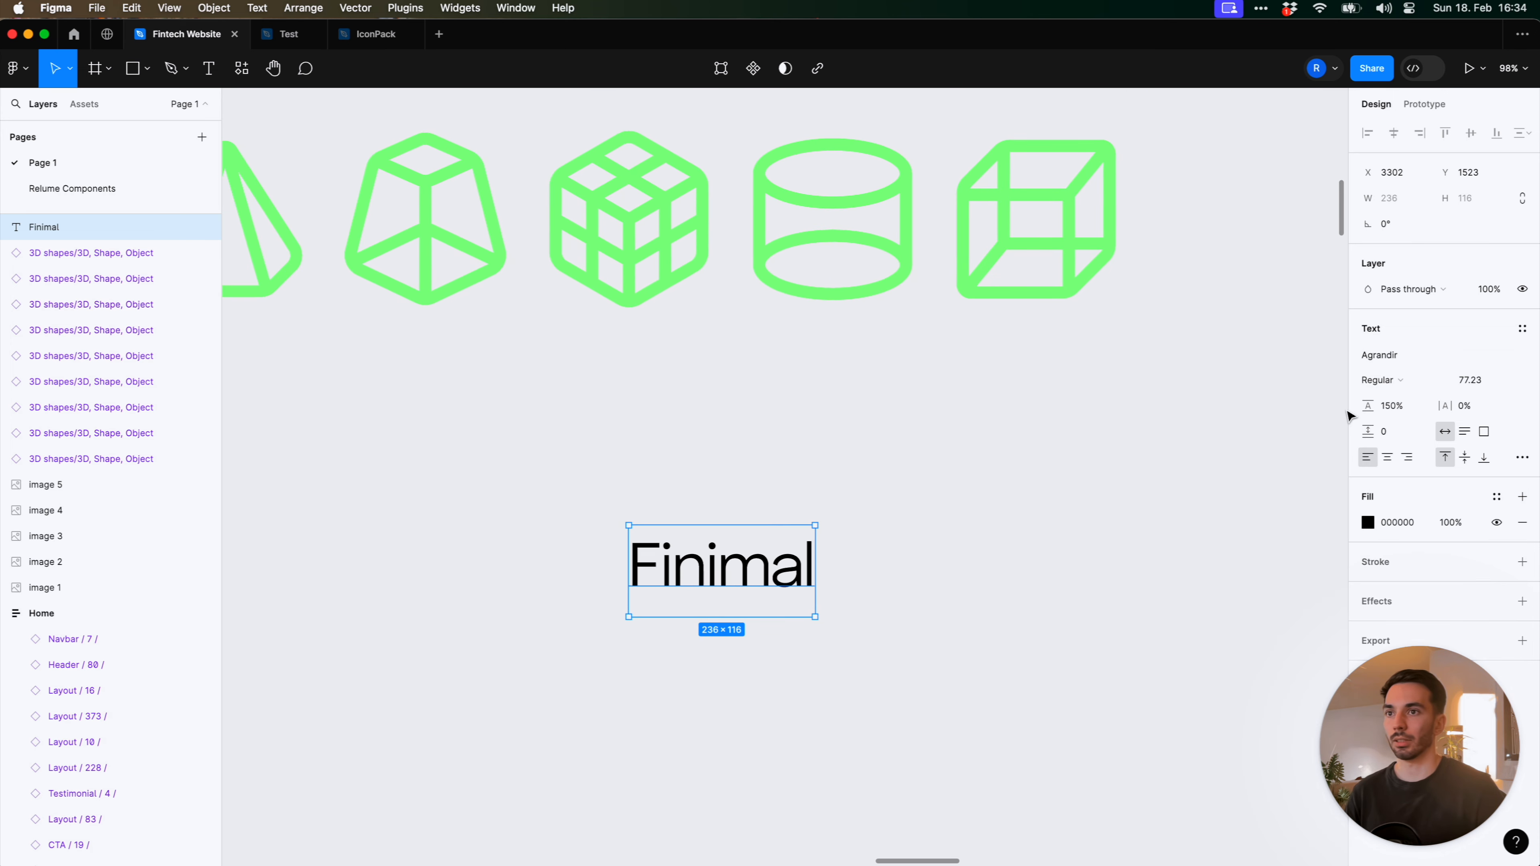
left_click(1380, 380)
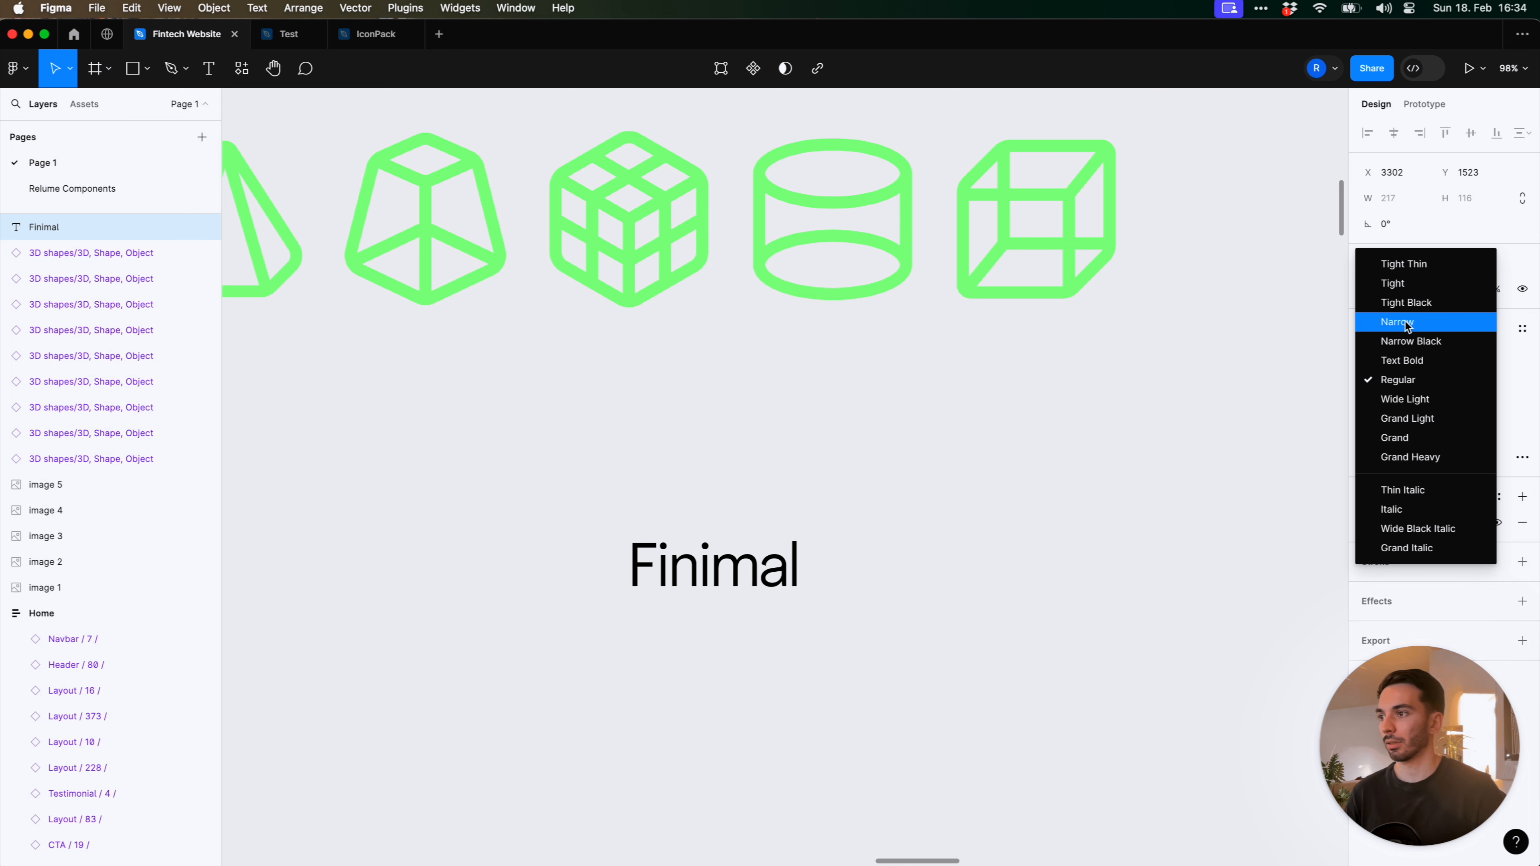
left_click(1402, 322)
left_click(1378, 380)
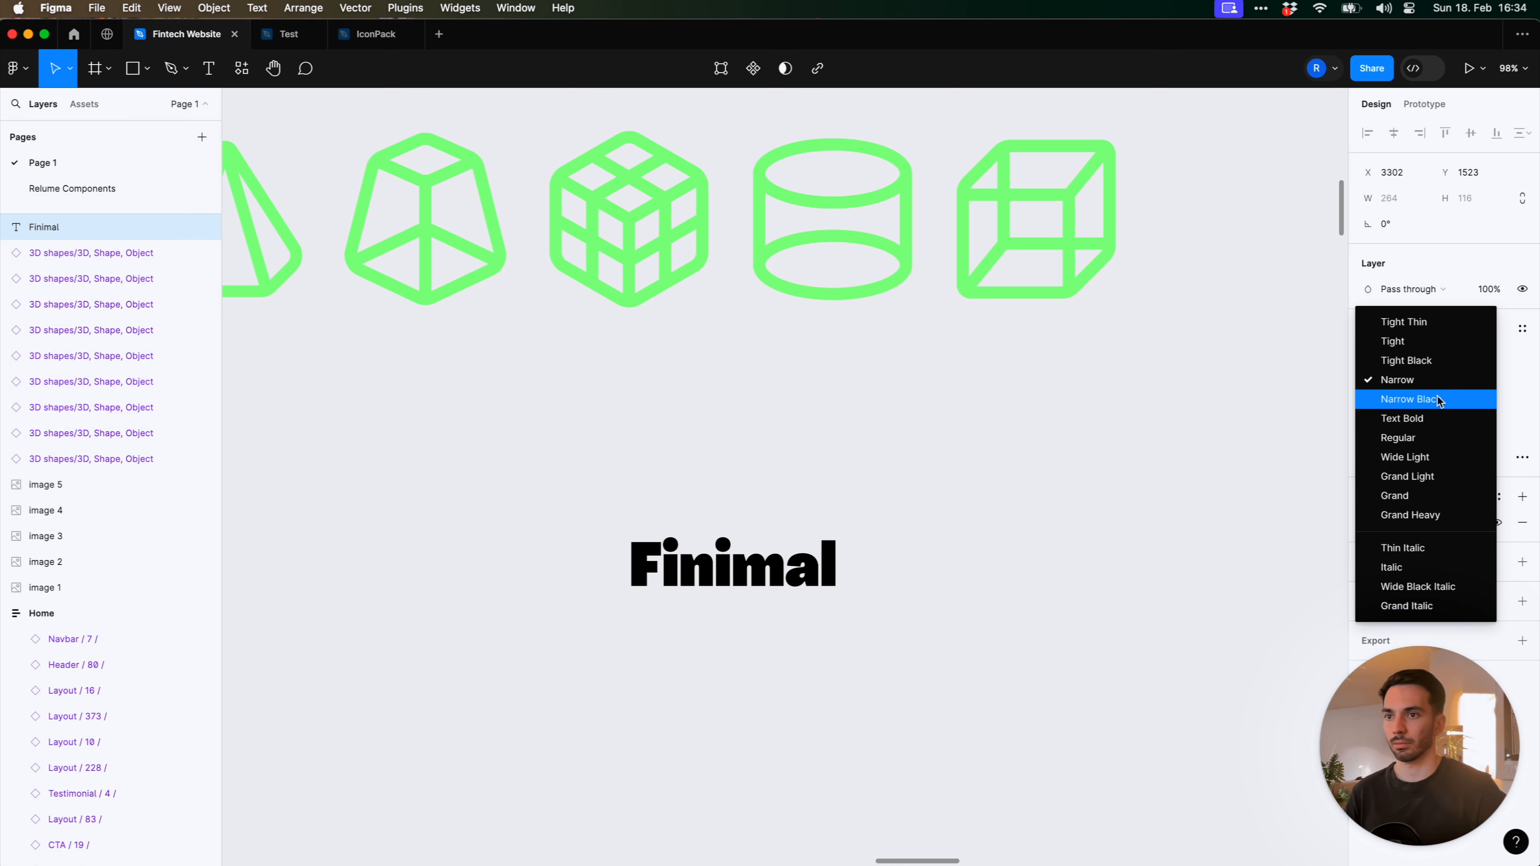
left_click(1032, 570)
left_click(1031, 571)
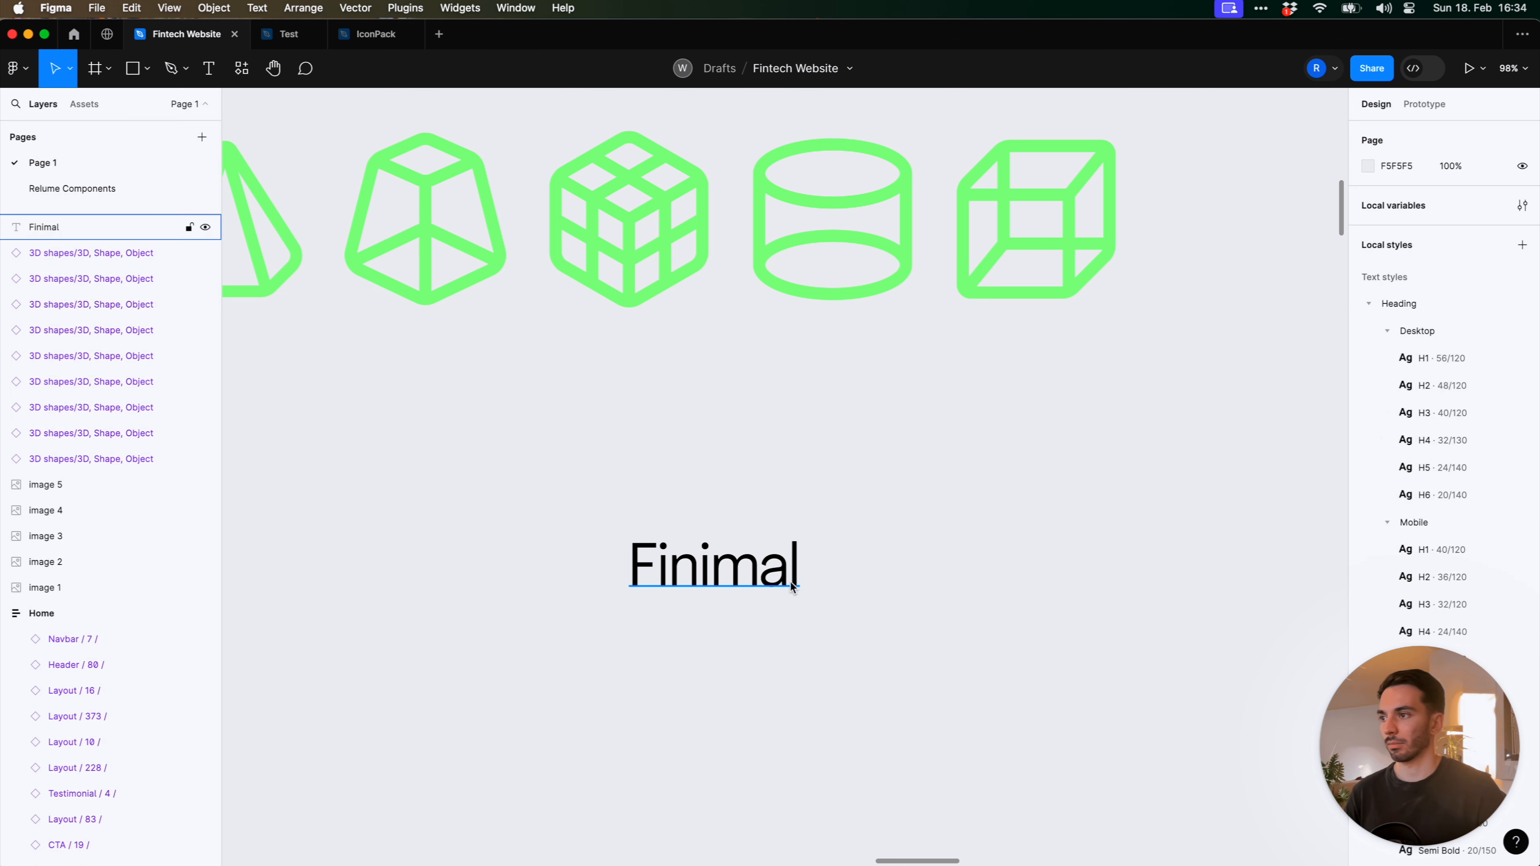
Scale the Finimal wordmark up proportionally to about 405 × 216
scroll(792, 588, "down", 5)
left_click(792, 577)
key("k")
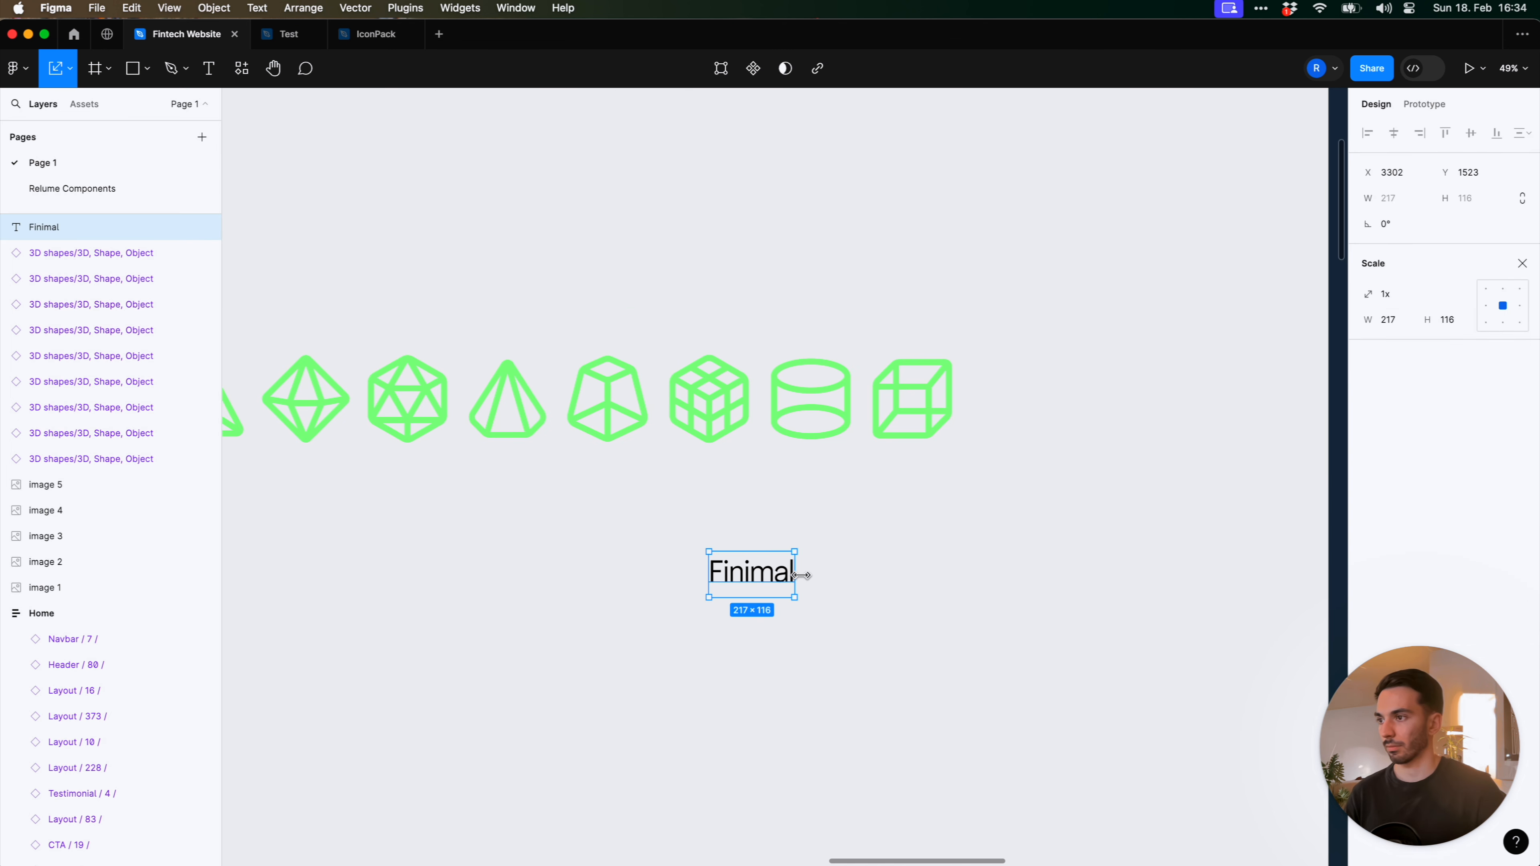
left_click_drag(805, 575, 870, 577)
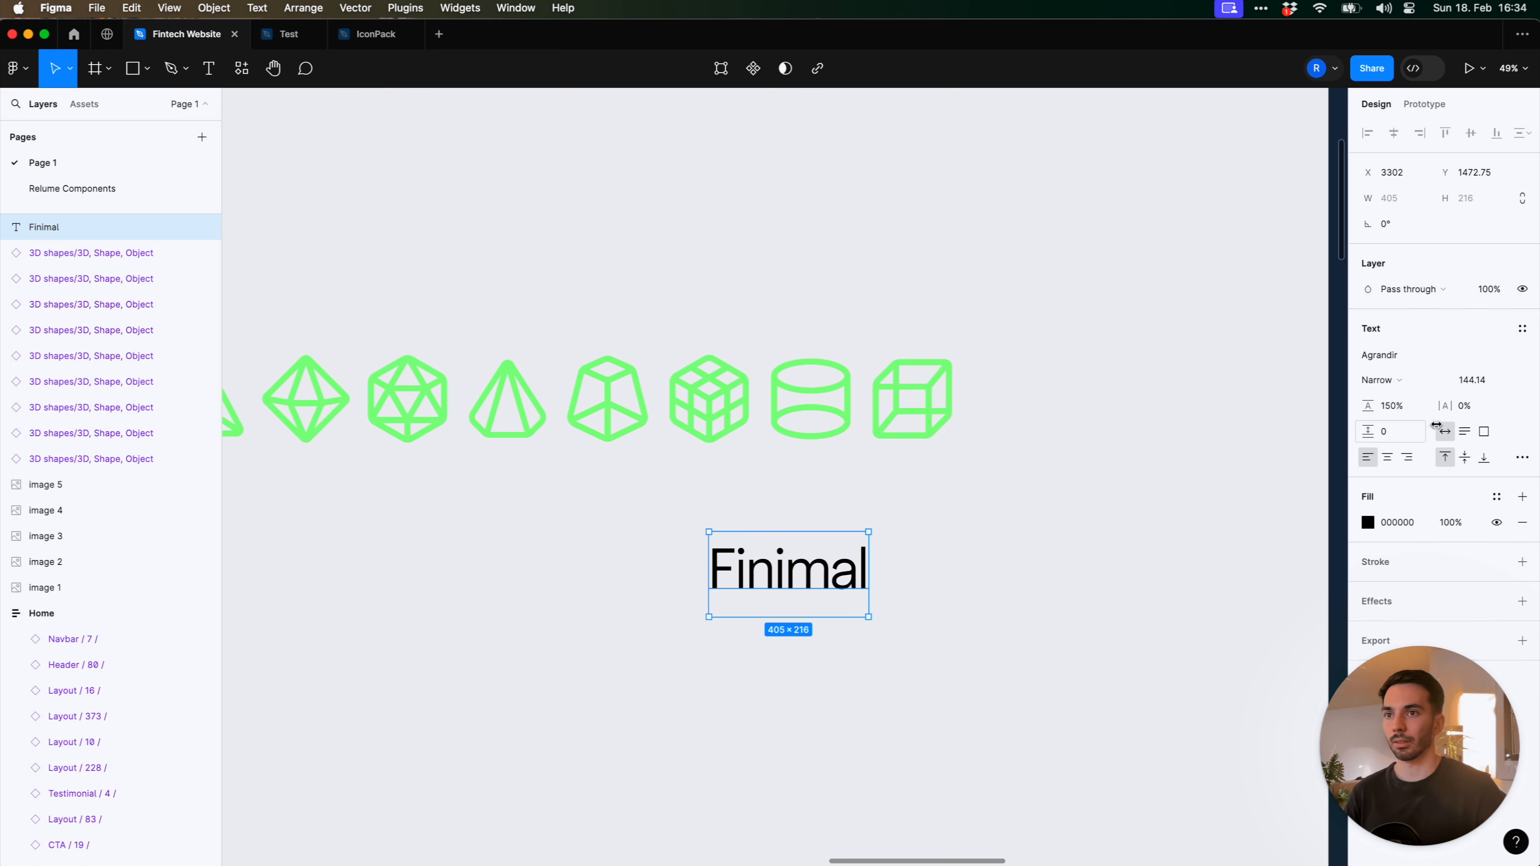
Move the Finimal wordmark slightly lower below the shape icons and apply the green Stylist/Color-3 style as its fill
left_click(992, 592)
scroll(971, 593, "down", 4)
scroll(910, 595, "right", 3)
left_click(800, 584)
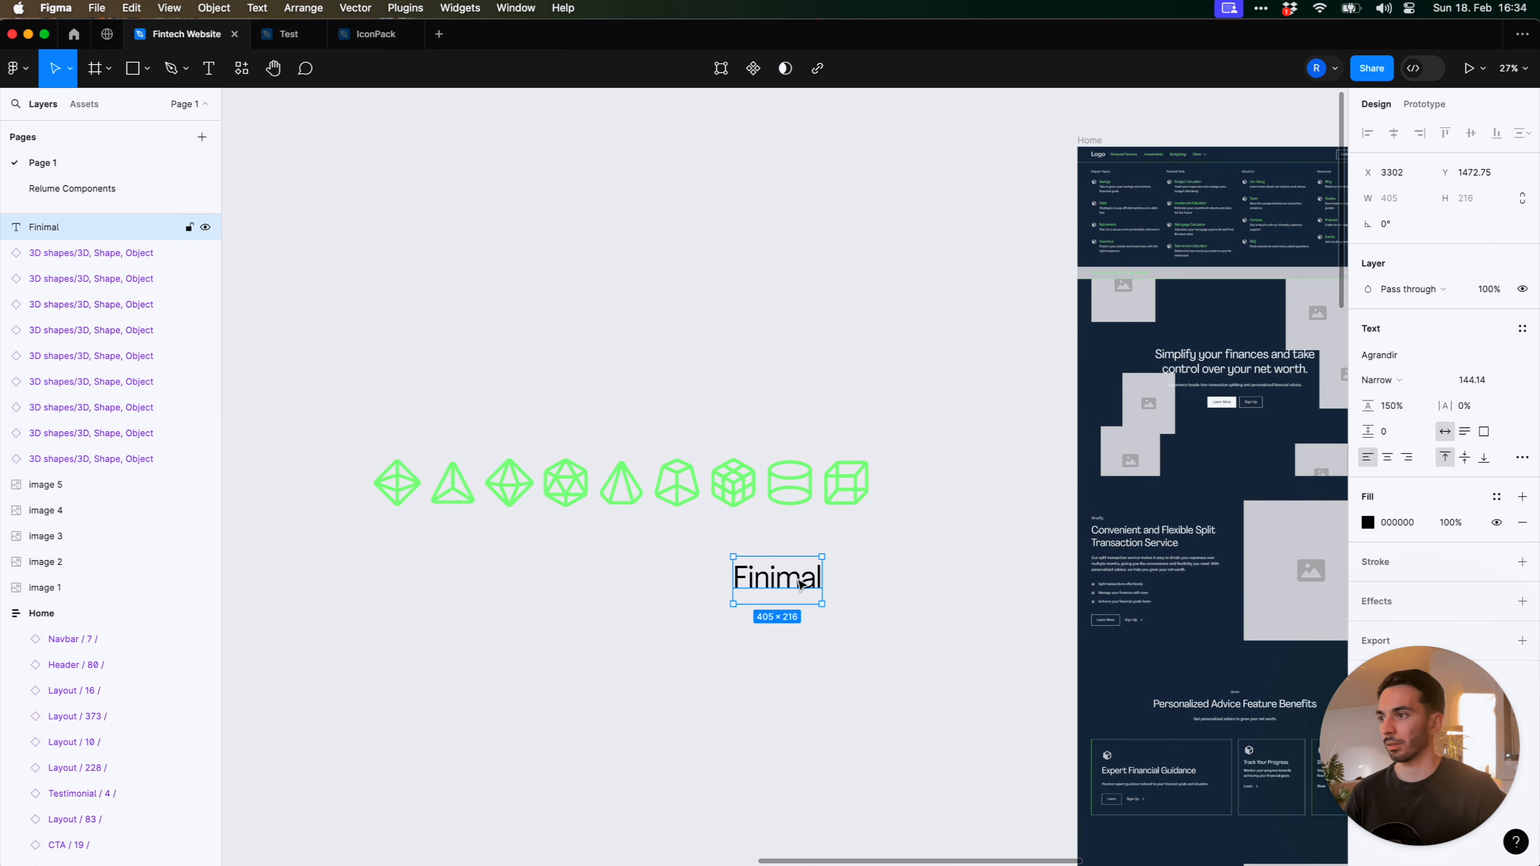
left_click_drag(801, 584, 808, 599)
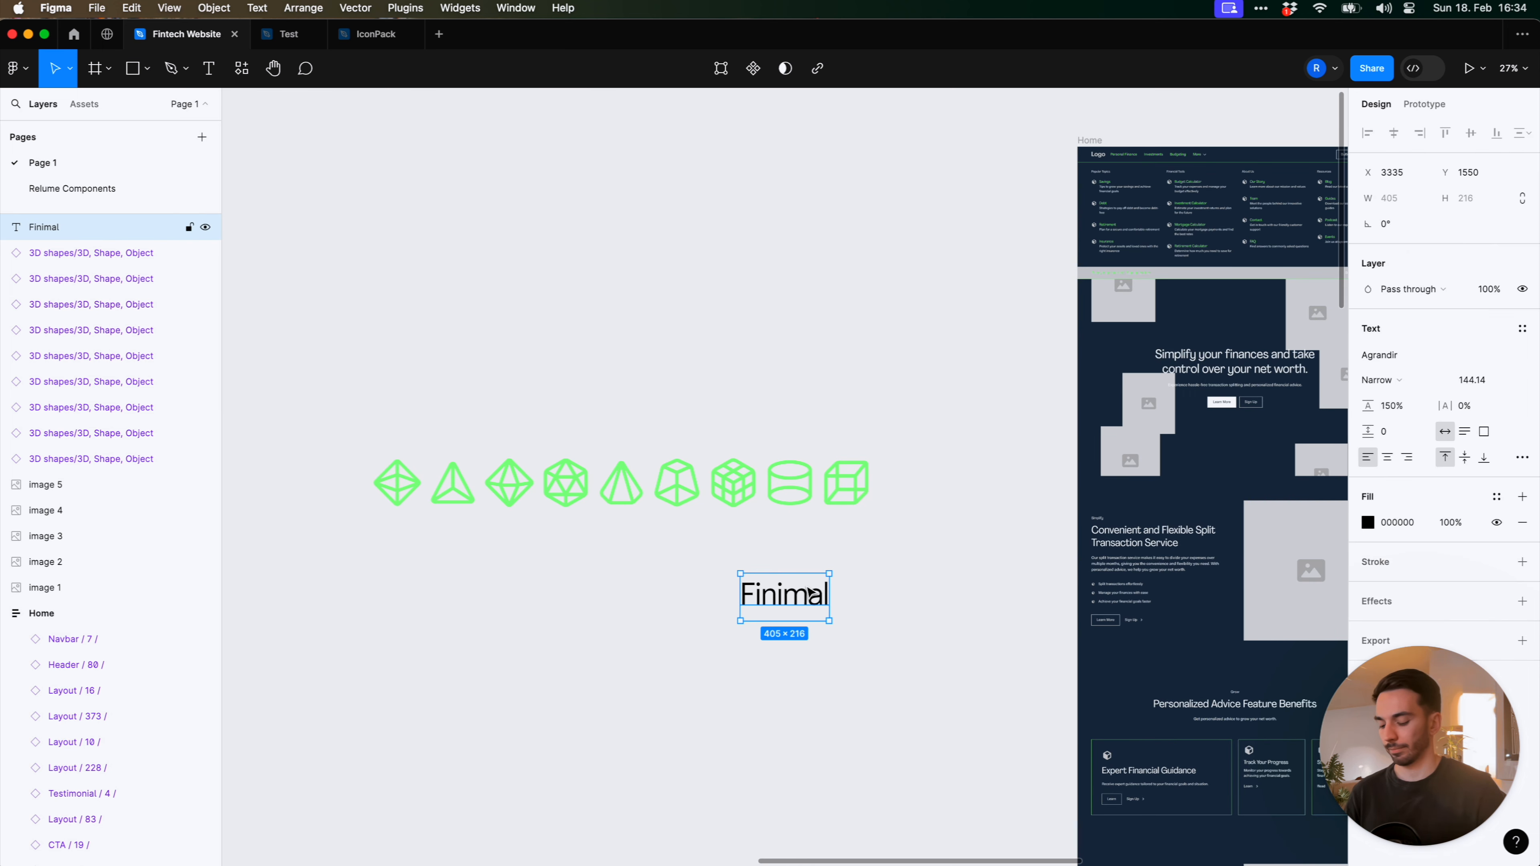
left_click(1496, 498)
scroll(1227, 728, "down", 2)
left_click(1231, 768)
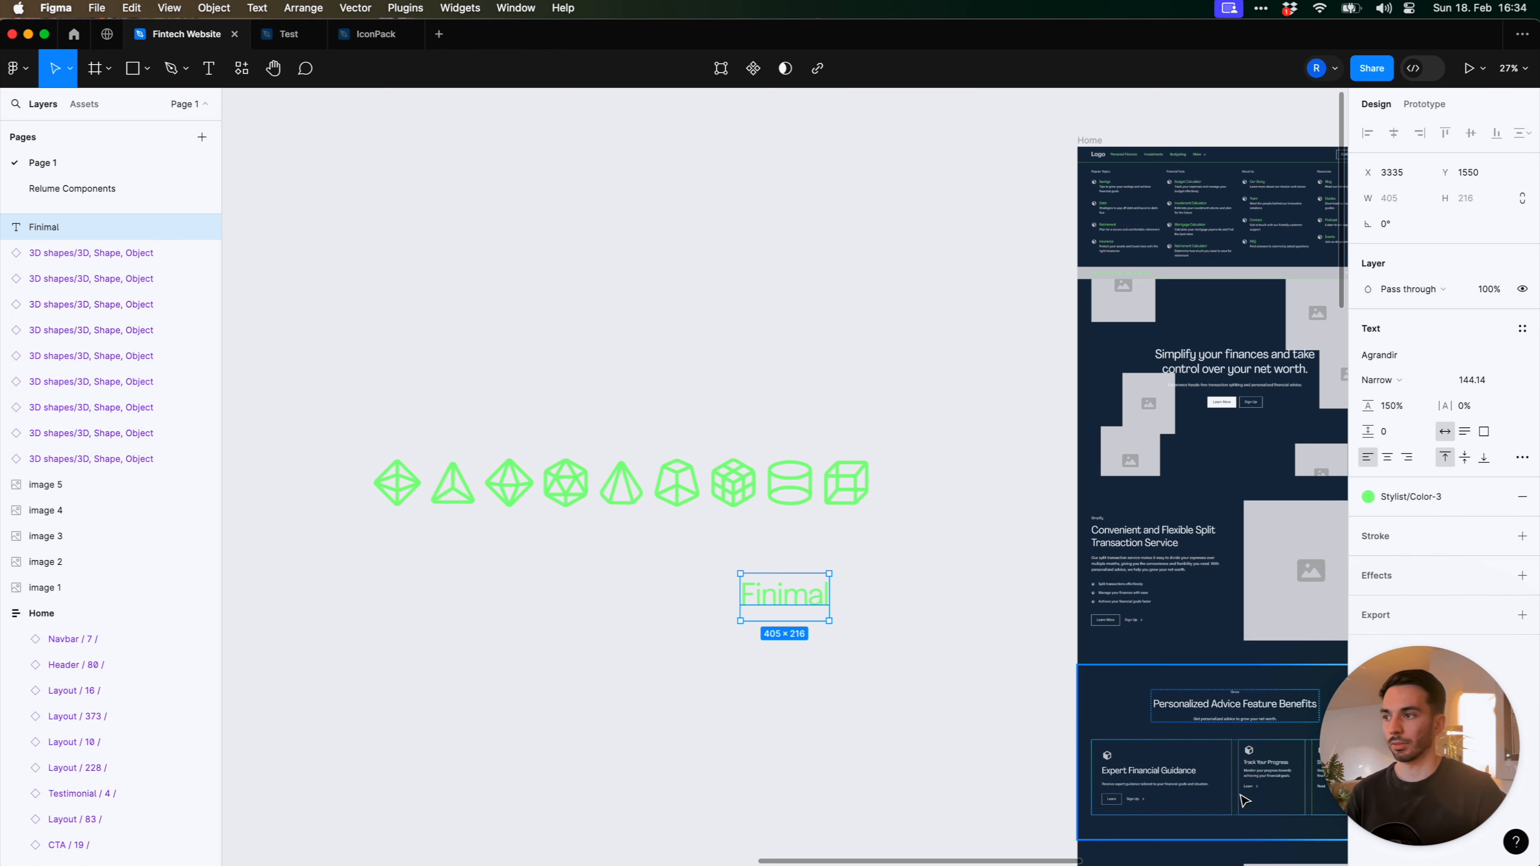
left_click(904, 711)
Duplicate the first green octahedron icon in the row directly before the Finimal wordmark and move the pair farther from the row
scroll(825, 642, "up", 5)
left_click_drag(825, 642, 936, 633)
scroll(936, 633, "down", 1)
scroll(665, 560, "down", 4)
left_click_drag(665, 560, 773, 547)
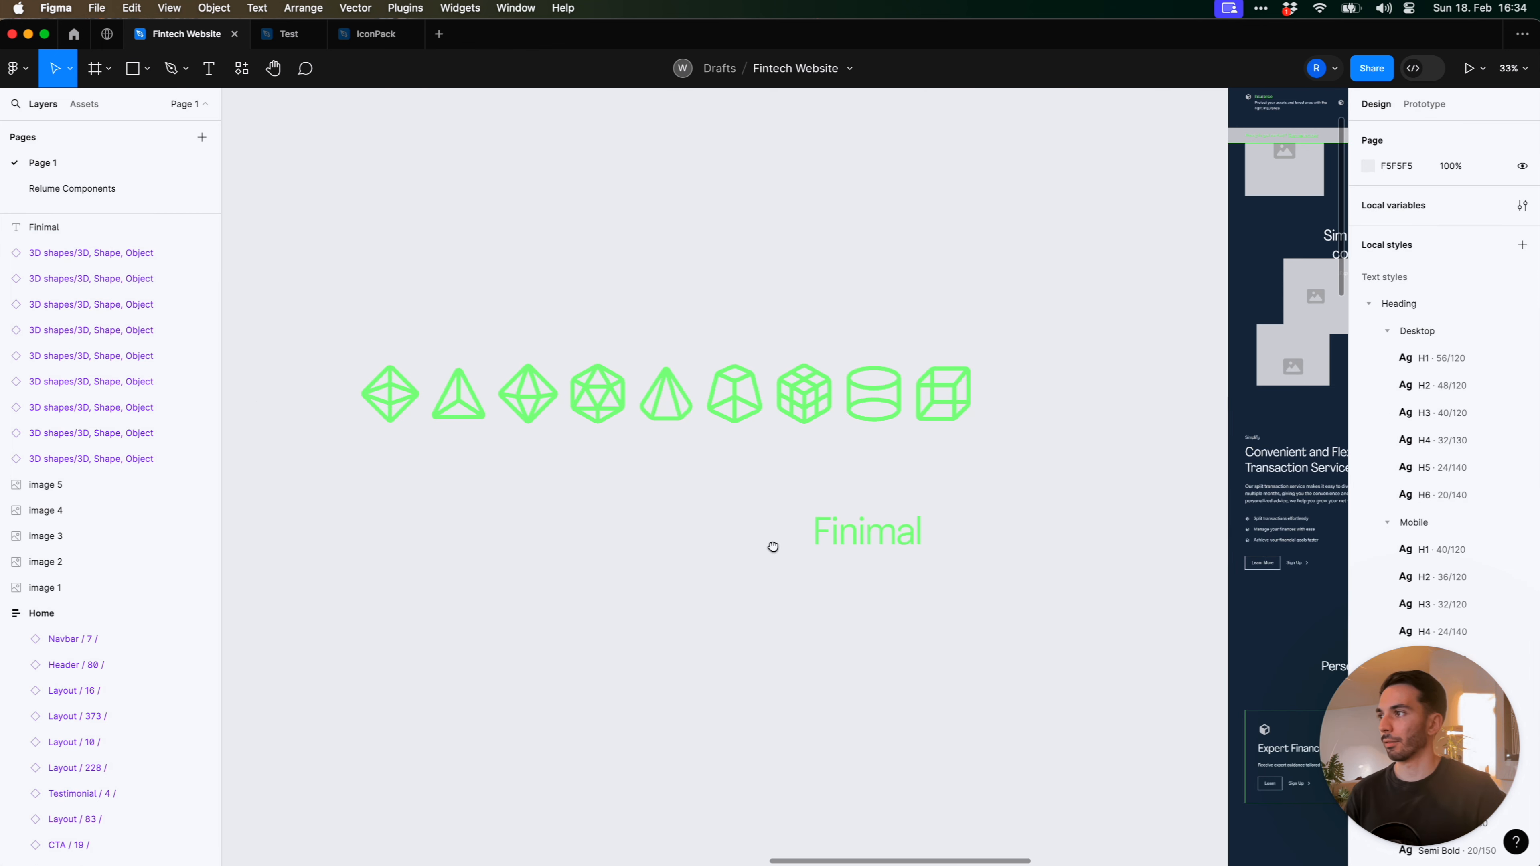
left_click(412, 403)
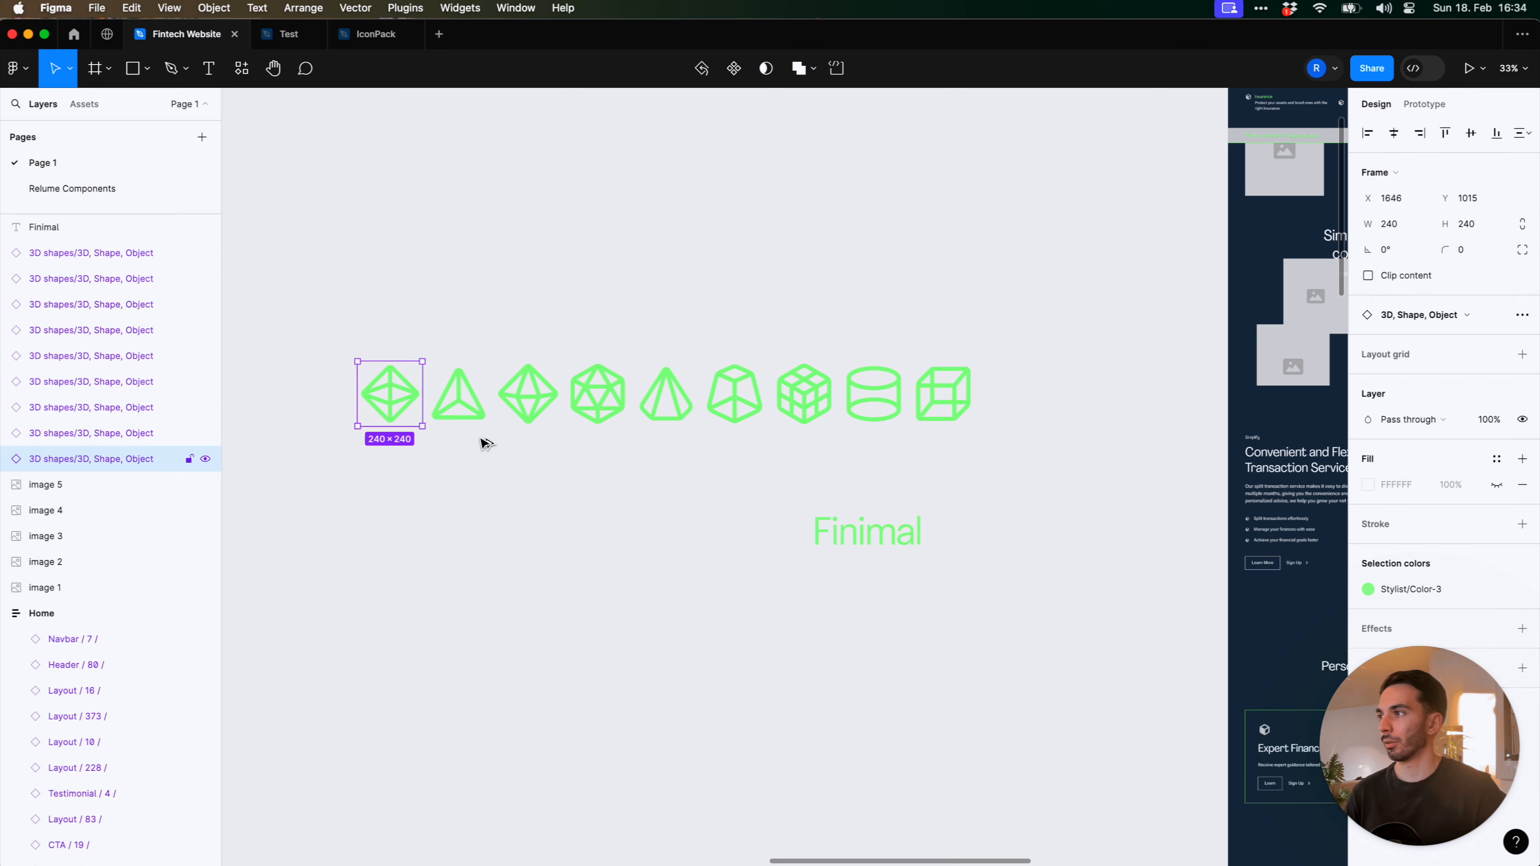
left_click_drag(390, 394, 777, 536)
scroll(788, 535, "up", 3)
left_click(882, 511, "shift")
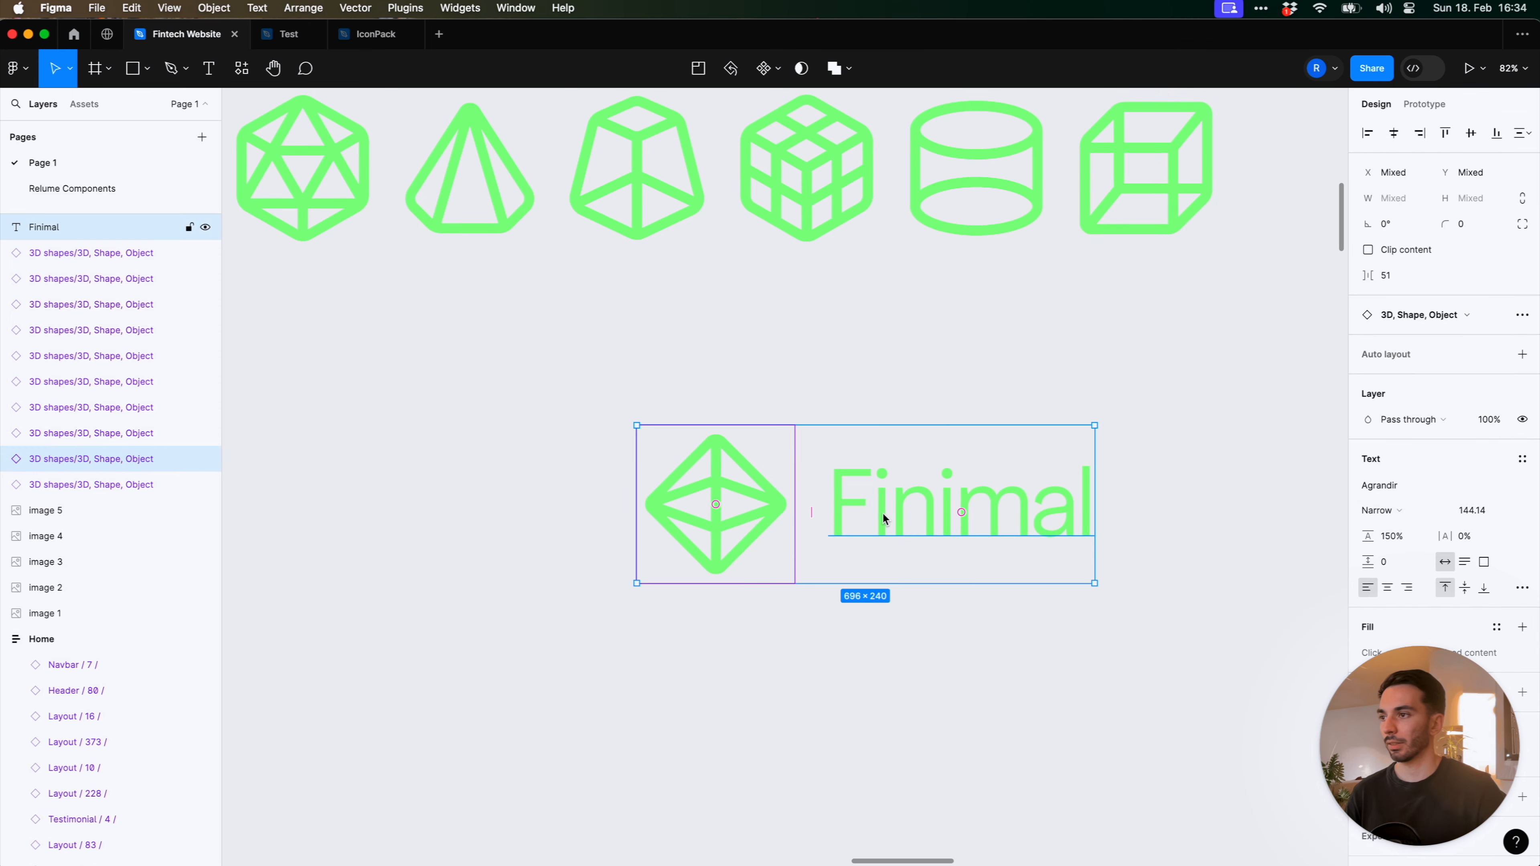
left_click_drag(904, 520, 738, 618)
left_click(928, 701)
Reposition the Finimal wordmark beside the octahedron icon and shorten its text box to about 405 × 156
scroll(753, 688, "up", 3)
left_click_drag(752, 688, 868, 624)
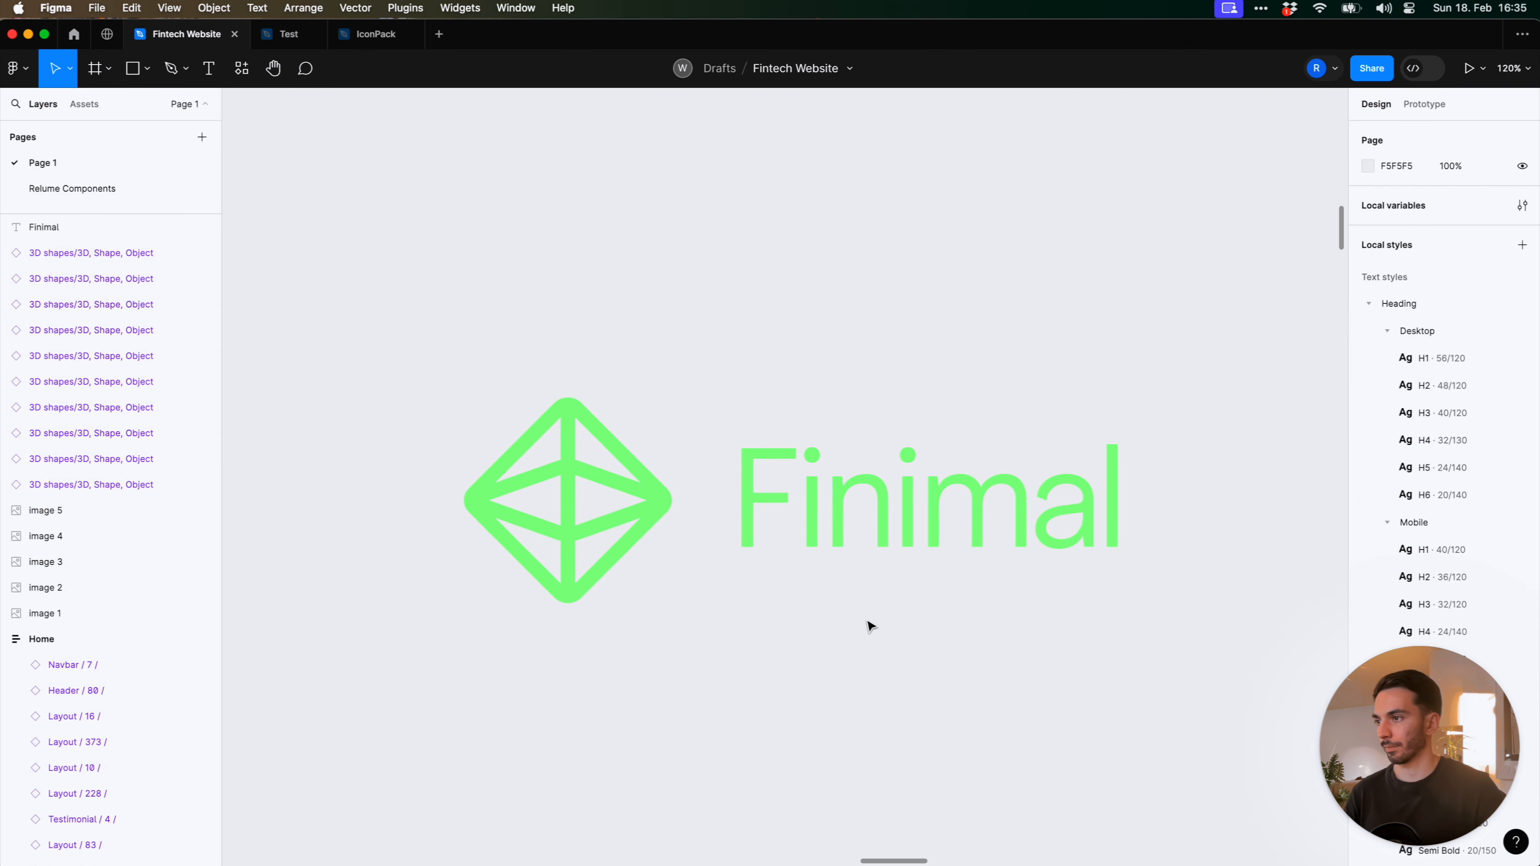
left_click(887, 544)
left_click_drag(888, 544, 867, 547)
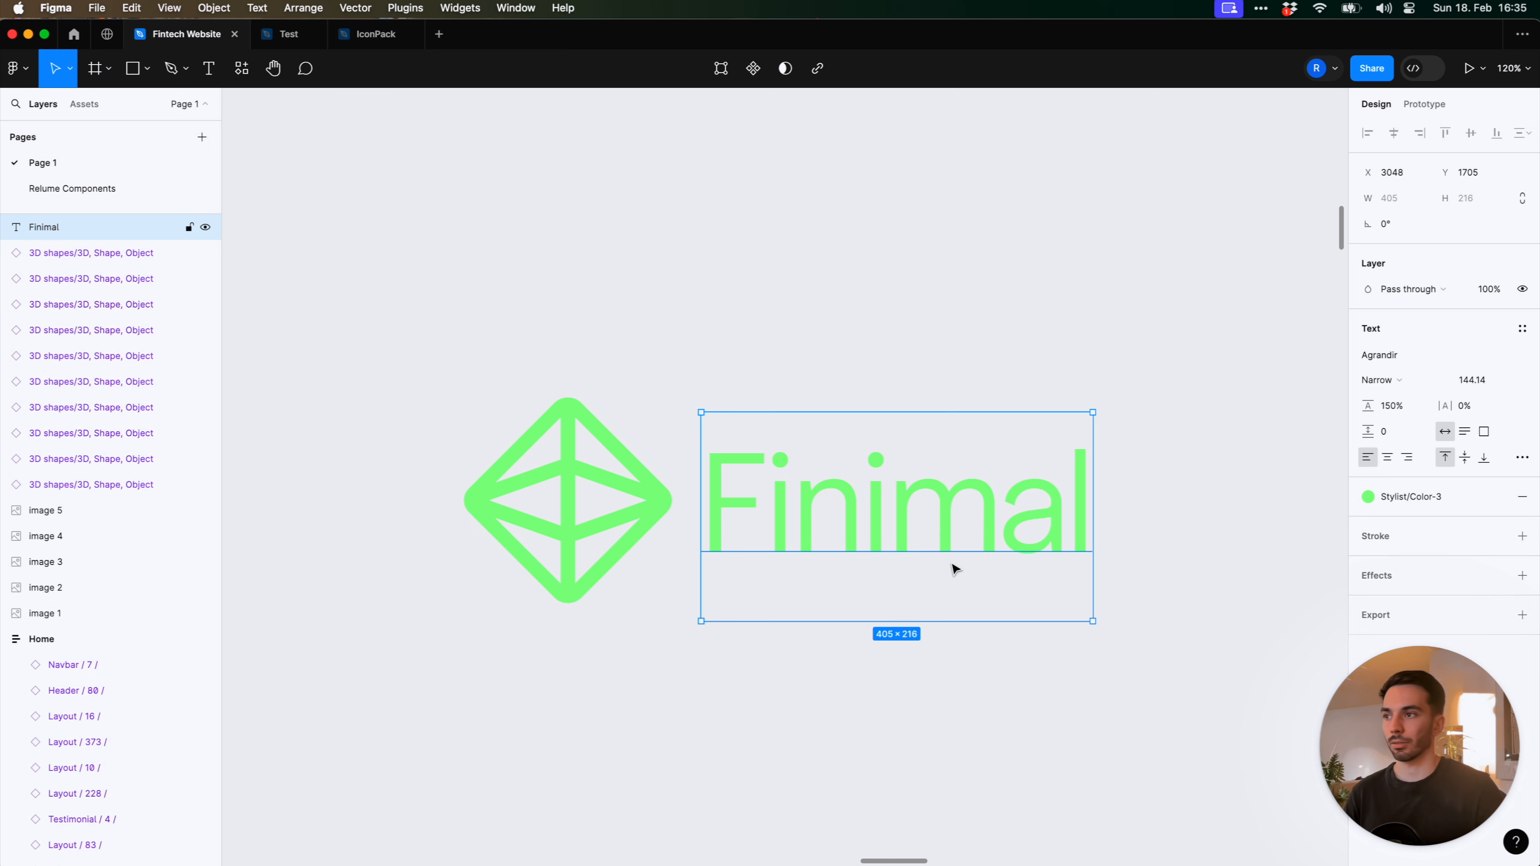
left_click_drag(908, 619, 956, 526)
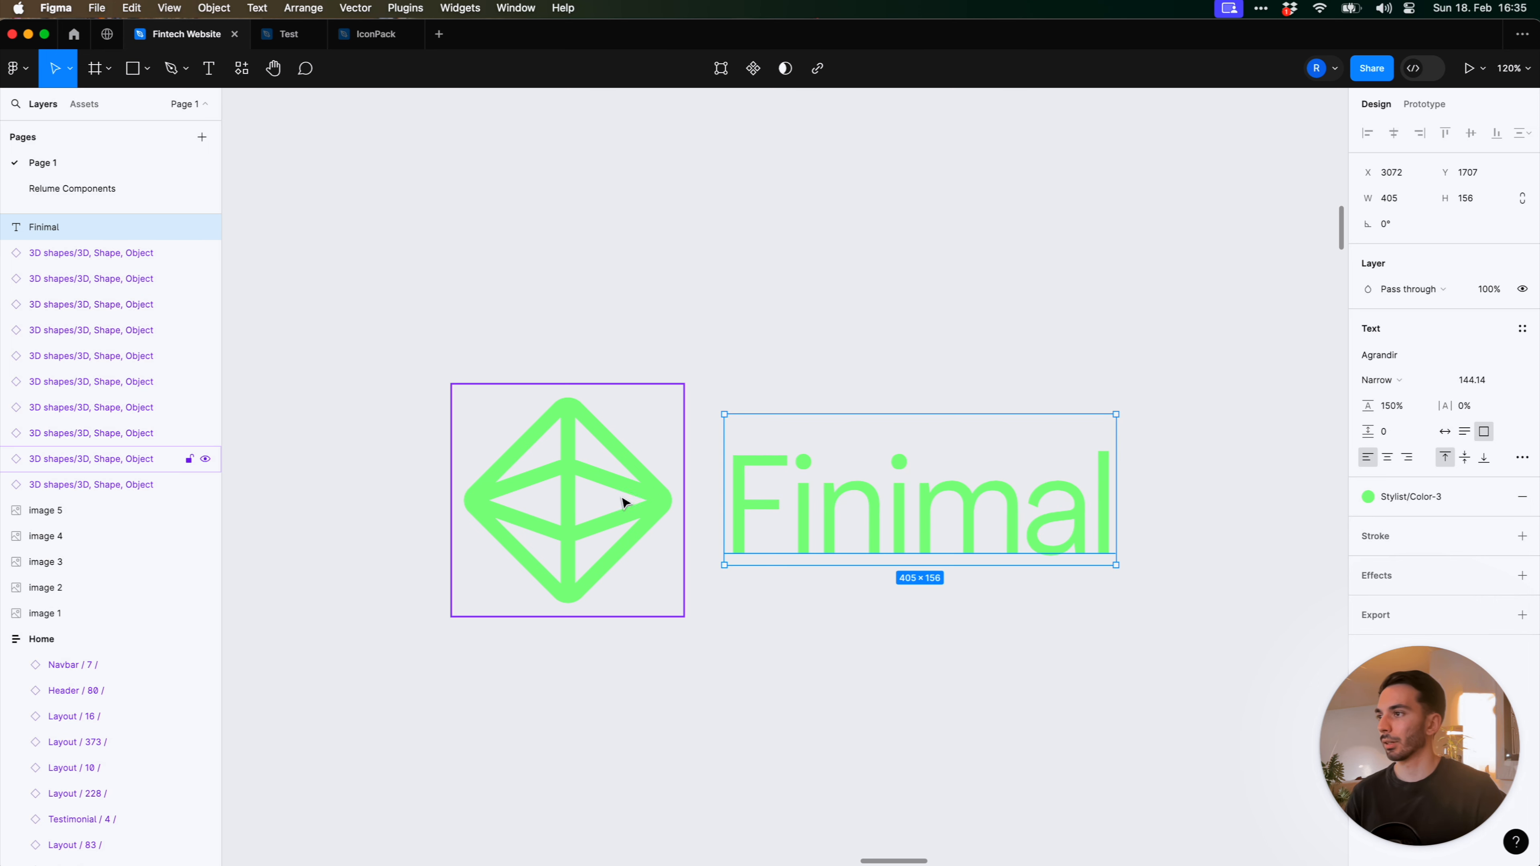
Scale the octahedron icon proportionally down to about 184 × 184 and move it closer to the Finimal wordmark
left_click(634, 503)
scroll(633, 504, "down", 10)
scroll(632, 500, "up", 10)
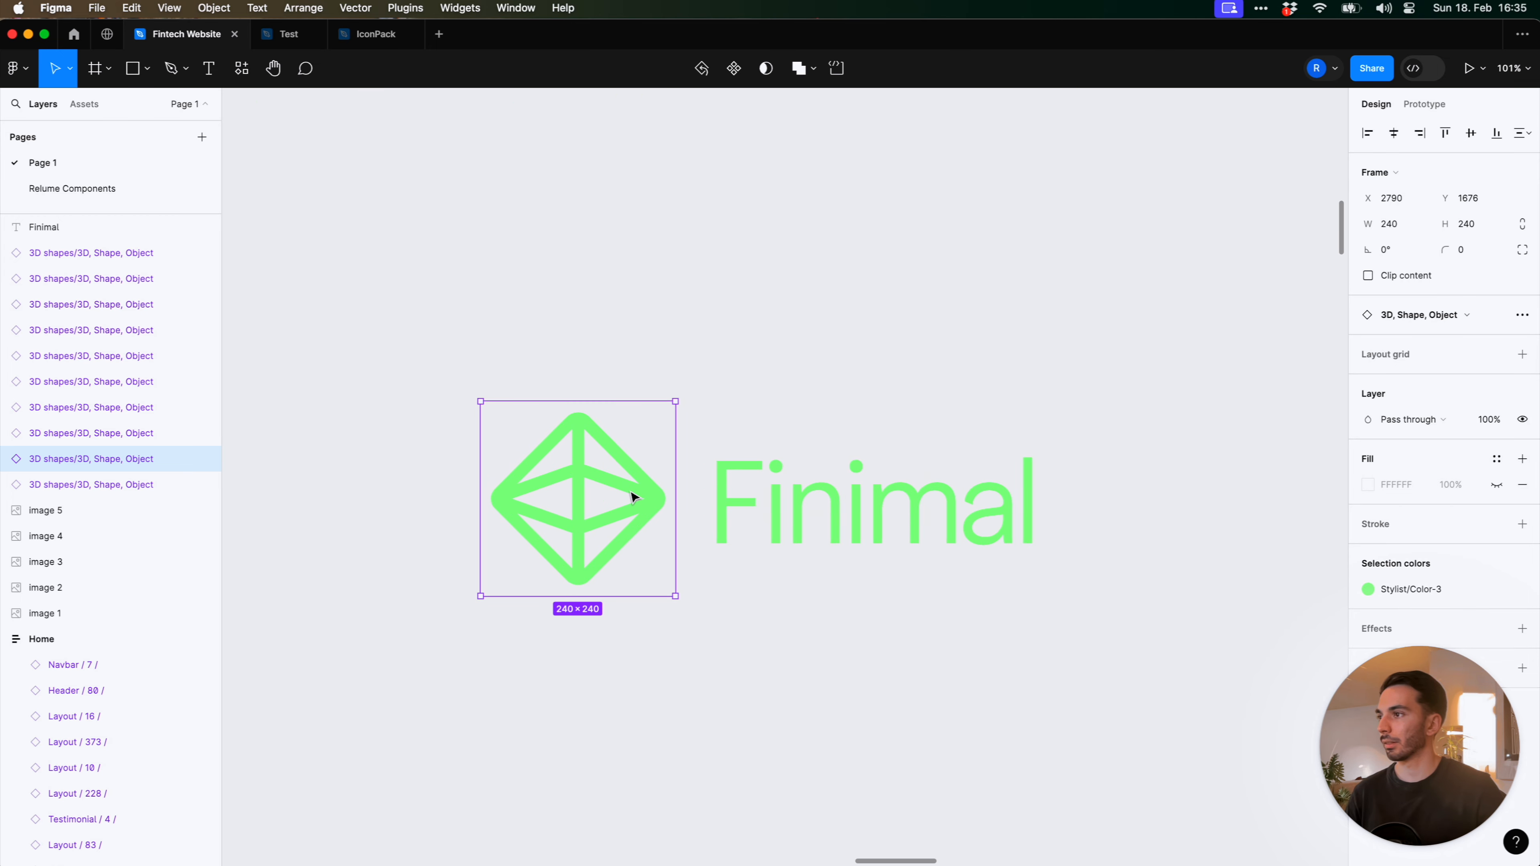
key("k")
left_click_drag(669, 412, 650, 437)
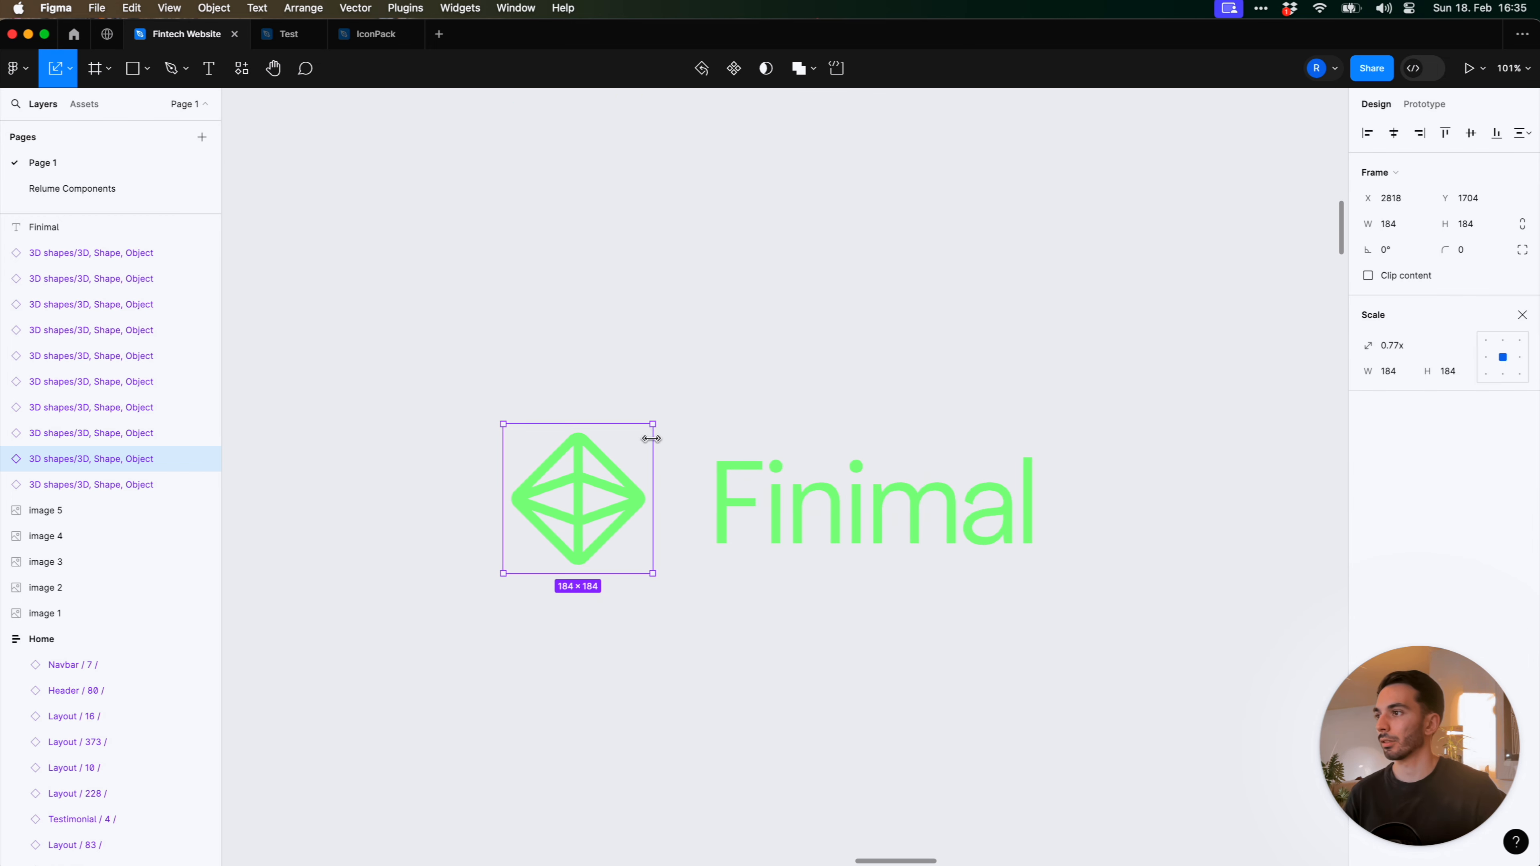
left_click_drag(610, 491, 649, 494)
key("Escape")
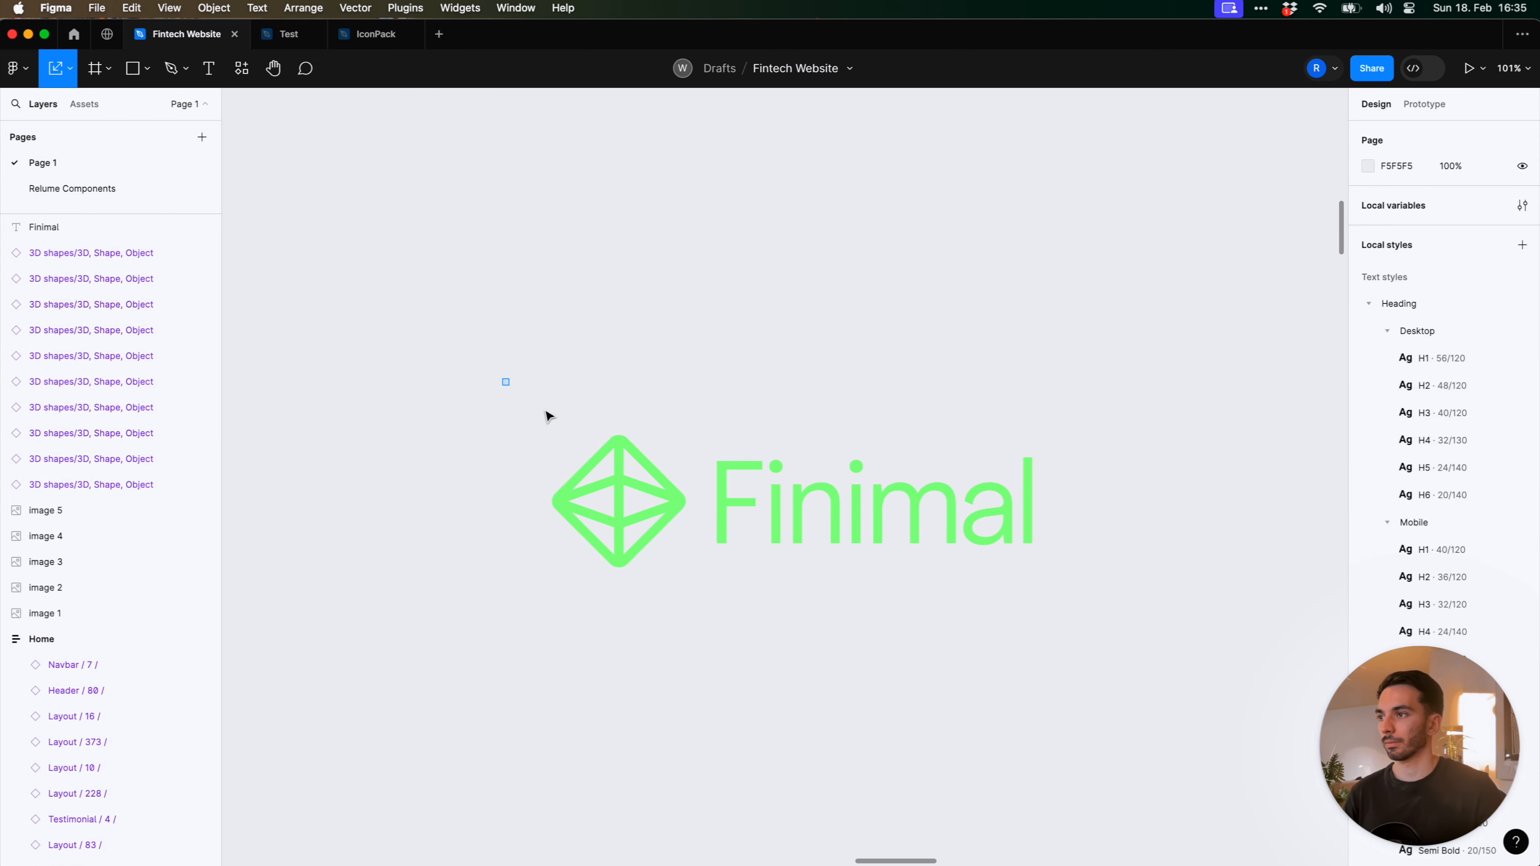
Recolor the octahedron icon and the Finimal wordmark together with the dark navy Stylist/Color-1 style
left_click_drag(505, 378, 922, 592)
scroll(1495, 601, "down", 1)
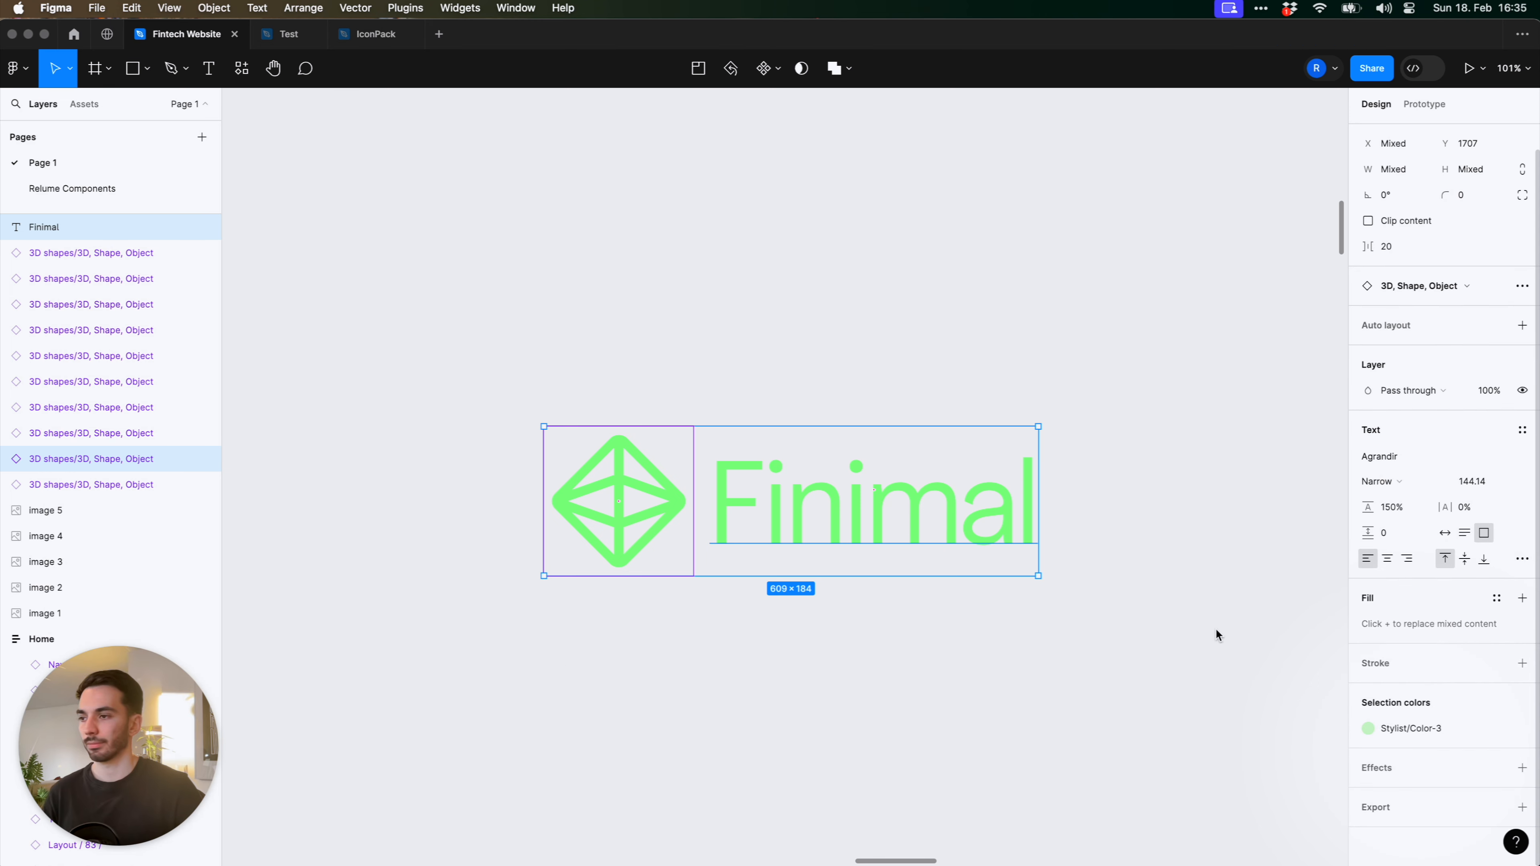
left_click(1434, 729)
left_click(1432, 730)
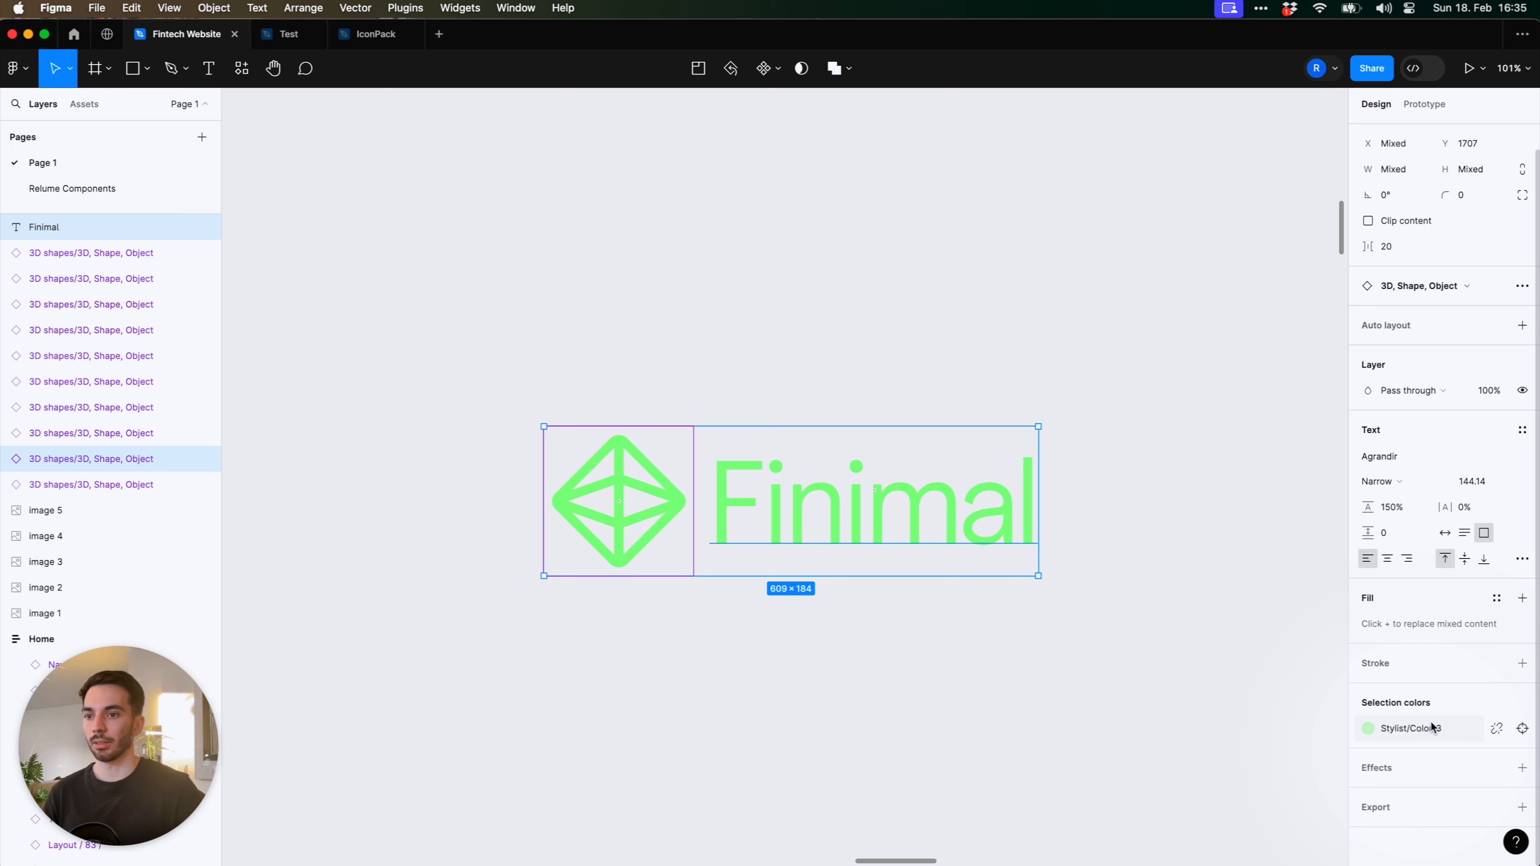
left_click(1431, 730)
left_click(1190, 832)
left_click(1049, 706)
scroll(1044, 672, "down", 10)
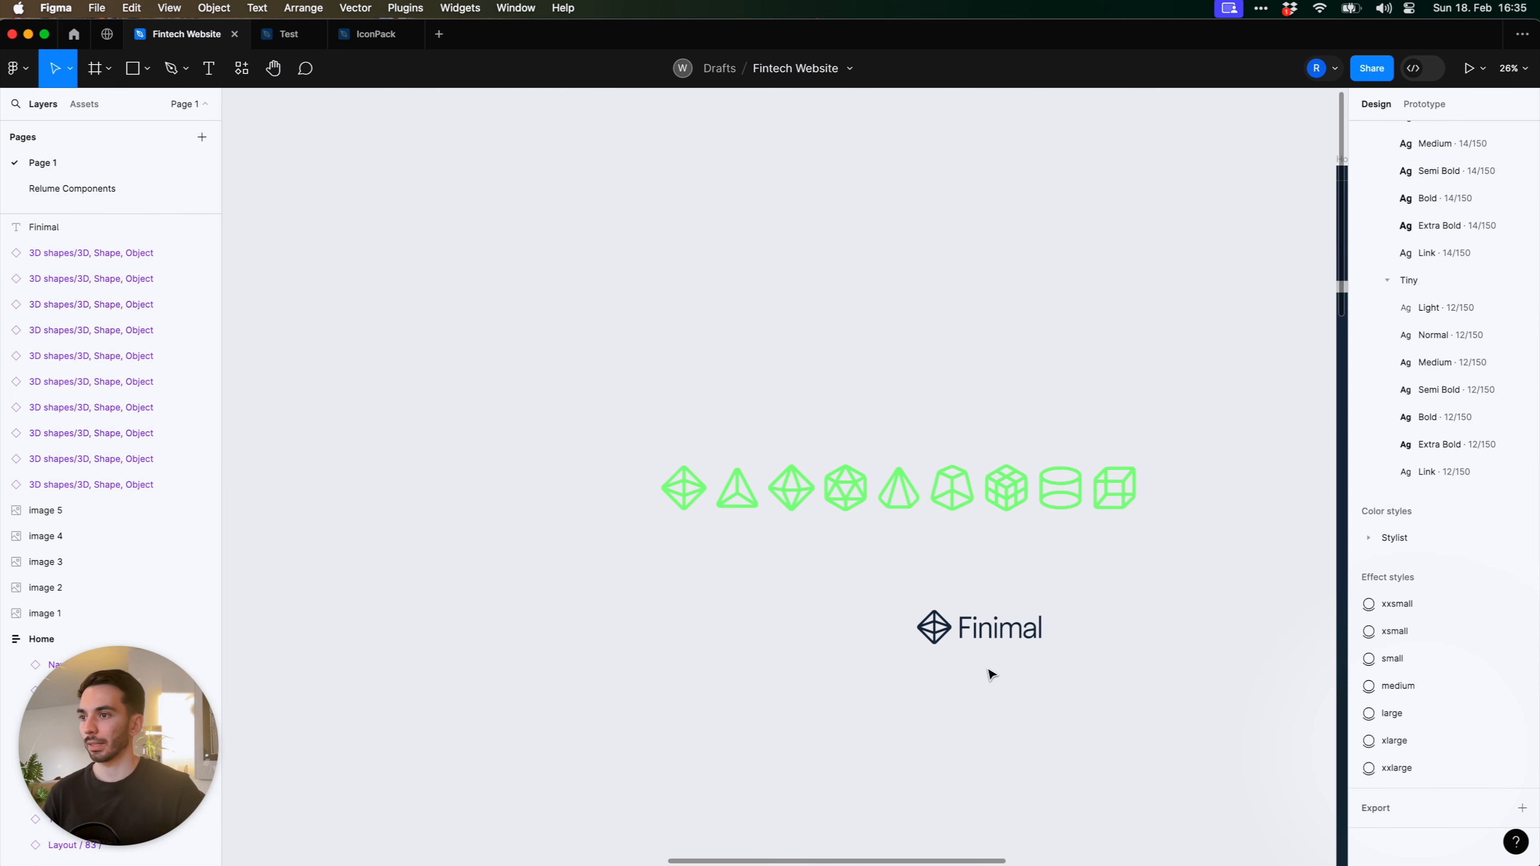
Group the octahedron icon and the Finimal wordmark into one logo
left_click_drag(872, 671, 1031, 603)
key("super+g")
left_click(1104, 638)
left_click_drag(1107, 645, 918, 602)
scroll(915, 602, "up", 4)
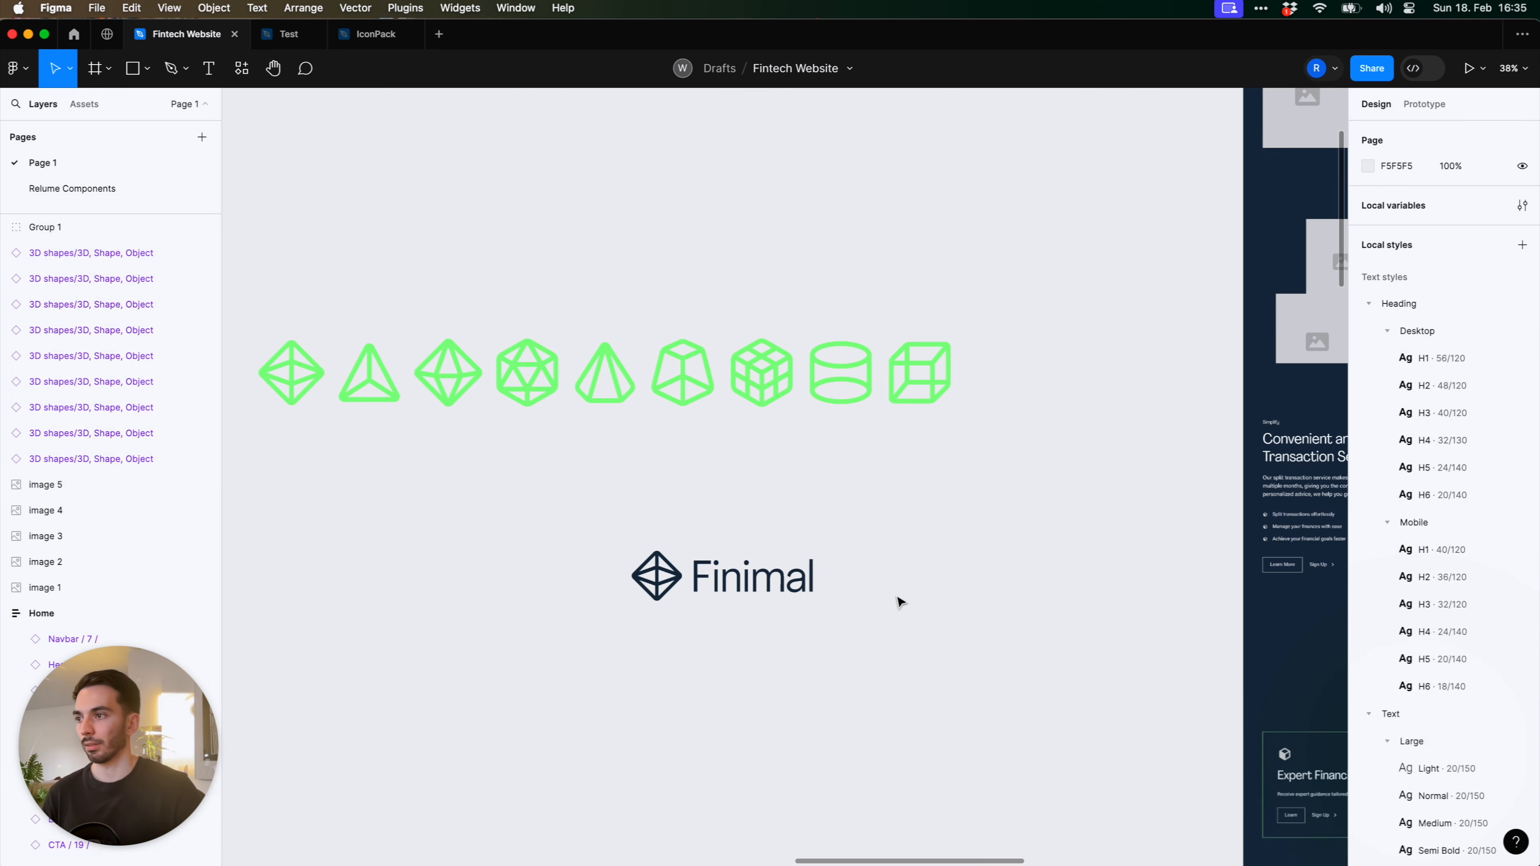
Copy the Finimal logo group and paste it in place of the Logo placeholder in the Home page's navbar
left_click(770, 582)
left_click_drag(952, 553, 701, 683)
left_click_drag(899, 429, 774, 670)
scroll(914, 290, "up", 6)
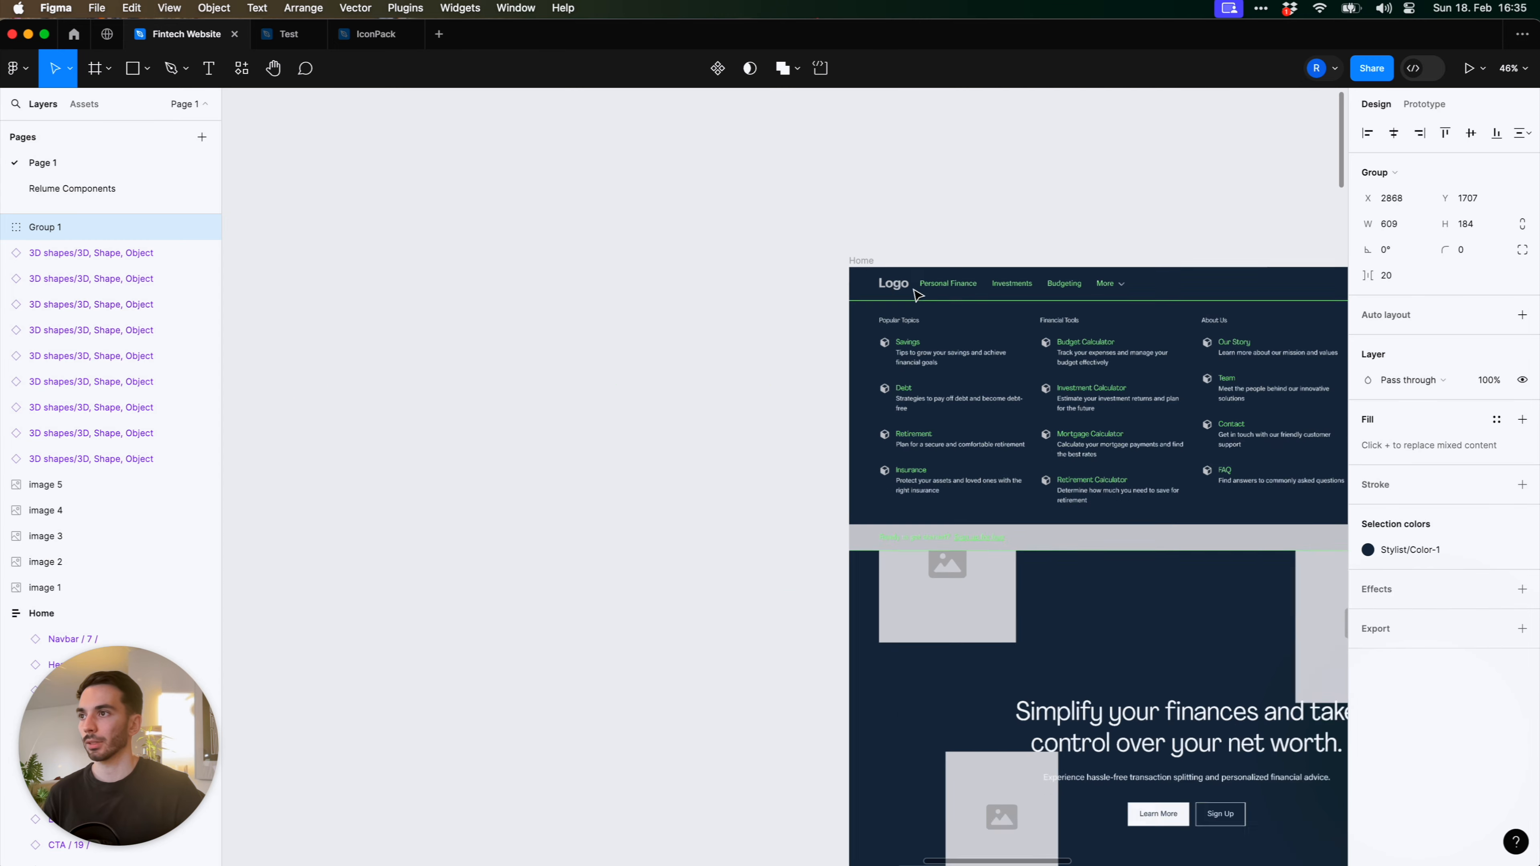
left_click(888, 285)
double_click(887, 286)
left_click(888, 288)
key("super+shift+r")
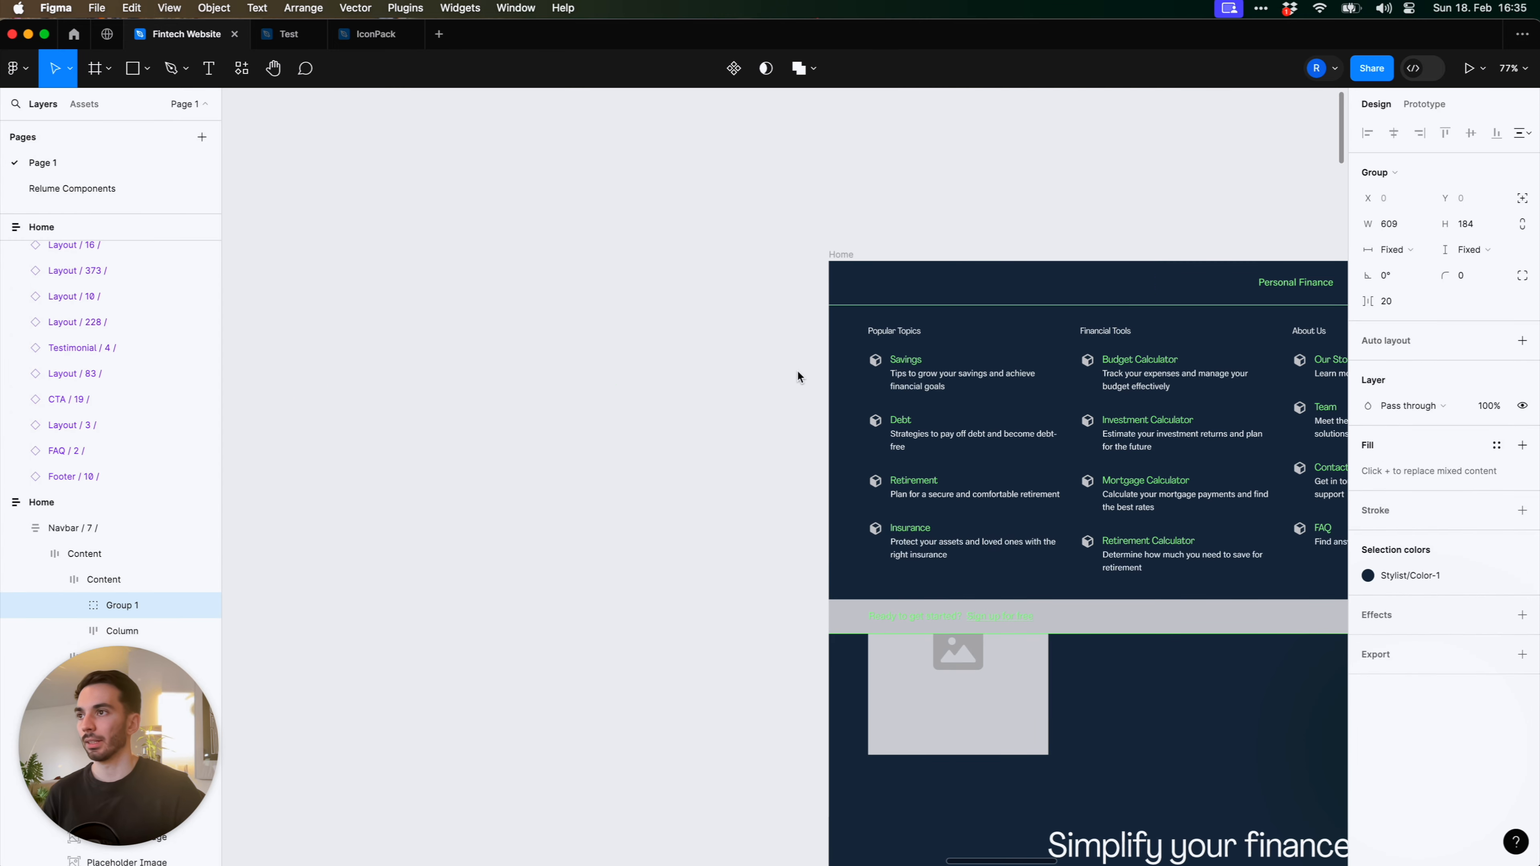
Change the navbar logo's color to the white Stylist/Color-5 style
scroll(1201, 271, "down", 3)
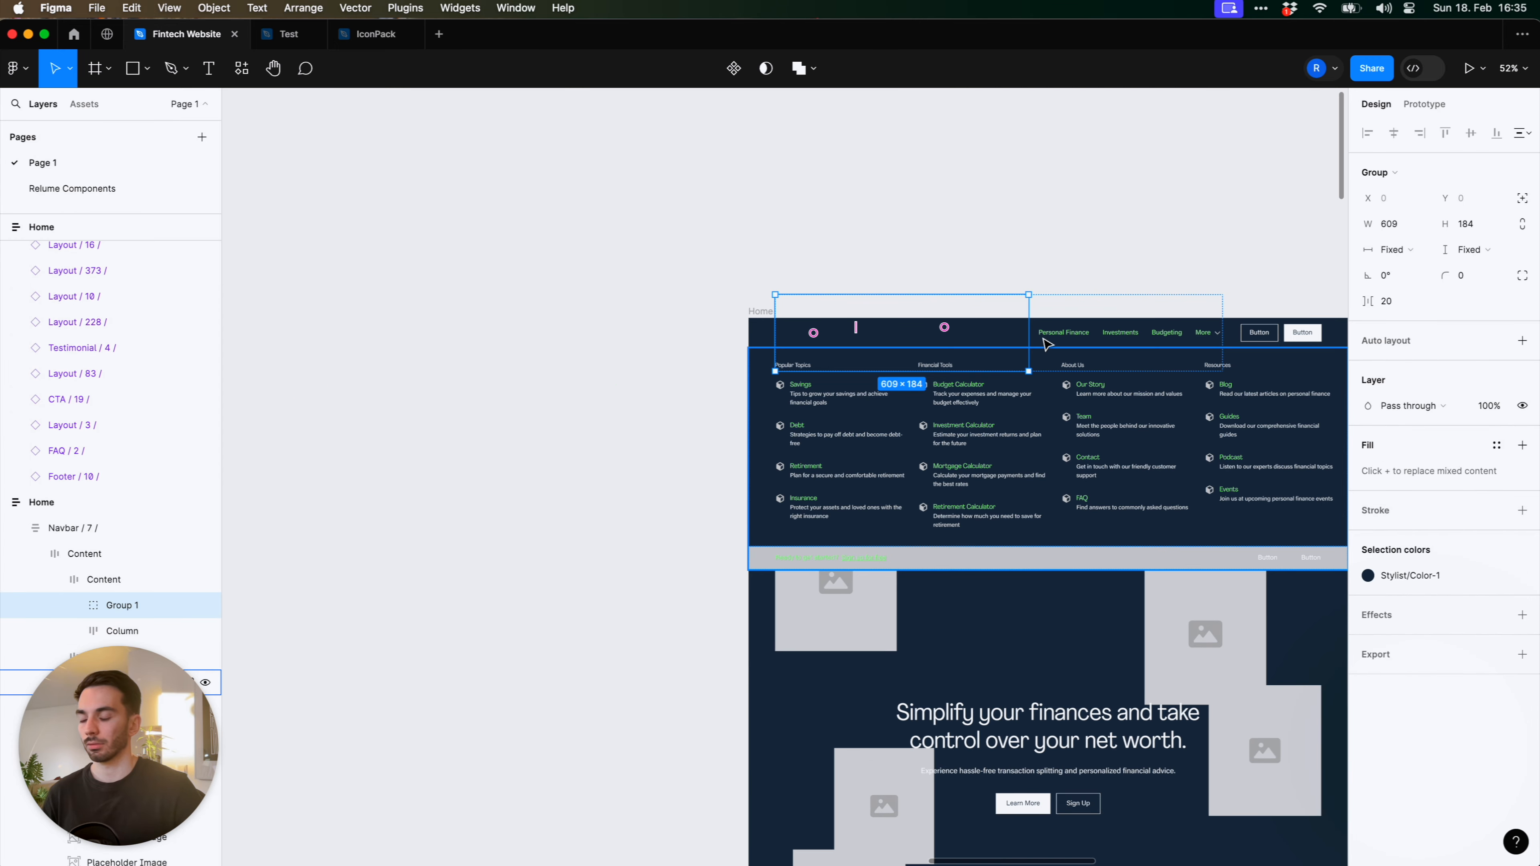
left_click(1404, 574)
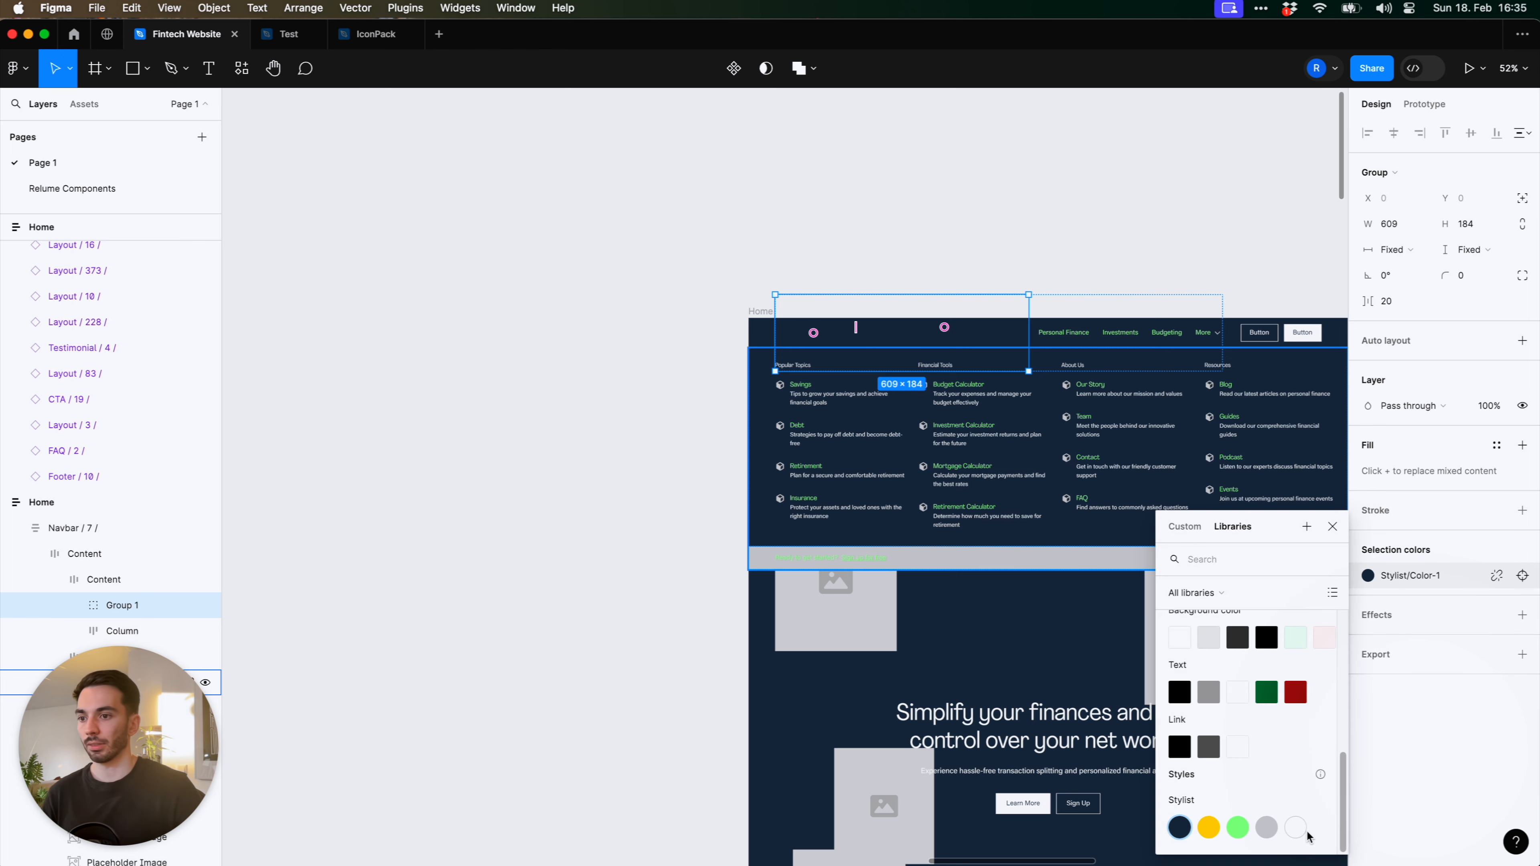
left_click(1294, 829)
scroll(965, 331, "up", 5)
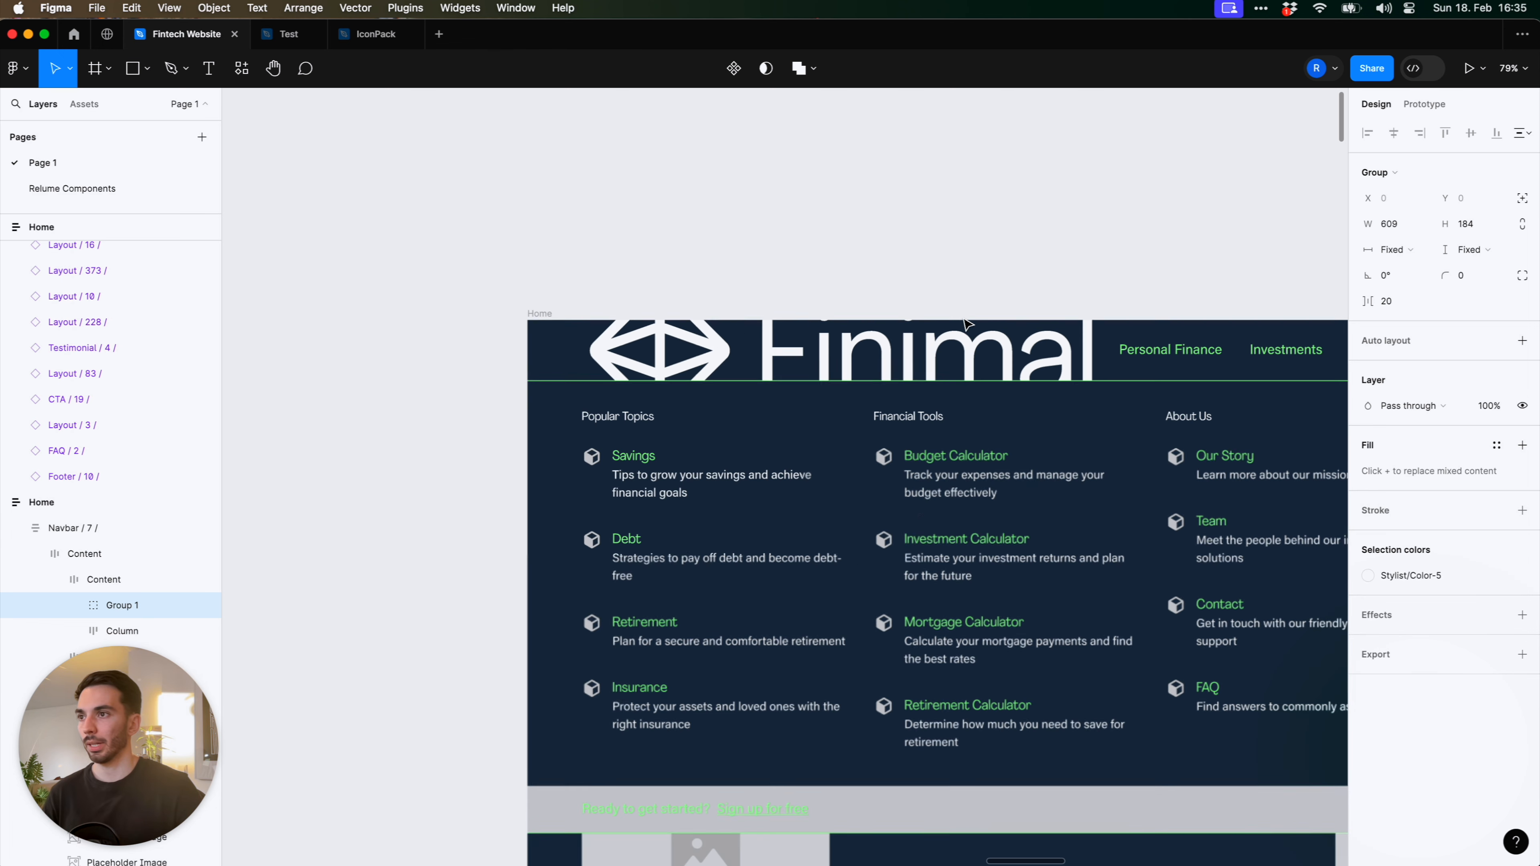
Scale the Finimal logo proportionally down so that it fits inside the navbar before the navigation links
key("k")
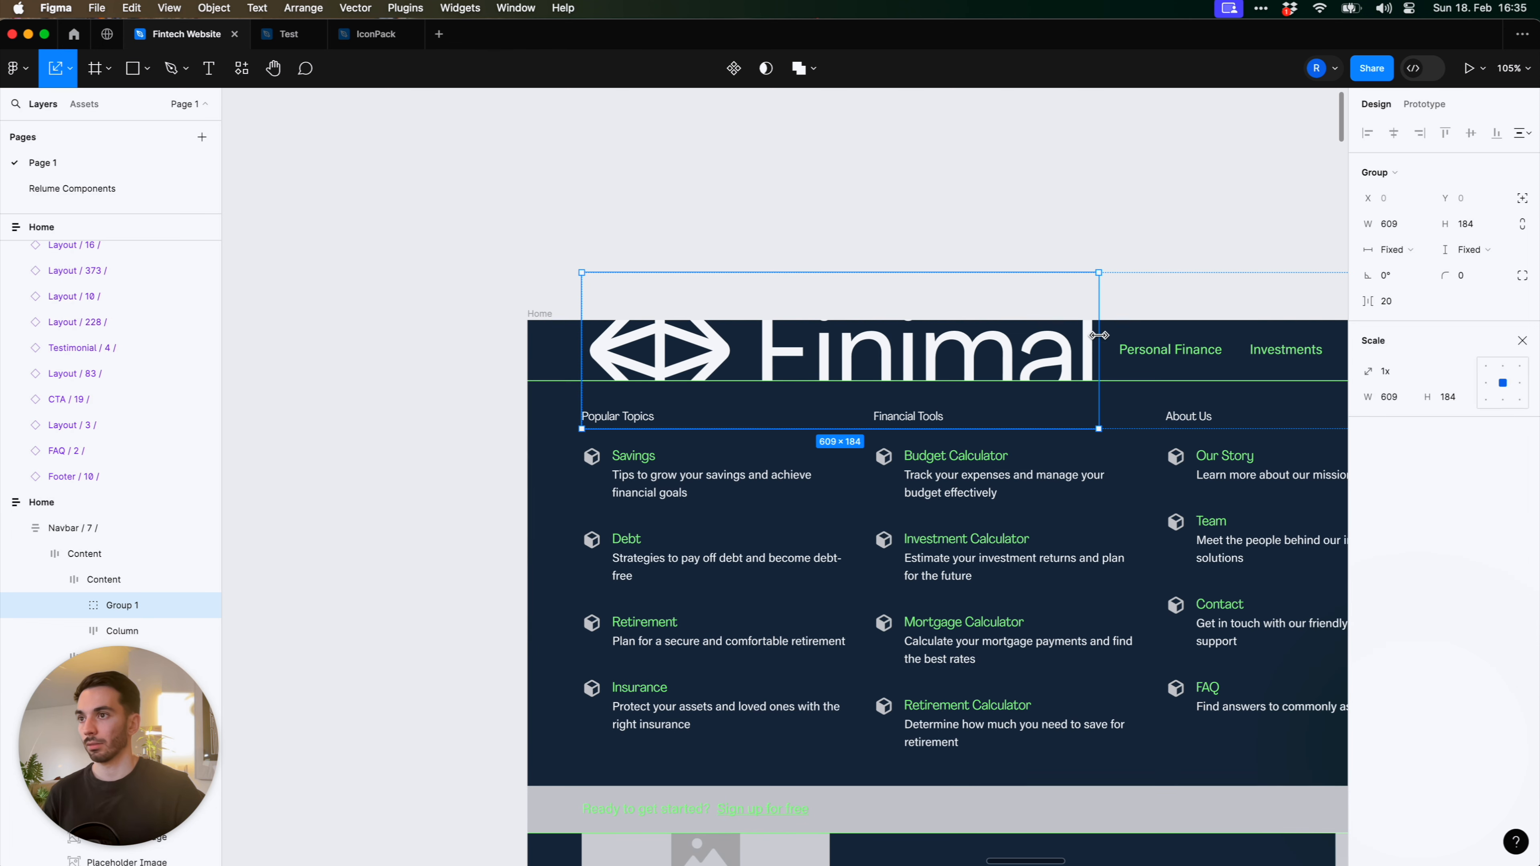
left_click_drag(1101, 345, 688, 347)
left_click(786, 294)
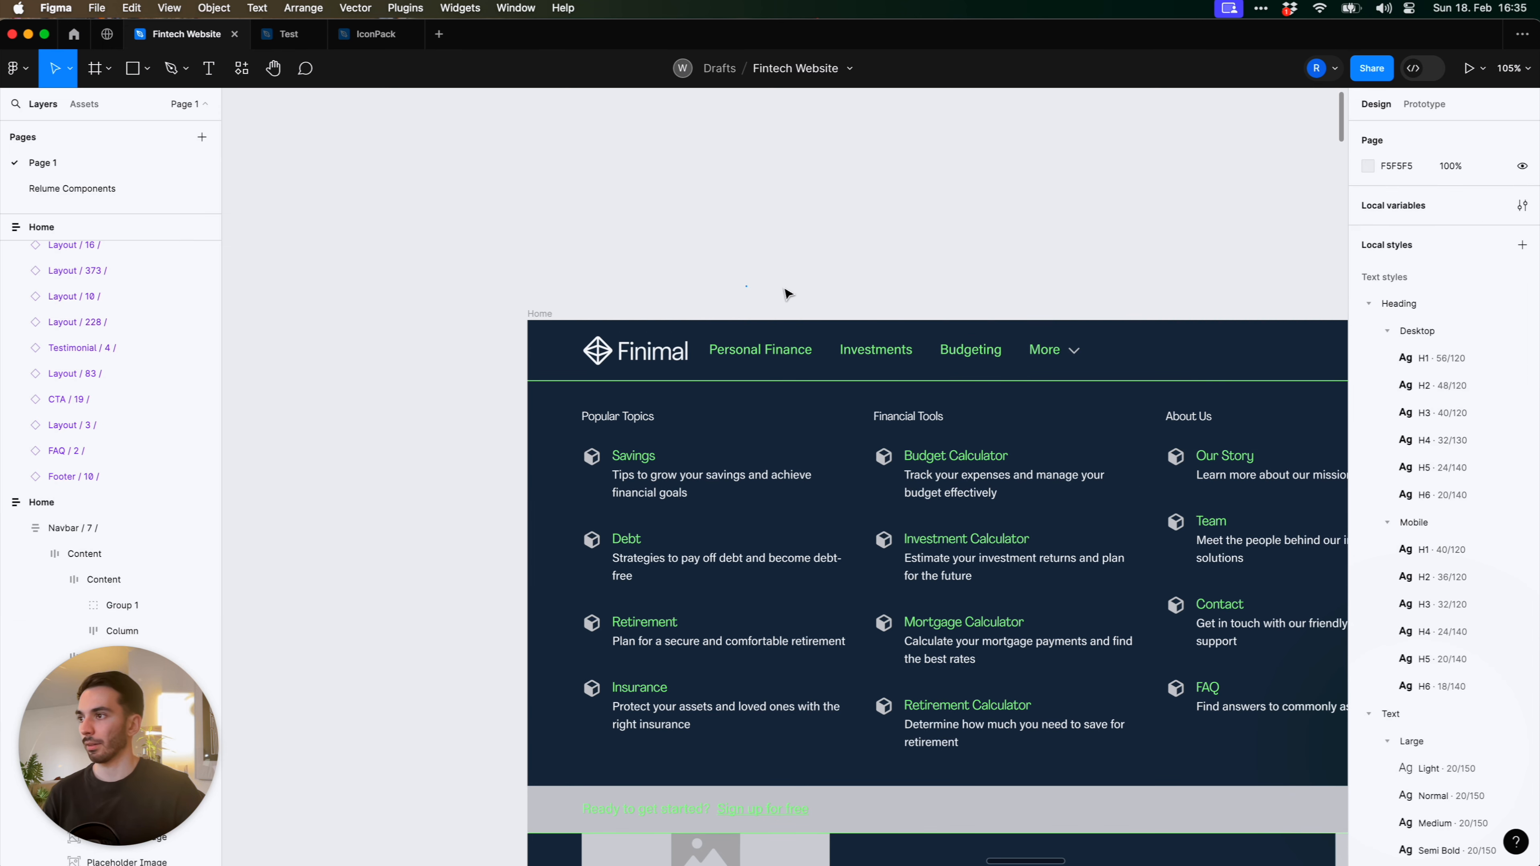
Review the Home page's styled sections from the navbar and hero down to the footer
scroll(787, 294, "down", 5)
left_click_drag(765, 285, 566, 537)
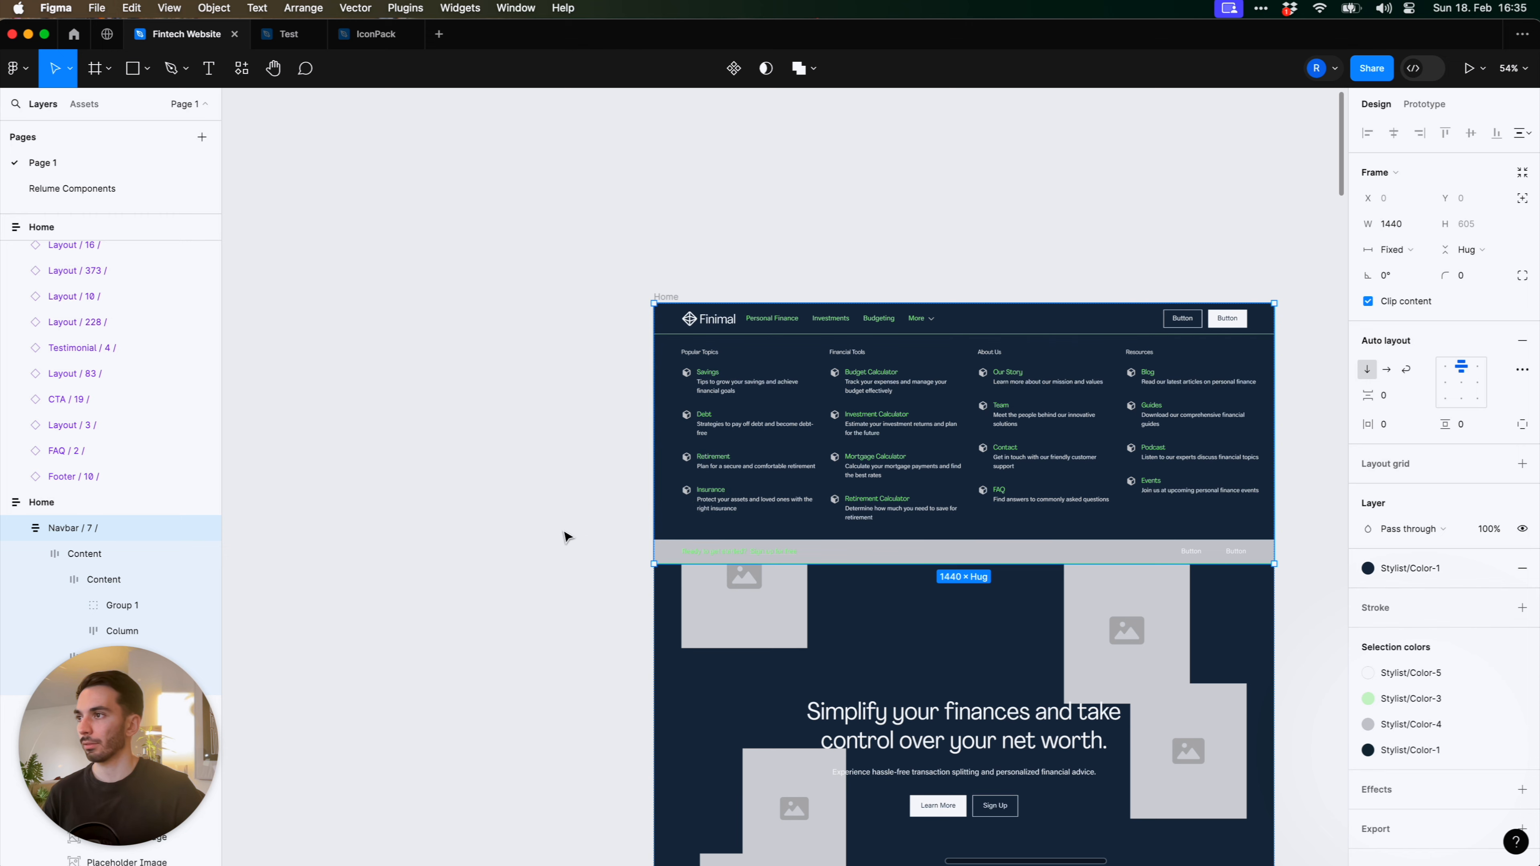
left_click(564, 597)
left_click_drag(564, 599, 577, 344)
scroll(607, 411, "down", 3)
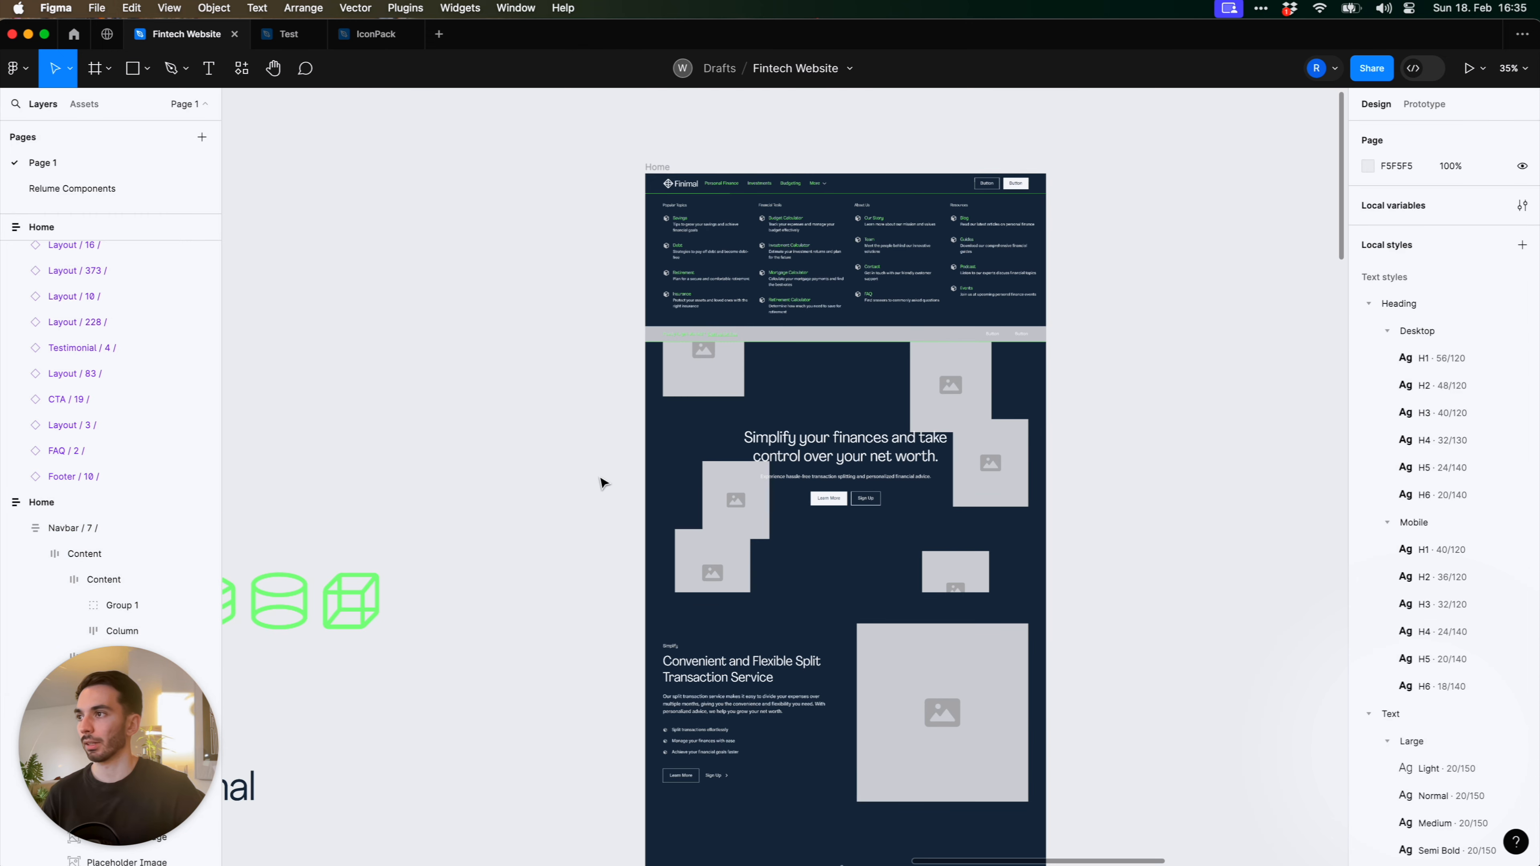
left_click_drag(602, 483, 622, 310)
scroll(732, 368, "down", 3)
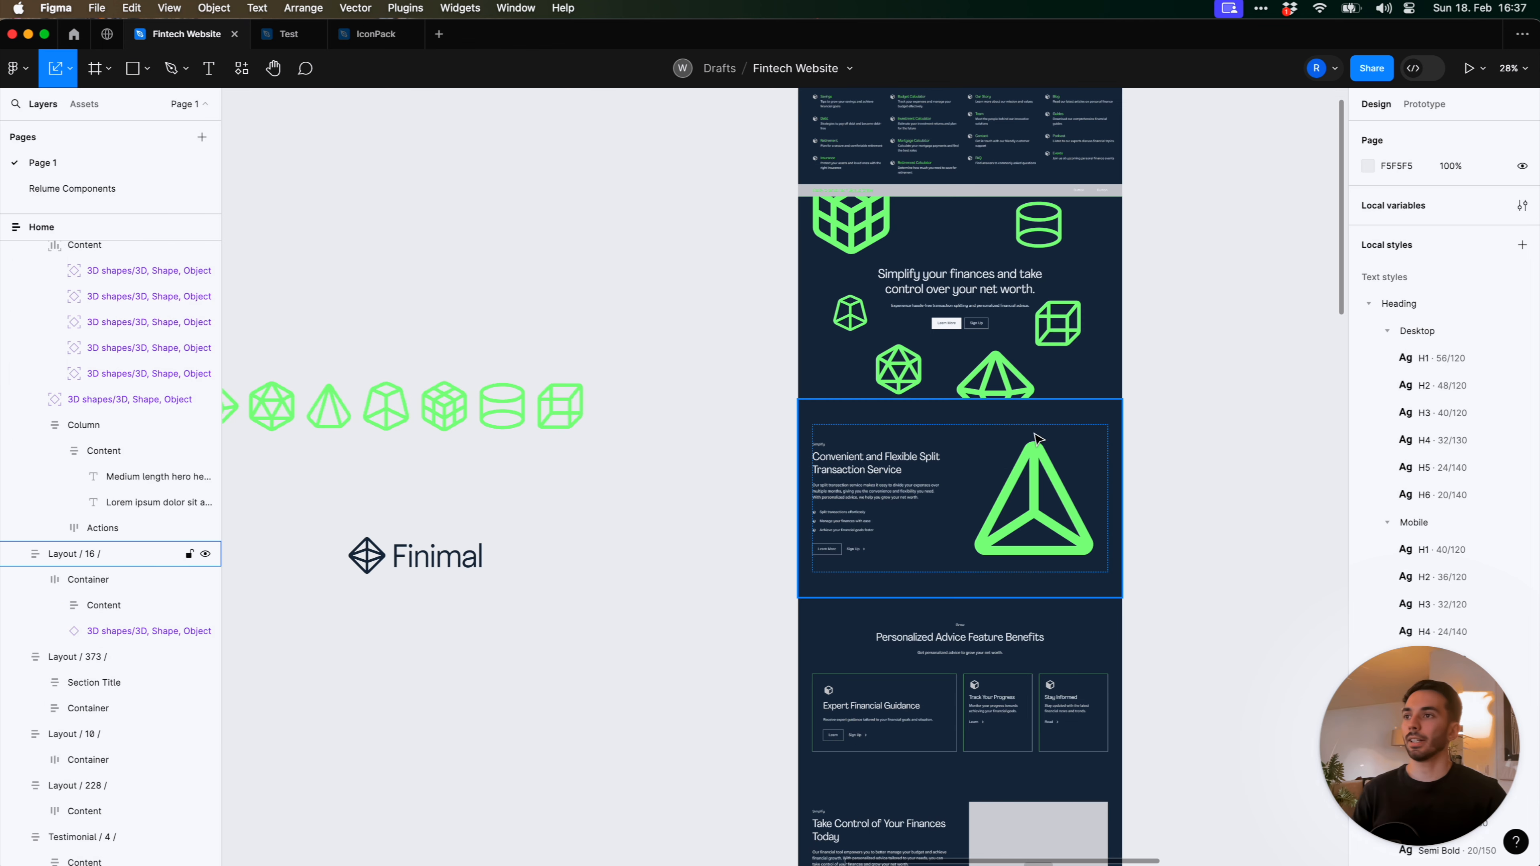
scroll(1156, 578, "up", 5)
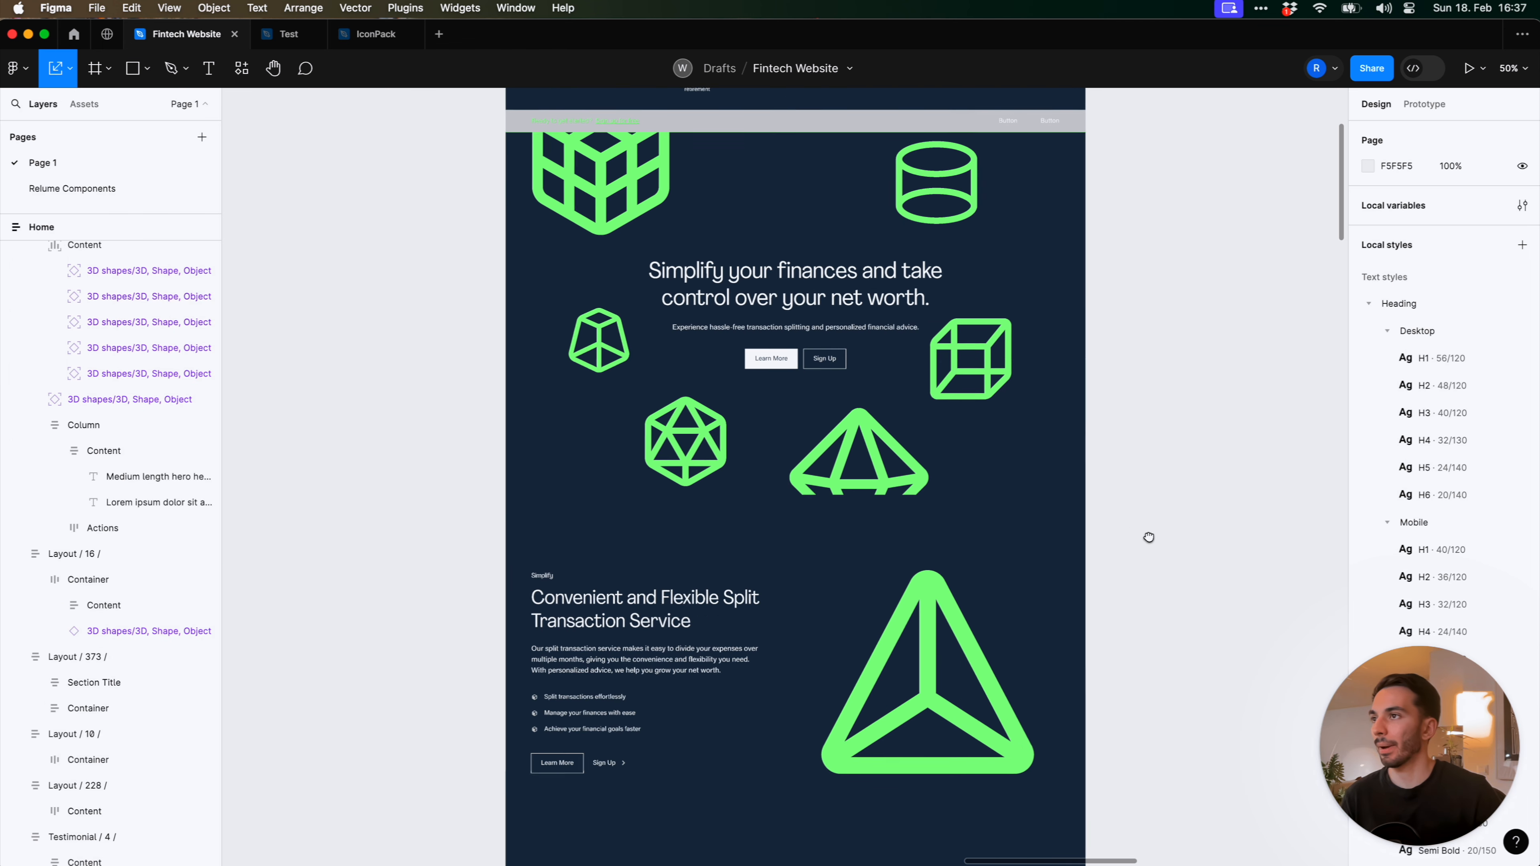
left_click_drag(1149, 538, 1152, 587)
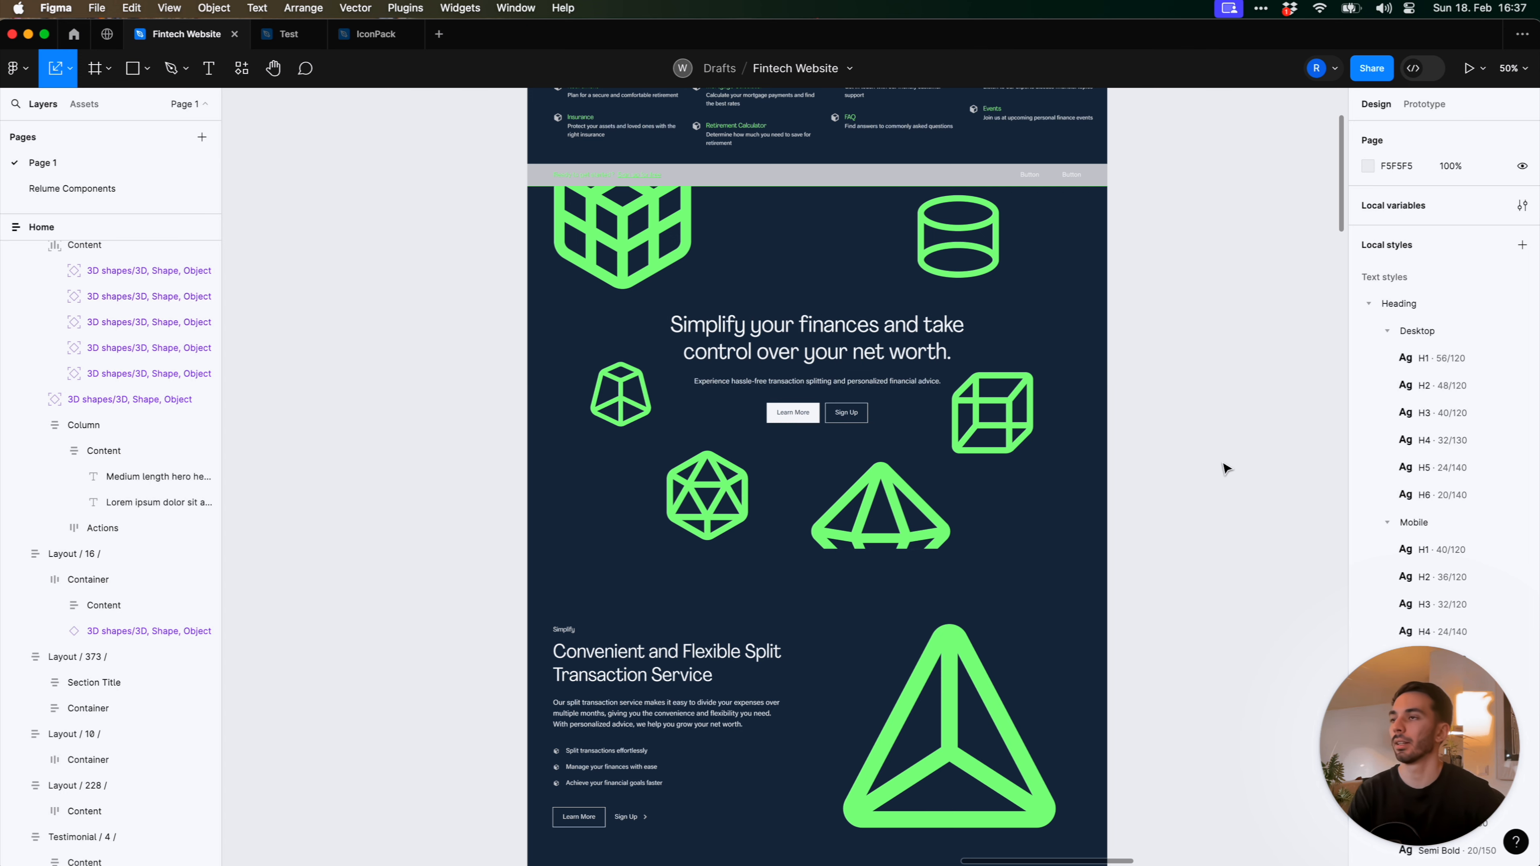
scroll(1207, 490, "down", 10)
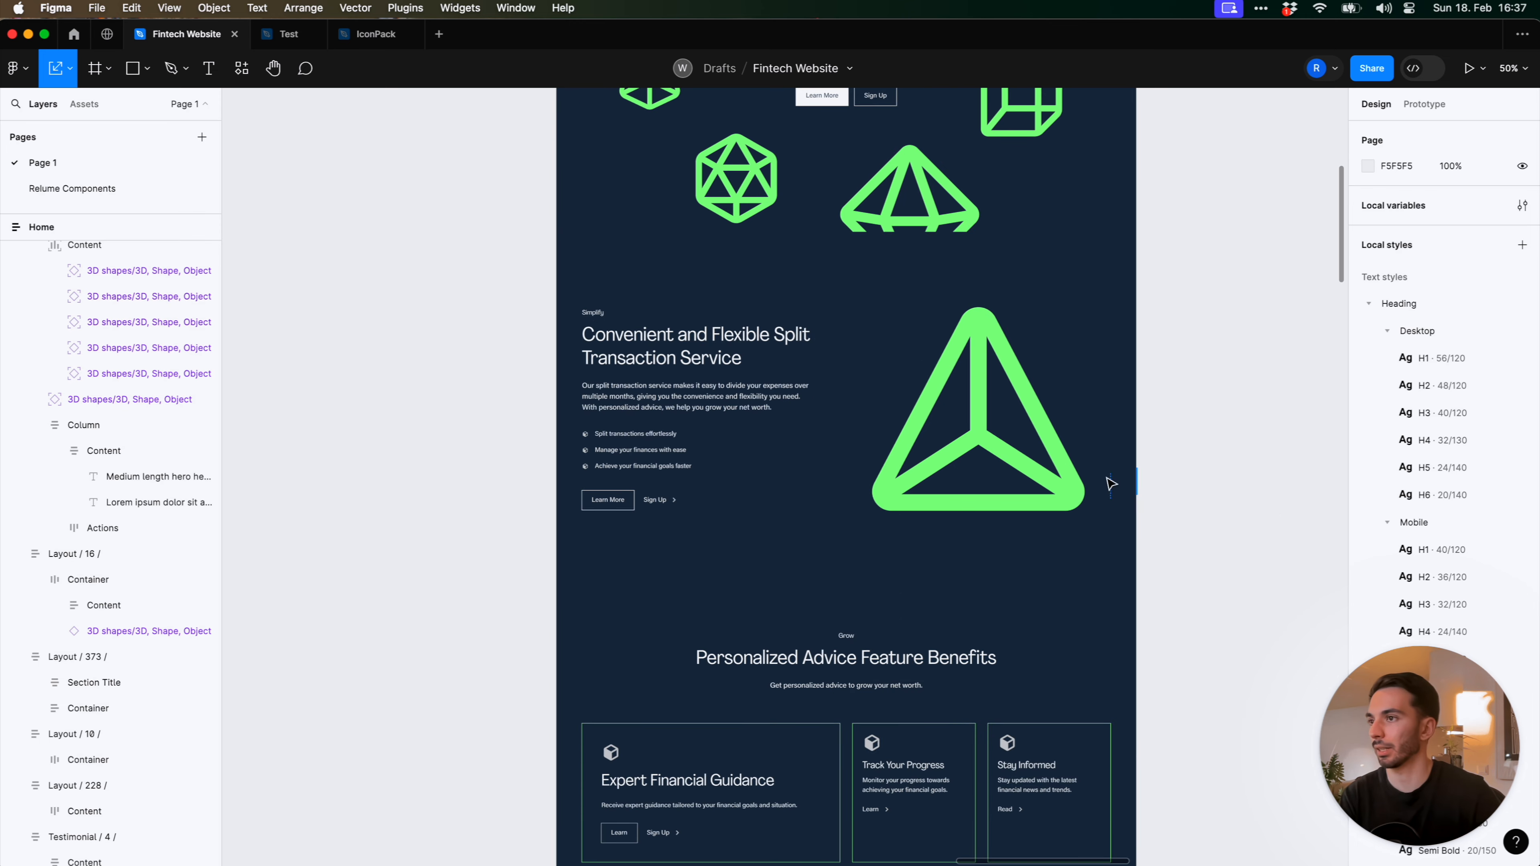
scroll(1156, 482, "down", 5)
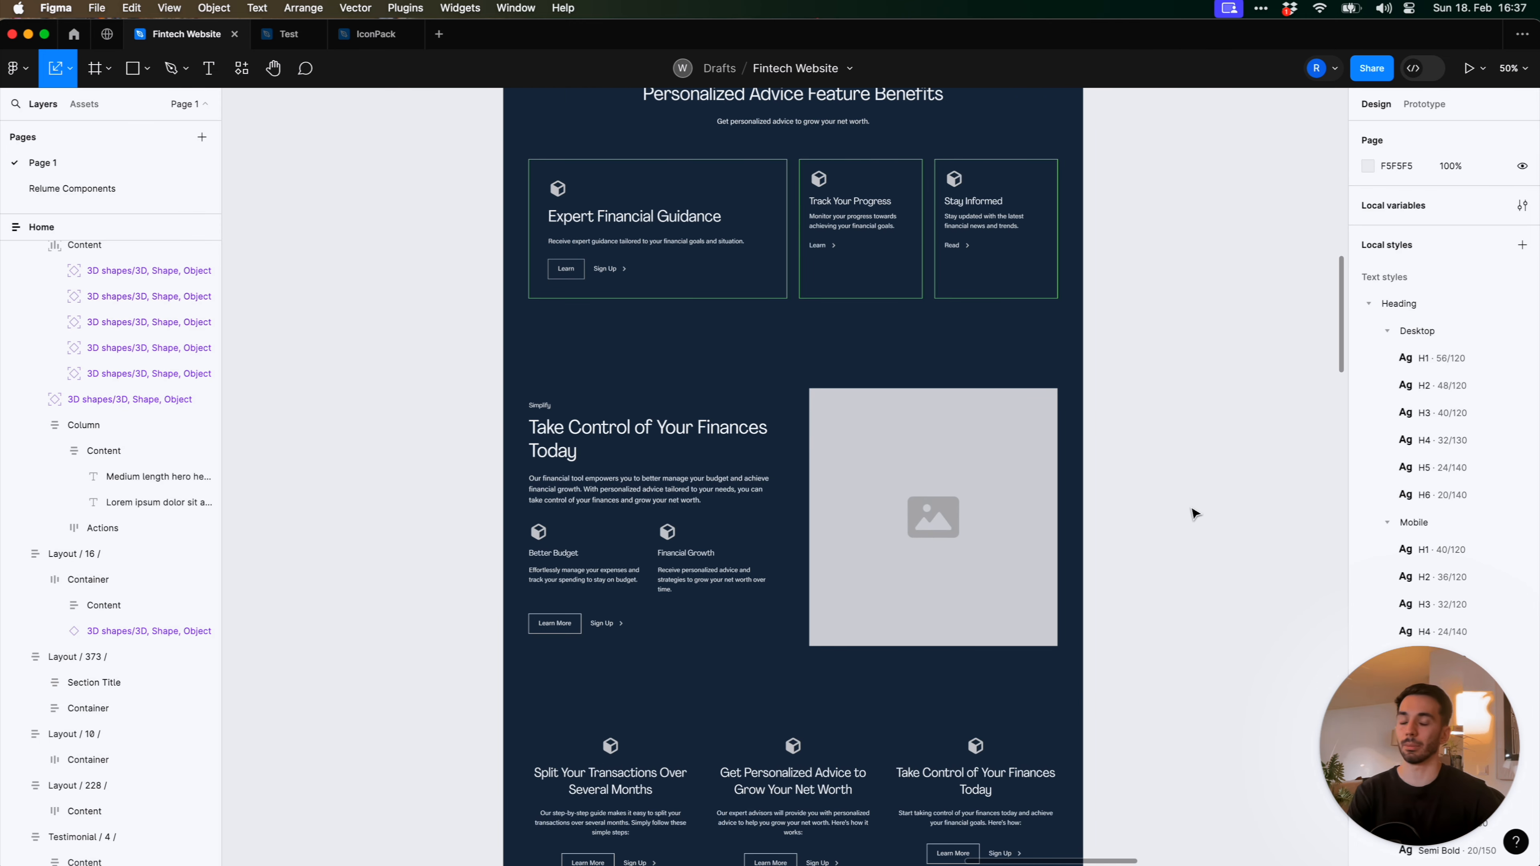
scroll(1237, 546, "down", 8)
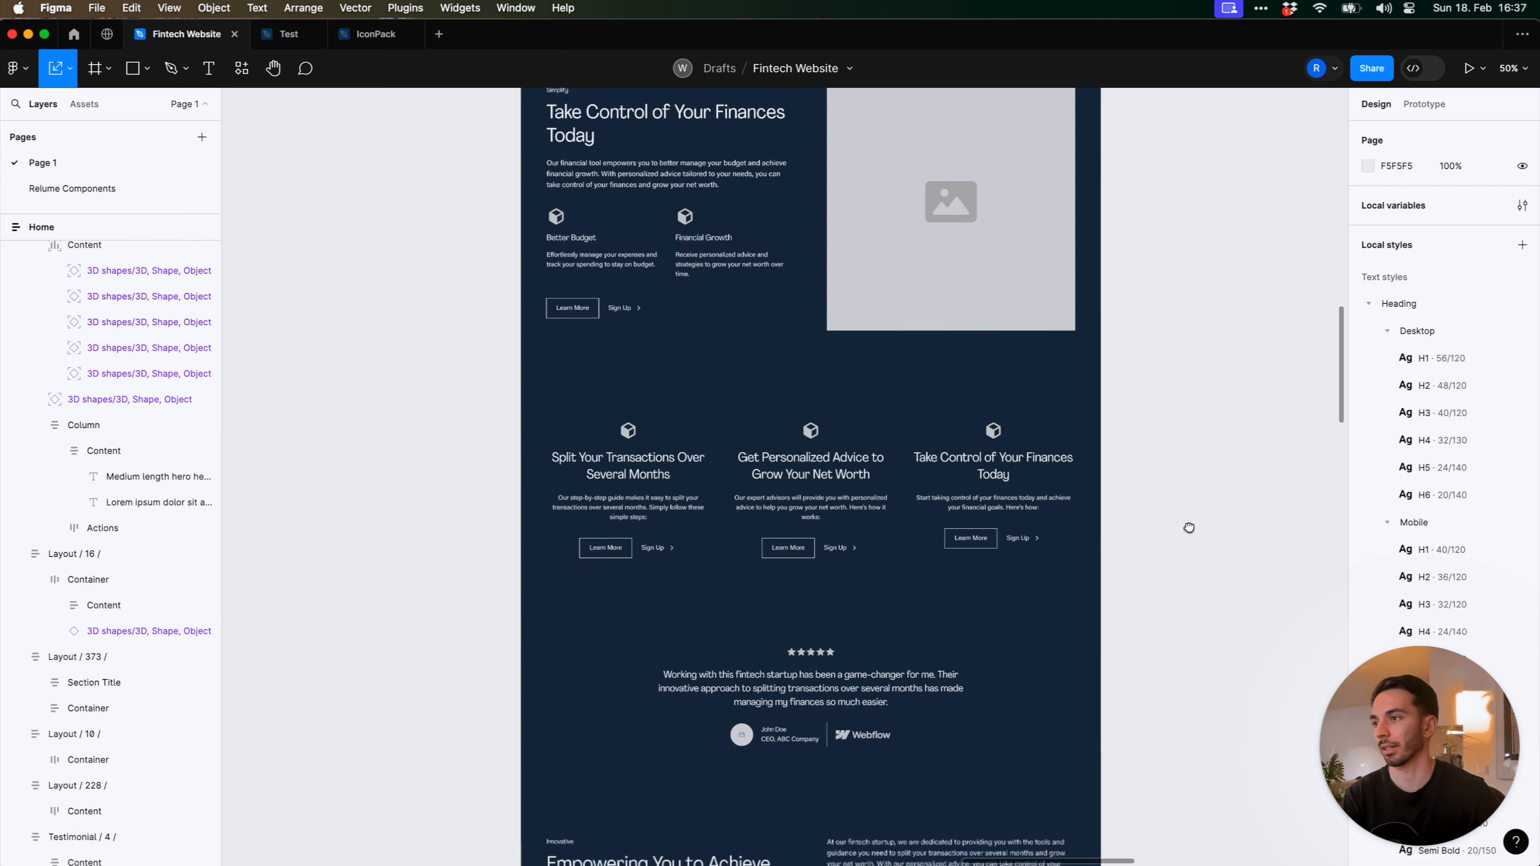
scroll(1183, 361, "down", 8)
scroll(1182, 376, "up", 10)
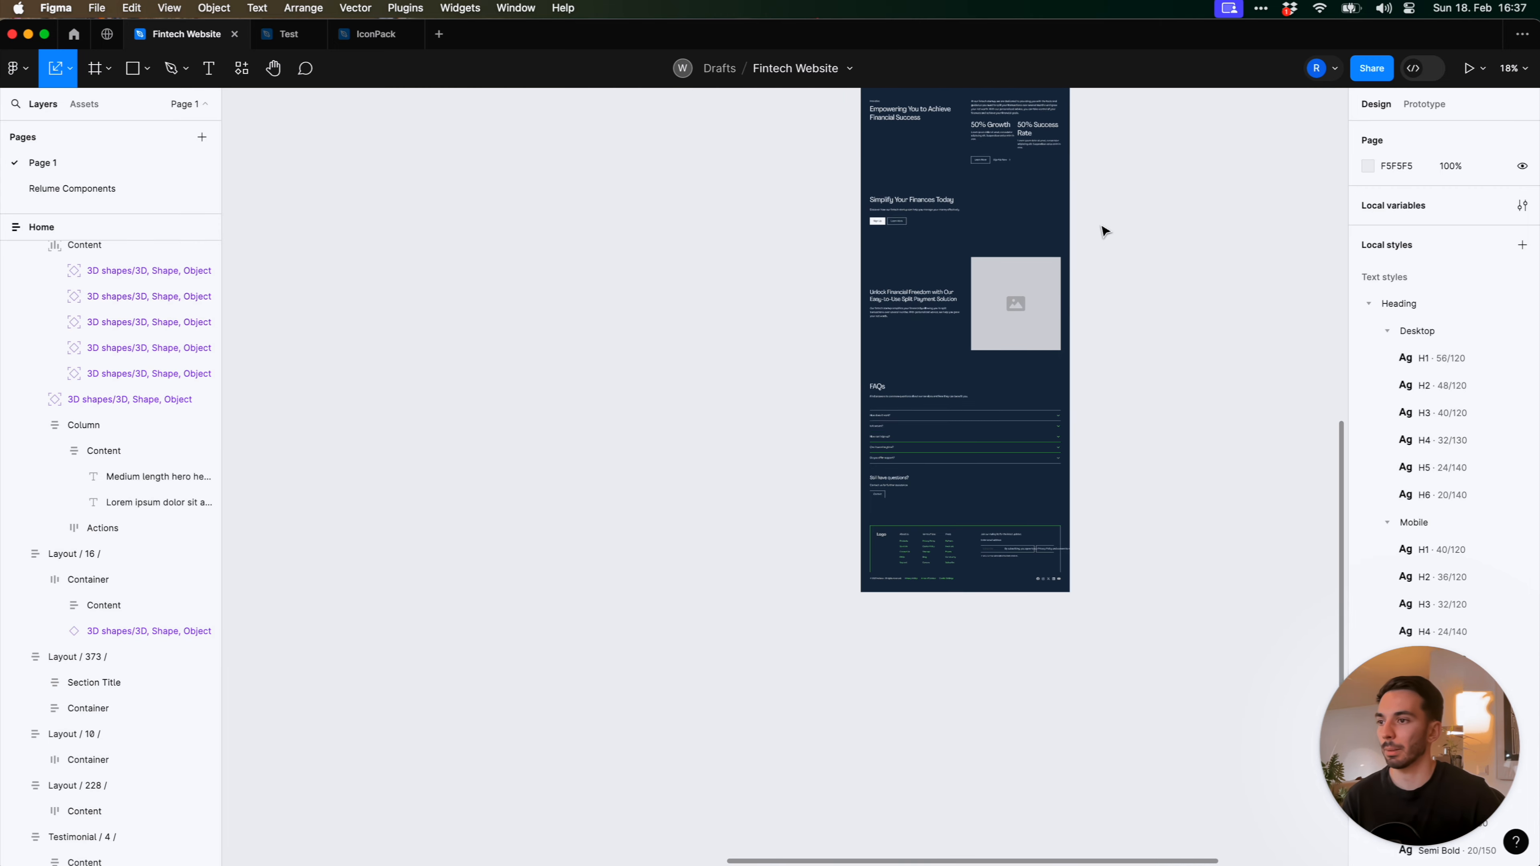
scroll(1084, 501, "up", 5)
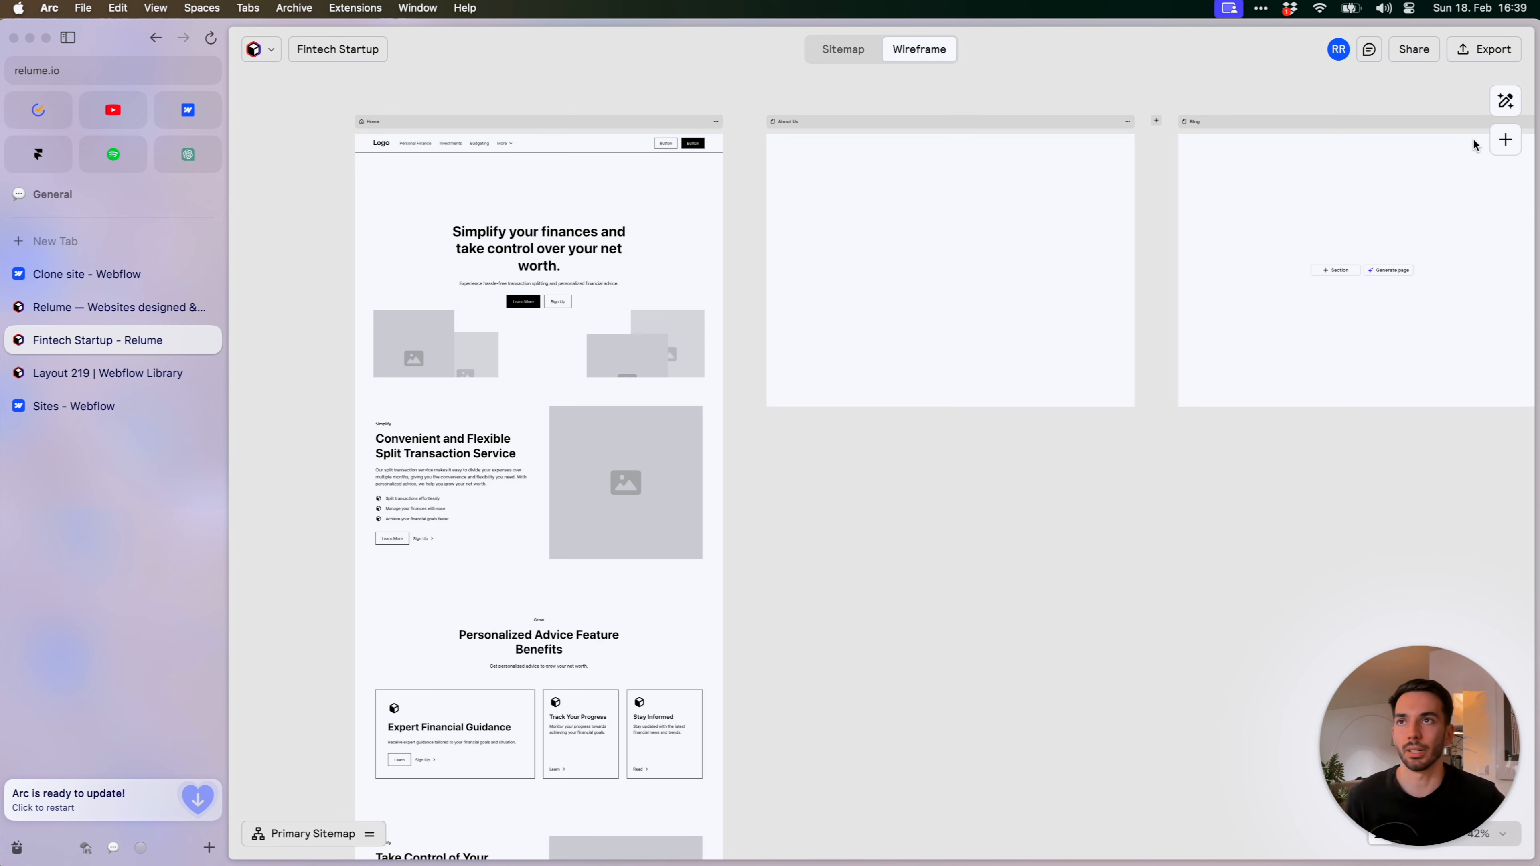
Switch to the Fintech Startup wireframe in Relume and open the Export to Webflow instructions
left_click(1484, 49)
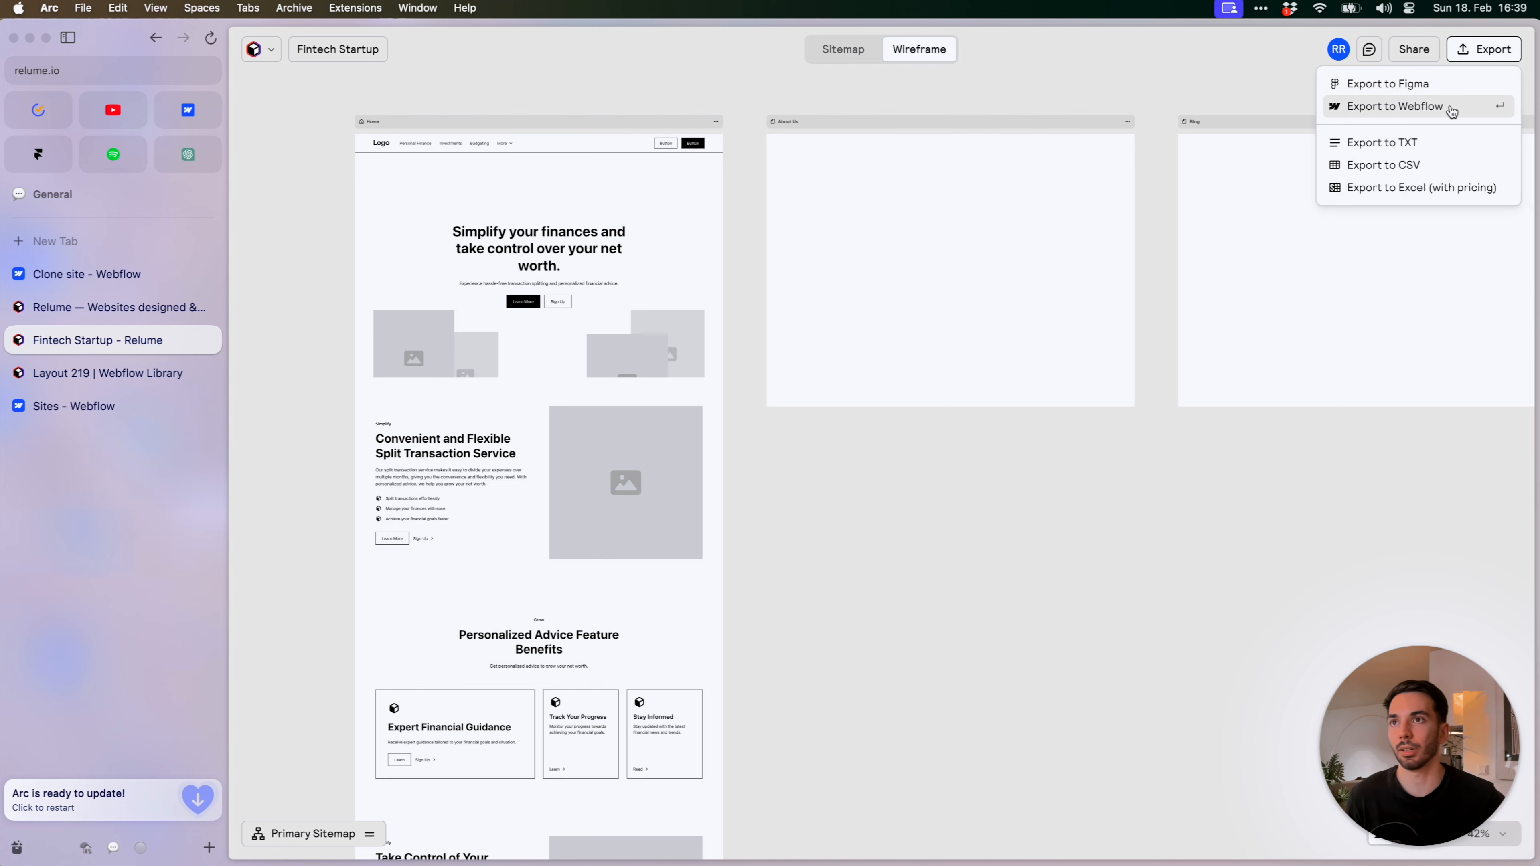
left_click(1395, 107)
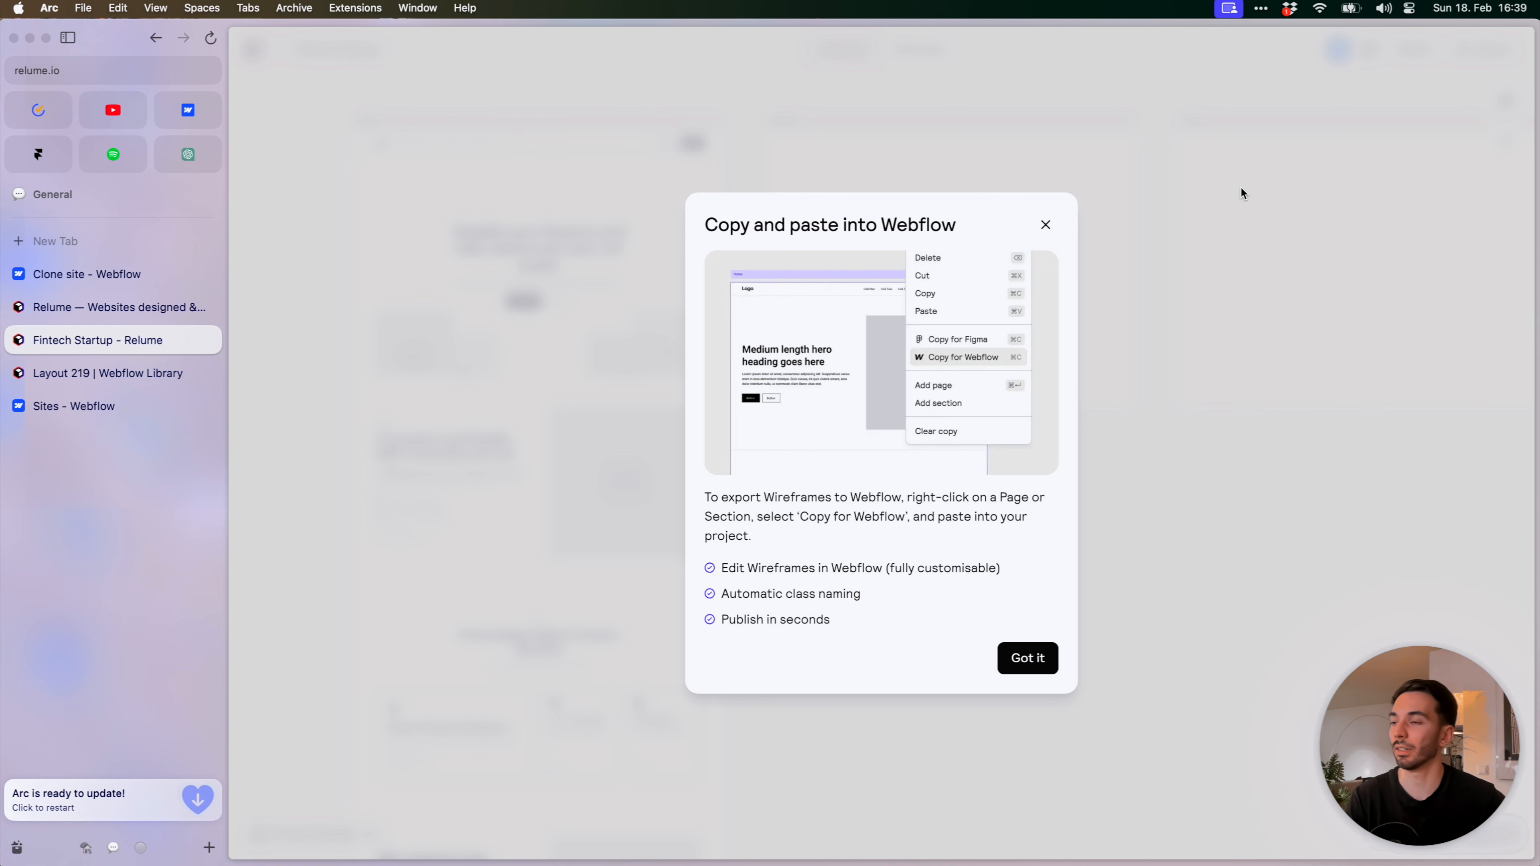
Dismiss the export instructions and copy the wireframe's Home page for Webflow
left_click(1046, 226)
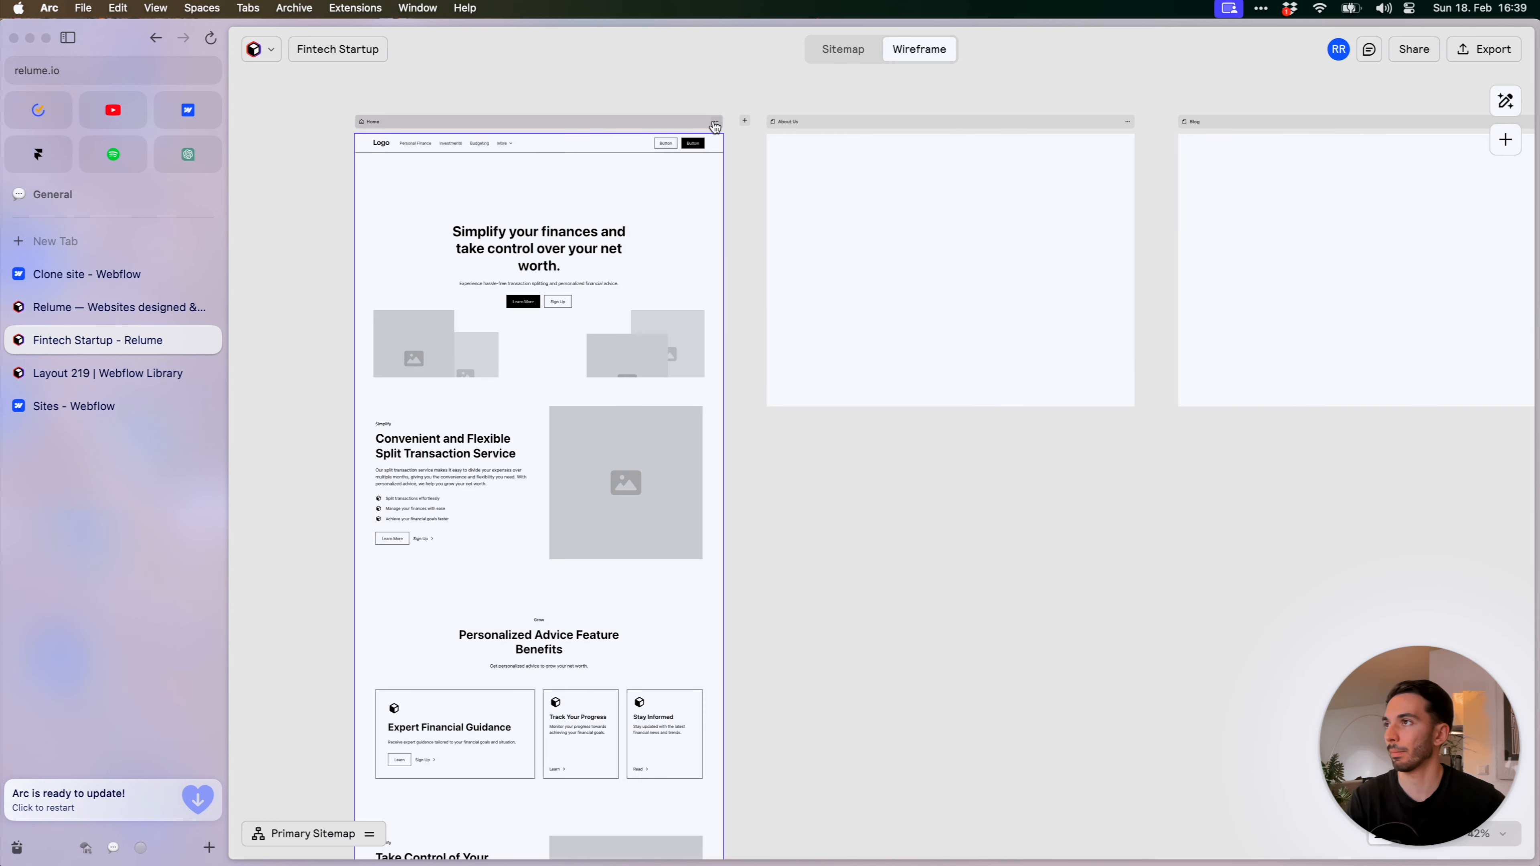
left_click_drag(721, 130, 847, 181)
left_click(844, 175)
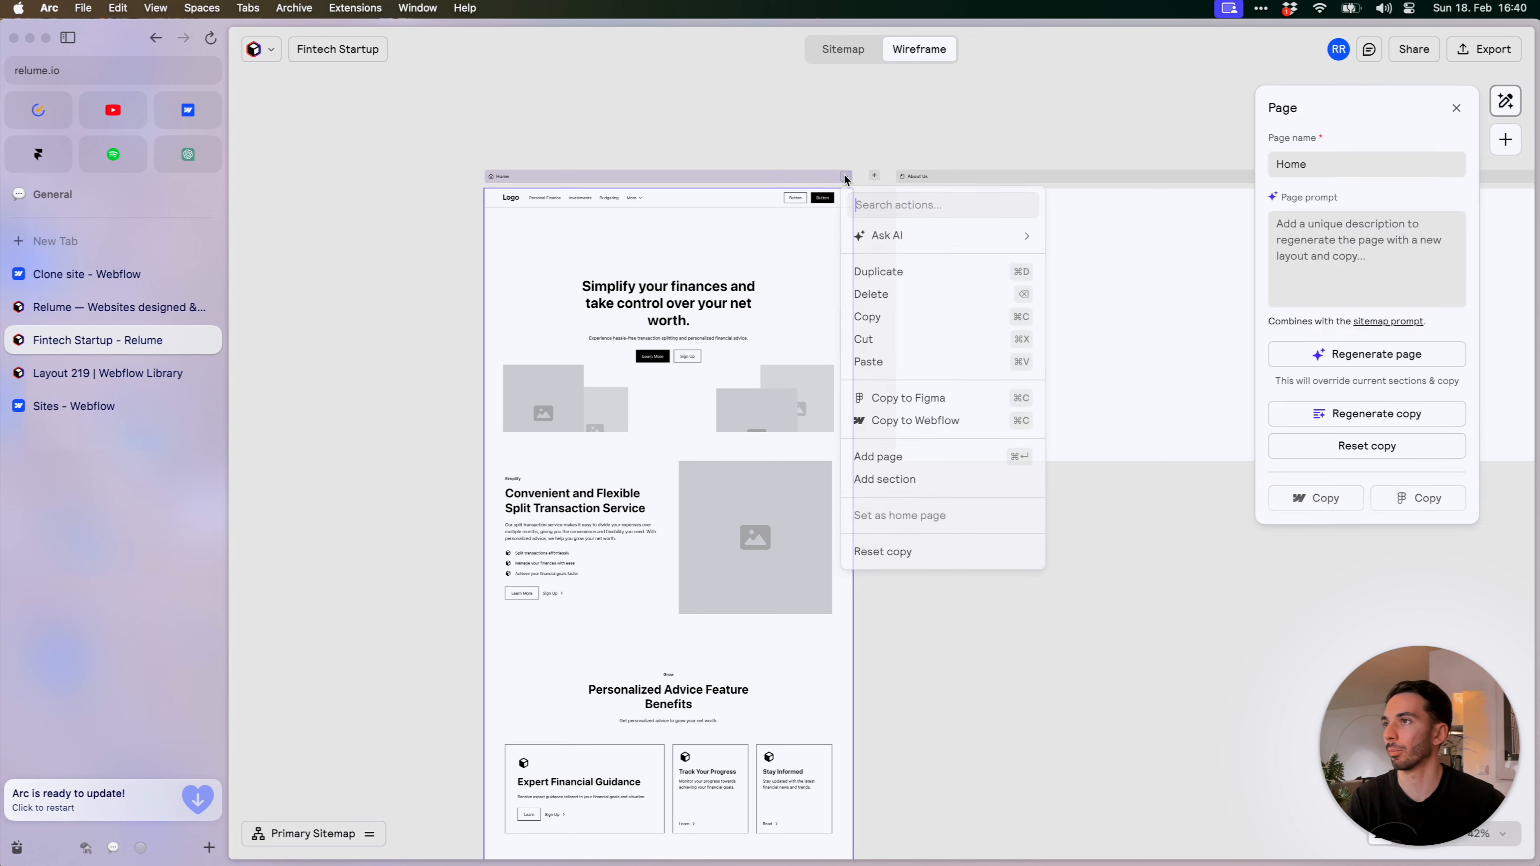
left_click(973, 422)
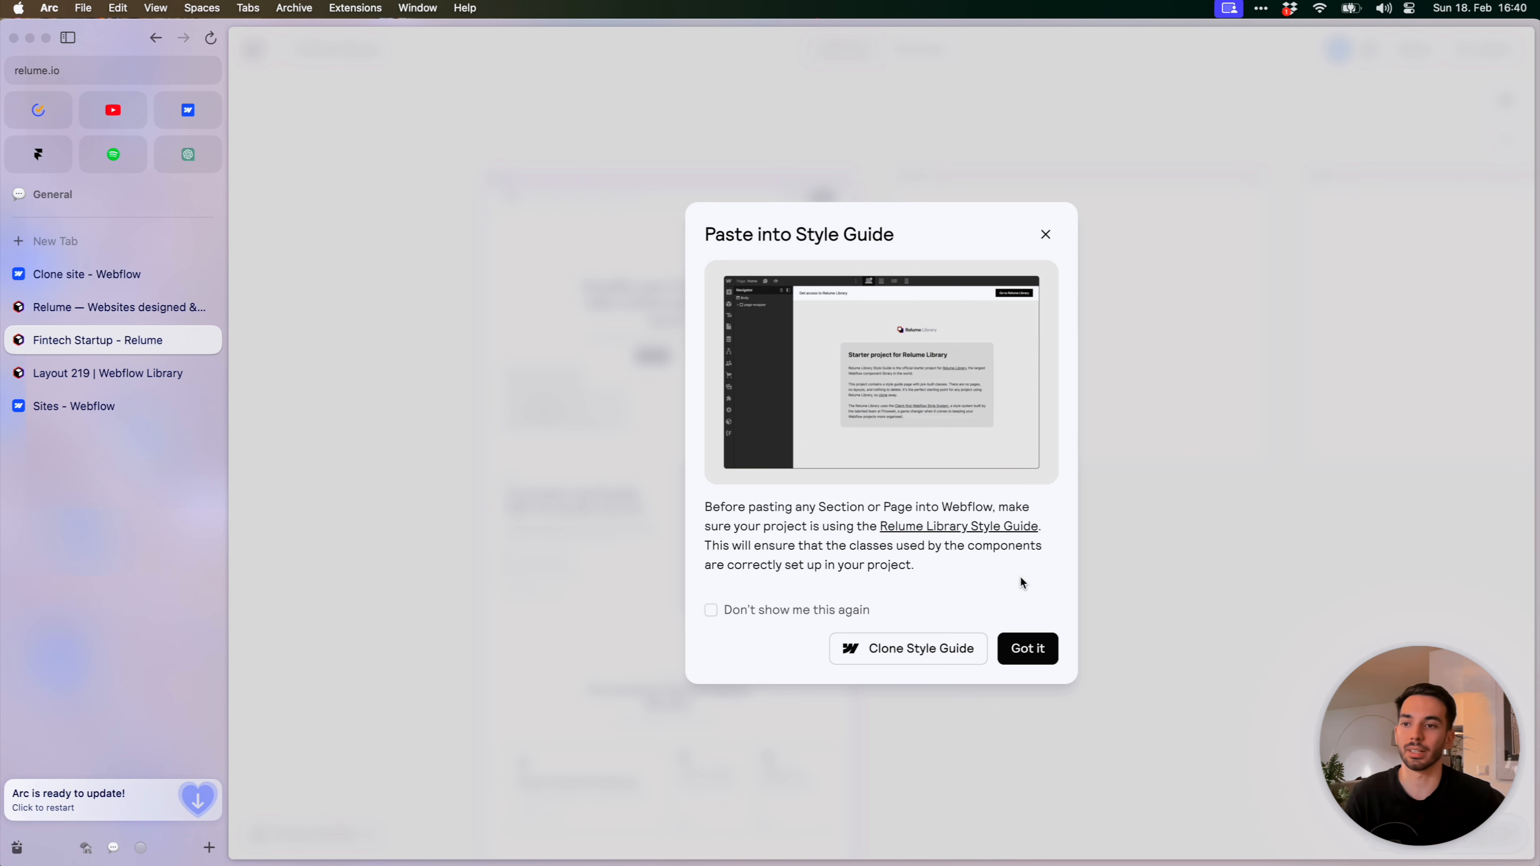
Clone the Relume Style Guide into a new Webflow site named Finimal Startup
left_click(903, 651)
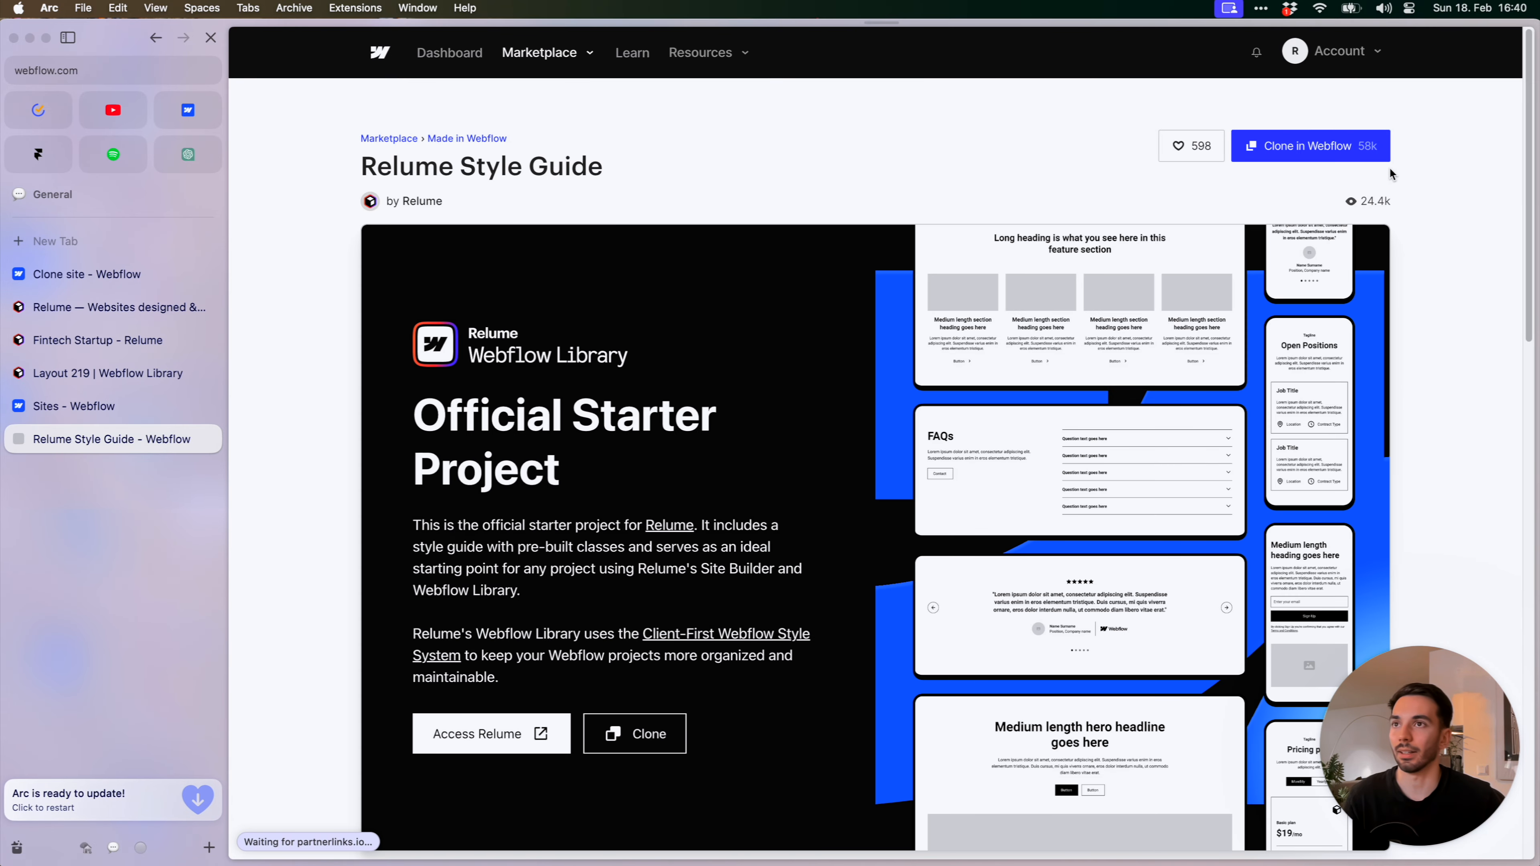
left_click(1385, 156)
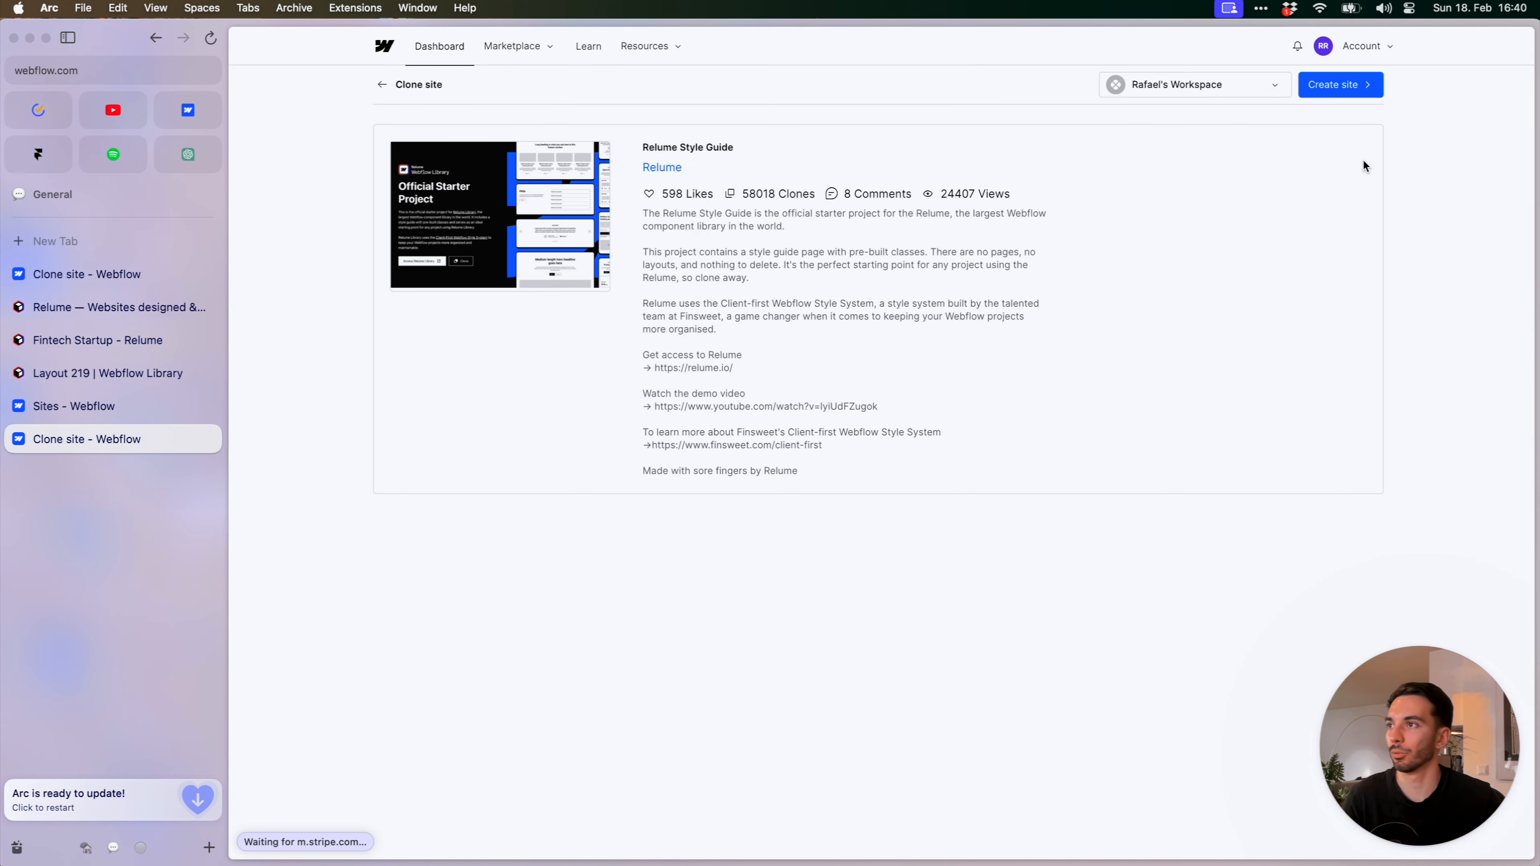
left_click(1363, 86)
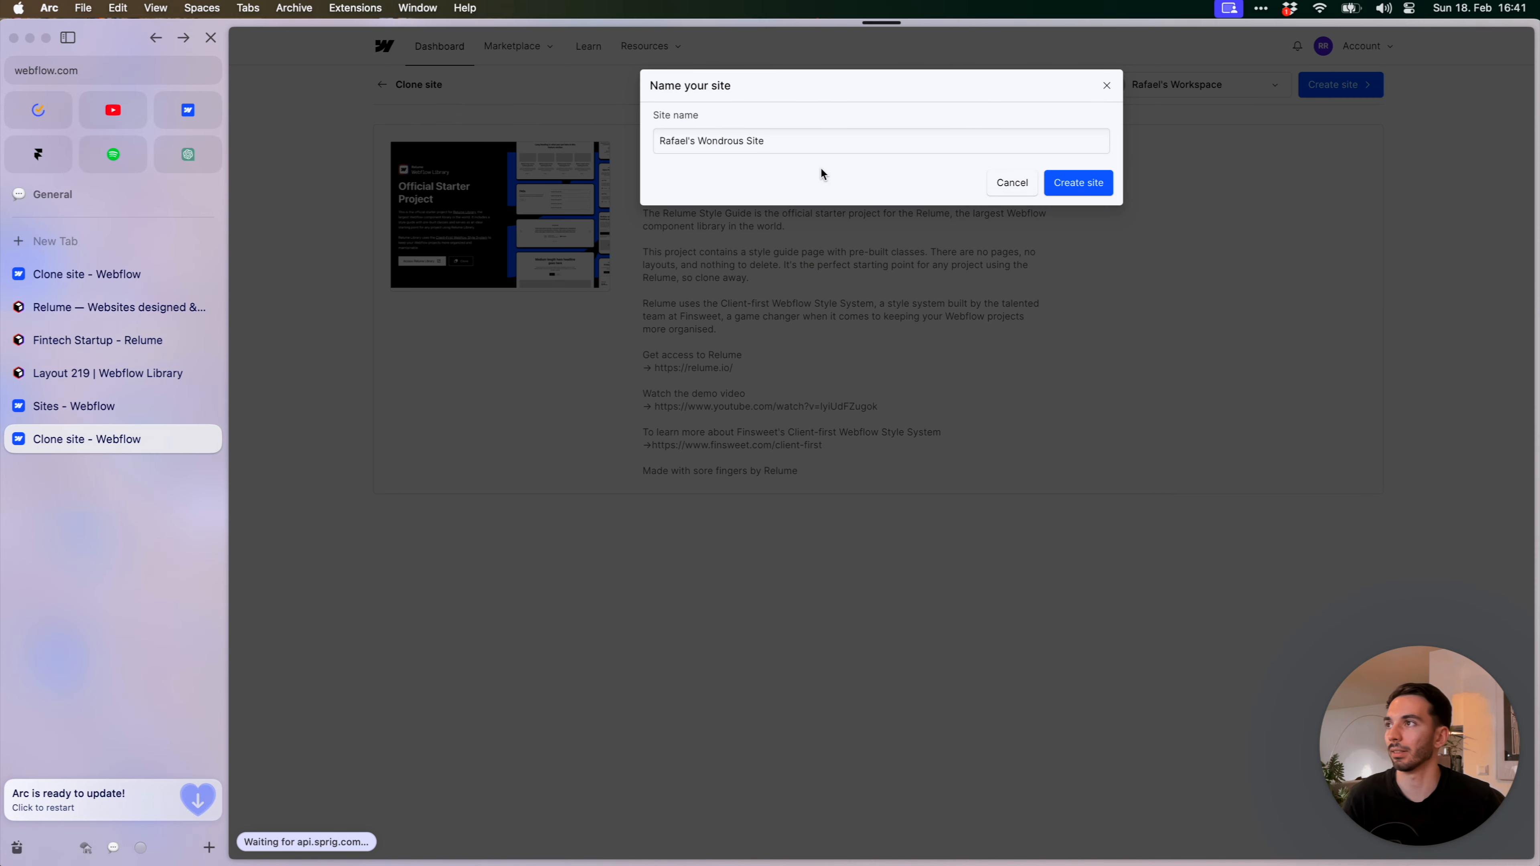
triple_click(828, 146)
type("Fin")
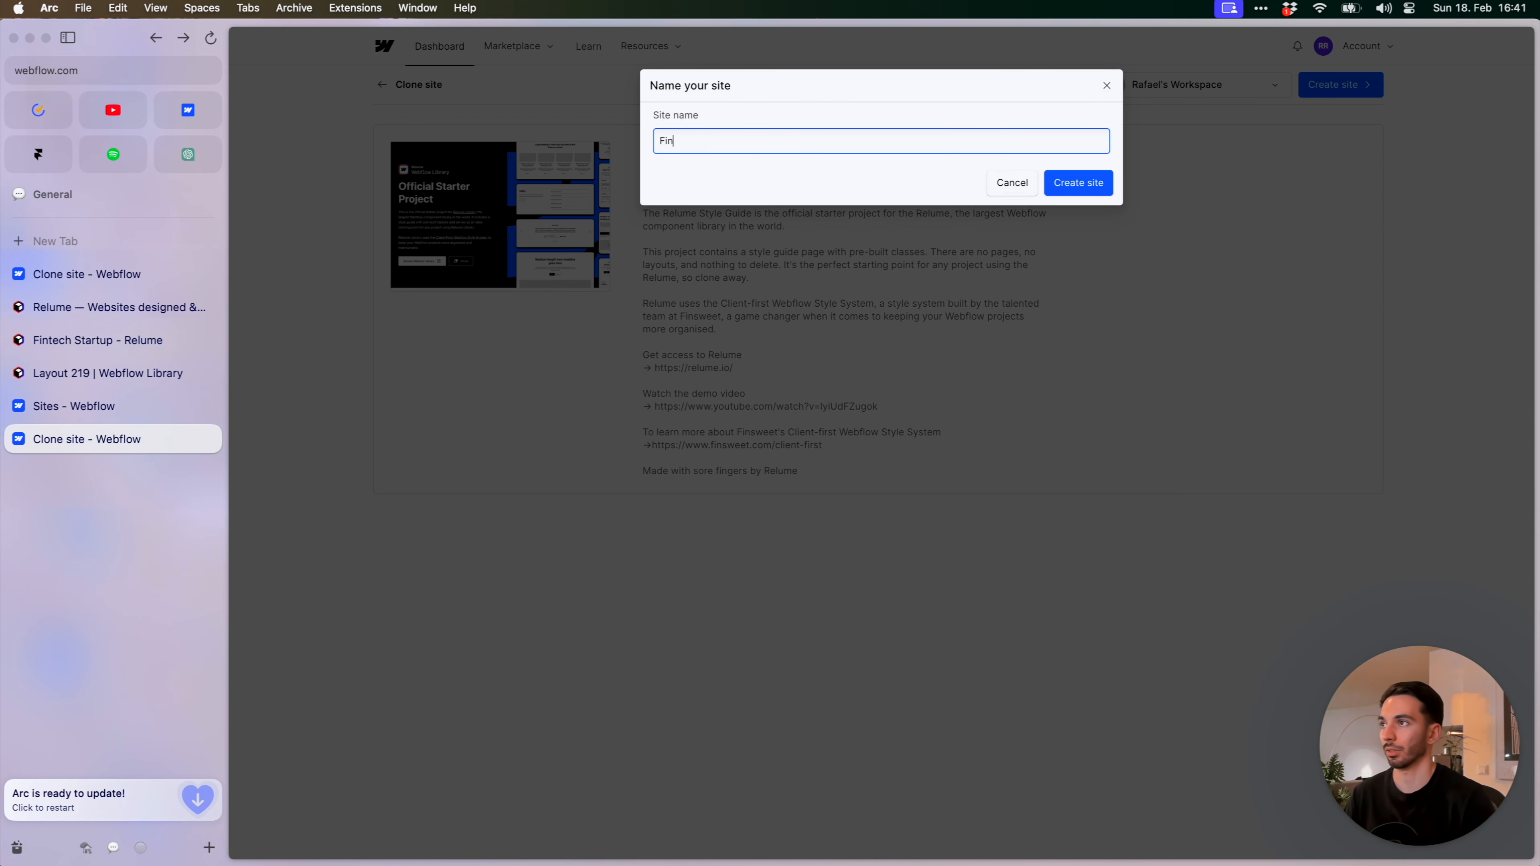
key("BackSpace")
type("nimal Startup")
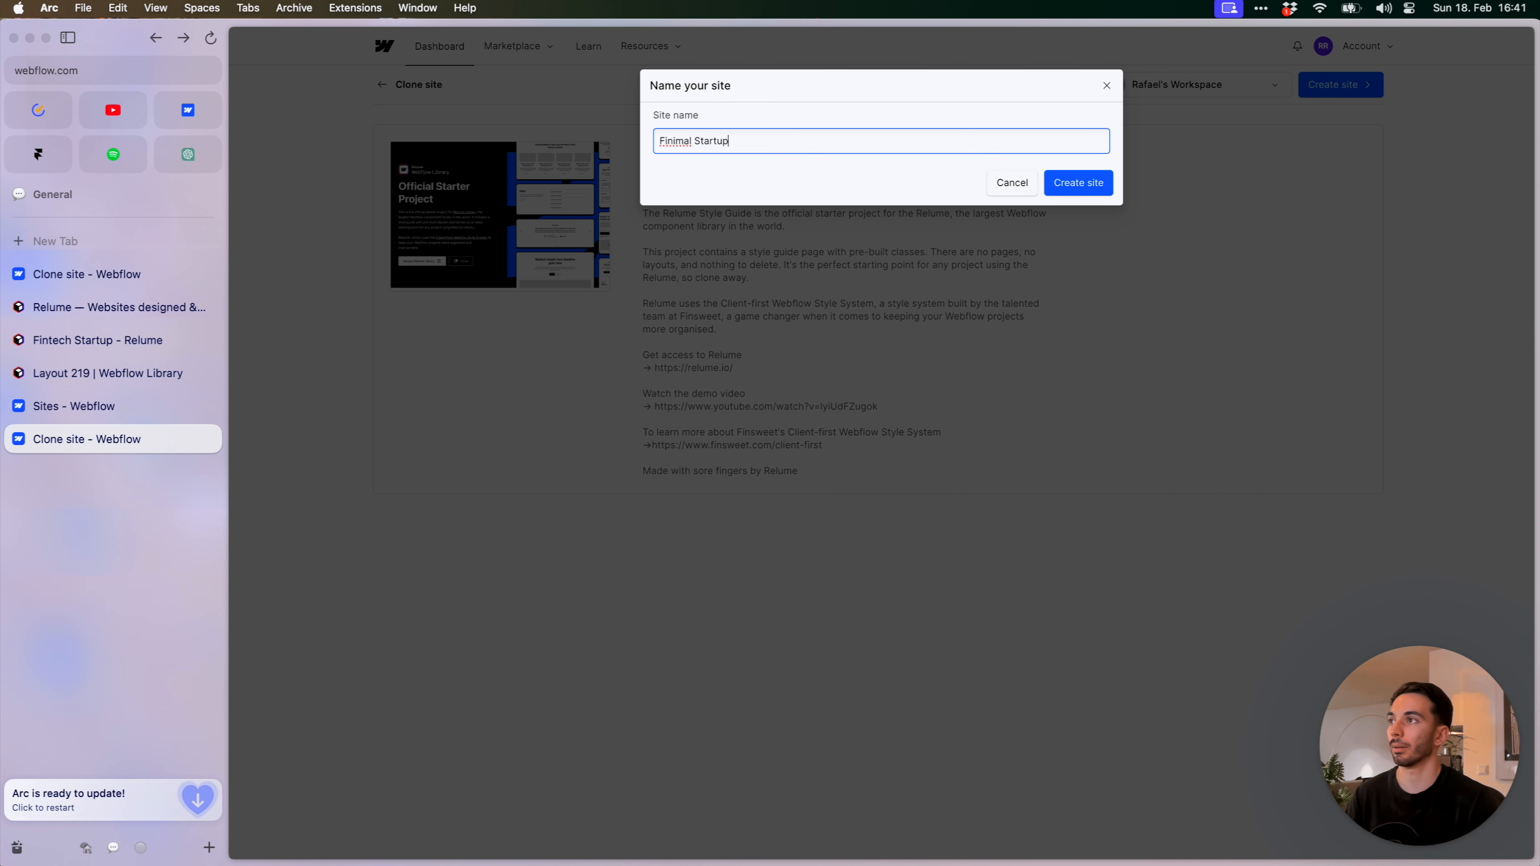
left_click(1080, 184)
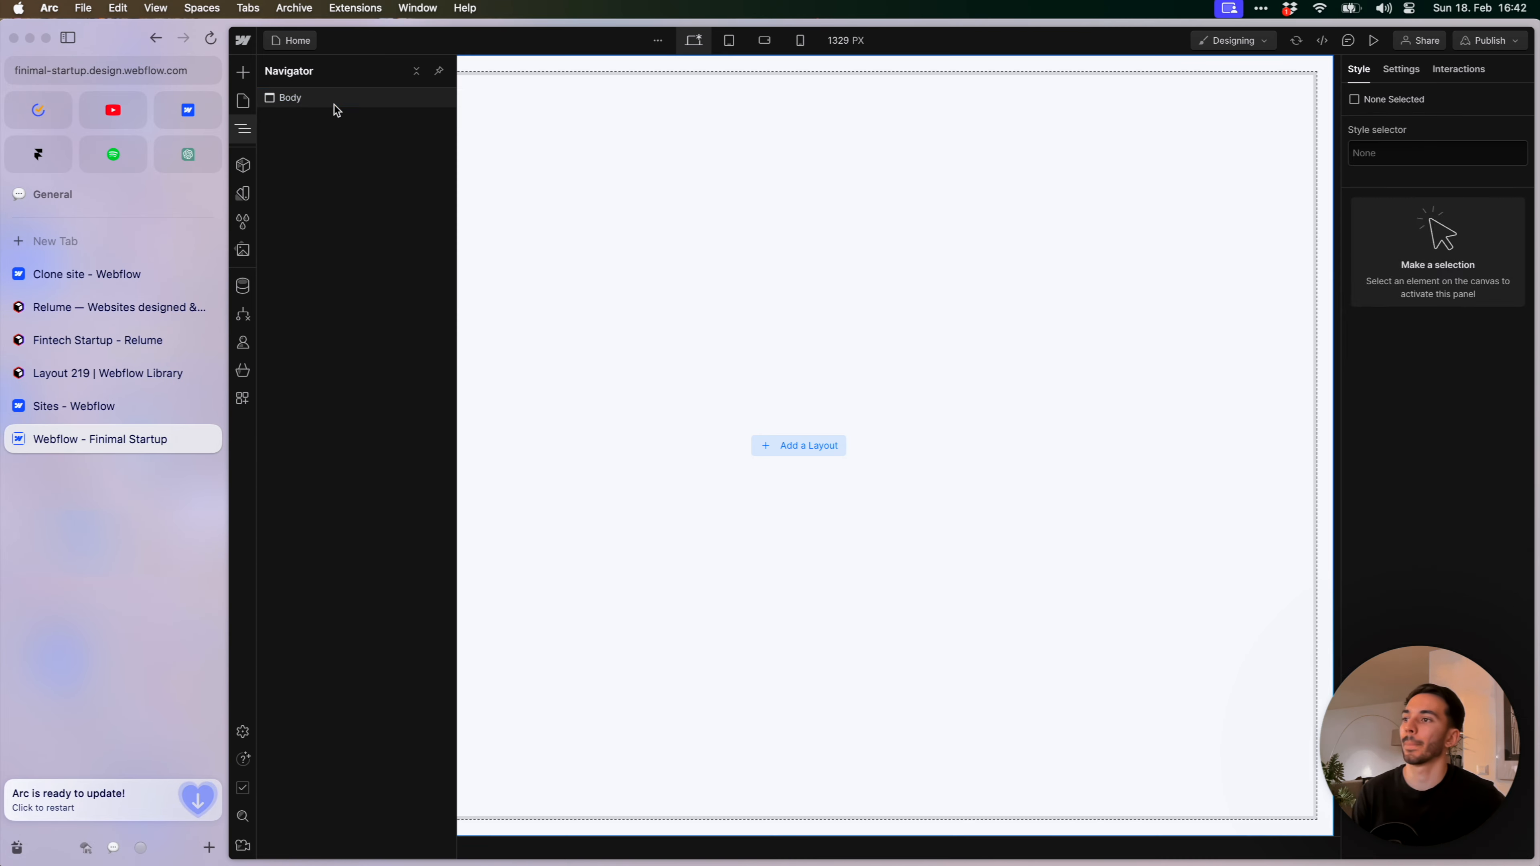
Paste the copied Home page wireframe into the Body of the empty Home page and preview it
left_click(335, 106)
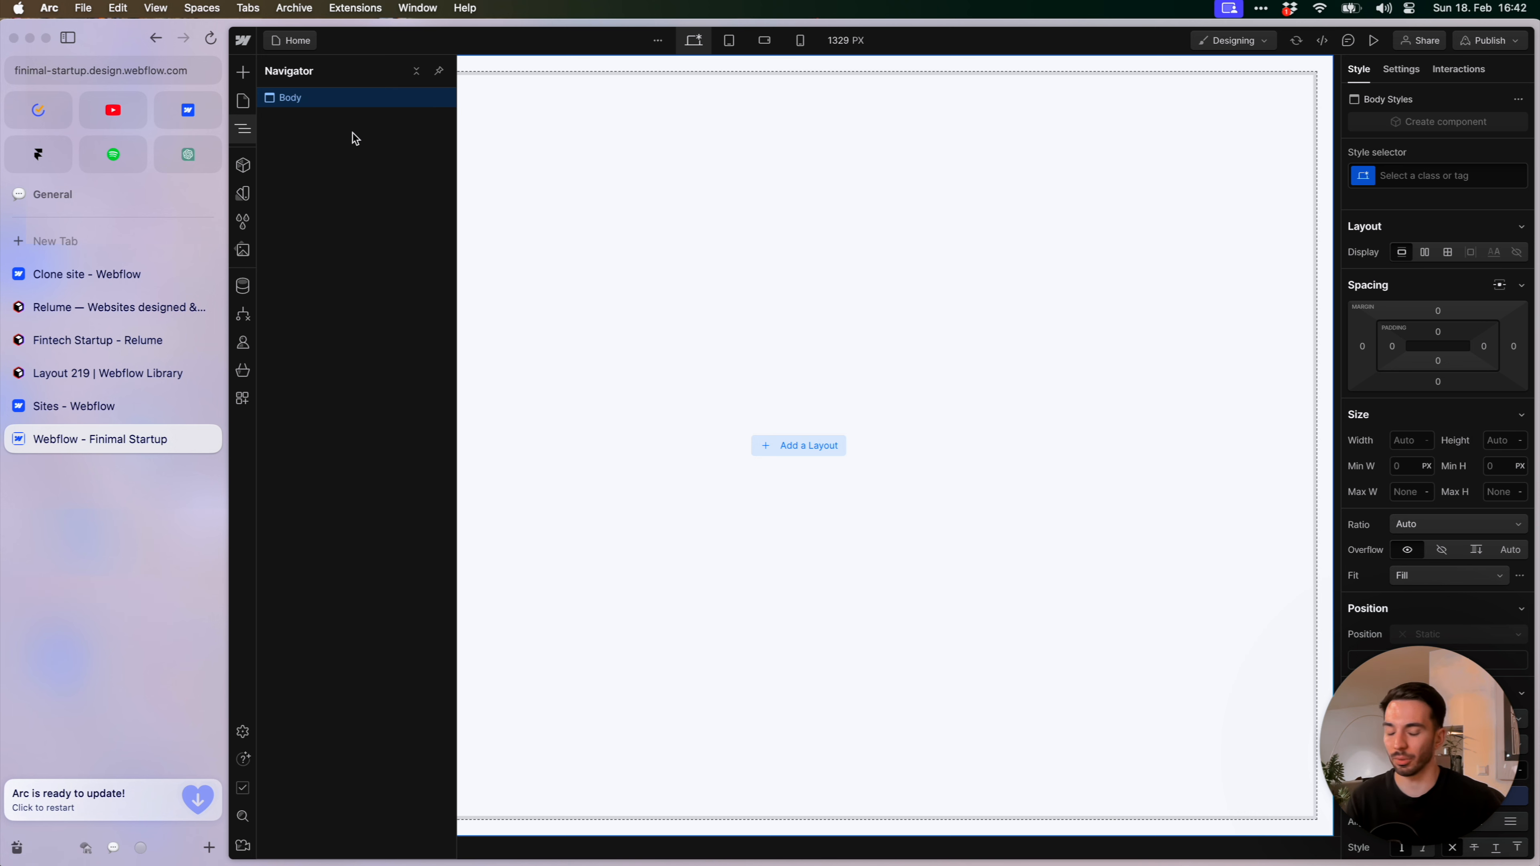
key("super+v")
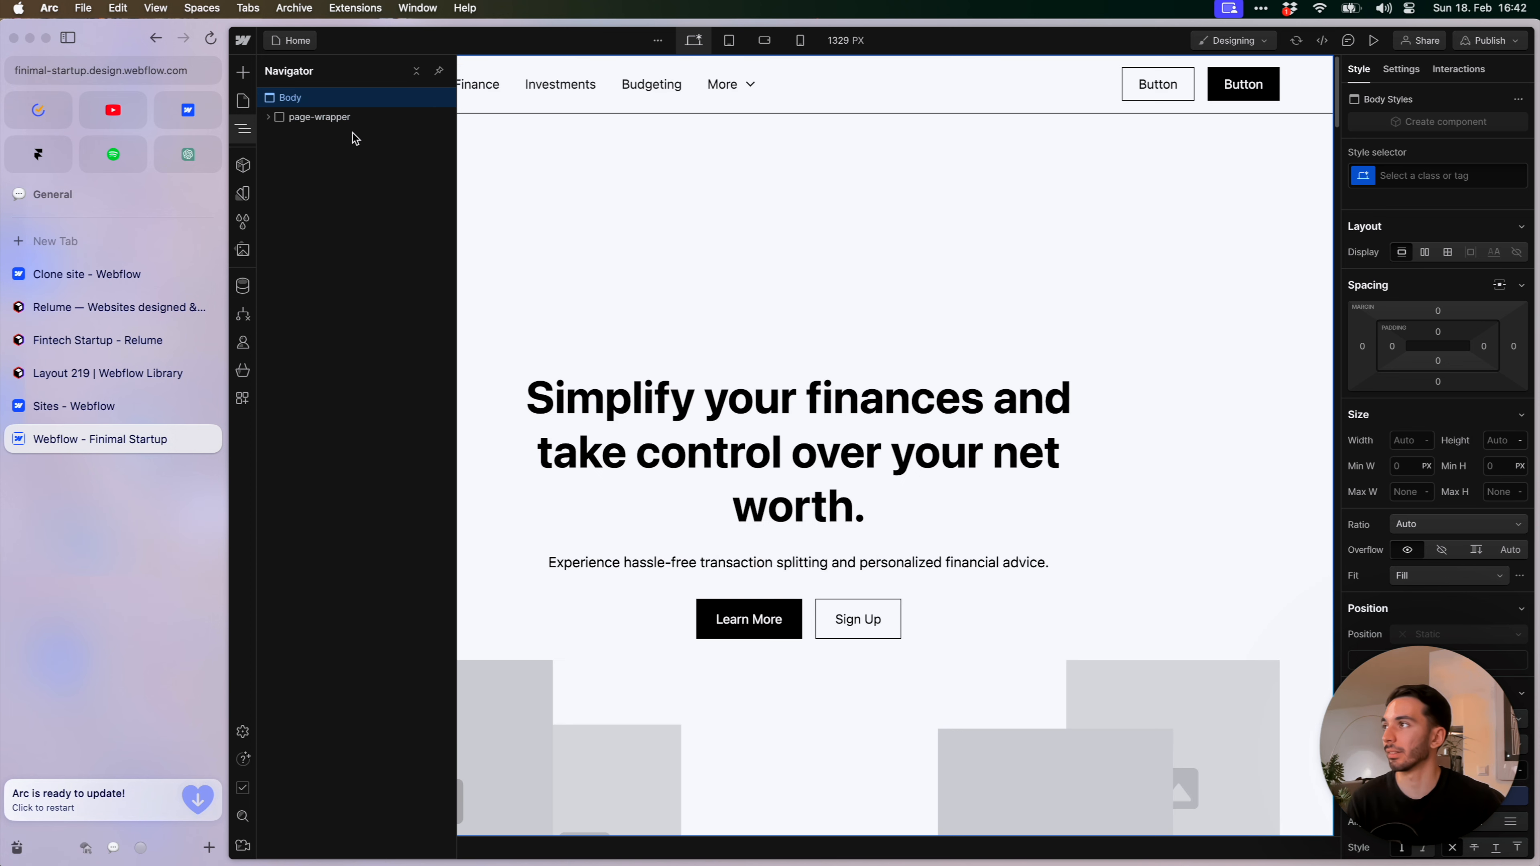
left_click(1374, 40)
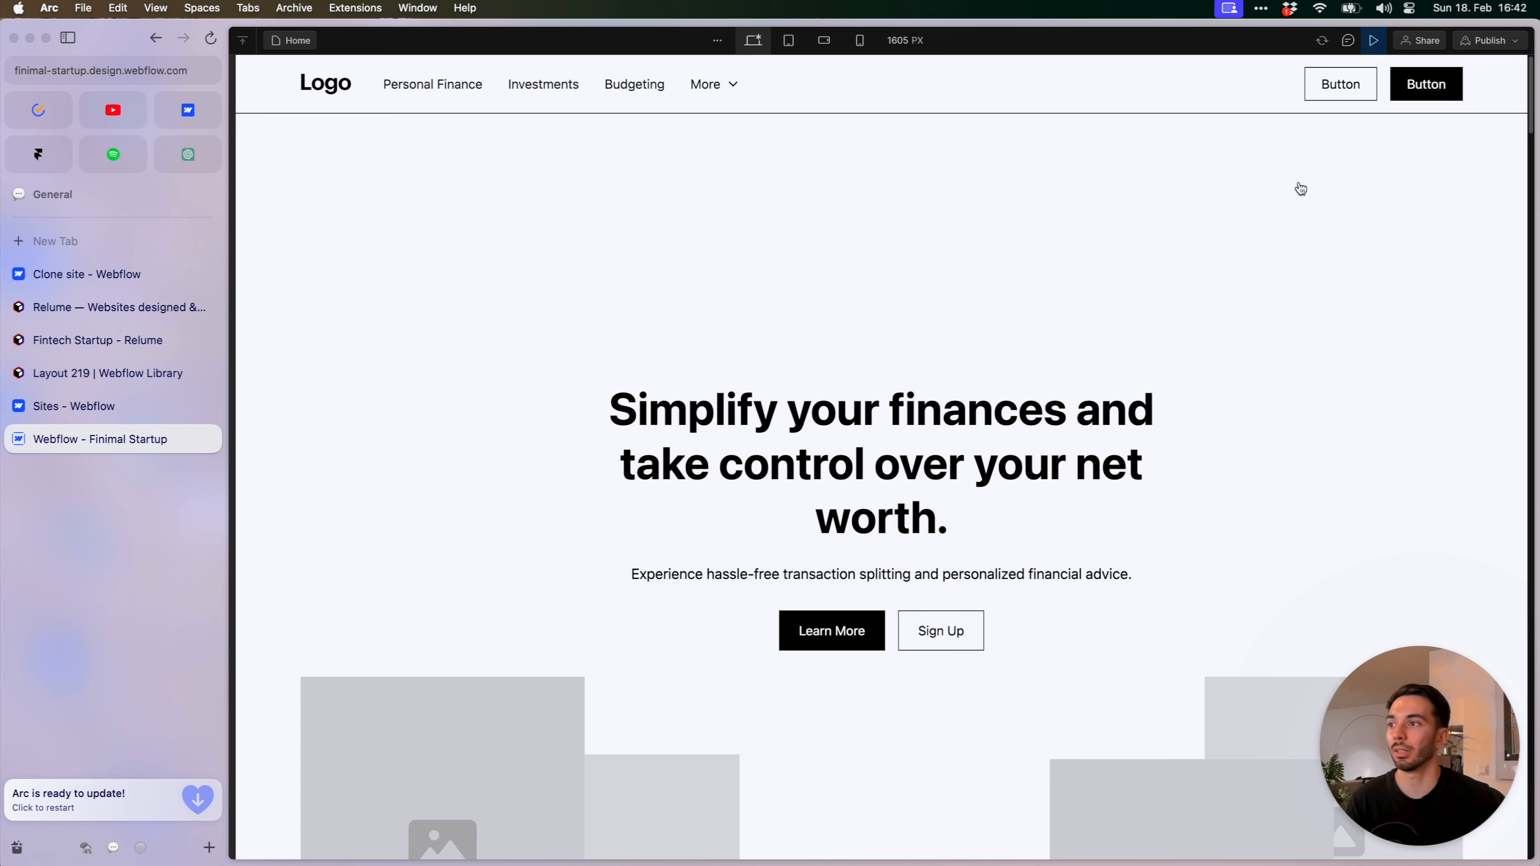
Review the pasted Home page's sections in the preview from the hero down to the FAQs
scroll(1134, 344, "down", 2)
scroll(1145, 344, "up", 2)
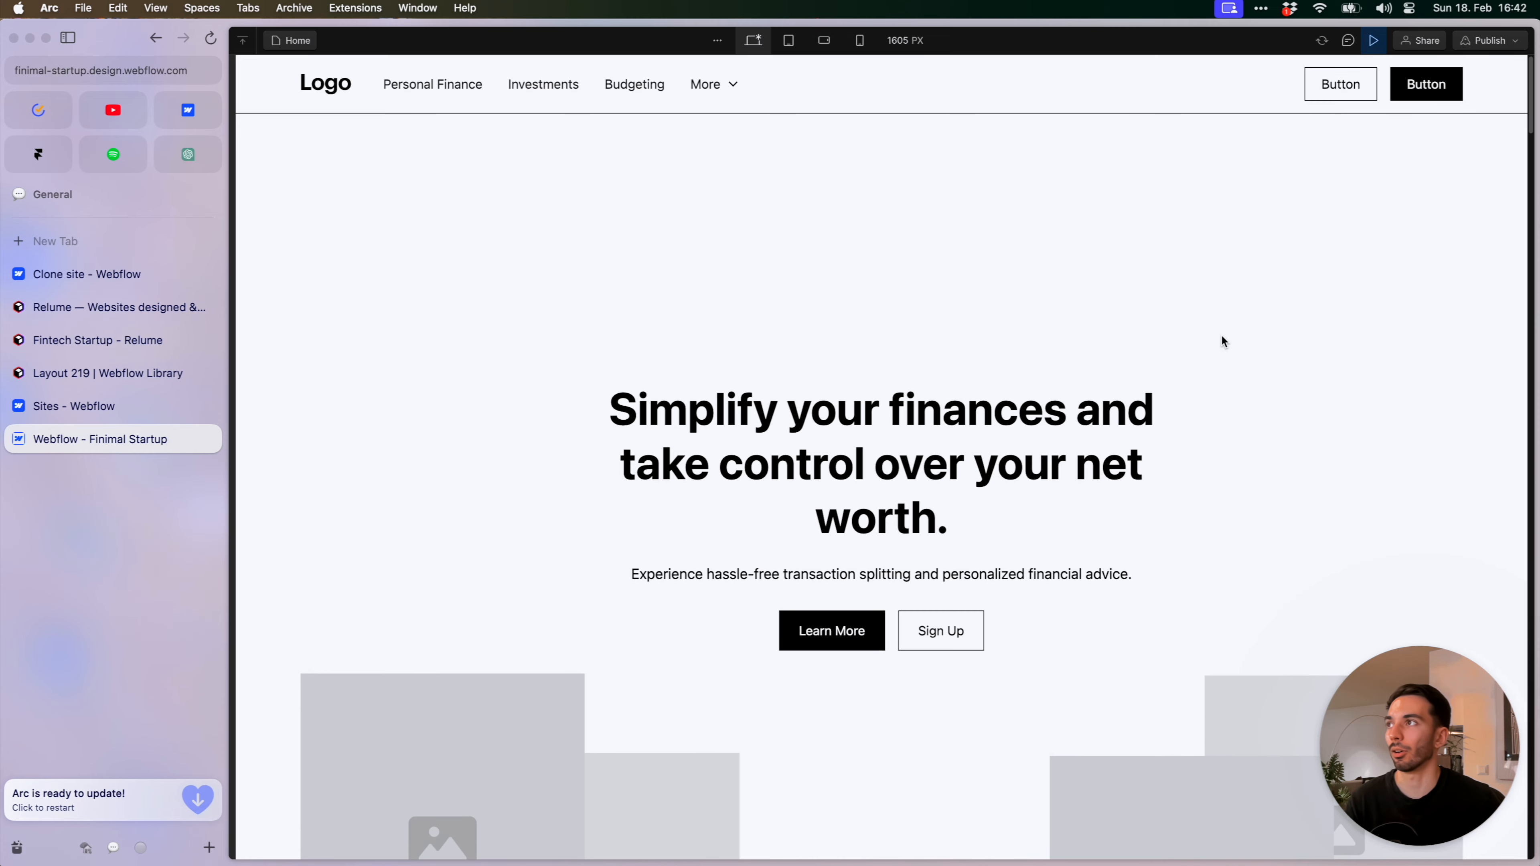
scroll(1225, 341, "down", 2)
scroll(1227, 337, "down", 10)
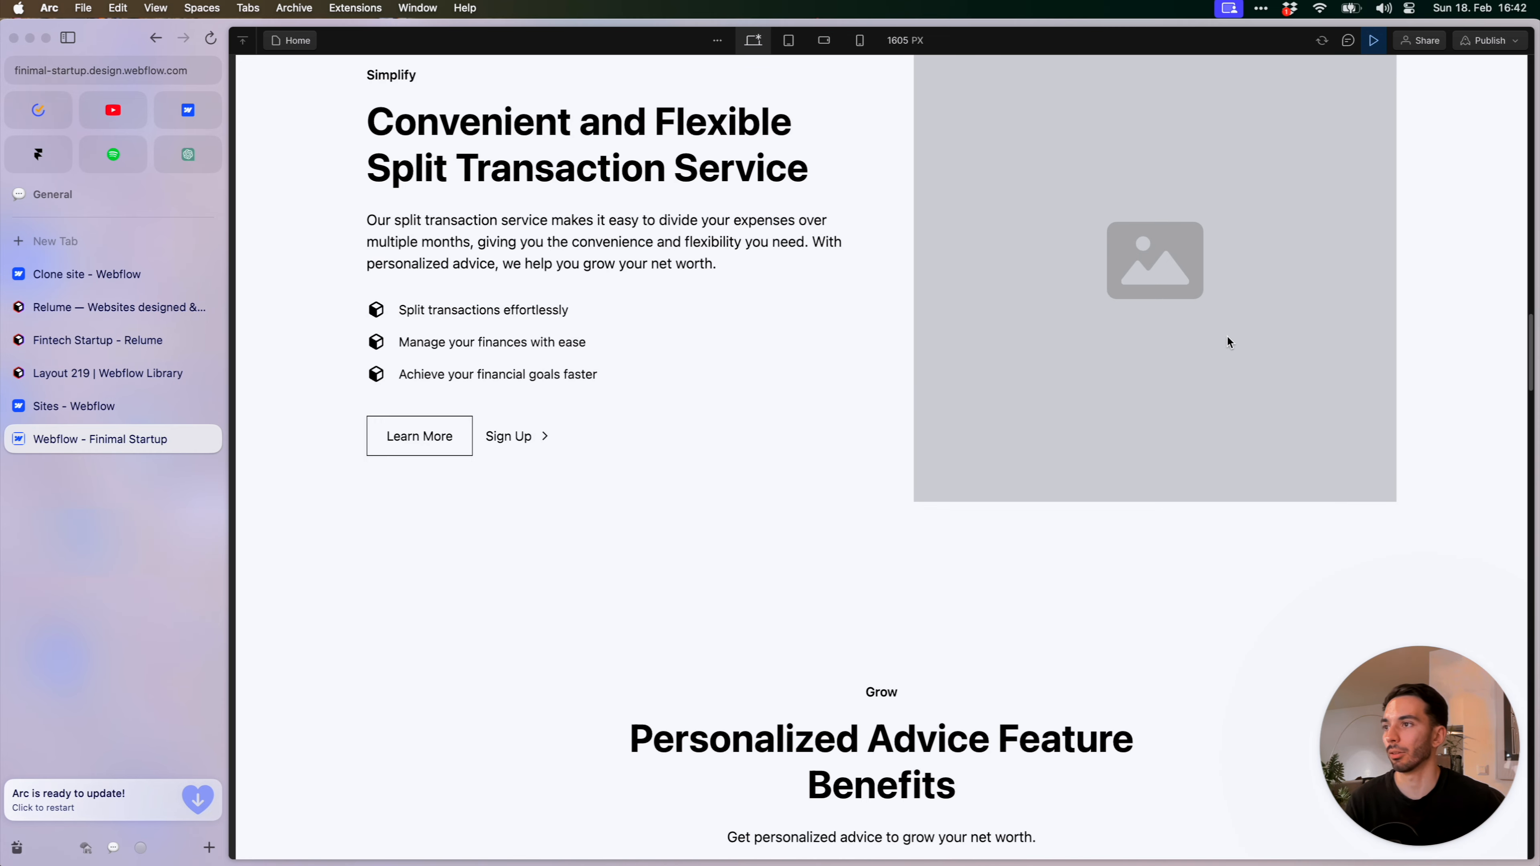
scroll(1160, 355, "down", 15)
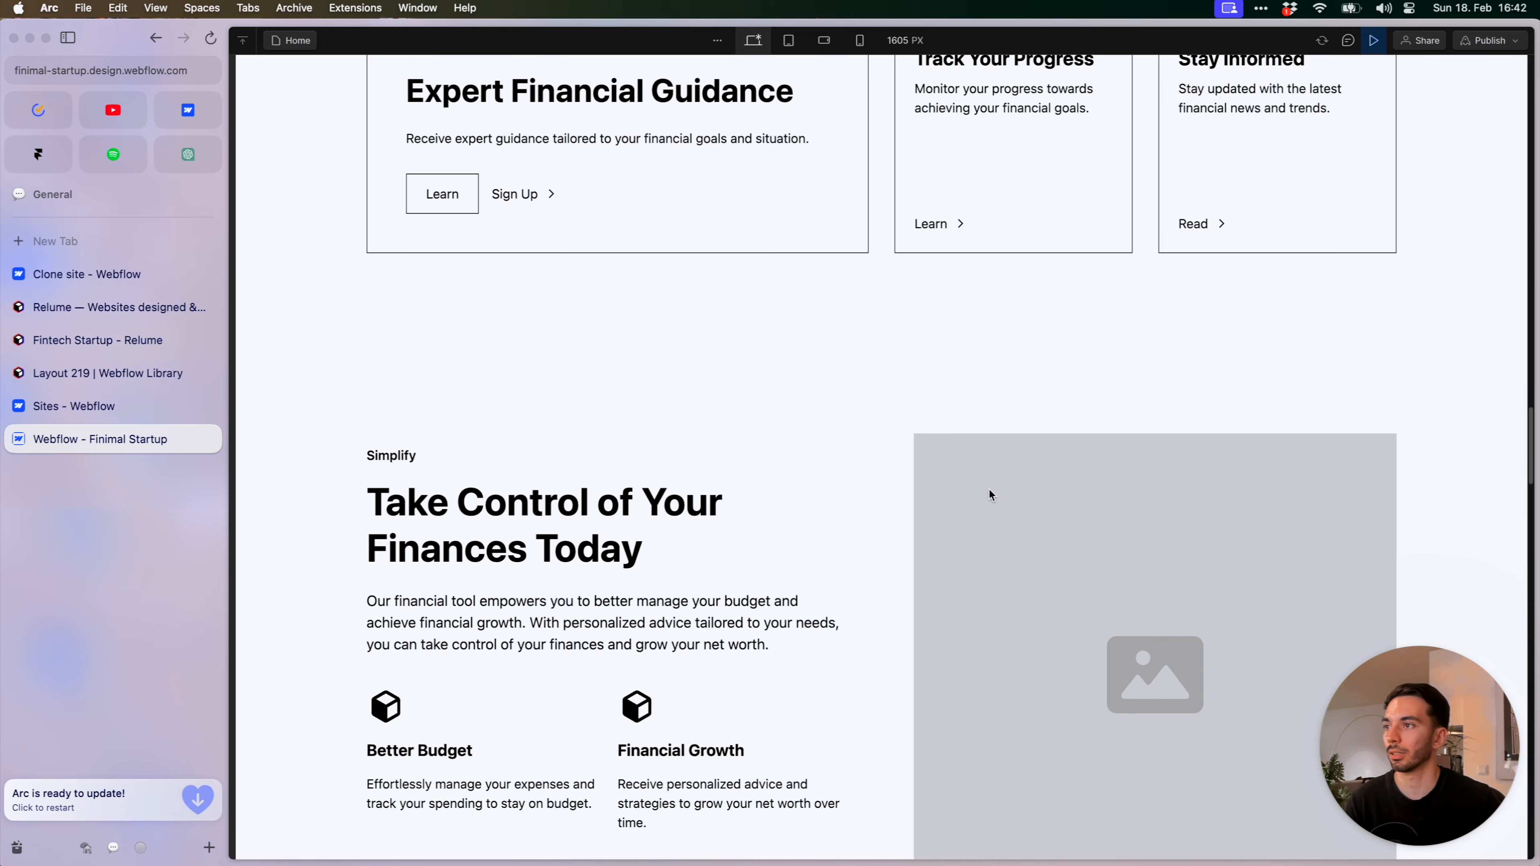
scroll(1031, 460, "down", 20)
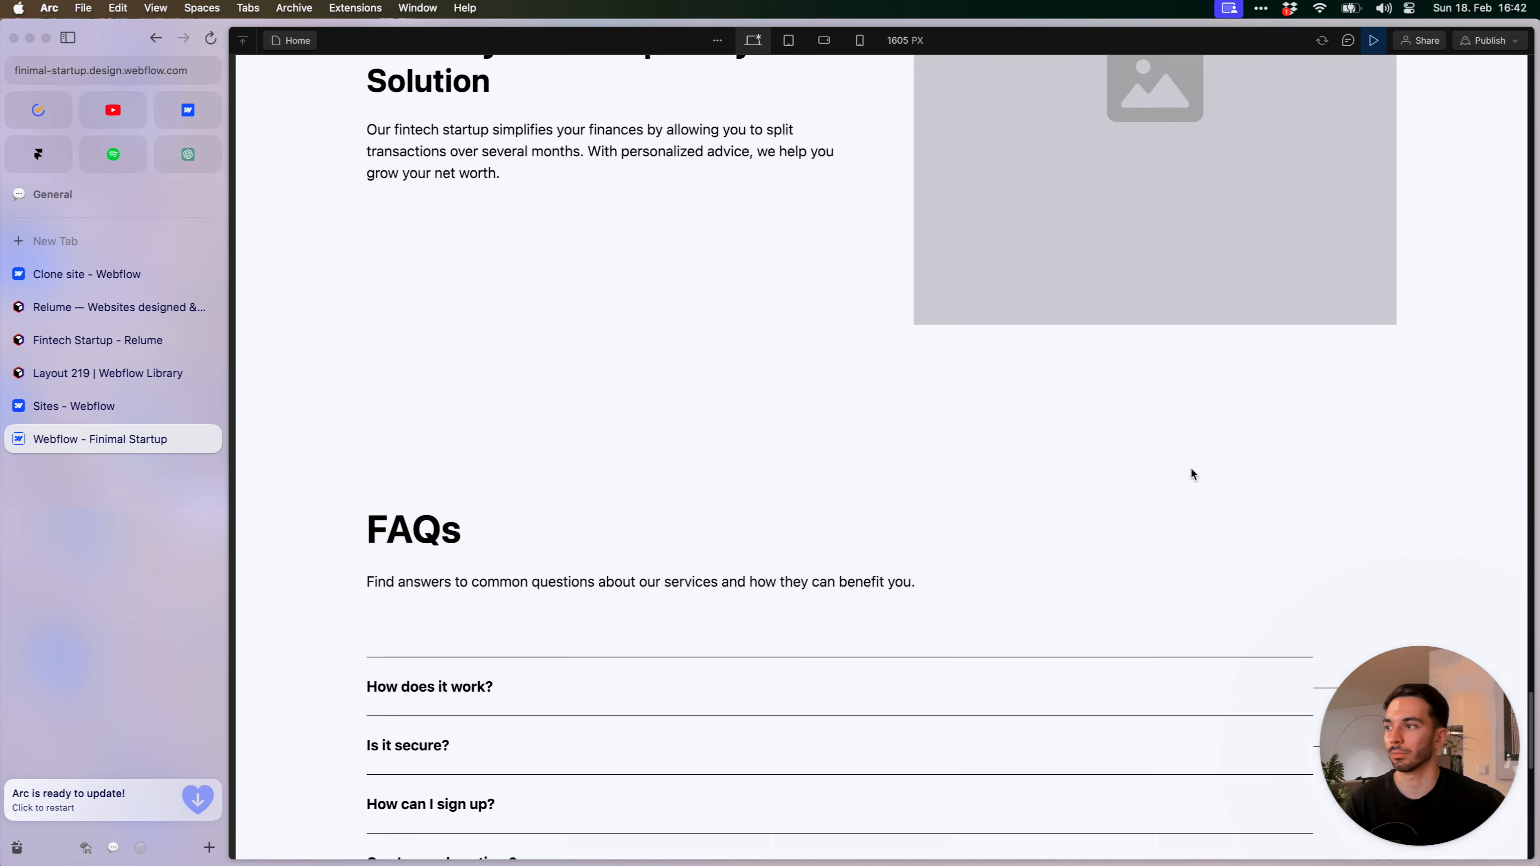
scroll(1219, 489, "up", 20)
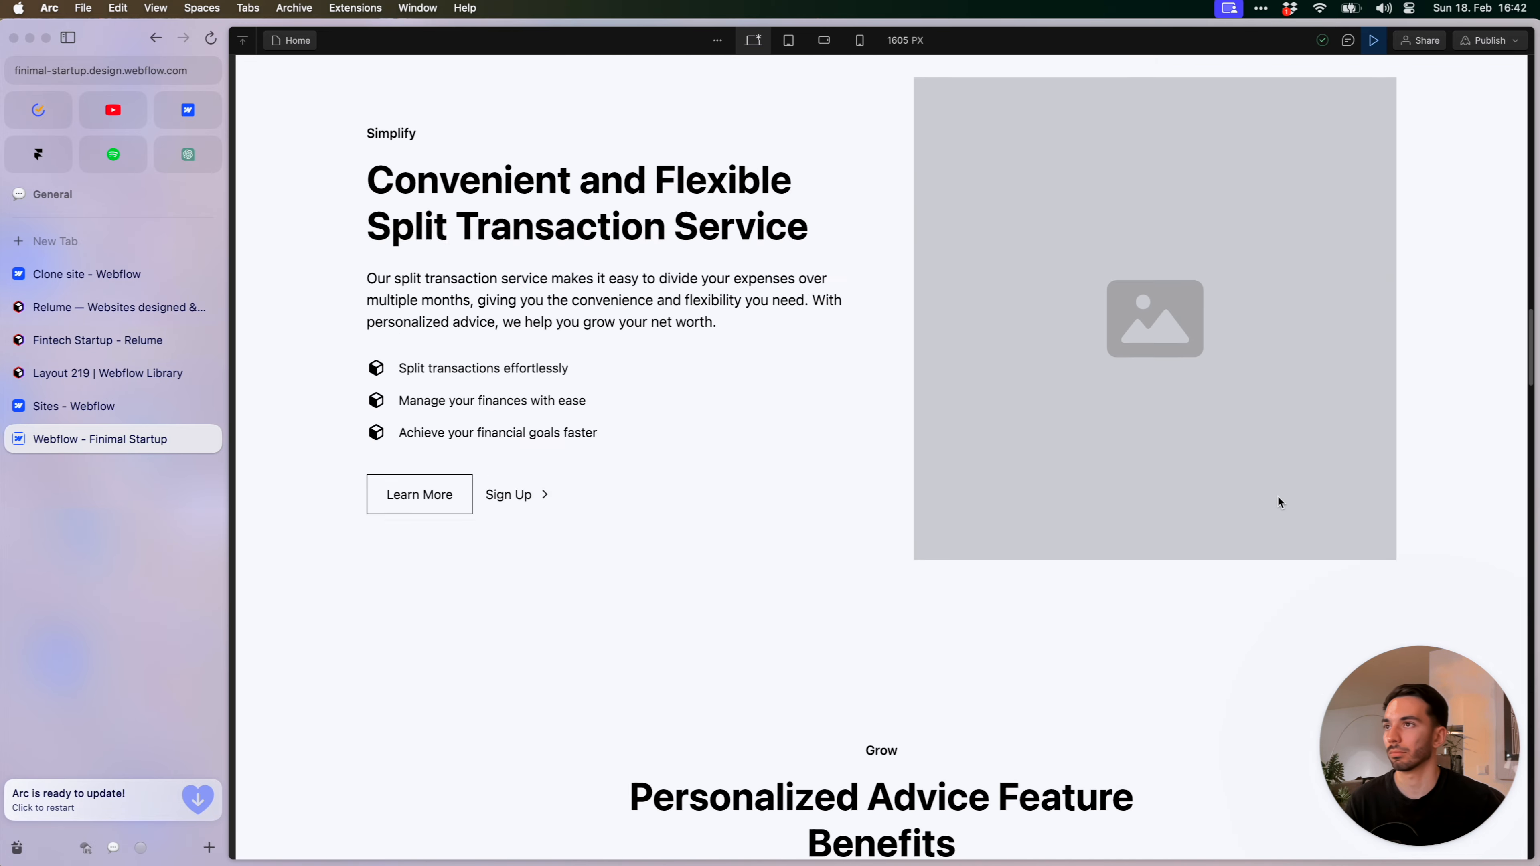
Test the hero's image scroll animation and the navbar's More dropdown in the preview
scroll(1176, 417, "down", 2)
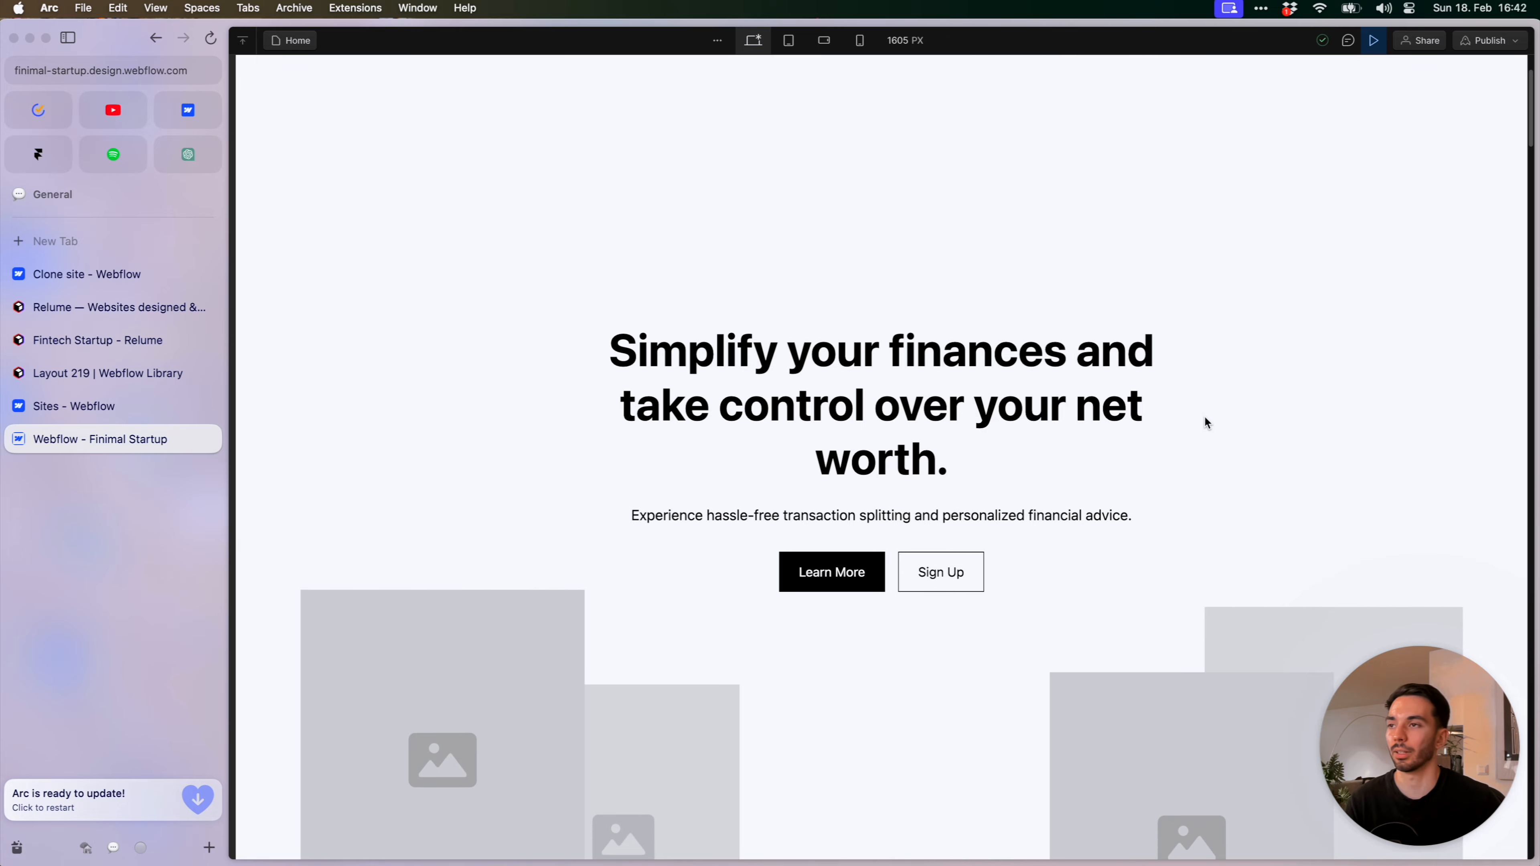
scroll(1203, 421, "up", 2)
scroll(1202, 420, "down", 3)
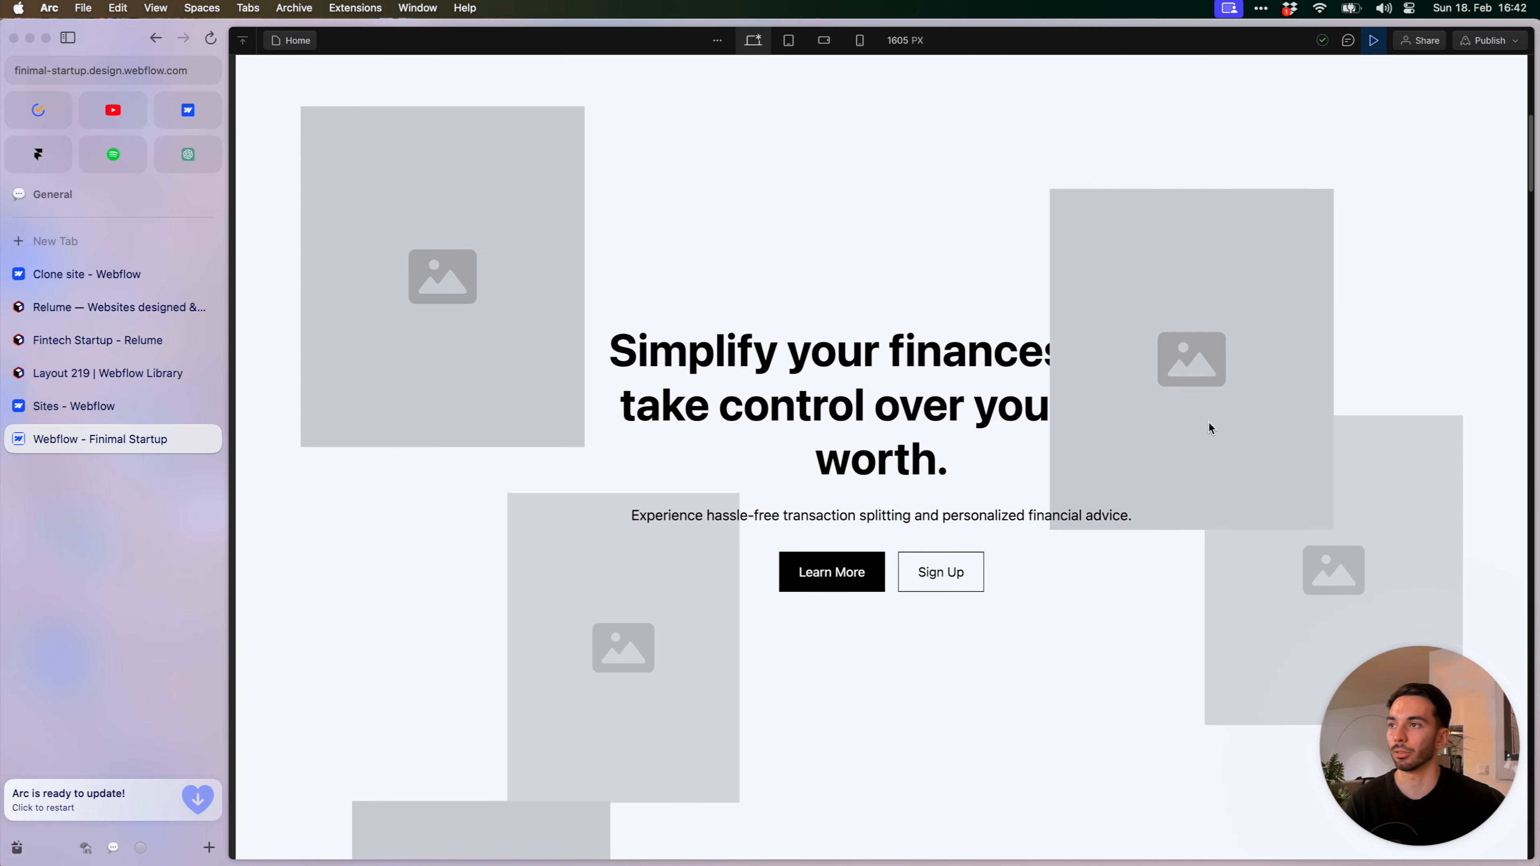
scroll(1207, 425, "down", 3)
scroll(1221, 436, "up", 4)
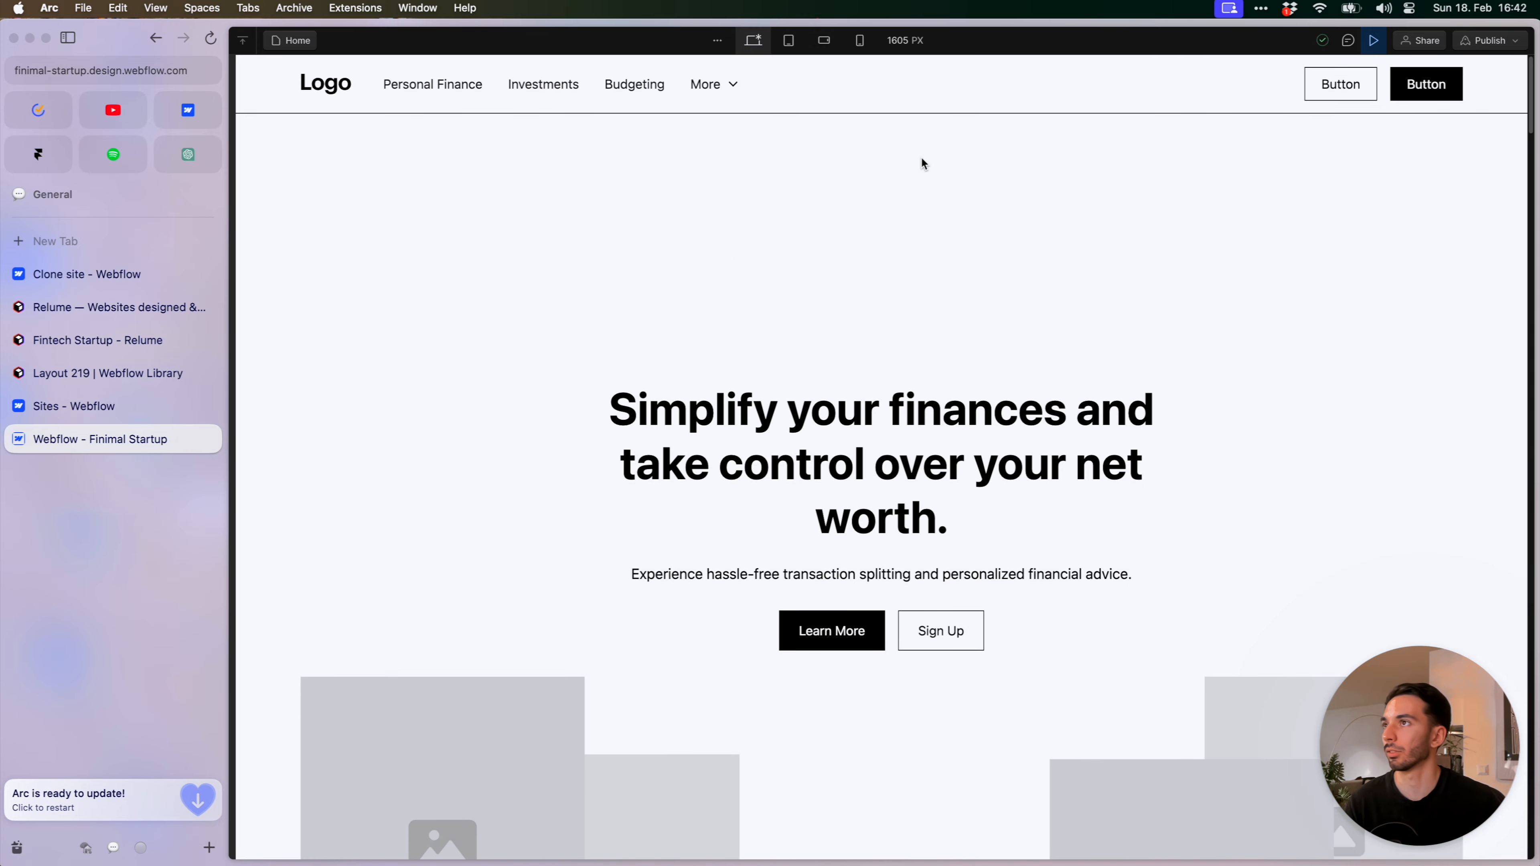
left_click(715, 84)
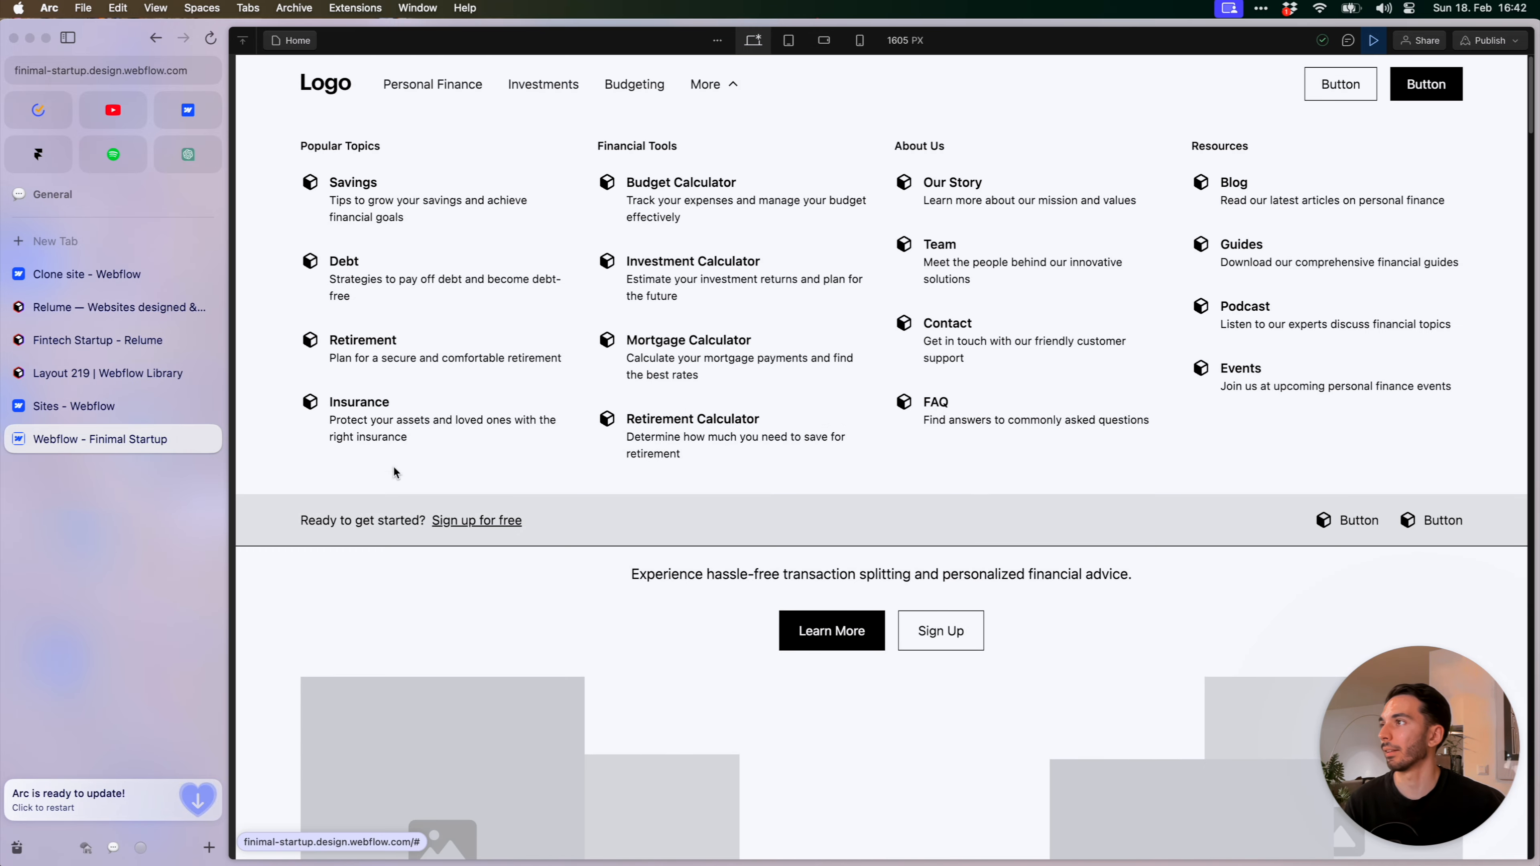
left_click(340, 84)
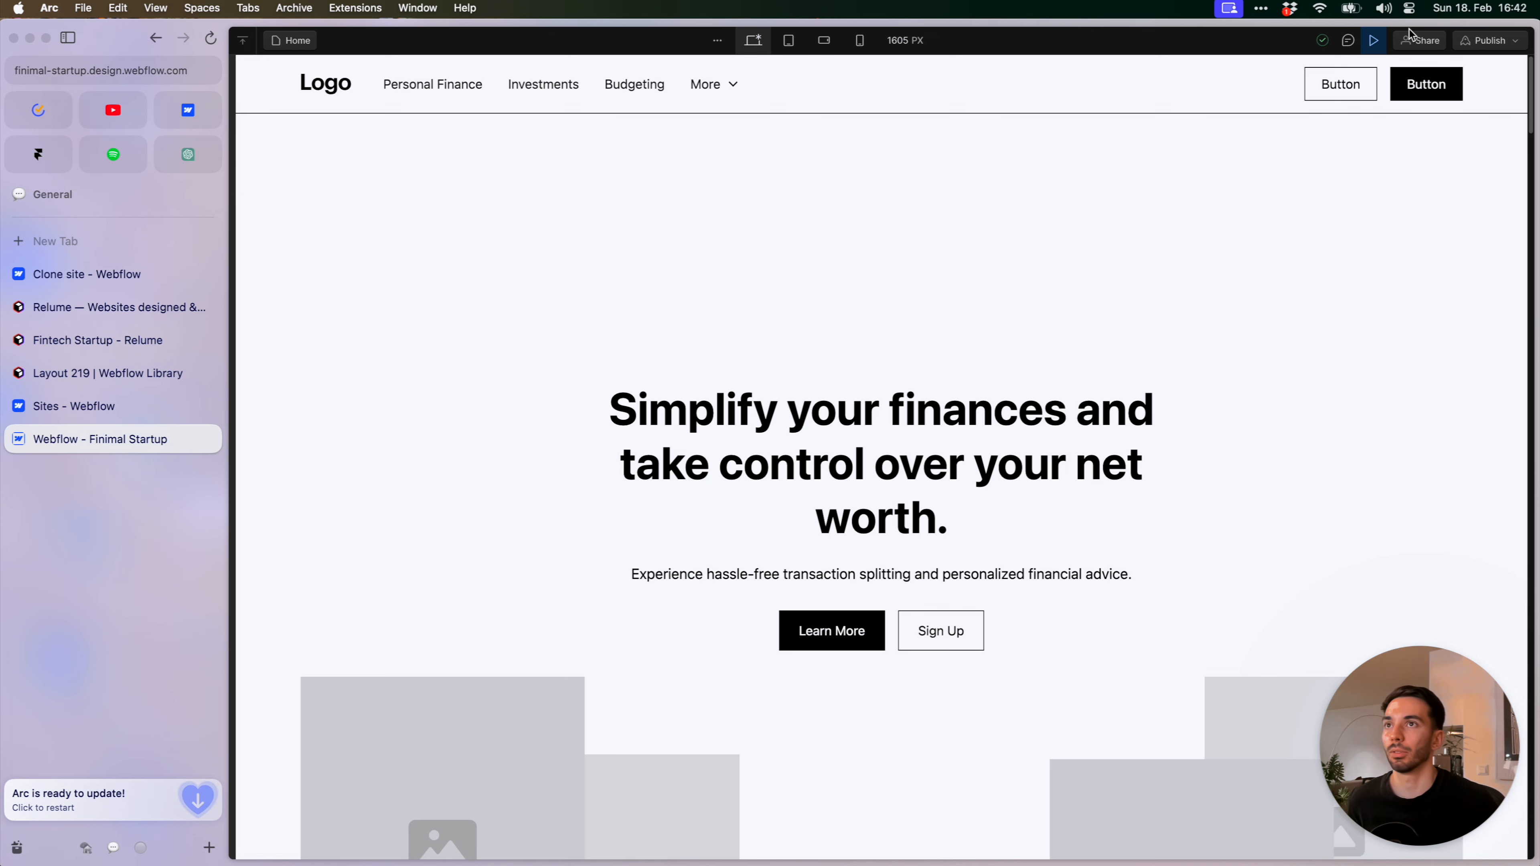
Leave the preview and open the site's draft Style Guide page
left_click(1375, 40)
left_click(242, 101)
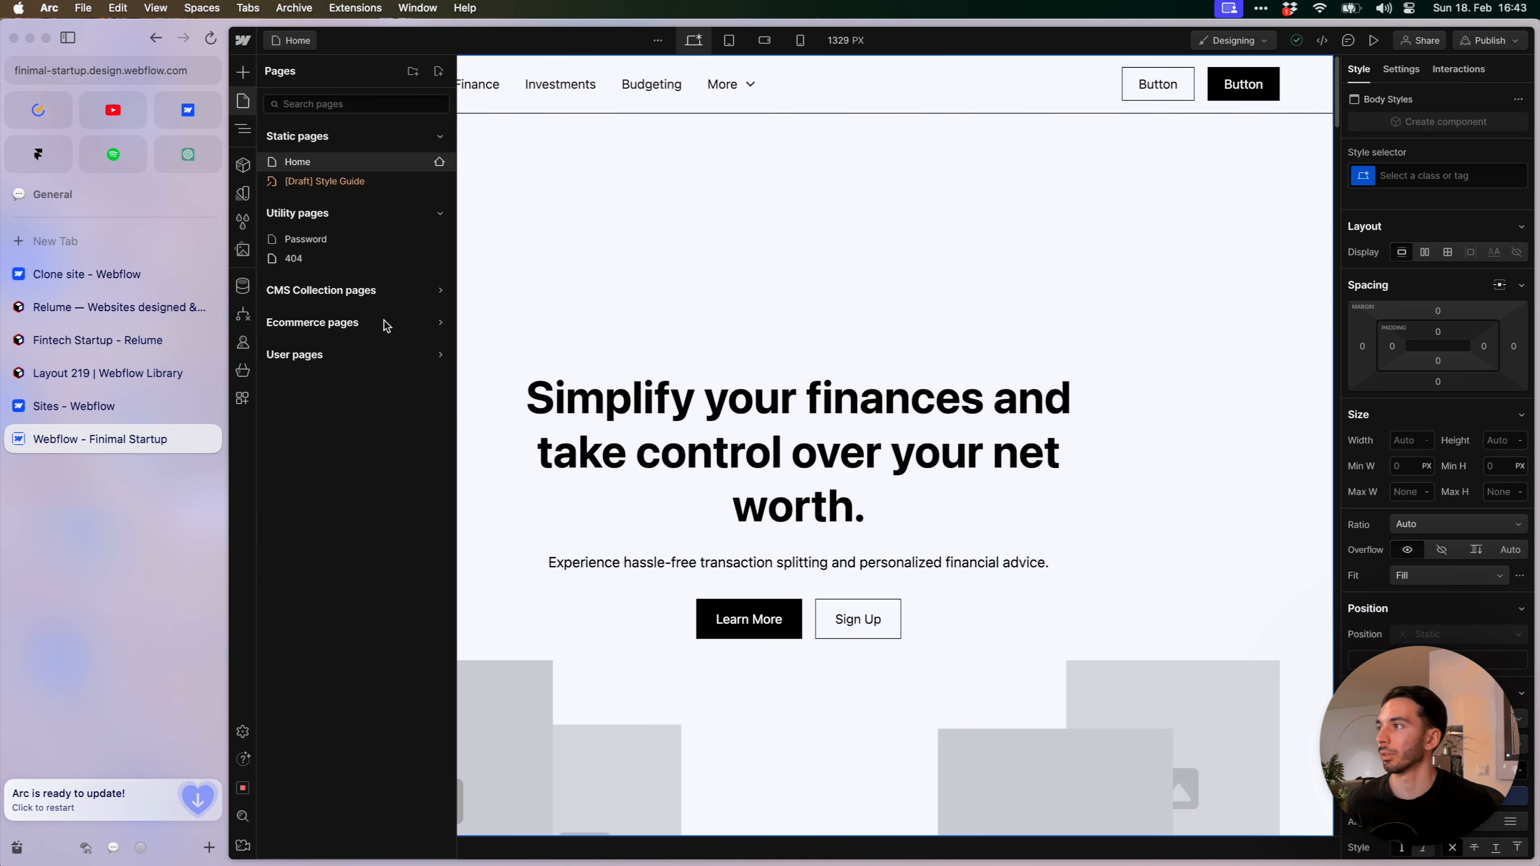
left_click(324, 181)
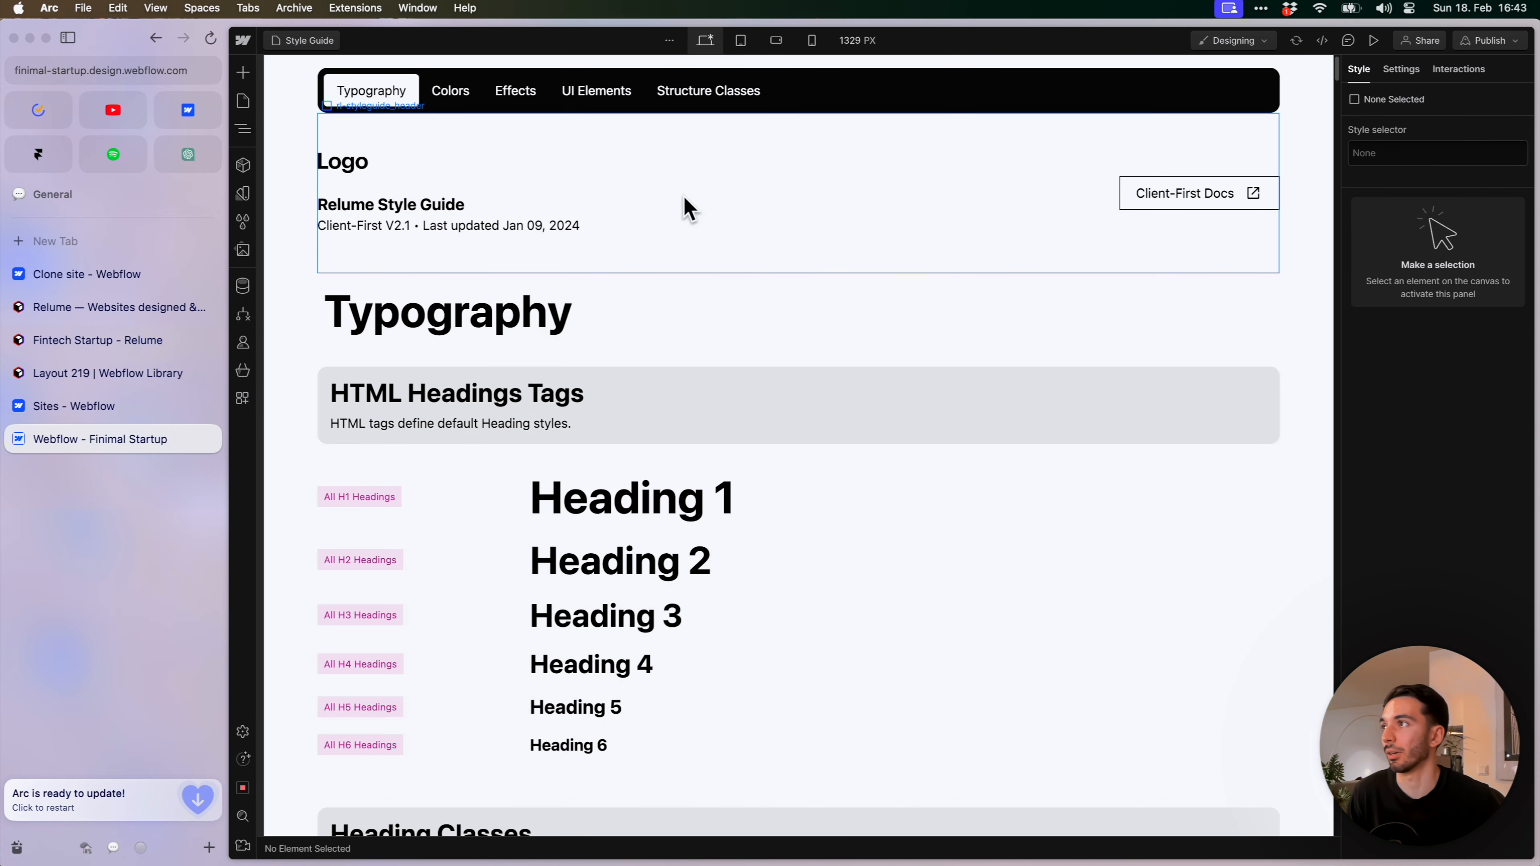
Preview the Style Guide page and look through its Typography, Effects, UI Elements and Colors sections
left_click(1372, 43)
scroll(660, 178, "down", 10)
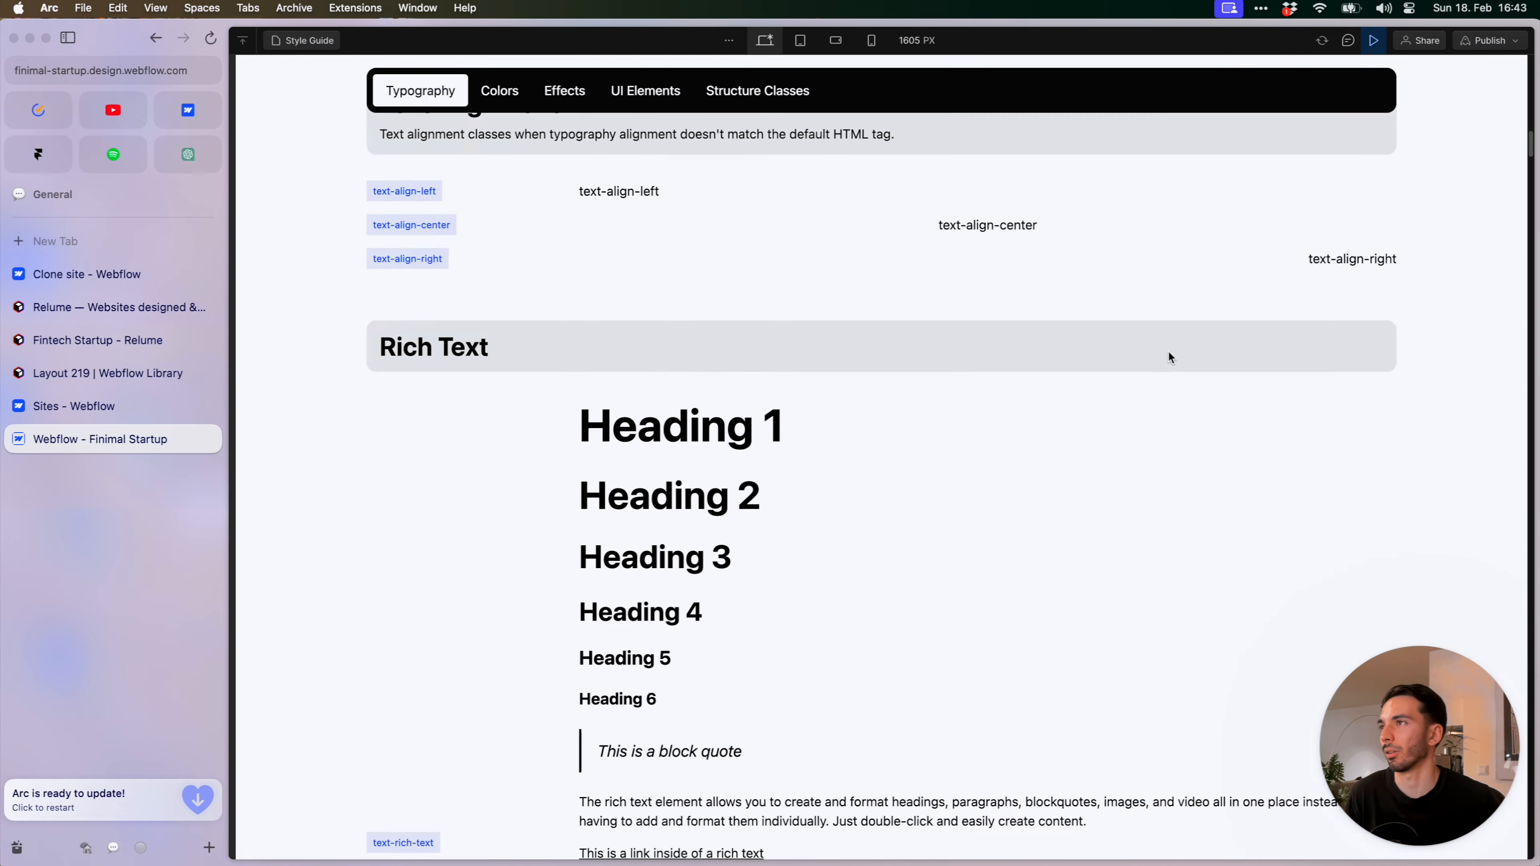
left_click(564, 92)
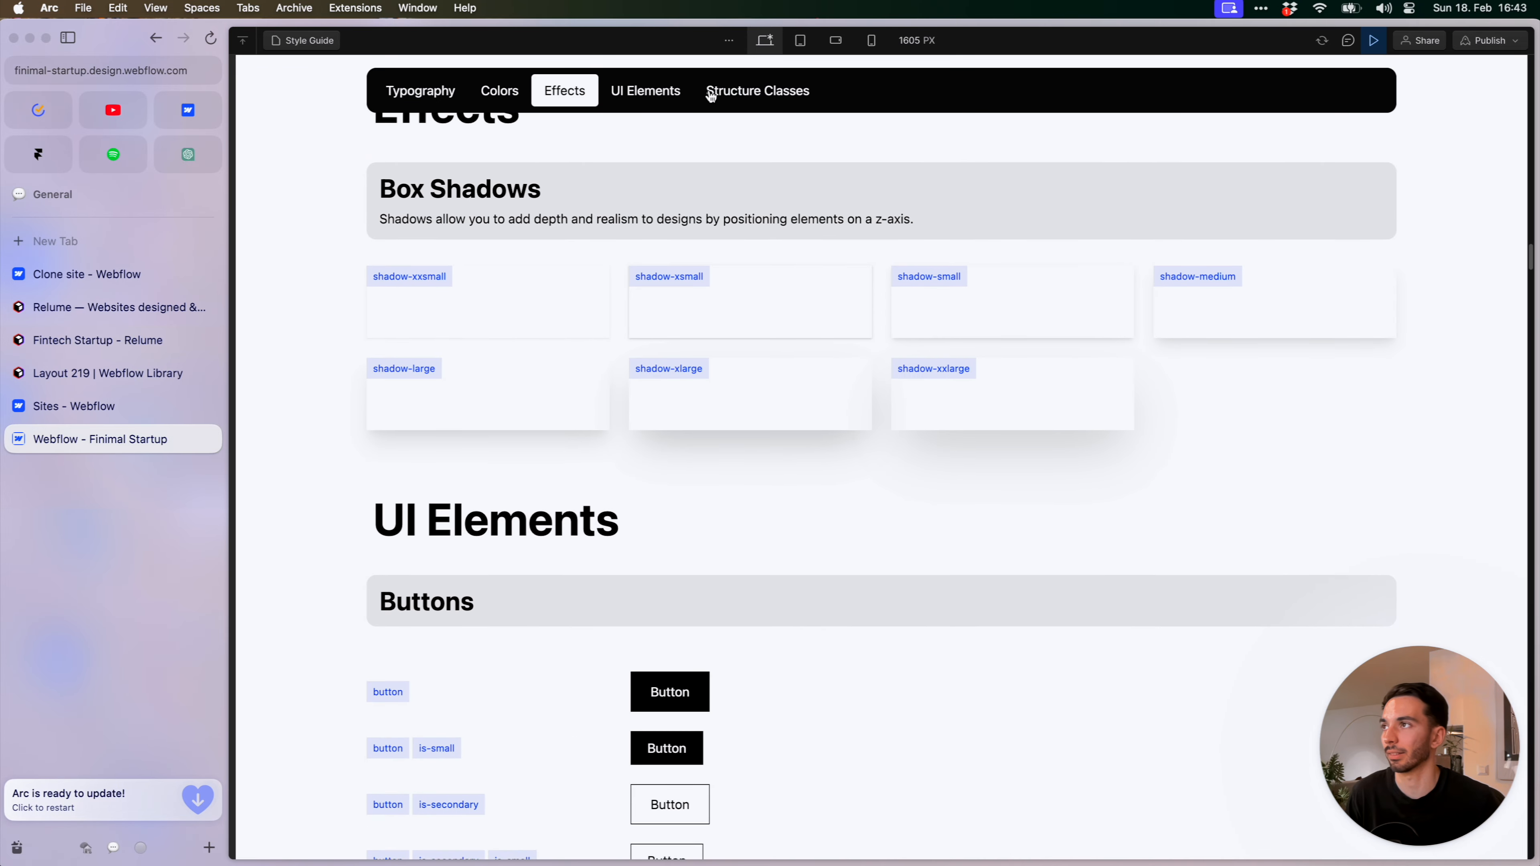
left_click(646, 90)
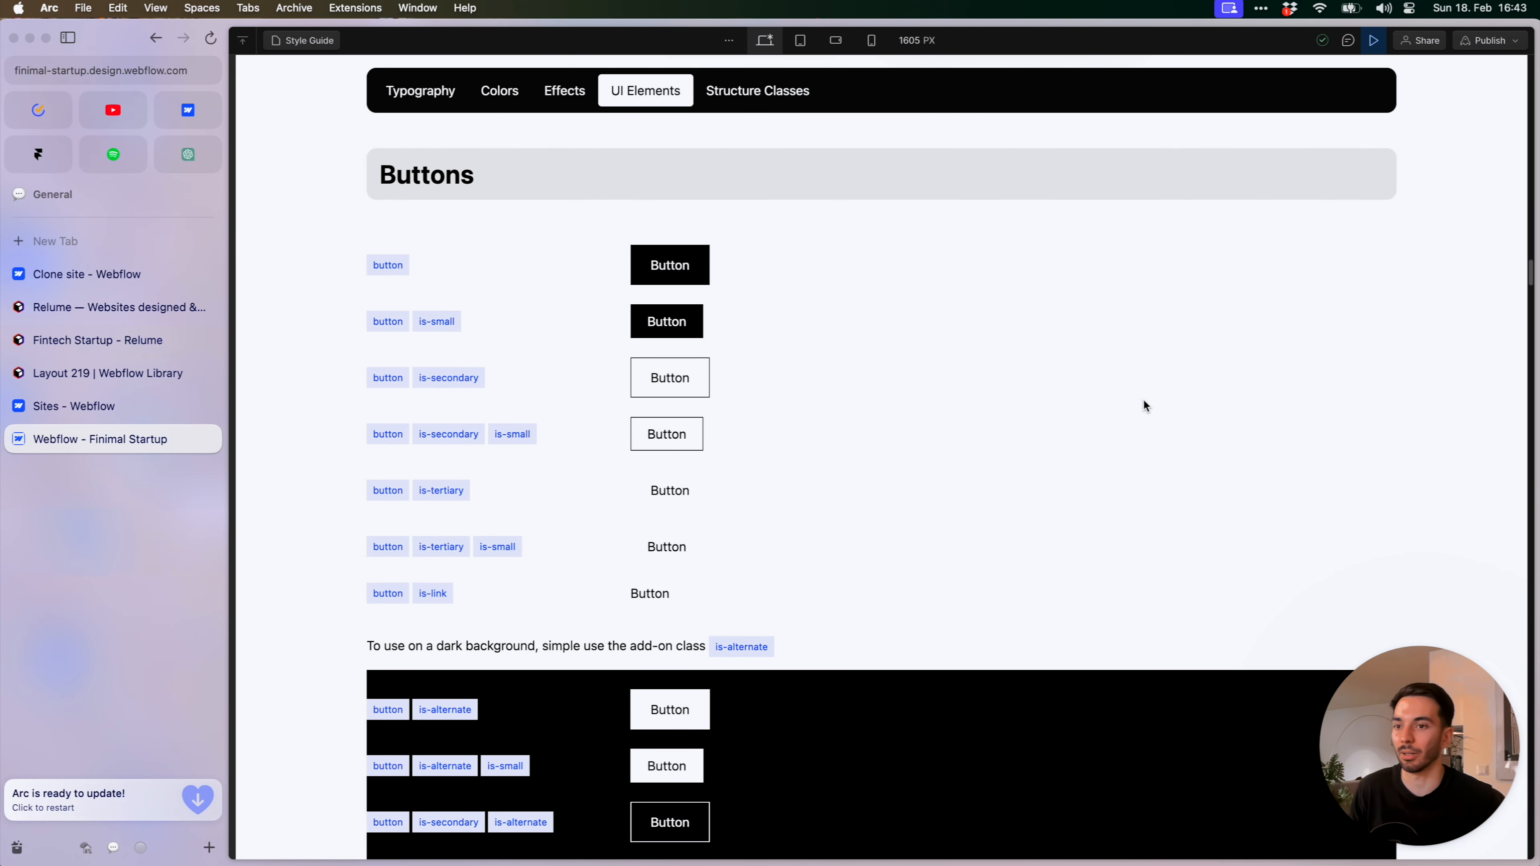
scroll(1274, 437, "up", 15)
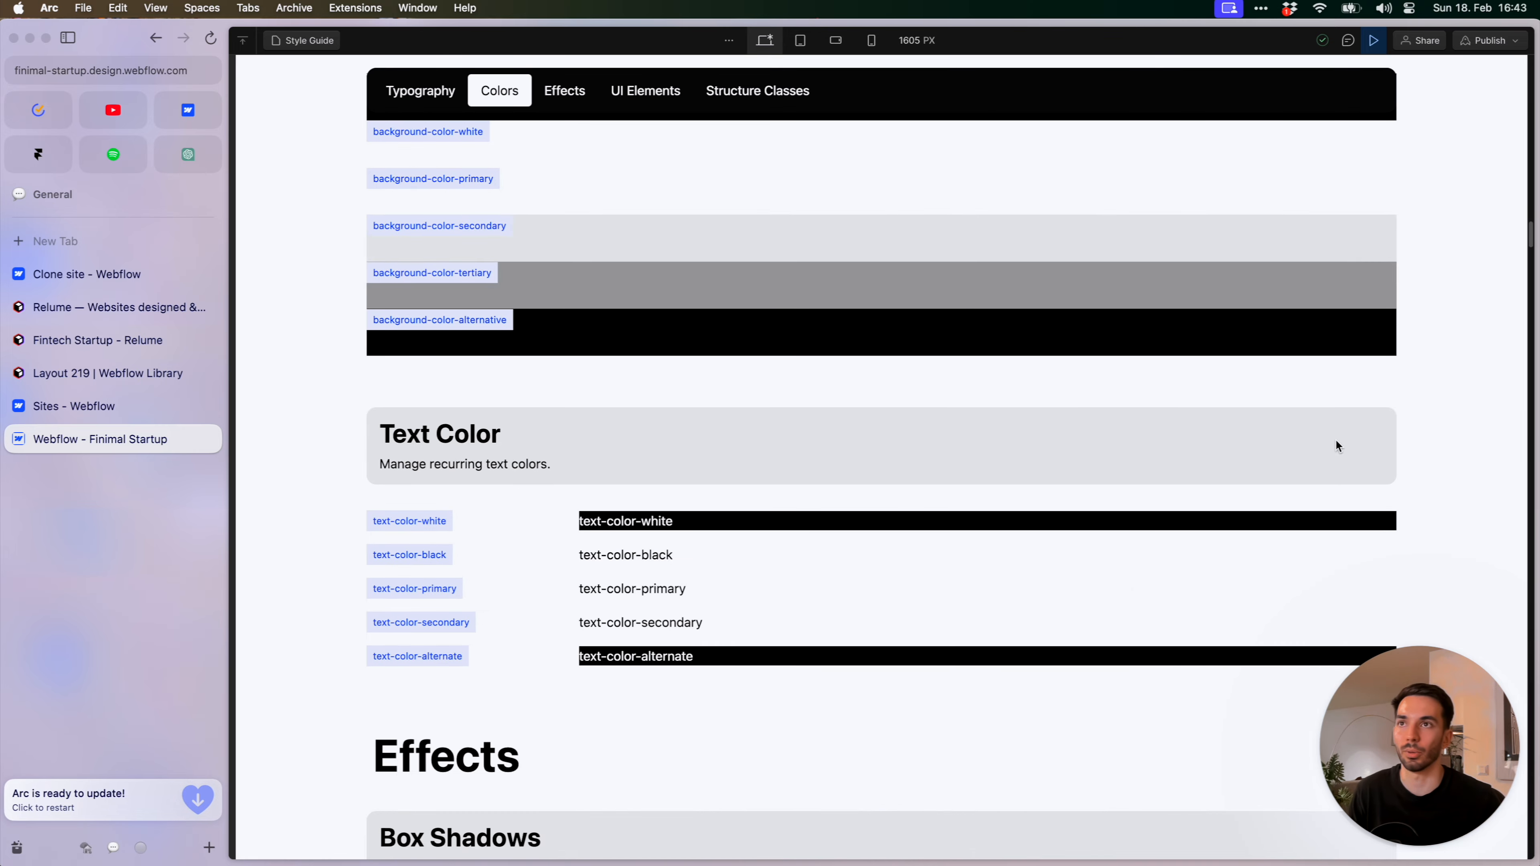
scroll(1340, 438, "up", 20)
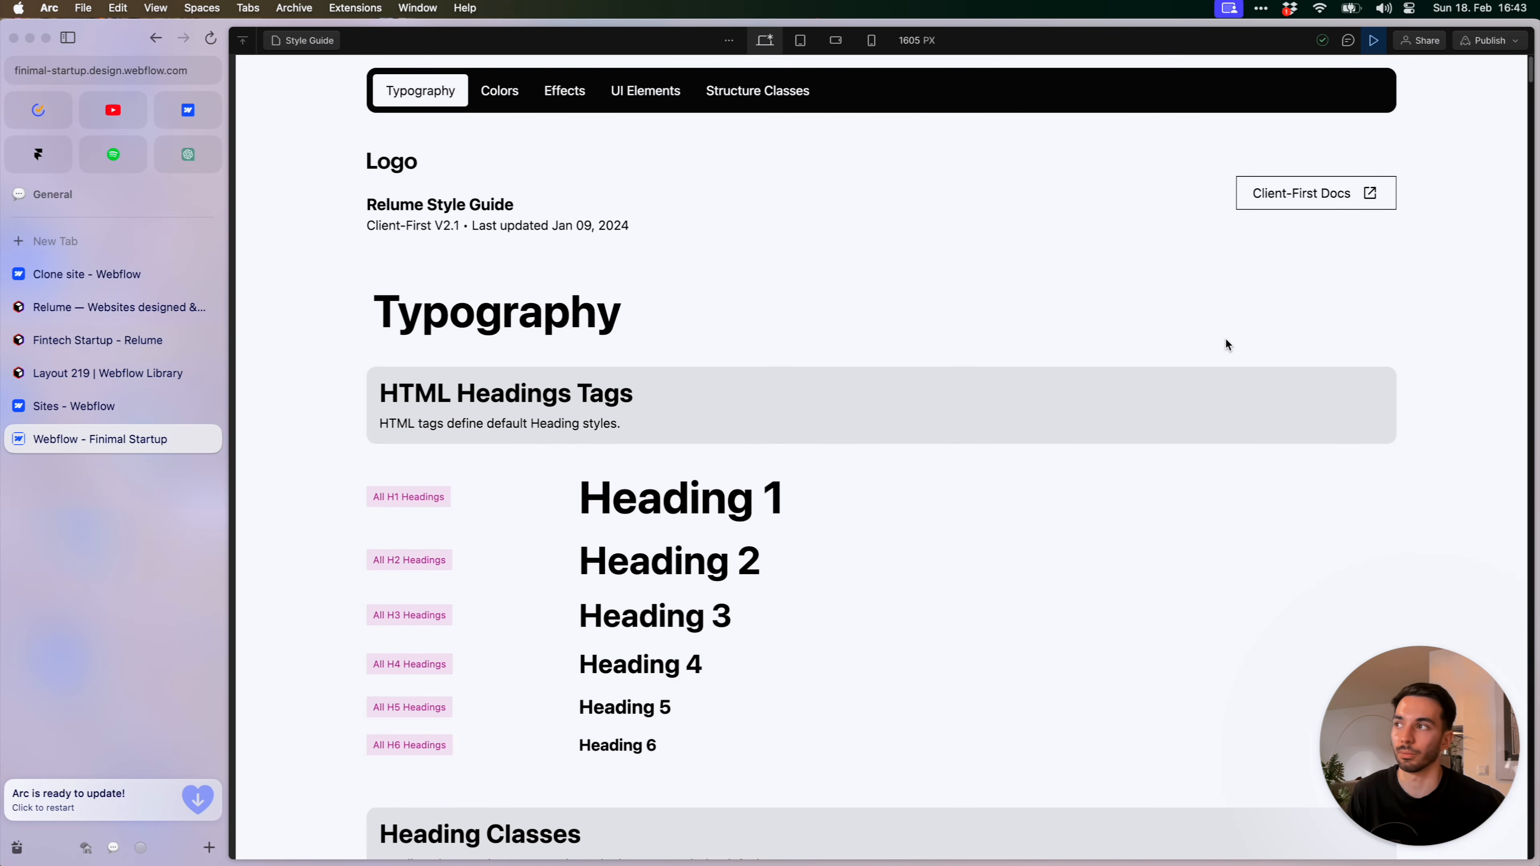
Check the Client-First version and last-updated date in the Relume Style Guide's header
left_click_drag(522, 226, 631, 227)
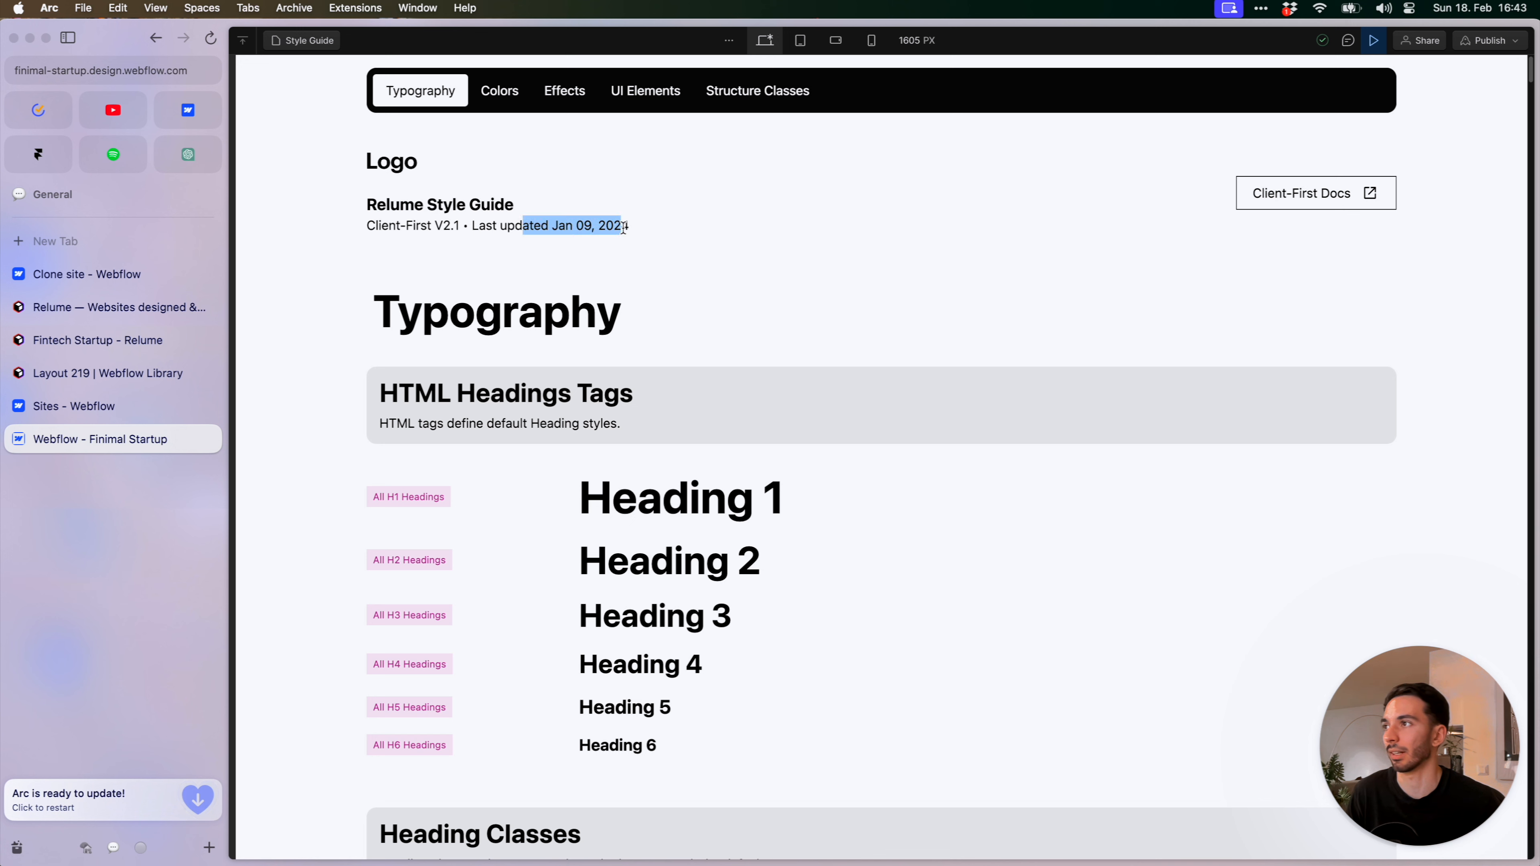
left_click(690, 229)
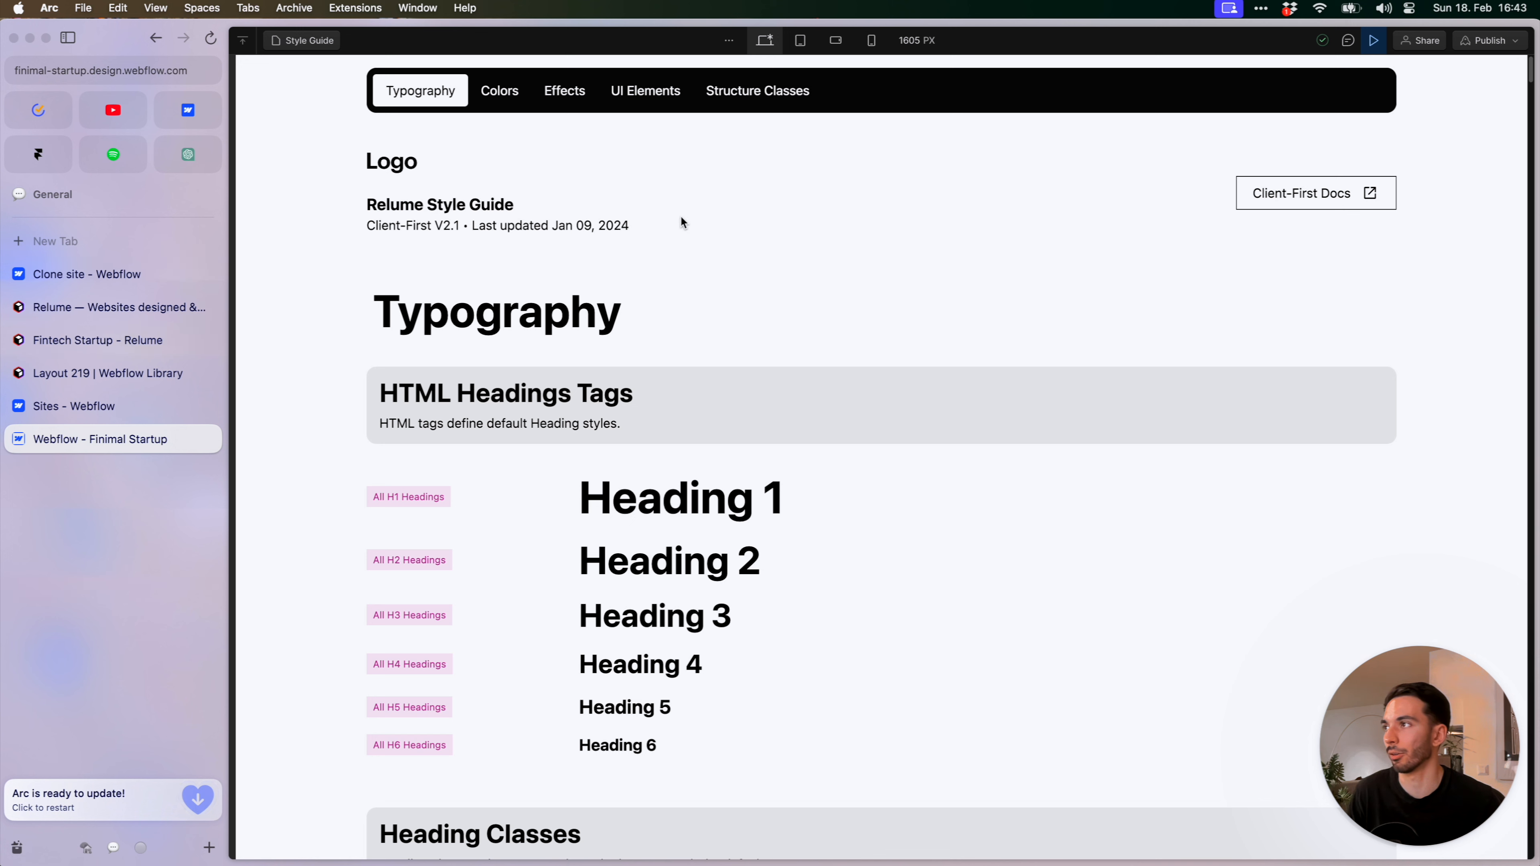
left_click_drag(396, 226, 528, 228)
left_click(529, 228)
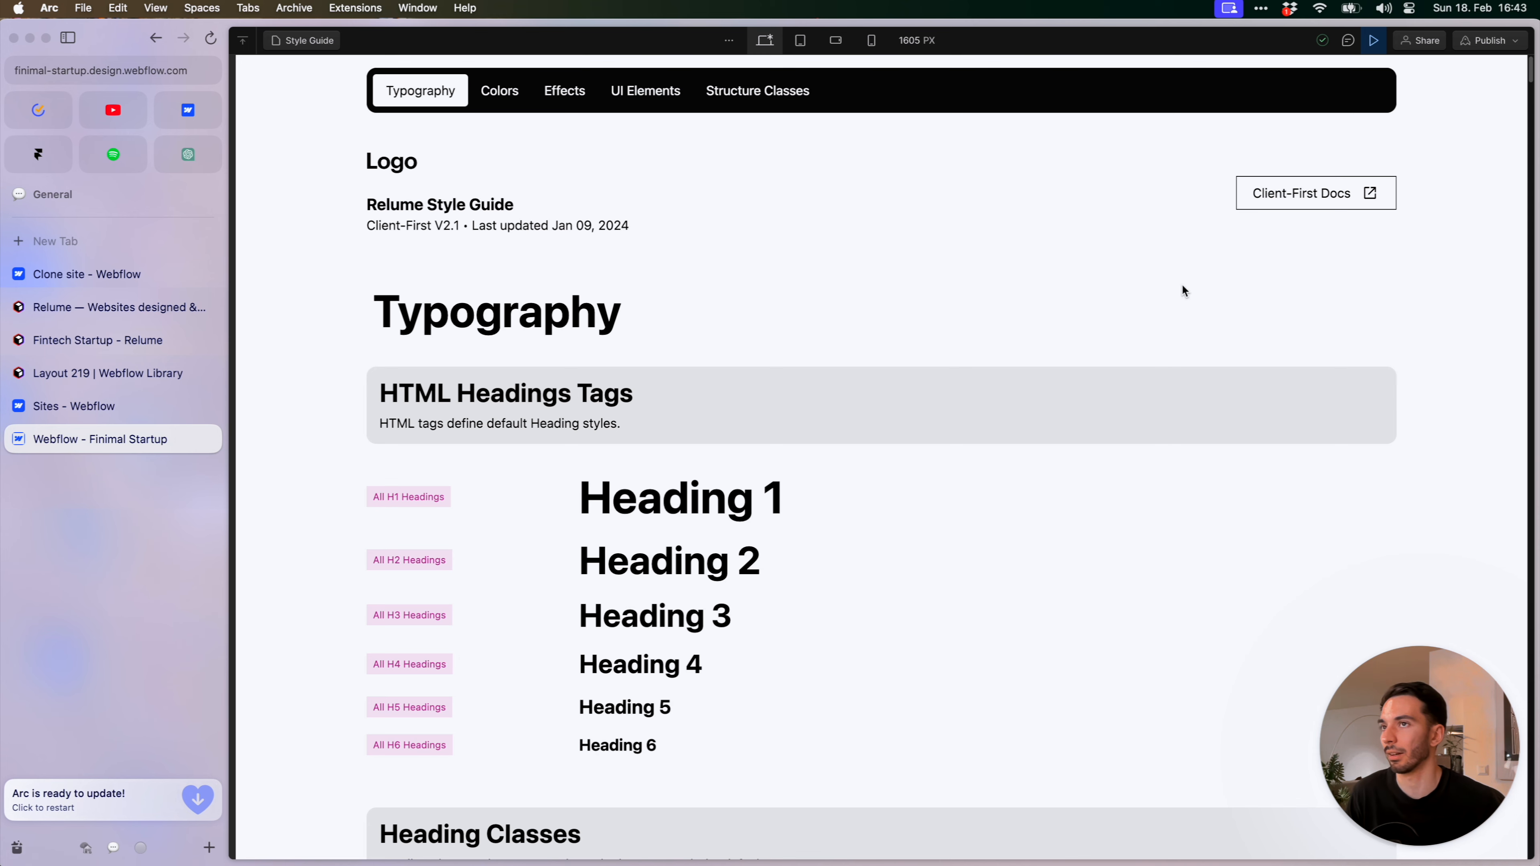
Return from preview to the designer and examine the Style Guide's heading, text size and text weight classes
left_click(1373, 41)
scroll(803, 496, "down", 3)
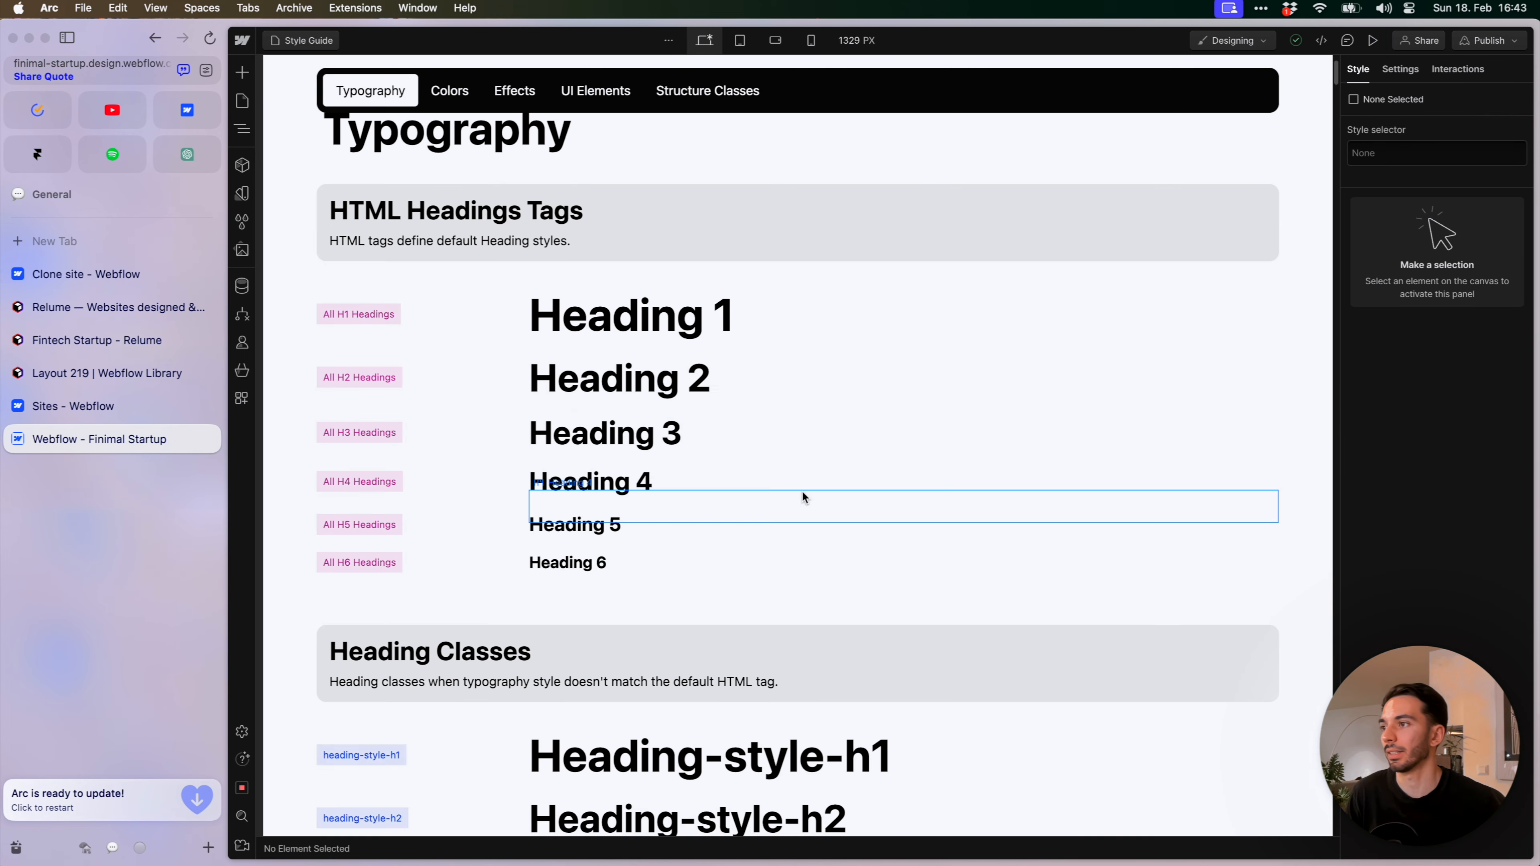
scroll(979, 428, "down", 5)
scroll(995, 426, "up", 8)
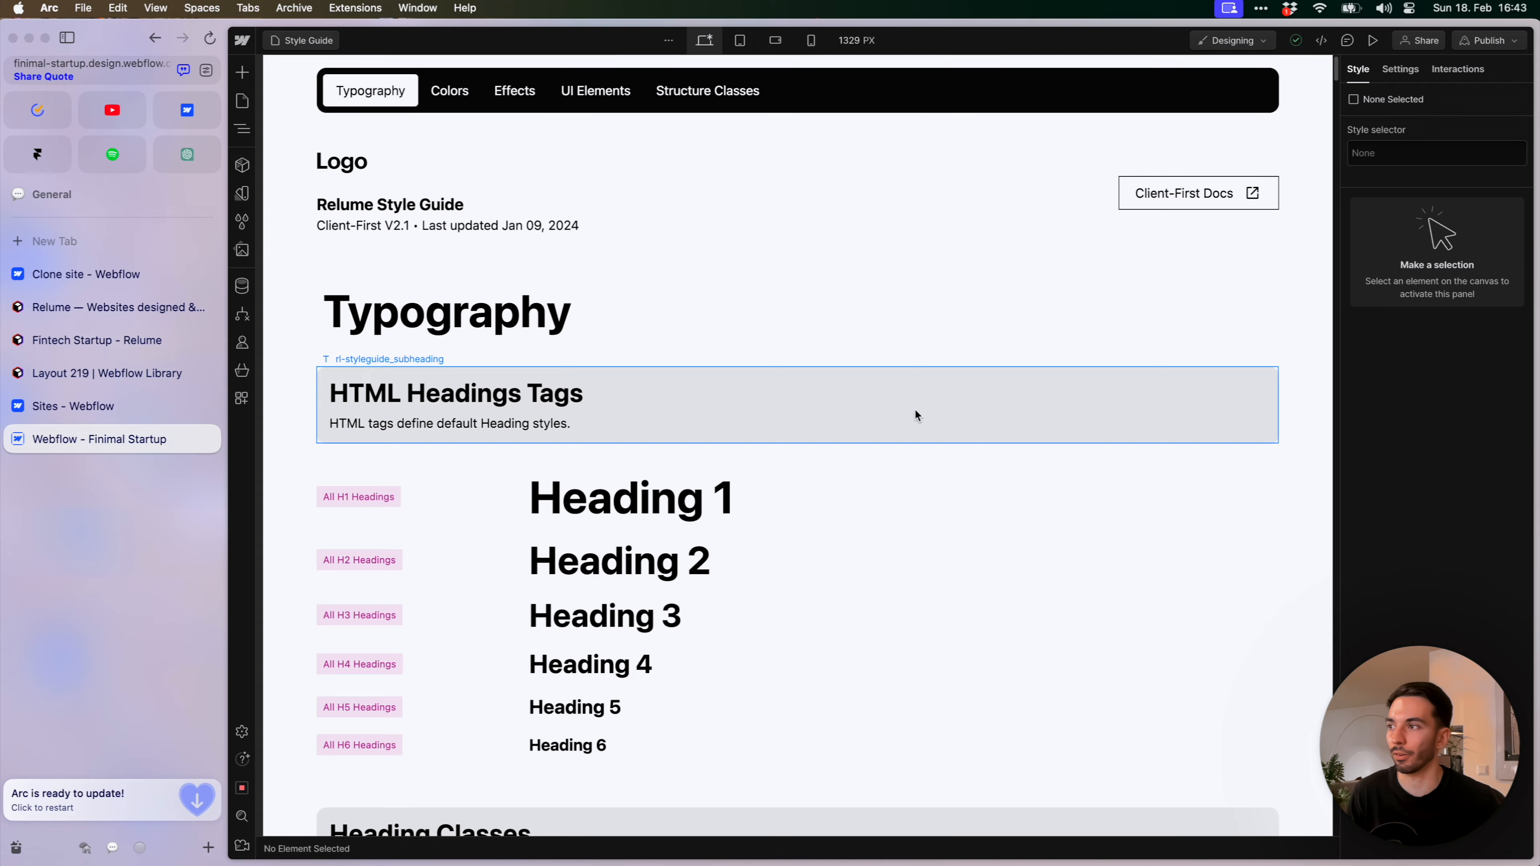
scroll(914, 415, "down", 15)
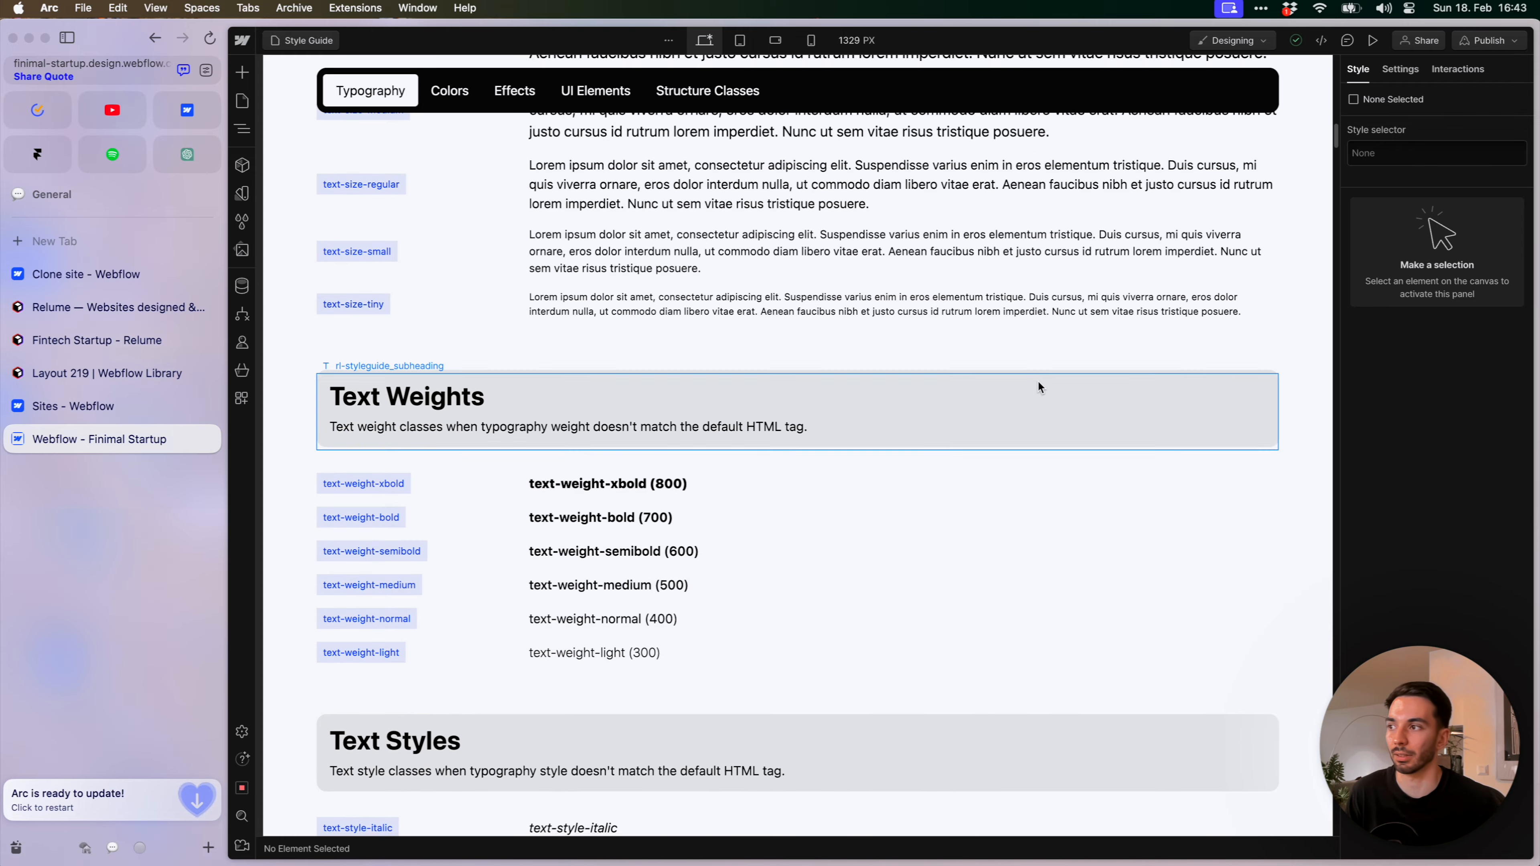
Look over the Style Guide's text weight and text style classes and open the site's Home page
scroll(1038, 385, "down", 12)
scroll(1068, 388, "up", 10)
scroll(1113, 394, "up", 15)
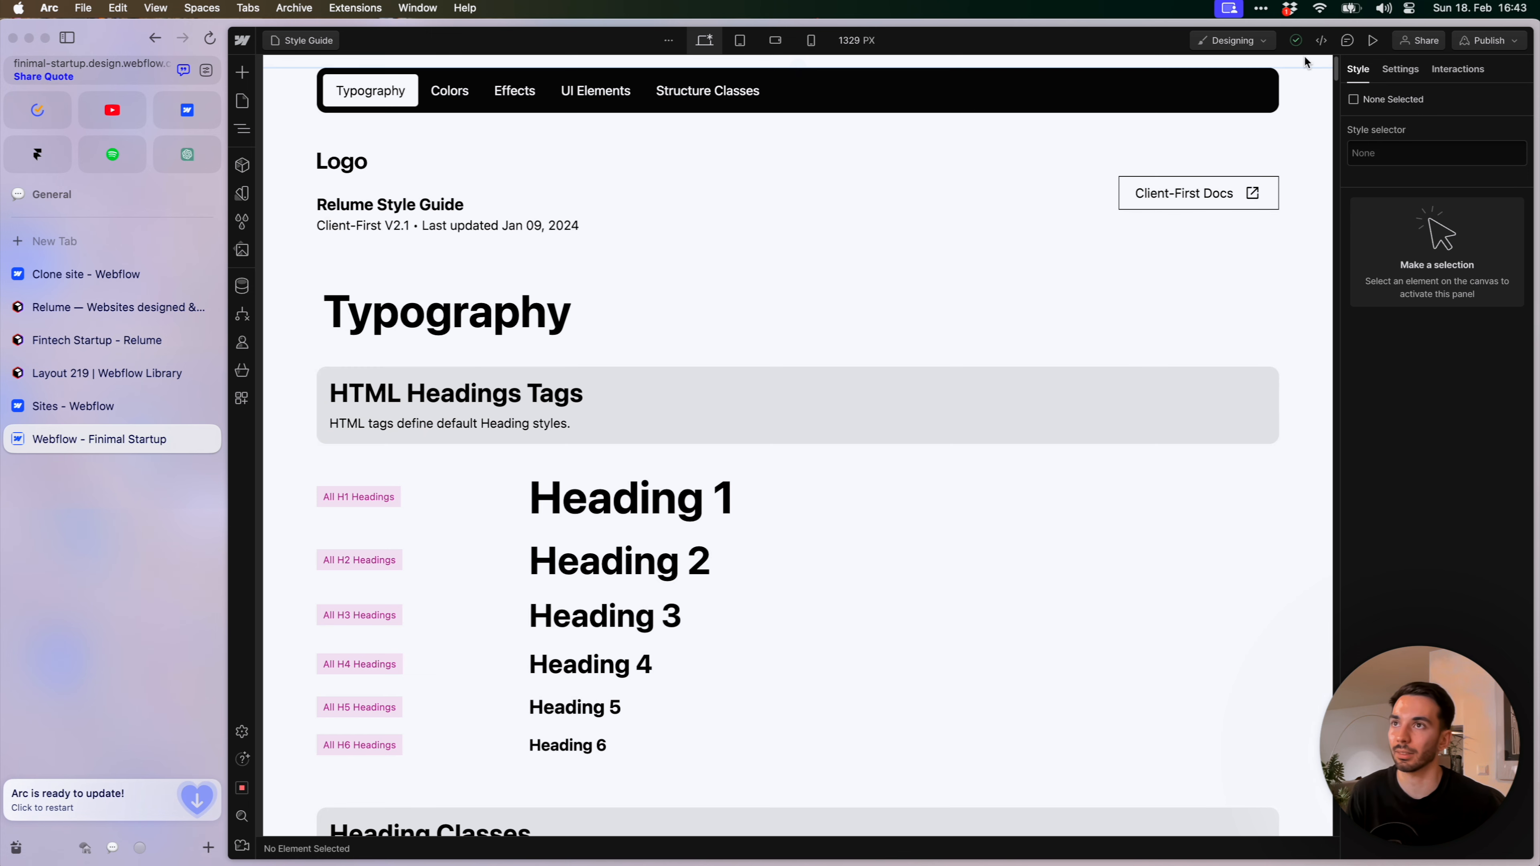
key("p")
left_click(301, 161)
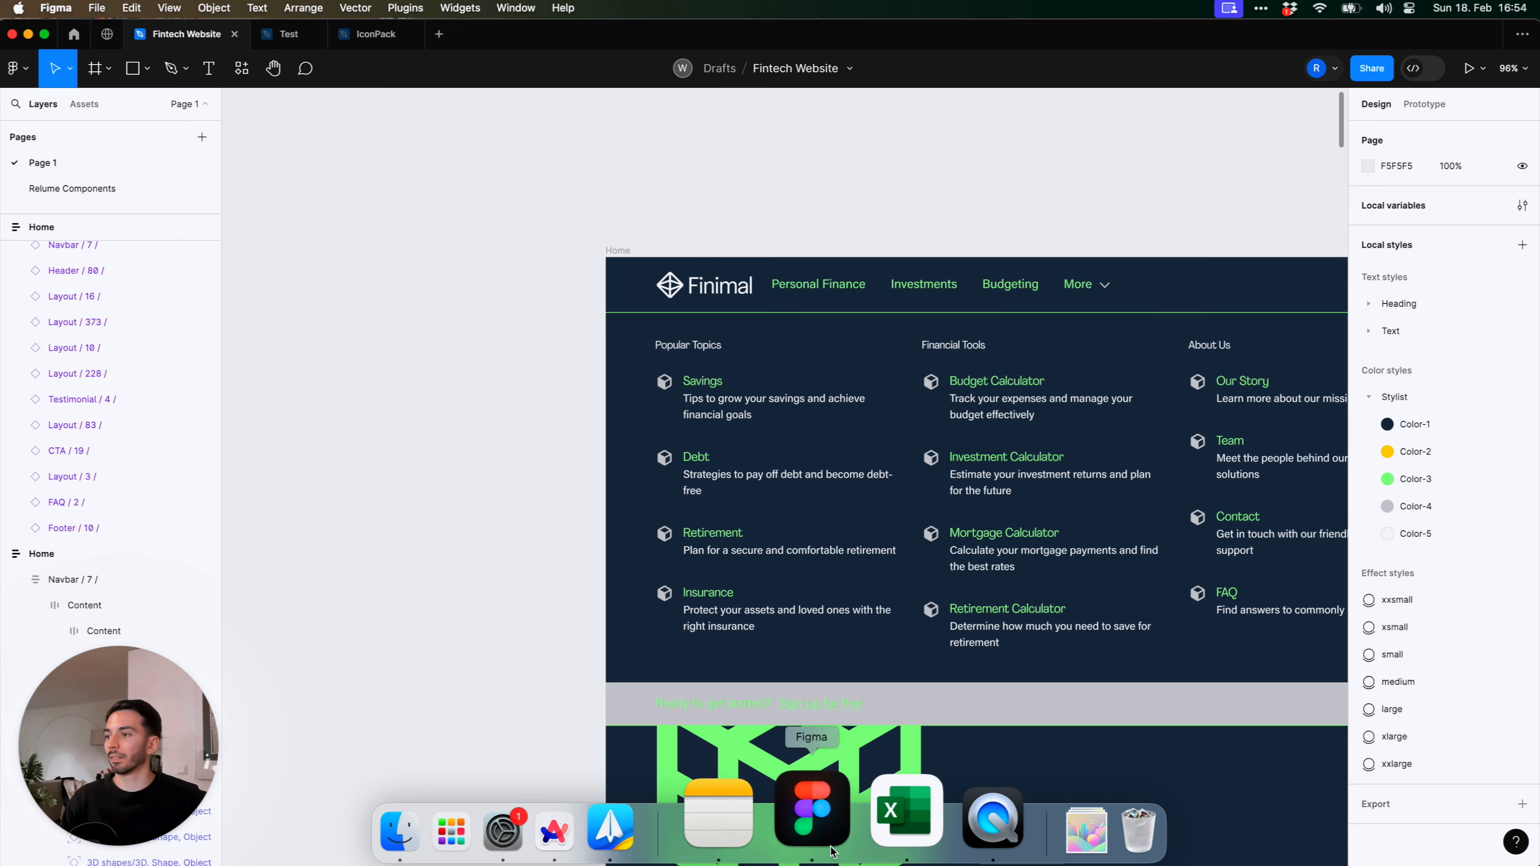
Switch to Webflow in the browser and delete the placeholder logo image from the Home page's navbar
left_click(636, 810)
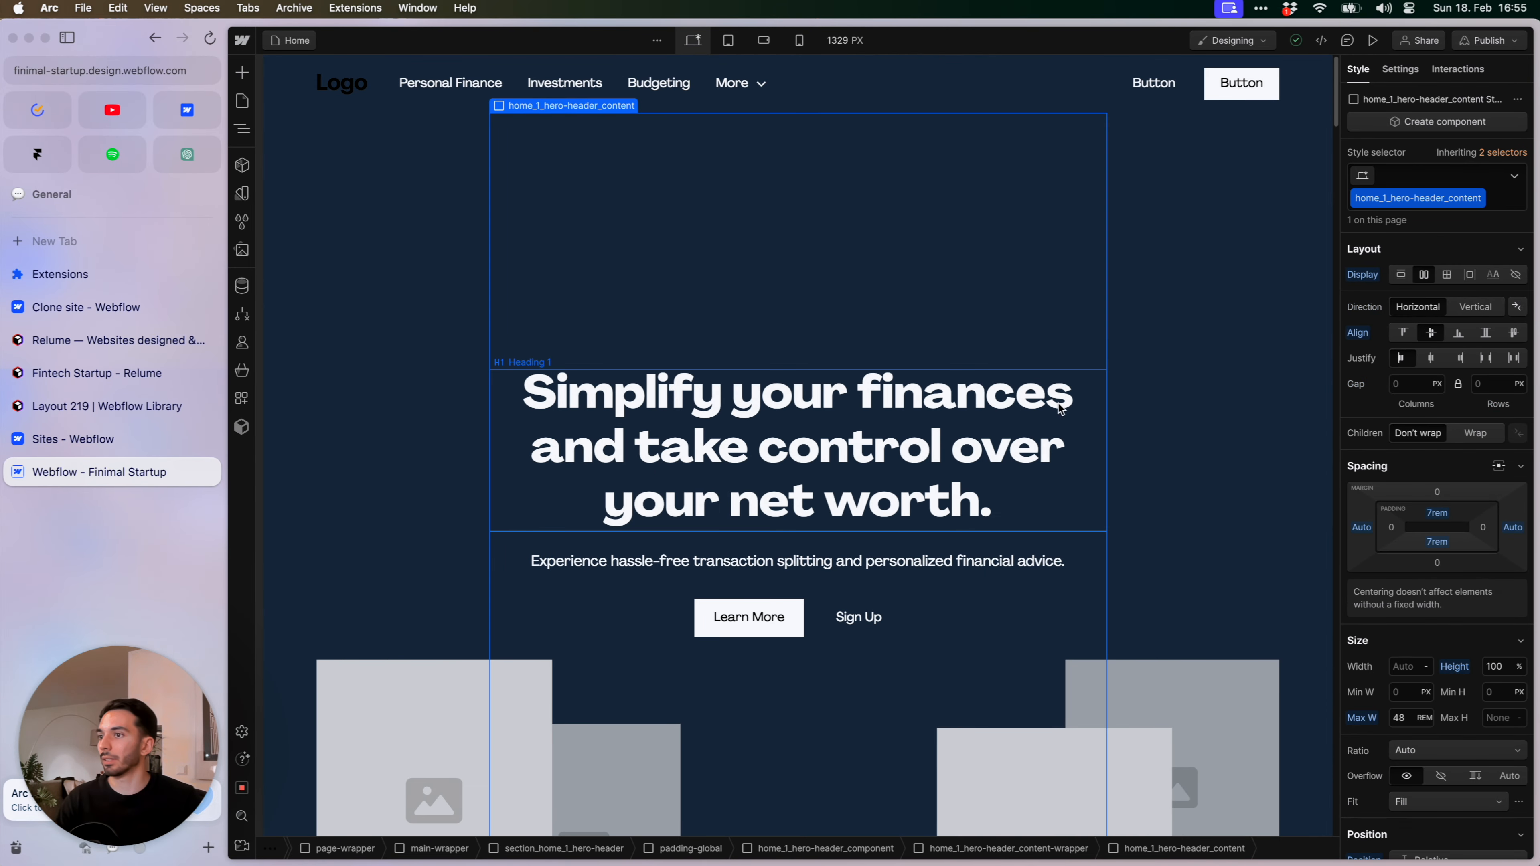
left_click(1155, 441)
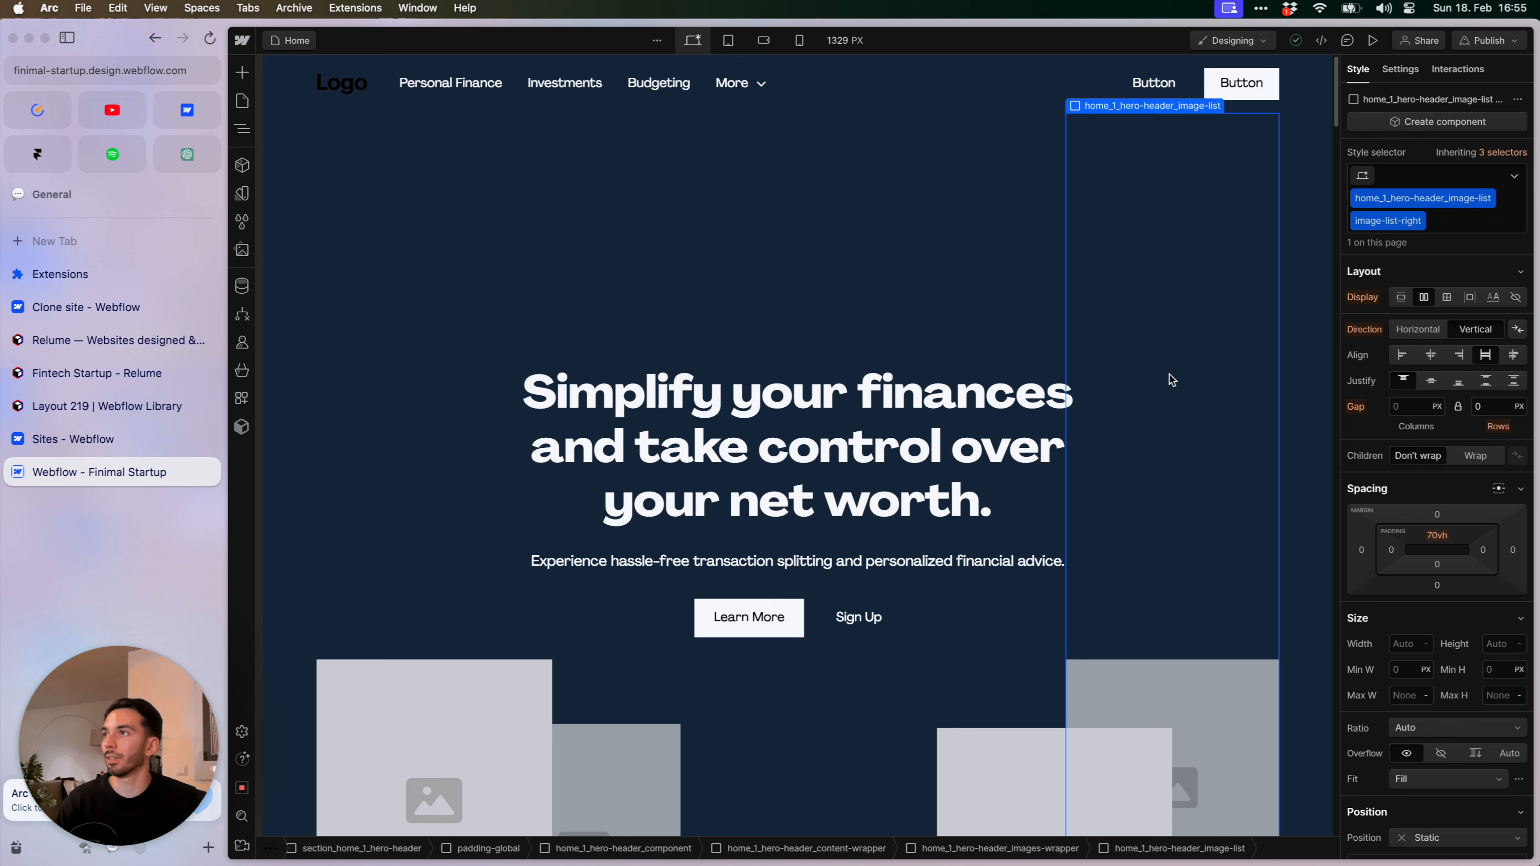
left_click(987, 324)
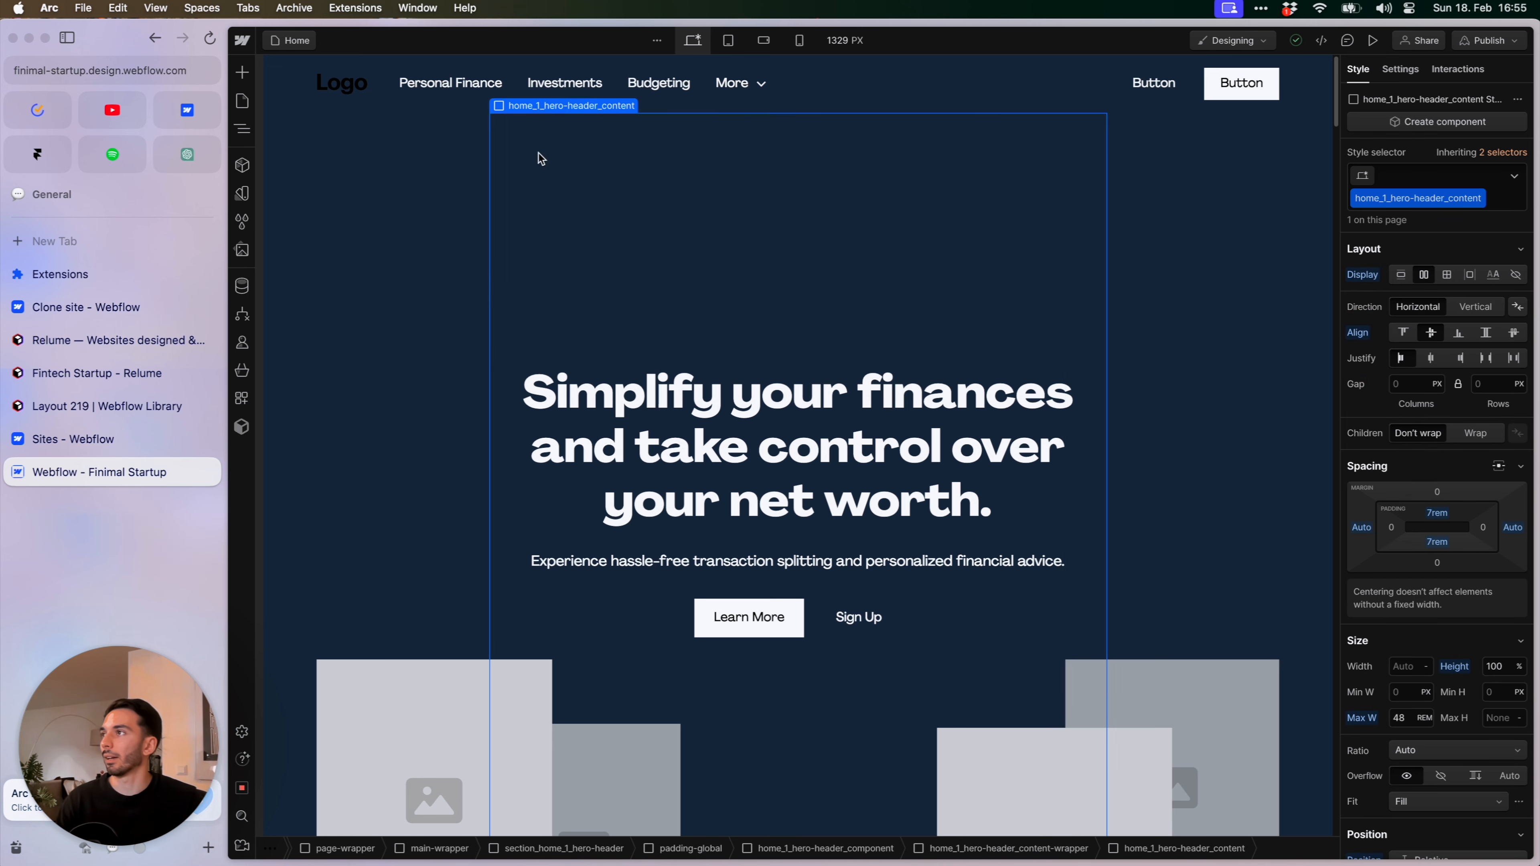
left_click(343, 94)
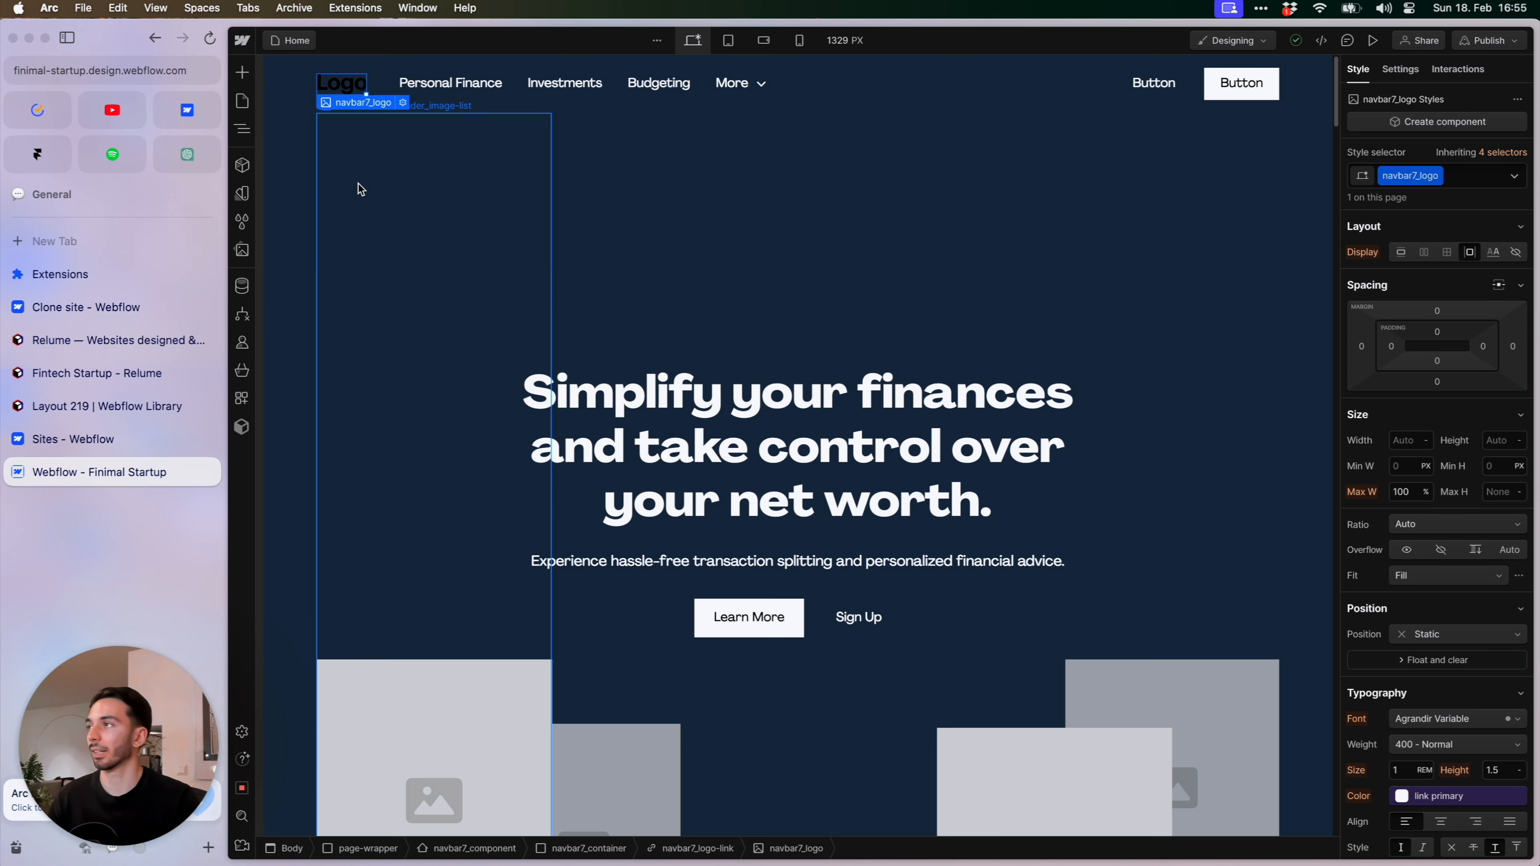
key("BackSpace")
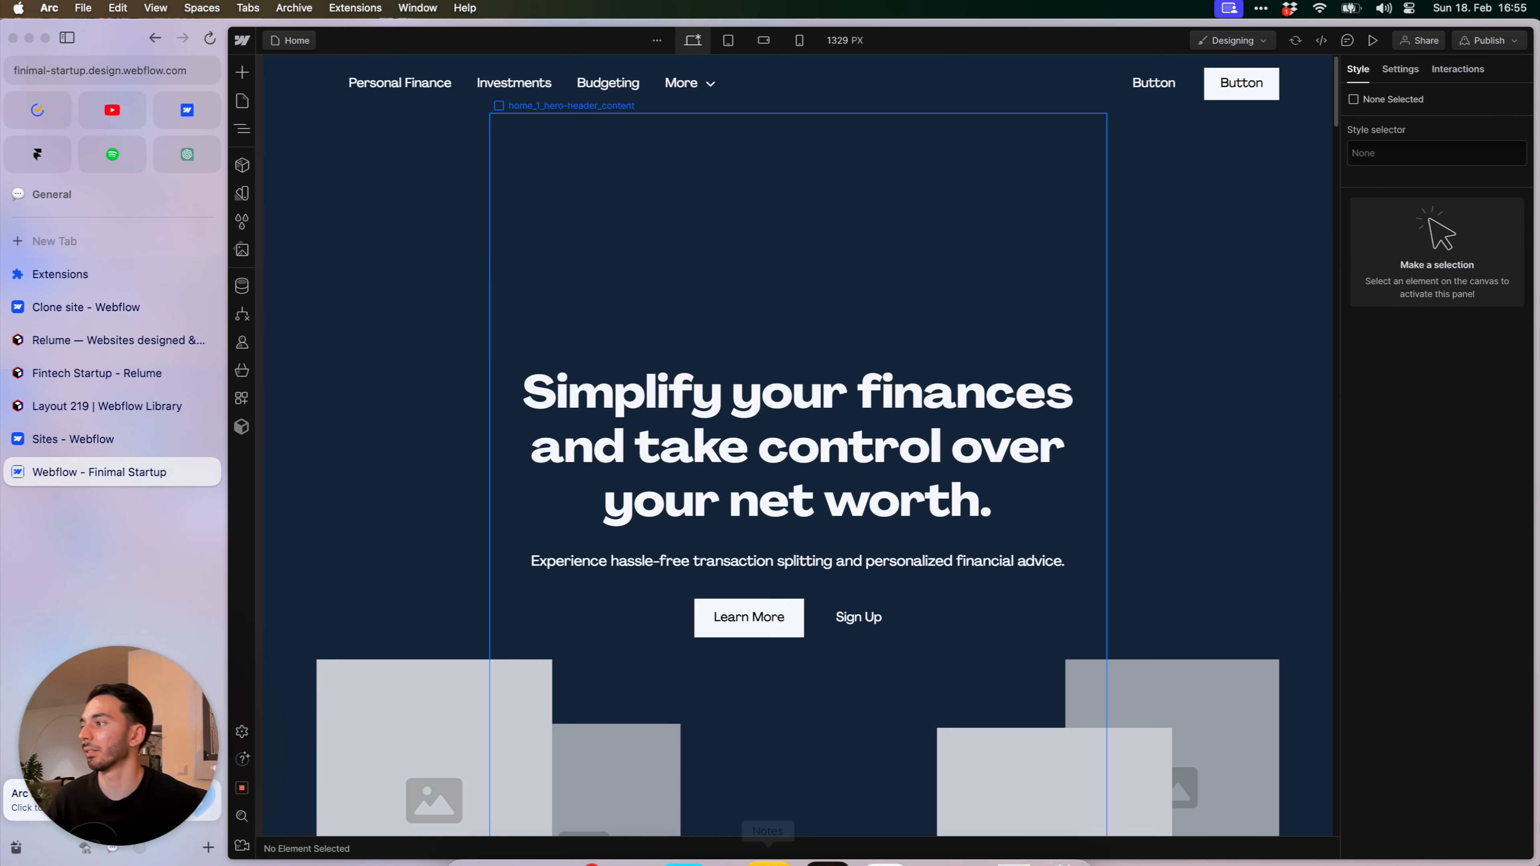
Switch to the Fintech Website design in Figma and copy the Finimal navbar logo as SVG
left_click(895, 822)
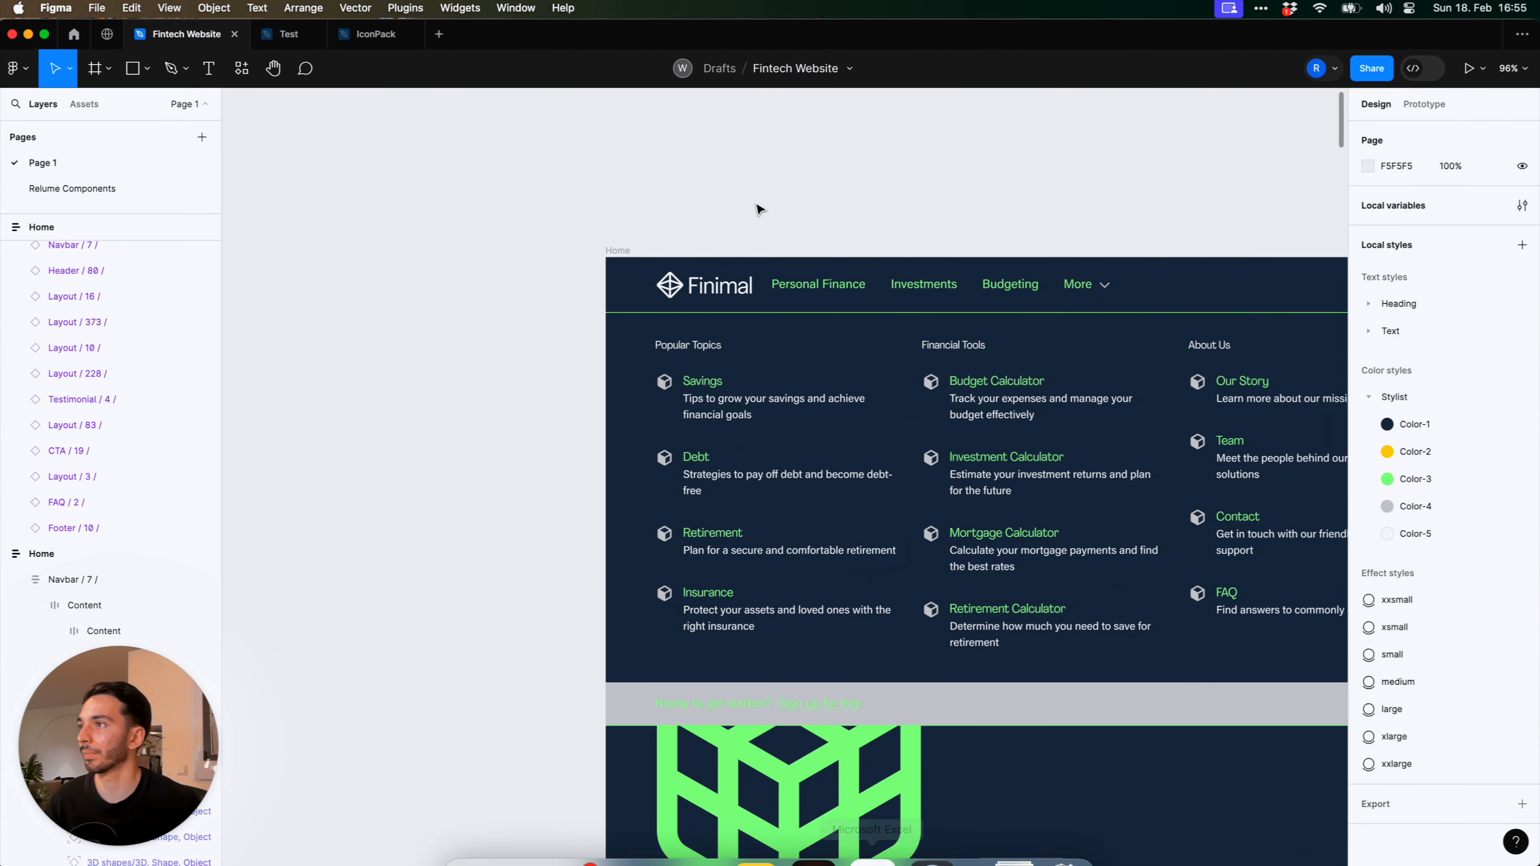
left_click(725, 298)
left_click(725, 295)
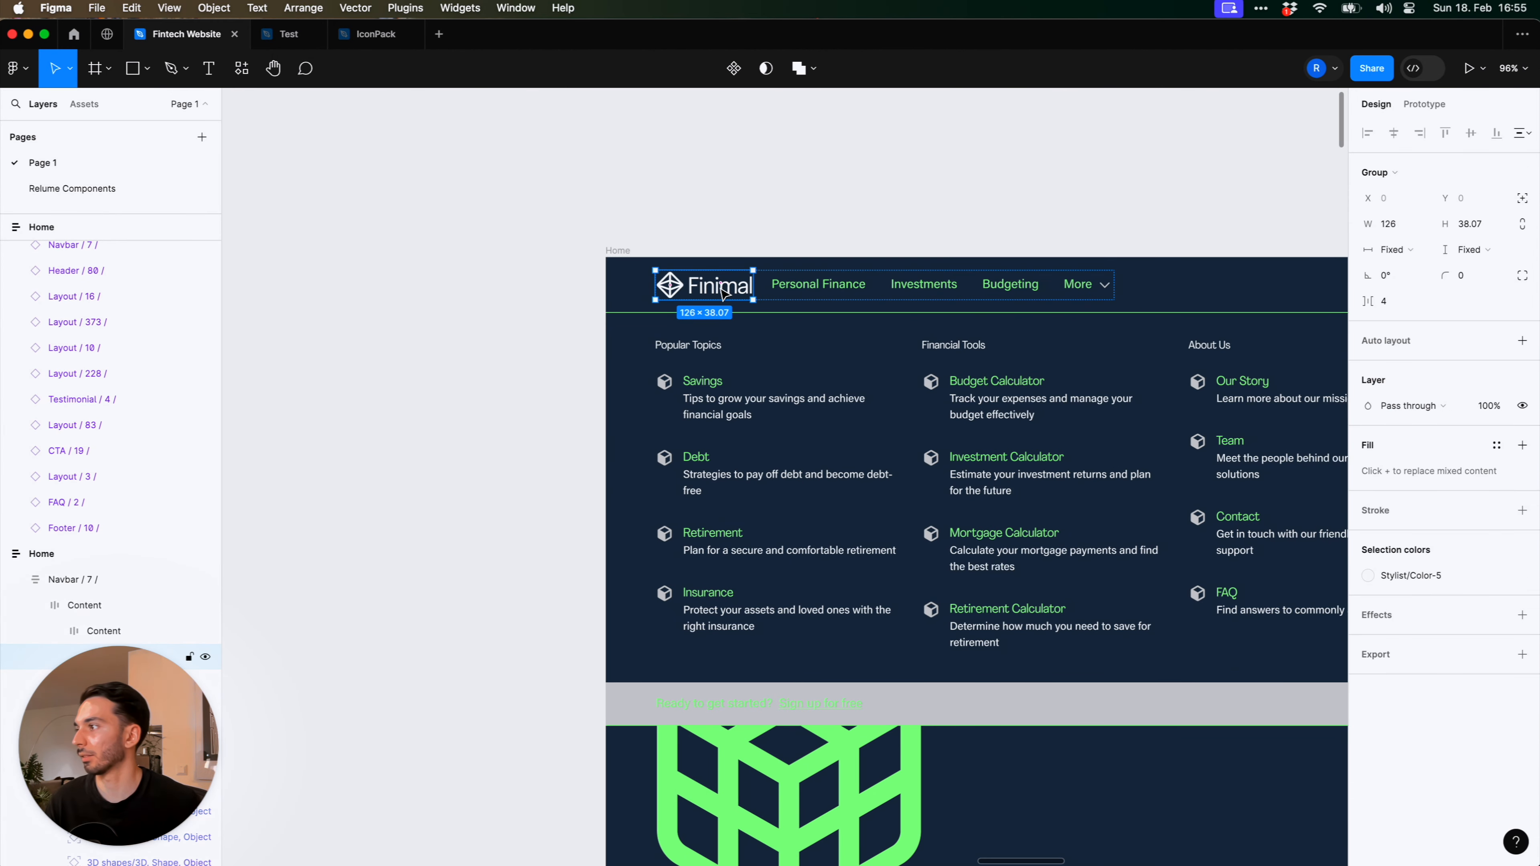
right_click(728, 293)
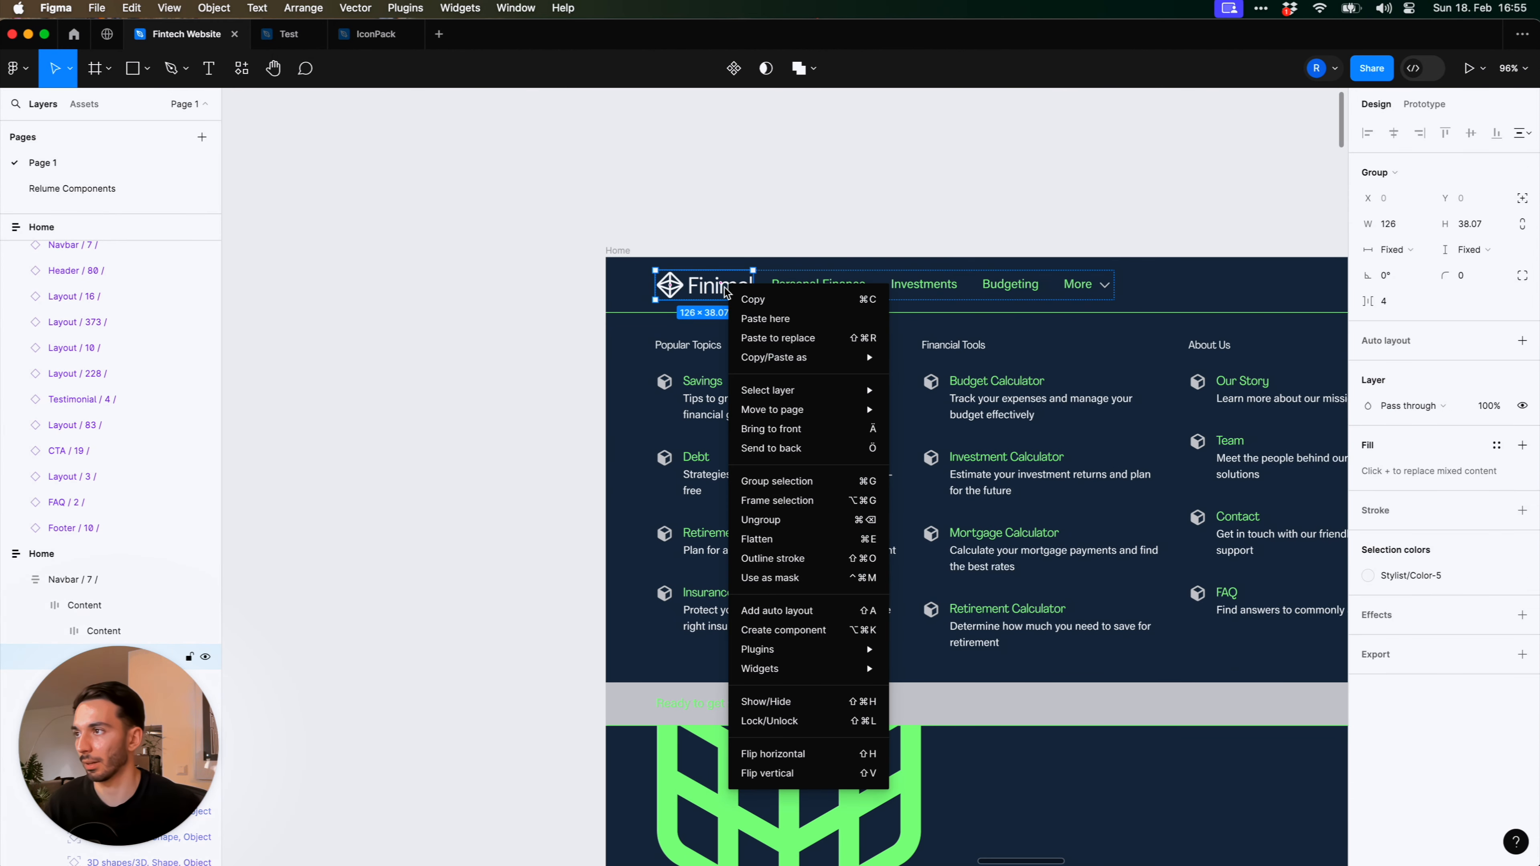
mouse_move(832, 363)
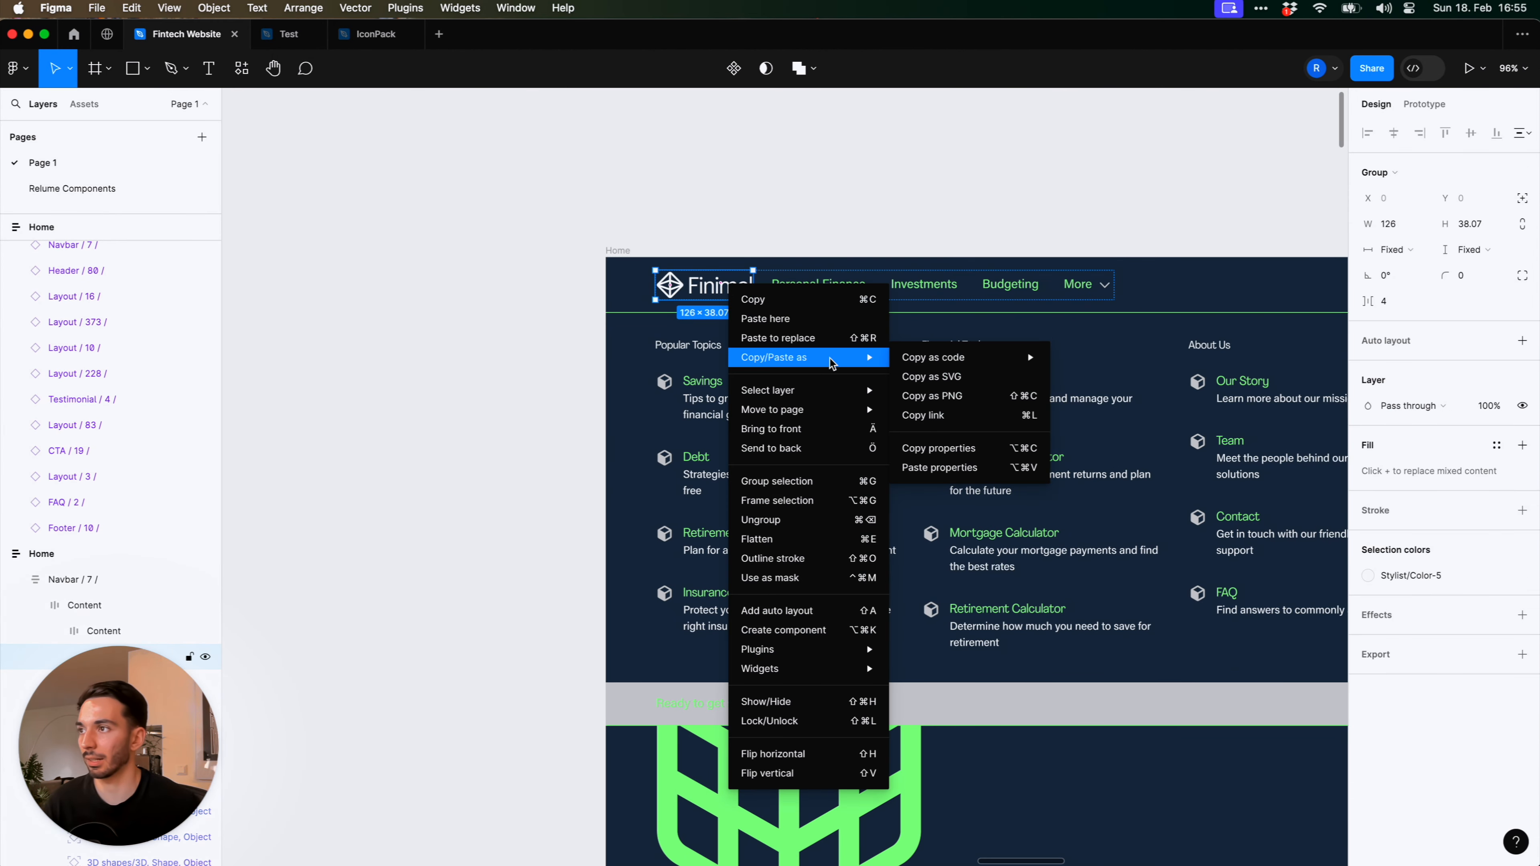
left_click(966, 378)
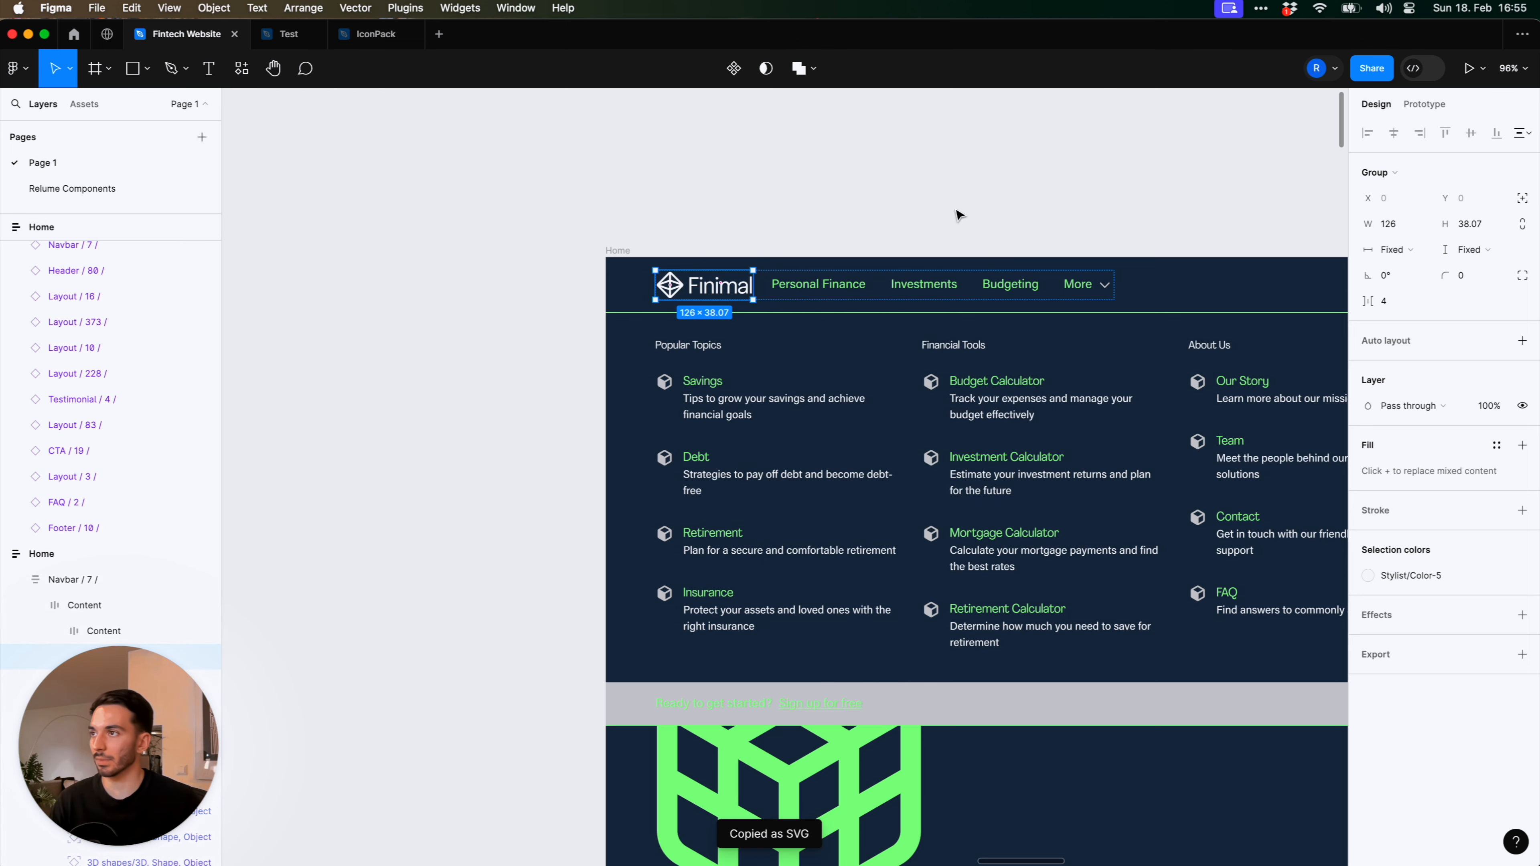
left_click(958, 215)
Back in Webflow, paste the SVG logo into navbar7_logo-link as an HTML embed with icon size Icon large (80px / 5rem)
left_click(643, 846)
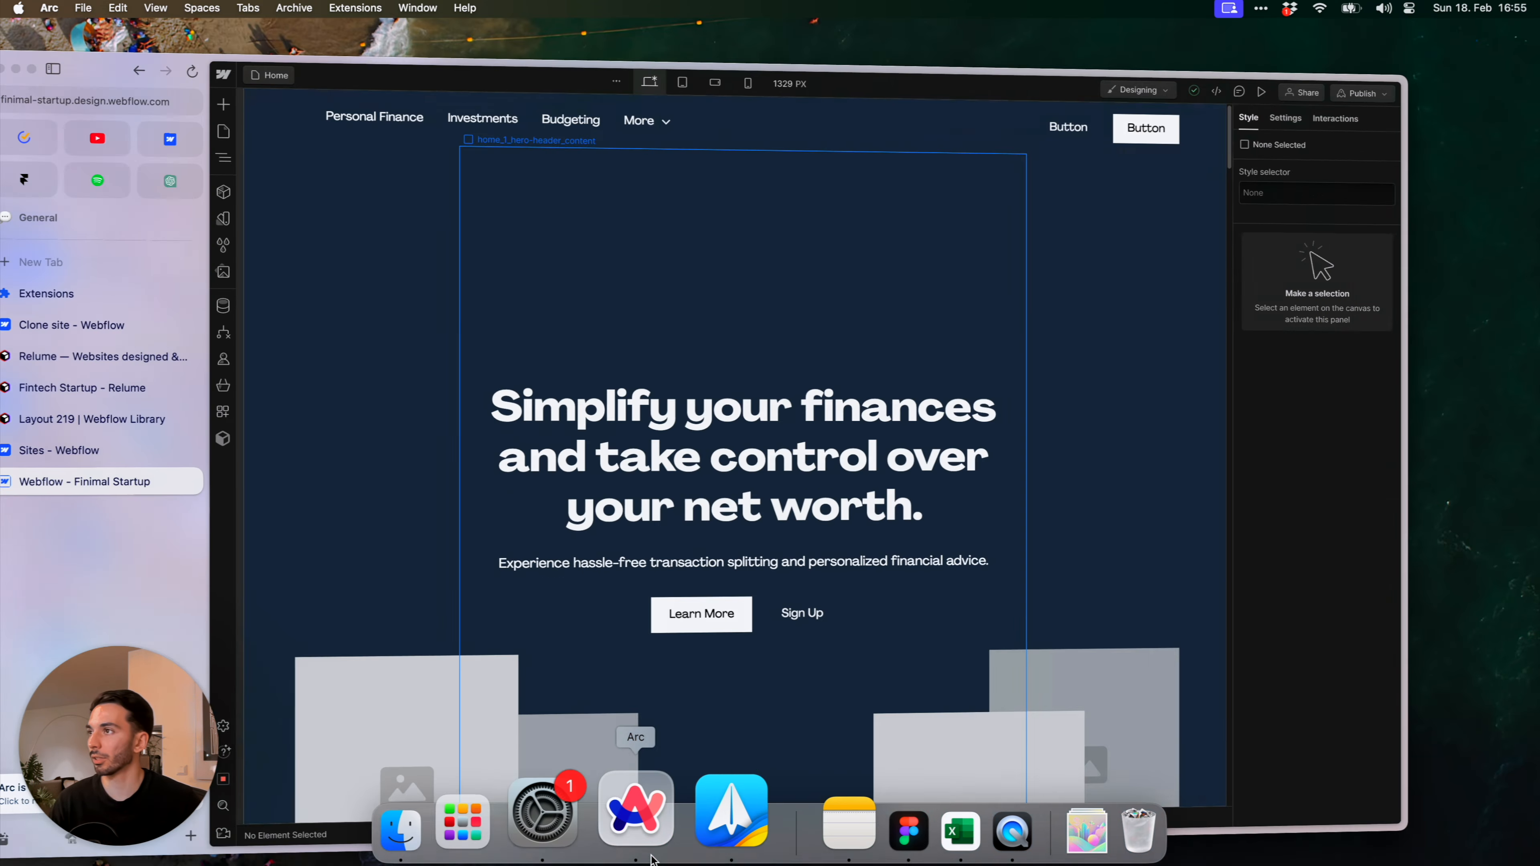
left_click(332, 110)
key("z")
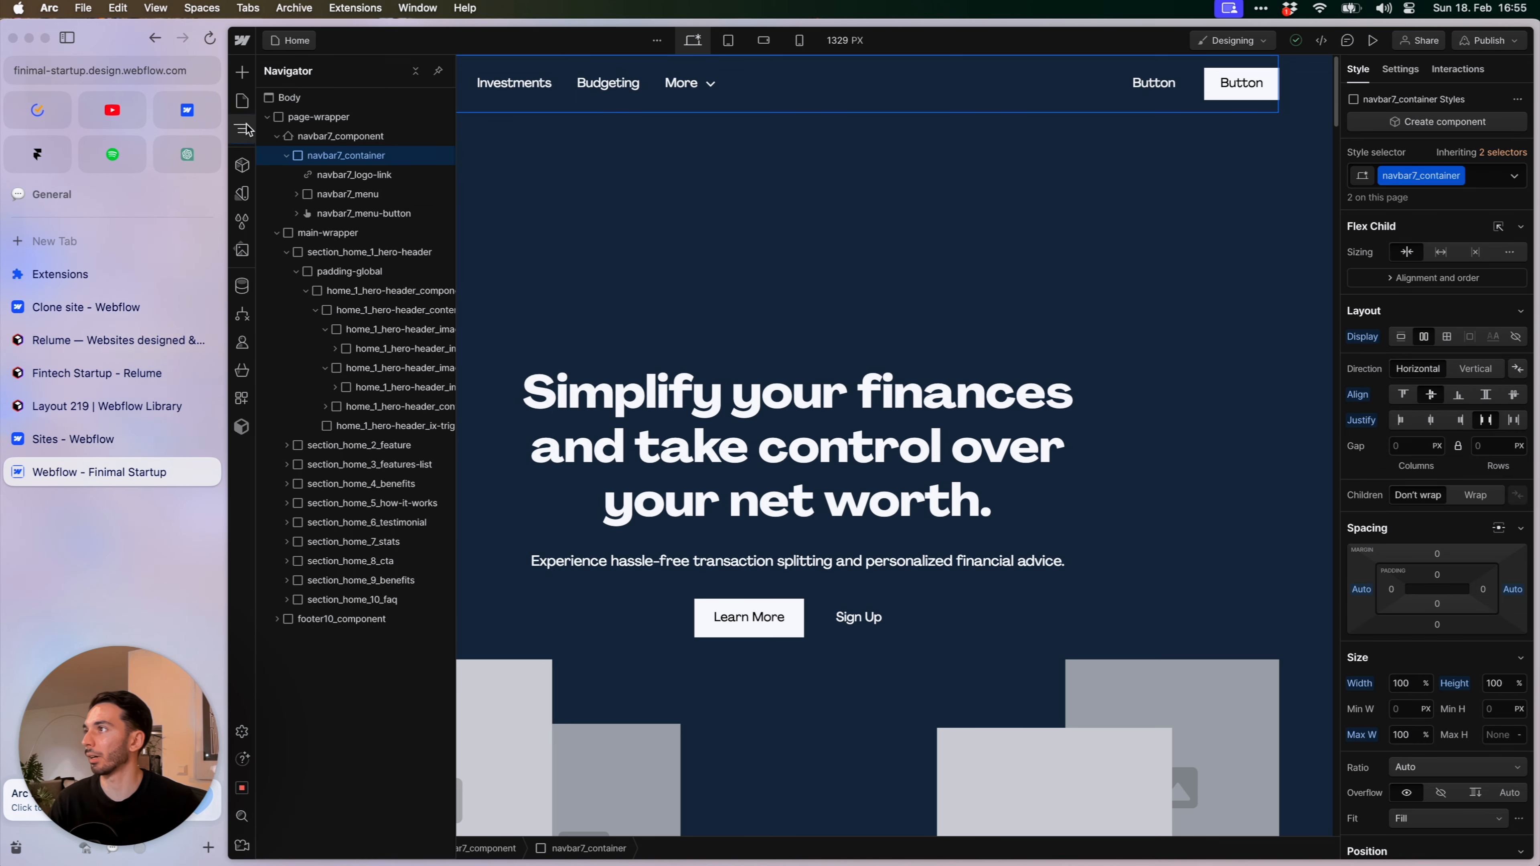
left_click(349, 176)
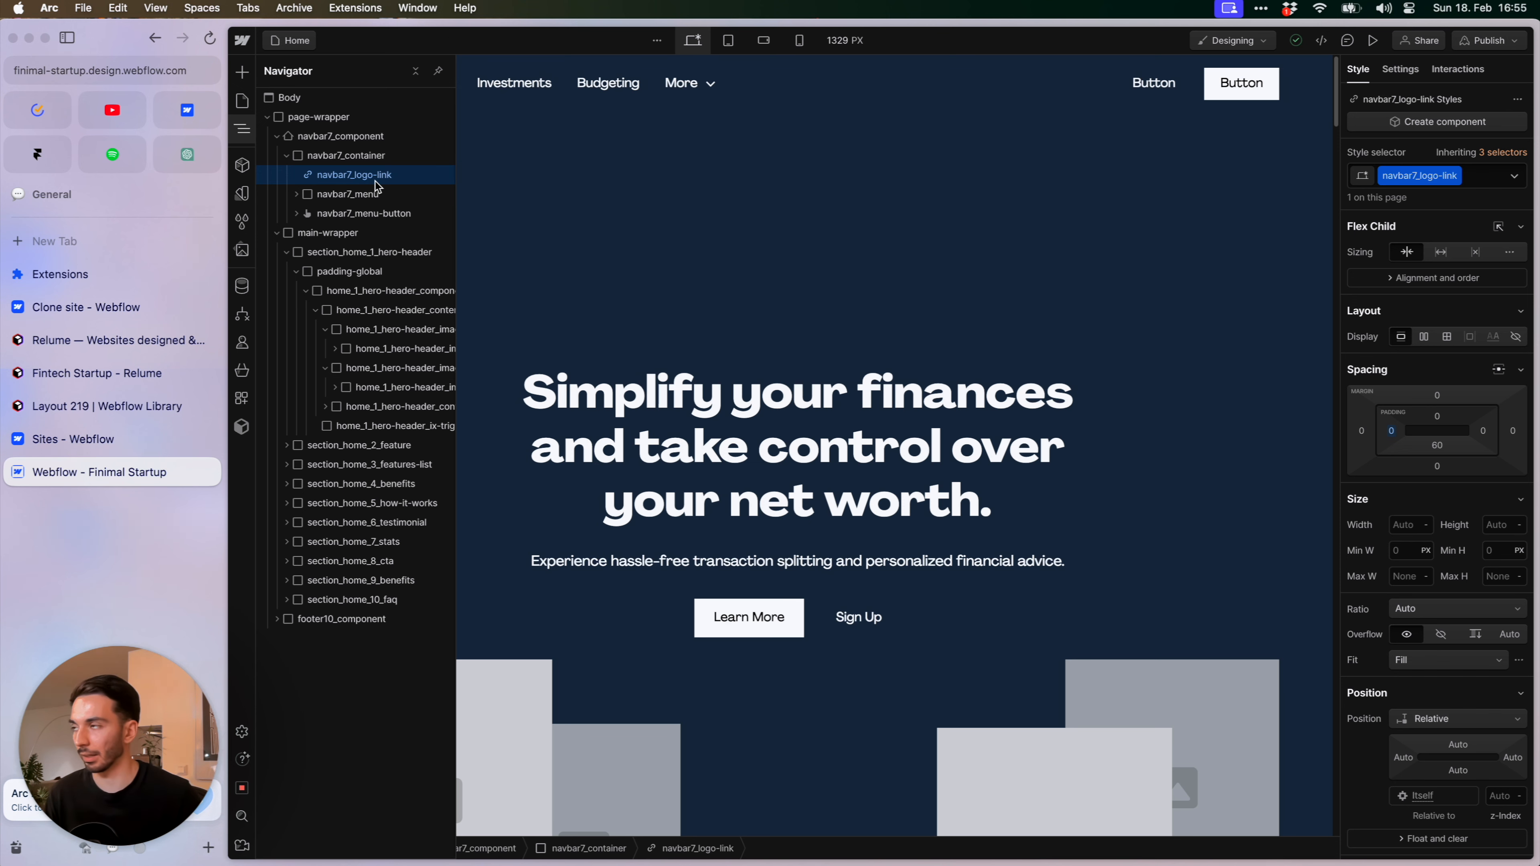
key("super+v")
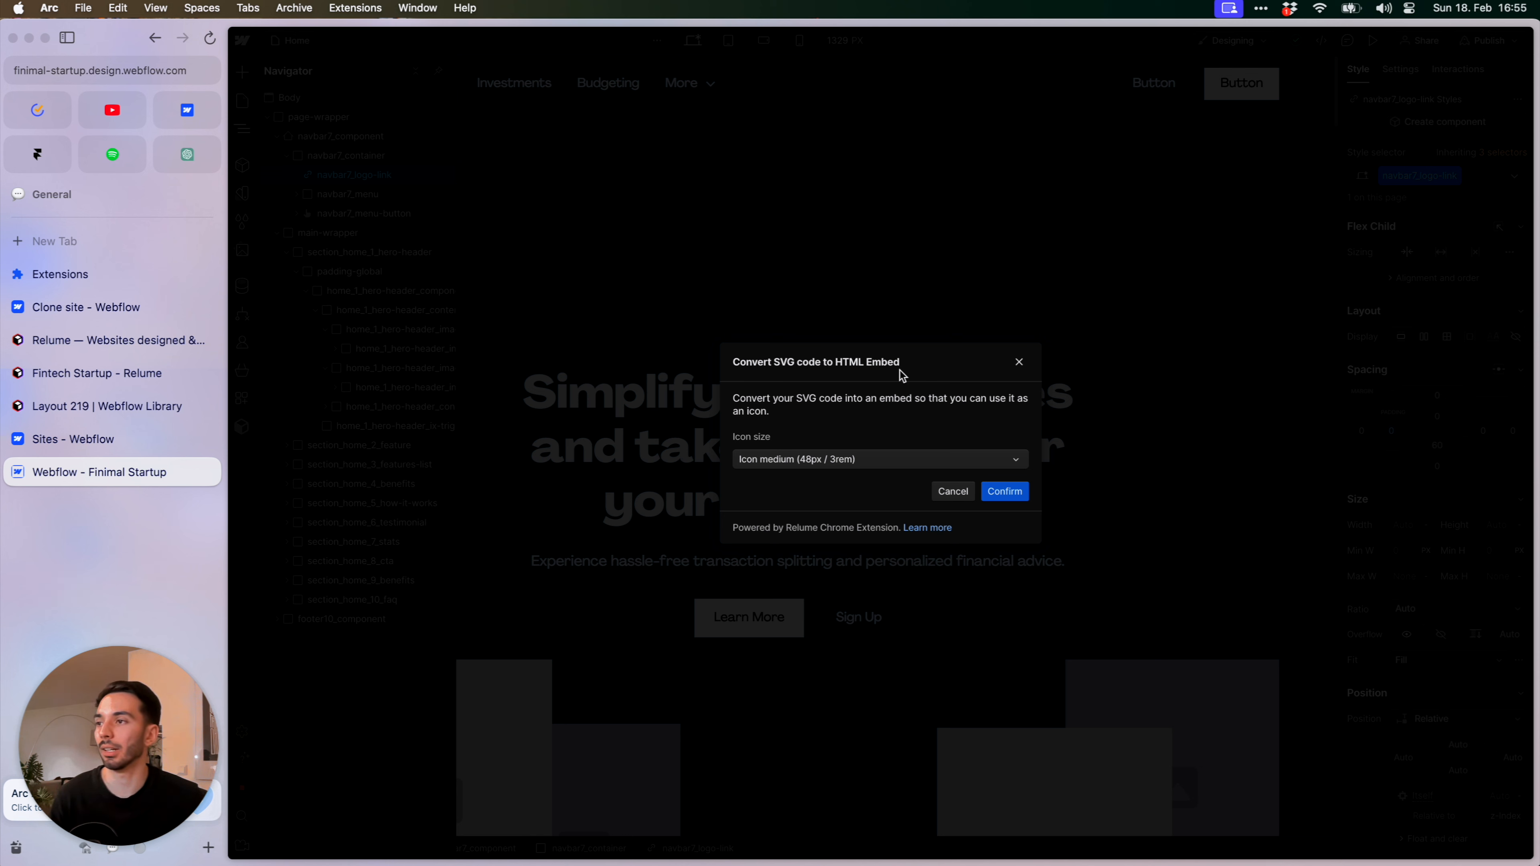
left_click(841, 459)
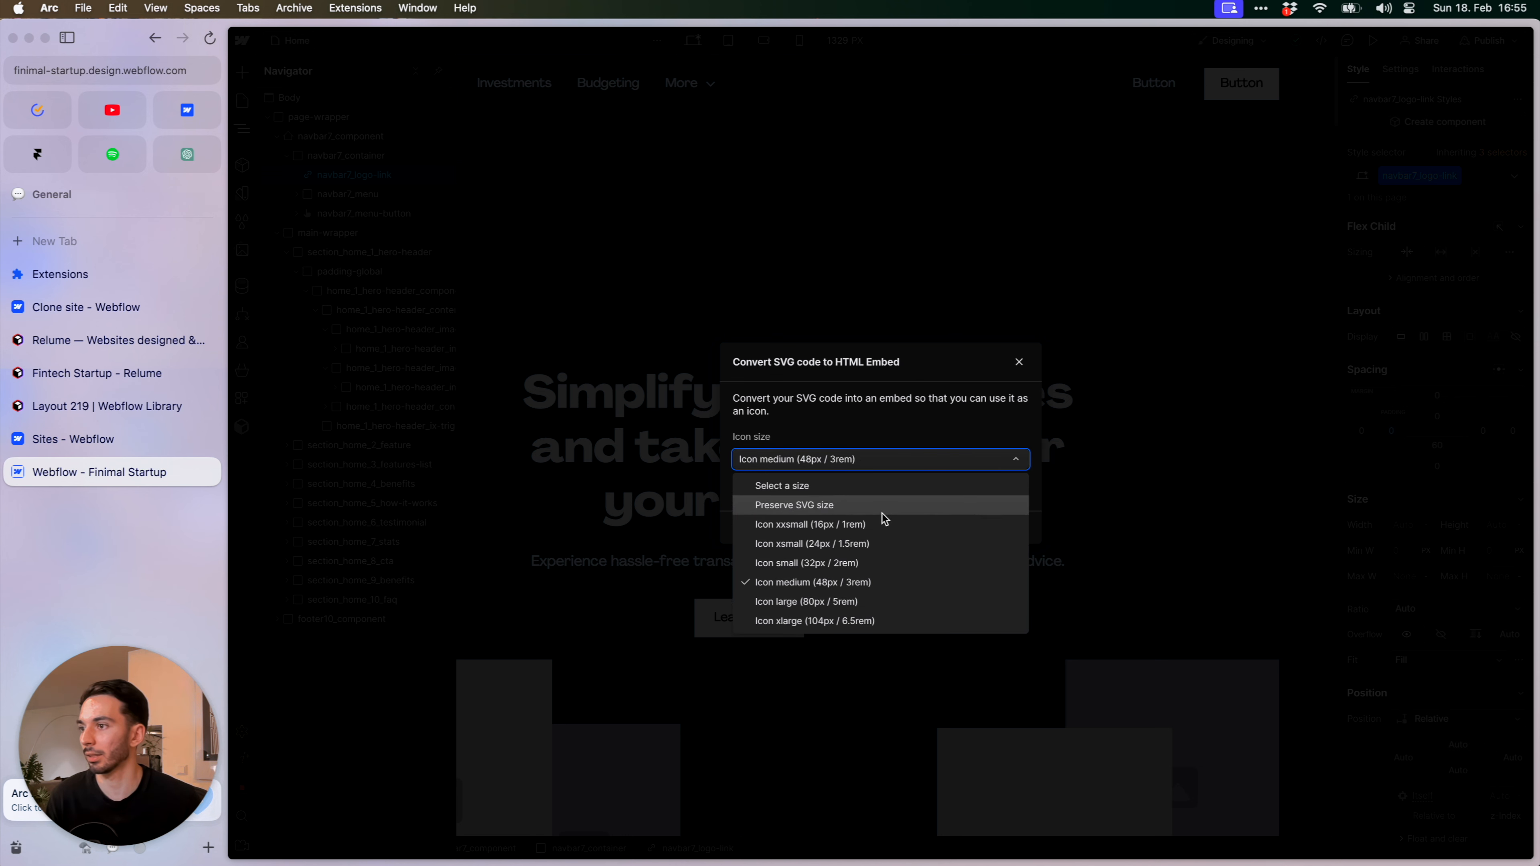
left_click(792, 602)
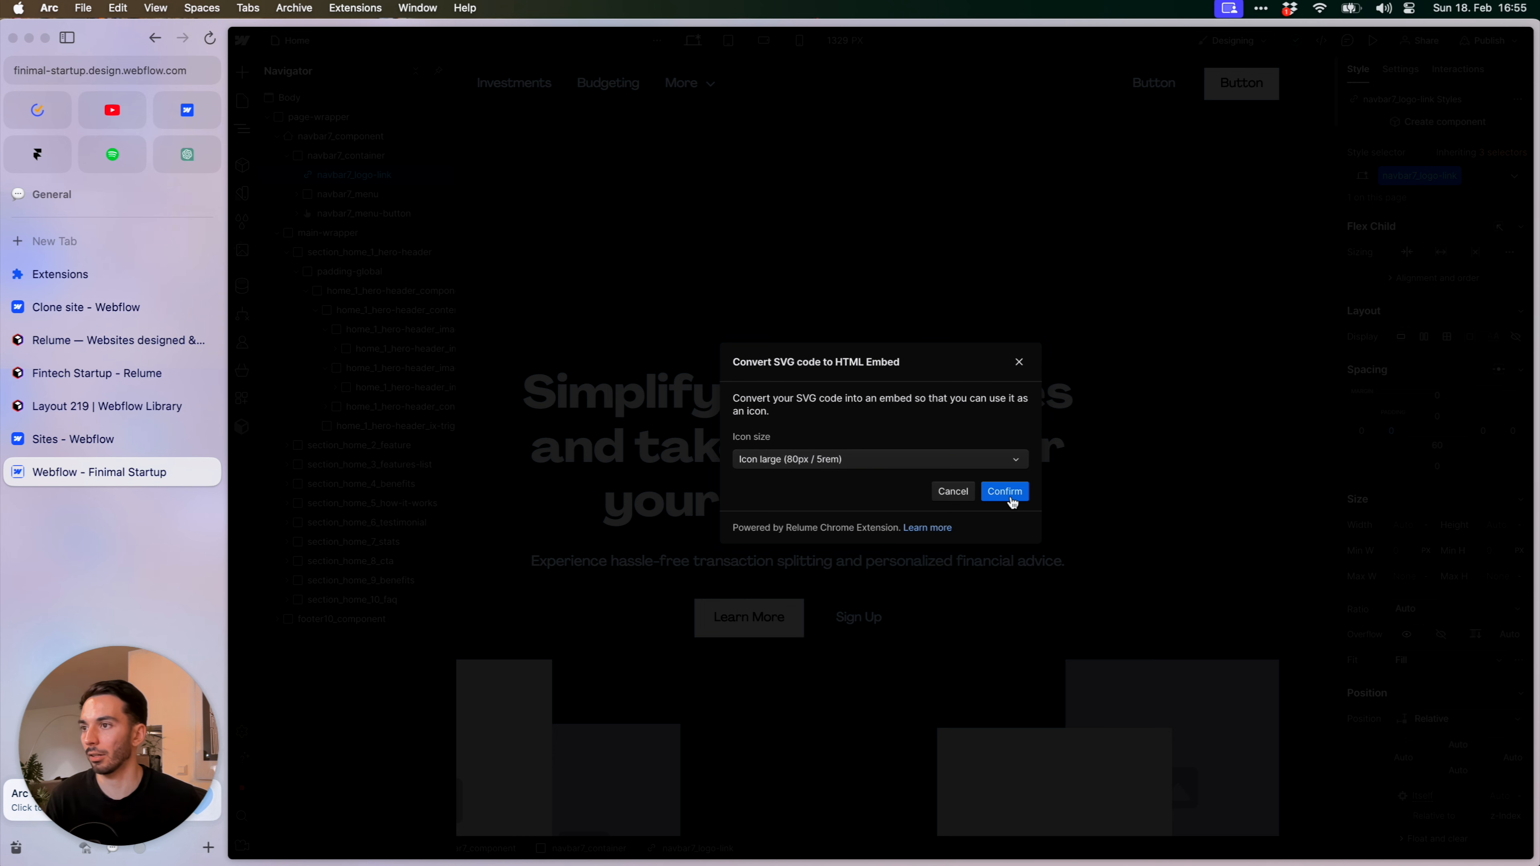
left_click(1005, 496)
left_click(806, 253)
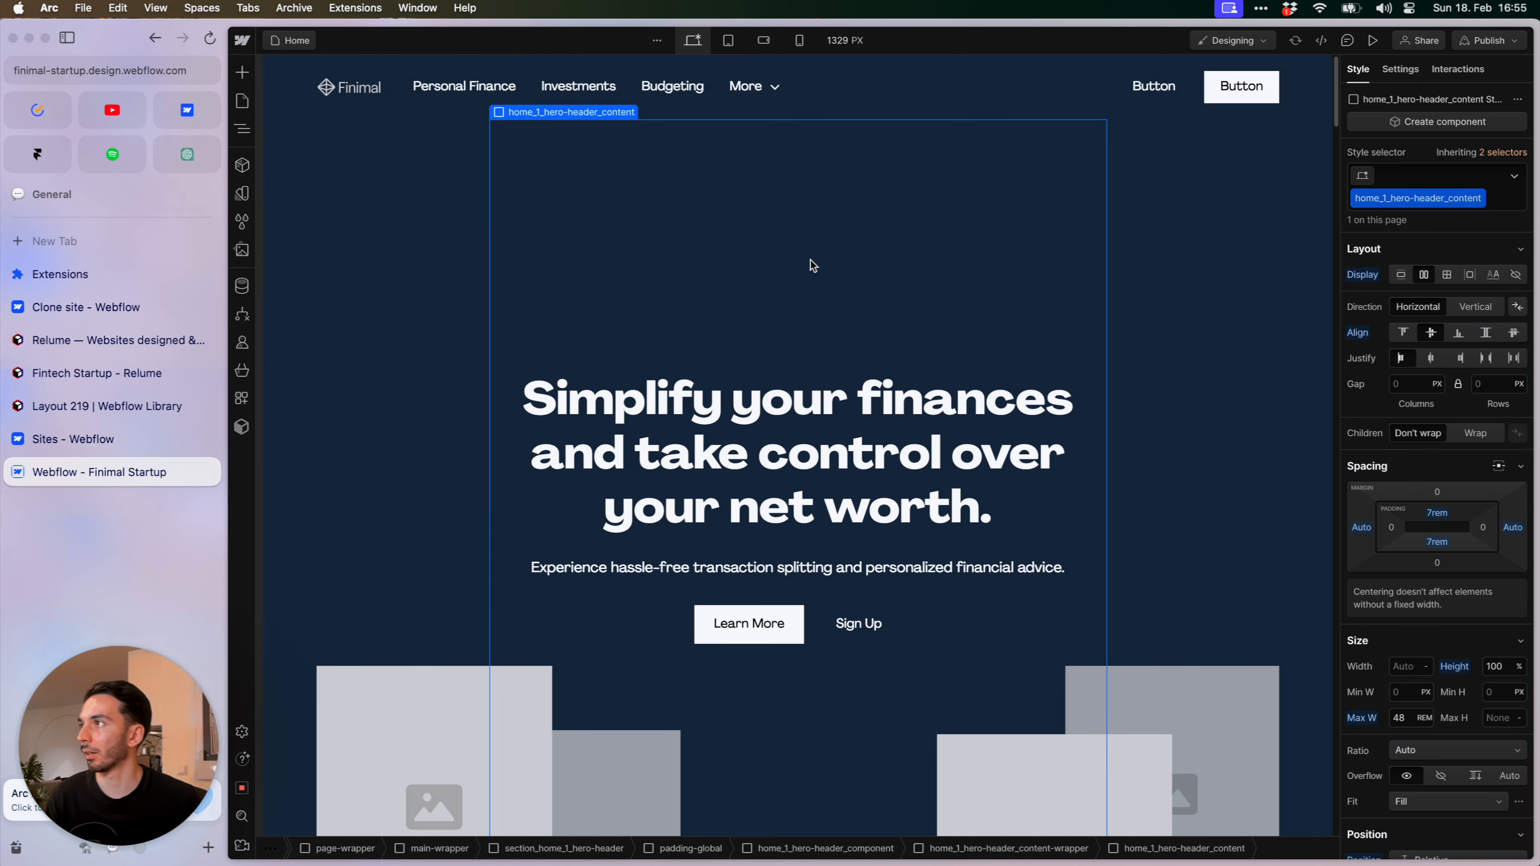
Select the navbar logo embed, preview the Home page to check its size, and return to the designer
left_click(424, 243)
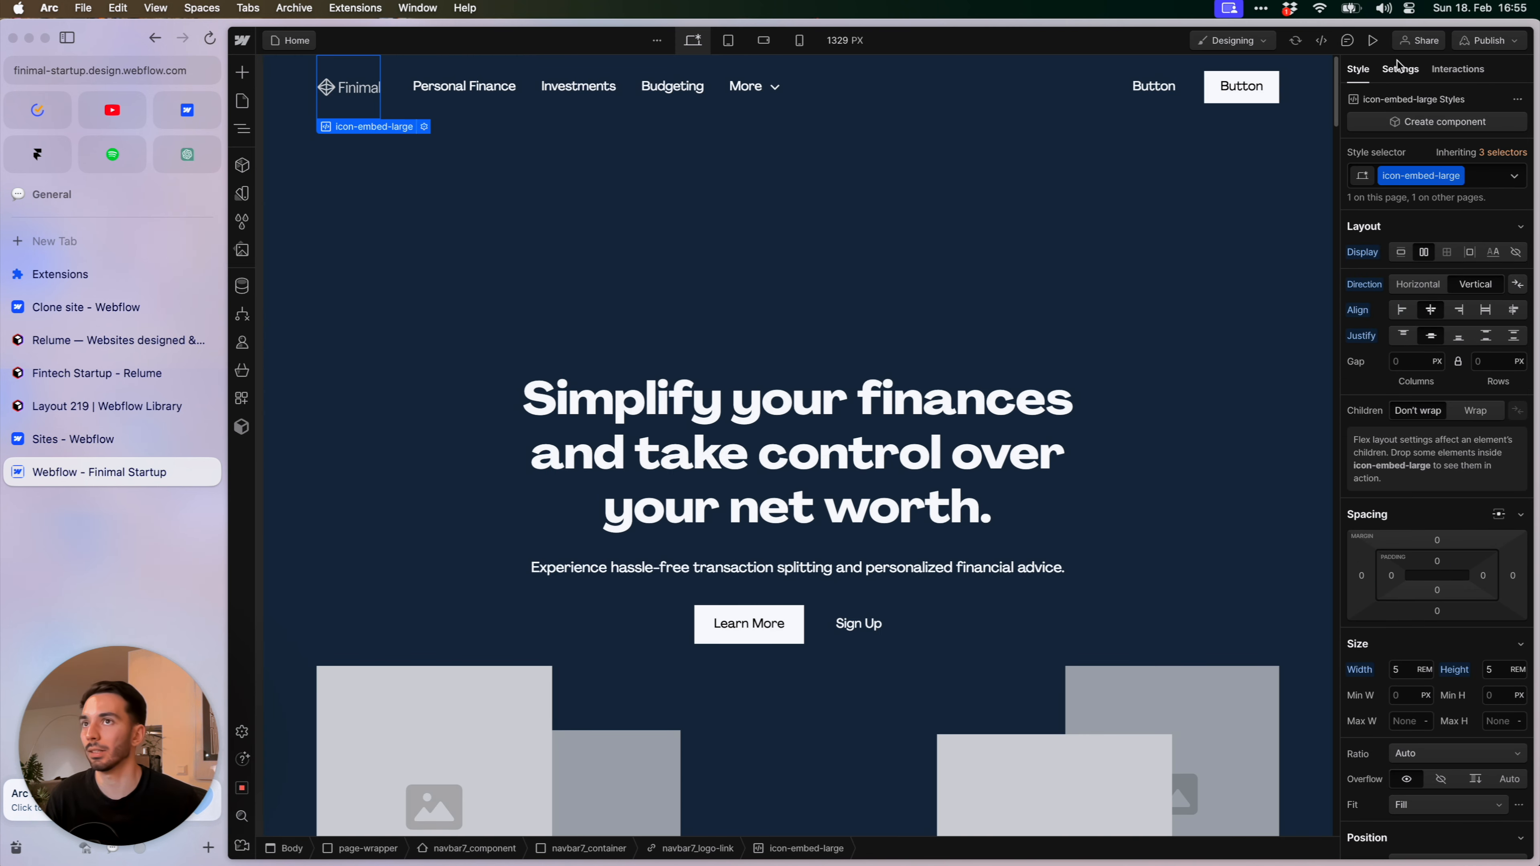
key("shift+p")
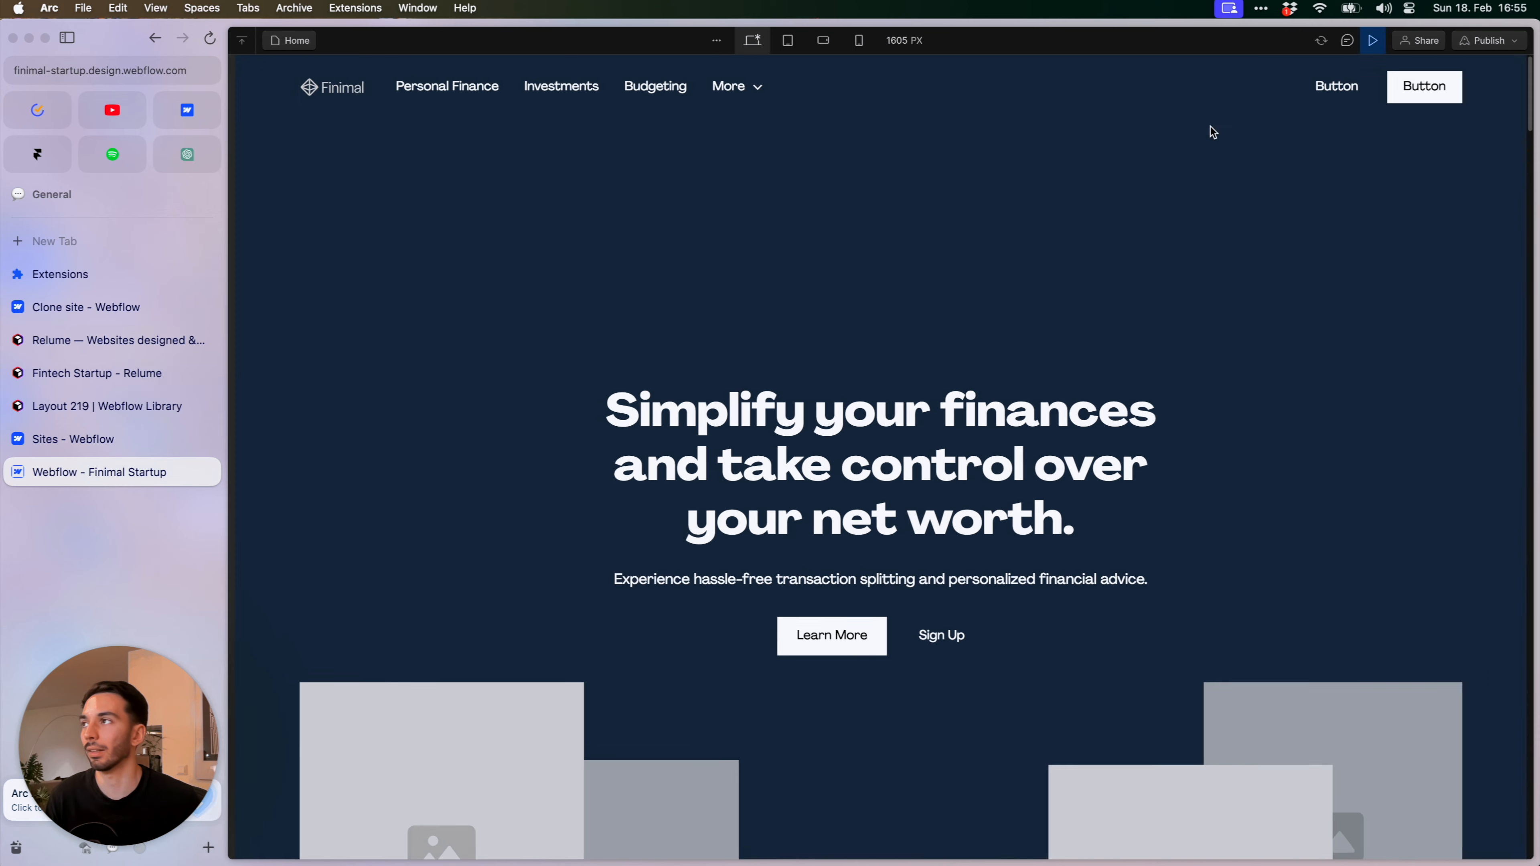
left_click(1378, 43)
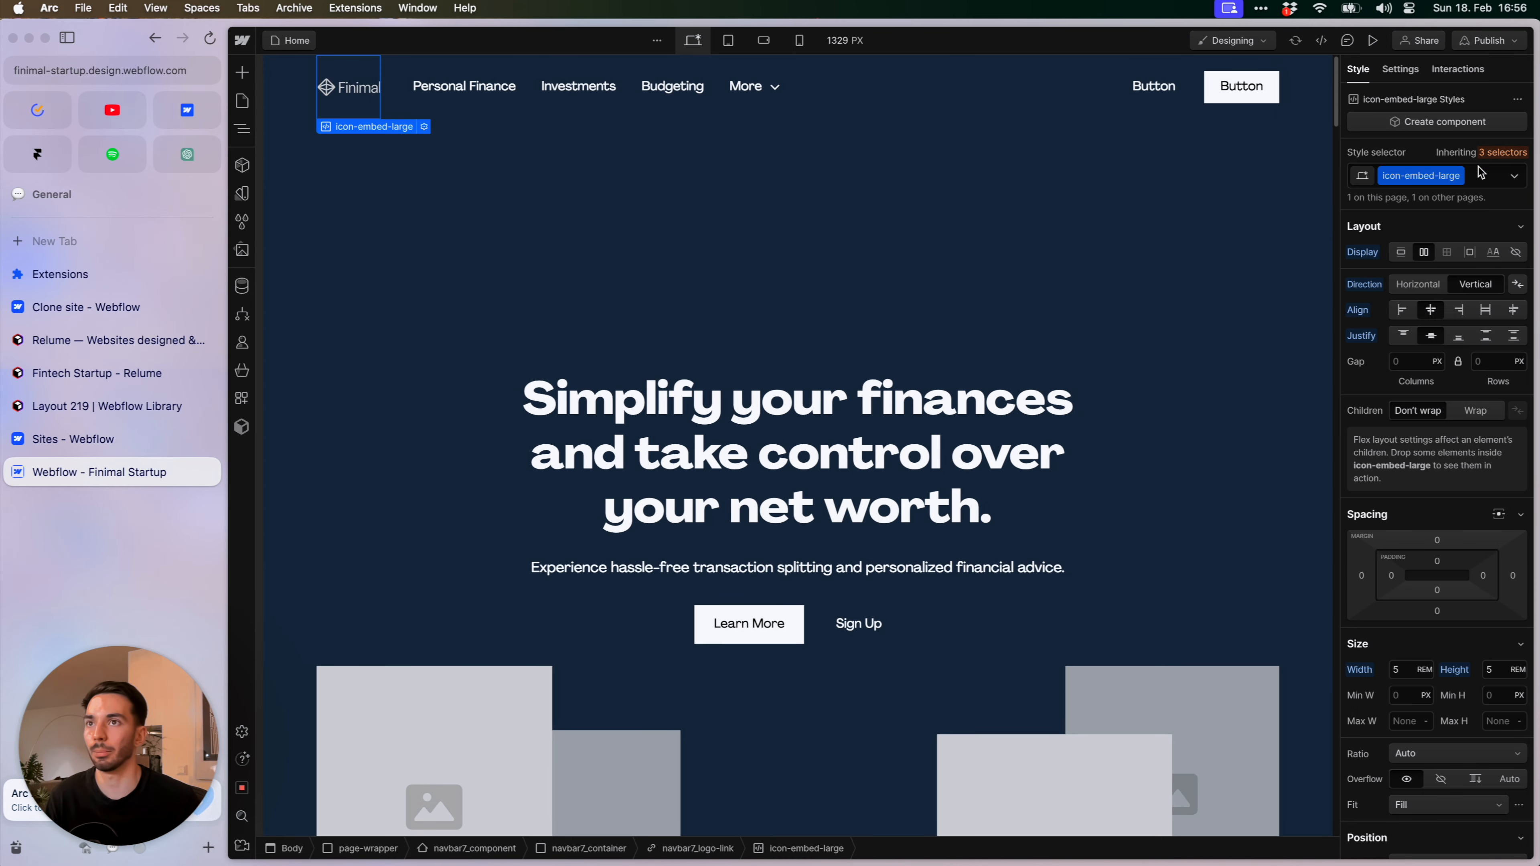
Replace the navbar logo embed's class with the existing icon-embed-xlarge class
left_click(1487, 176)
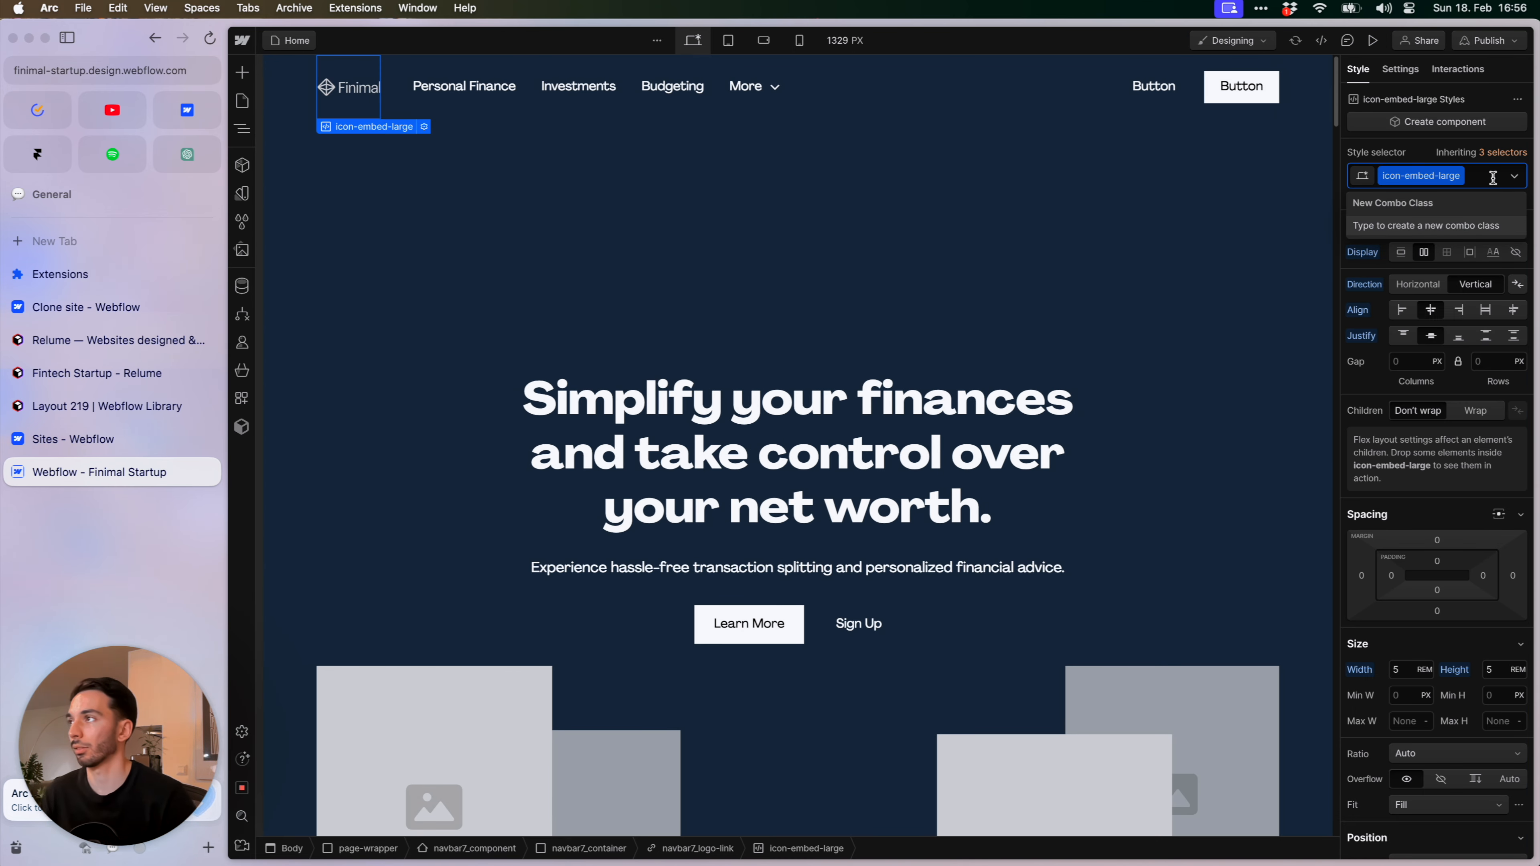
key("BackSpace")
type("icon")
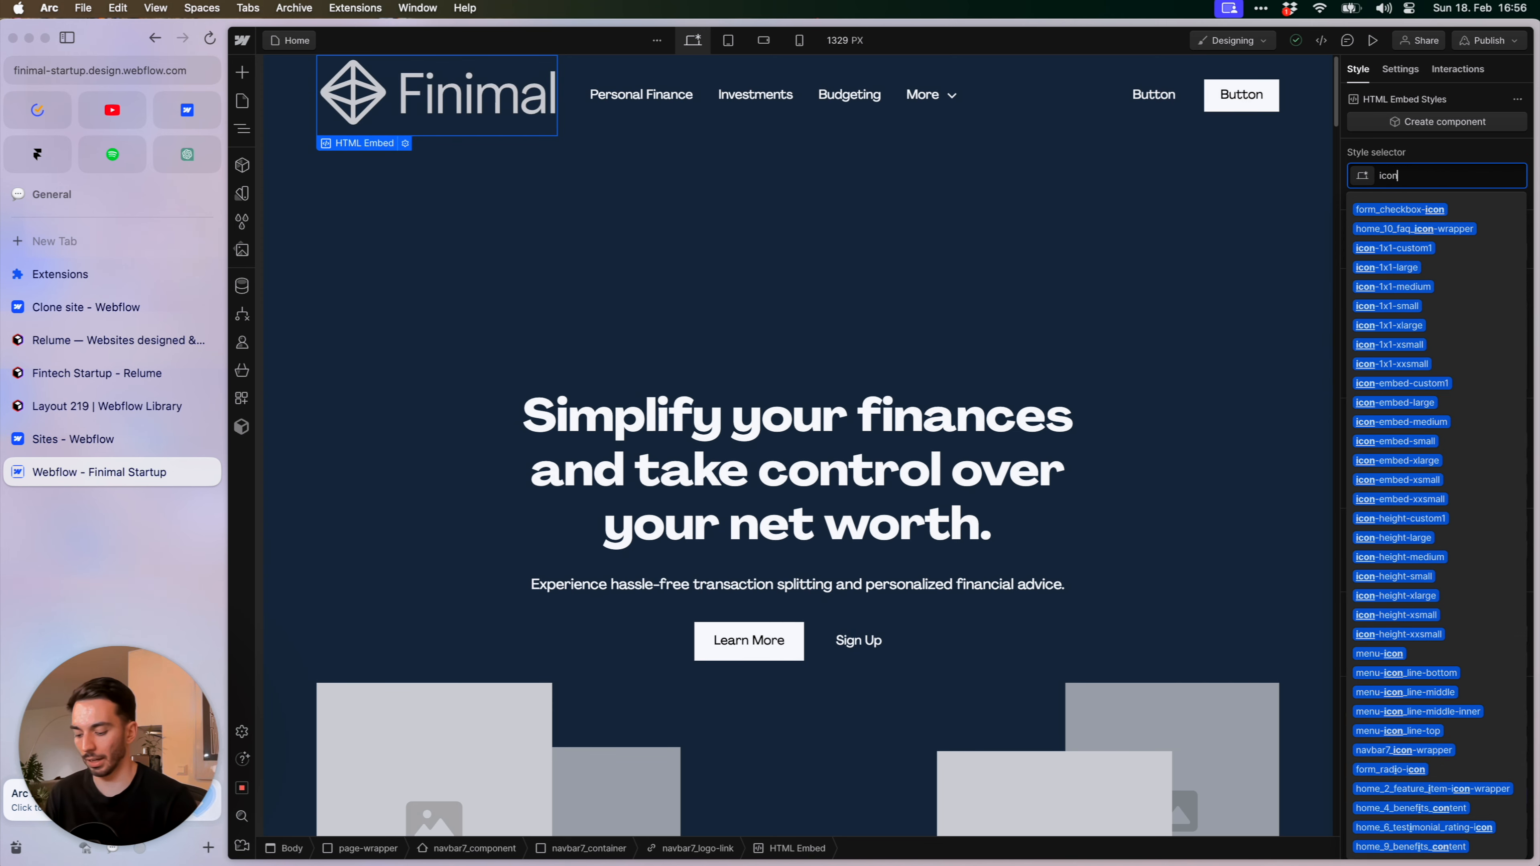
type("-embed")
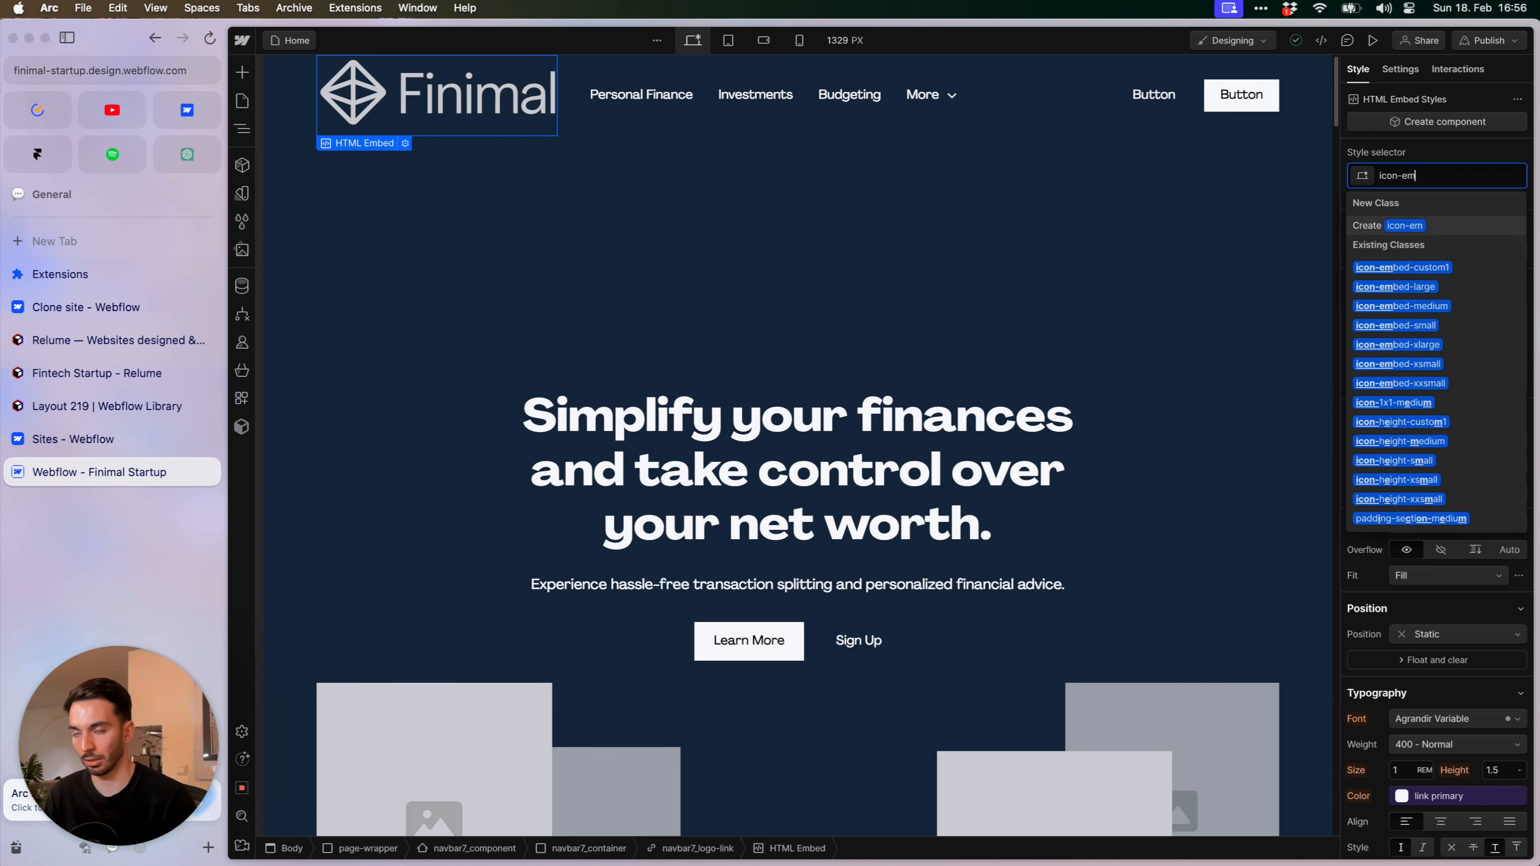
key("Down")
key("Down")
key("Down")
key("Down")
key("Down")
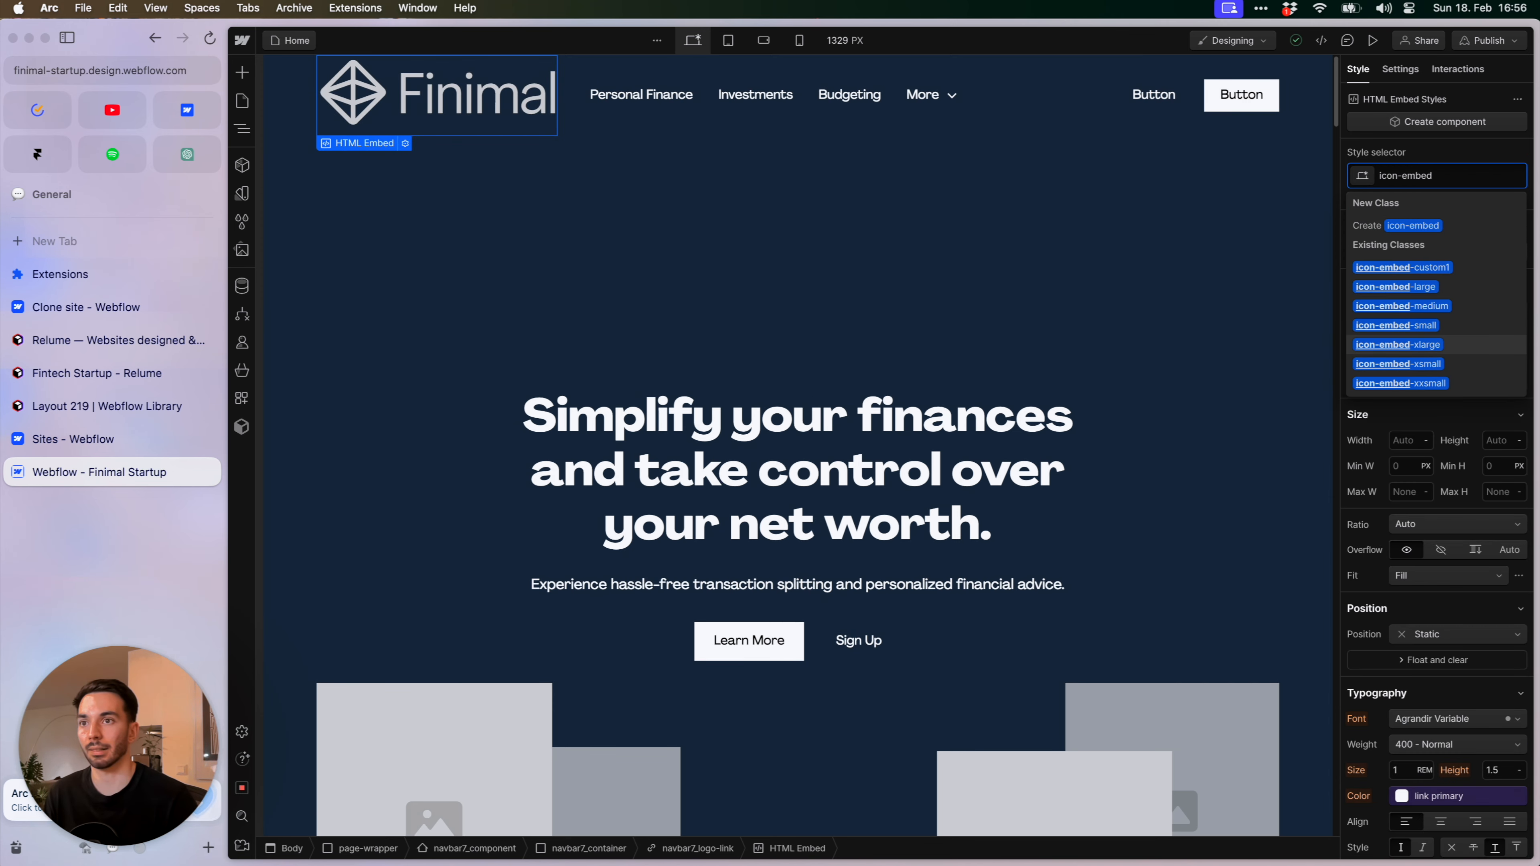
key("Return")
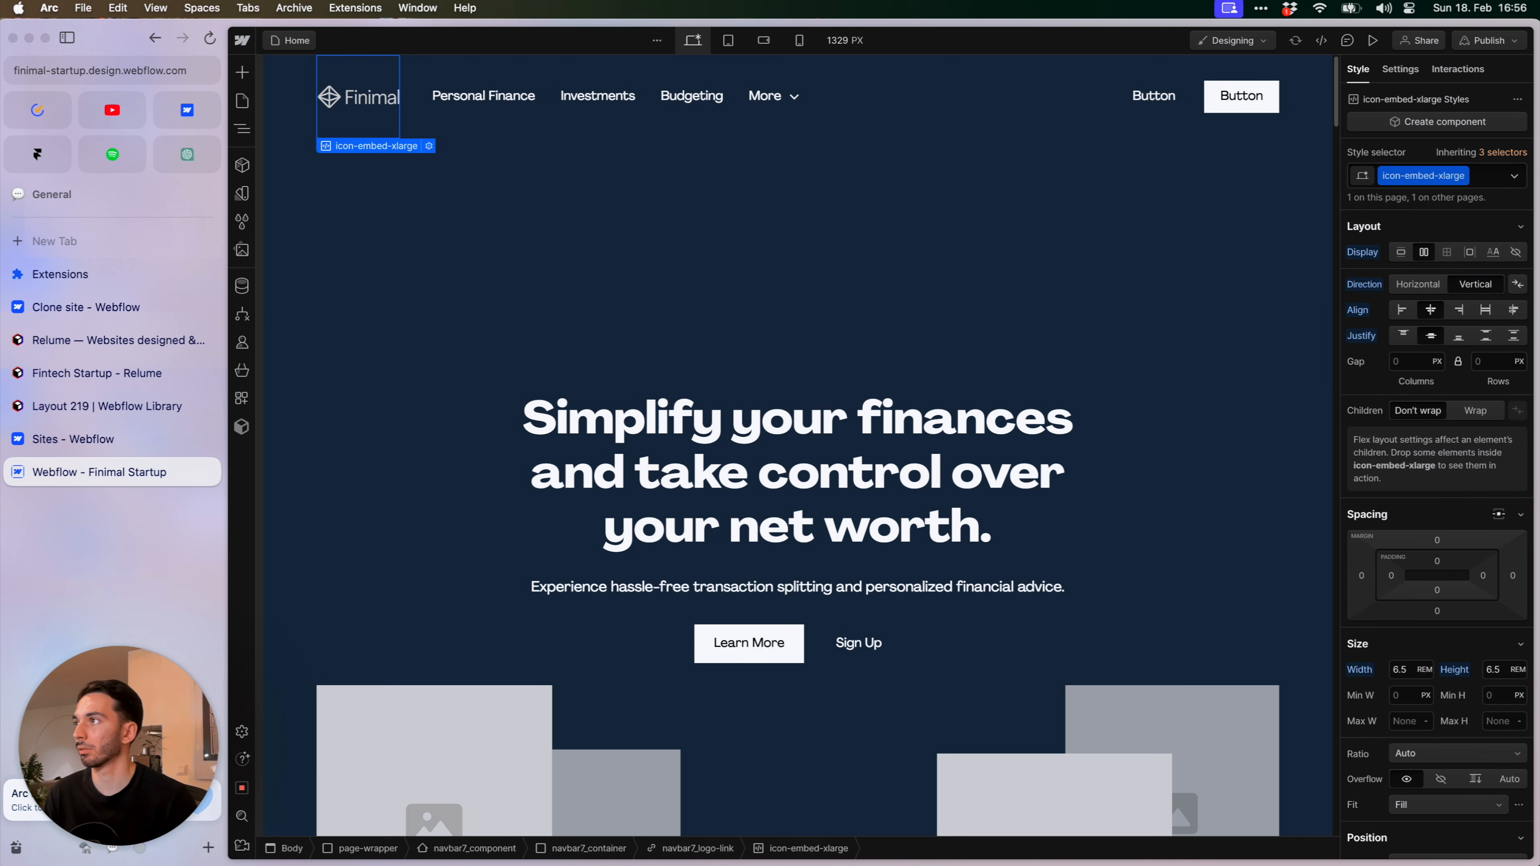
Try to swap the logo embed's class for an xxlarge one and undo the class removal
left_click(1485, 176)
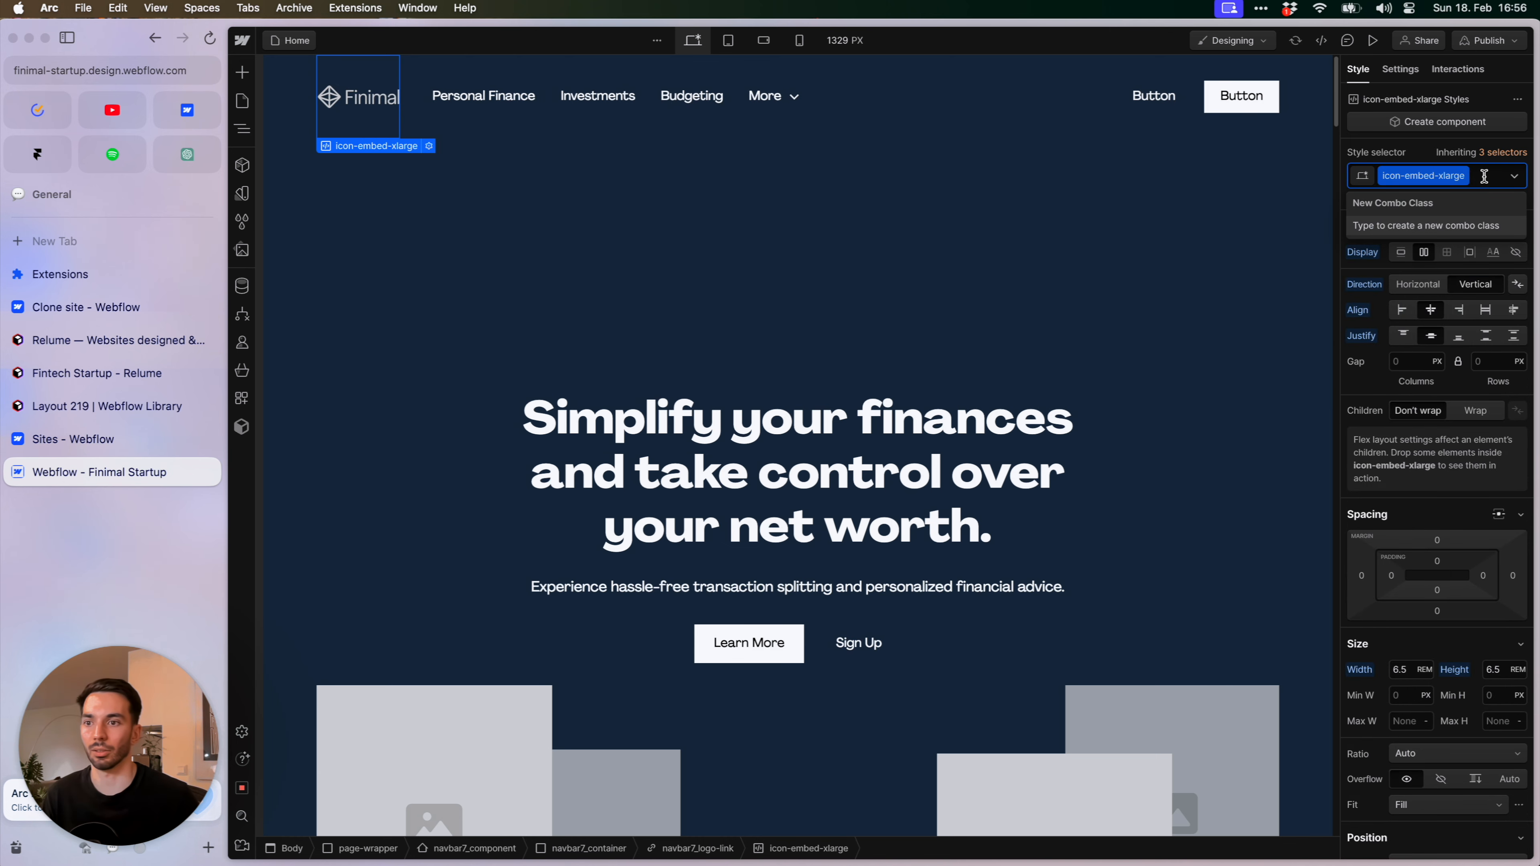
left_click(1465, 176)
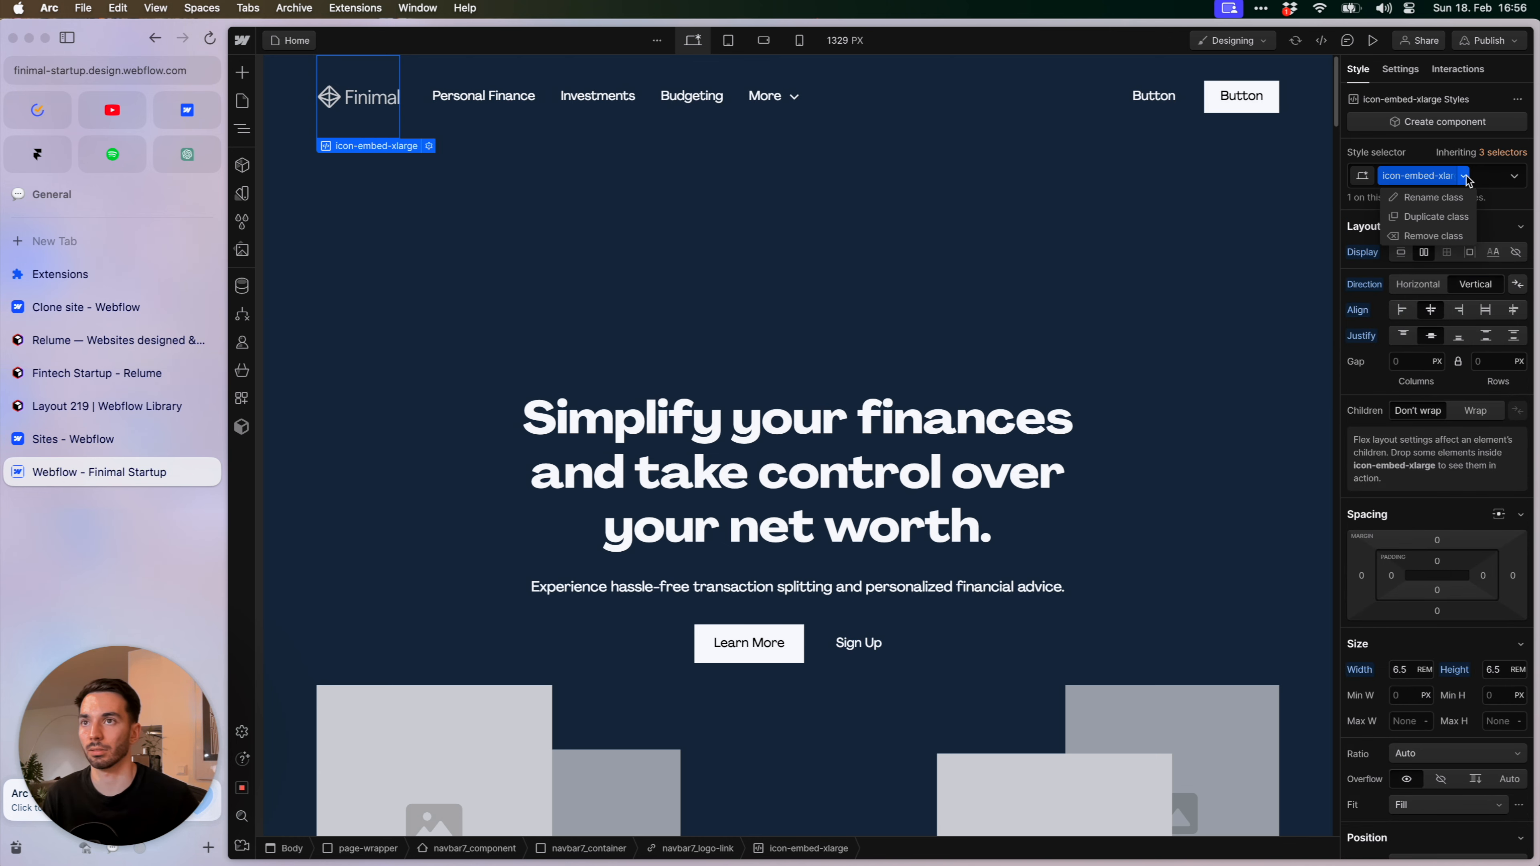
left_click(1483, 175)
left_click(1483, 175)
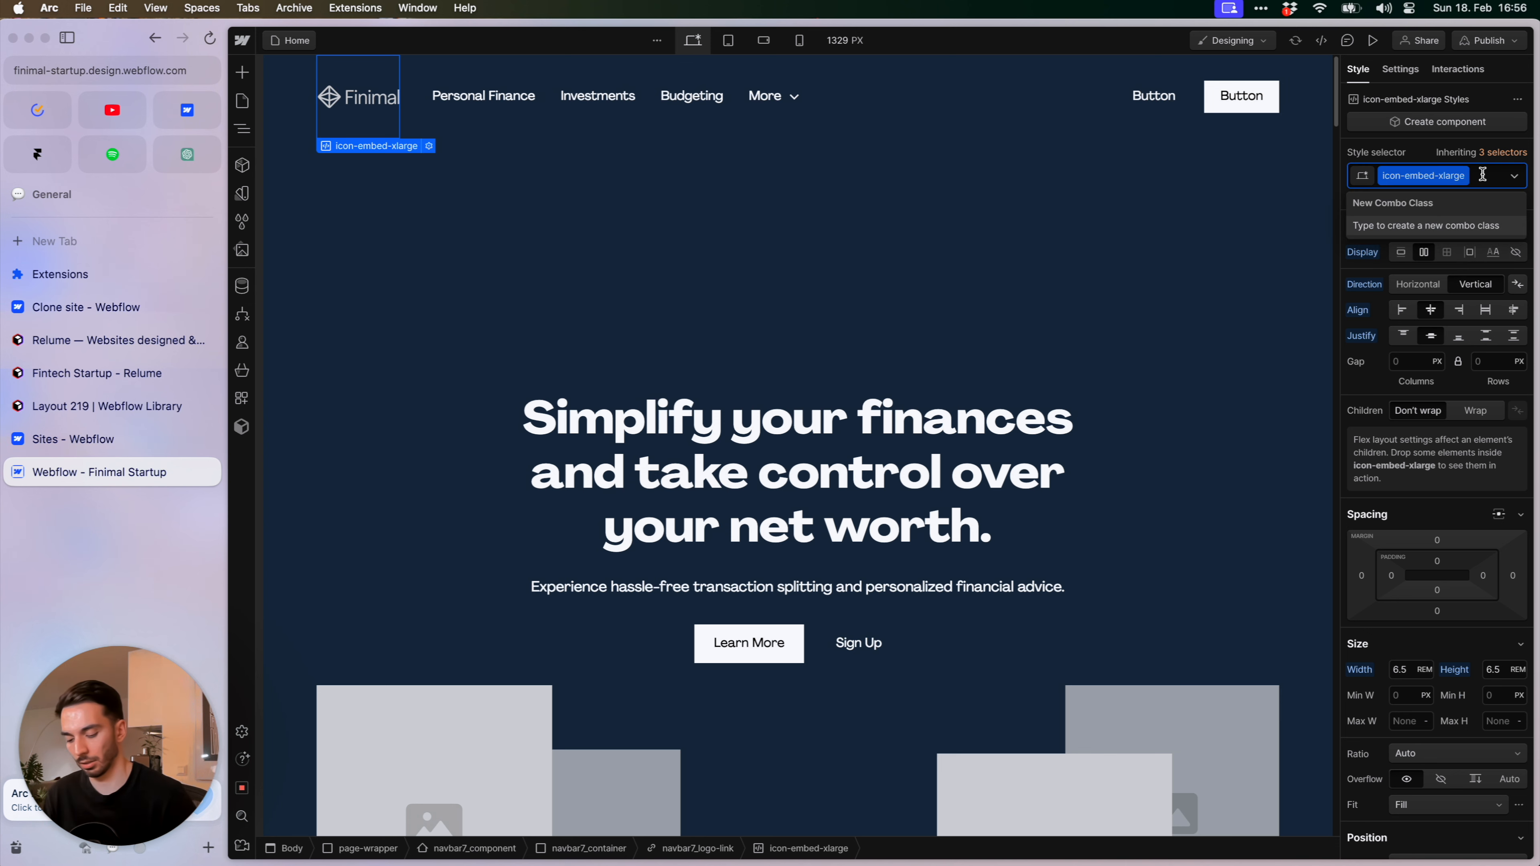
key("BackSpace")
type("xxlar")
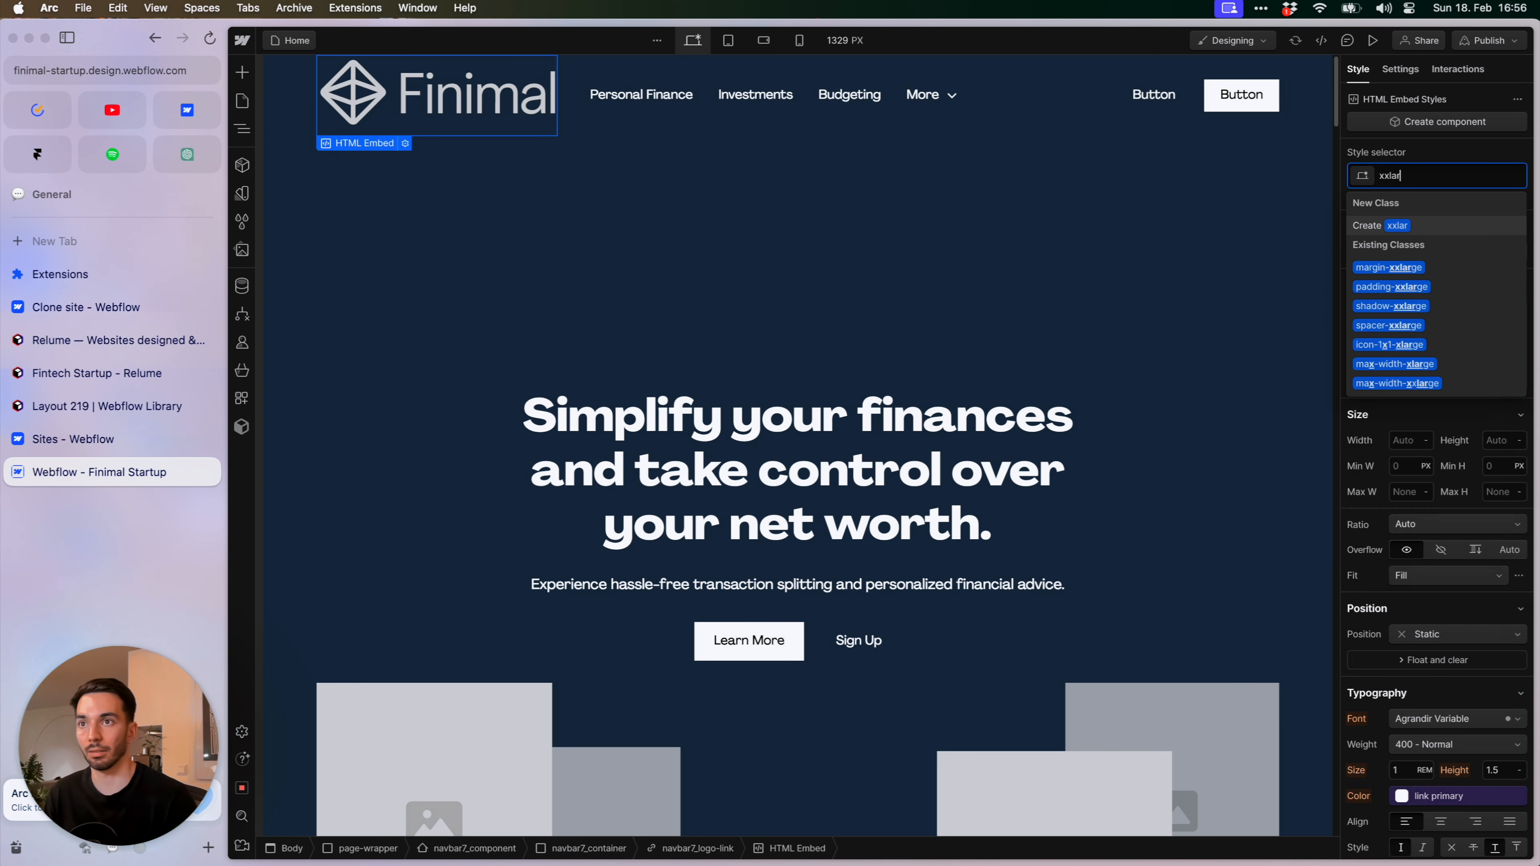
key("super+a")
key("BackSpace")
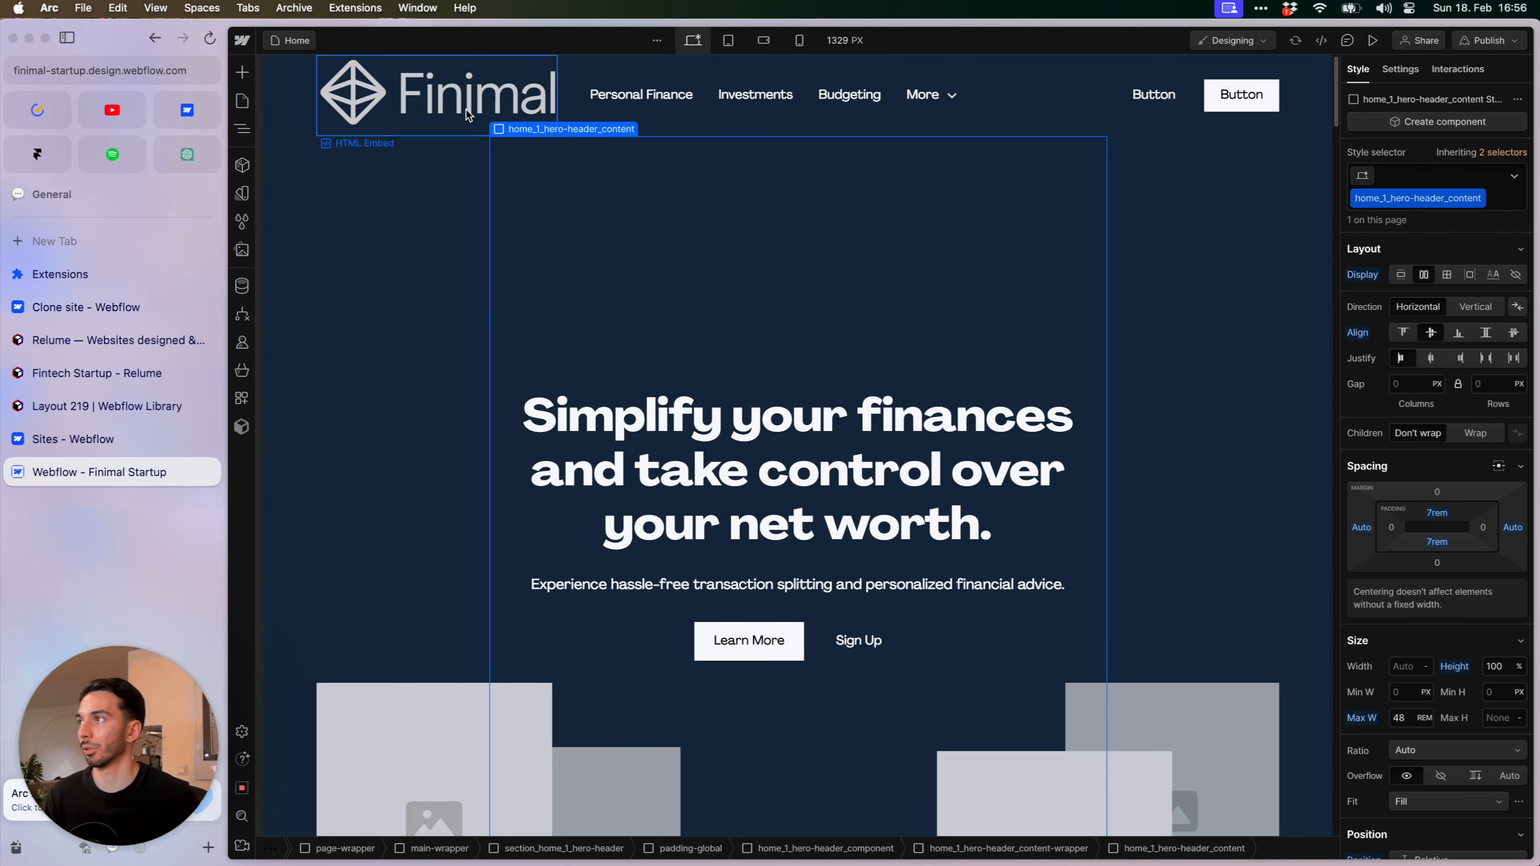
key("super+z")
Duplicate the navbar logo embed's icon-embed-xlarge class and name the copy icon-embed-xxlarge
left_click(384, 102)
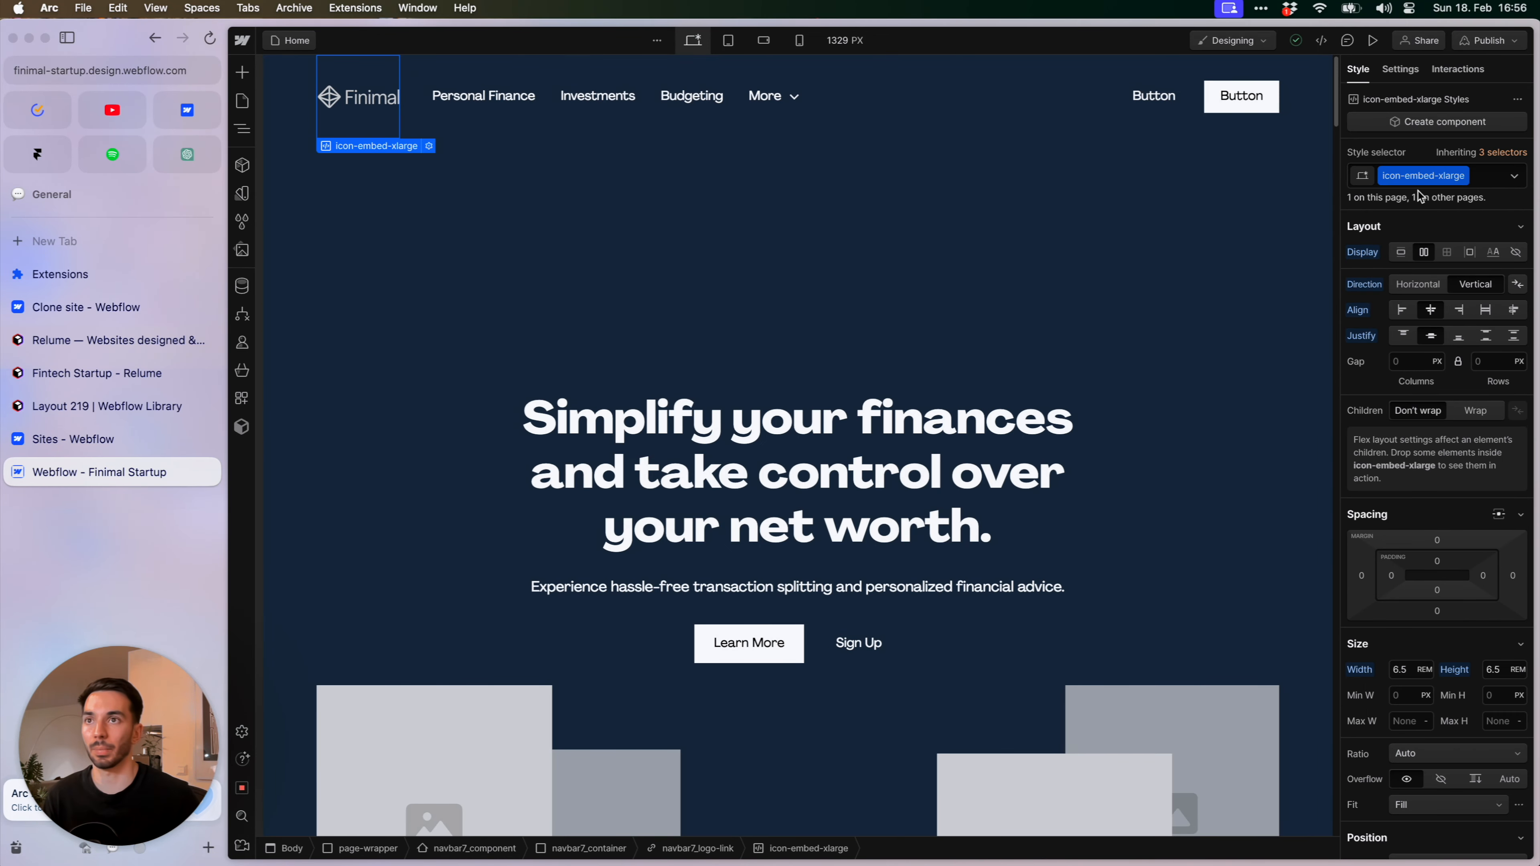
left_click(1465, 176)
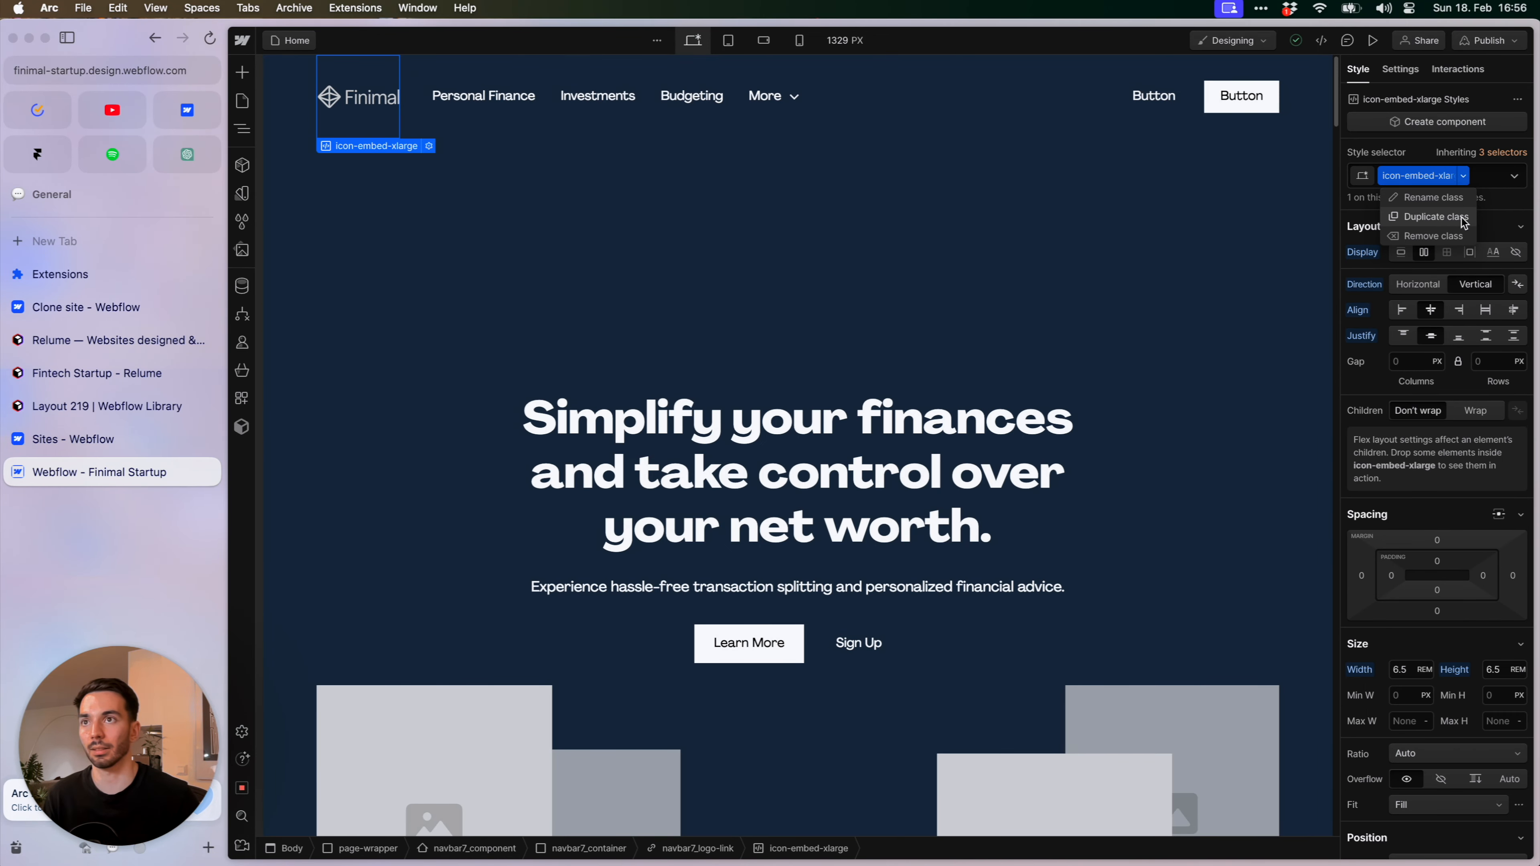
left_click(1464, 222)
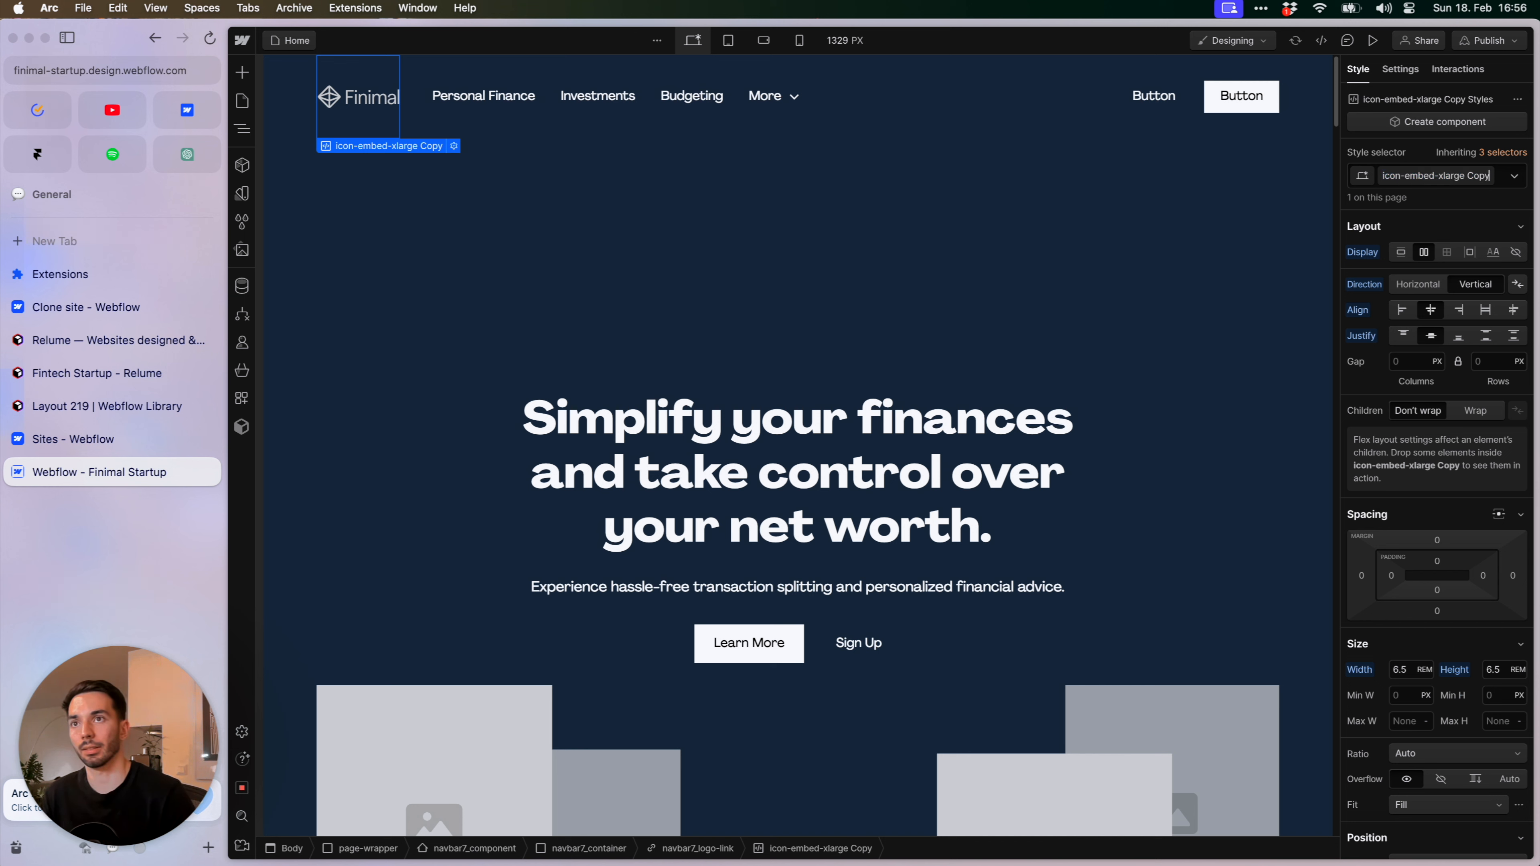
key("BackSpace")
key("BackSpace")
key("BackSpace")
key("BackSpace")
key("BackSpace")
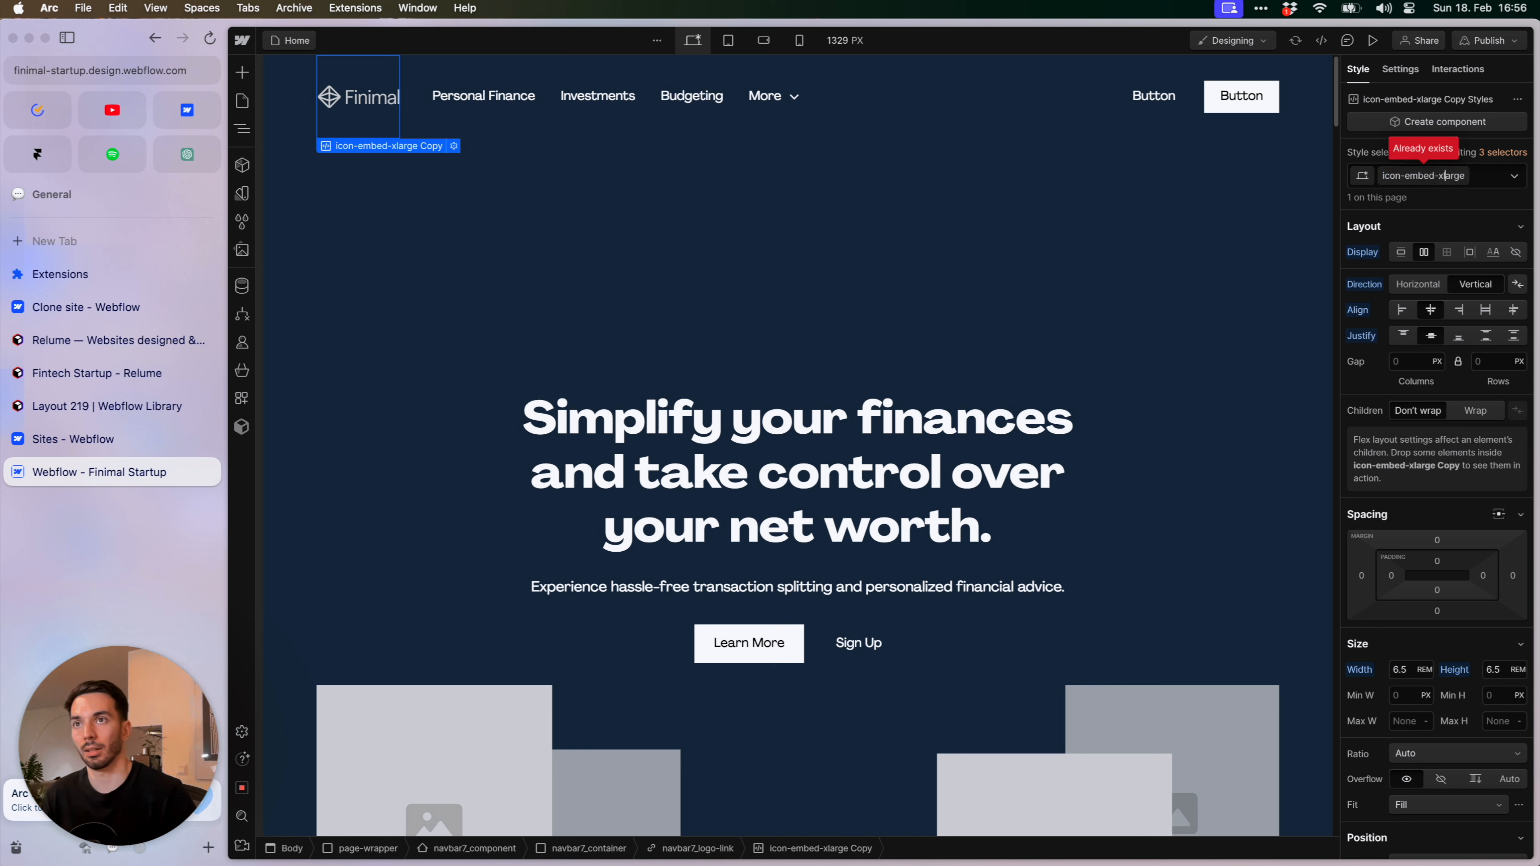
type("x")
key("Return")
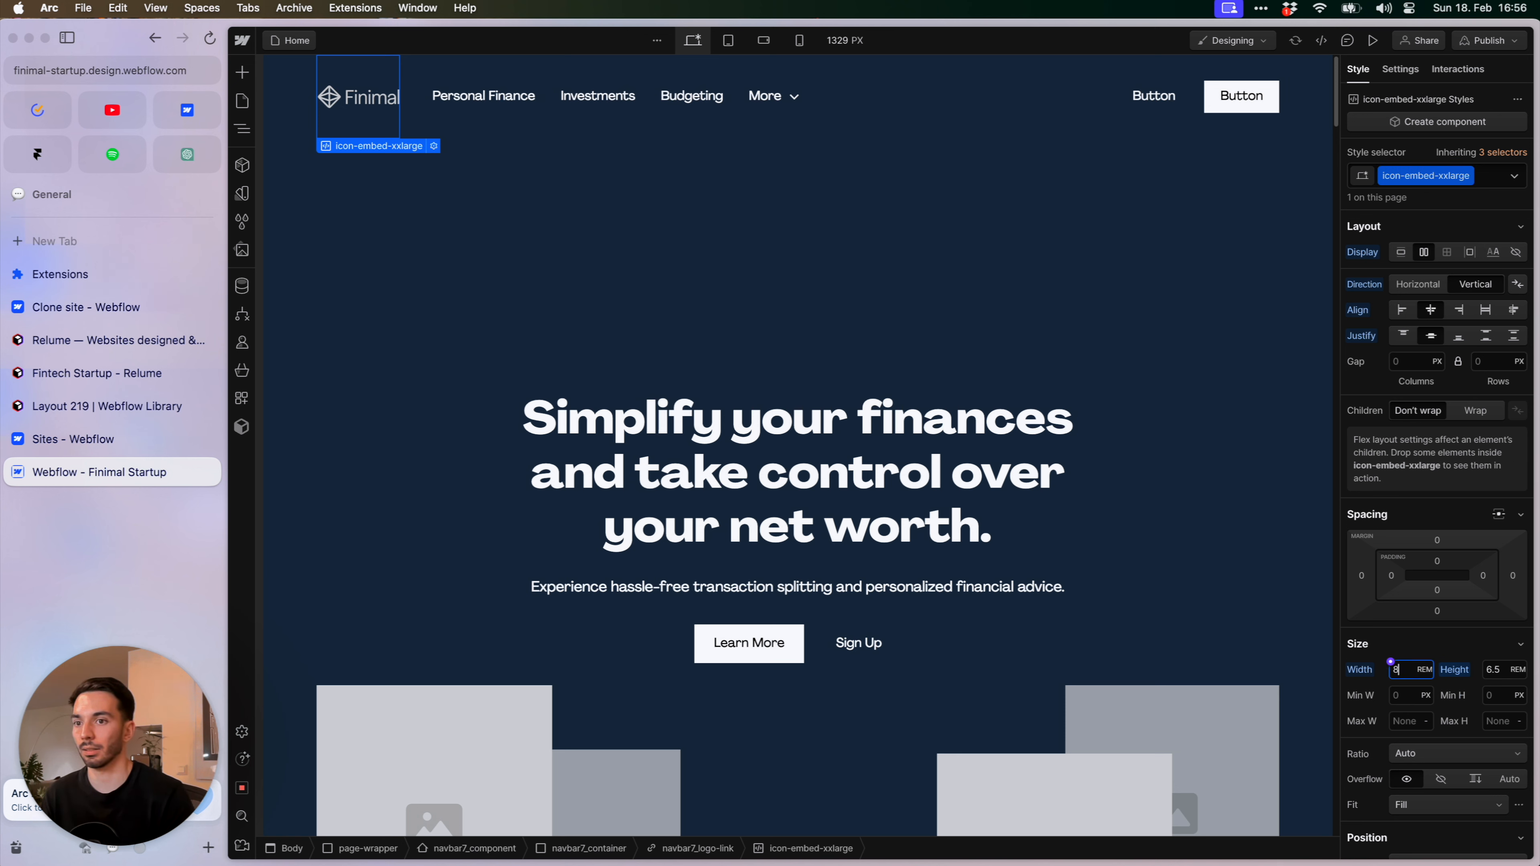
Set the icon-embed-xxlarge class to a width of 10 rem and a height of 6 rem
key("Return")
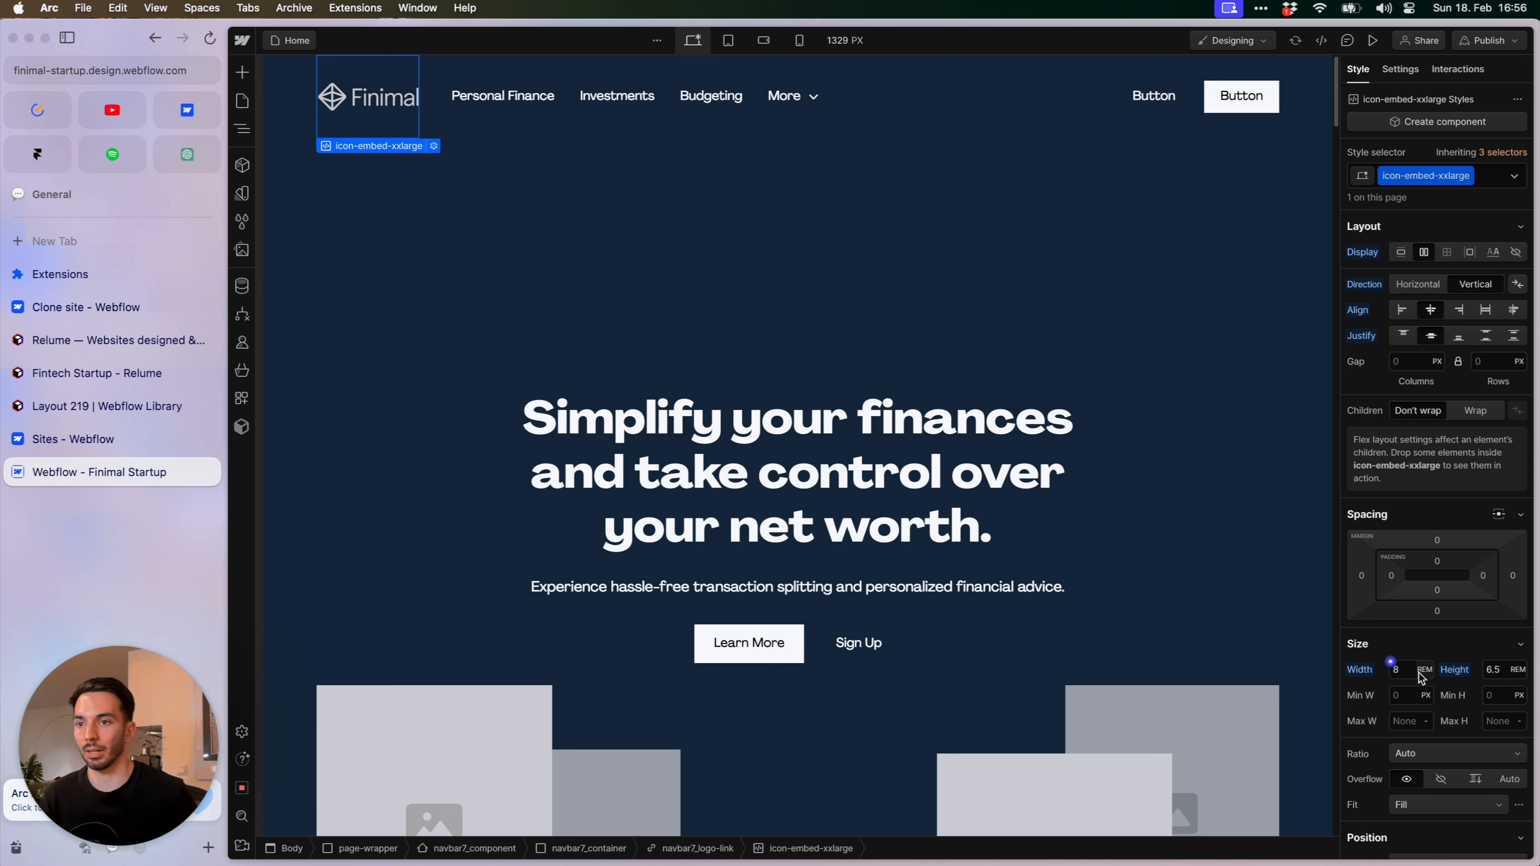
type("10")
key("Return")
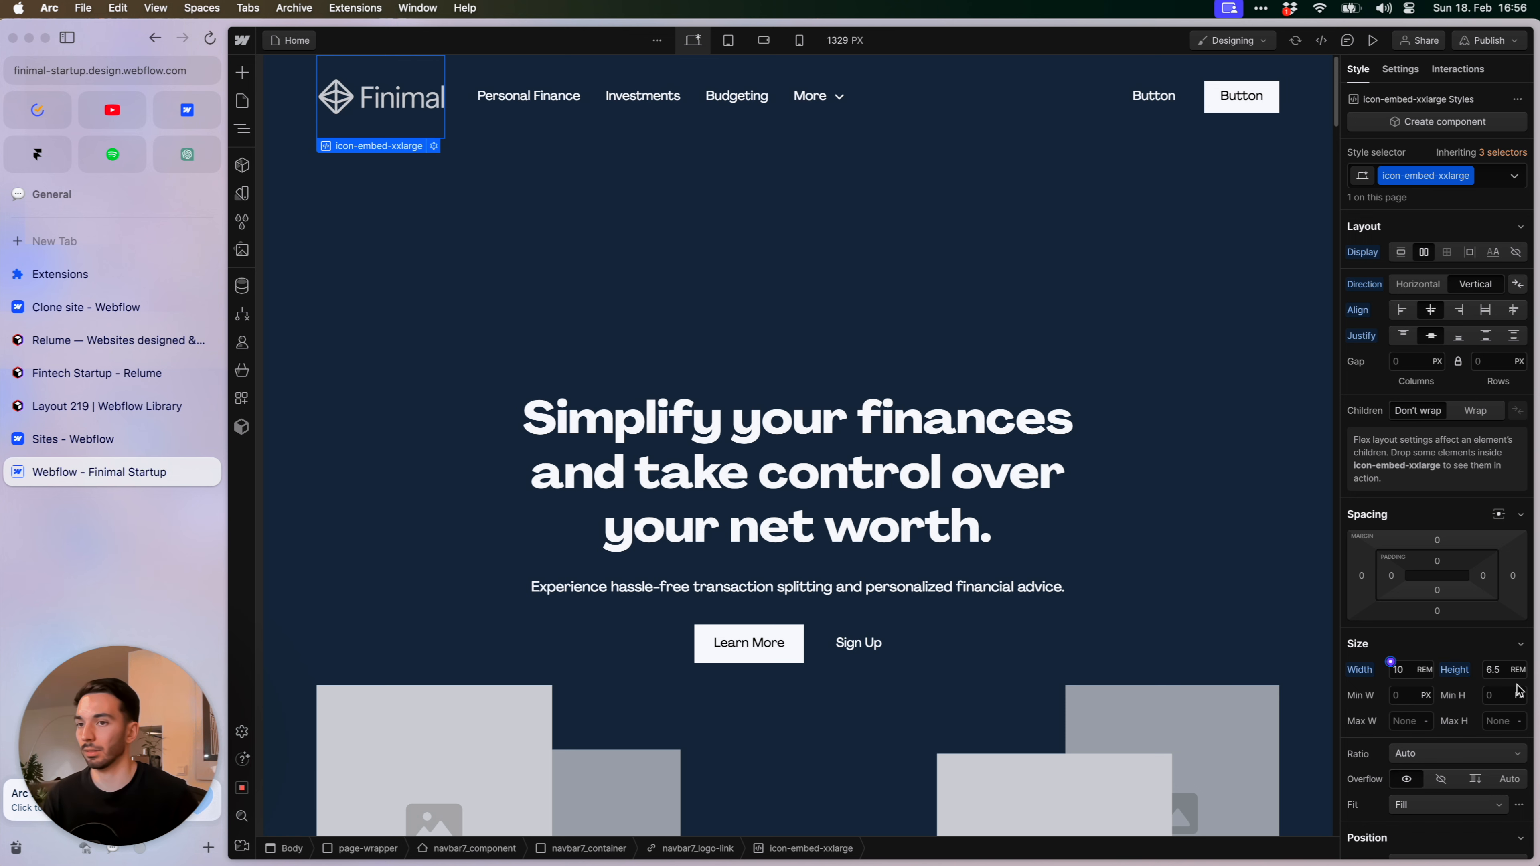
type("10")
key("Return")
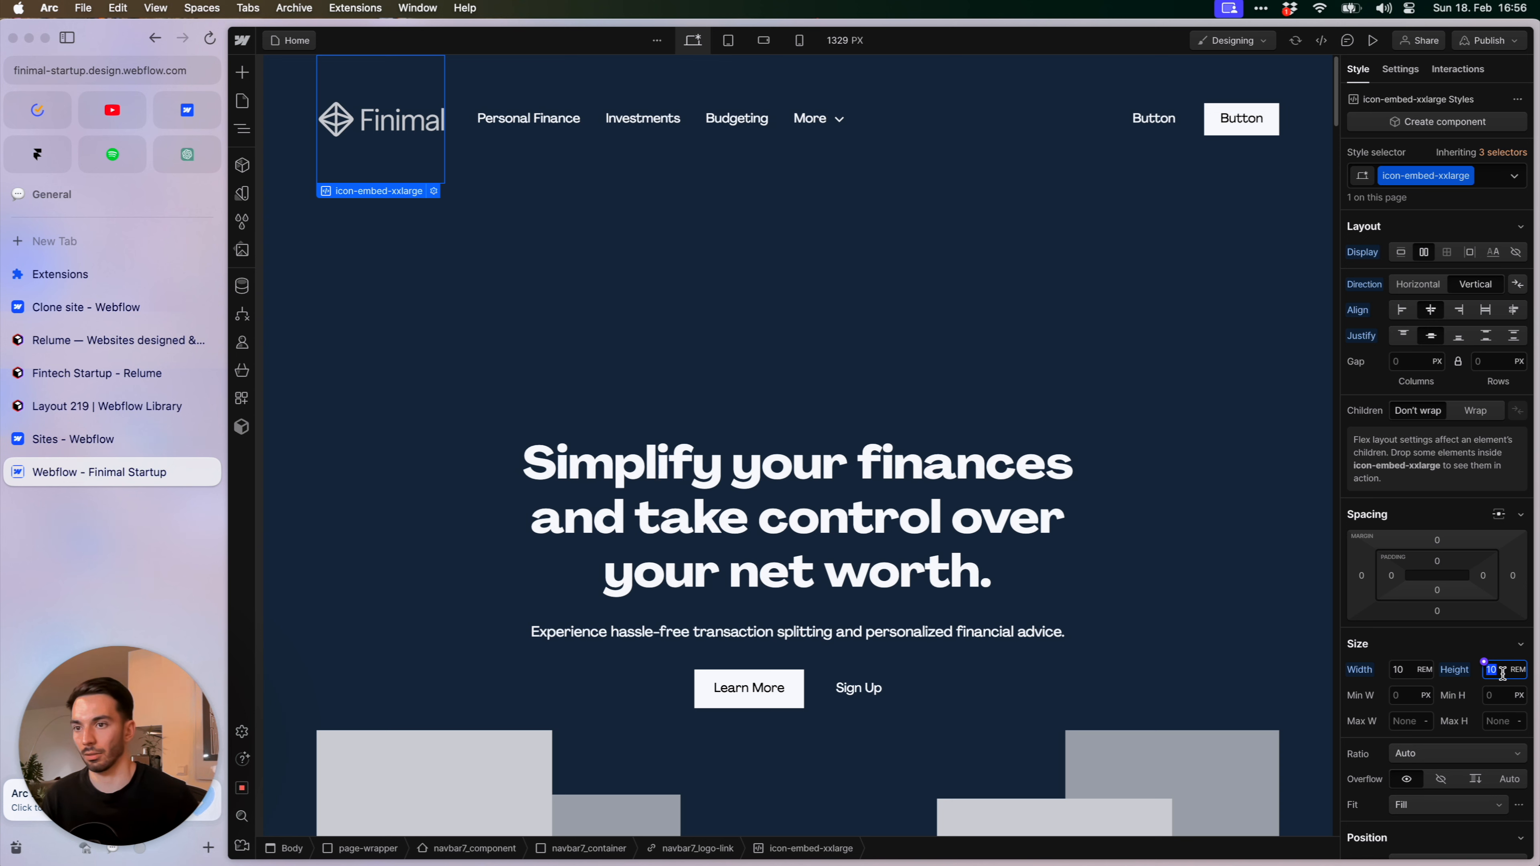
left_click(1484, 662)
type("8")
key("Return")
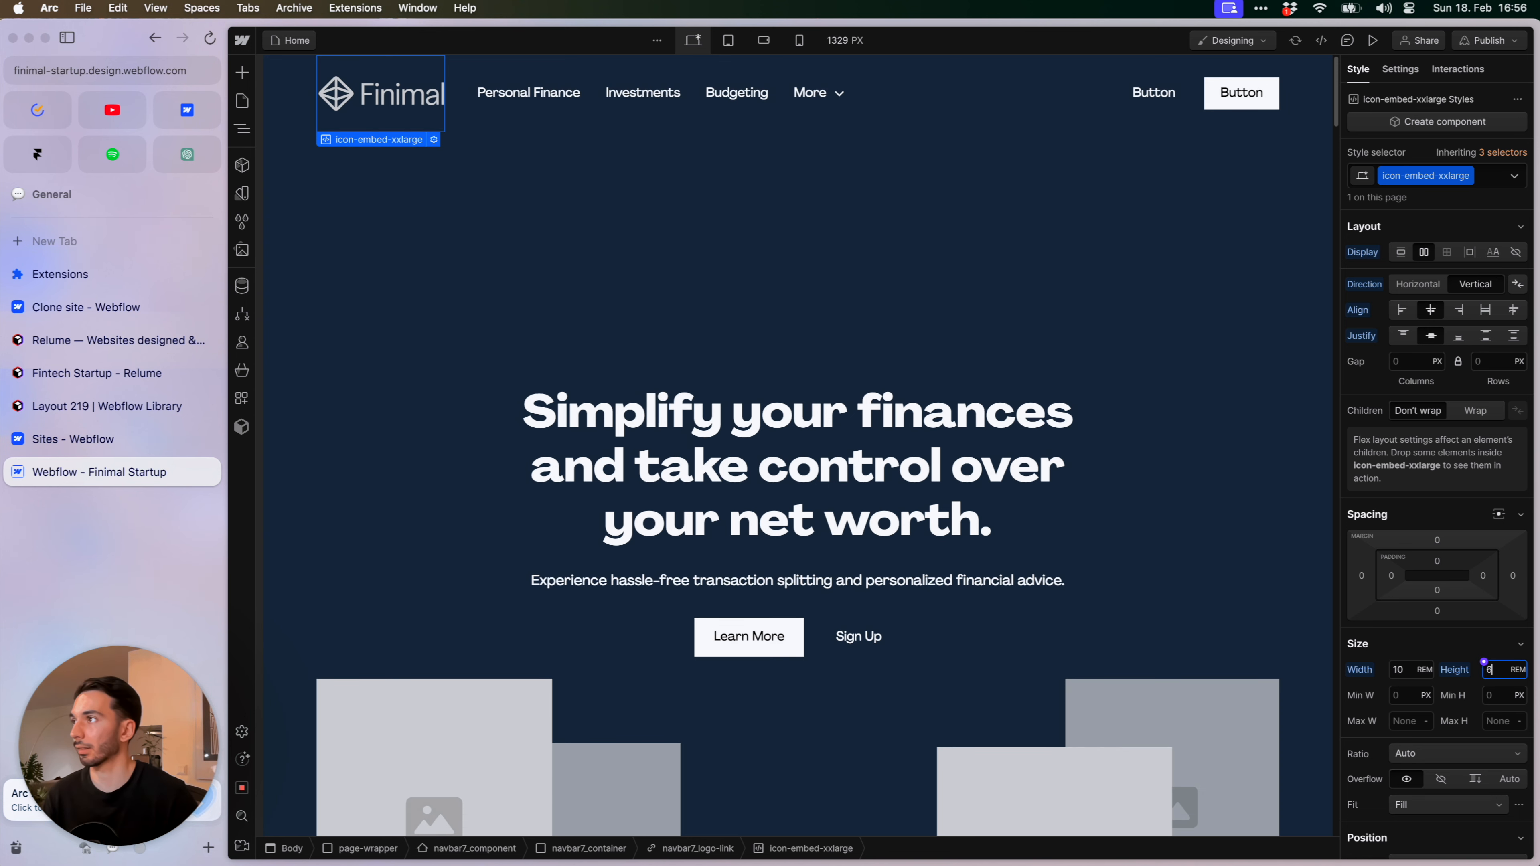
left_click(1112, 424)
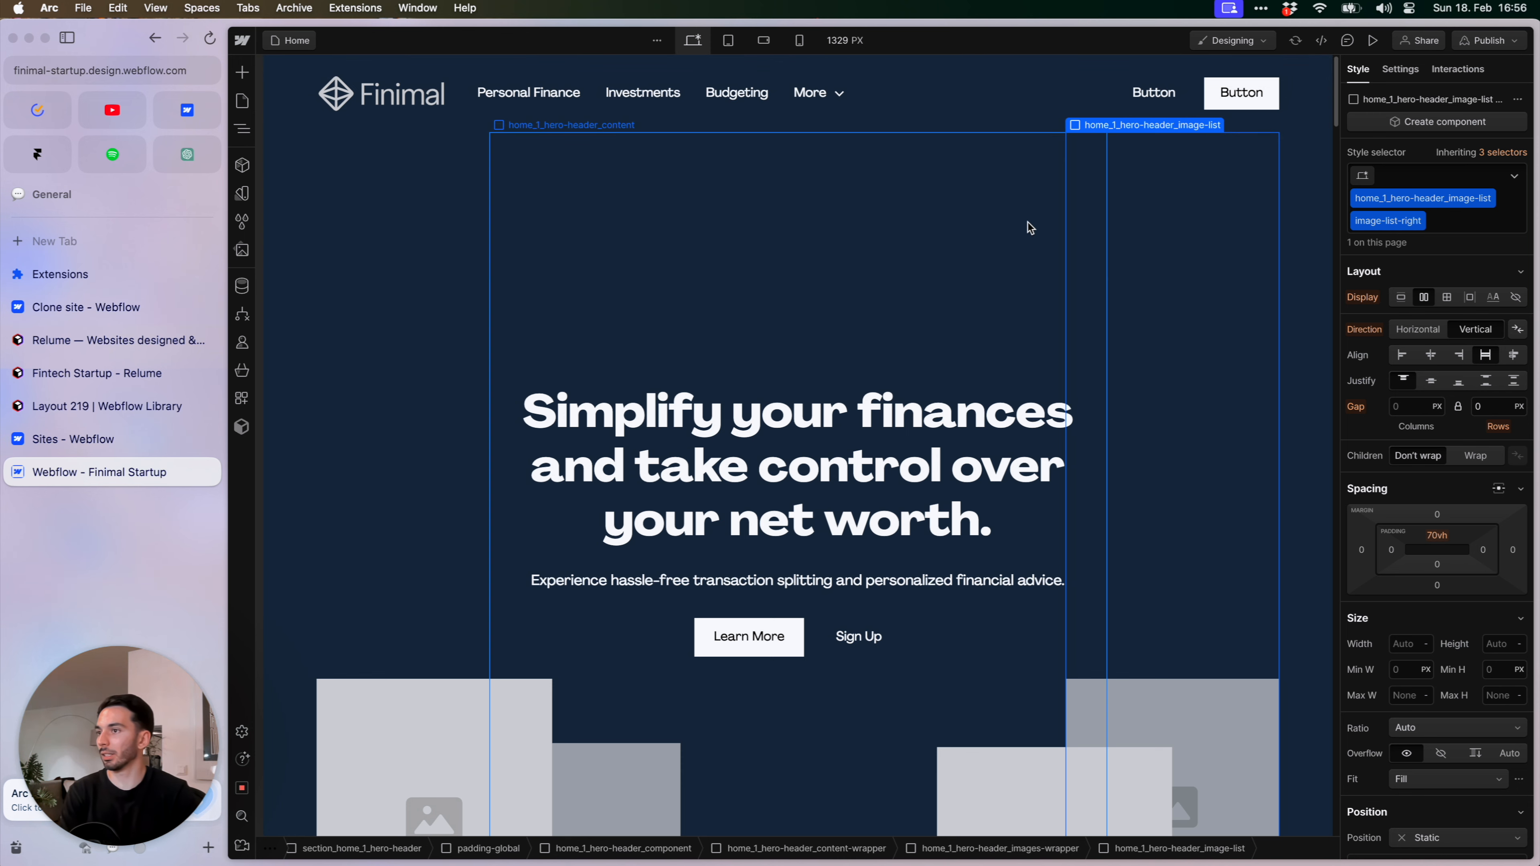
Look over the hero header's content block and placeholder images and the sections below it on the Home page
scroll(894, 152, "down", 1)
scroll(898, 419, "up", 1)
left_click(945, 298)
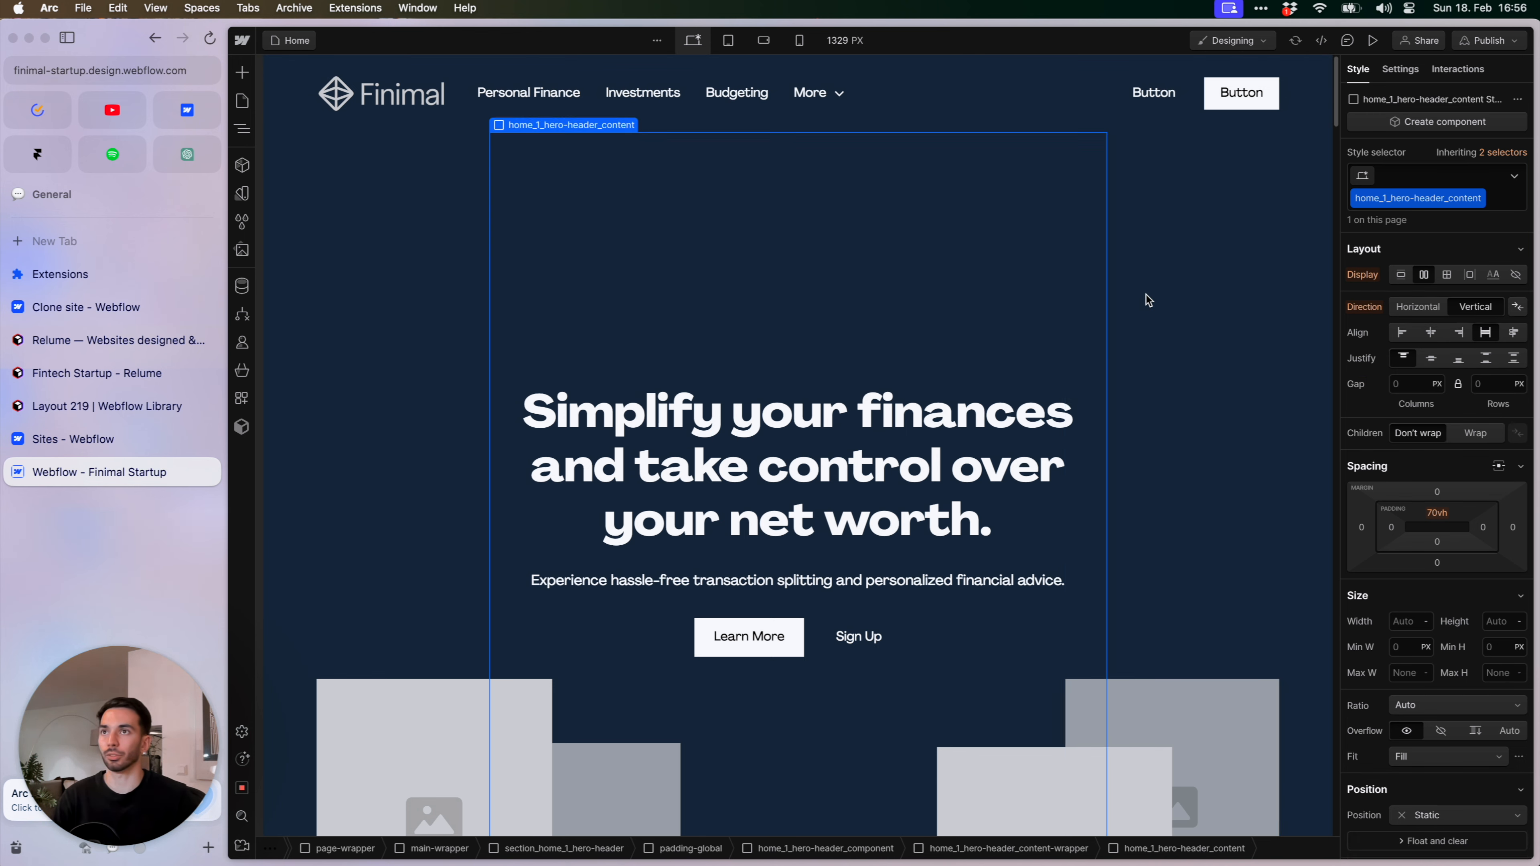
scroll(1203, 307, "down", 1)
left_click(1153, 684)
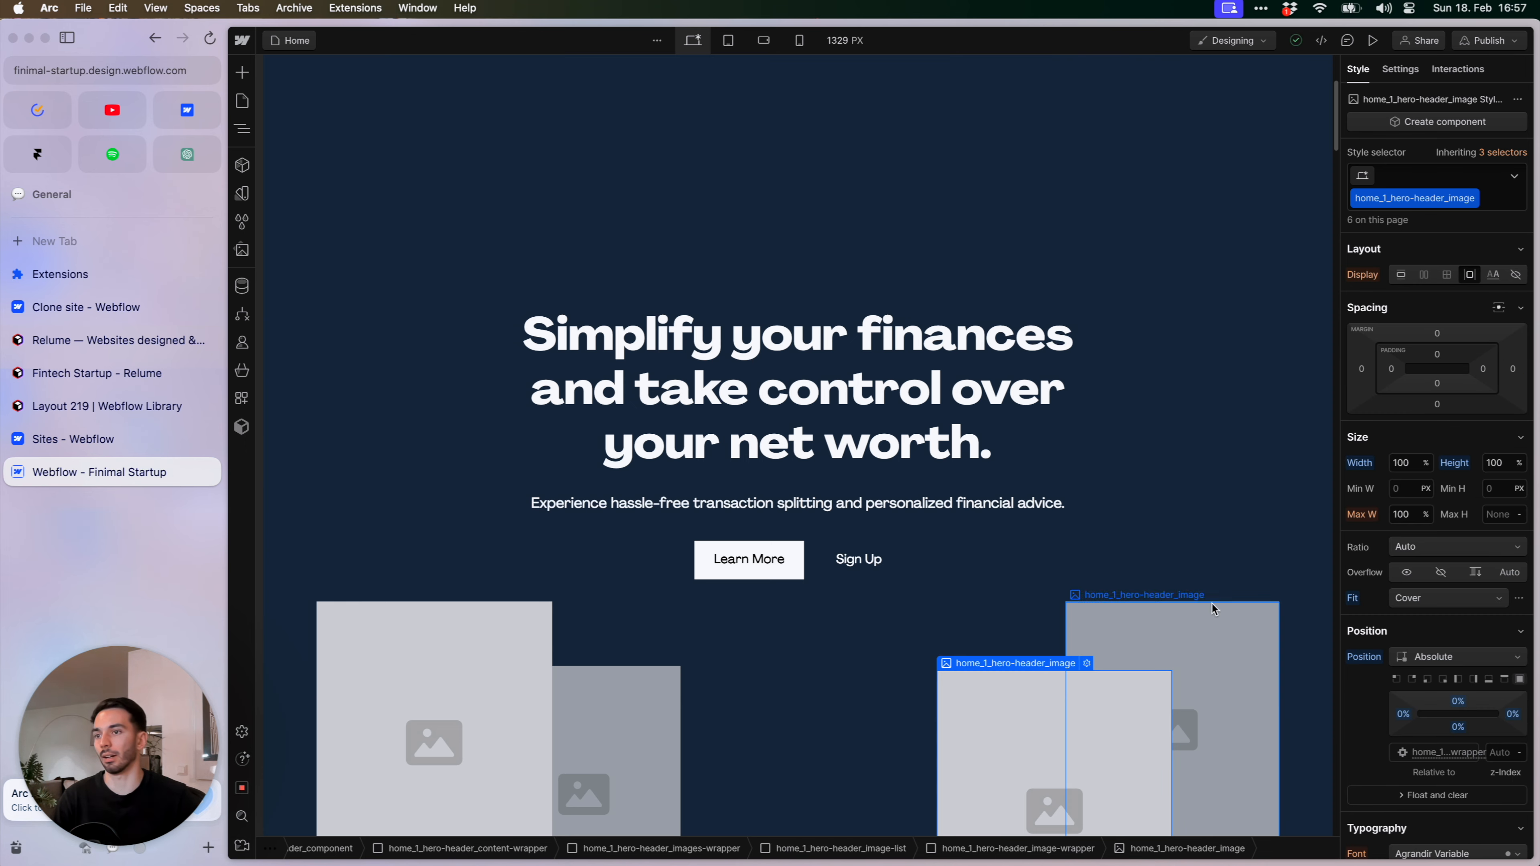
scroll(1197, 490, "down", 3)
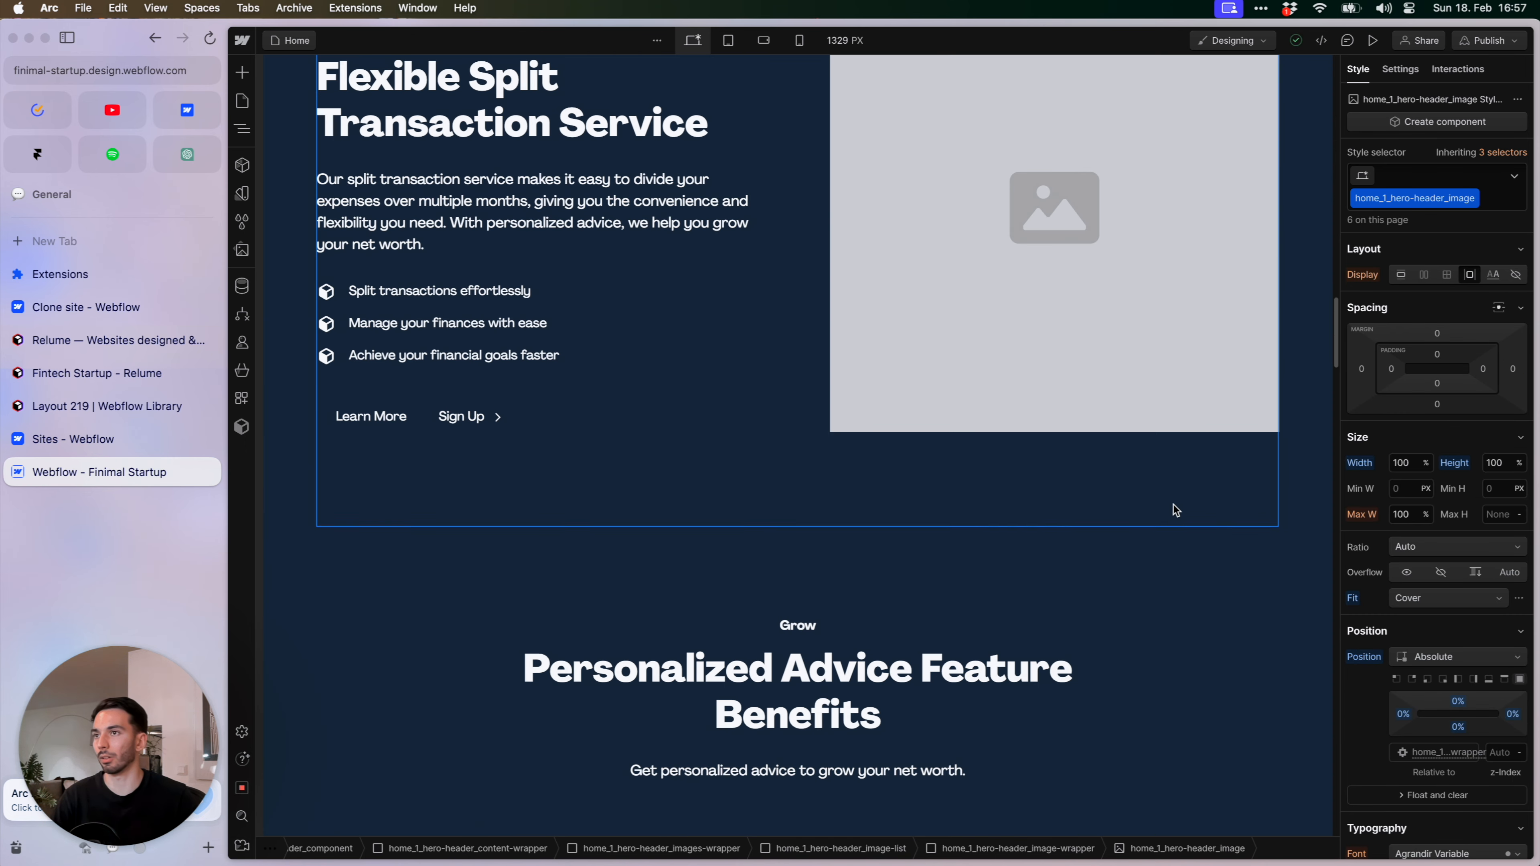
scroll(1174, 506, "up", 3)
scroll(1128, 492, "up", 1)
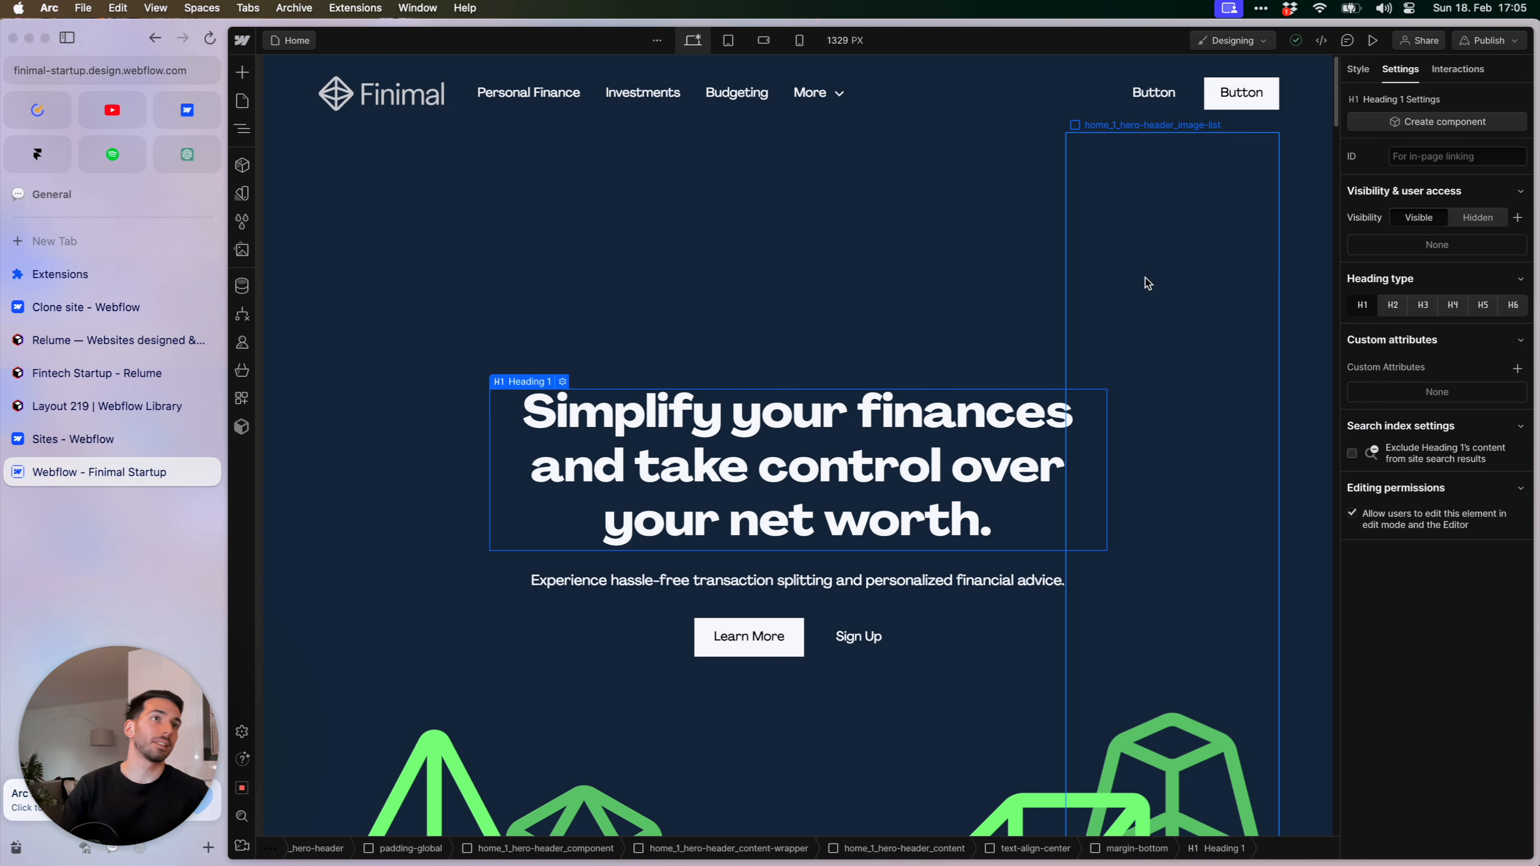
Preview the Home page on desktop and examine how the hero's green shapes move past the heading down to the split transaction section
left_click(1110, 454)
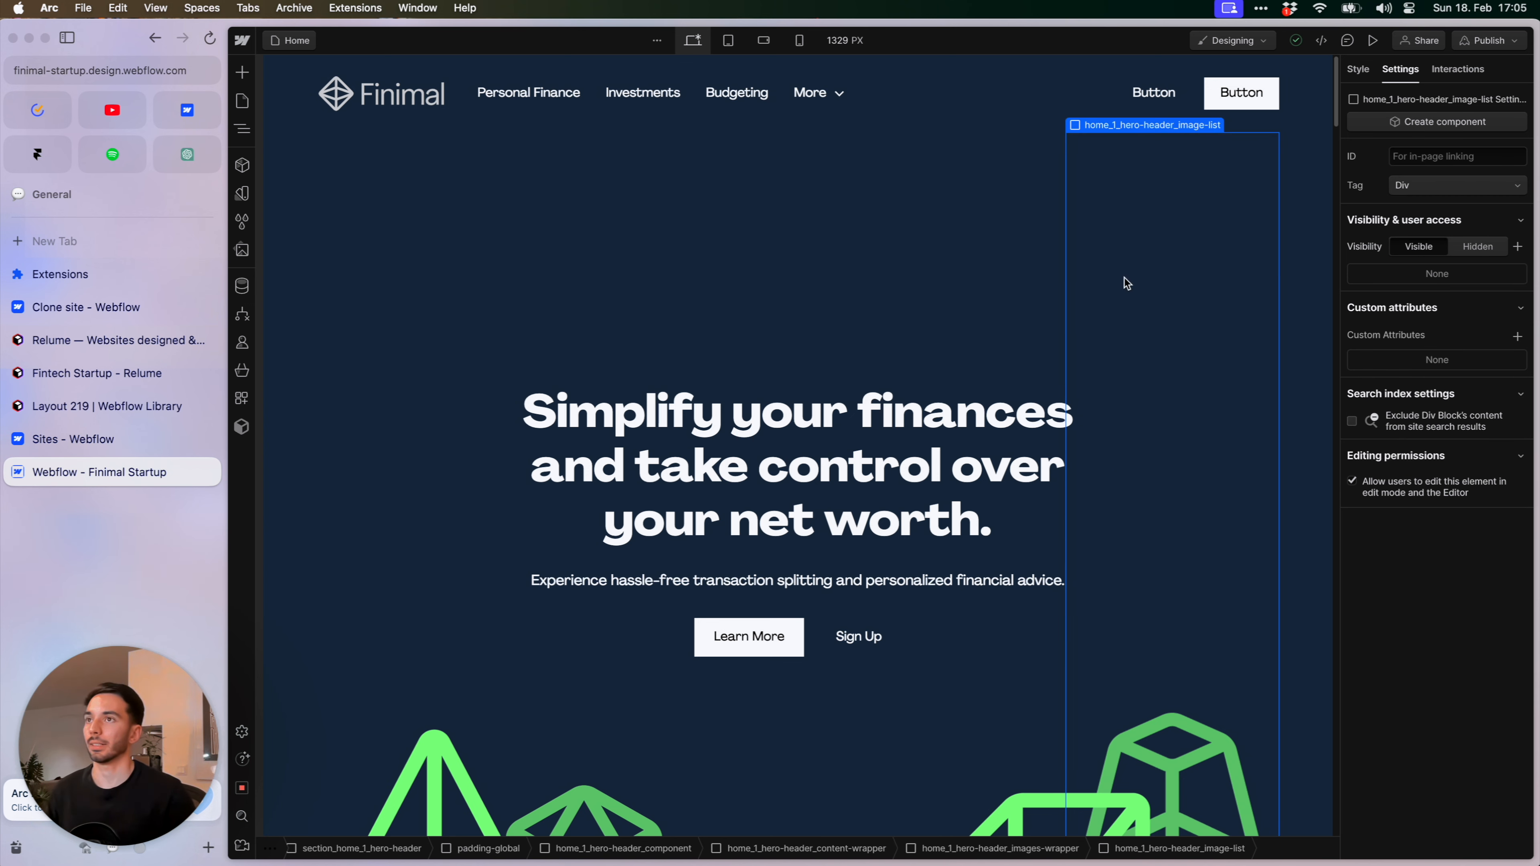
left_click(1000, 316)
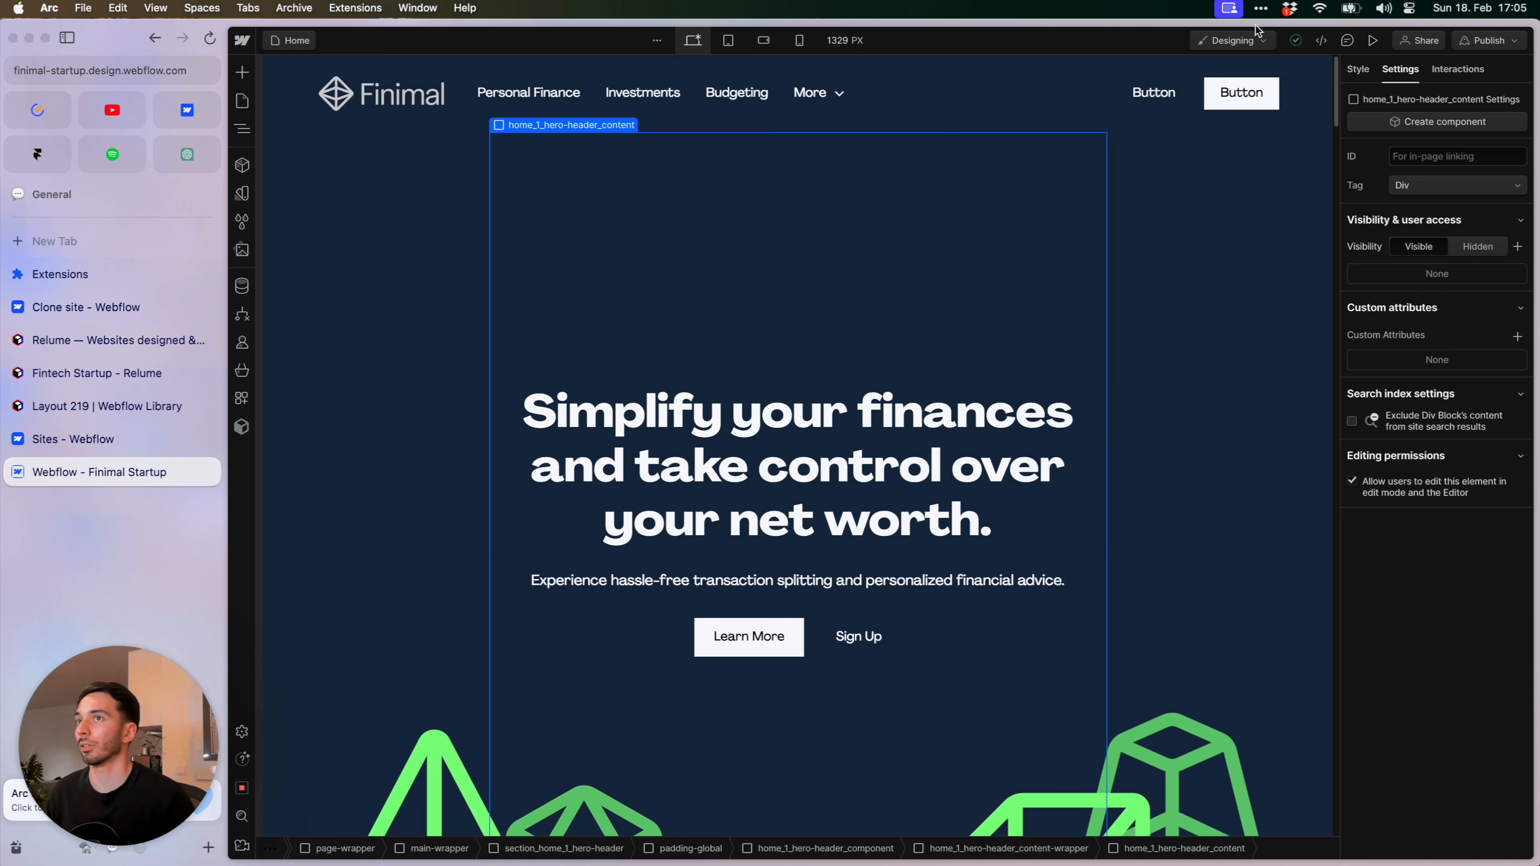
left_click(1373, 39)
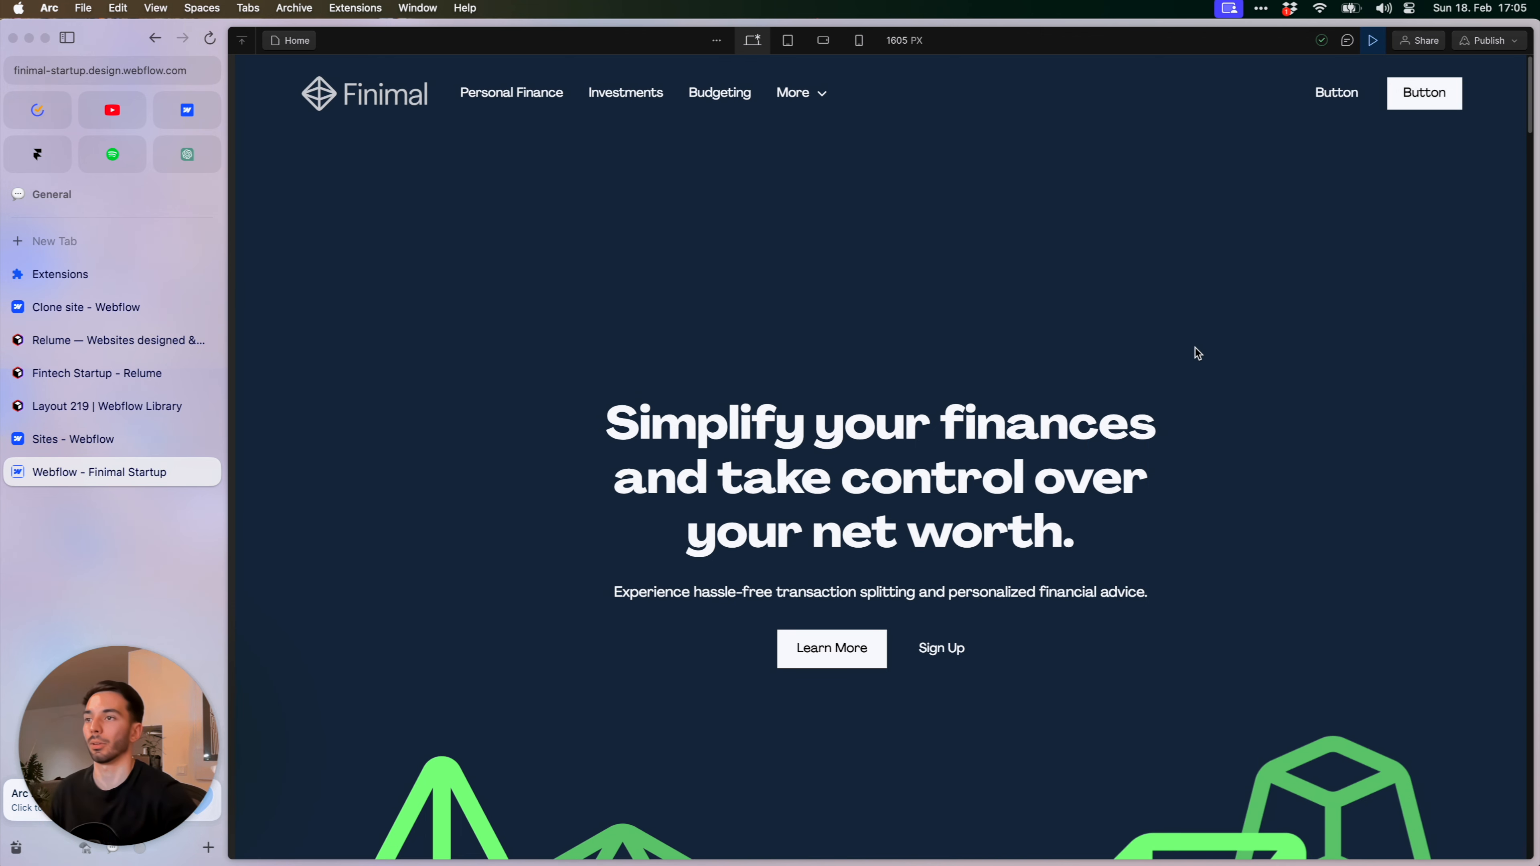
scroll(1194, 348, "down", 2)
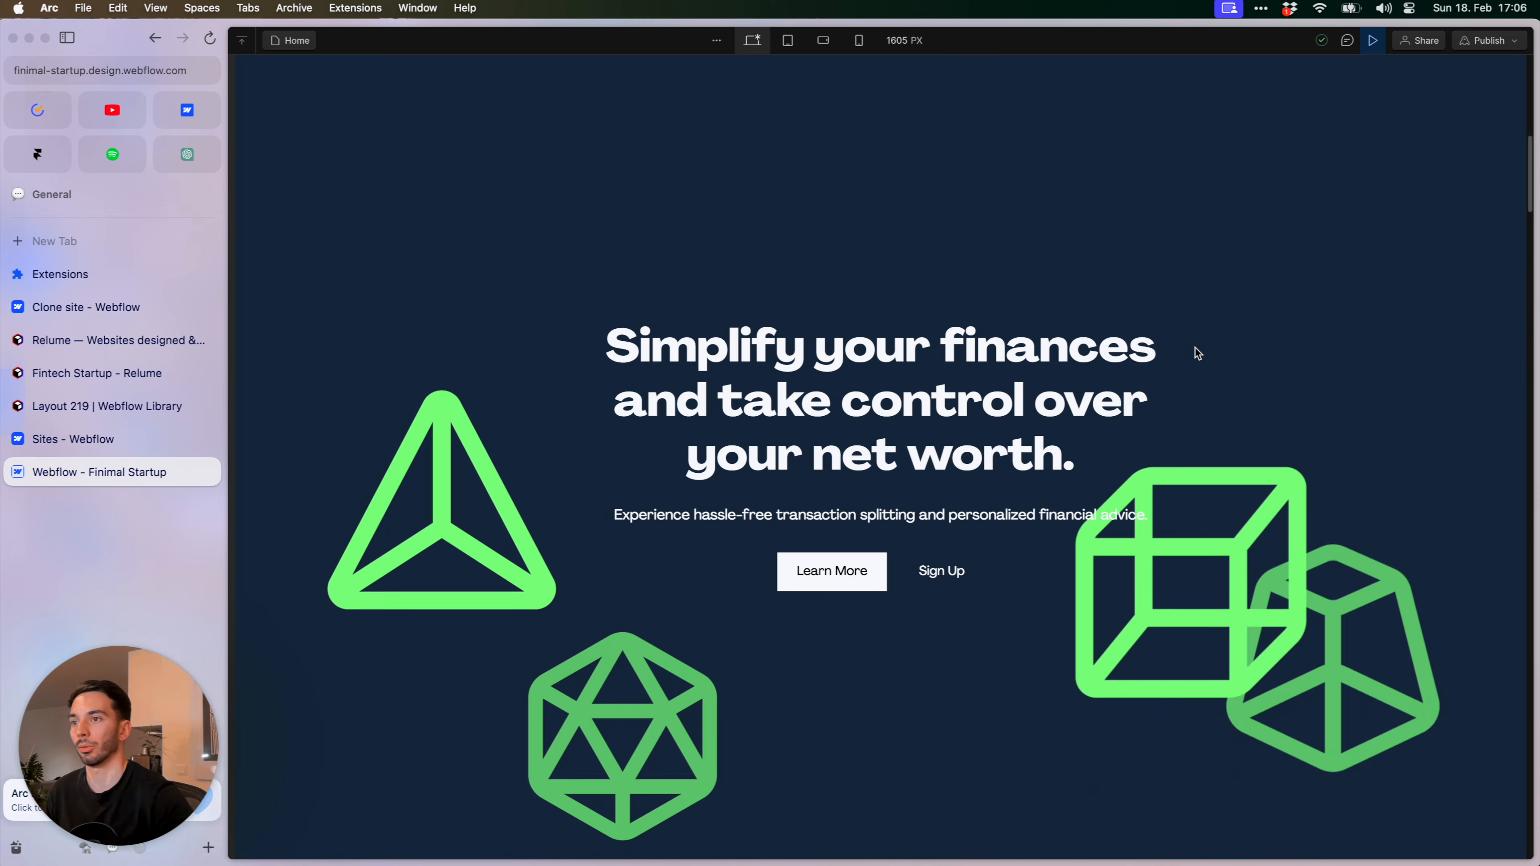
scroll(1194, 348, "down", 1)
scroll(1196, 351, "down", 6)
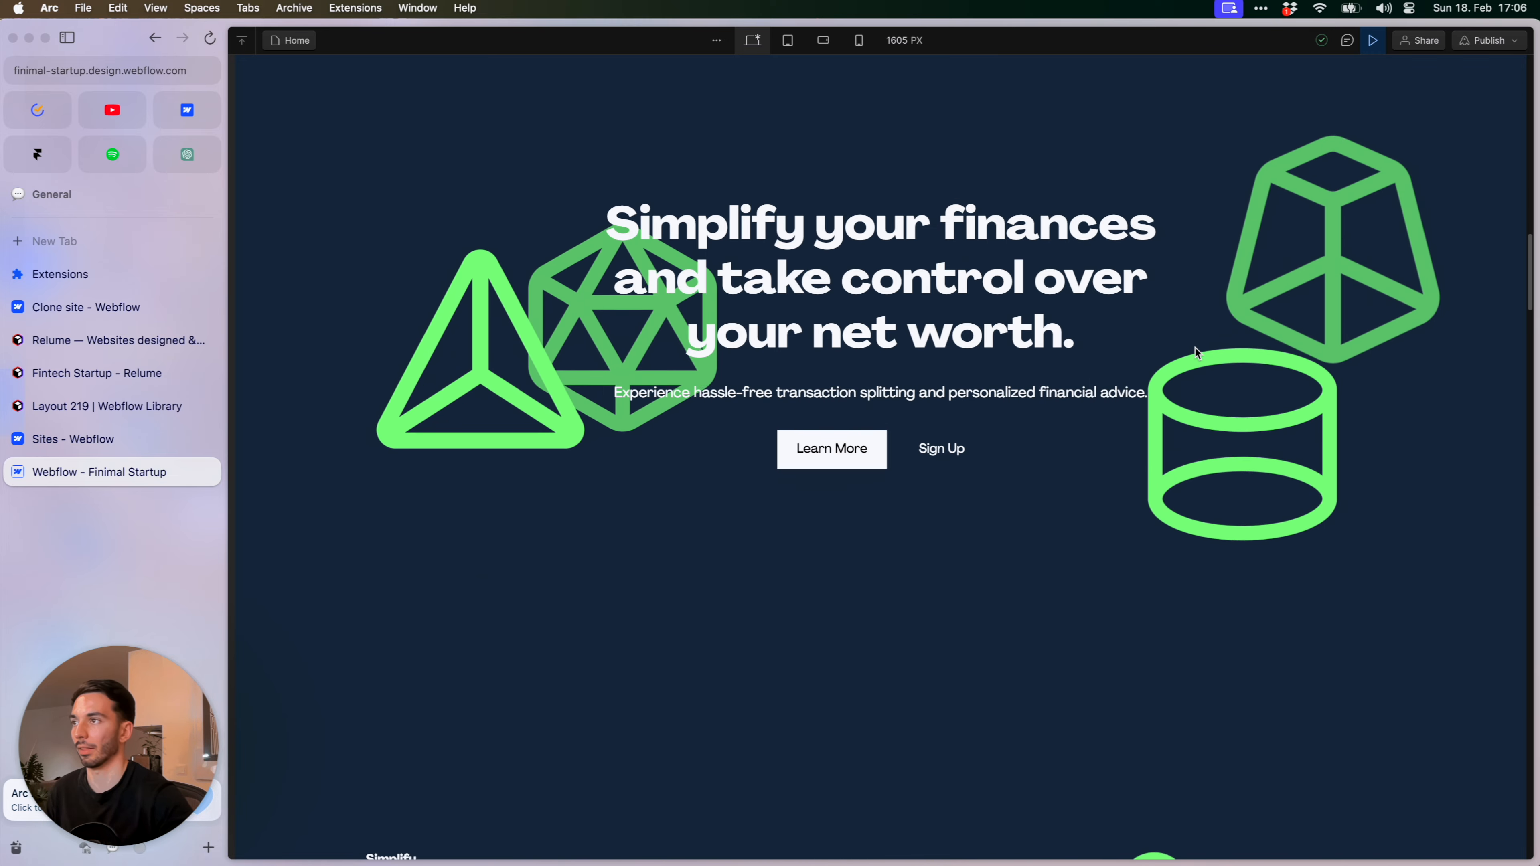
scroll(1196, 350, "up", 7)
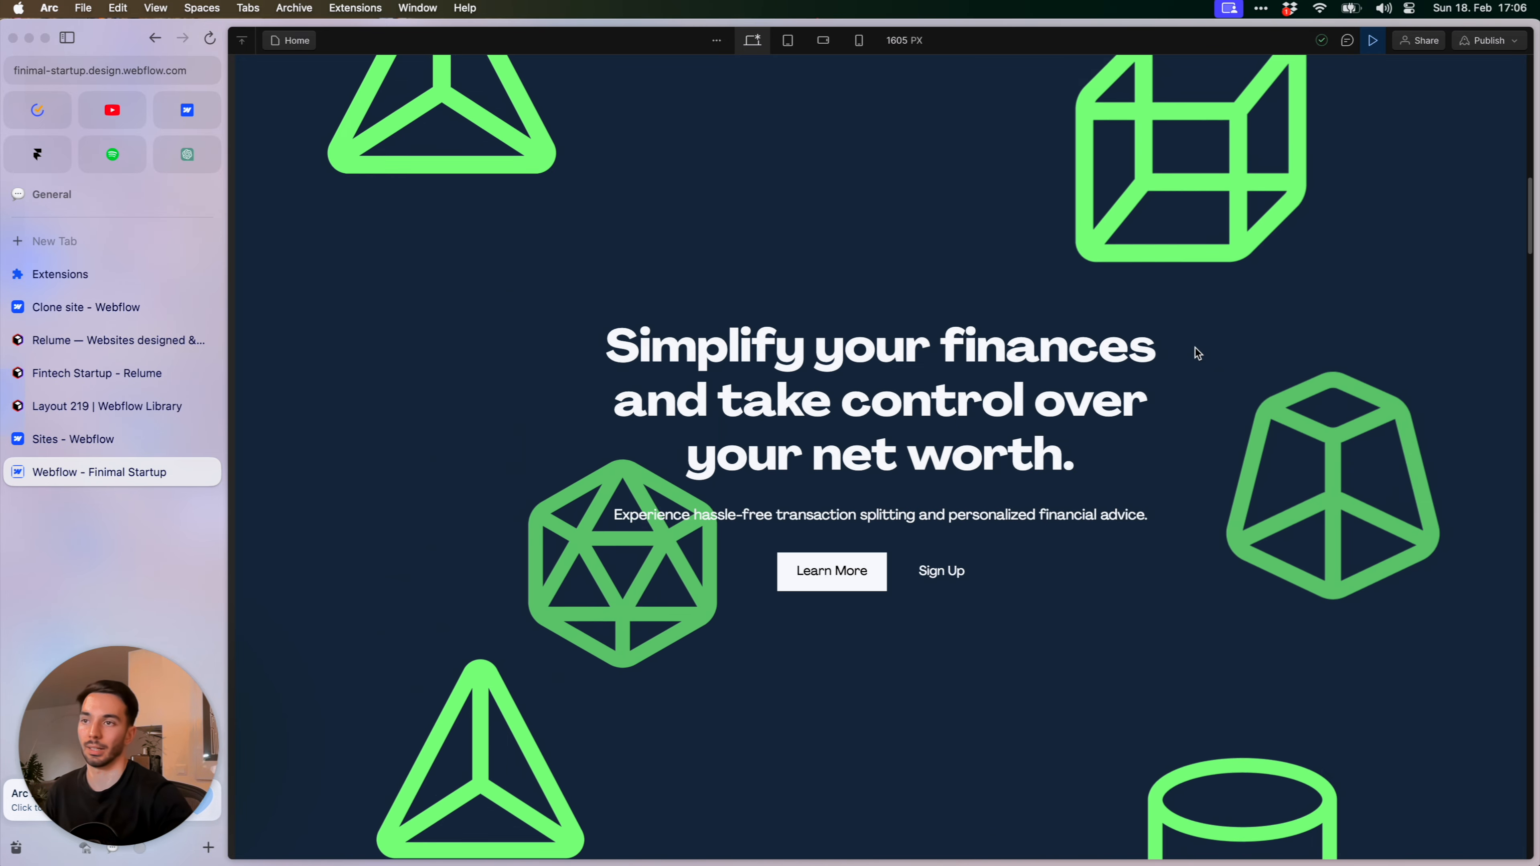
scroll(1194, 347, "up", 2)
scroll(1194, 348, "down", 10)
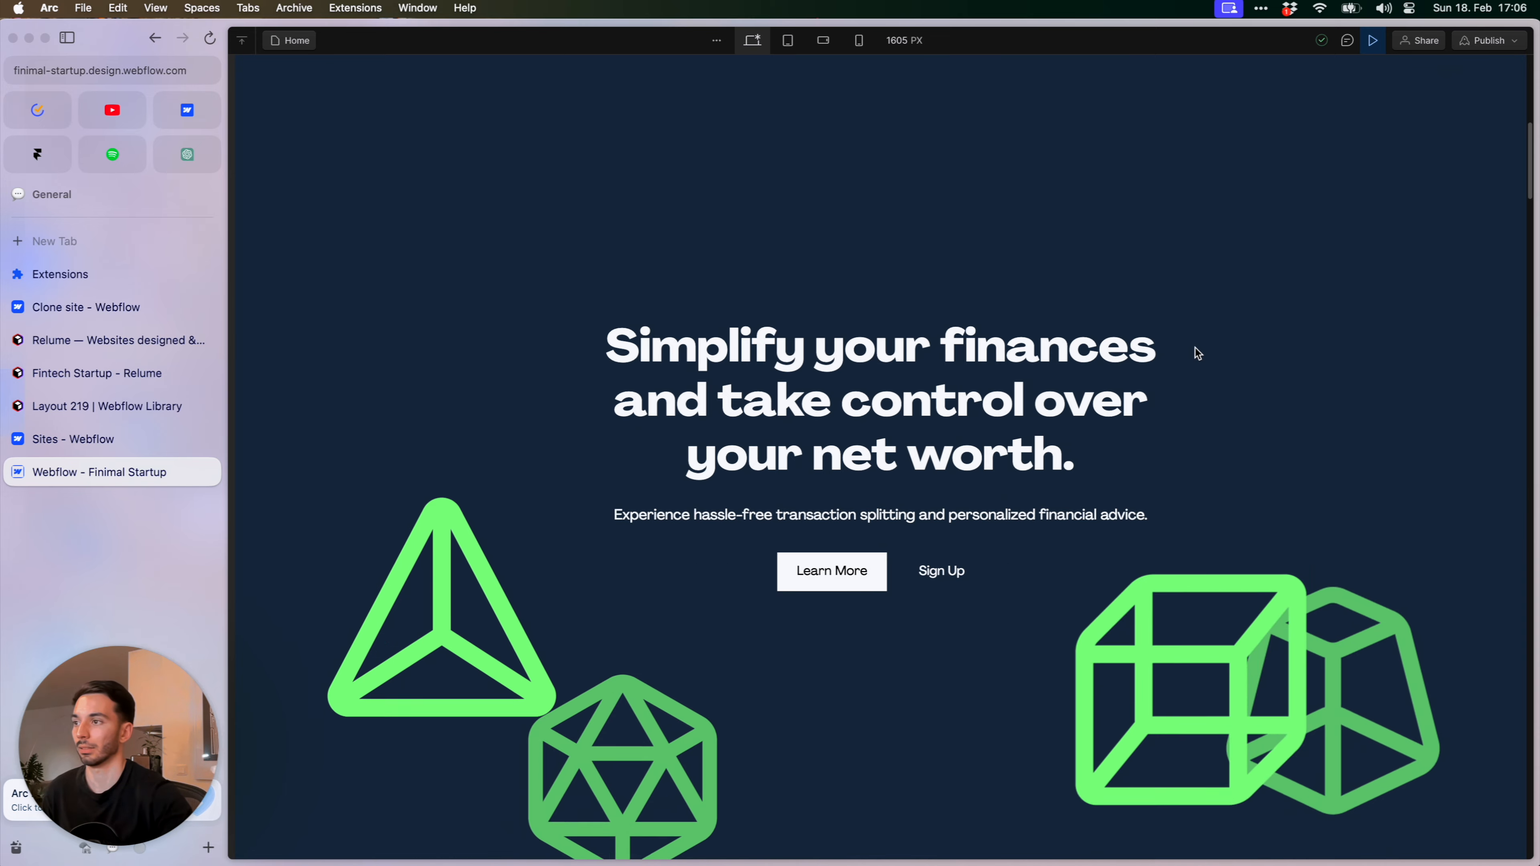
scroll(1195, 348, "down", 4)
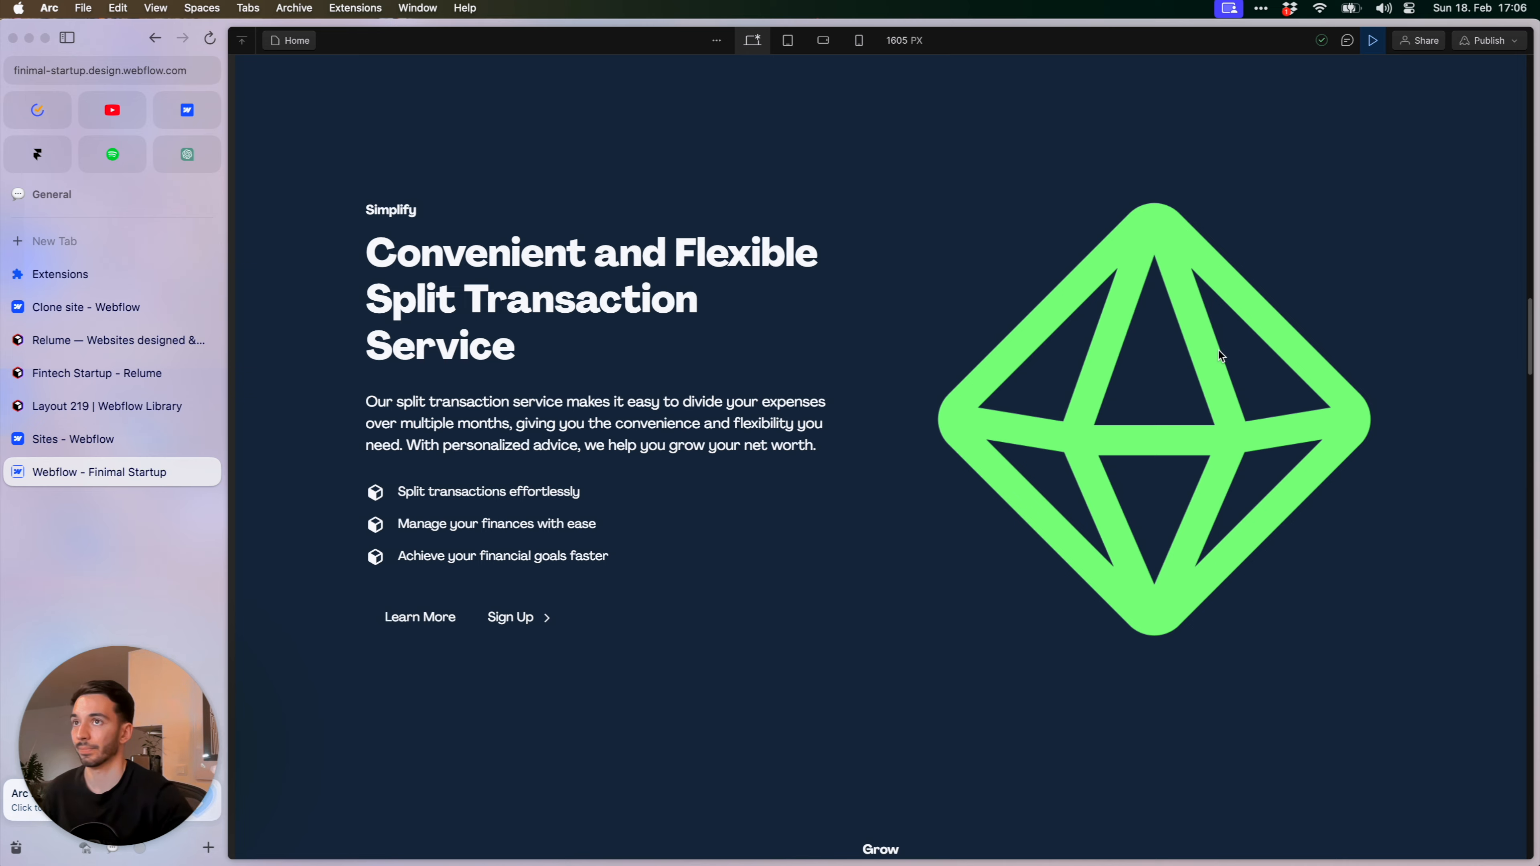
scroll(1218, 350, "up", 10)
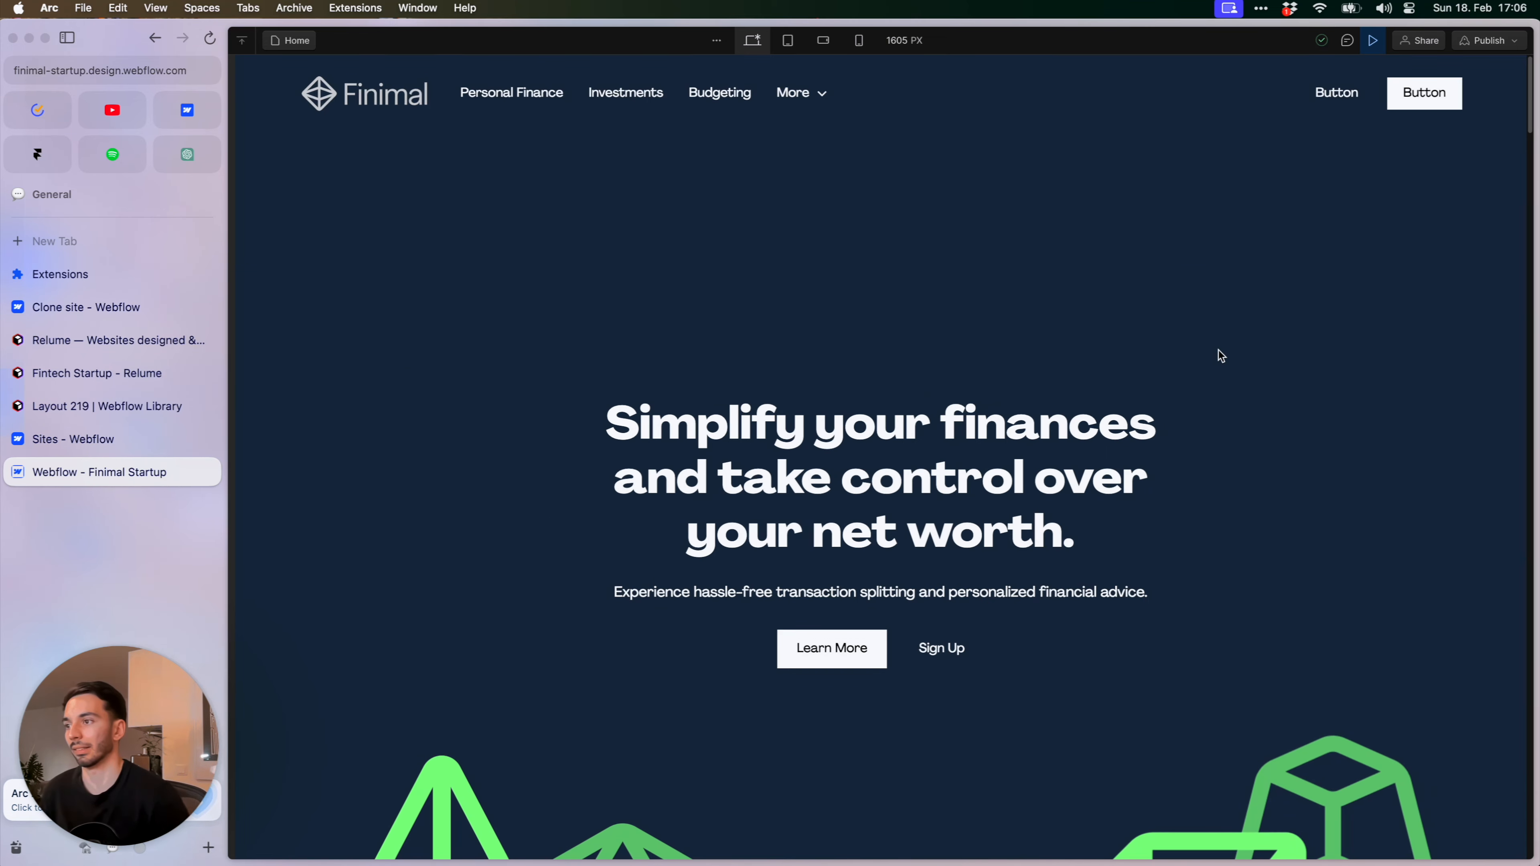
Review the remaining Home page sections in the desktop preview, including the feature cards, testimonial and statistics, and return to the hero
scroll(1183, 413, "down", 3)
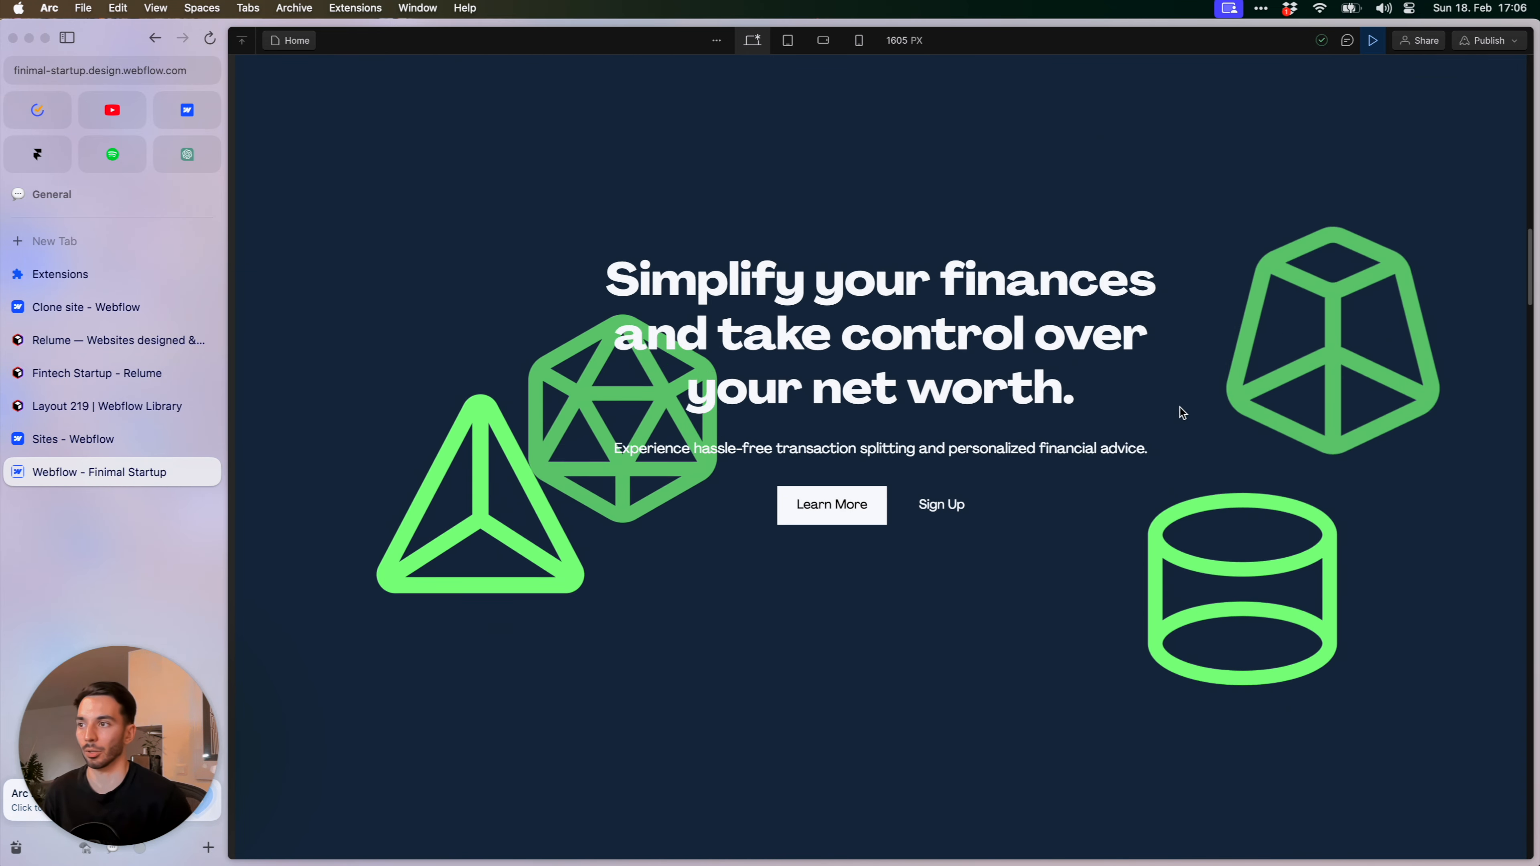
scroll(1182, 413, "down", 10)
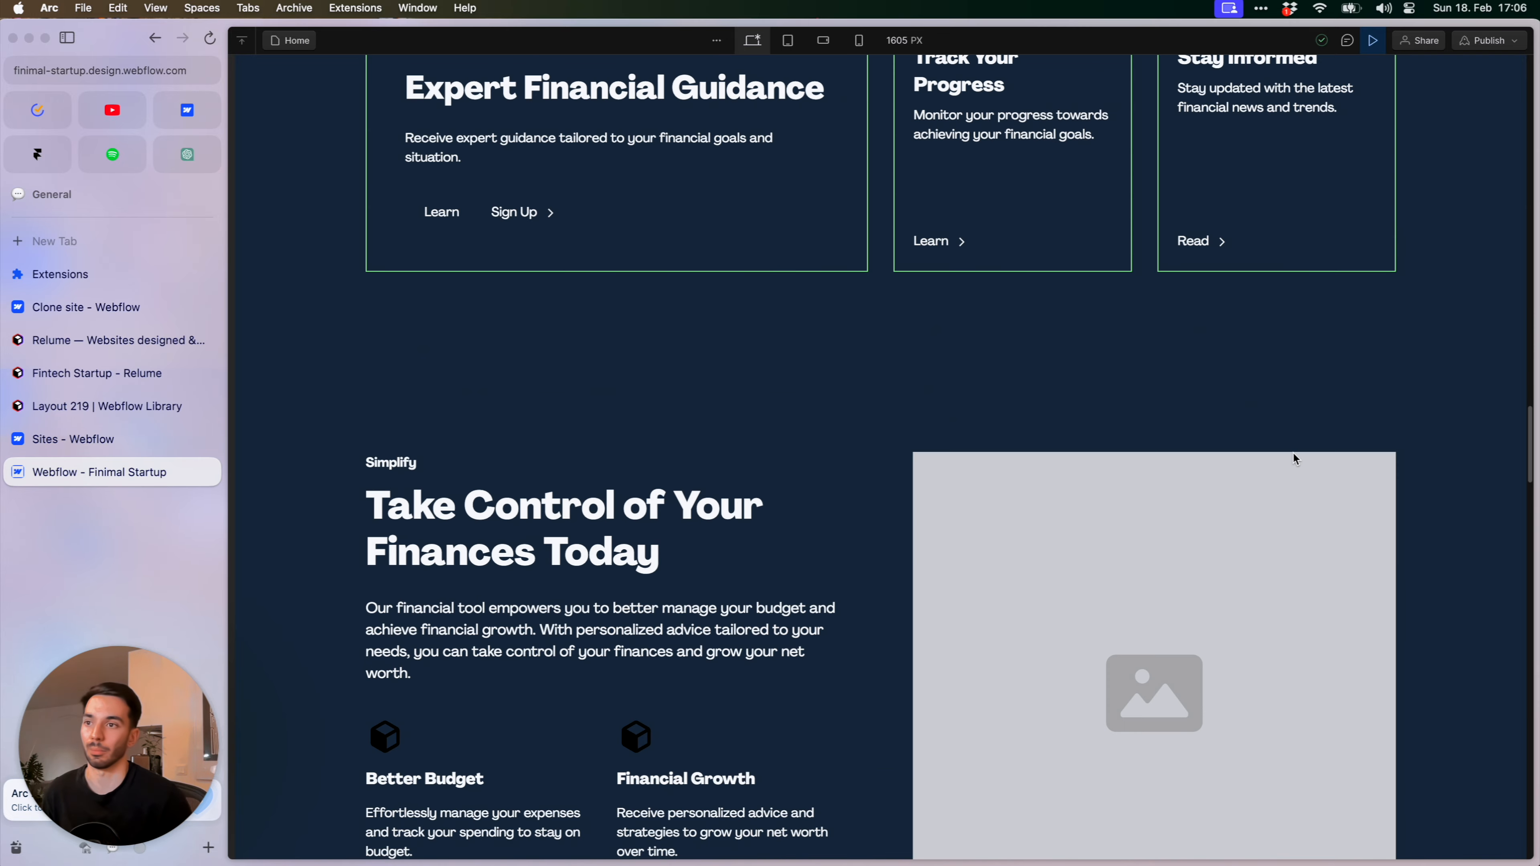
scroll(1294, 458, "down", 15)
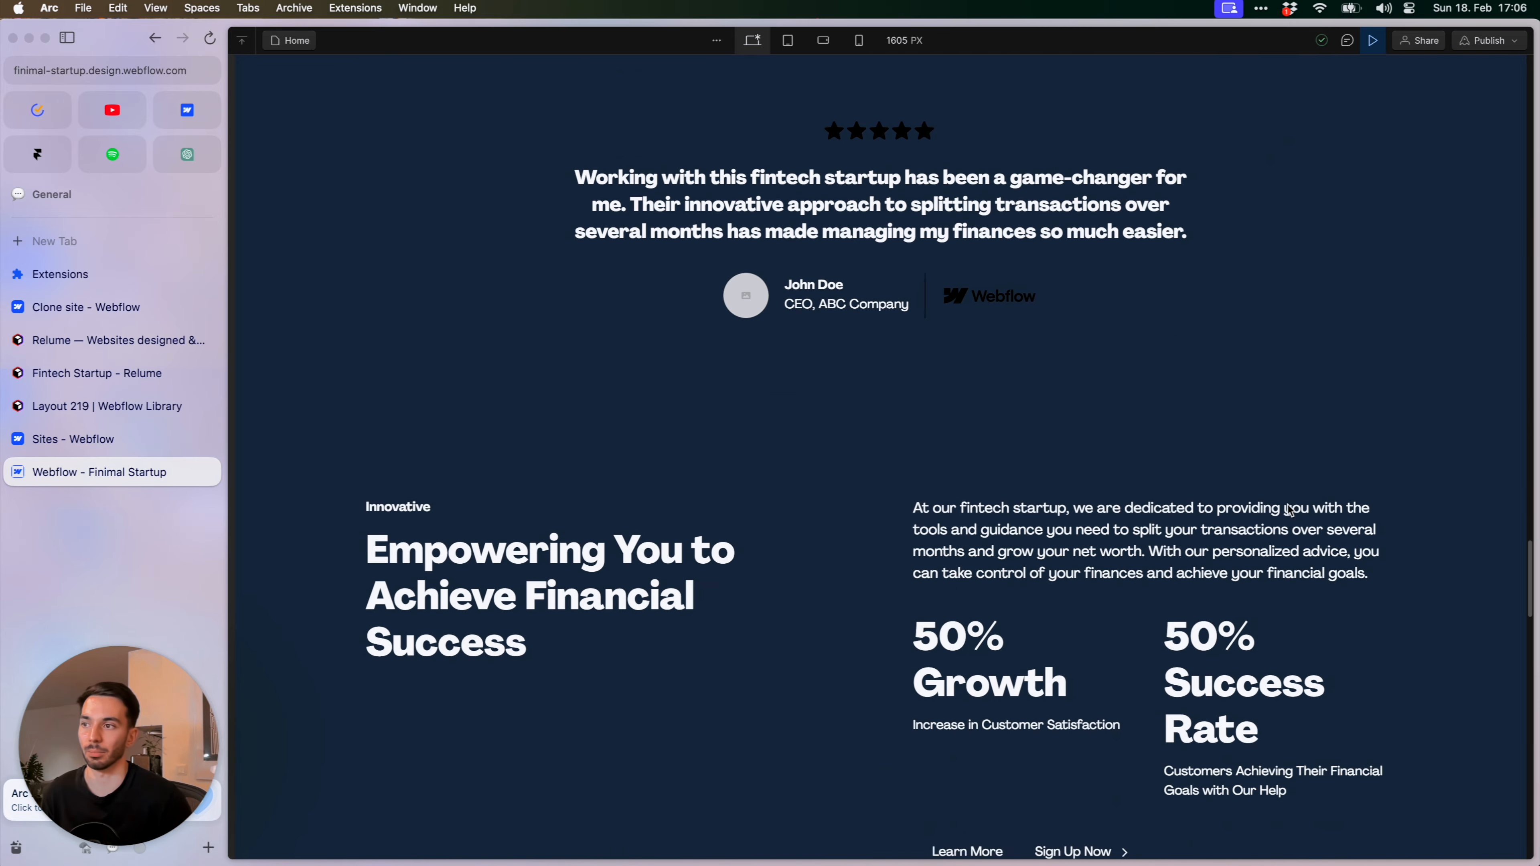
scroll(1292, 498, "down", 15)
scroll(1311, 495, "up", 15)
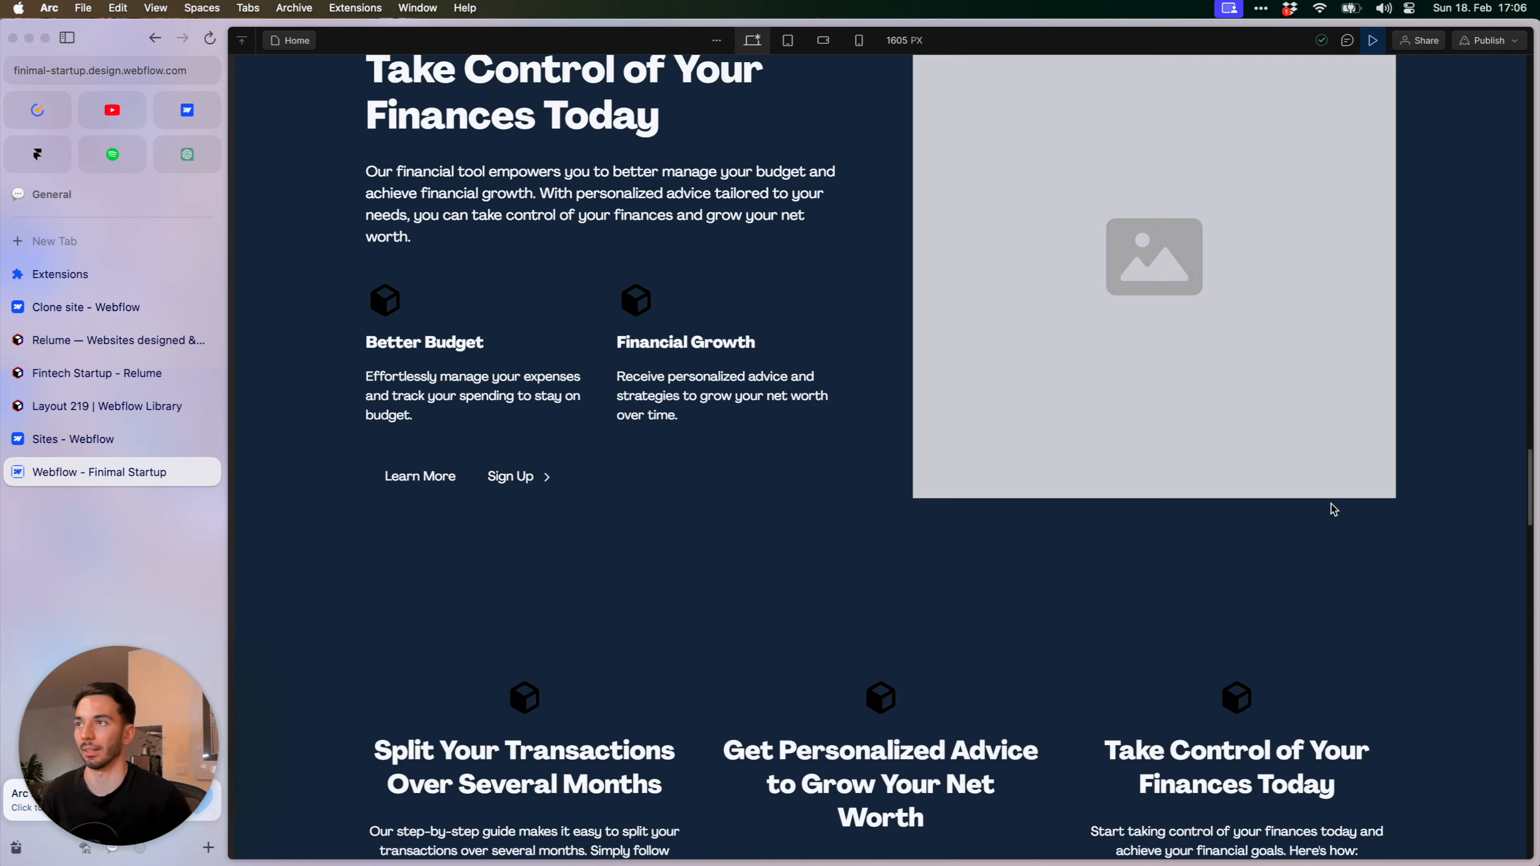
scroll(1333, 509, "up", 15)
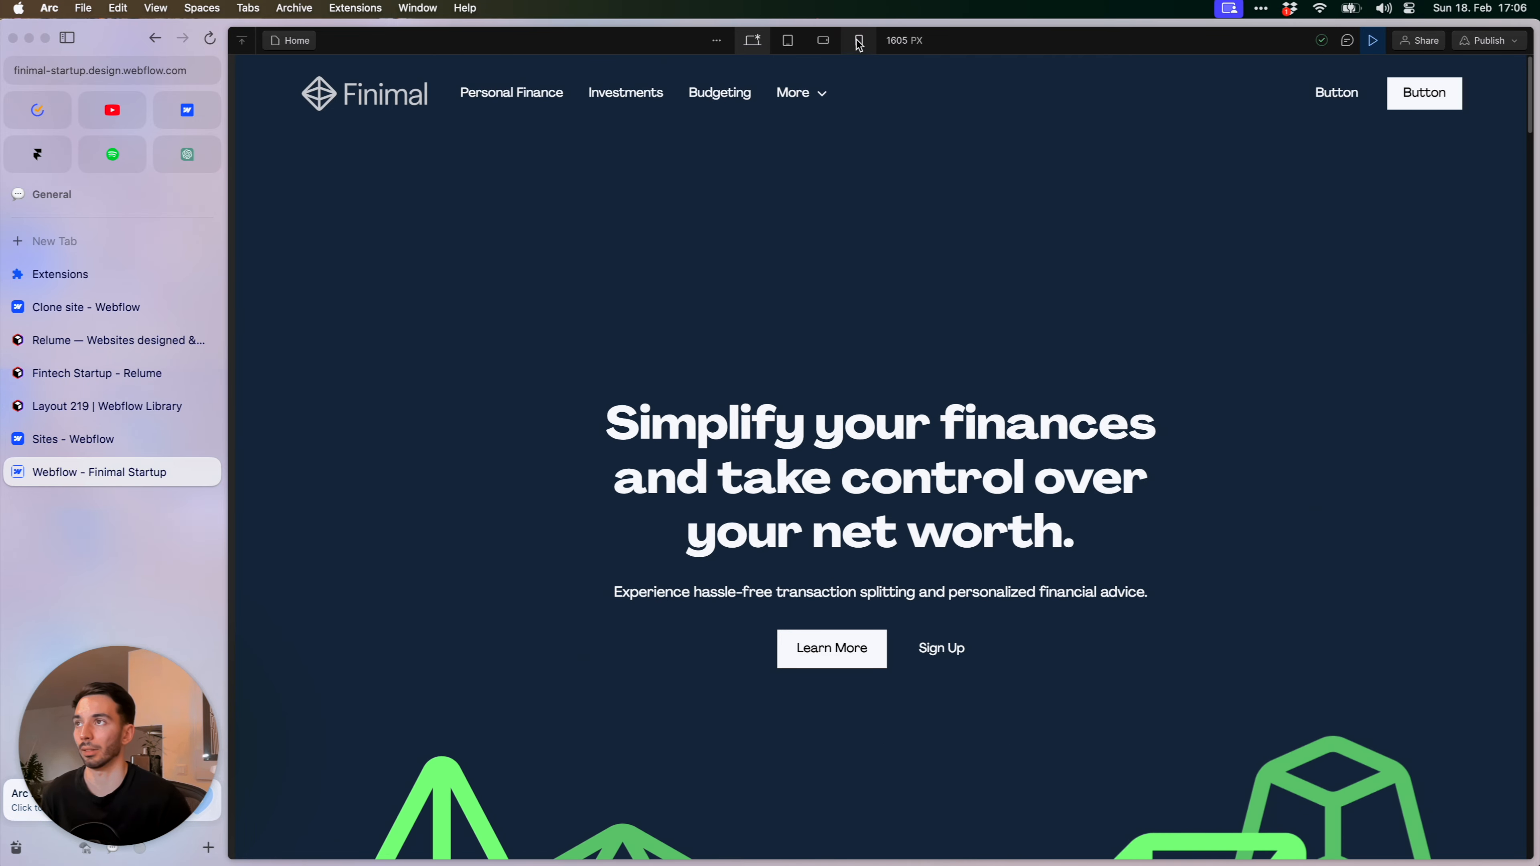
Check the Home page preview at the mobile portrait breakpoint, switch back to desktop and leave the preview
left_click(859, 42)
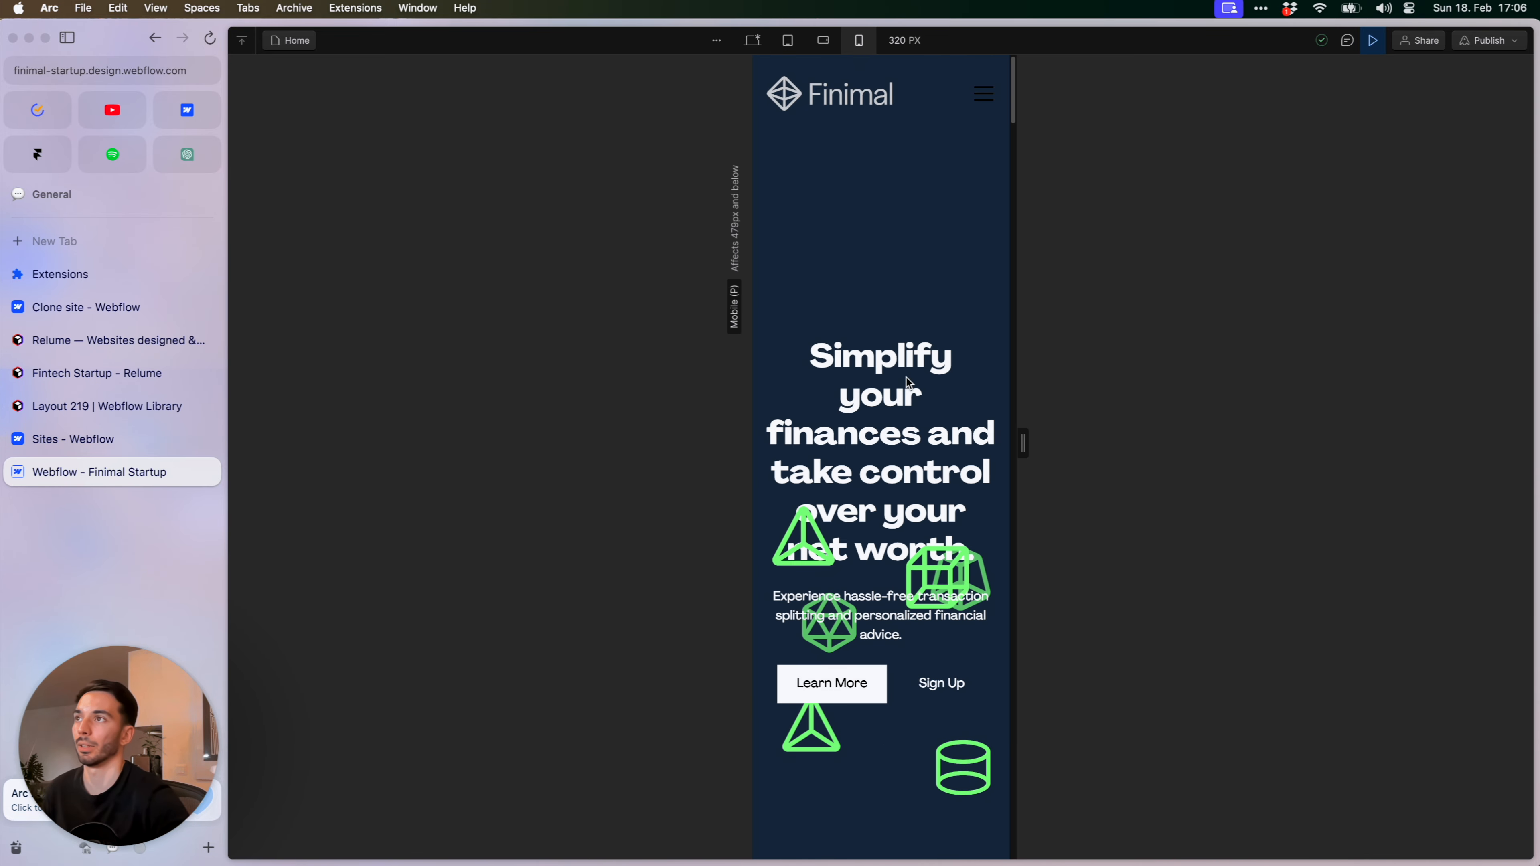
scroll(950, 233, "down", 5)
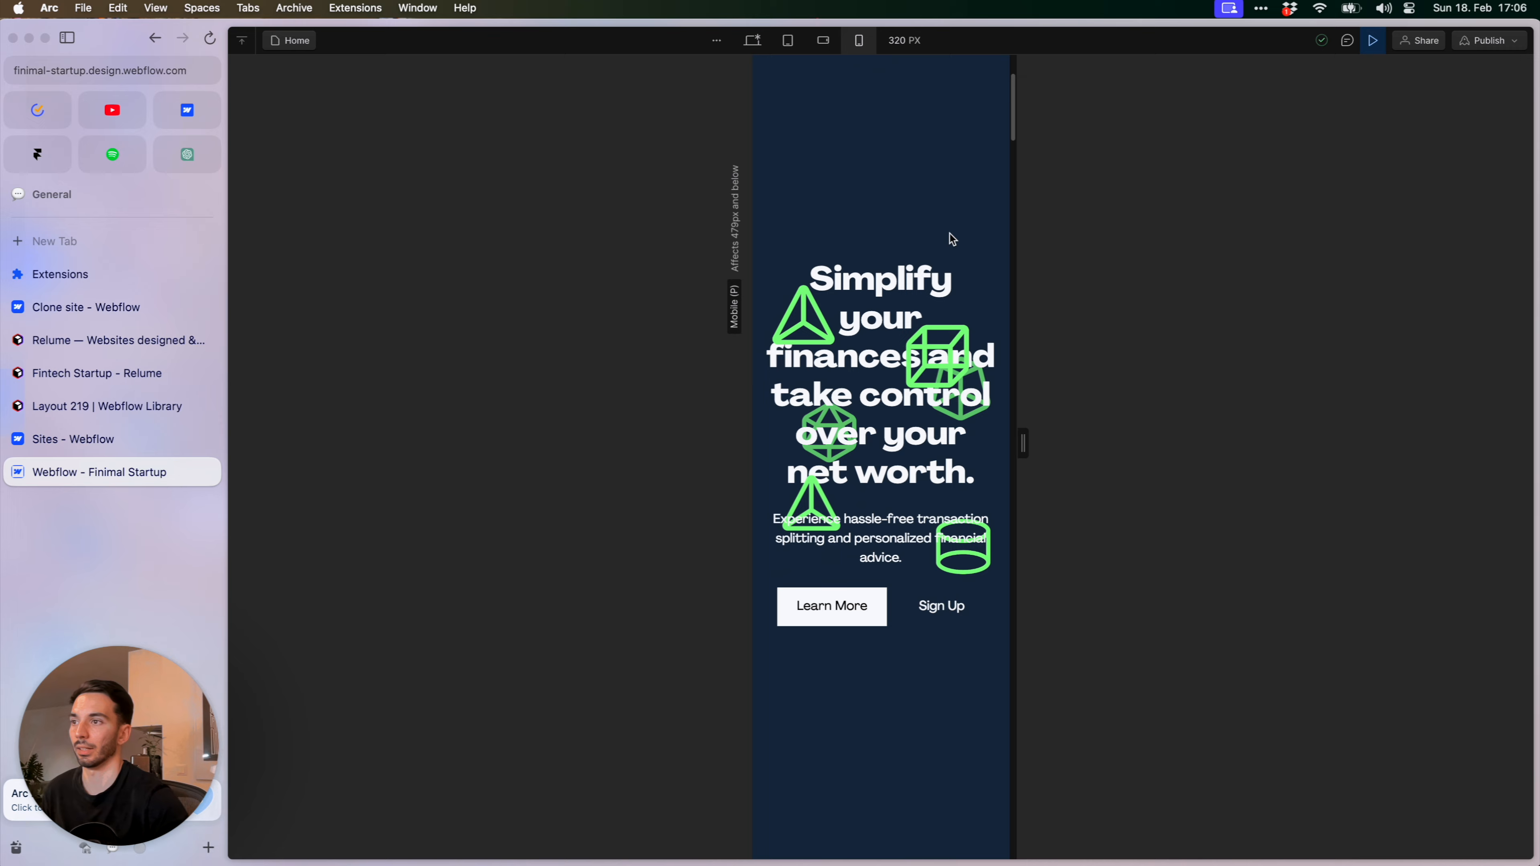
scroll(950, 234, "down", 20)
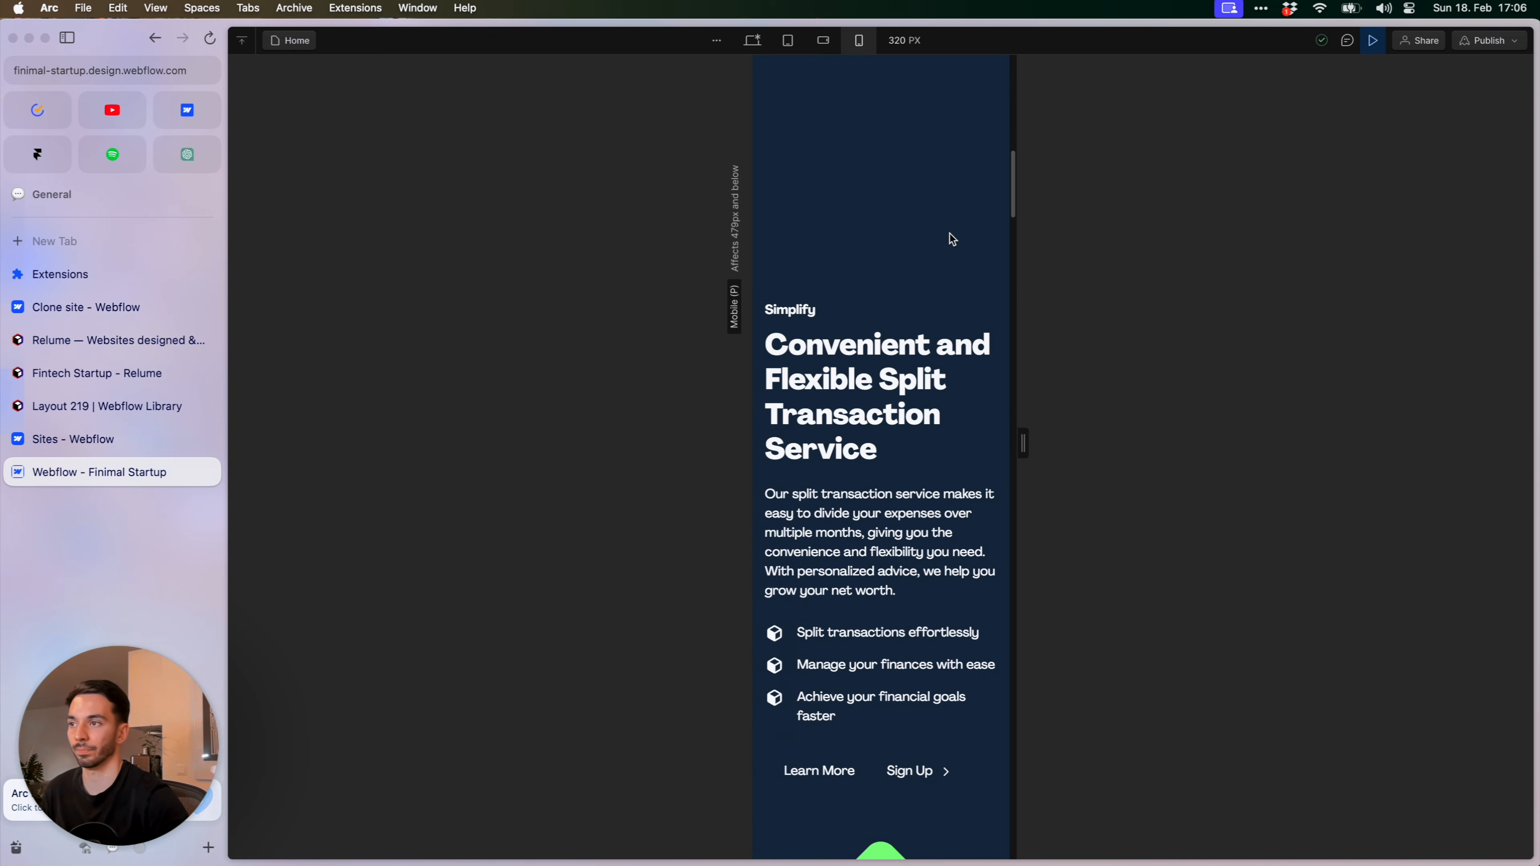
scroll(949, 233, "down", 20)
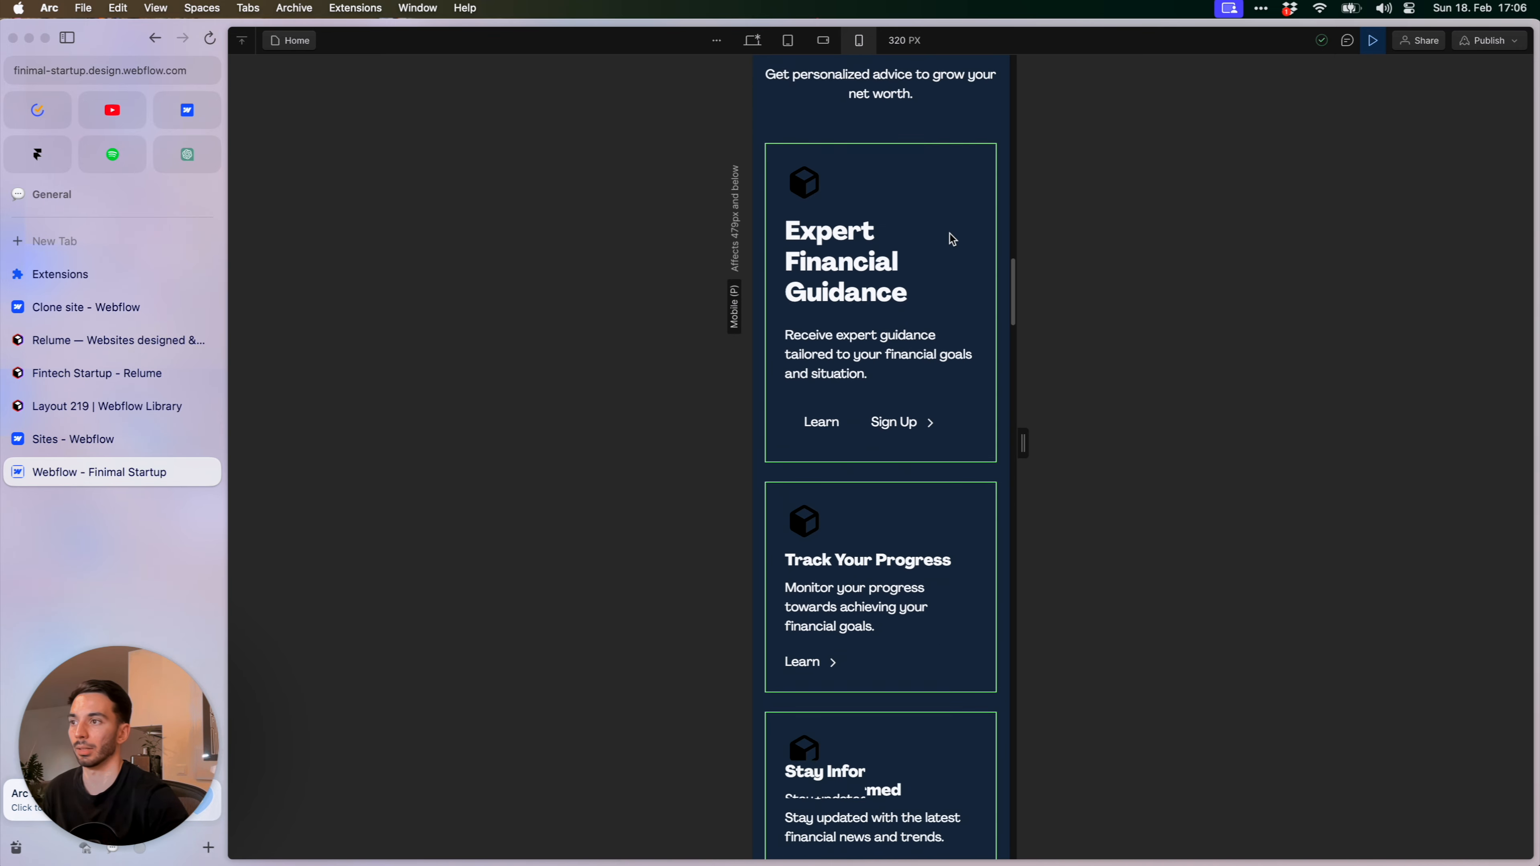
scroll(937, 228, "down", 19)
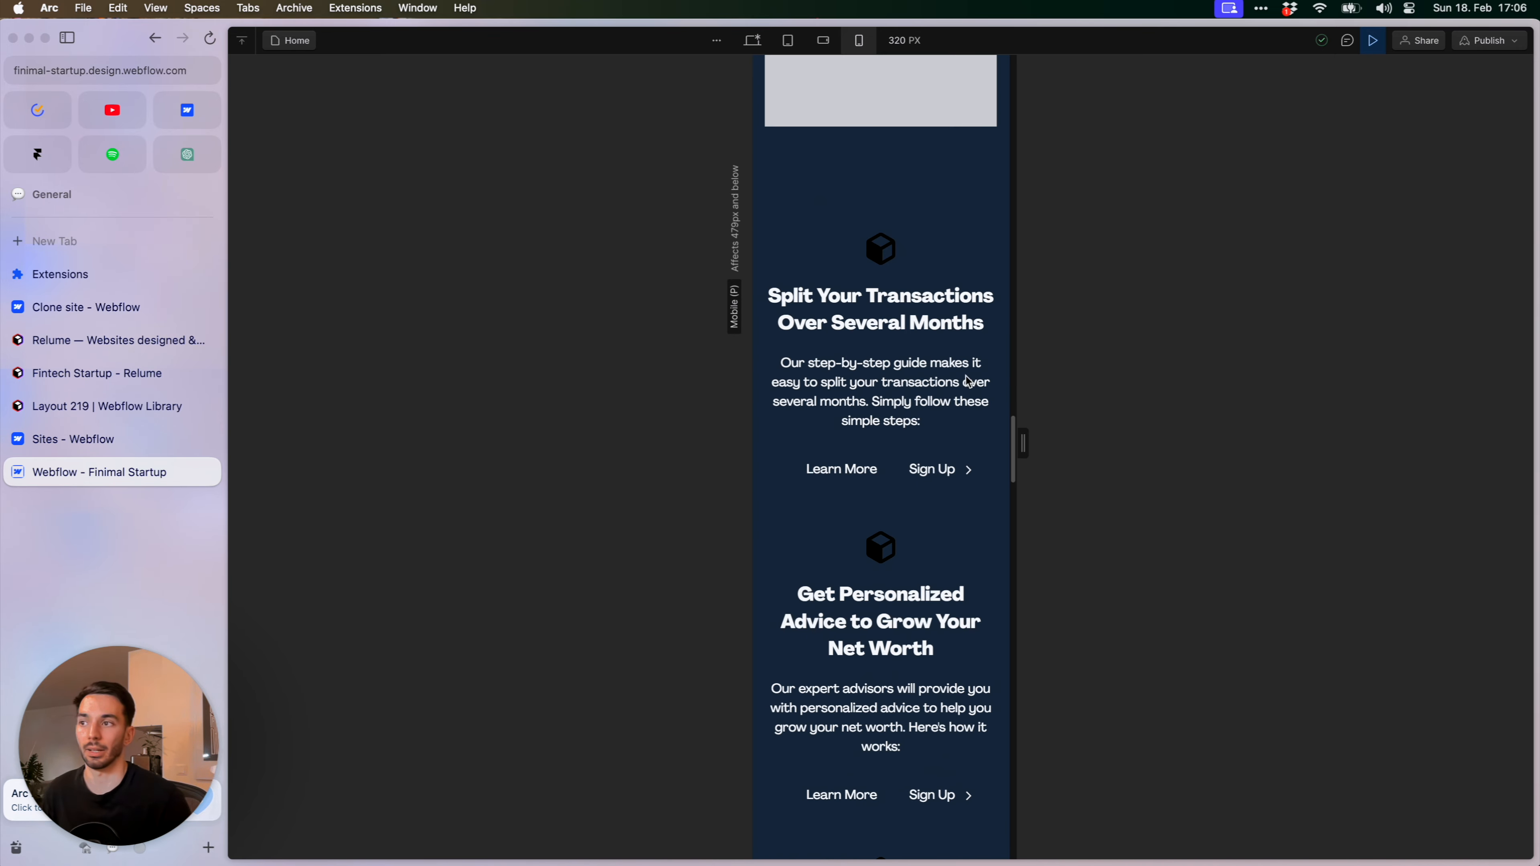
scroll(964, 376, "up", 20)
scroll(963, 380, "up", 15)
key("shift+1")
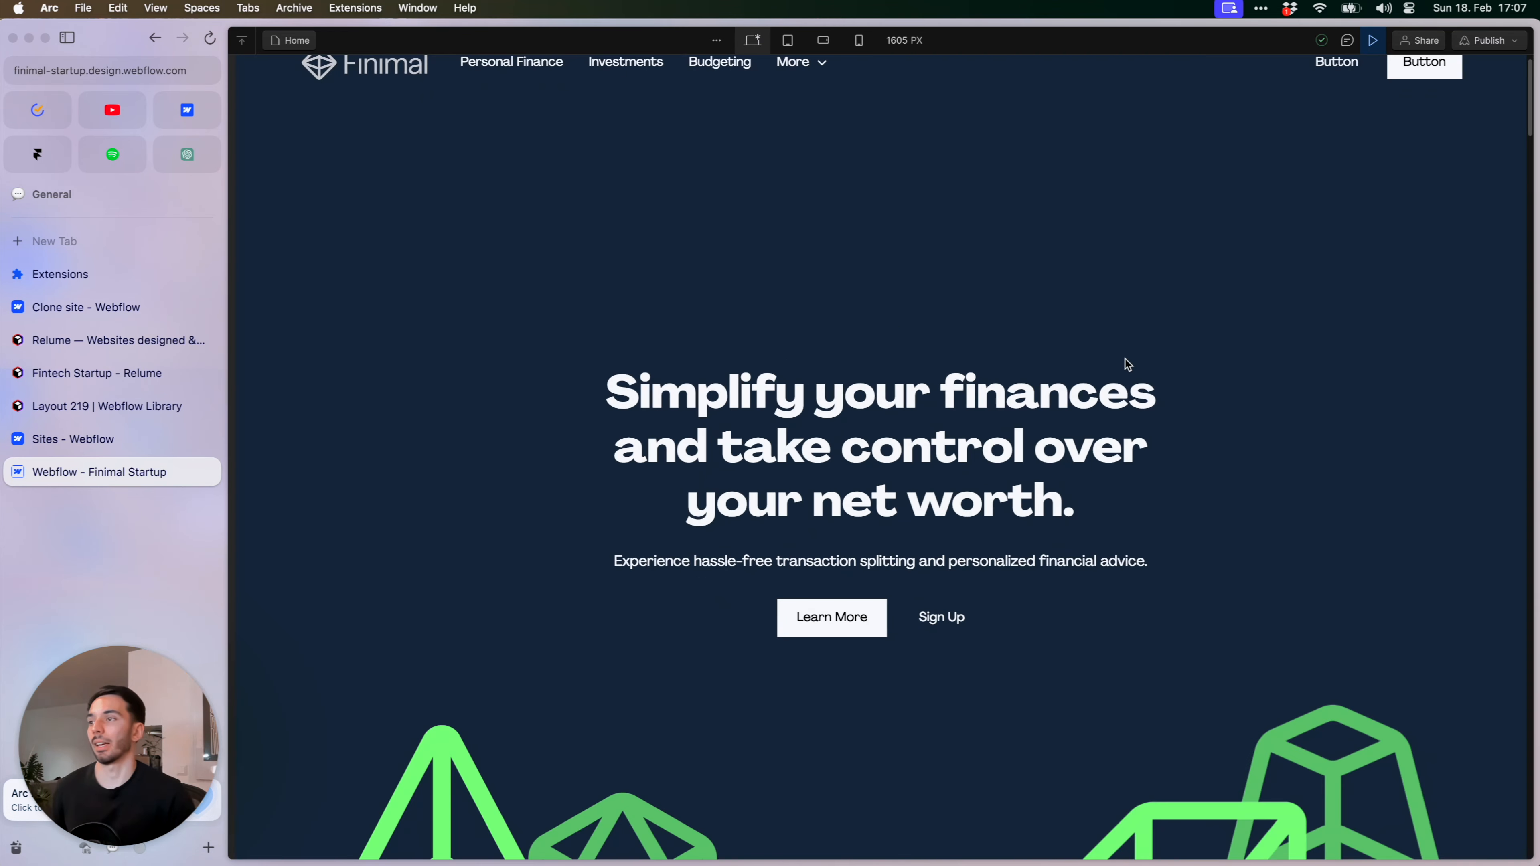
left_click(1374, 40)
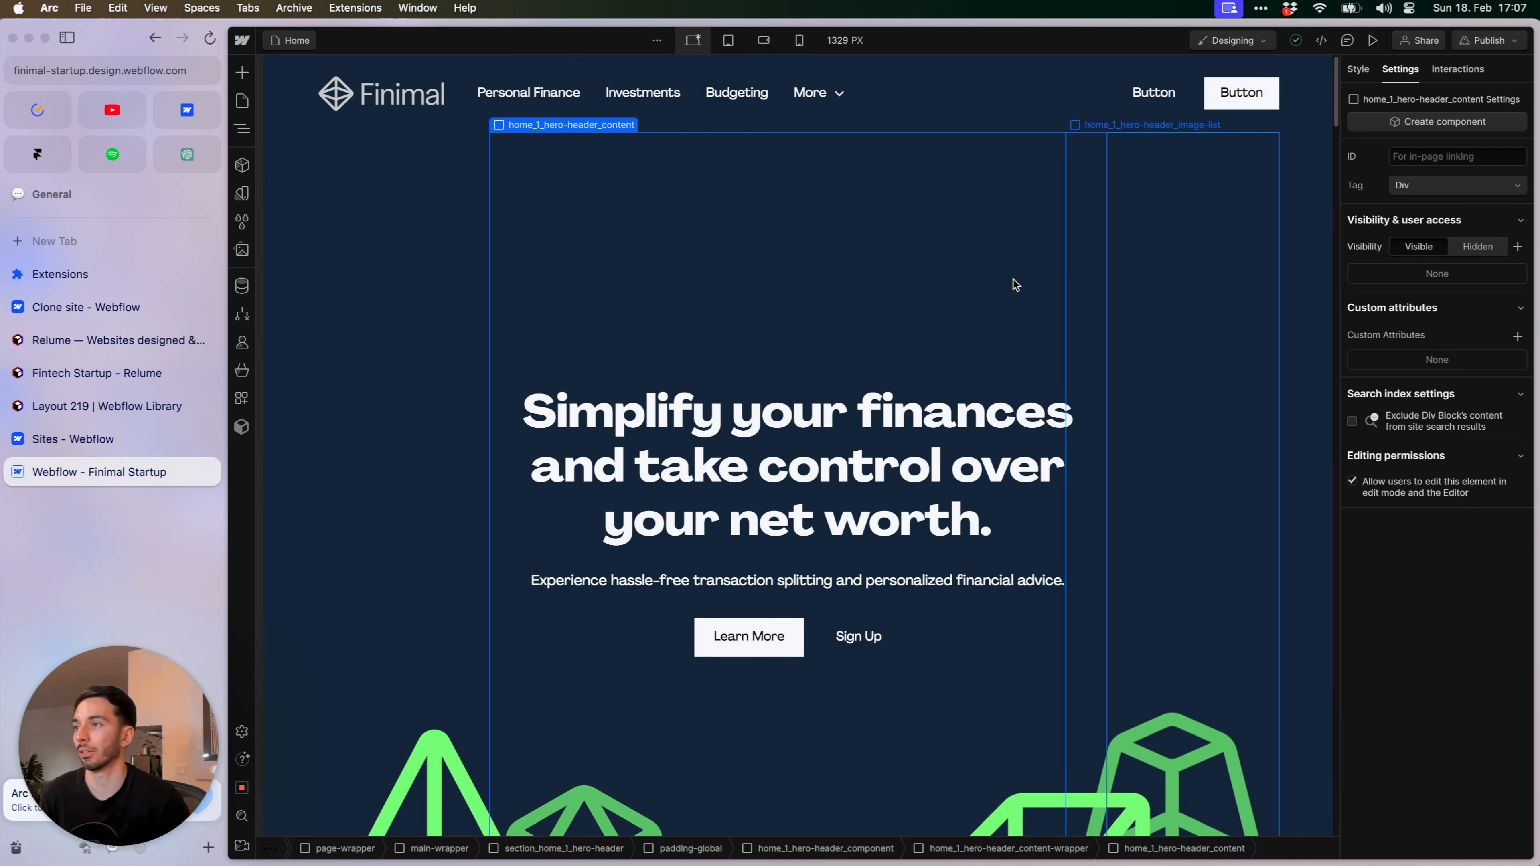
Add a scroll into view trigger to the hero's H1 heading with Fade as the scrolled-into-view action
left_click(841, 419)
left_click(1456, 71)
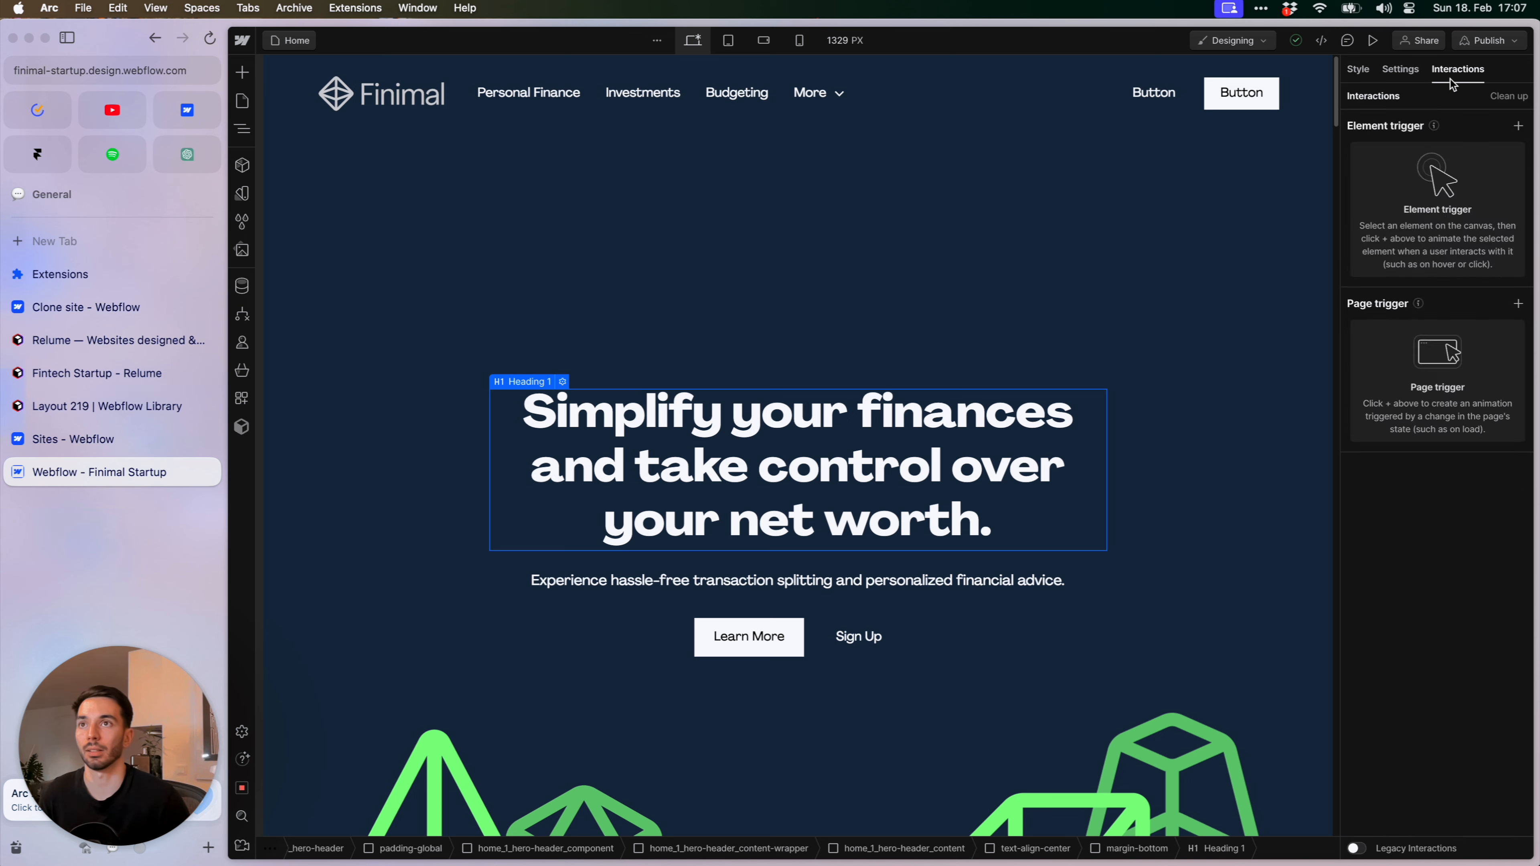
left_click(1517, 126)
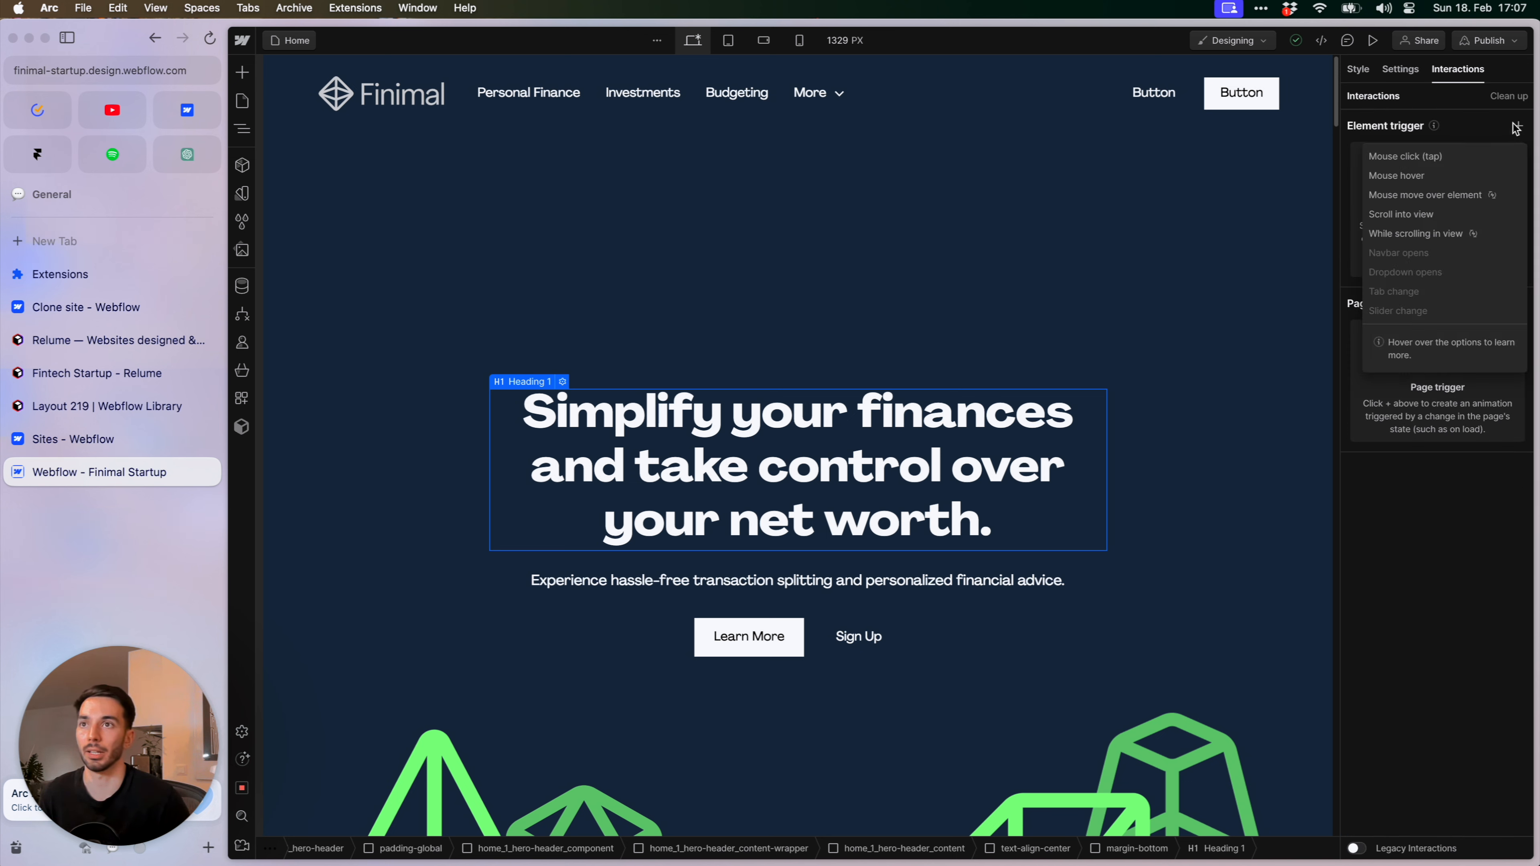
left_click(1407, 214)
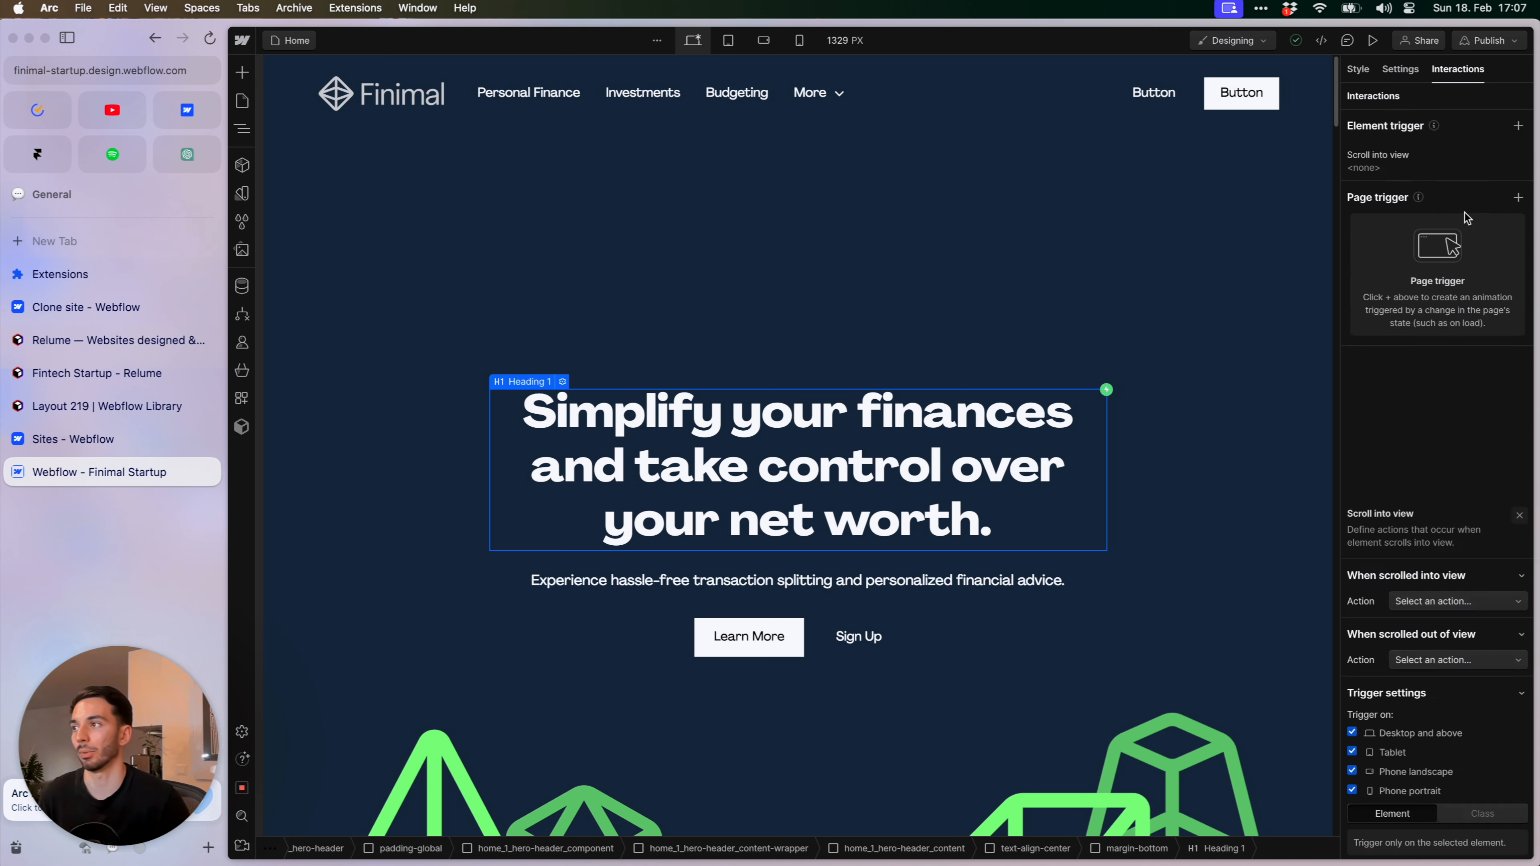
left_click(1469, 210)
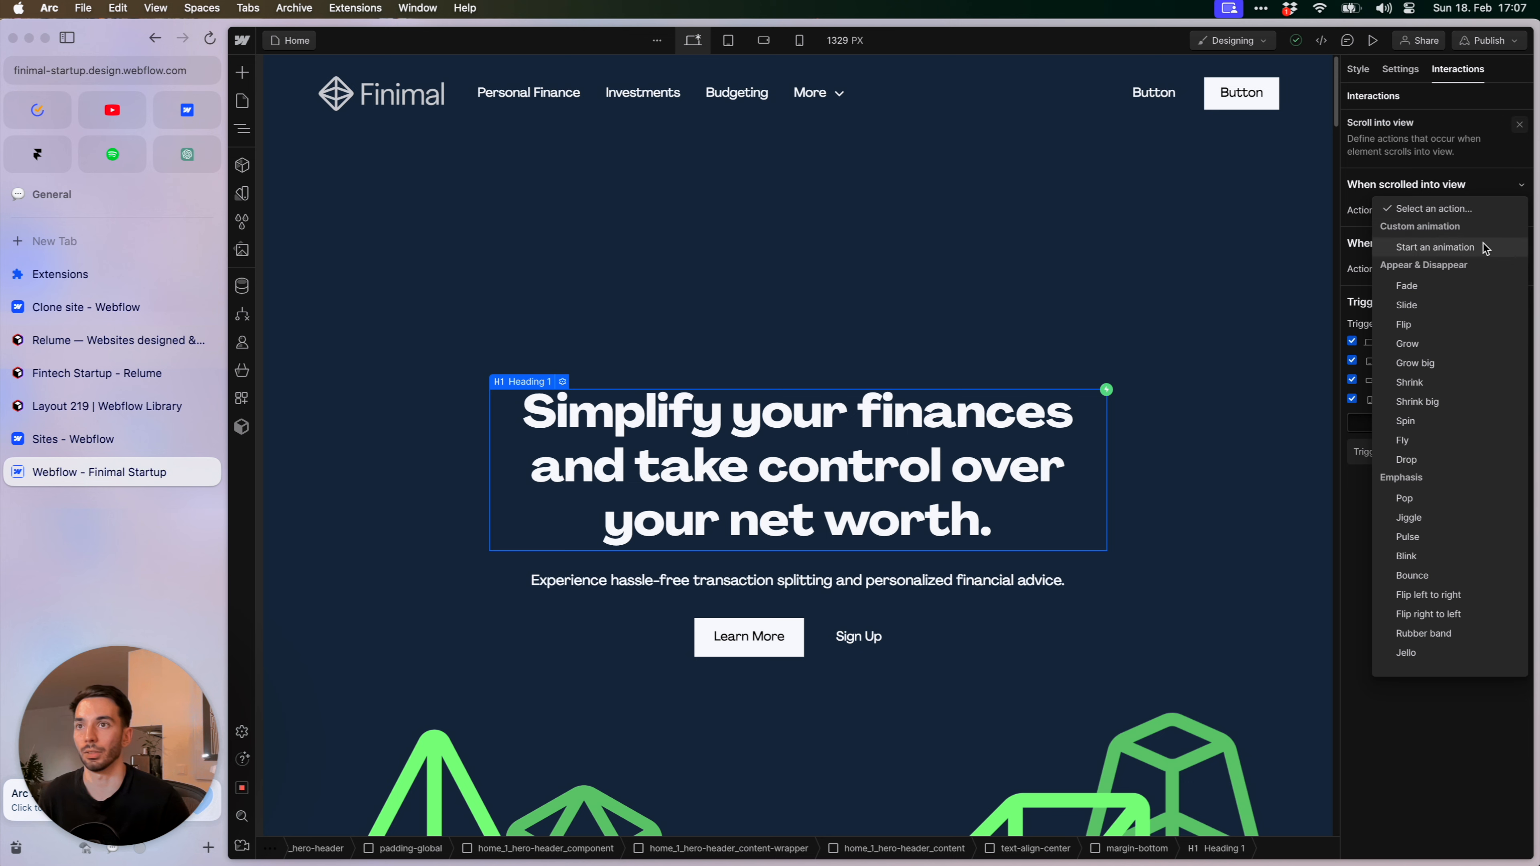
left_click(1467, 291)
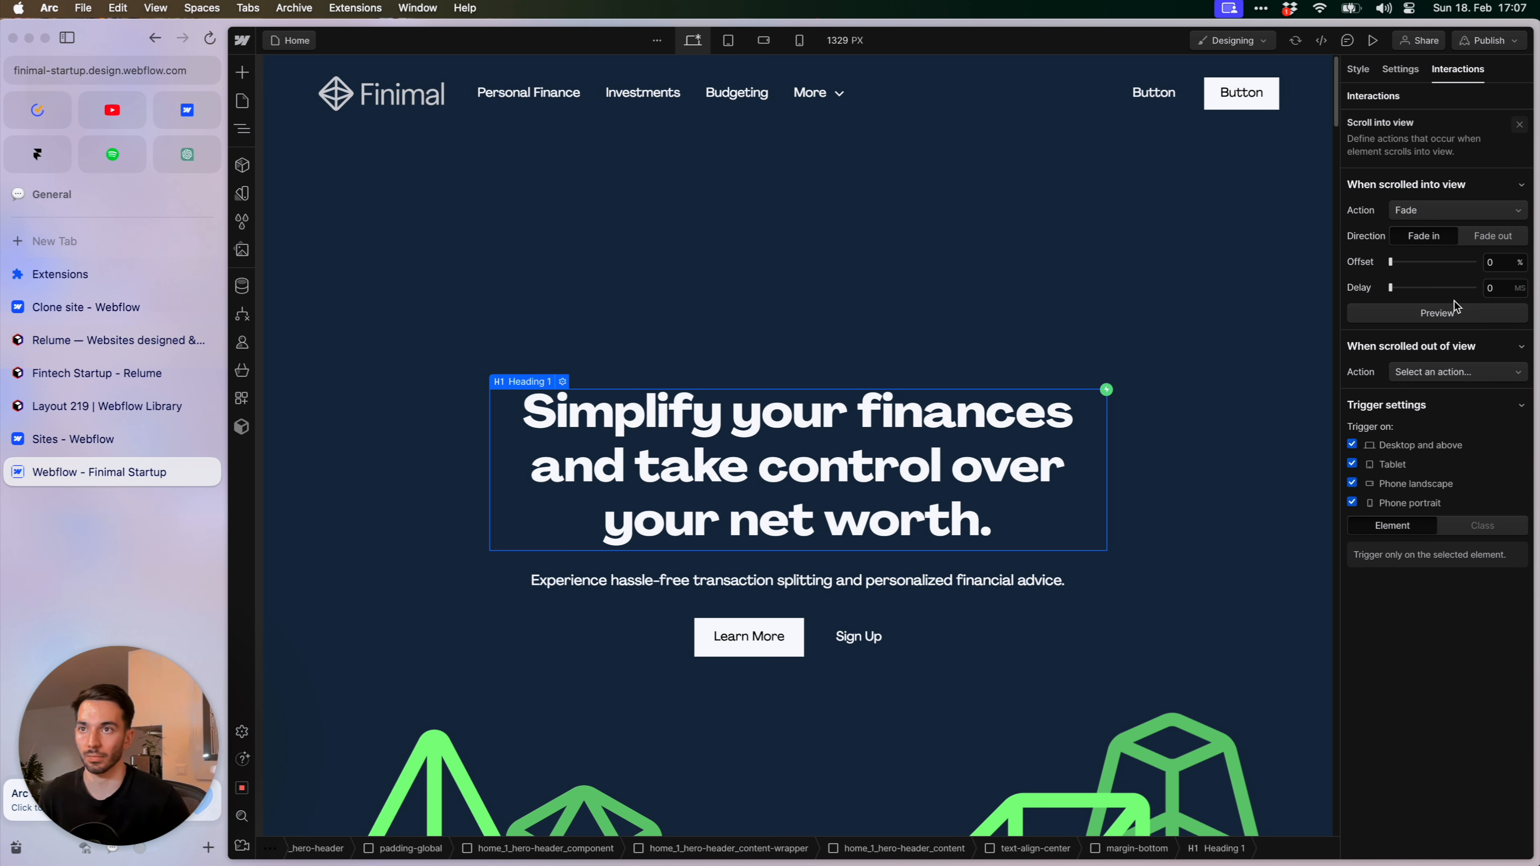
Change the heading's scrolled-into-view action to Slide in From Bottom and preview the animation
left_click(1480, 214)
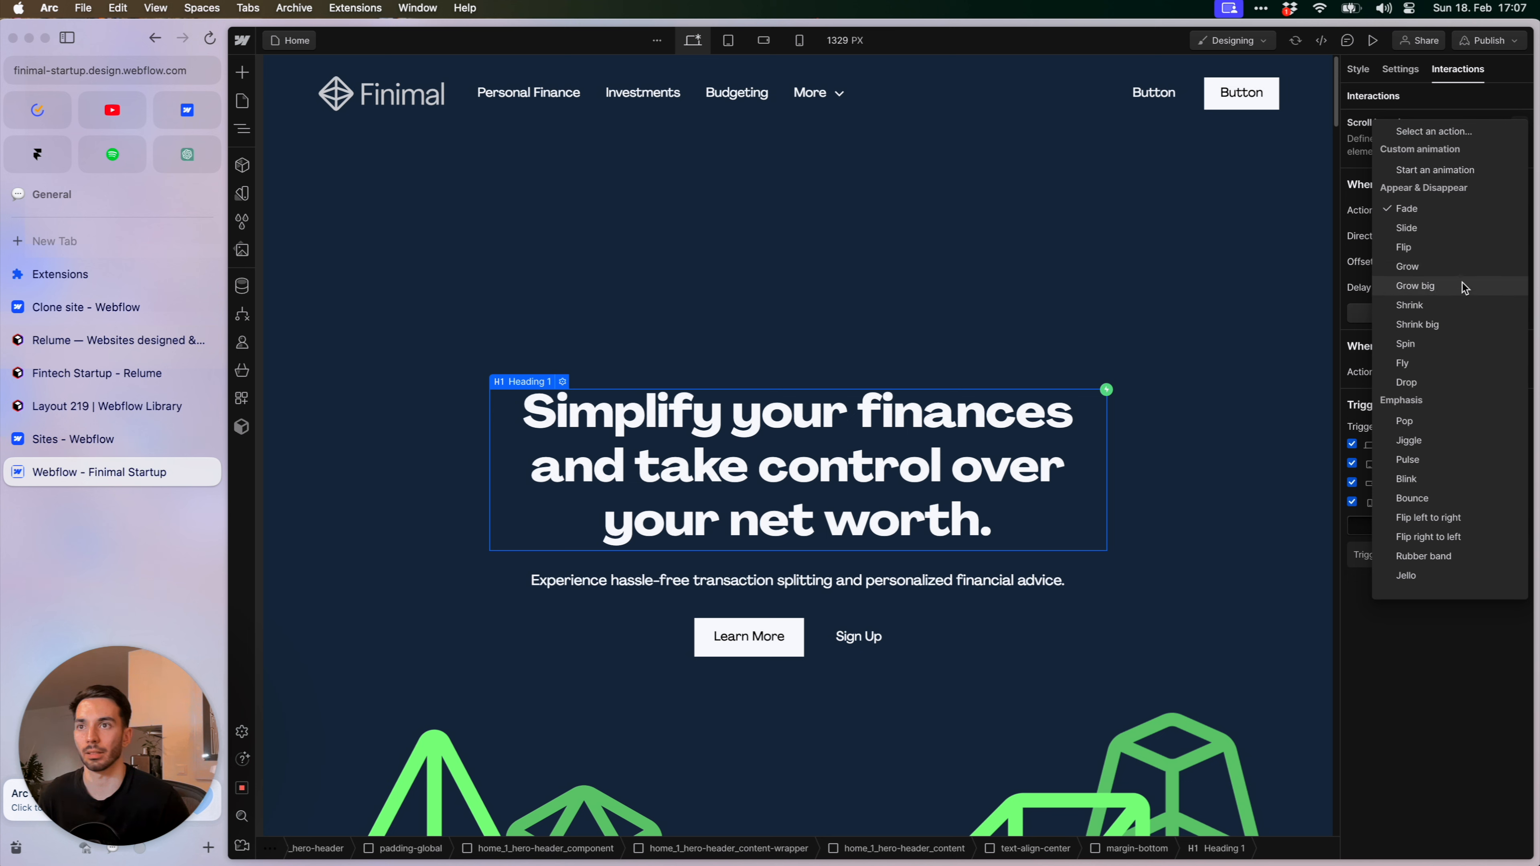
left_click(1454, 231)
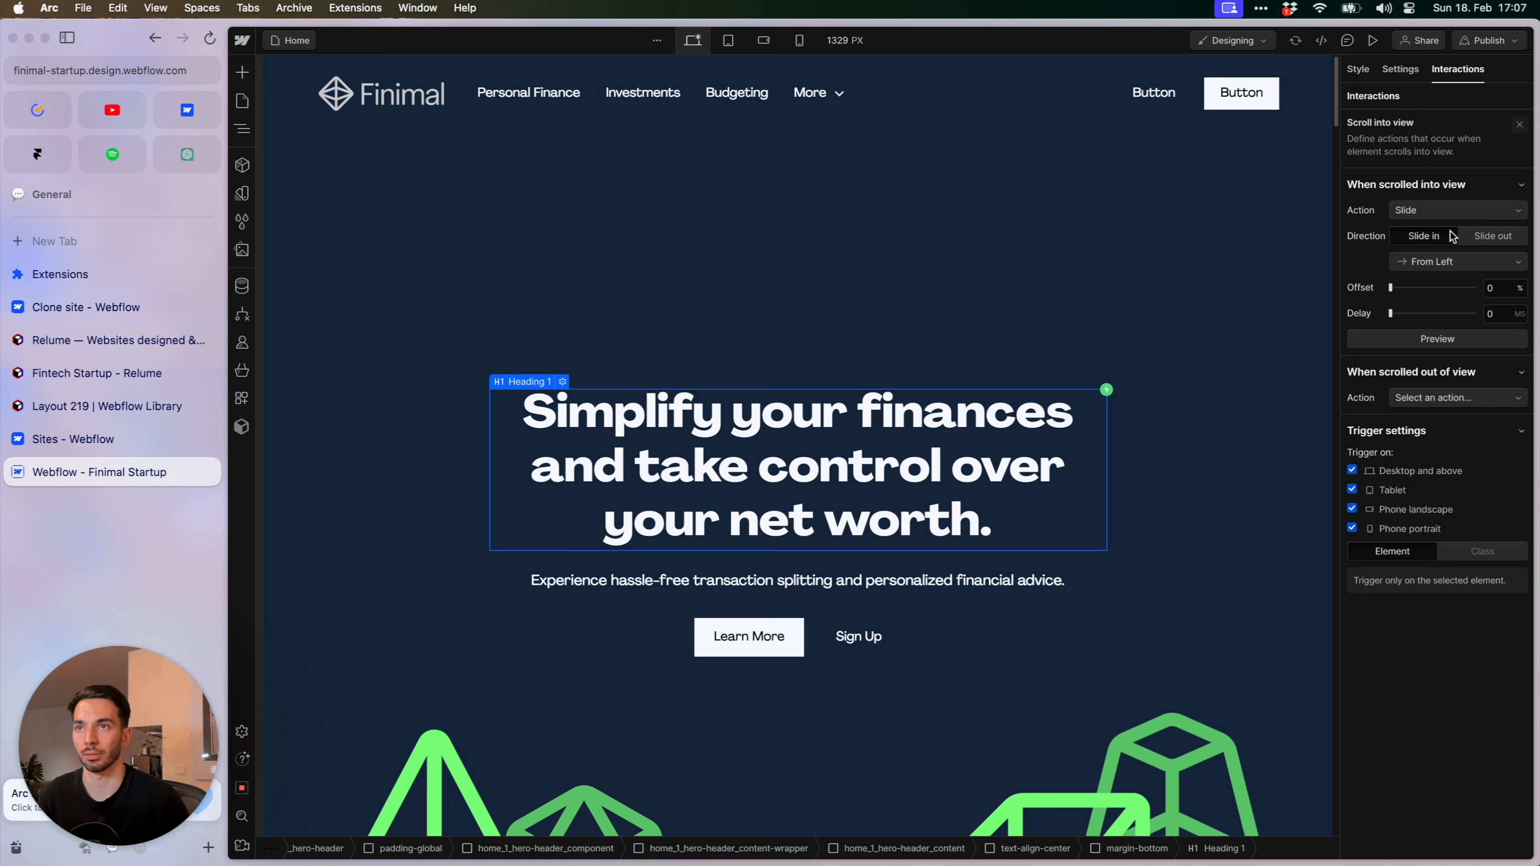
left_click(1467, 266)
left_click(1437, 317)
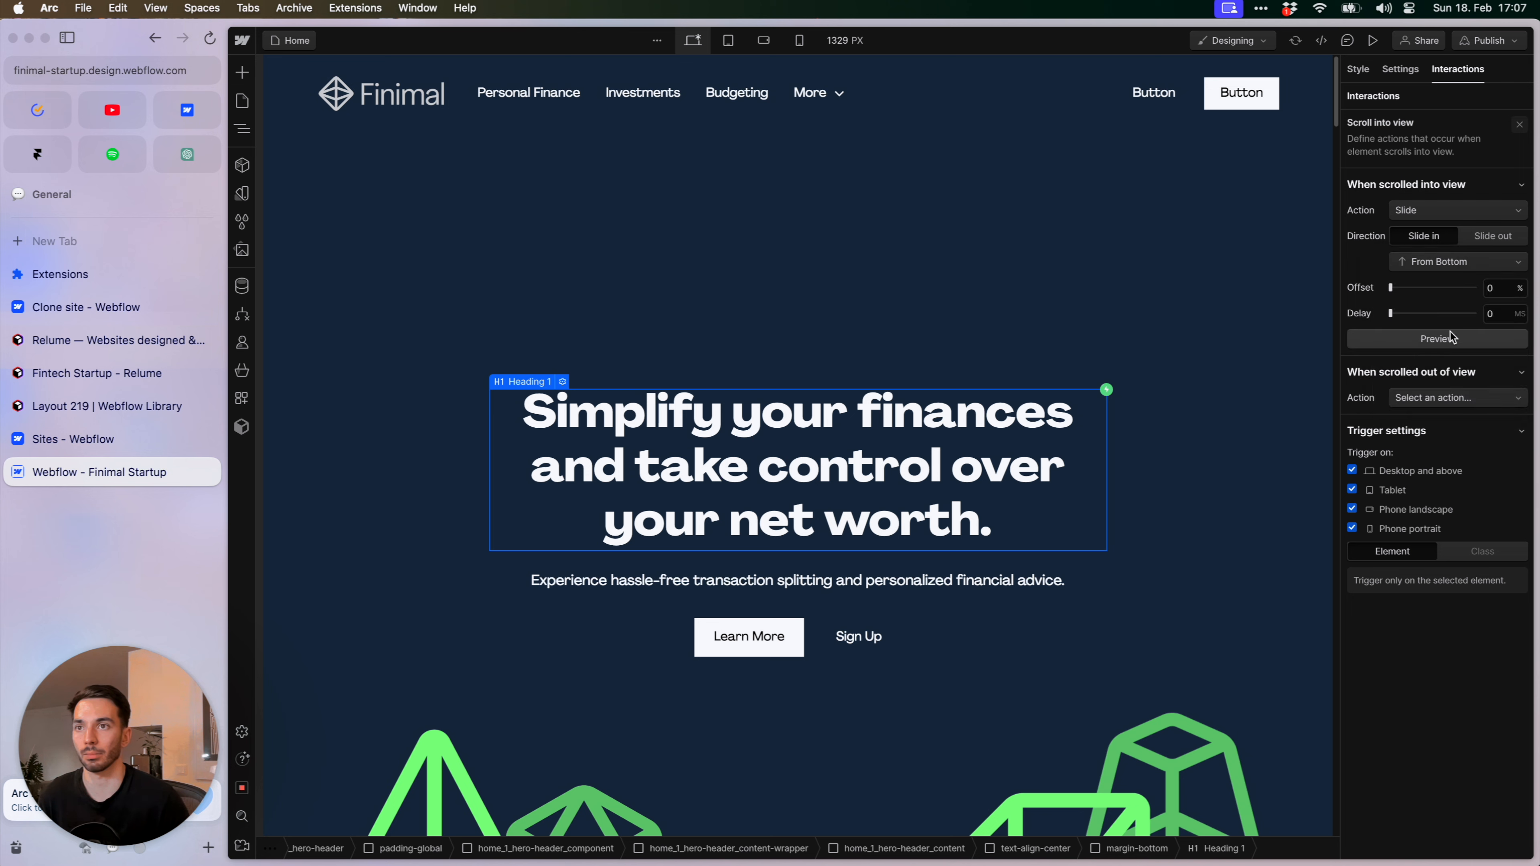
left_click(1452, 340)
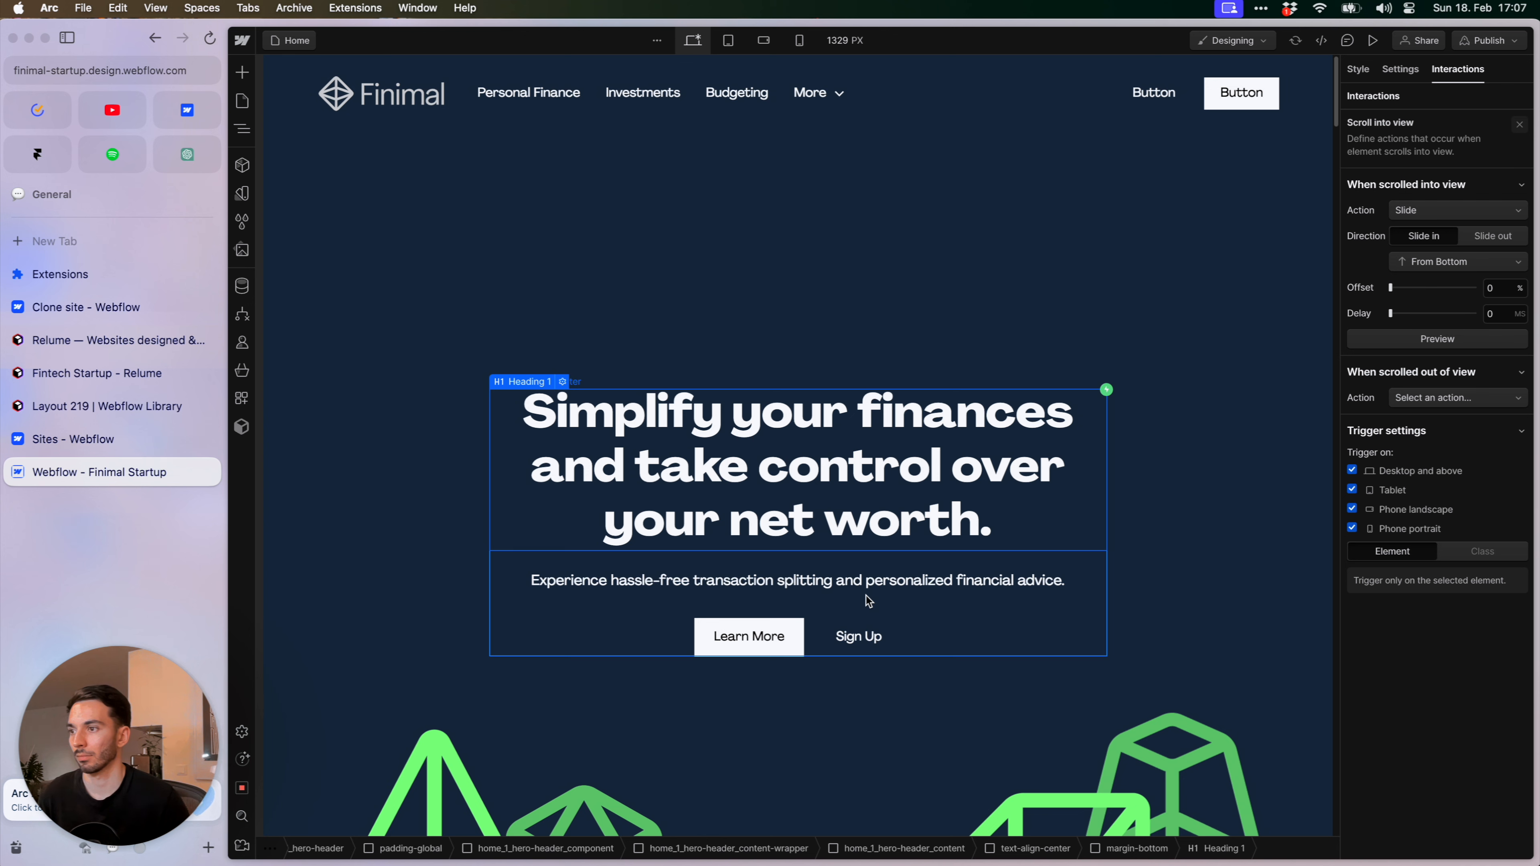
Give the hero paragraph a scroll into view trigger that slides in From Bottom with a 200 ms delay, and preview it
left_click(889, 583)
left_click(1518, 129)
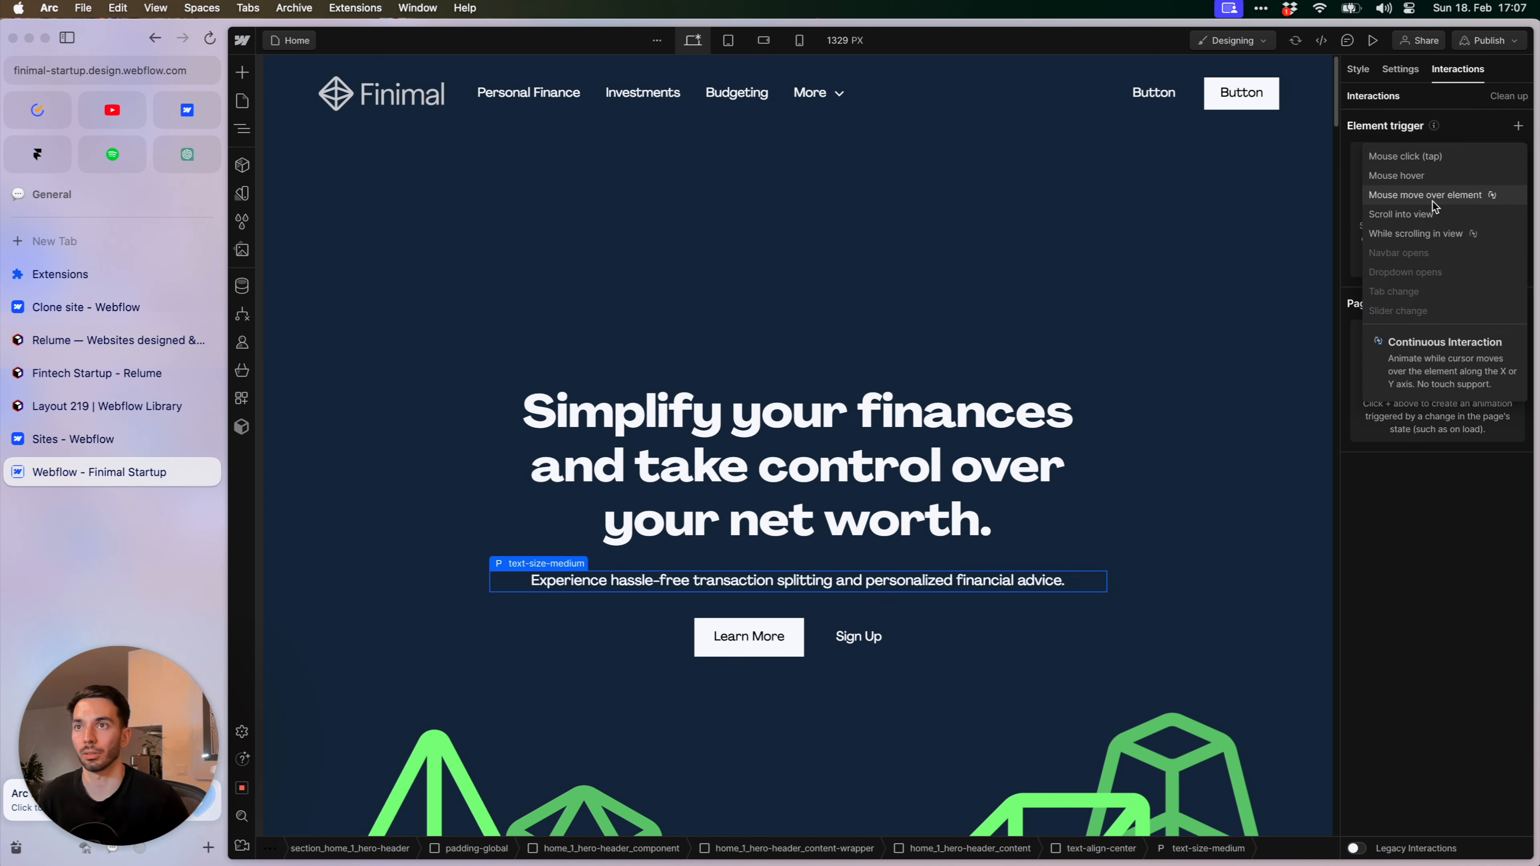
left_click(1429, 219)
left_click(1440, 212)
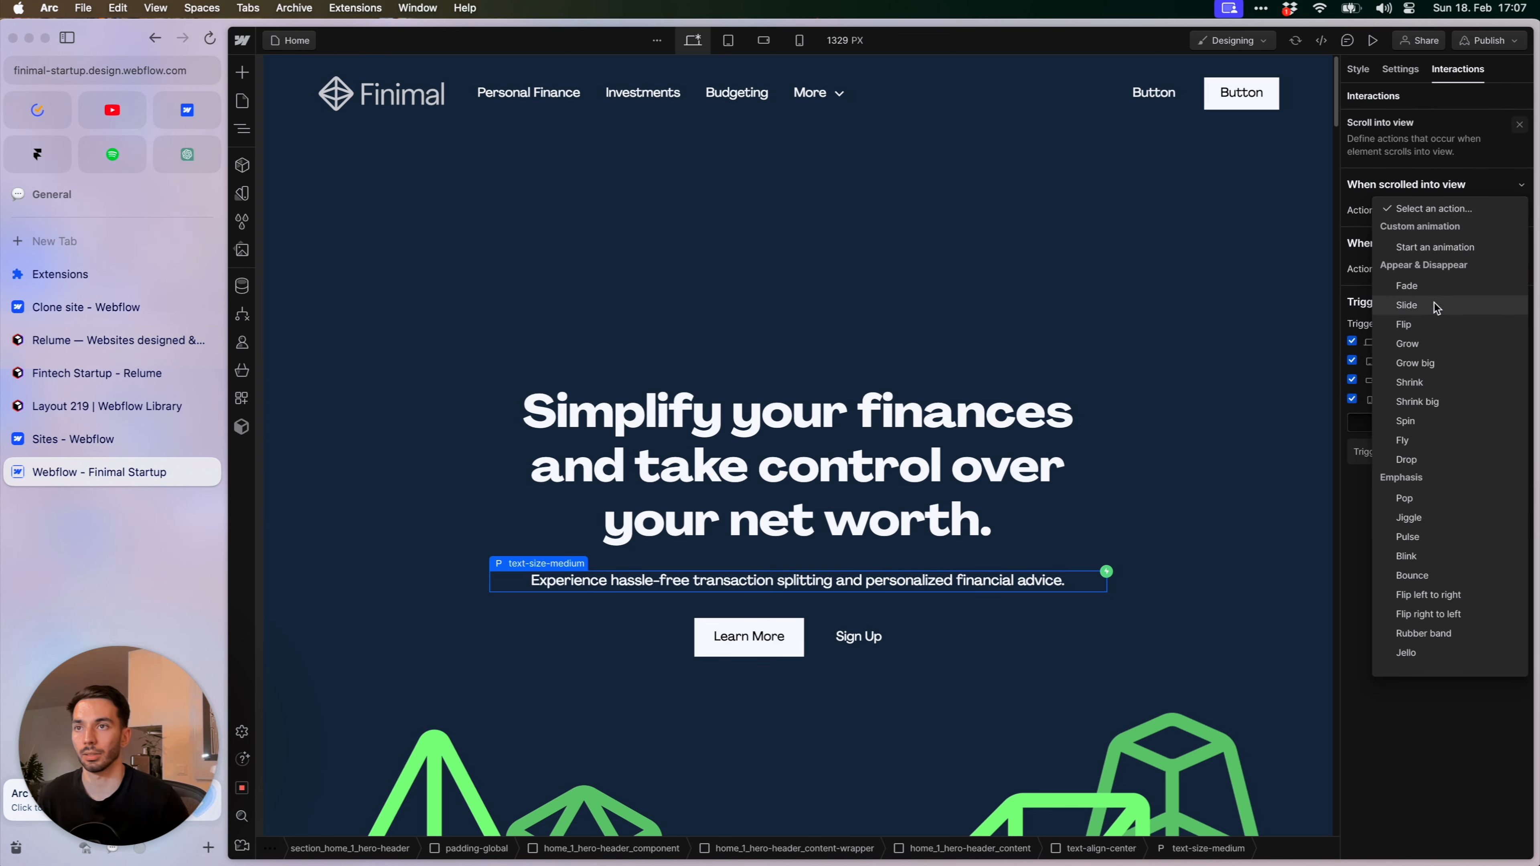
left_click(1407, 306)
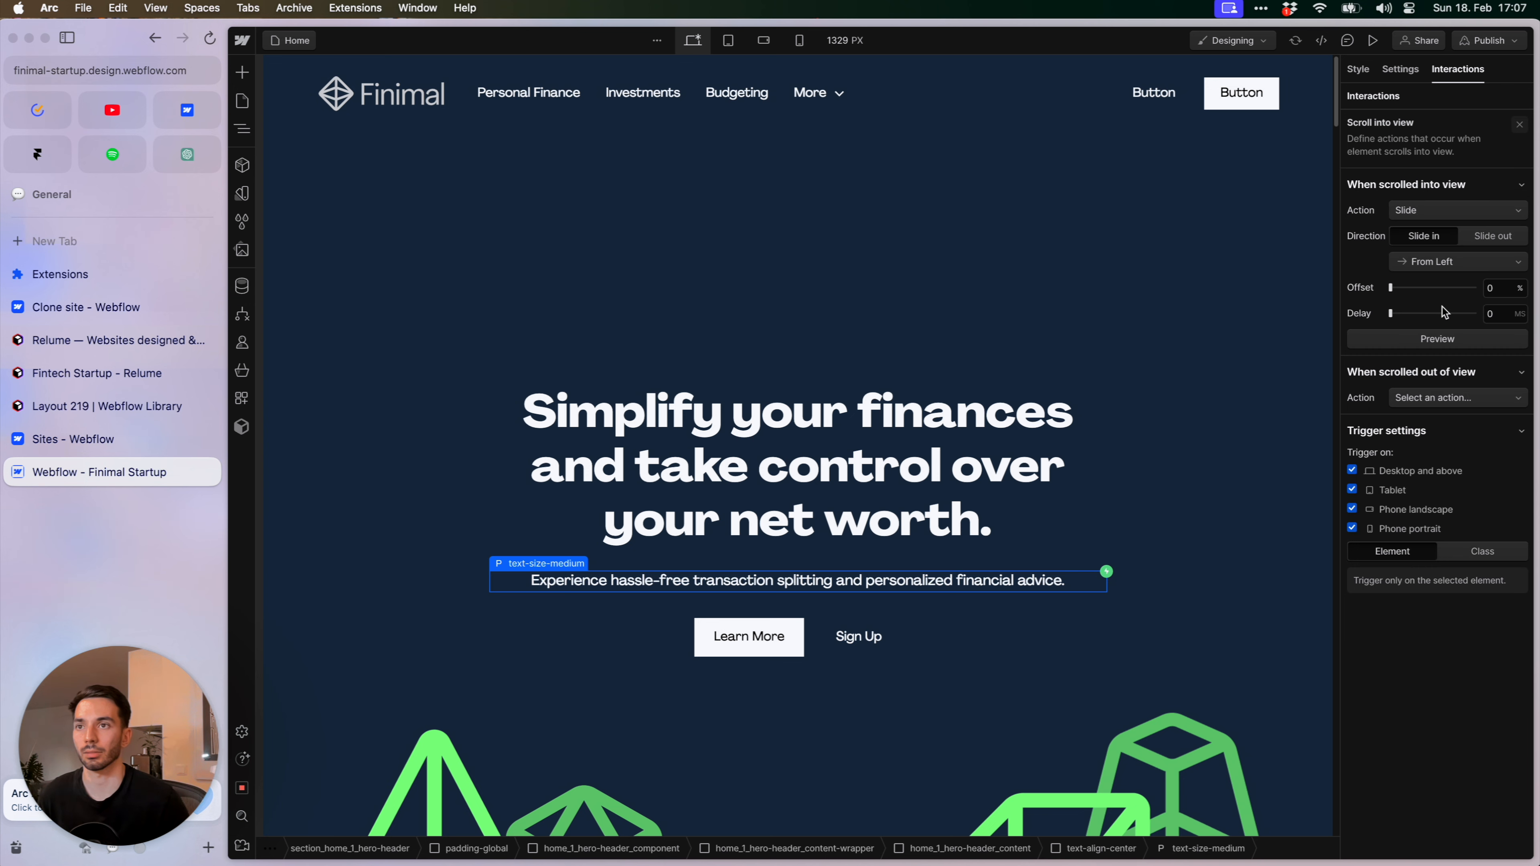
left_click(1464, 268)
left_click(1473, 301)
left_click(1501, 307)
type("200")
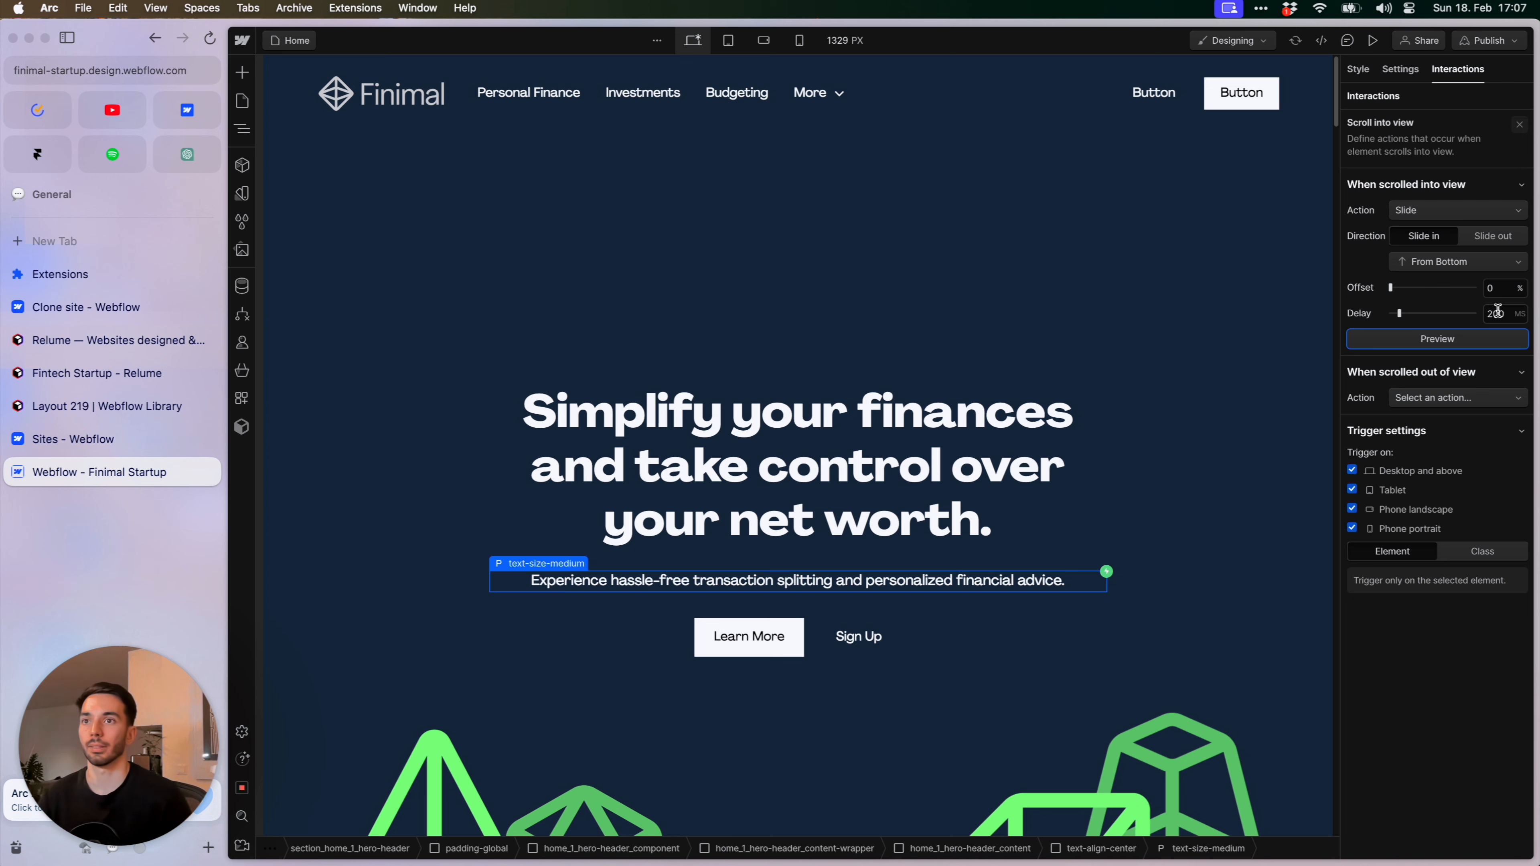
left_click(1484, 343)
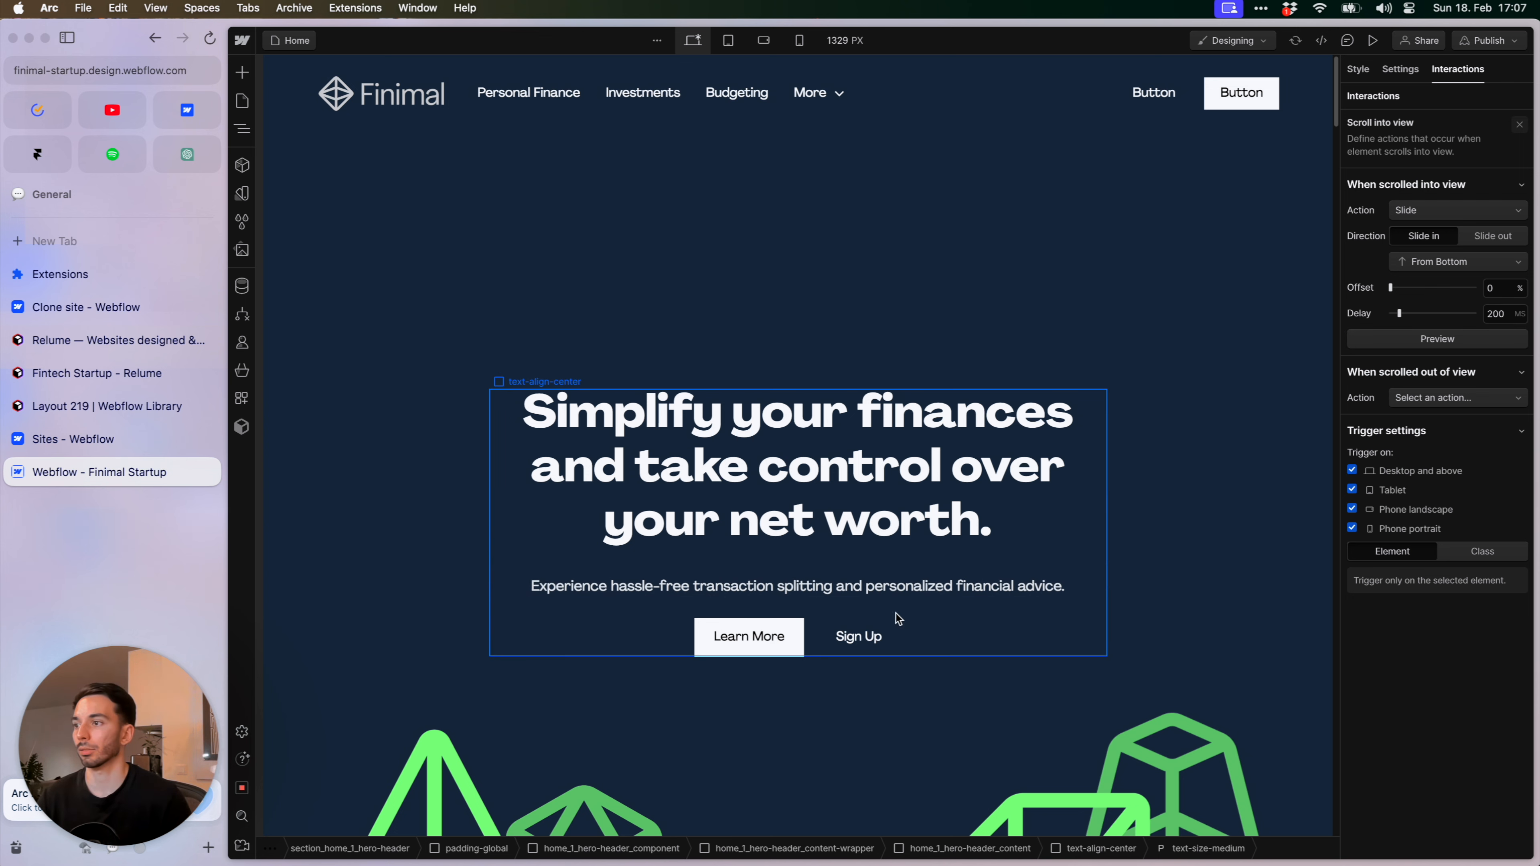
Give the hero's button group a scroll into view trigger that slides in From Bottom with a 400 ms delay
left_click(919, 640)
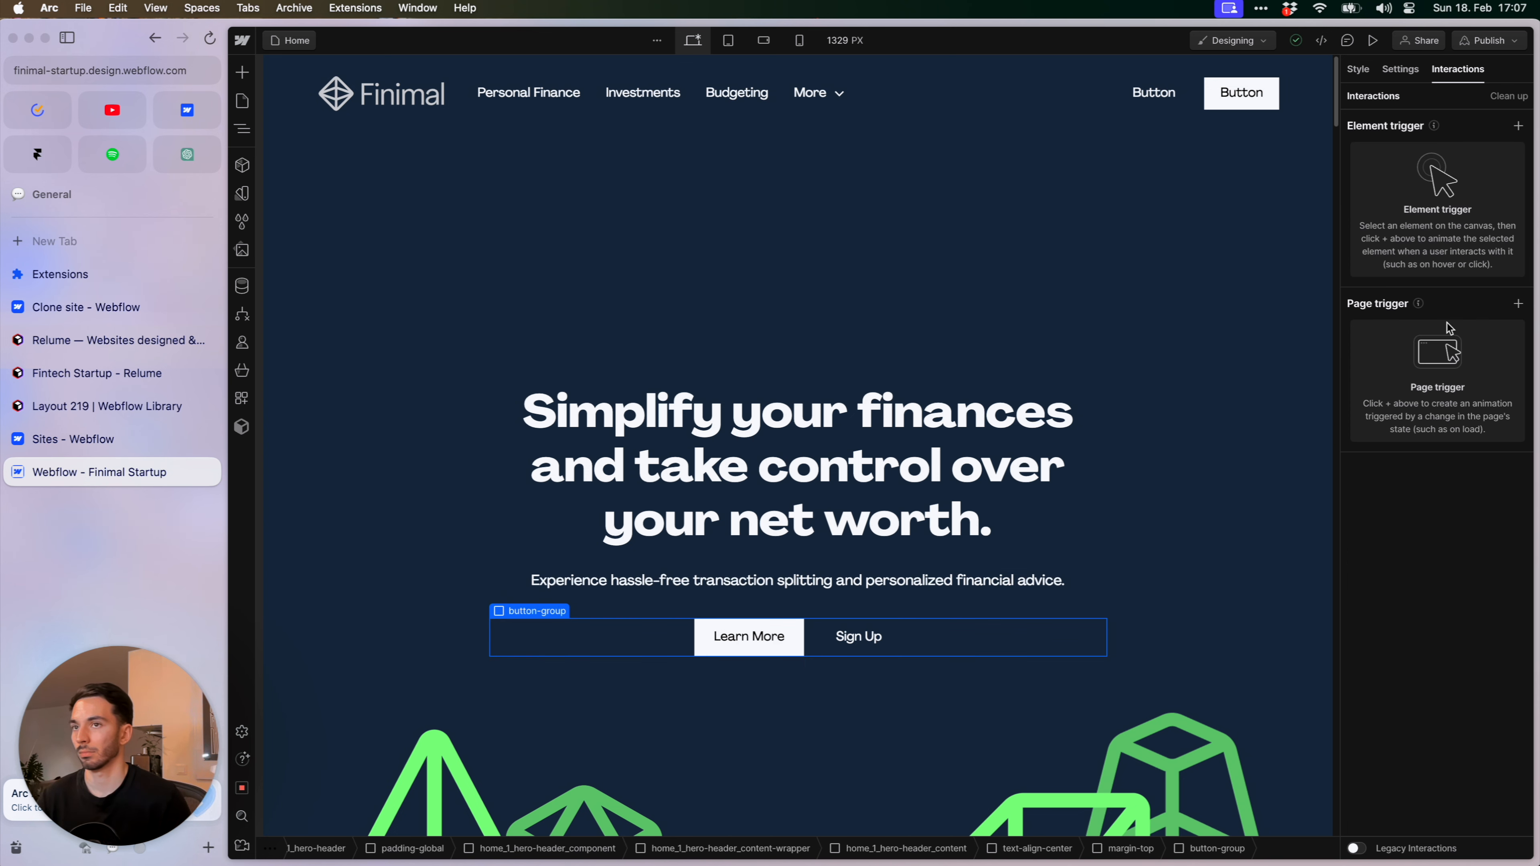
left_click(1517, 124)
left_click(1462, 211)
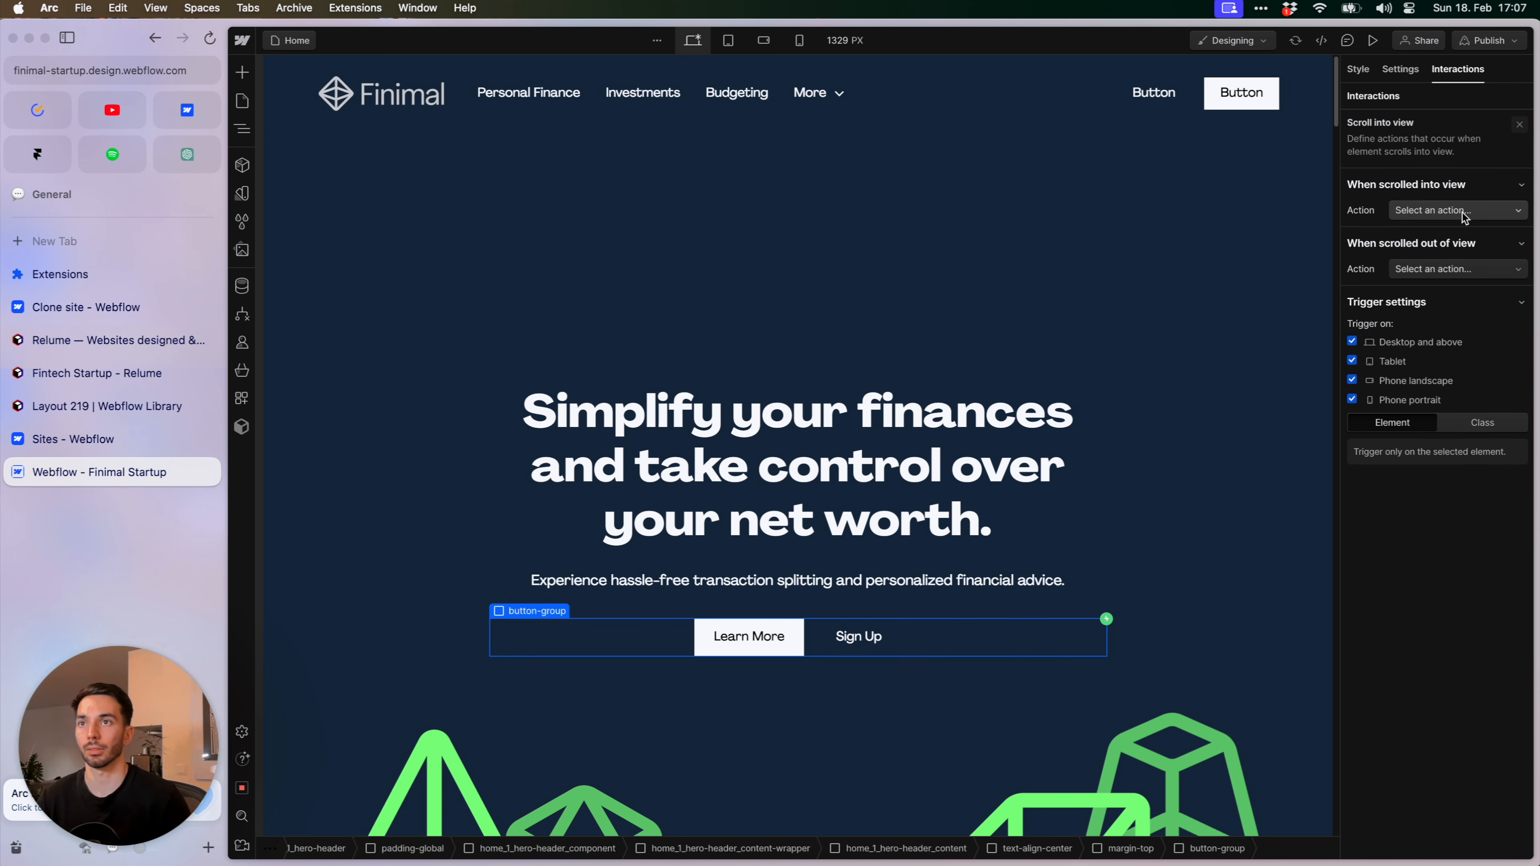
left_click(1464, 211)
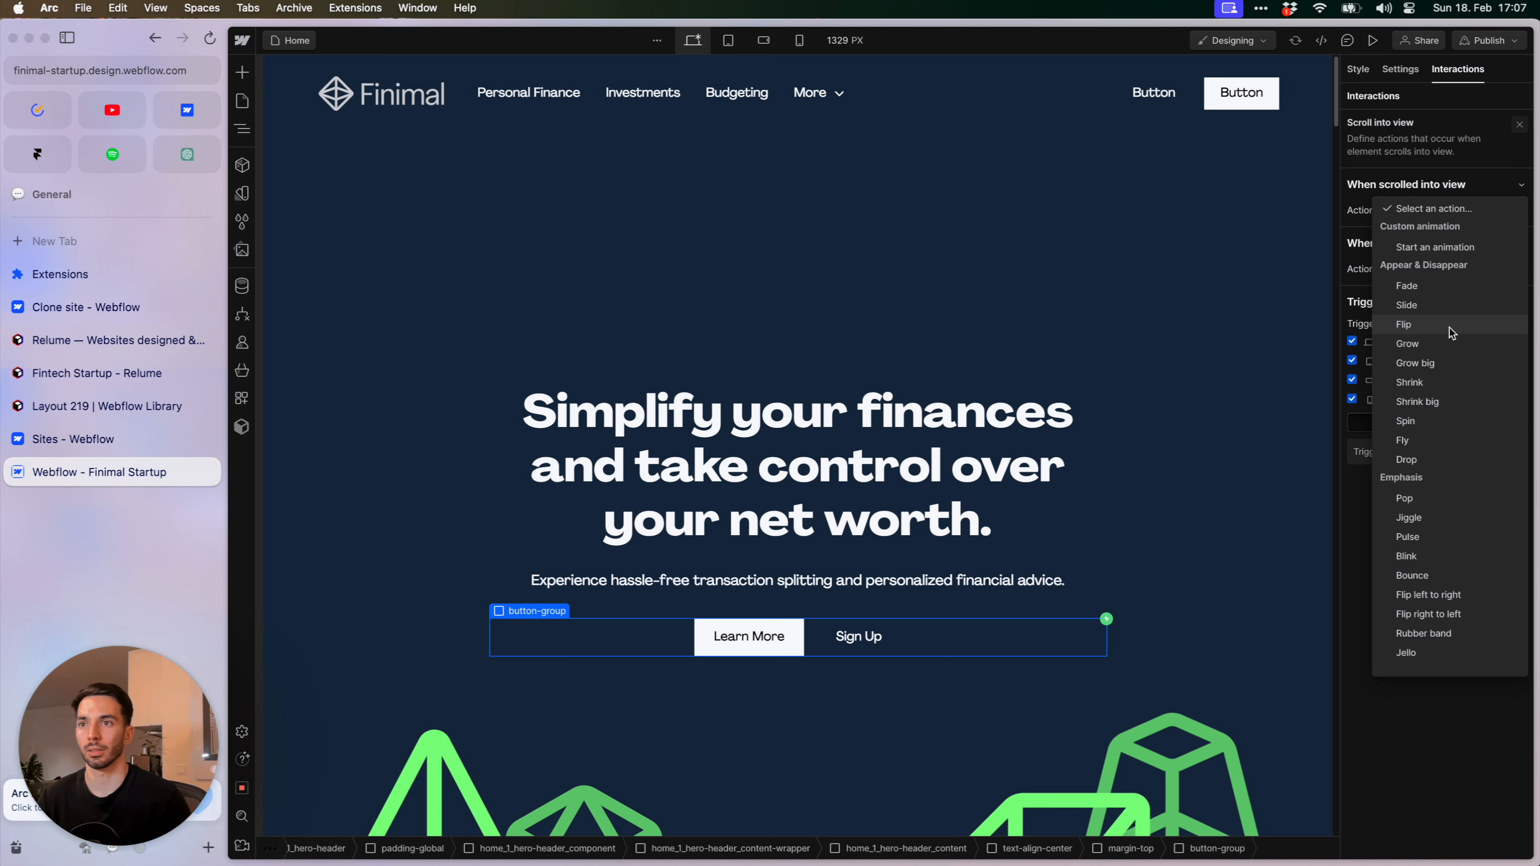
left_click(1443, 305)
left_click(1452, 261)
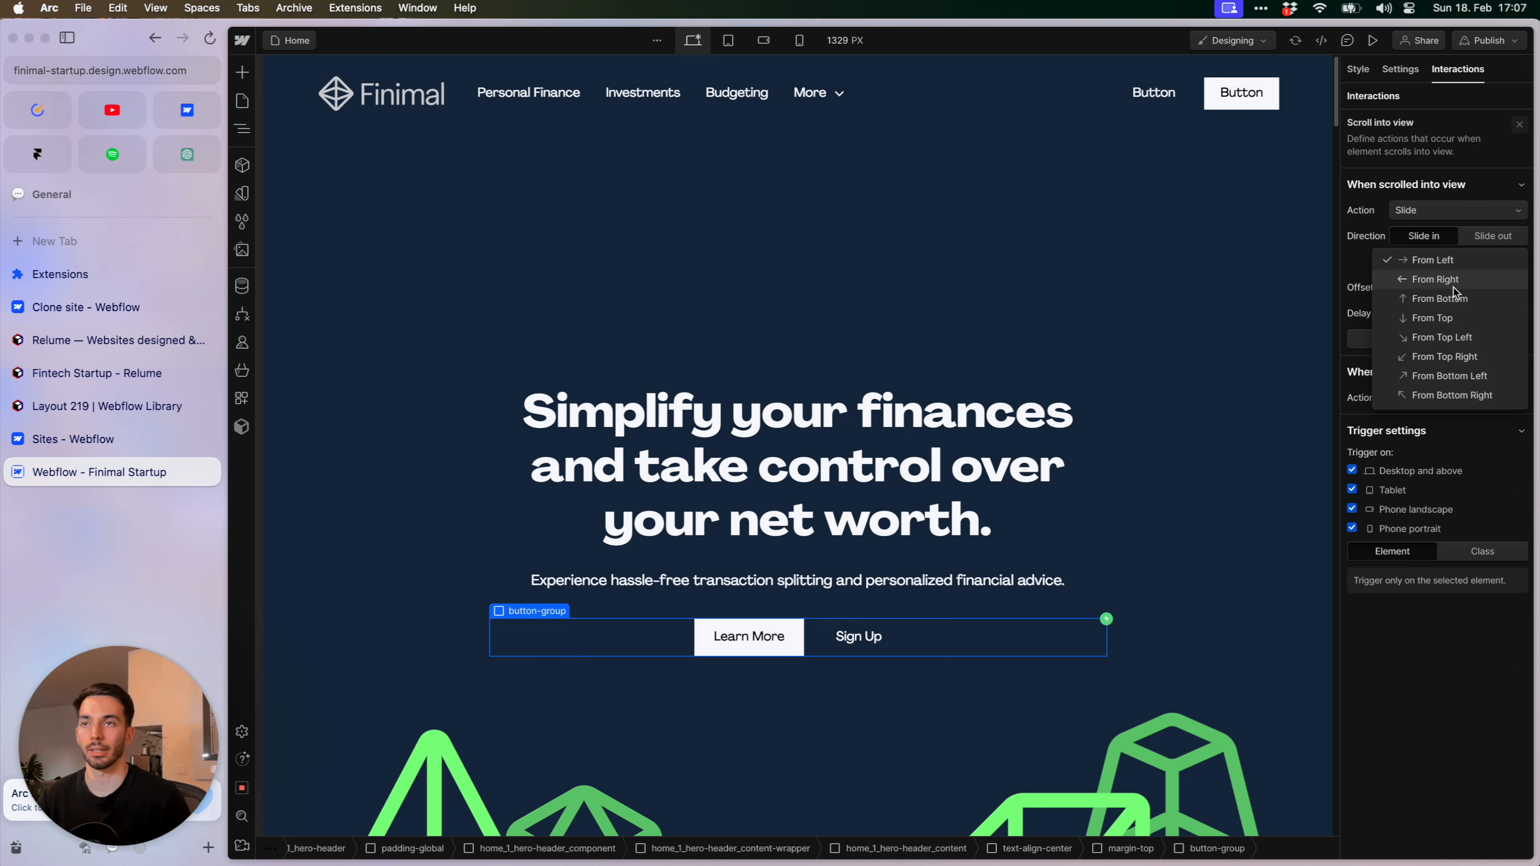
left_click(1455, 298)
type("400")
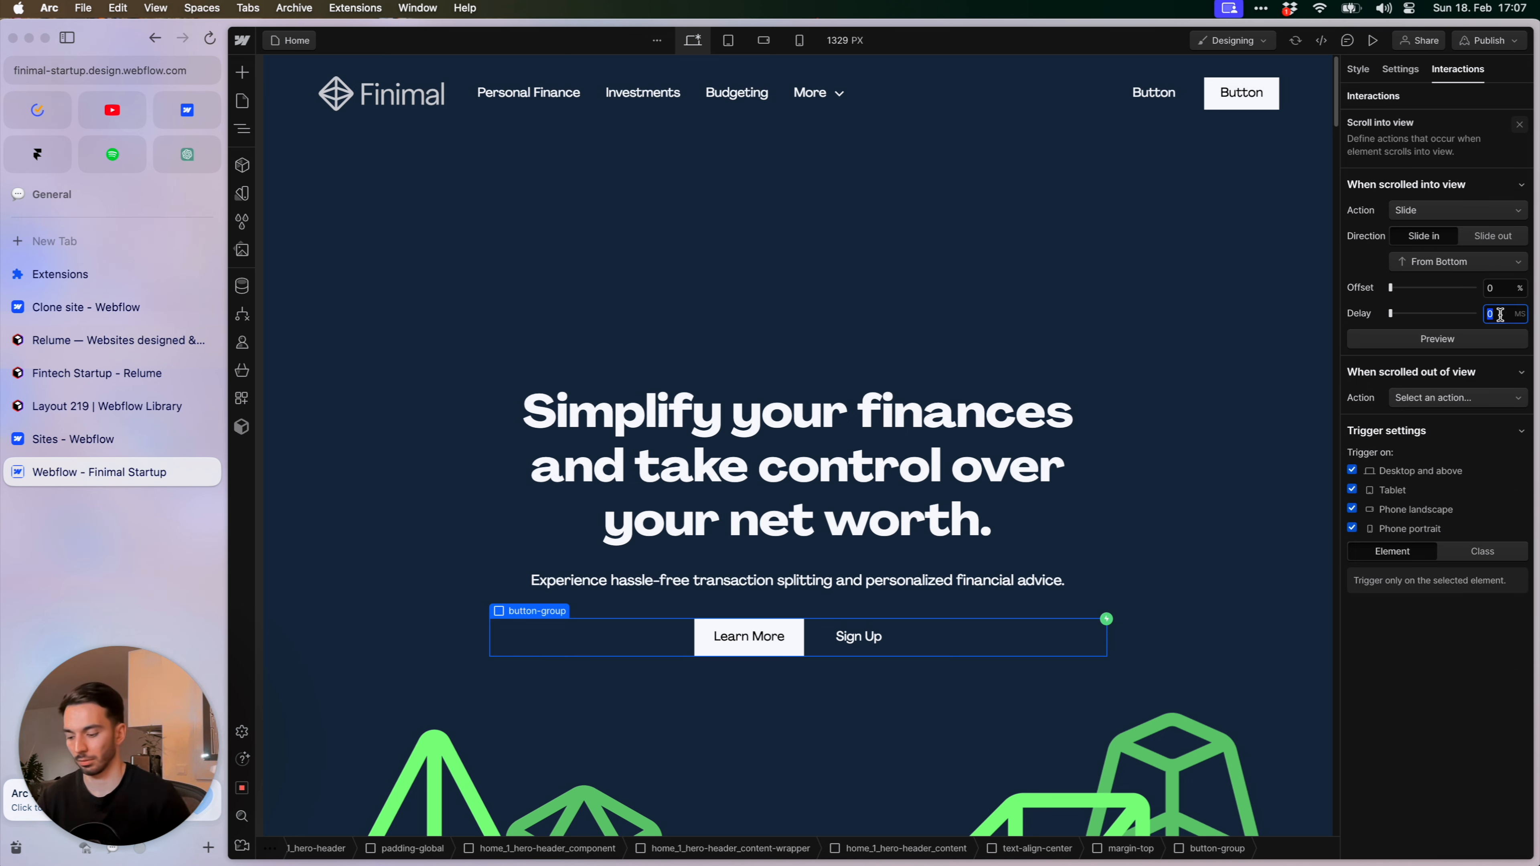
key("Tab")
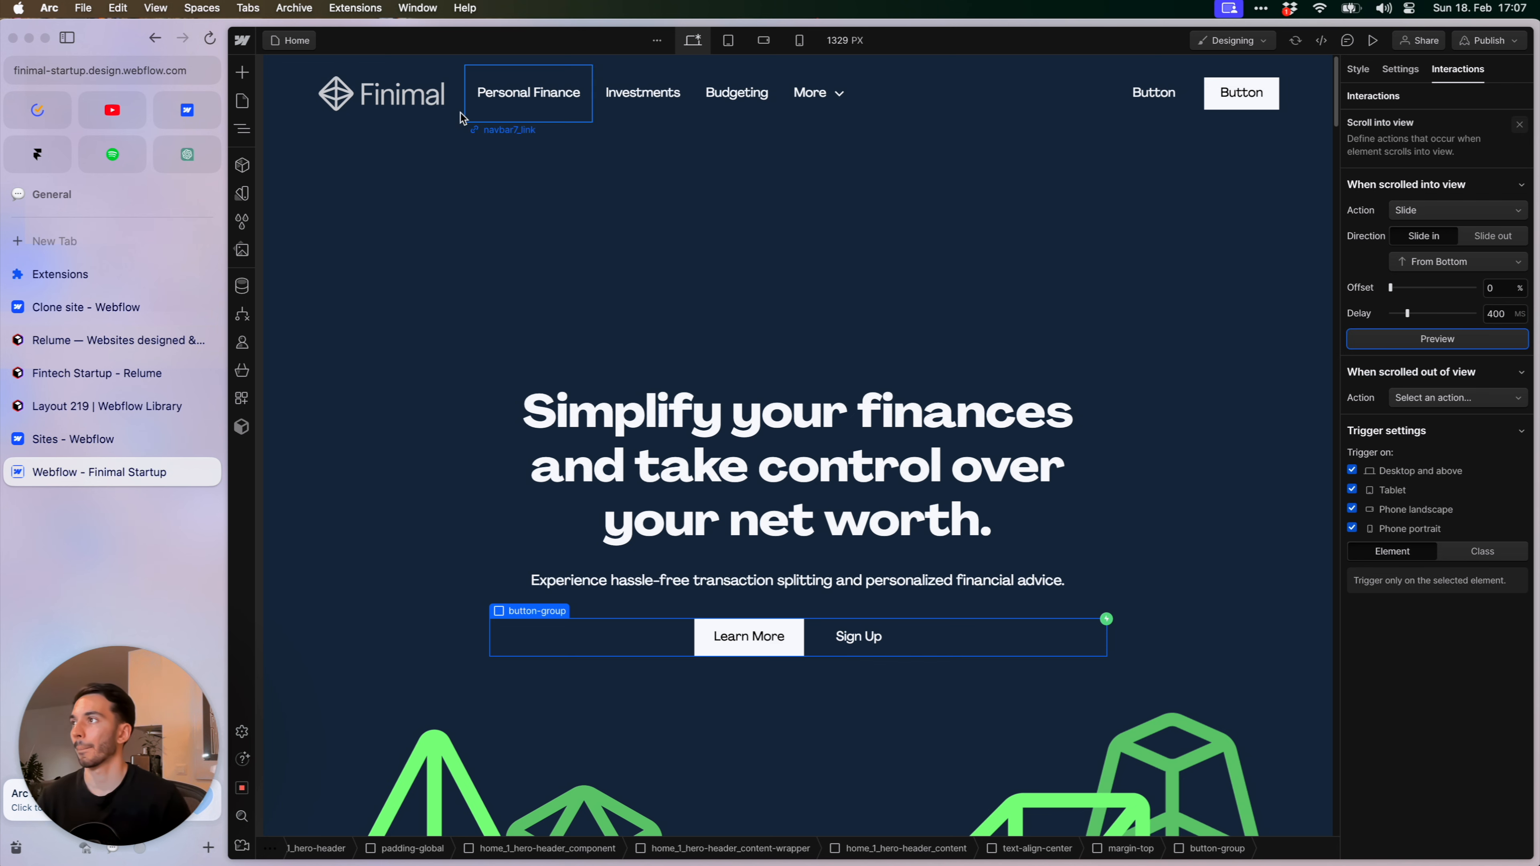
Add a scroll into view trigger to the navbar component that slides in From Top with a 600 ms delay
left_click(286, 129)
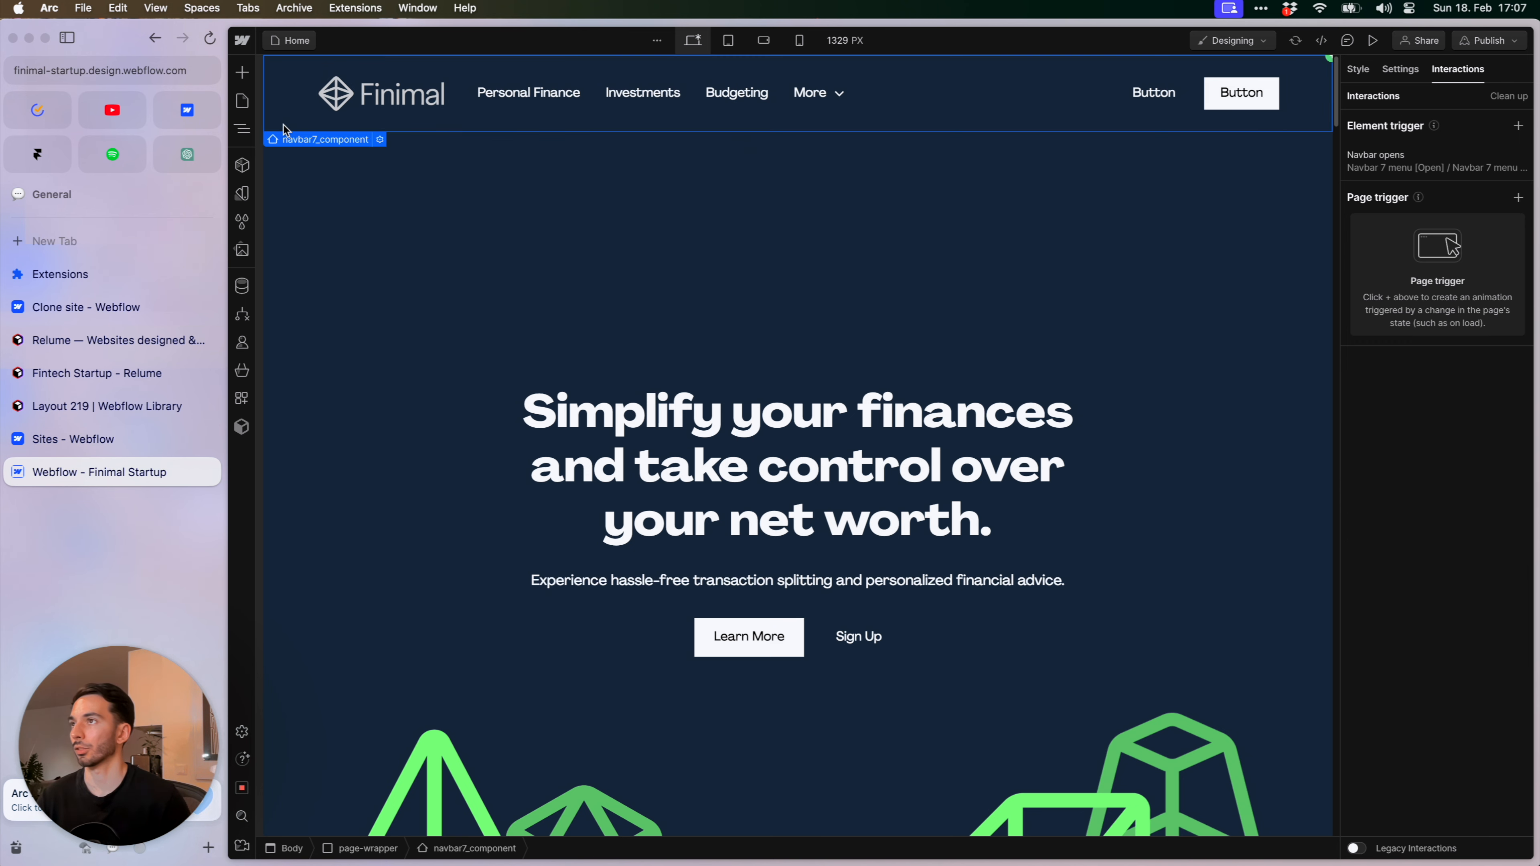
left_click(1518, 127)
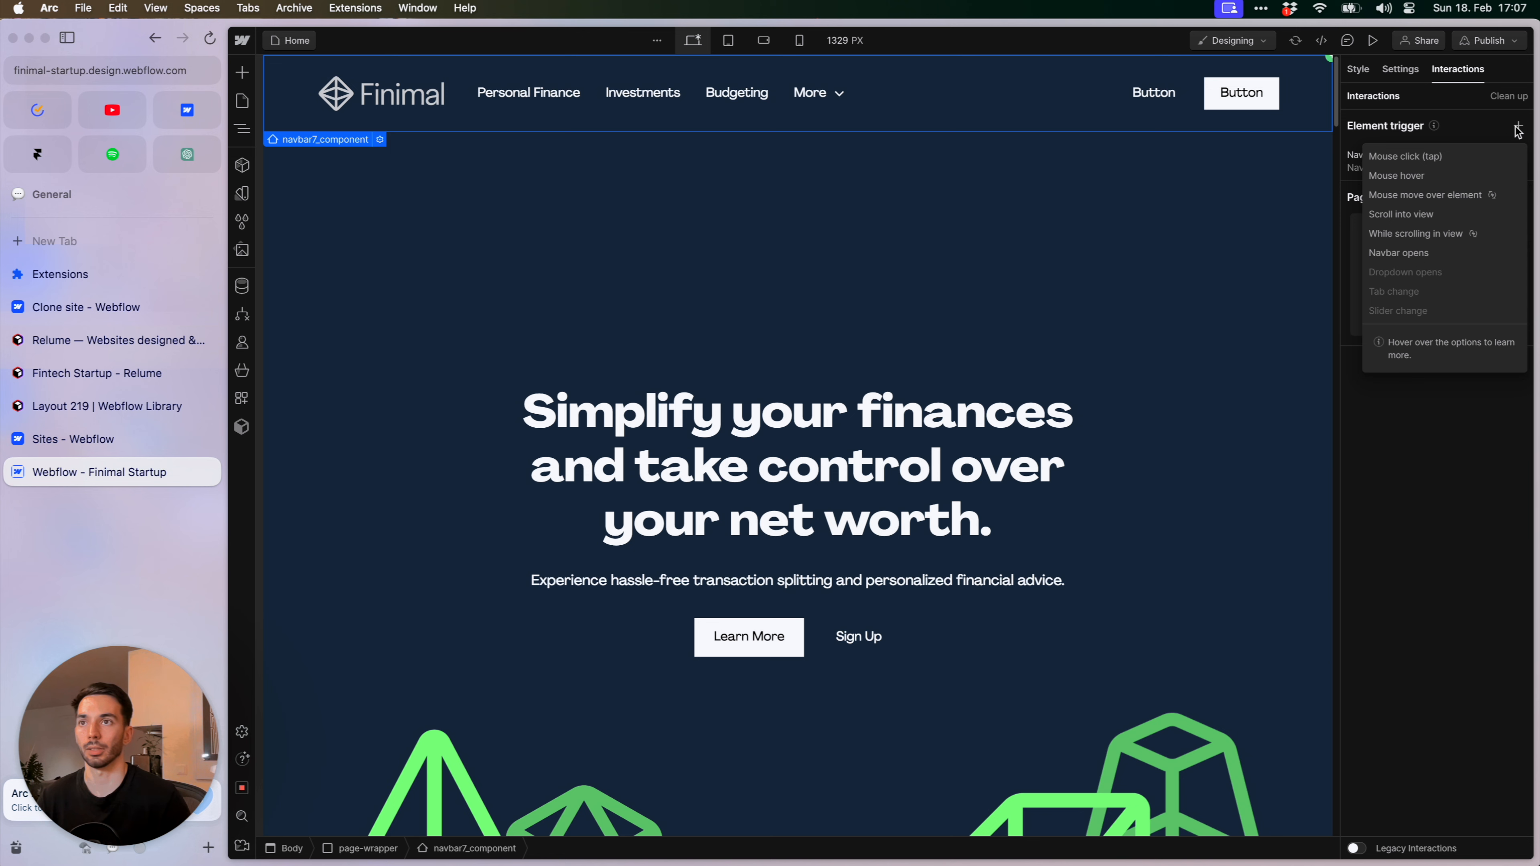
left_click(1452, 213)
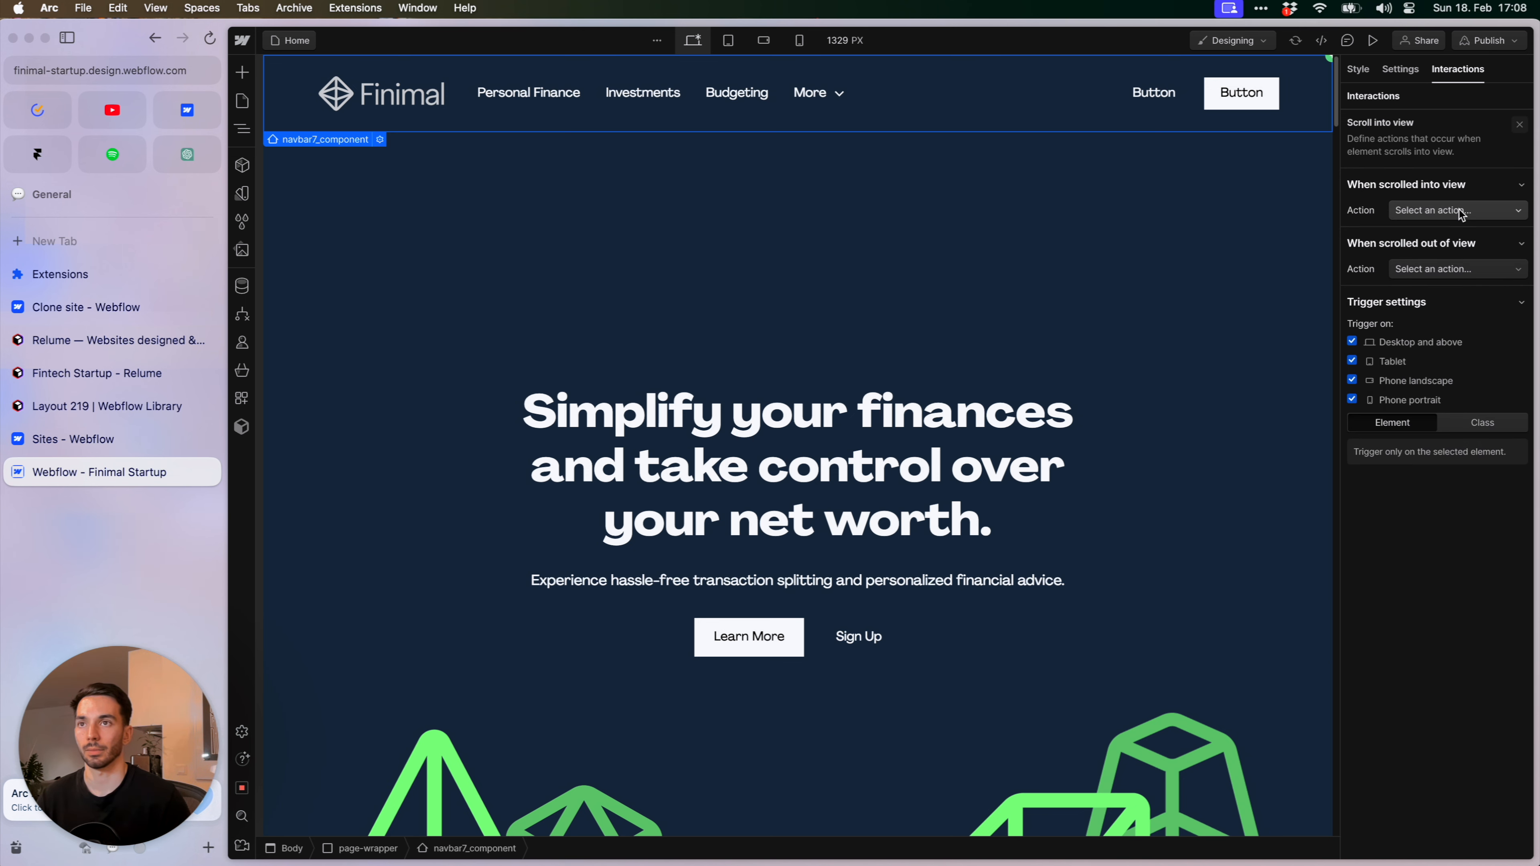
left_click(1458, 212)
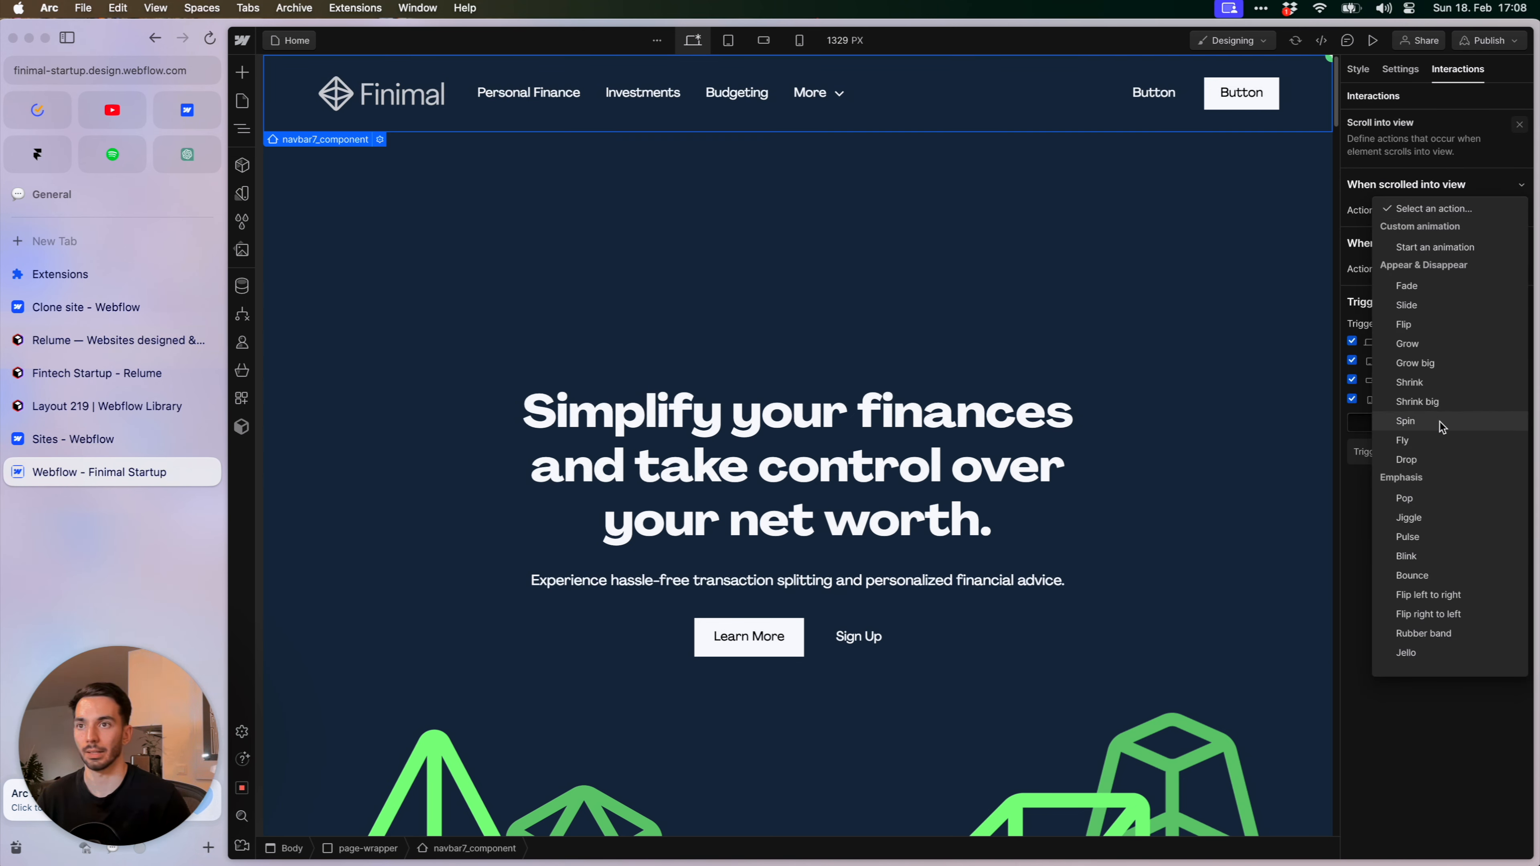
left_click(1442, 315)
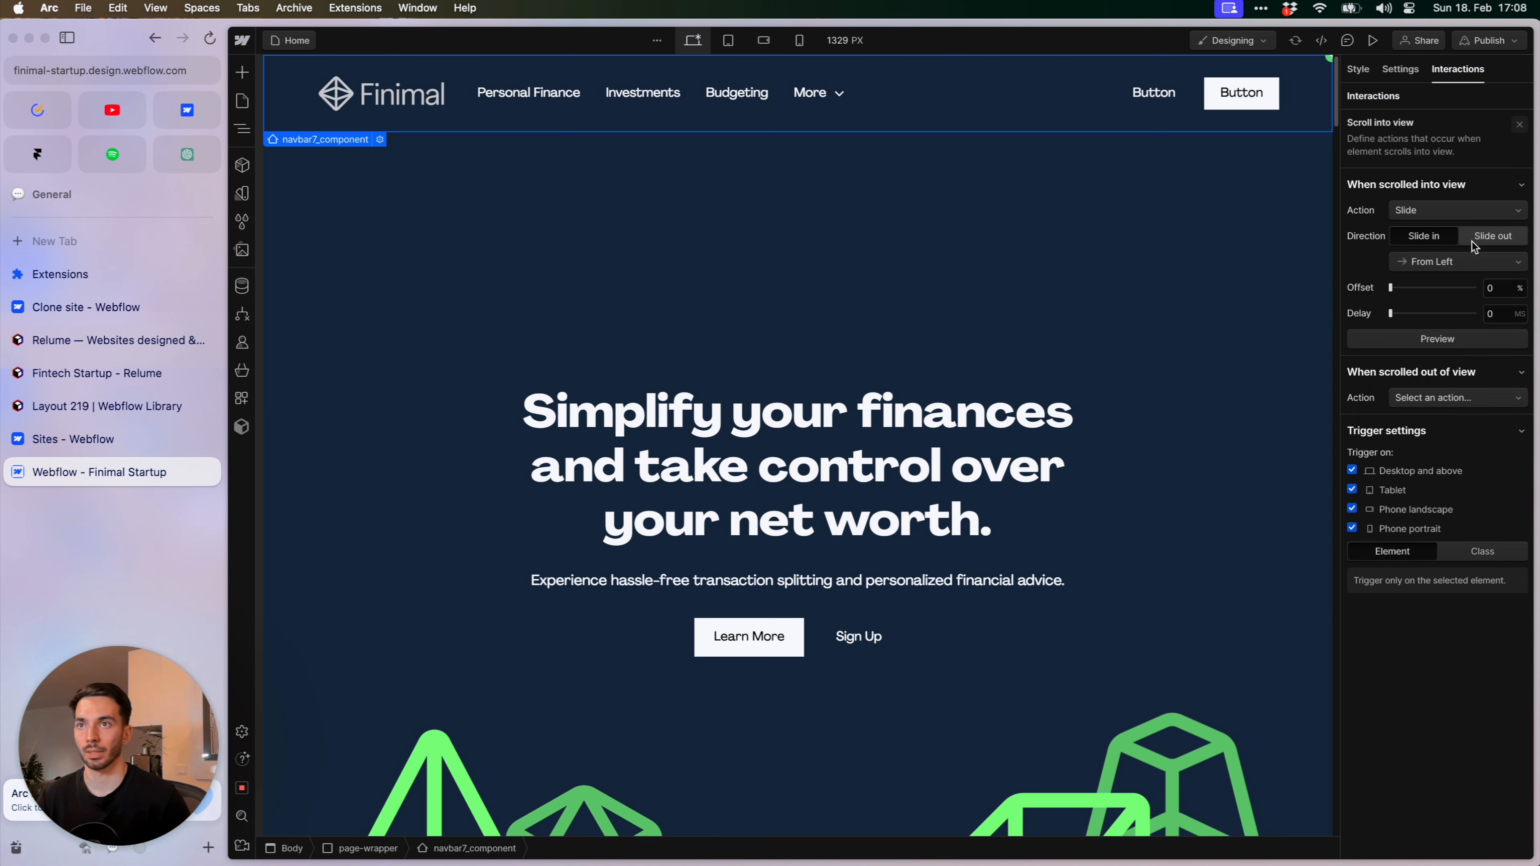
left_click(1468, 259)
left_click(1468, 320)
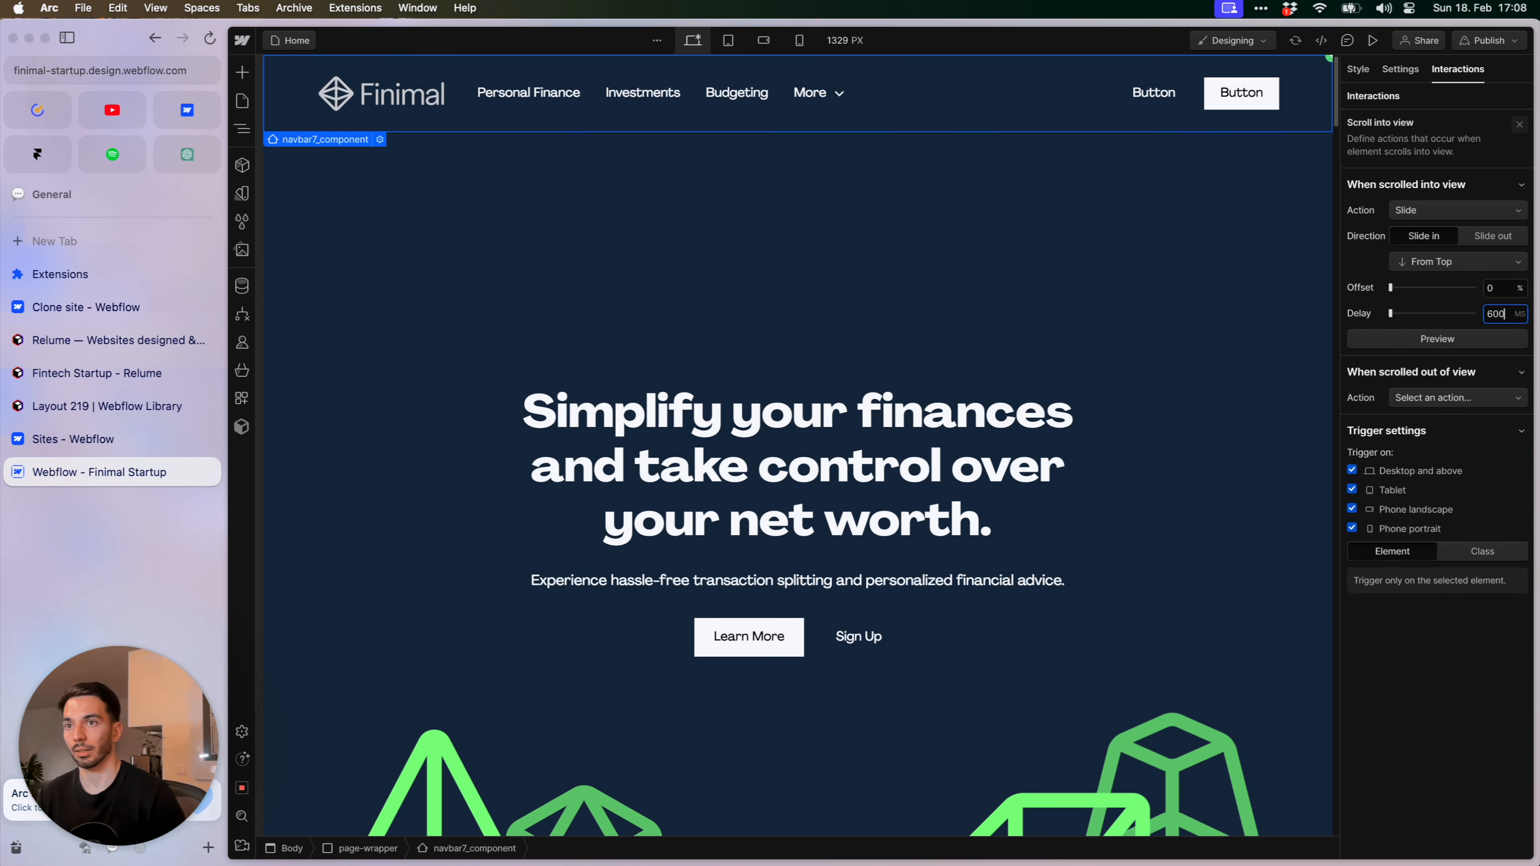
key("Tab")
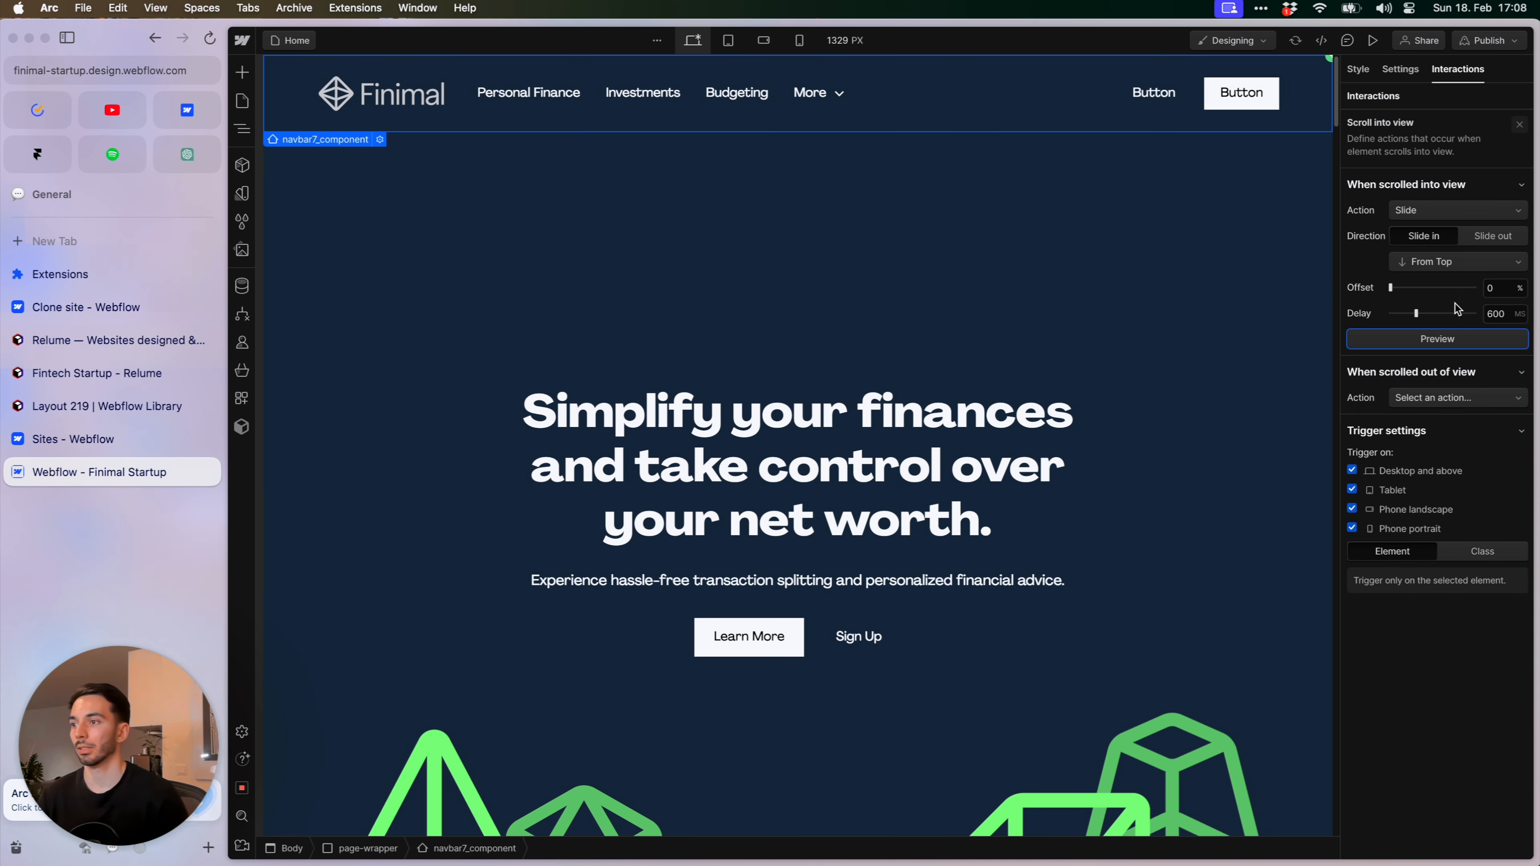
Play the Home page preview twice to examine the navbar and hero entrance animations, and return to the designer
left_click(1372, 42)
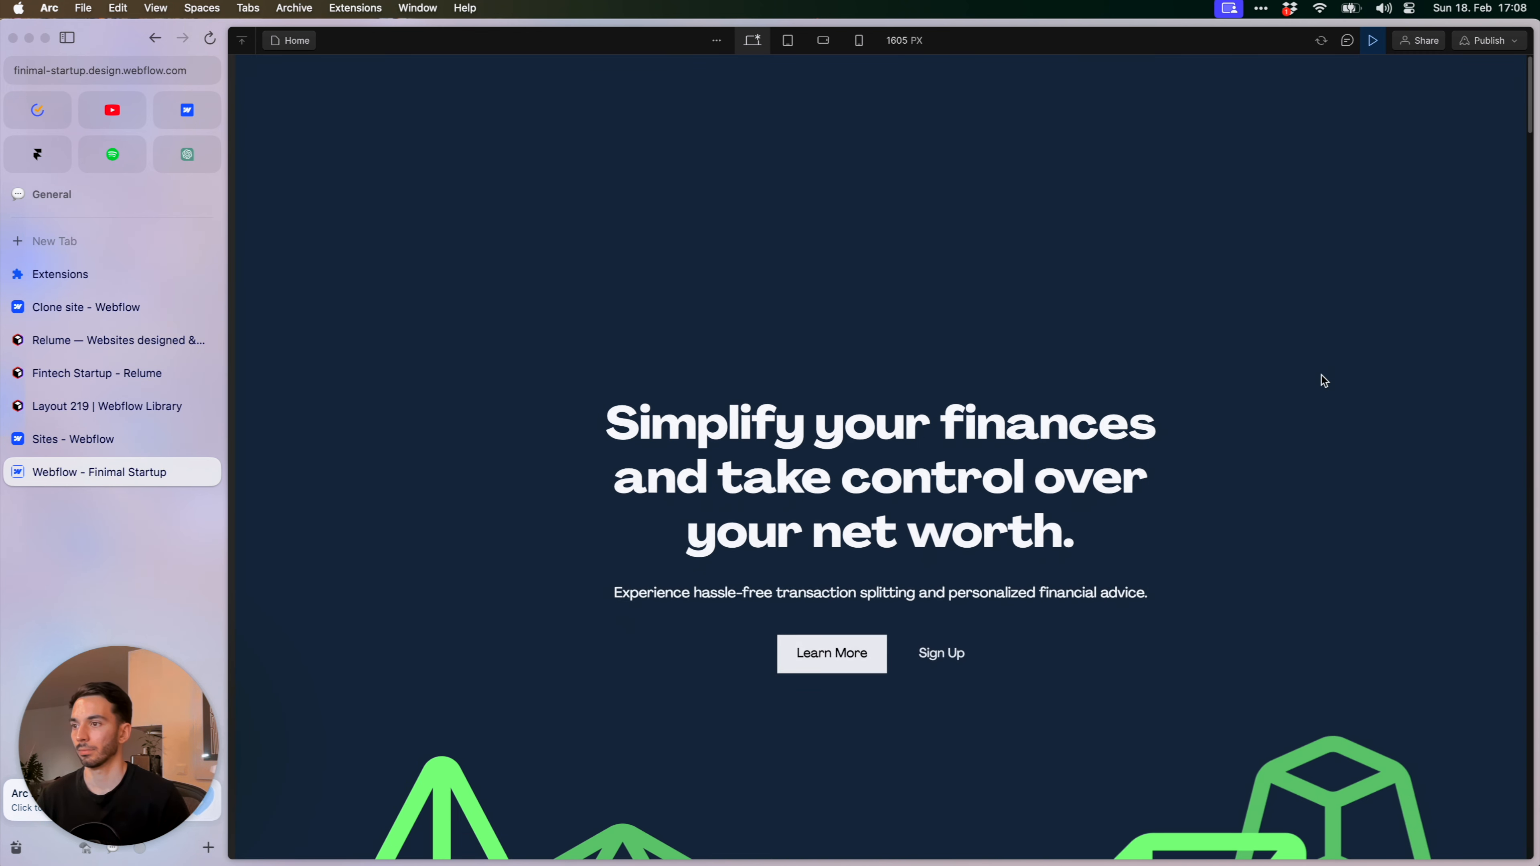
left_click(1373, 41)
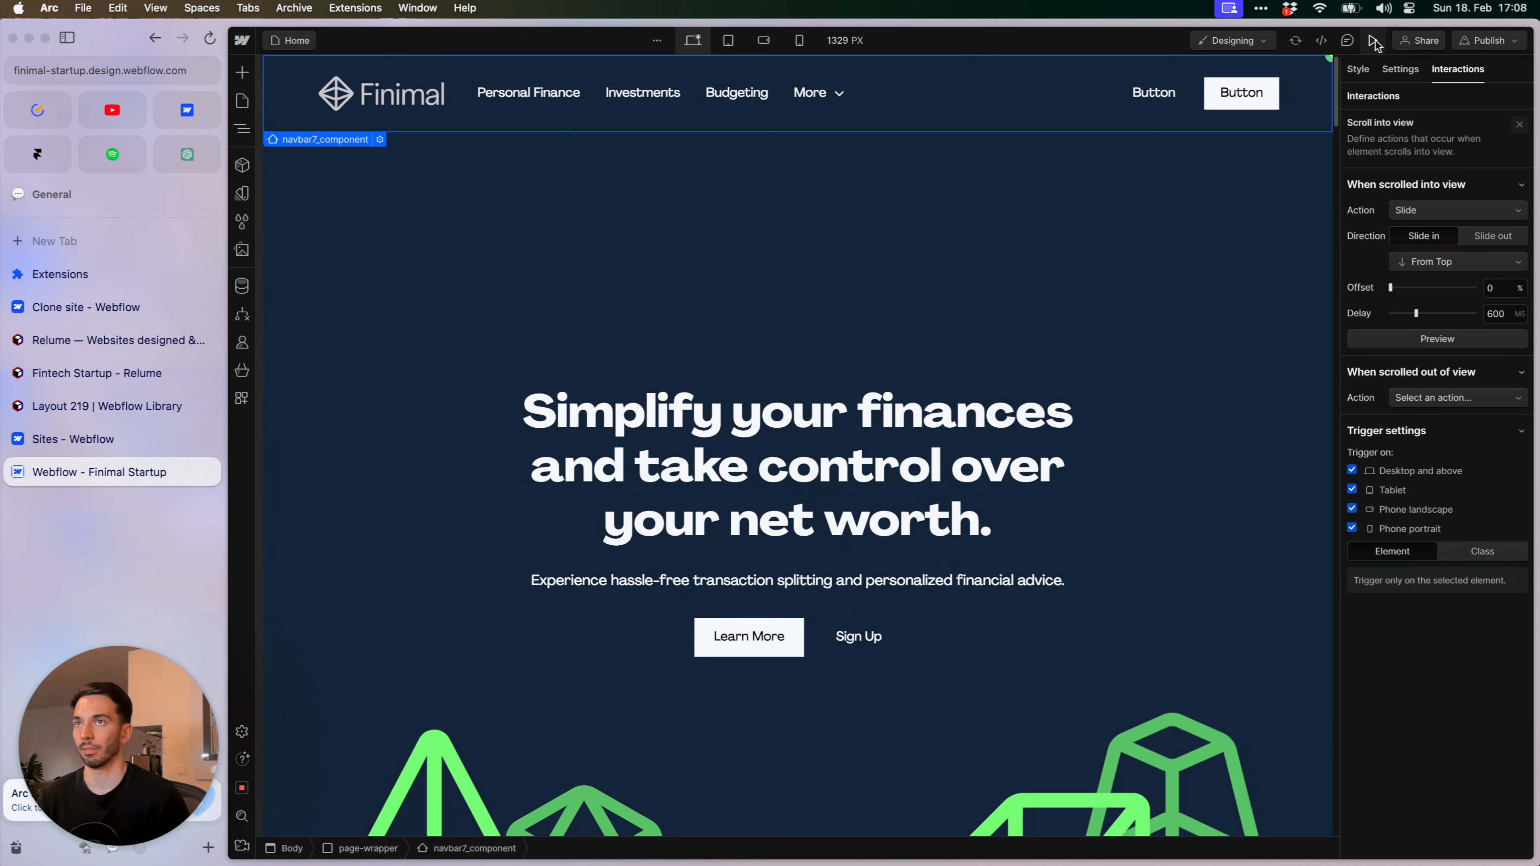
left_click(1372, 41)
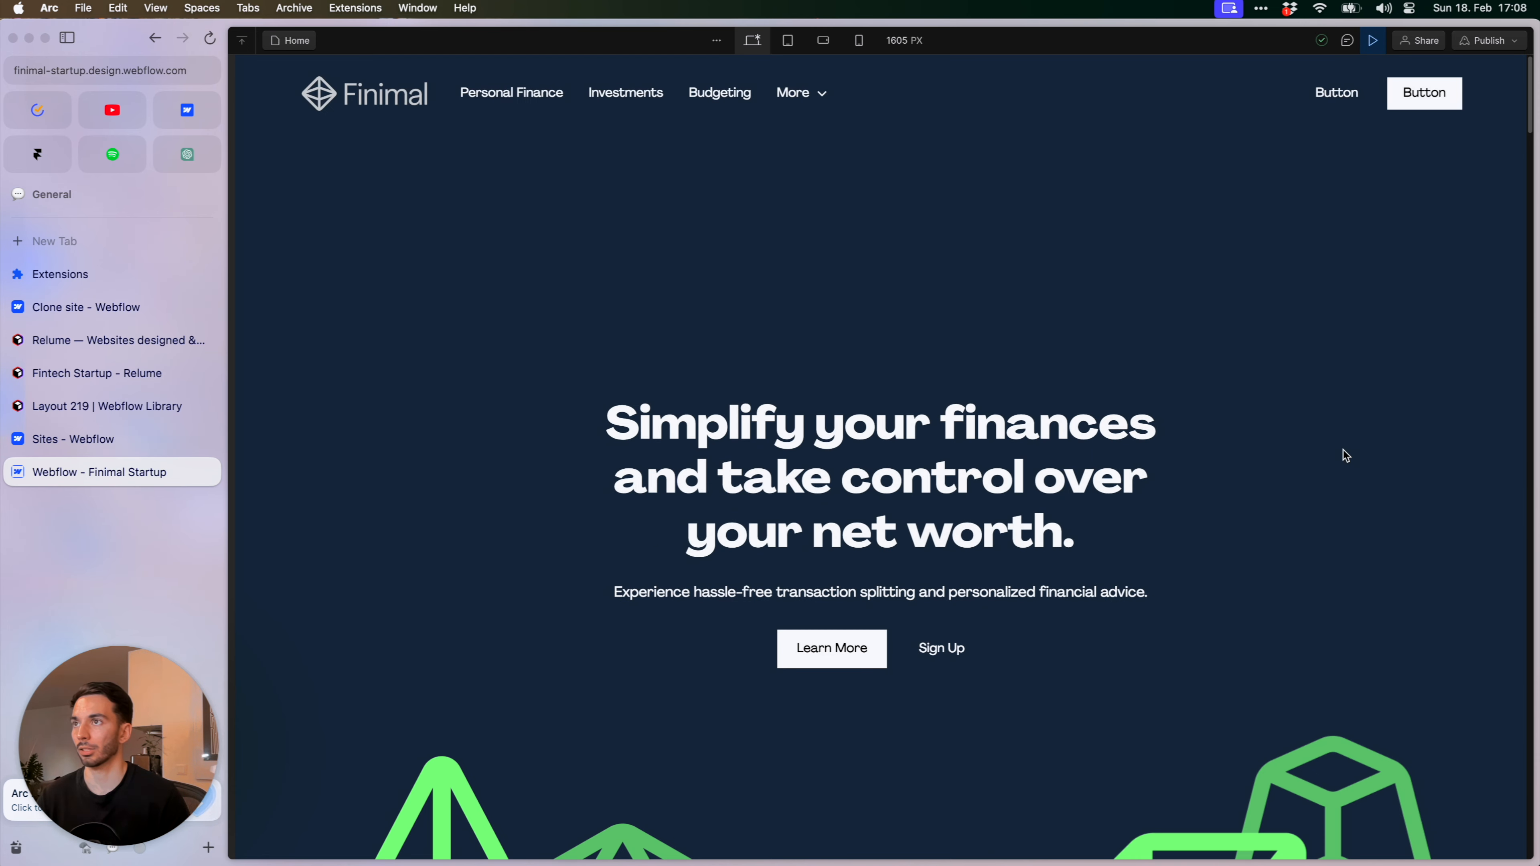
left_click(1374, 42)
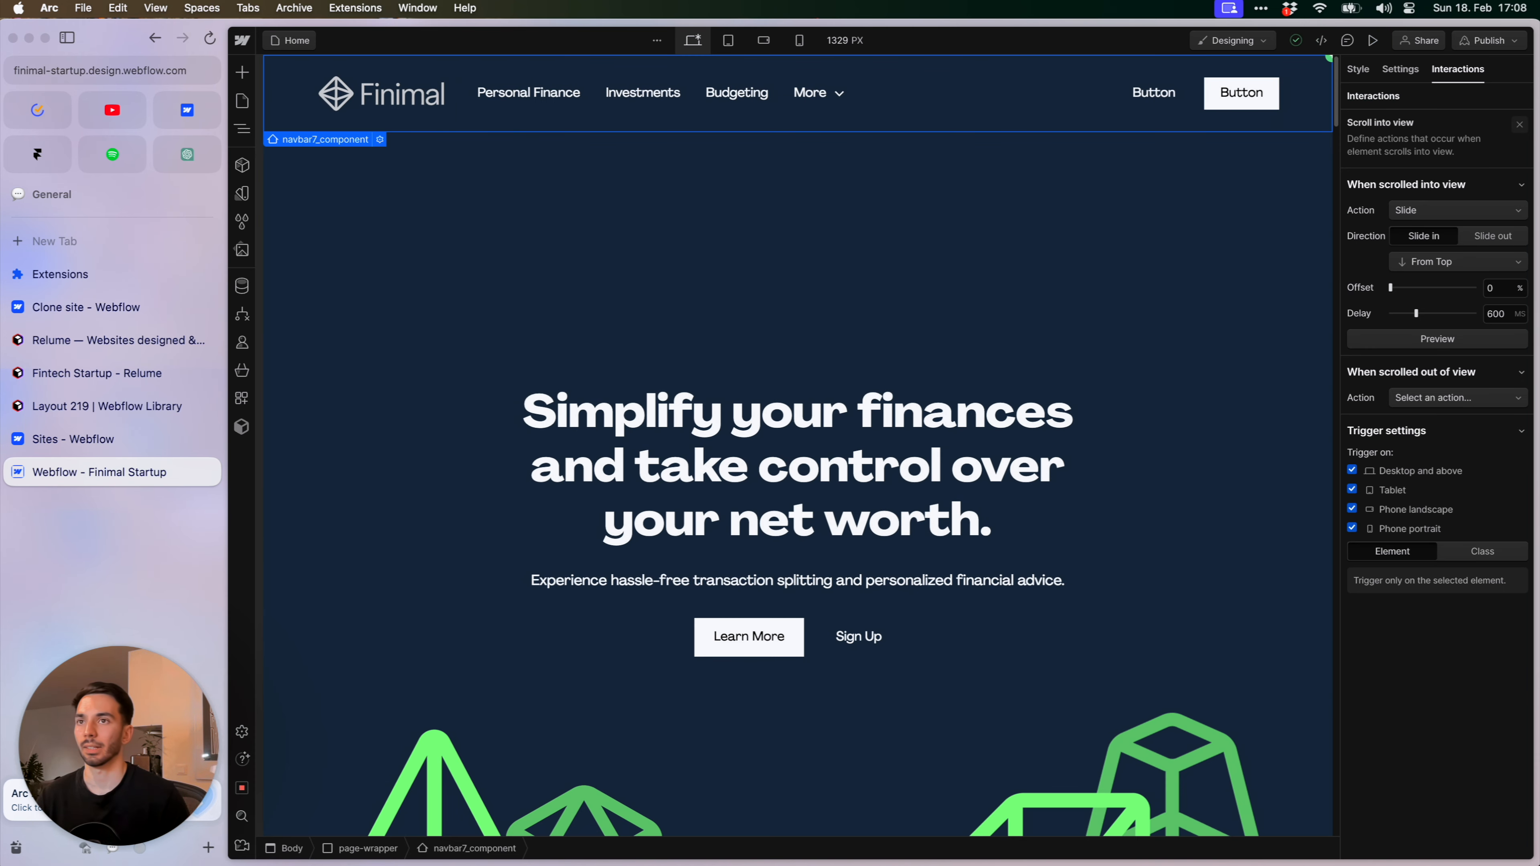
Change the navbar's scrolled-into-view action to Fade in and check the entrance animations in the page preview
left_click(1491, 265)
left_click(1491, 260)
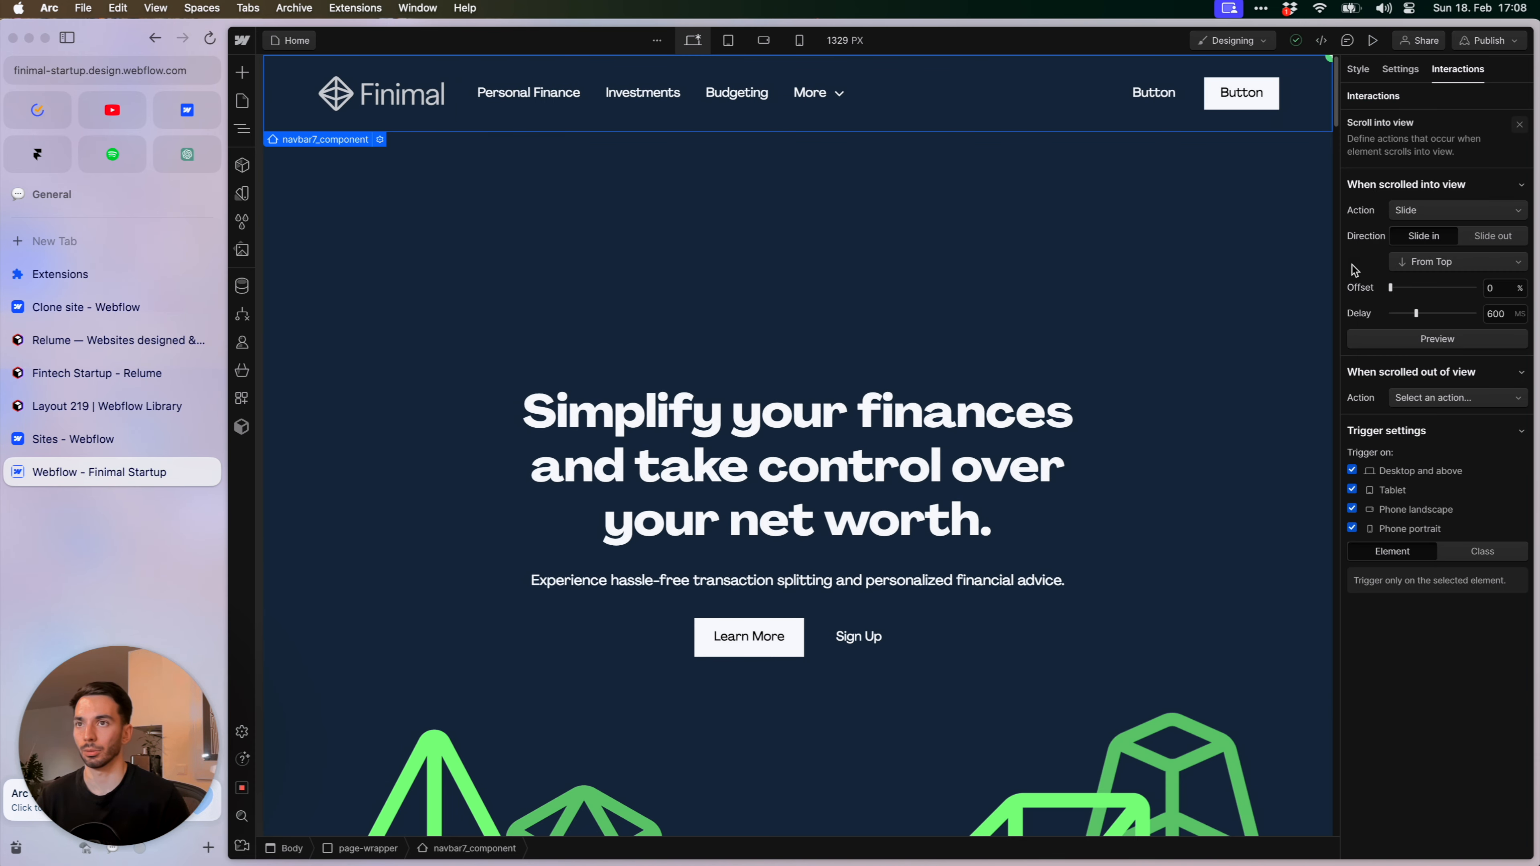
left_click(1479, 211)
left_click(1474, 189)
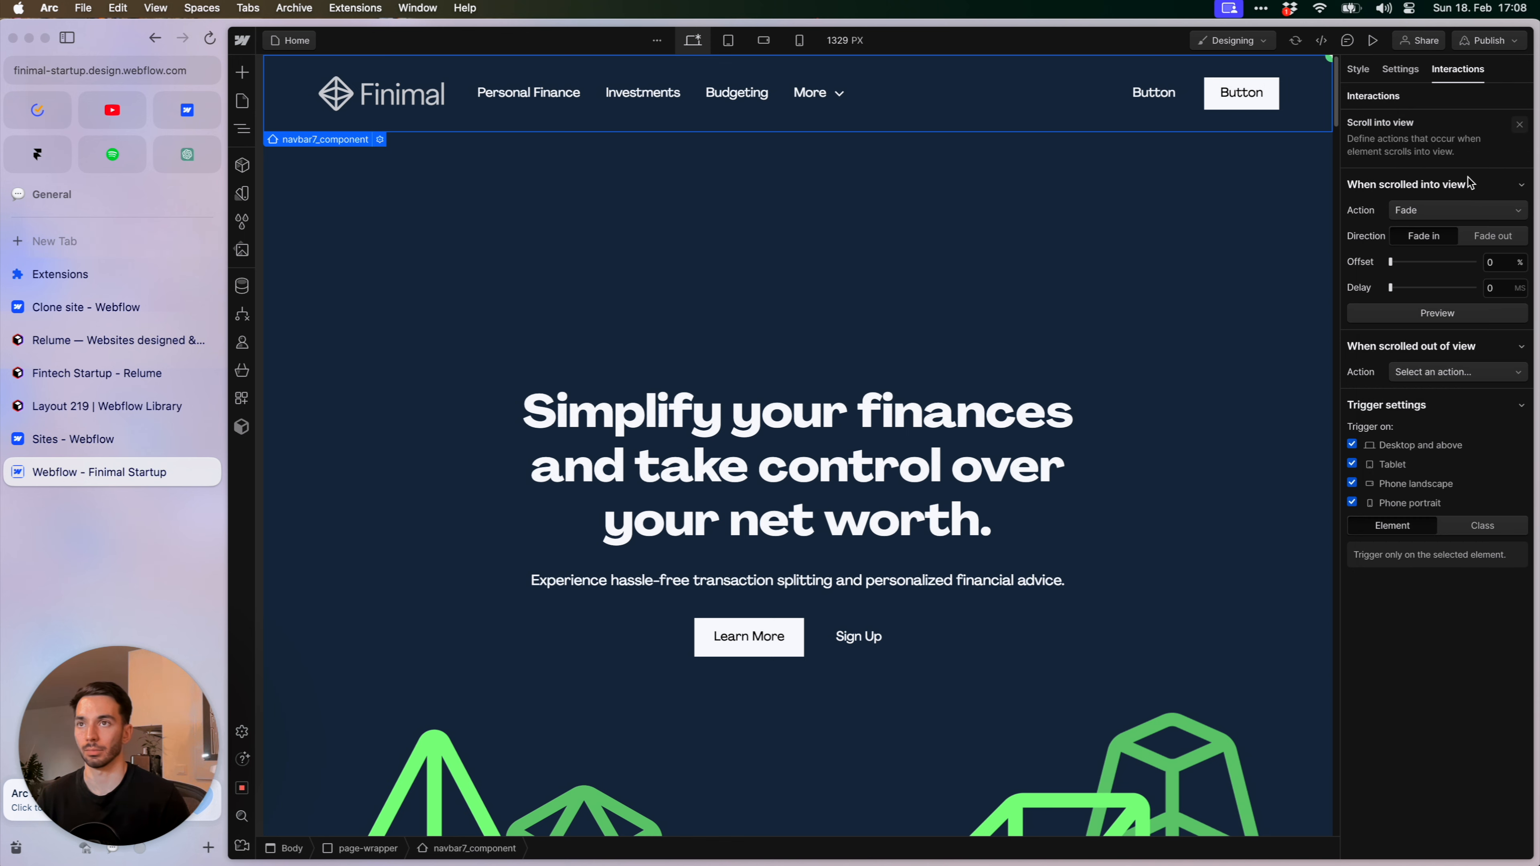
left_click(1467, 315)
left_click(1374, 40)
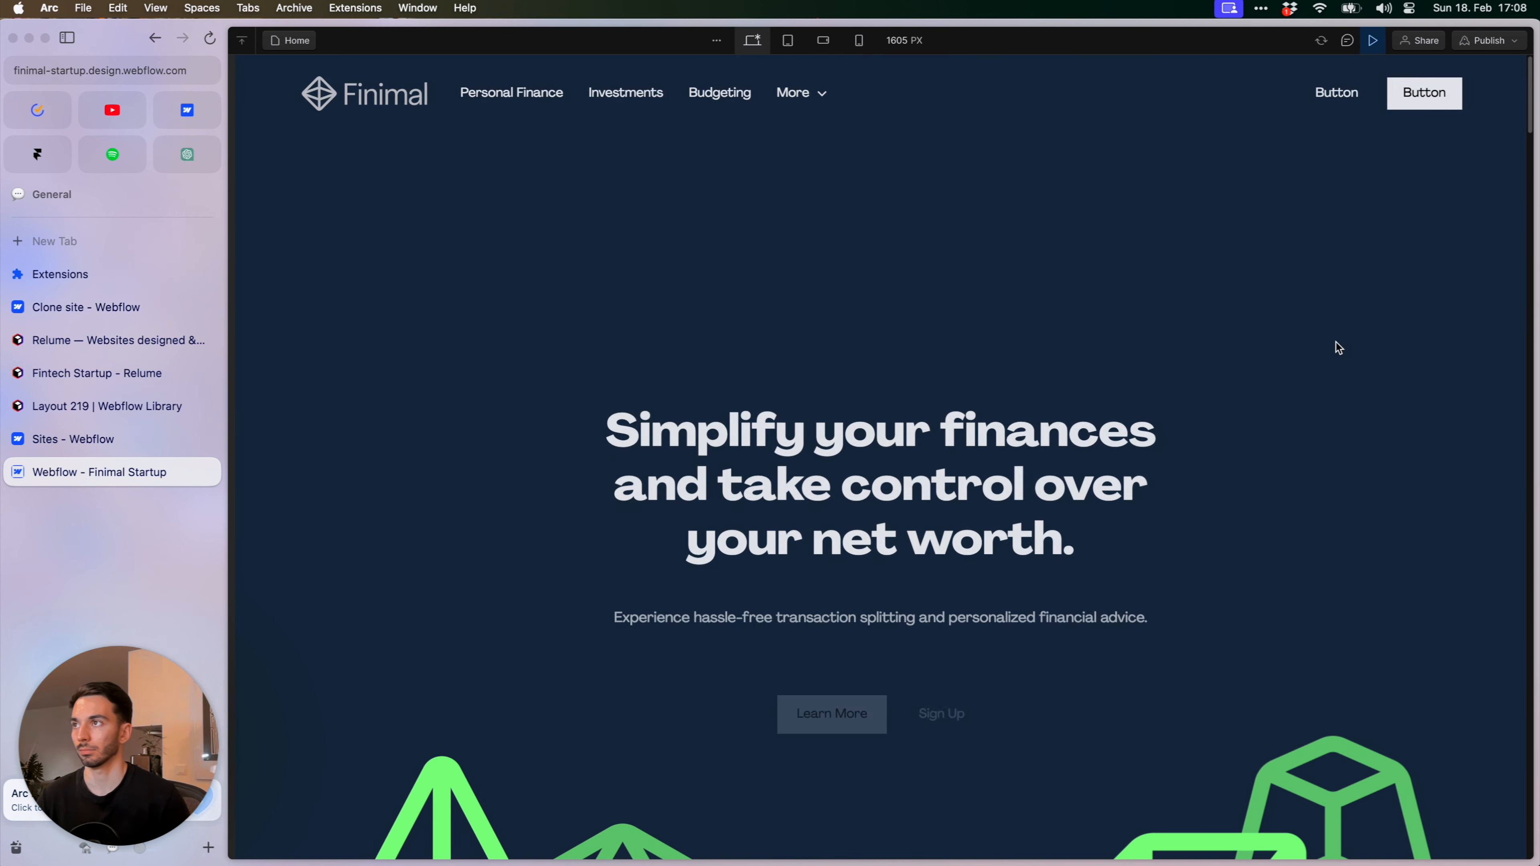
left_click(1374, 42)
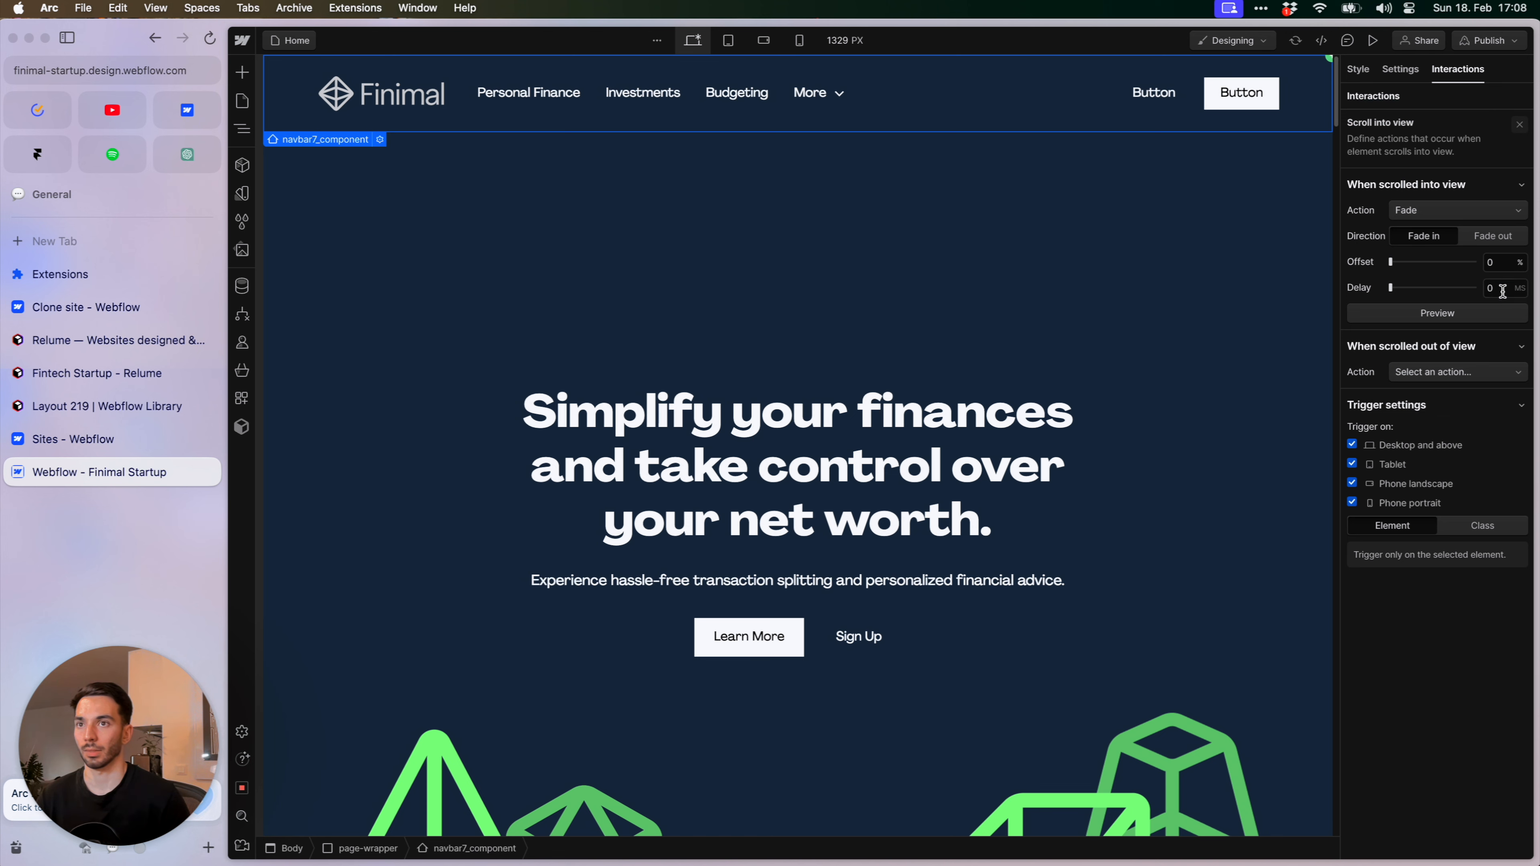
Set the navbar's fade-in delay to 1000 ms and play the page preview twice to check the entrance animations
type("1000")
key("Tab")
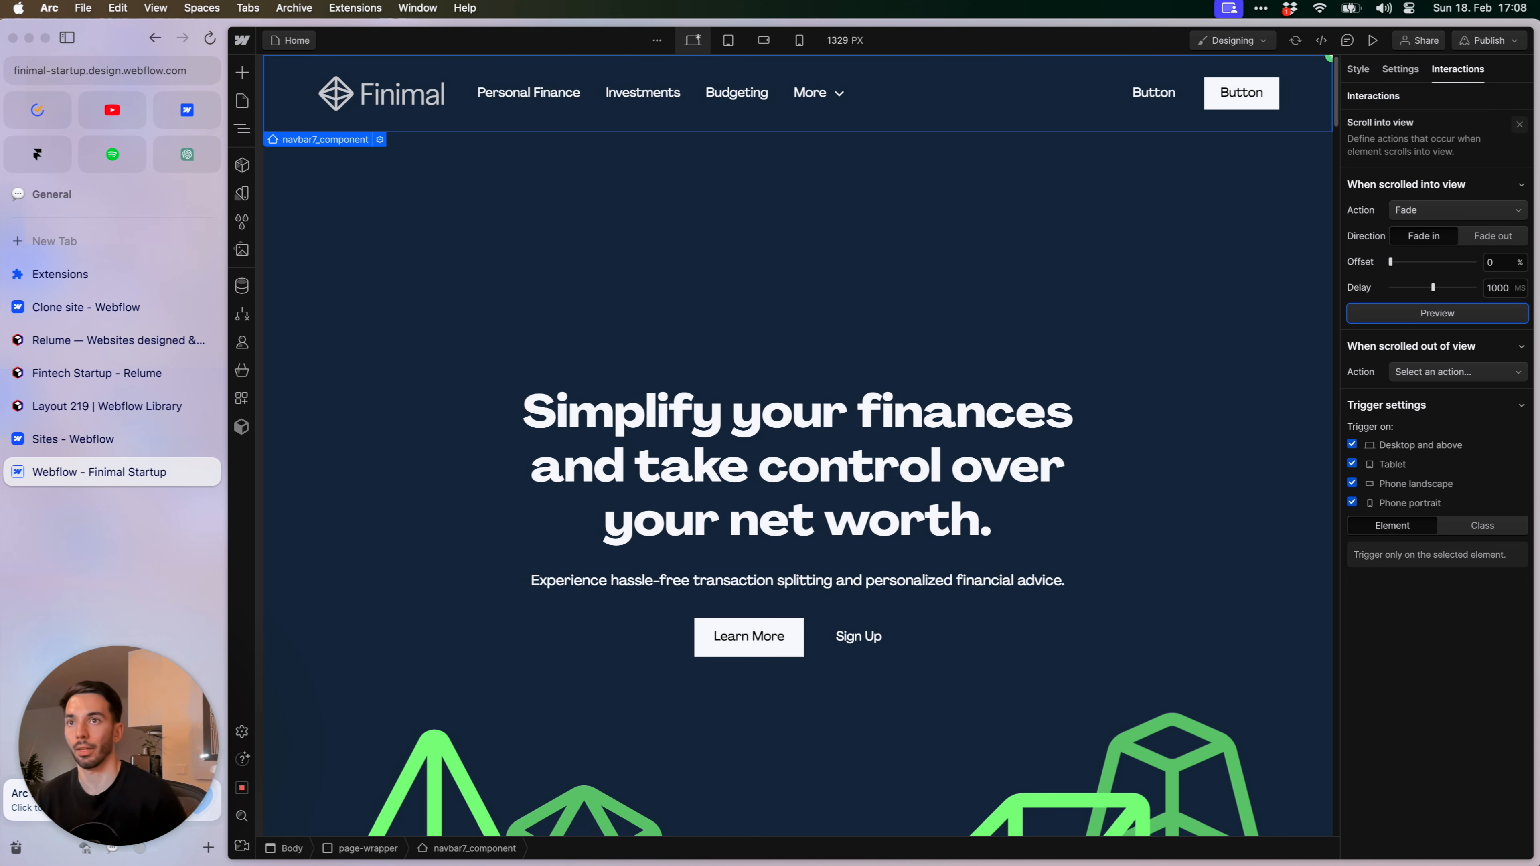
left_click(1374, 40)
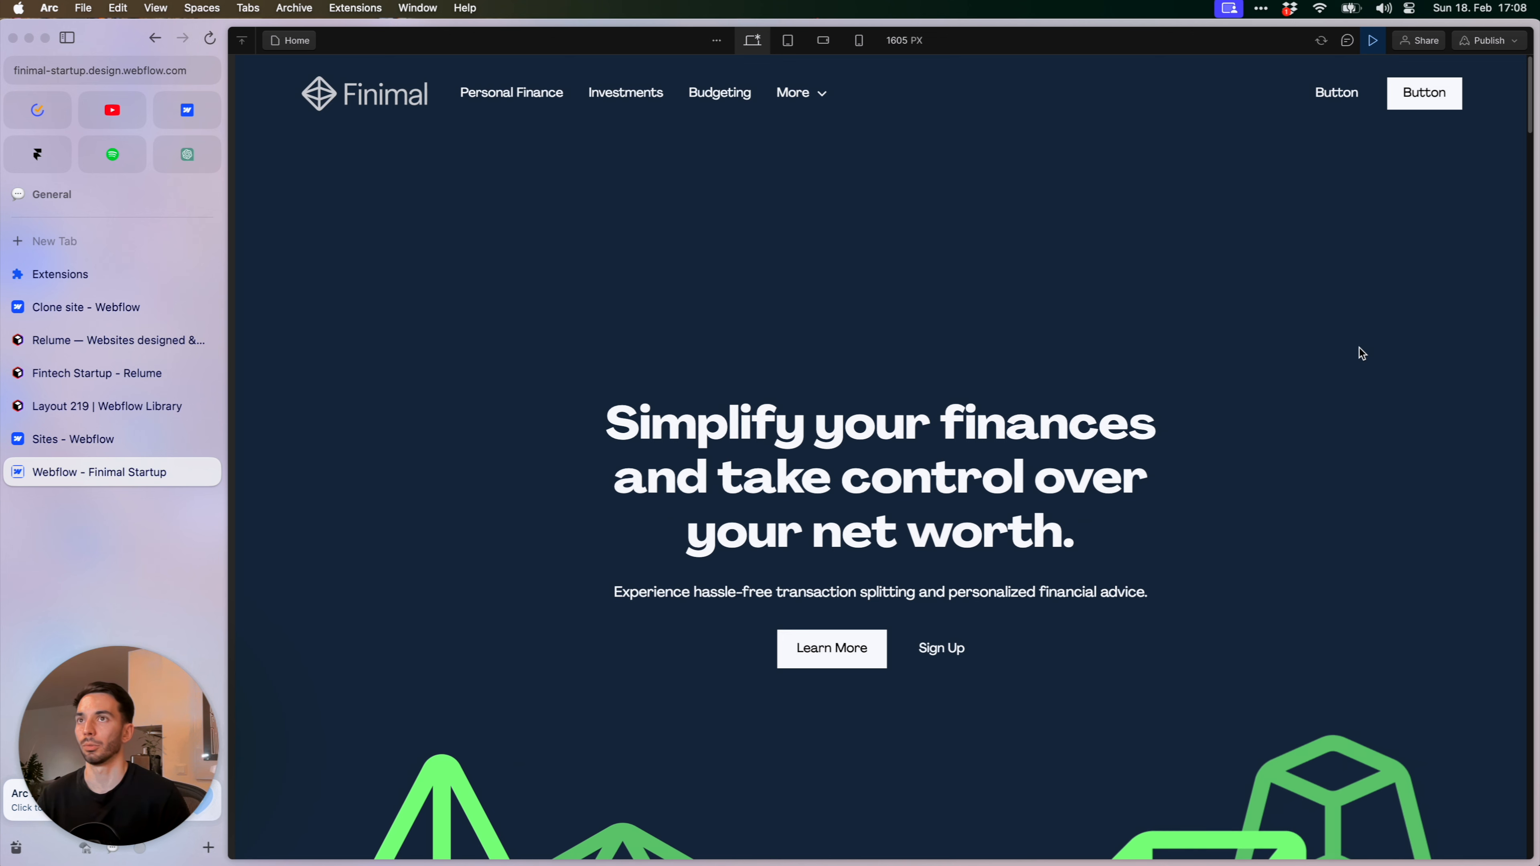
left_click(1373, 40)
left_click(1374, 40)
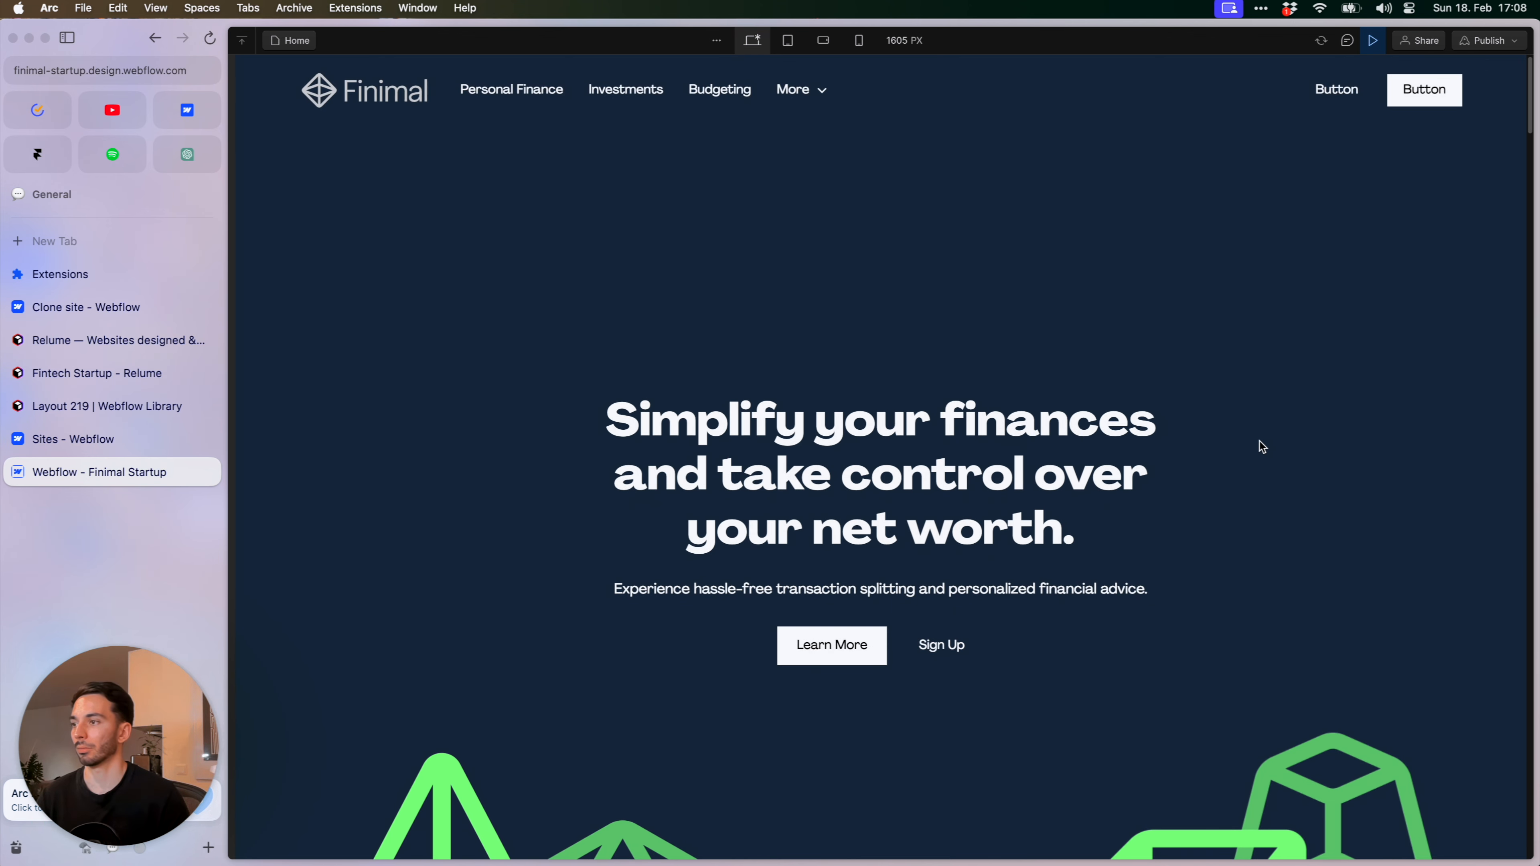
Examine how the hero's heading and green shapes move while scrolling between the hero and the Simplify section in the preview
scroll(1260, 442, "down", 2)
scroll(1259, 440, "down", 10)
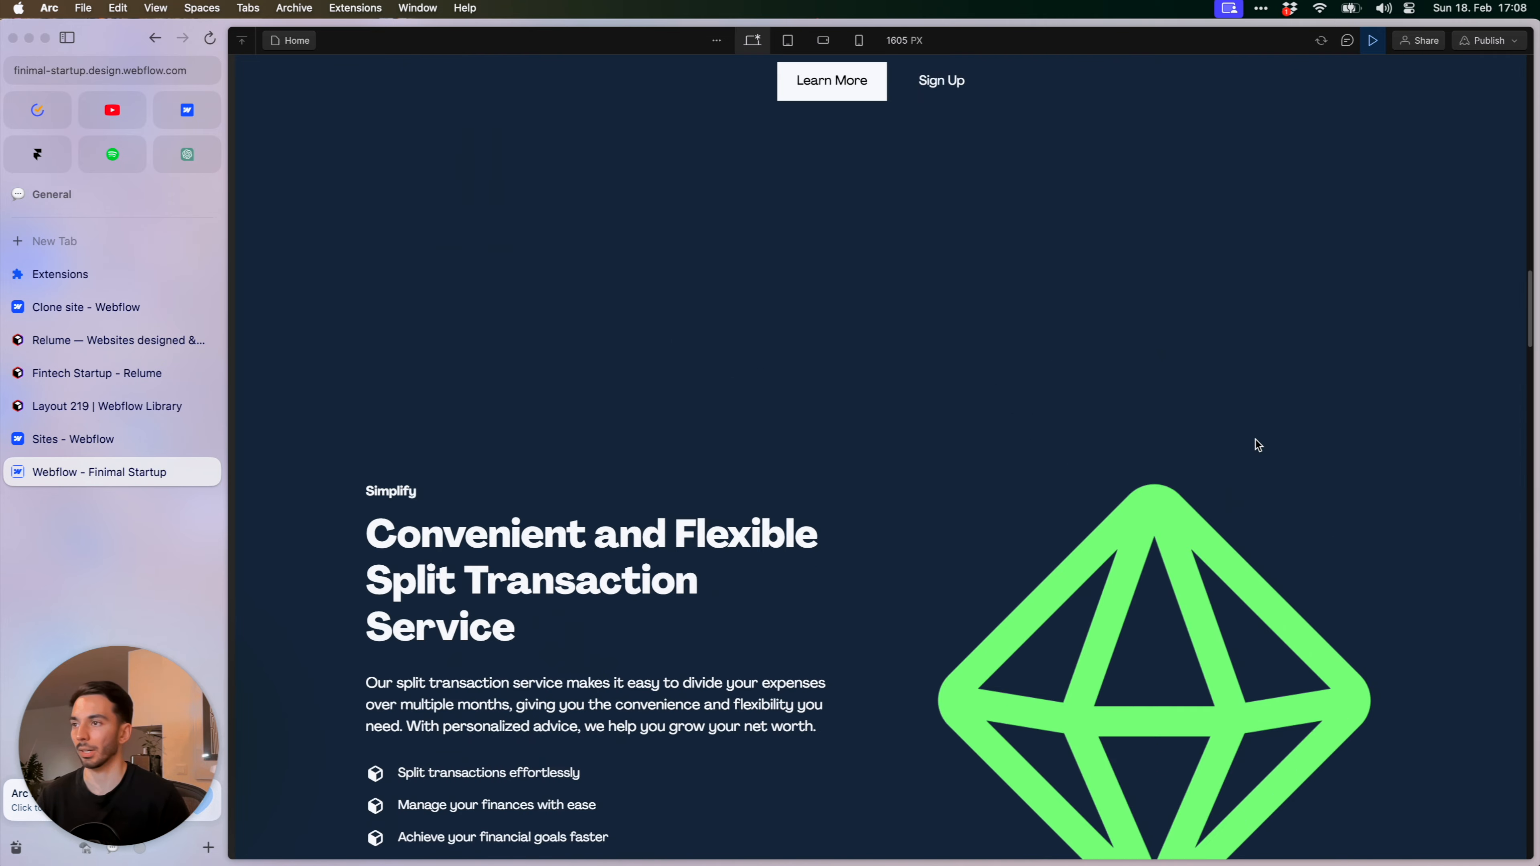
scroll(1255, 440, "up", 5)
scroll(1268, 488, "up", 2)
scroll(1269, 489, "down", 2)
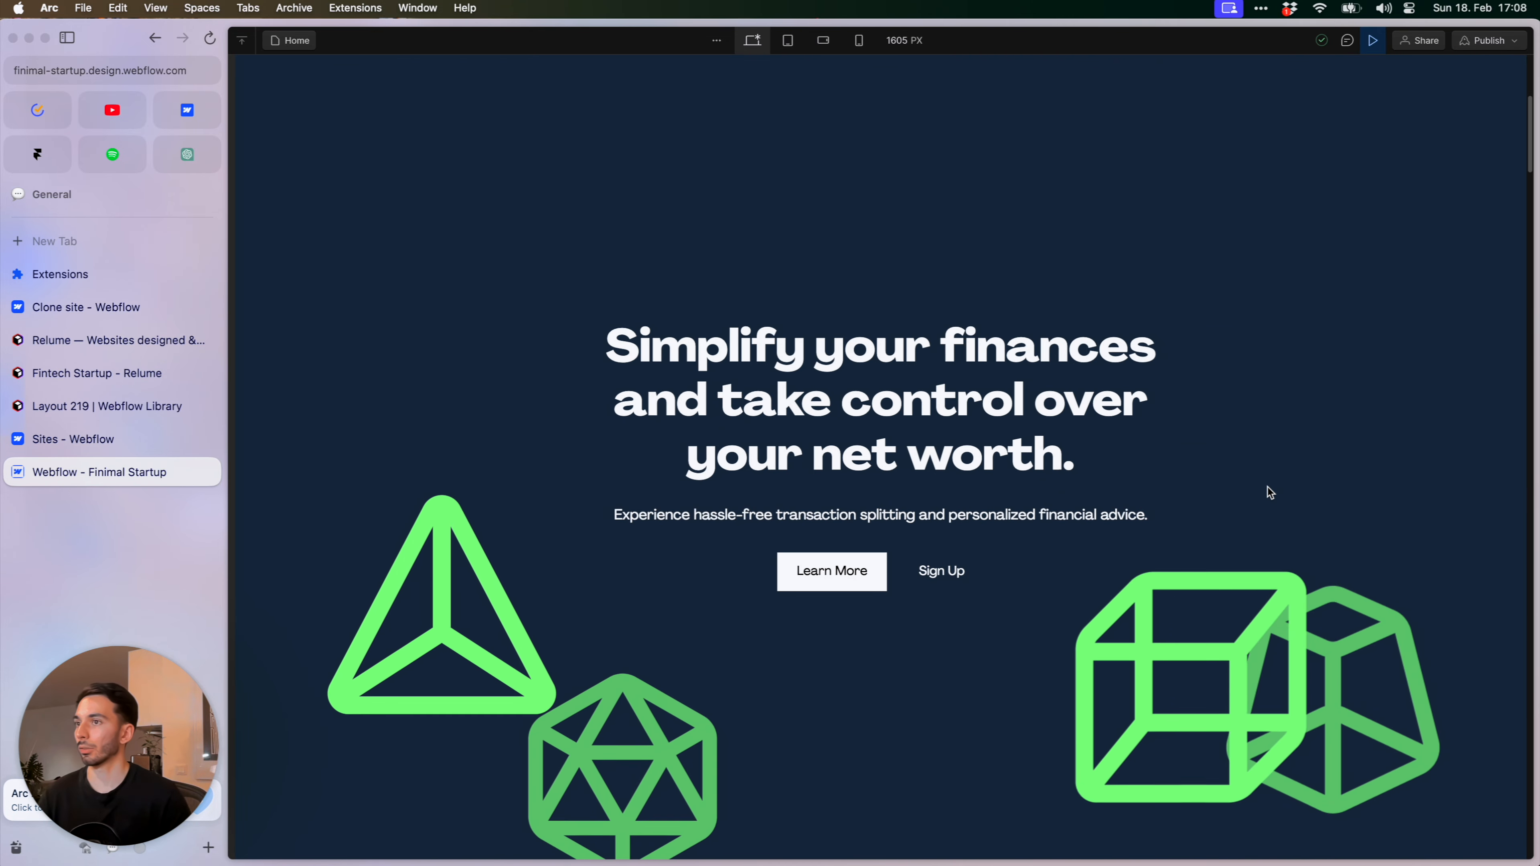
scroll(1269, 487, "down", 2)
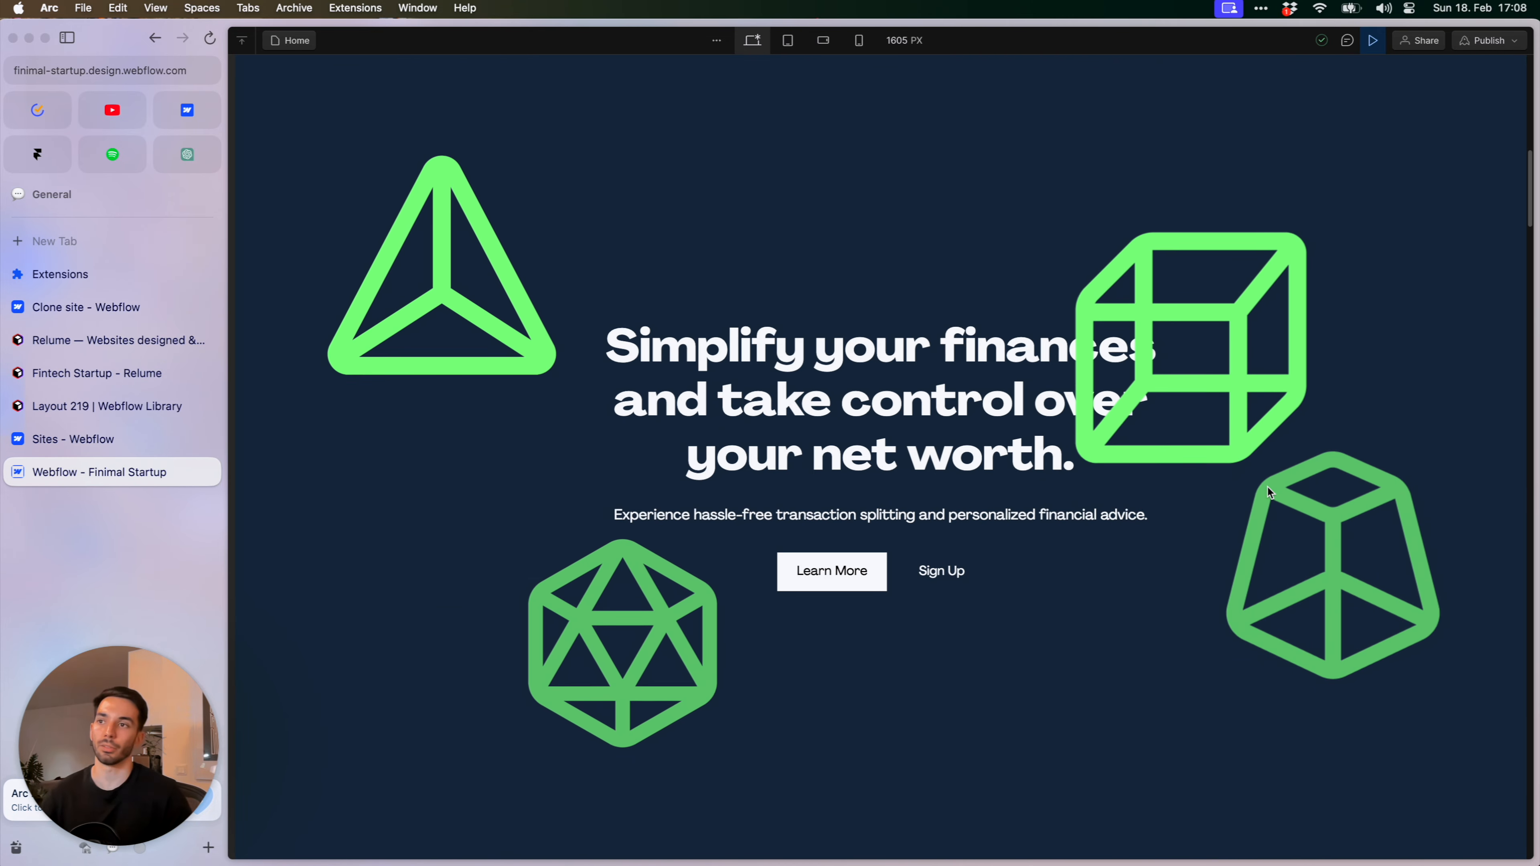